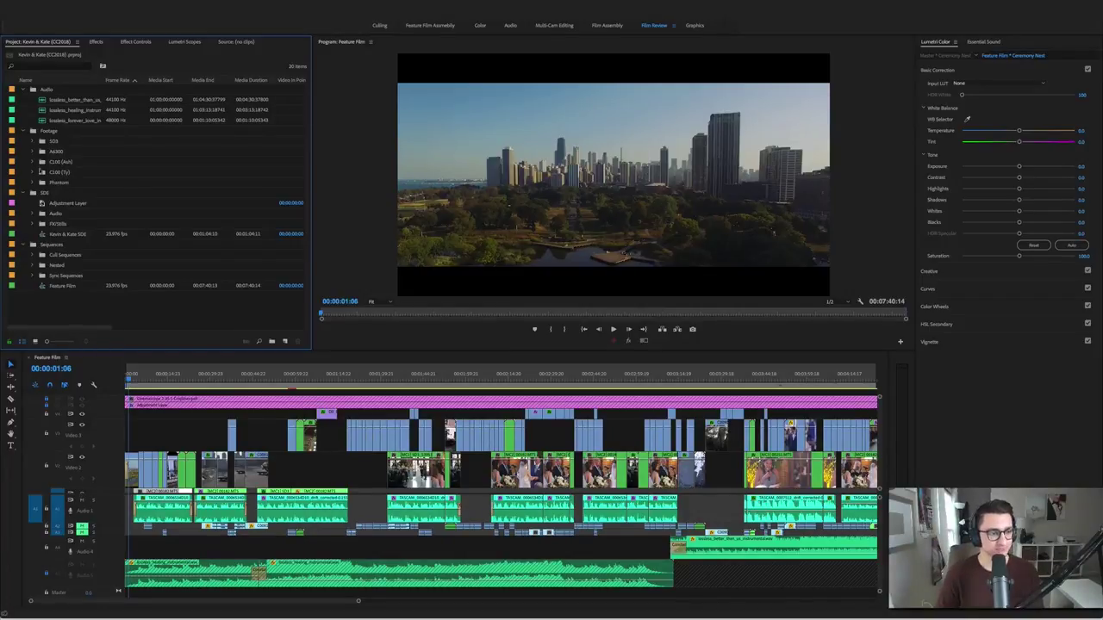
Collapse the SDE, Footage and Audio bins in the project, leaving only the Sequences bin expanded
{"action": "left_click", "coordinate": [31, 193]}
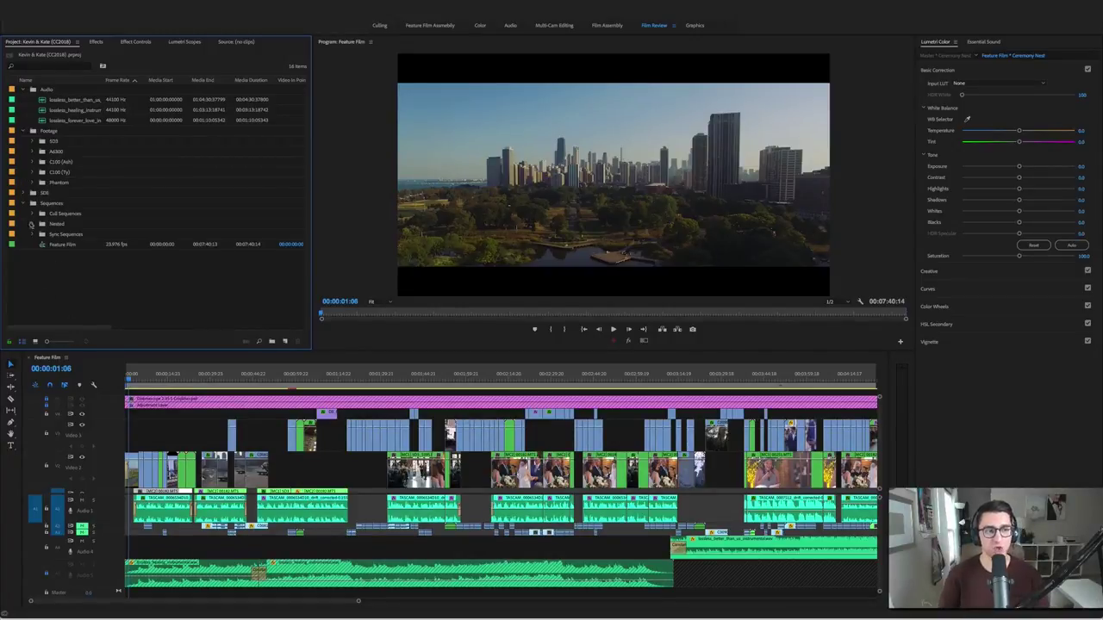
{"action": "left_click", "coordinate": [29, 130]}
{"action": "left_click", "coordinate": [28, 89]}
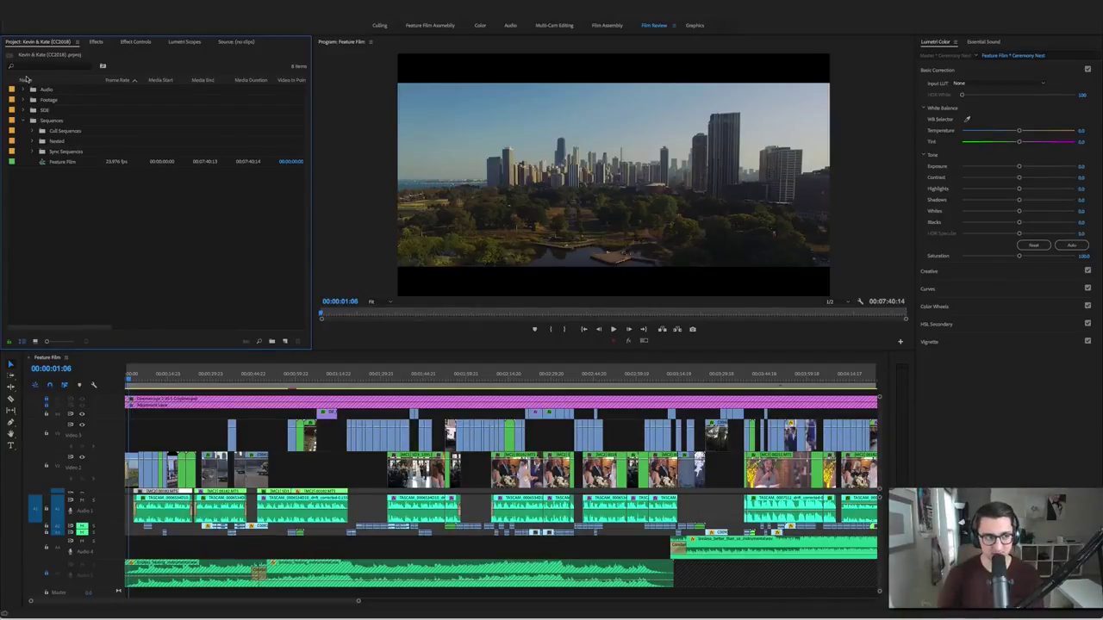
{"action": "left_click", "coordinate": [23, 111]}
{"action": "left_click", "coordinate": [23, 111]}
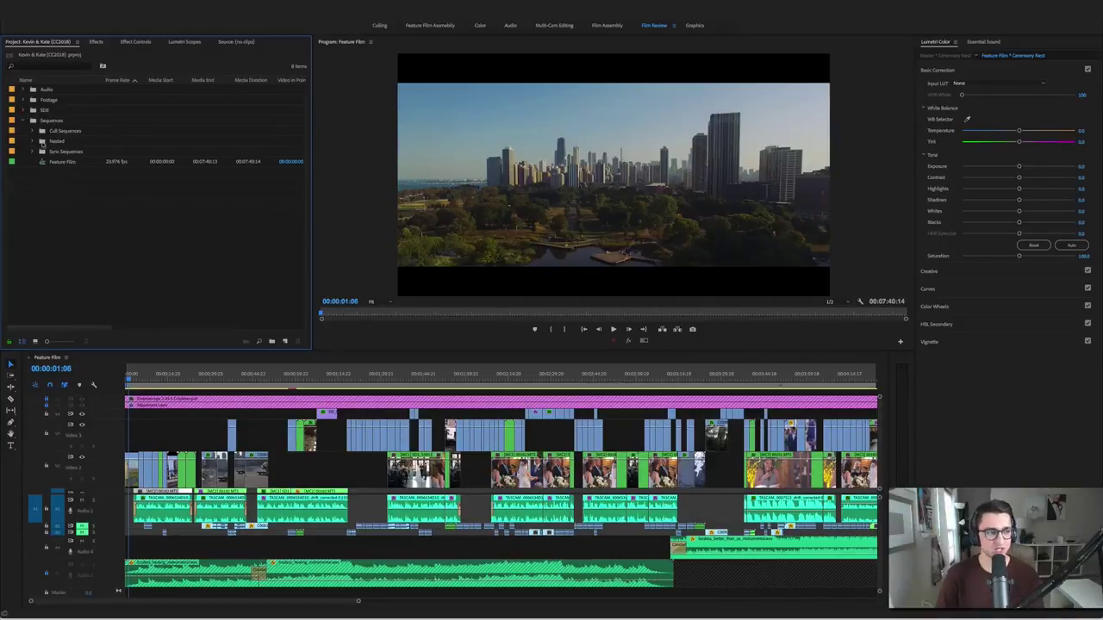
Open the C100 Slo-Mo sequence from the Cull Sequences bin and look over its clip groups from the start
{"action": "left_click", "coordinate": [35, 131]}
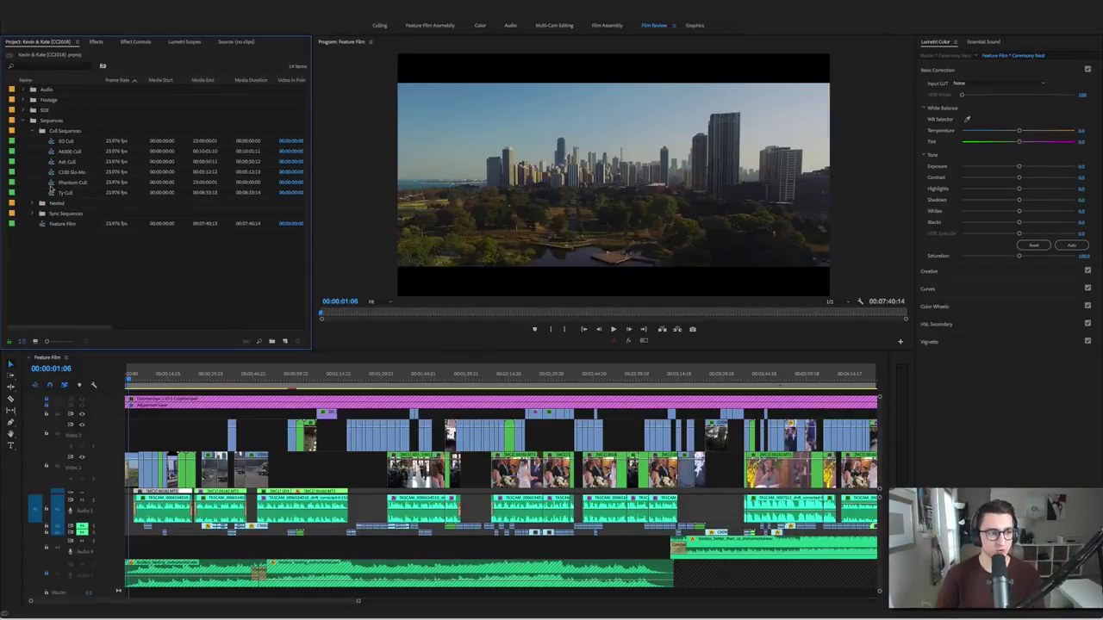
{"action": "double_click", "coordinate": [51, 173]}
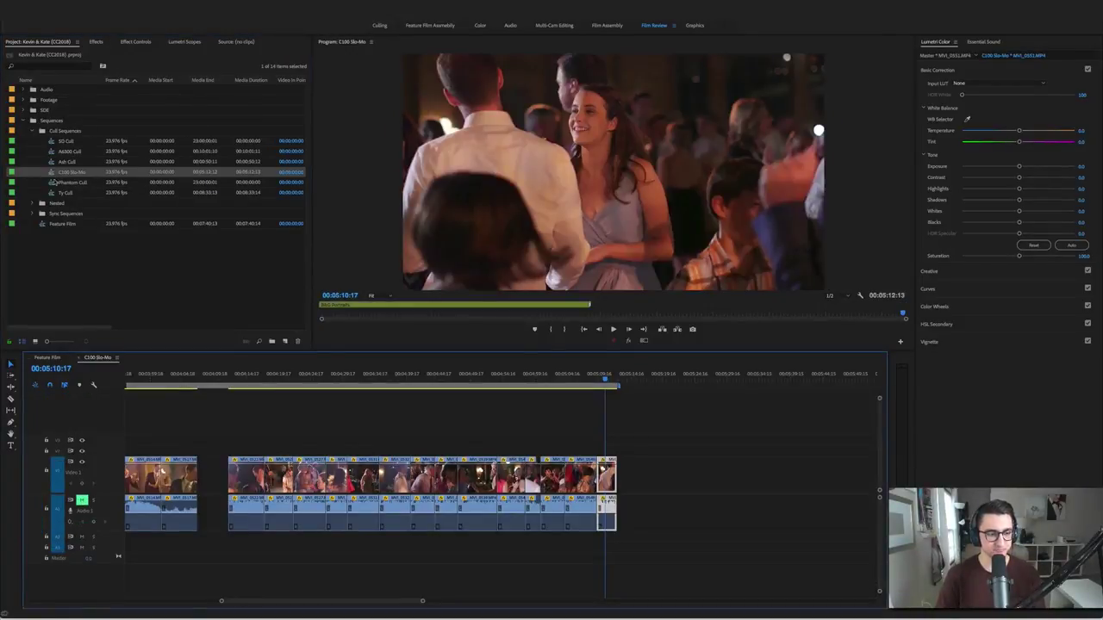
{"action": "left_click_drag", "start_coordinate": [404, 606], "coordinate": [213, 606]}
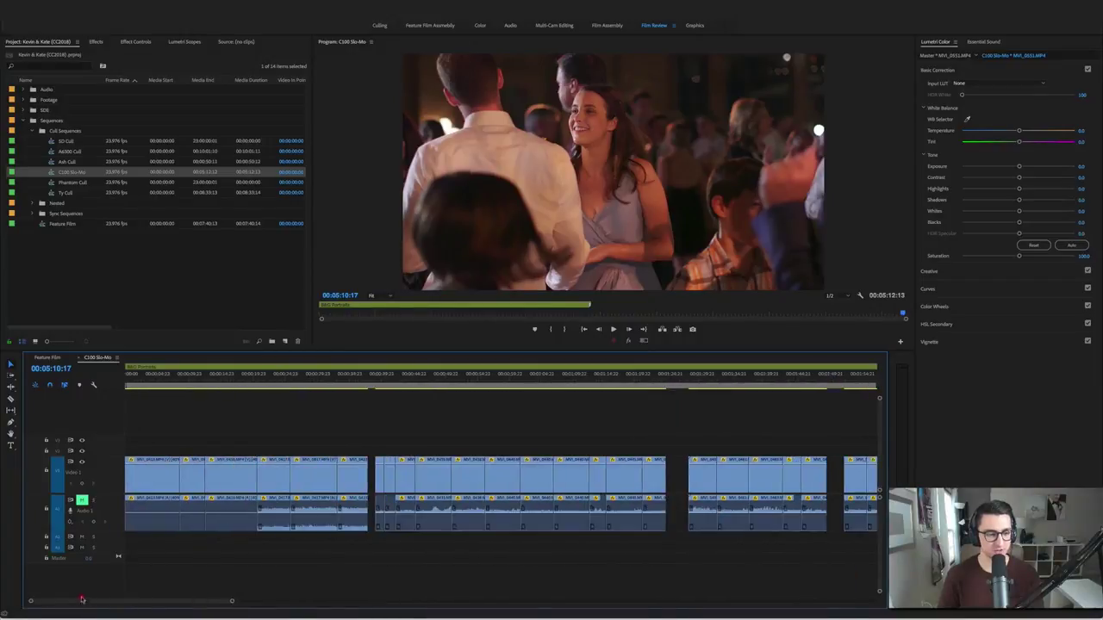
{"action": "key", "text": "minus"}
{"action": "key", "text": "minus"}
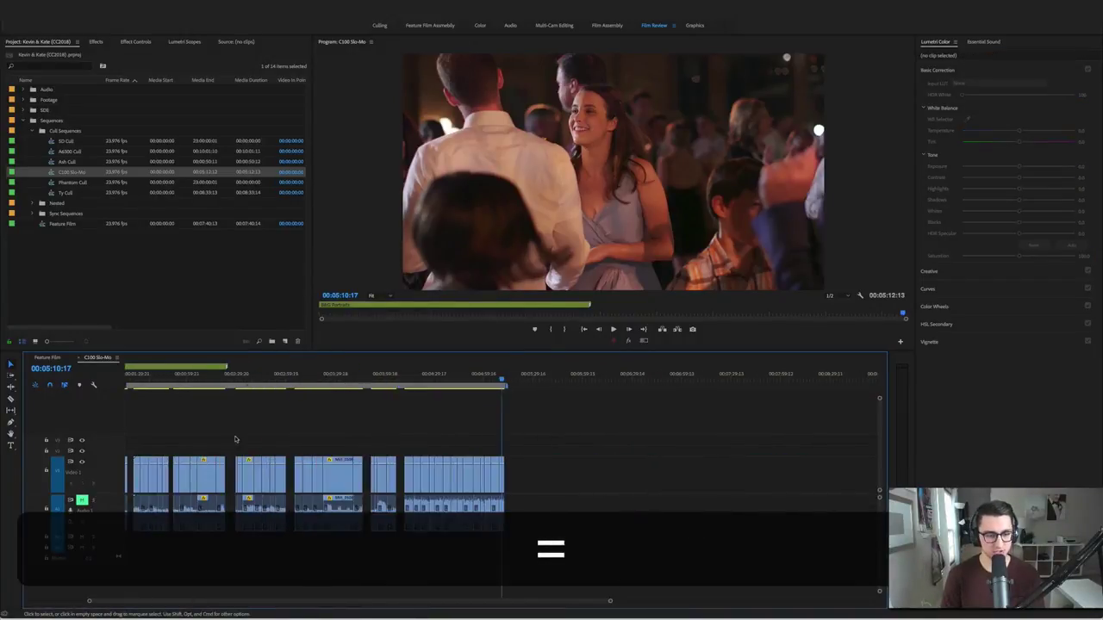
Open the last sequence in the Cull Sequences bin and look over its marked sections from the beginning
{"action": "left_click", "coordinate": [54, 193]}
{"action": "double_click", "coordinate": [54, 193]}
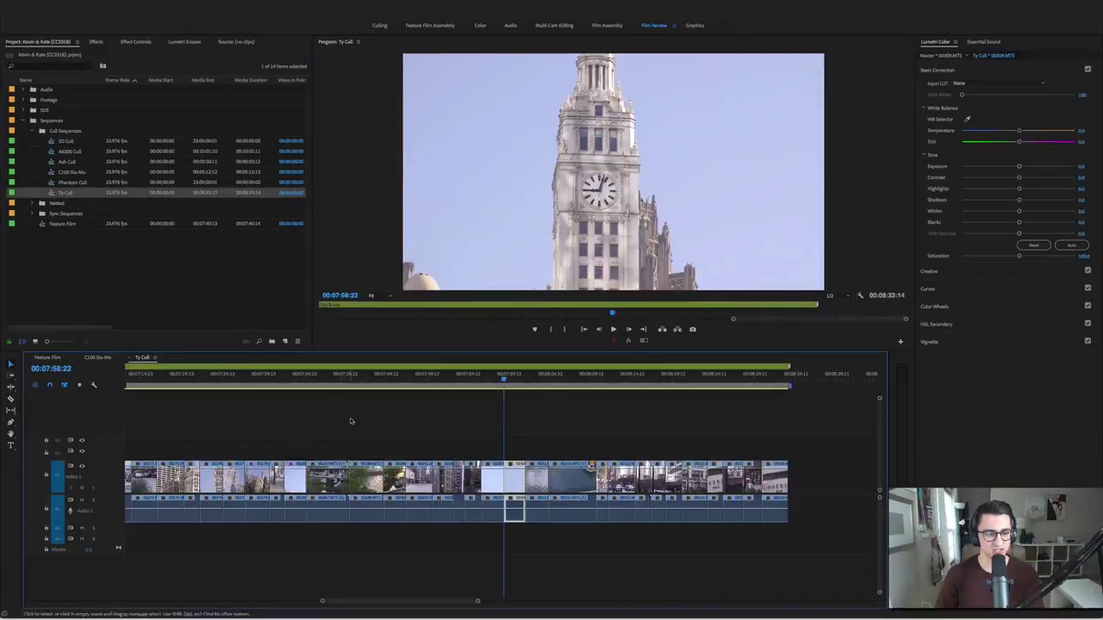
{"action": "key", "text": "minus"}
{"action": "key", "text": "equal"}
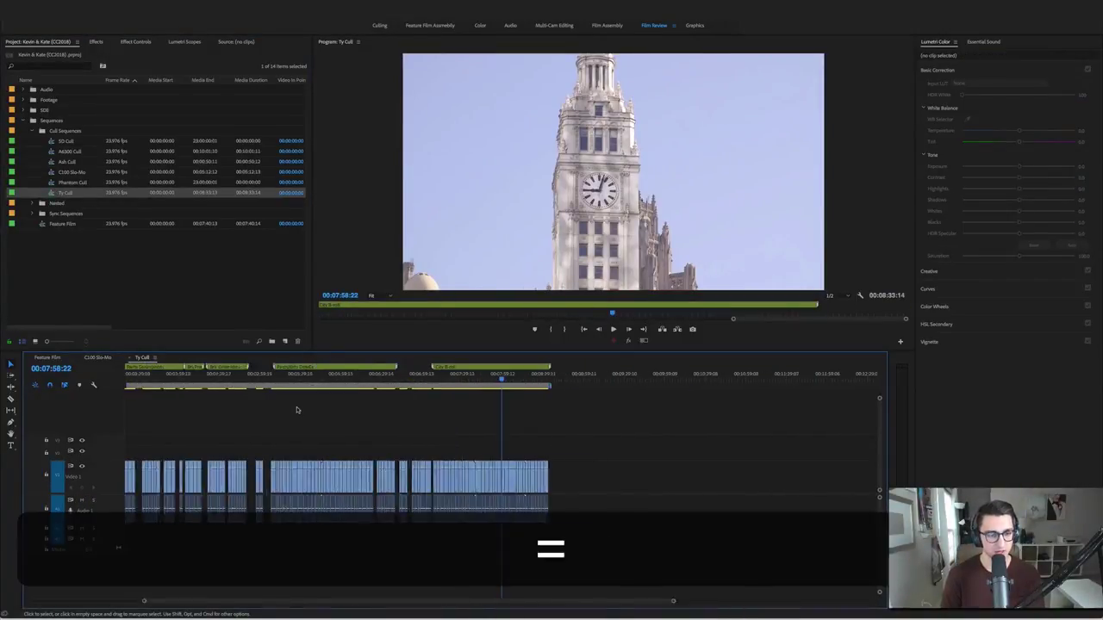
{"action": "key", "text": "equal"}
{"action": "left_click_drag", "start_coordinate": [287, 601], "coordinate": [29, 594]}
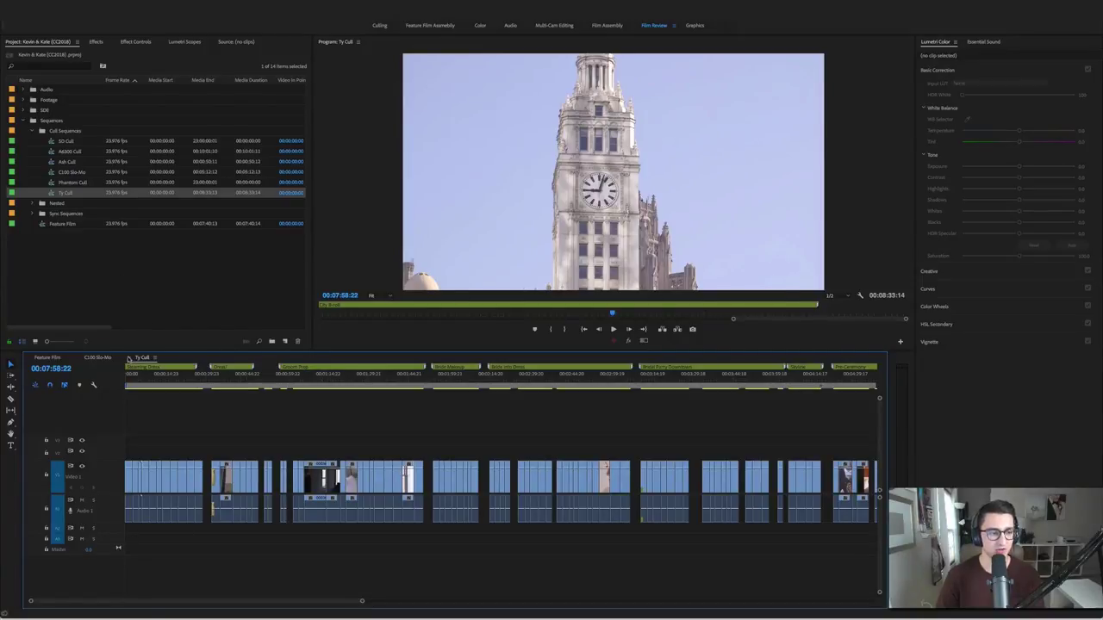
Close both cull sequences to return to the Feature Film timeline and collapse the Cull Sequences bin
{"action": "left_click", "coordinate": [94, 357]}
{"action": "left_click", "coordinate": [49, 356]}
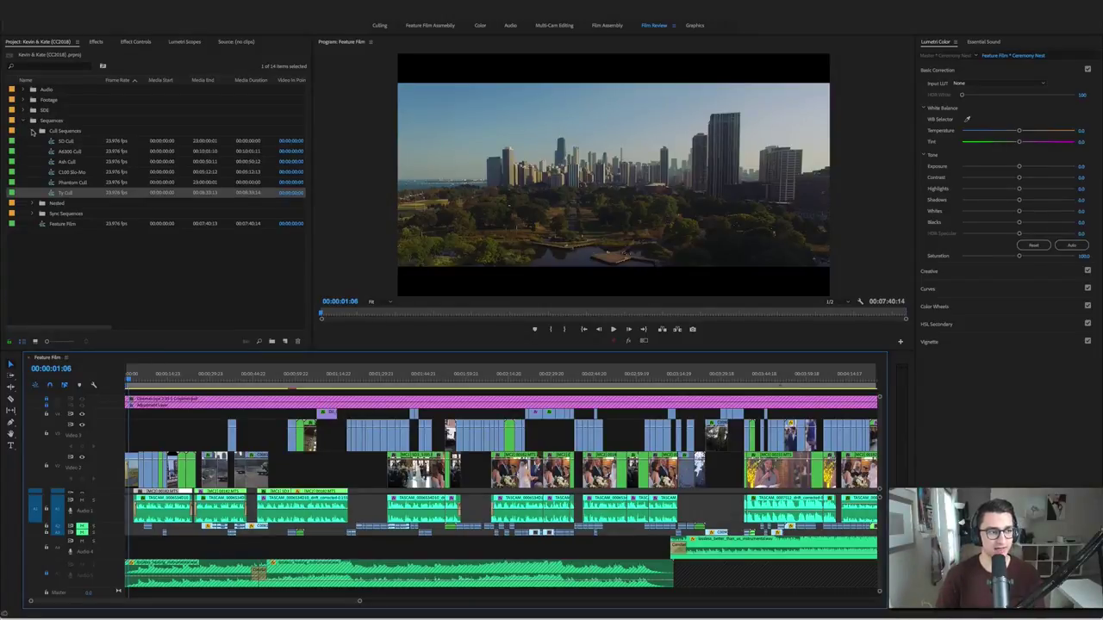
{"action": "left_click", "coordinate": [31, 131]}
Review the list of nested sequences in the Nested bin, leaving the bin collapsed
{"action": "left_click", "coordinate": [32, 141]}
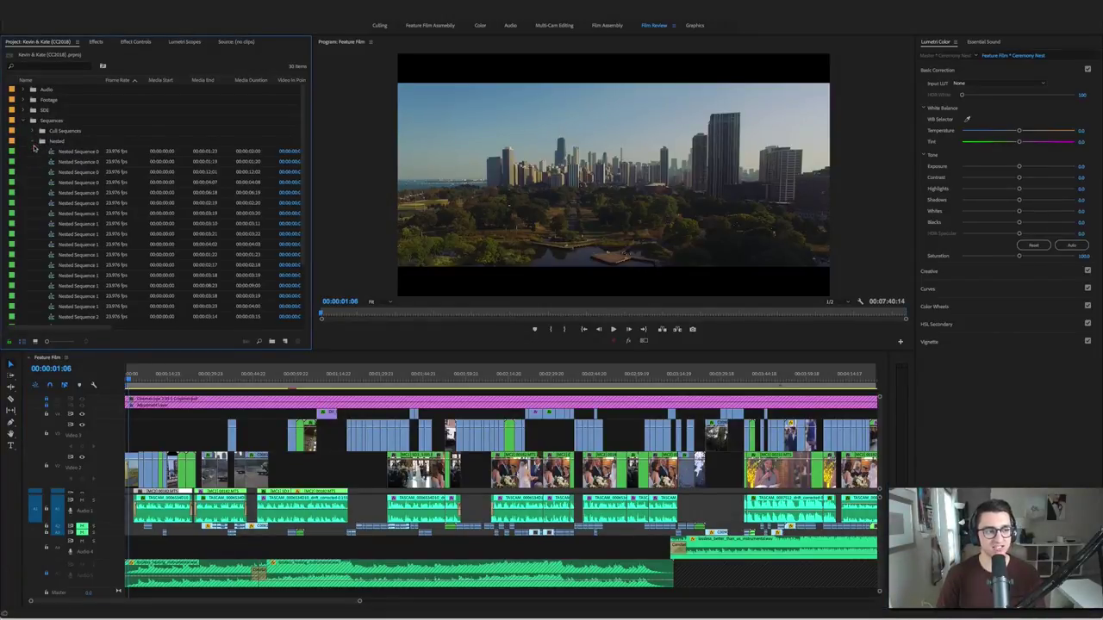
{"action": "left_click", "coordinate": [32, 142]}
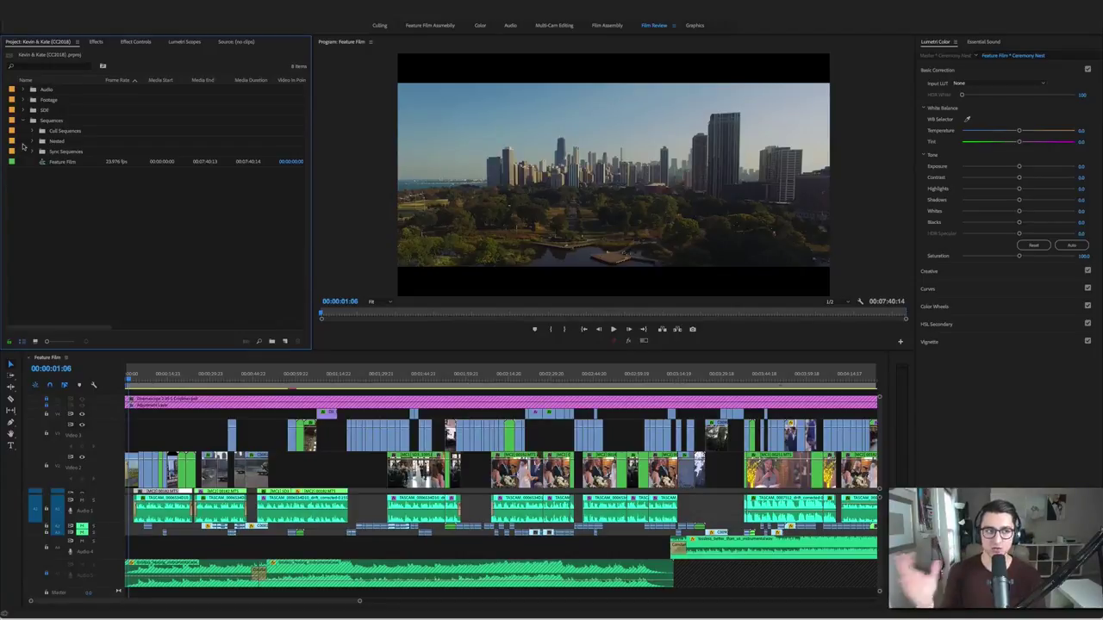
{"action": "left_click", "coordinate": [32, 142]}
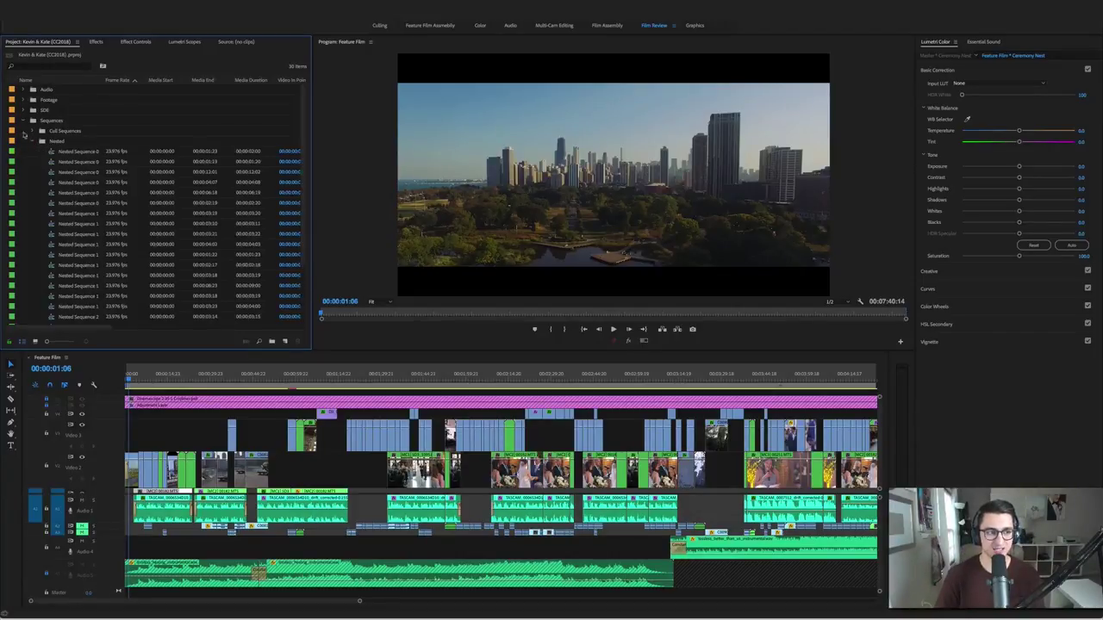
{"action": "left_click_drag", "start_coordinate": [300, 117], "coordinate": [299, 226]}
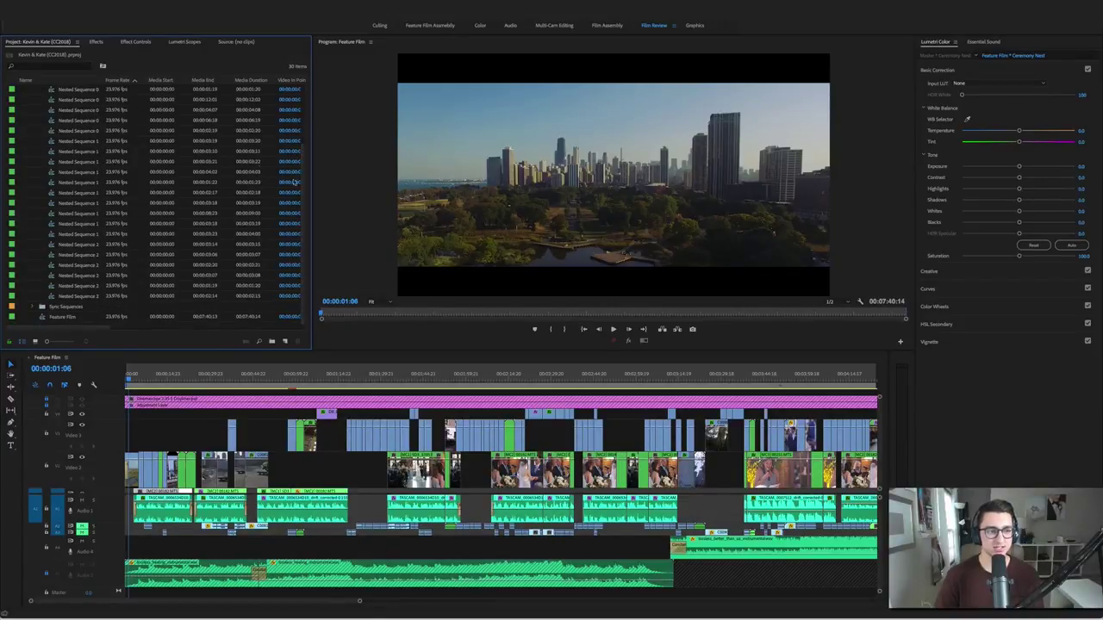
{"action": "left_click_drag", "start_coordinate": [305, 196], "coordinate": [303, 136]}
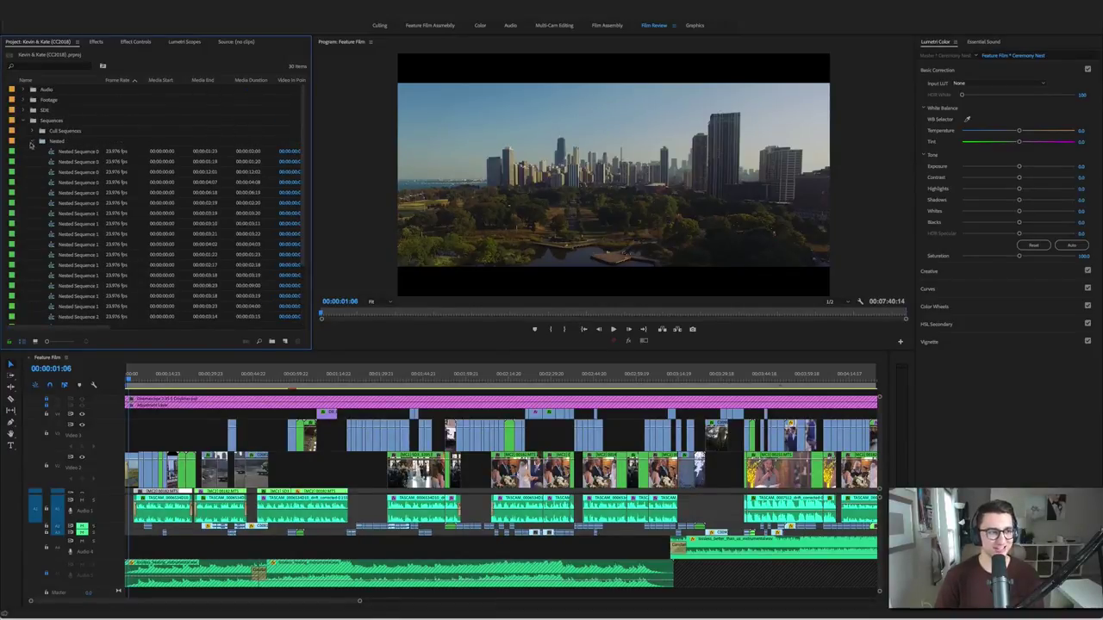
{"action": "left_click", "coordinate": [32, 142]}
Check the contents of the Sync Sequences bin, then collapse it and the parent Sequences bin
{"action": "left_click", "coordinate": [32, 151]}
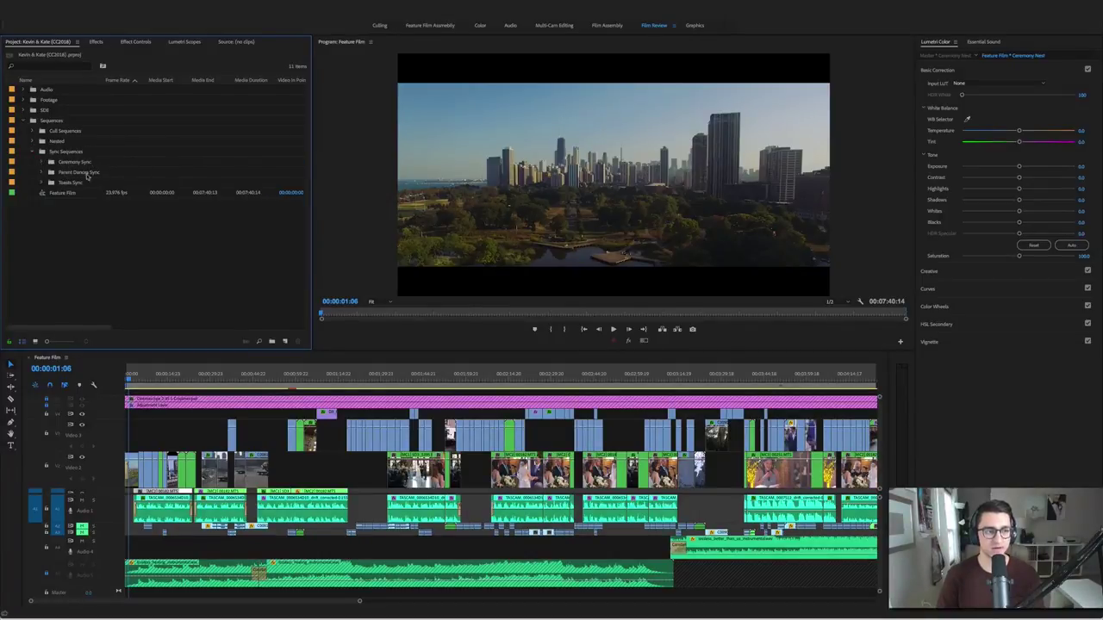
{"action": "left_click", "coordinate": [32, 152]}
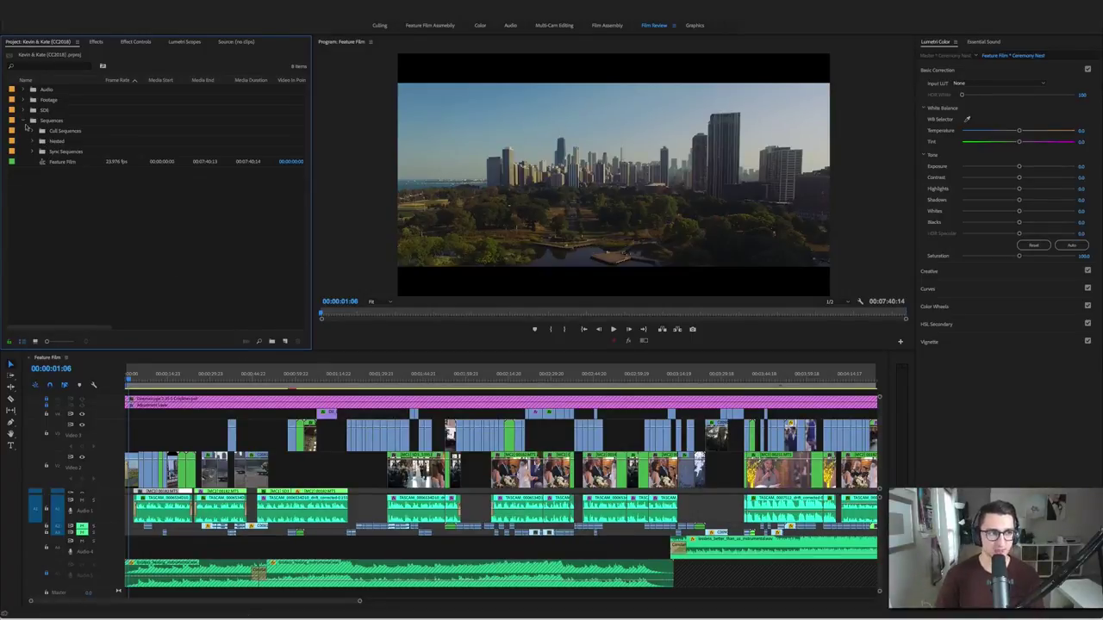
{"action": "left_click", "coordinate": [23, 120]}
Unlock the adjustment layer track, and unlock and relock the Cinemascope overlay track above it
{"action": "left_click", "coordinate": [188, 420]}
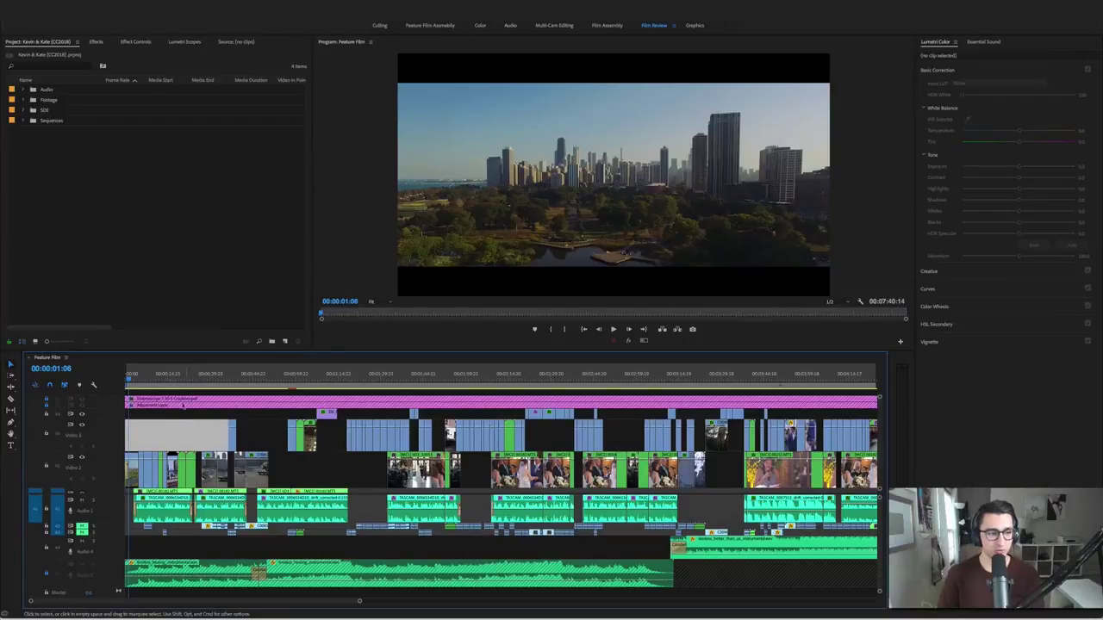
{"action": "left_click", "coordinate": [183, 407]}
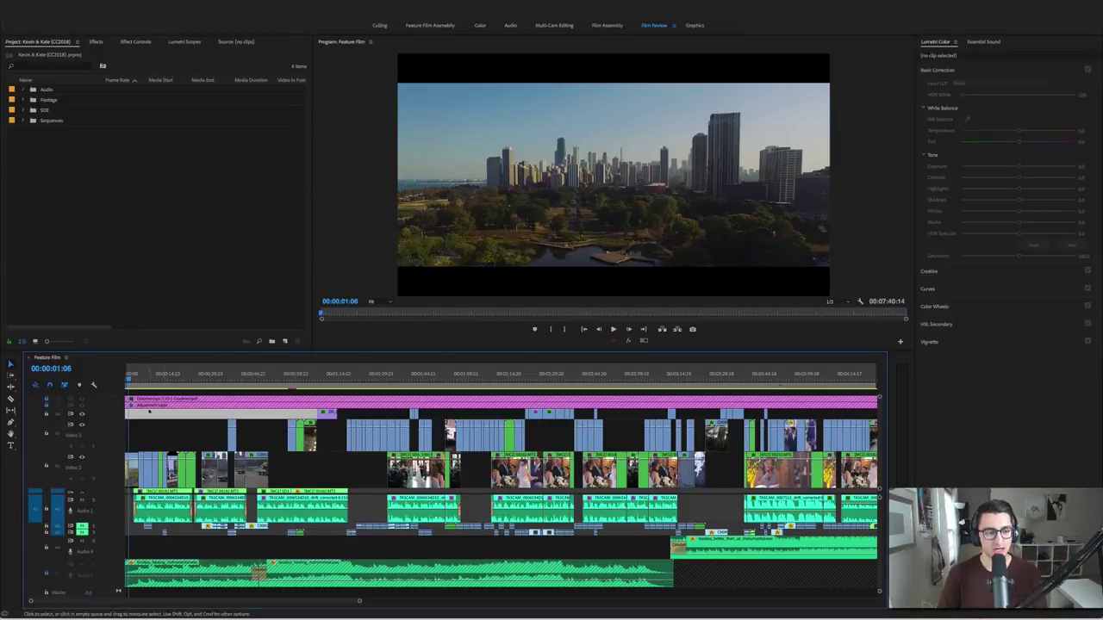
{"action": "left_click", "coordinate": [47, 406]}
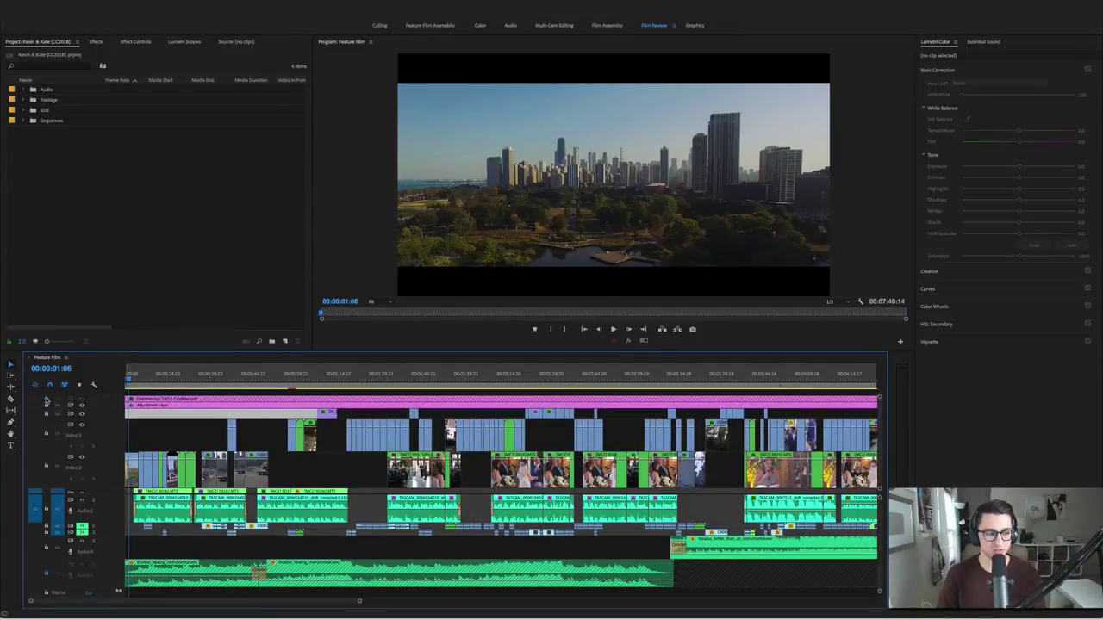
{"action": "left_click", "coordinate": [47, 399]}
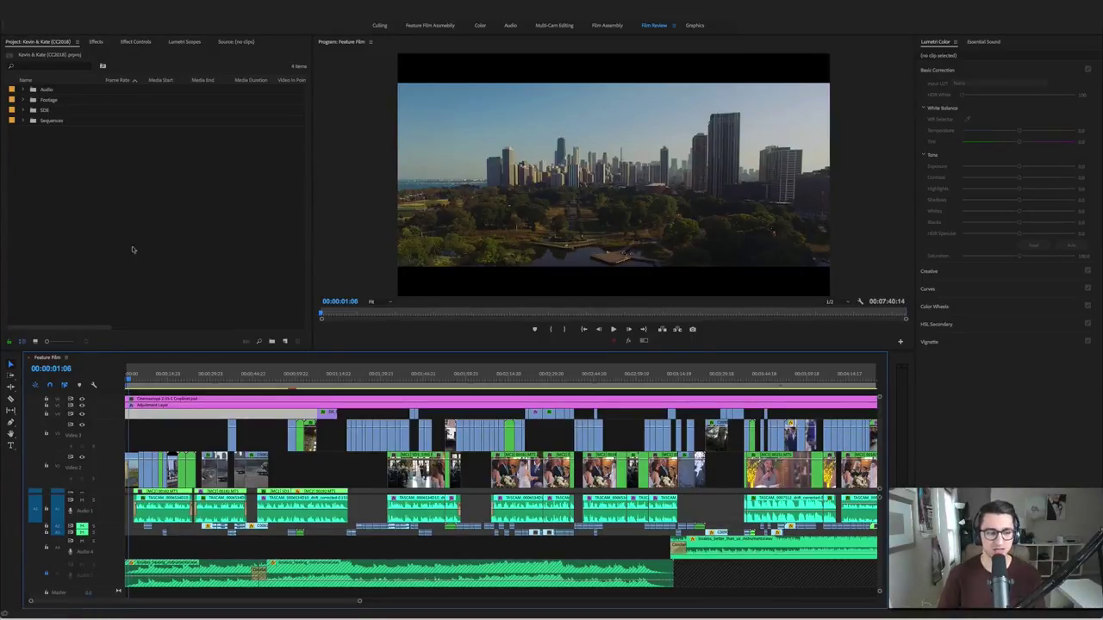
{"action": "left_click", "coordinate": [47, 400]}
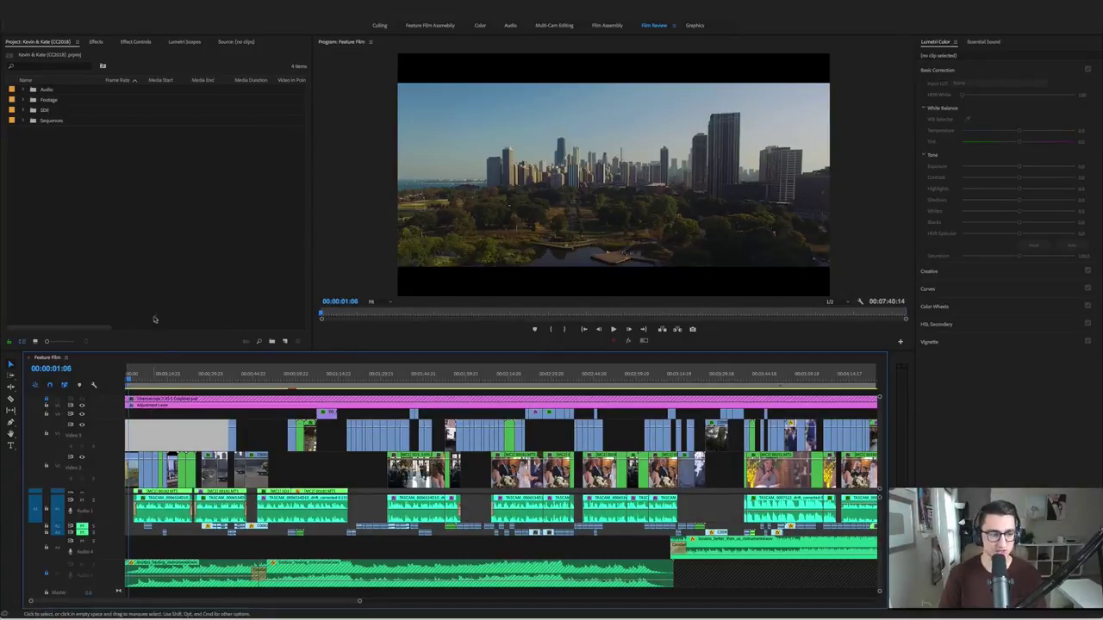
Return the playhead to the start of the Feature Film sequence and clear its in and out points
{"action": "left_click", "coordinate": [136, 428]}
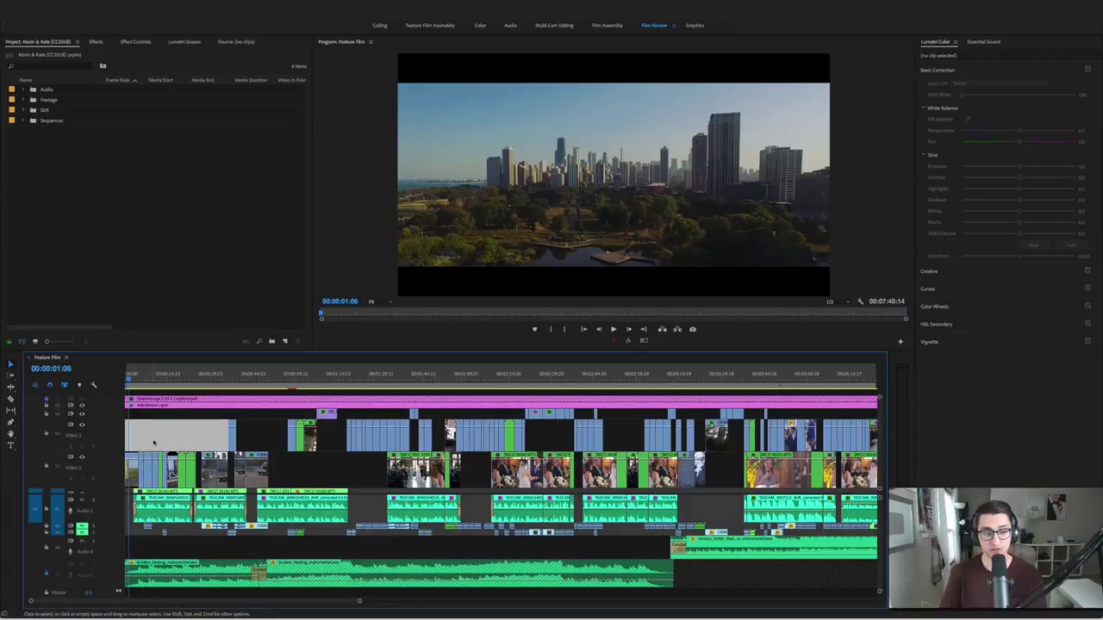
{"action": "scroll", "coordinate": [154, 443], "scroll_direction": "down", "scroll_amount": 1}
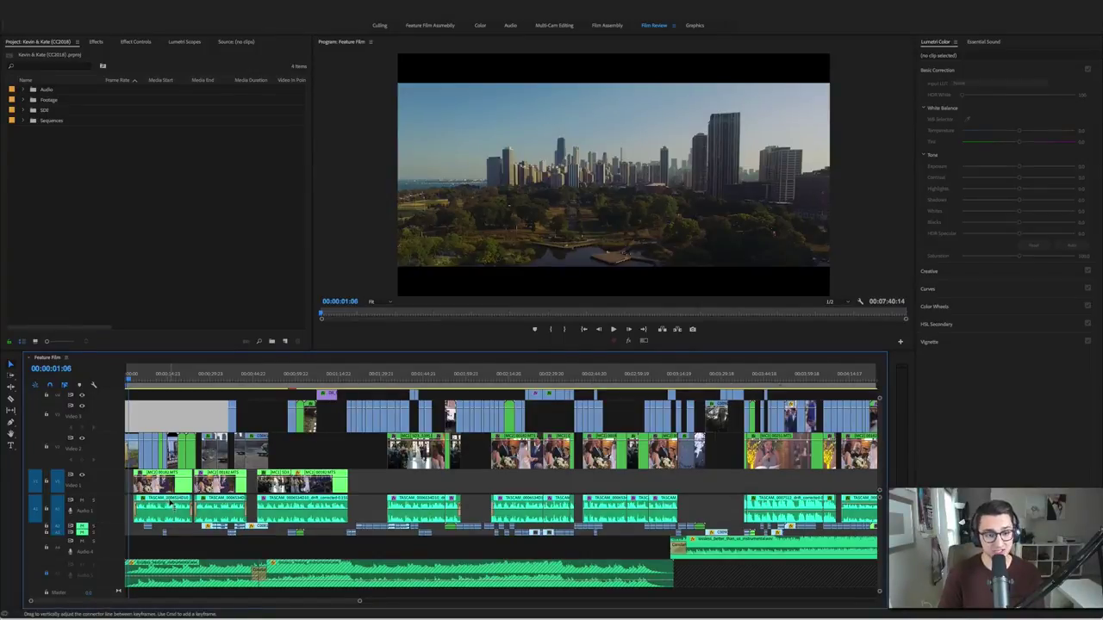
{"action": "scroll", "coordinate": [165, 544], "scroll_direction": "down", "scroll_amount": 1}
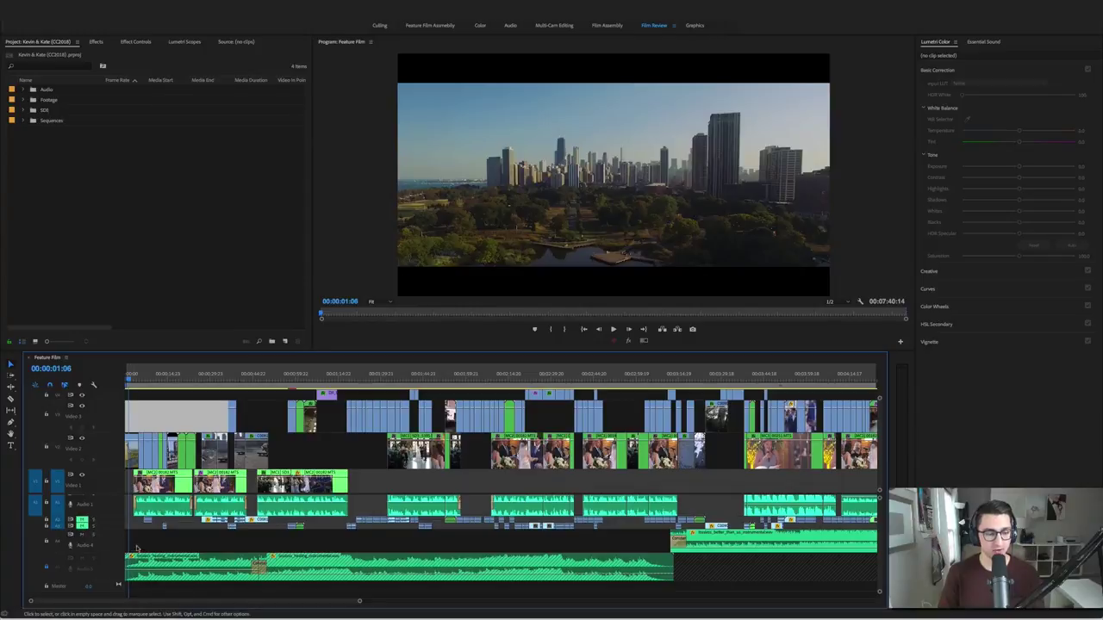
{"action": "scroll", "coordinate": [138, 551], "scroll_direction": "up", "scroll_amount": 1}
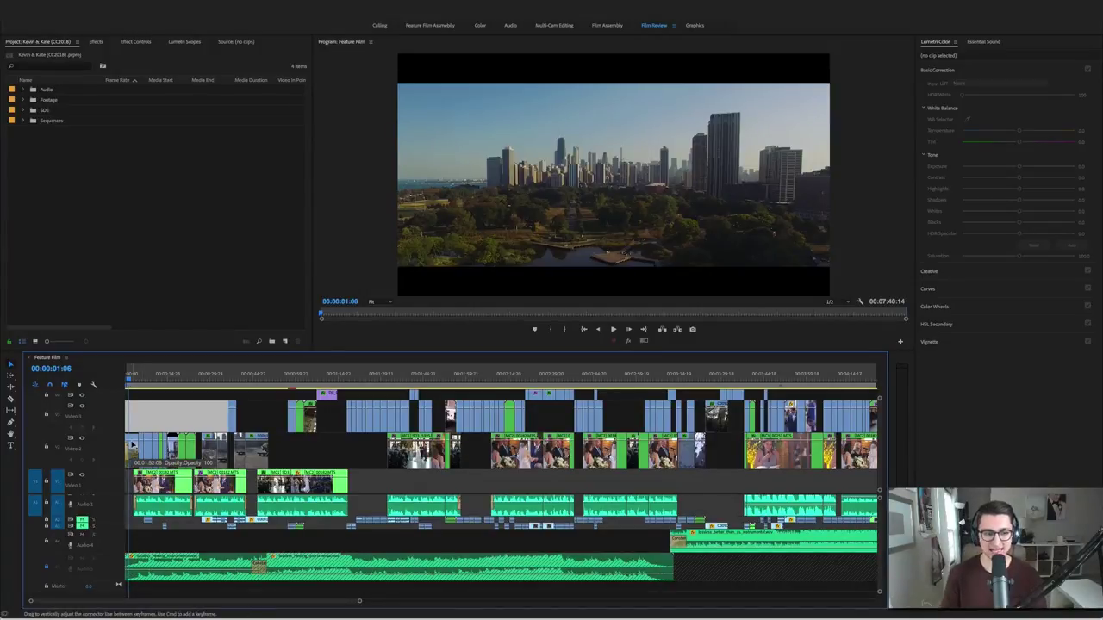
{"action": "key", "text": "Home"}
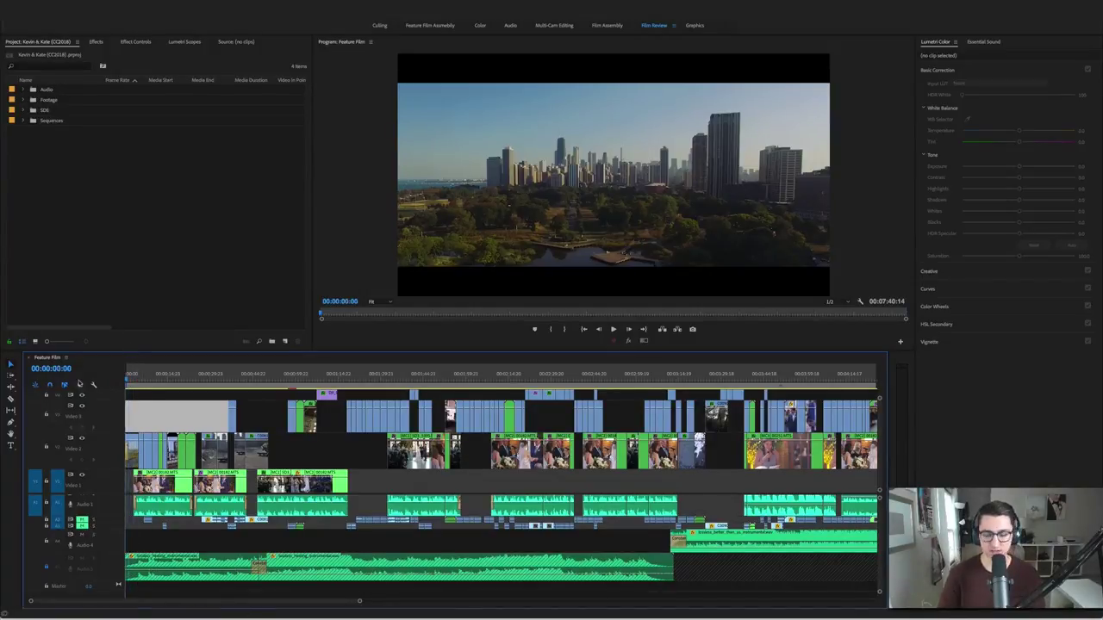
{"action": "key", "text": "equal"}
{"action": "key", "text": "equal"}
{"action": "key", "text": "equal"}
{"action": "key", "text": "equal"}
{"action": "right_click", "coordinate": [202, 373]}
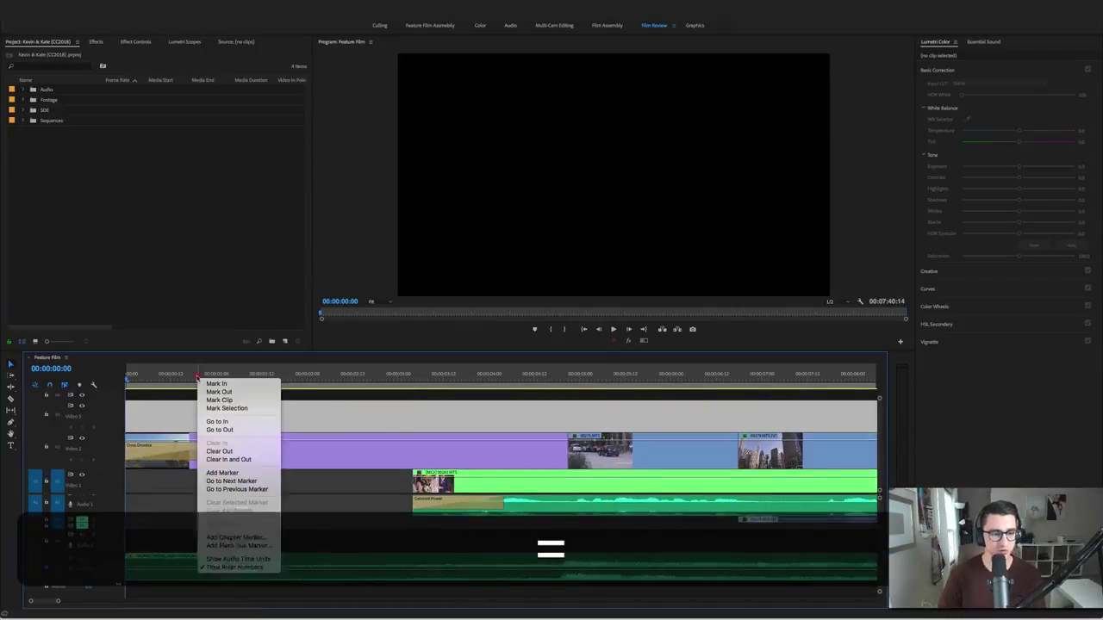
{"action": "left_click", "coordinate": [246, 459]}
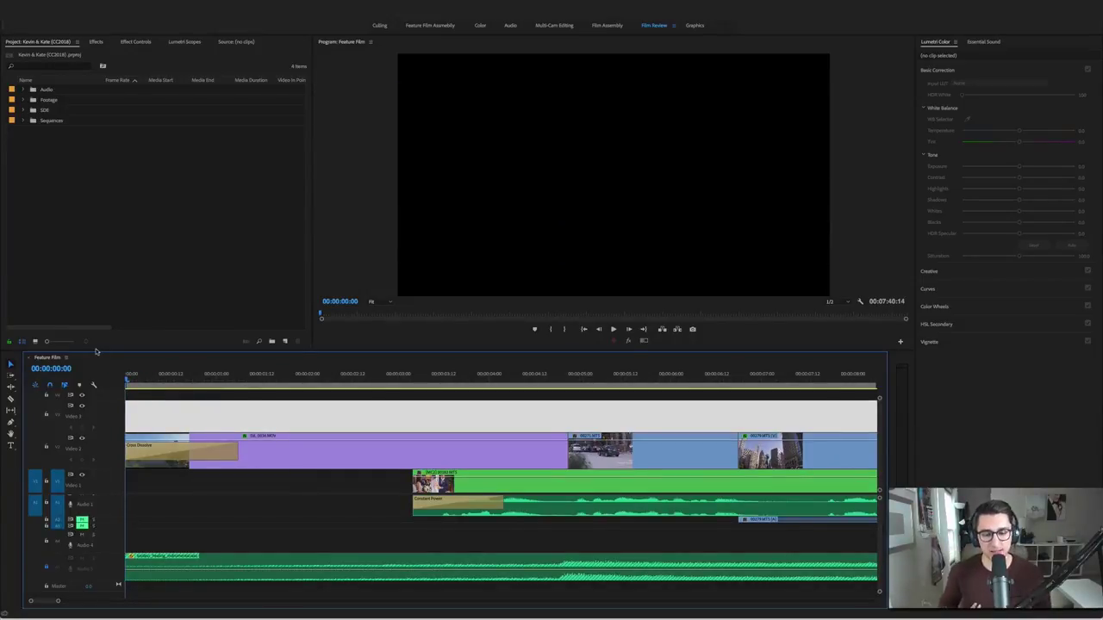
Play the opening seconds of the Feature Film sequence from the start, stopping on the skyline shot
{"action": "key", "text": "minus"}
{"action": "key", "text": "minus"}
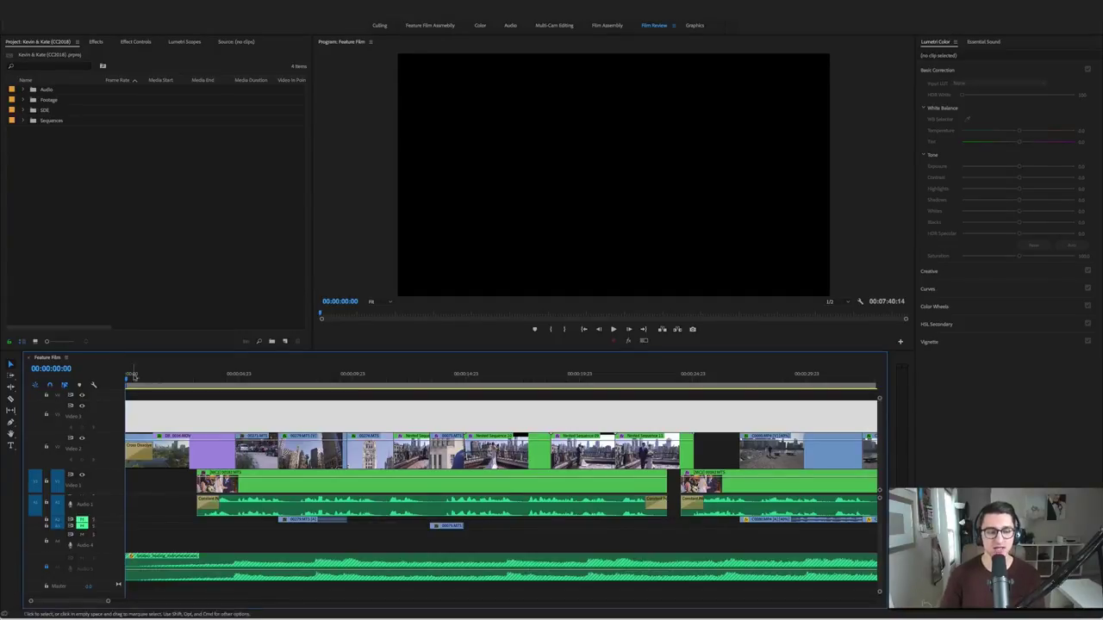
{"action": "key", "text": "space"}
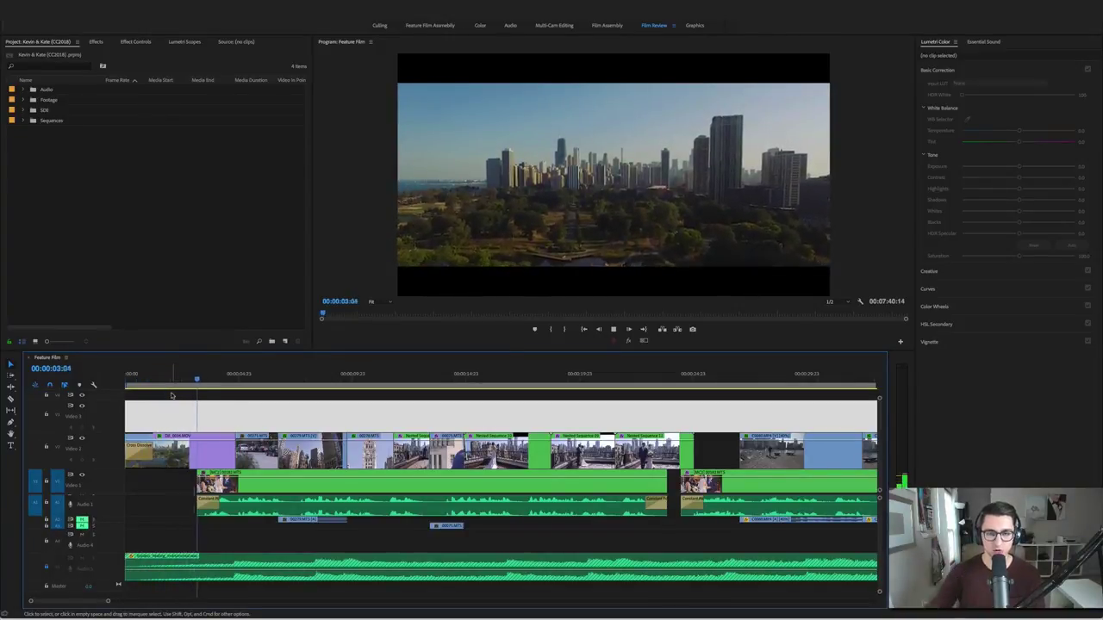
{"action": "key", "text": "space"}
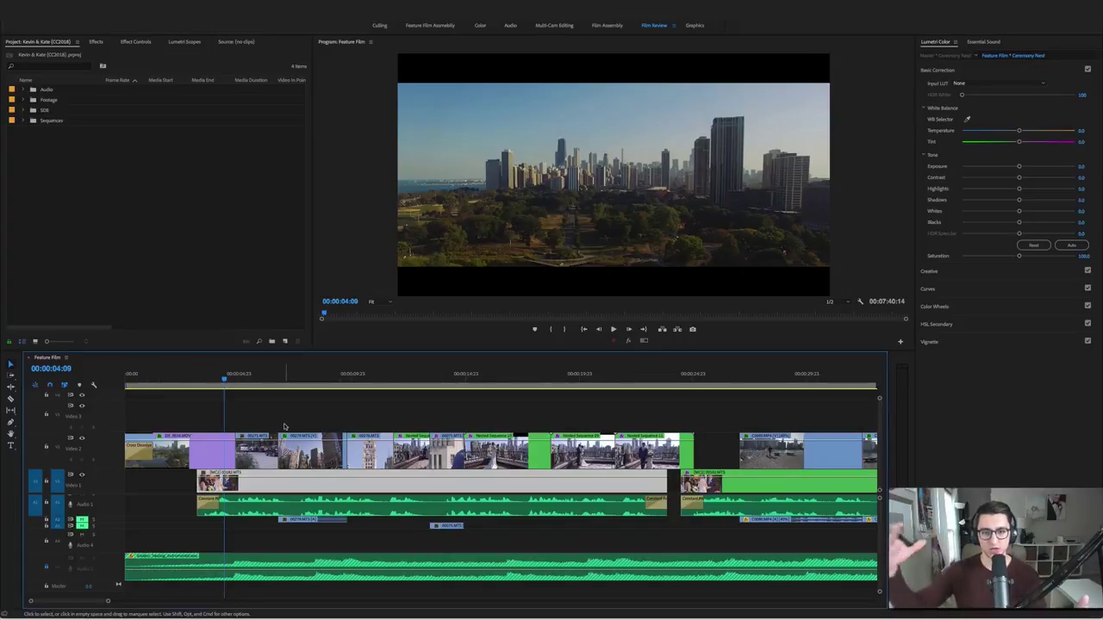
Park the playhead at 00:00:02:11, select the opening drone skyline clip, and toggle its Lumetri Color effect off and on in Effect Controls
{"action": "left_click", "coordinate": [181, 374]}
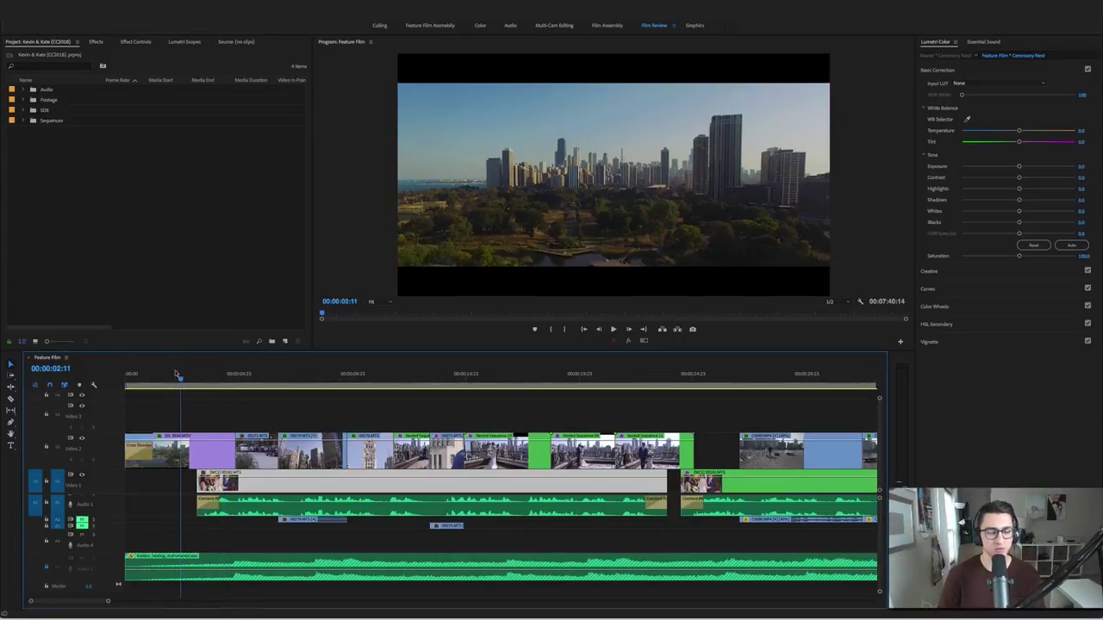
{"action": "left_click", "coordinate": [247, 419]}
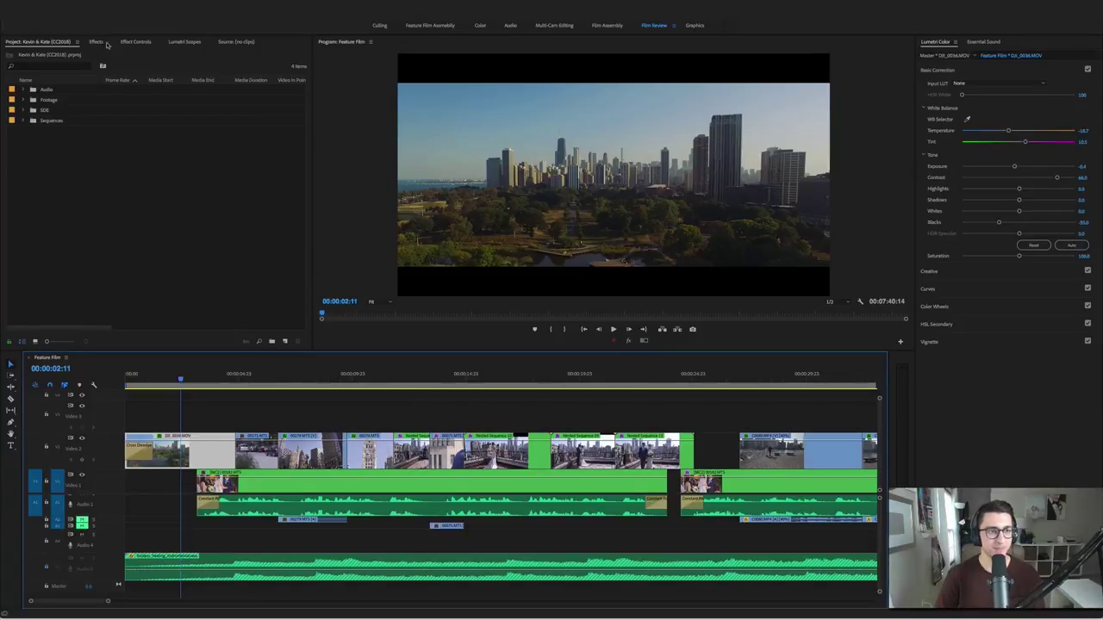
{"action": "left_click", "coordinate": [132, 42]}
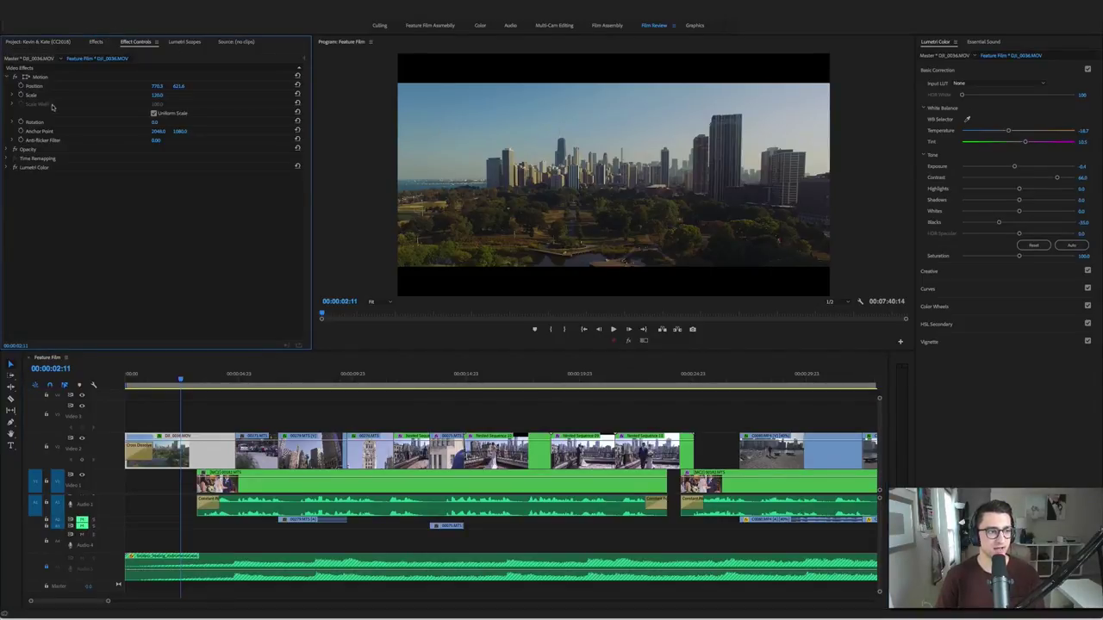
{"action": "left_click", "coordinate": [13, 168]}
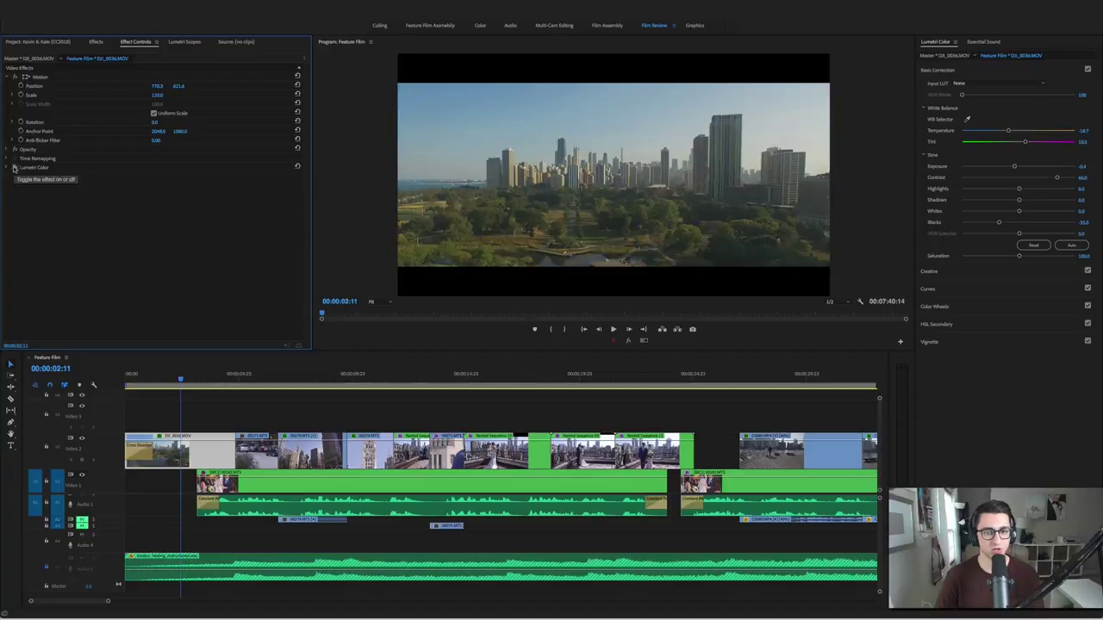
{"action": "left_click", "coordinate": [14, 168]}
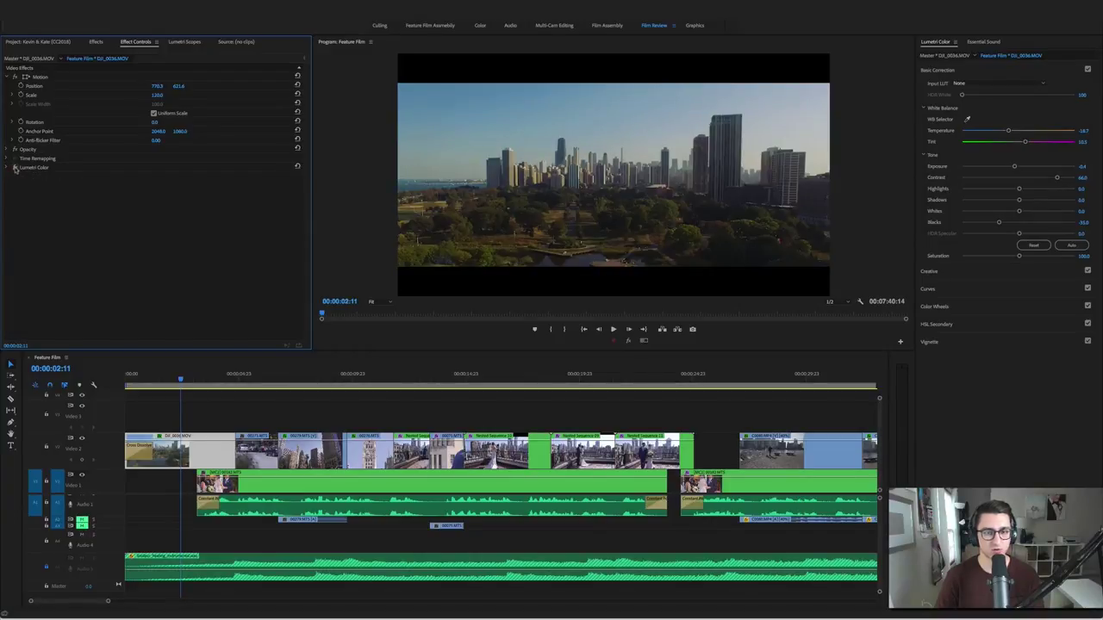
{"action": "left_click", "coordinate": [14, 168]}
{"action": "left_click", "coordinate": [14, 168]}
{"action": "scroll", "coordinate": [185, 415], "scroll_direction": "up", "scroll_amount": 1}
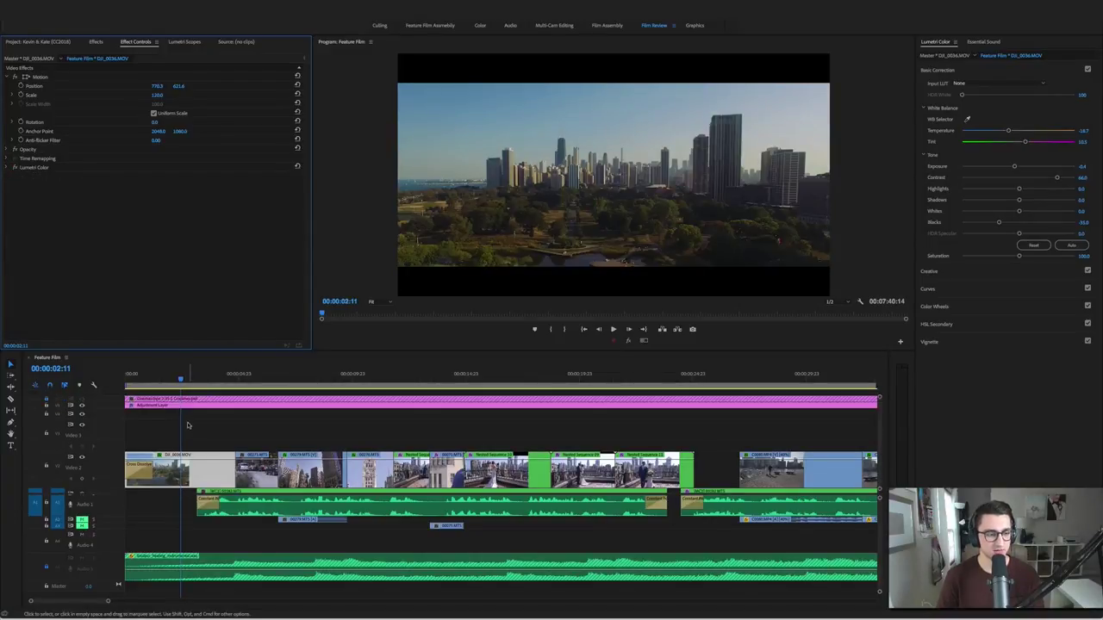
Hide the adjustment layer track and compare the drone skyline clip with and without its own Lumetri Color effect, leaving the effect enabled
{"action": "left_click", "coordinate": [81, 406]}
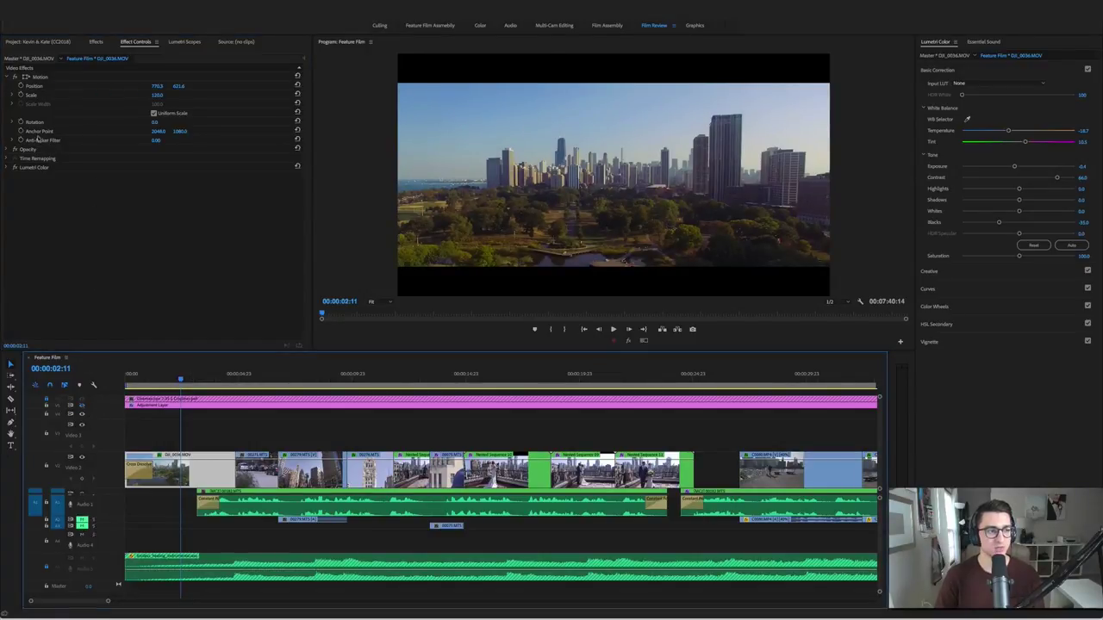
{"action": "left_click", "coordinate": [14, 169]}
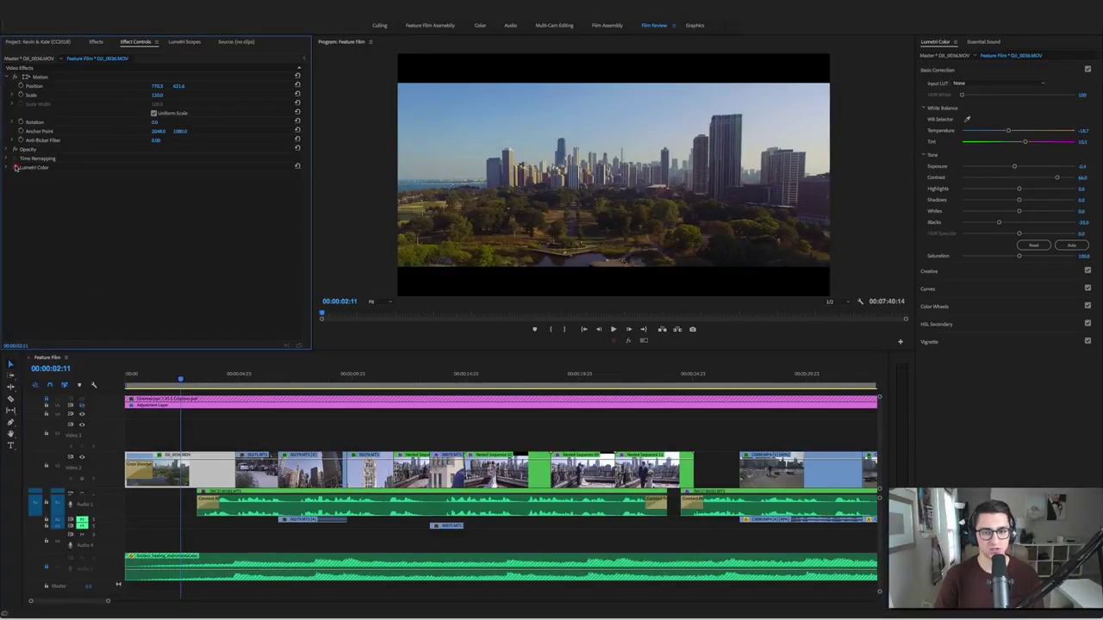
{"action": "left_click", "coordinate": [15, 169]}
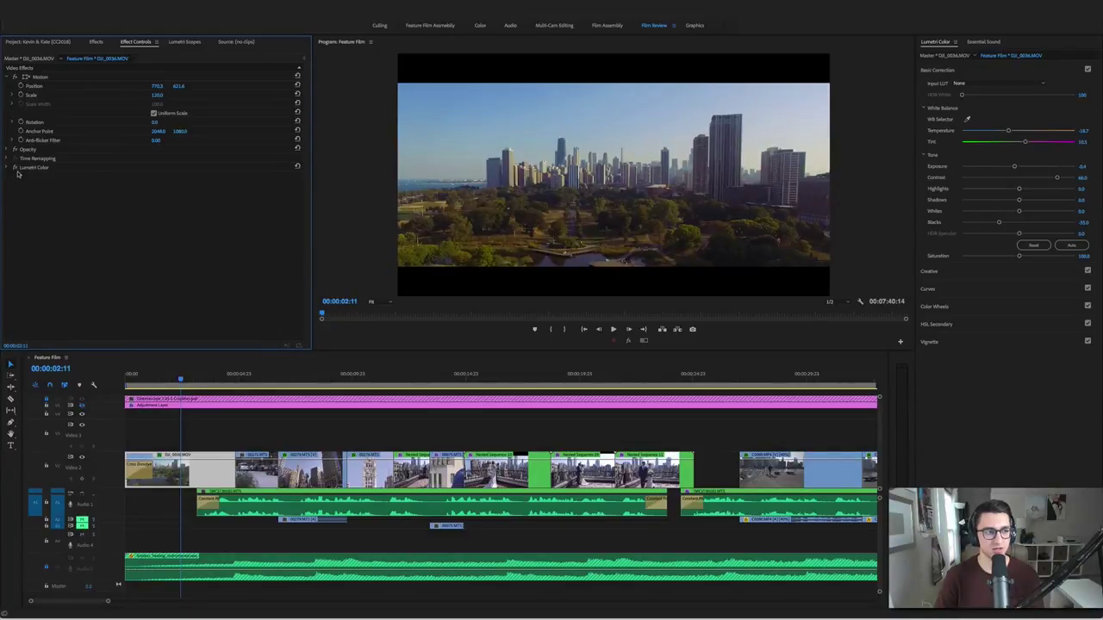
{"action": "left_click", "coordinate": [16, 169]}
{"action": "left_click", "coordinate": [14, 169]}
{"action": "left_click", "coordinate": [14, 168]}
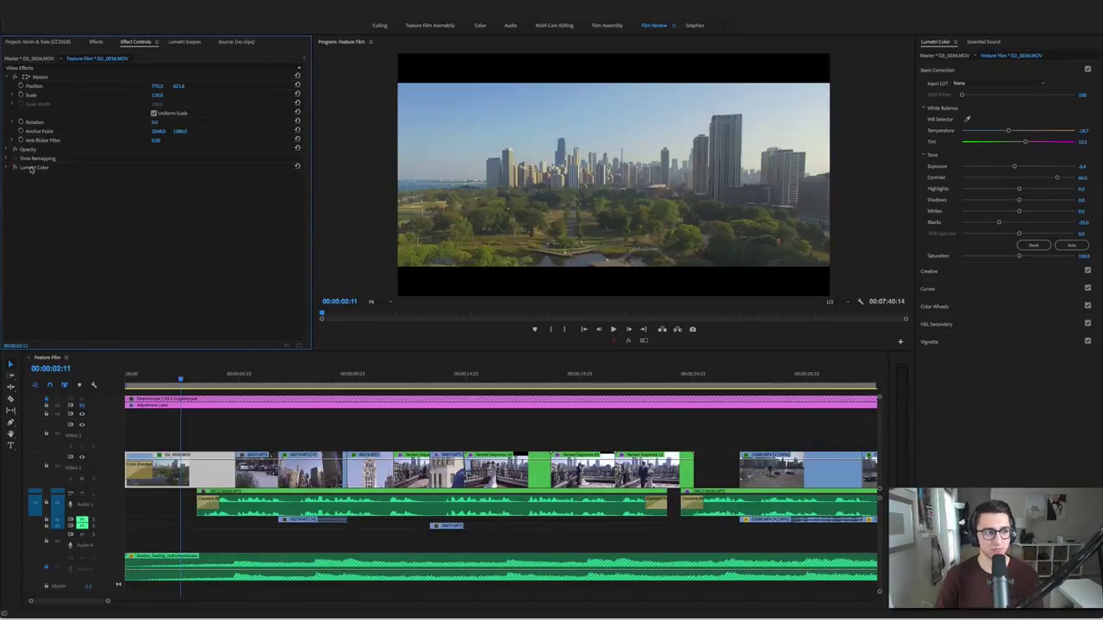
{"action": "left_click", "coordinate": [15, 169]}
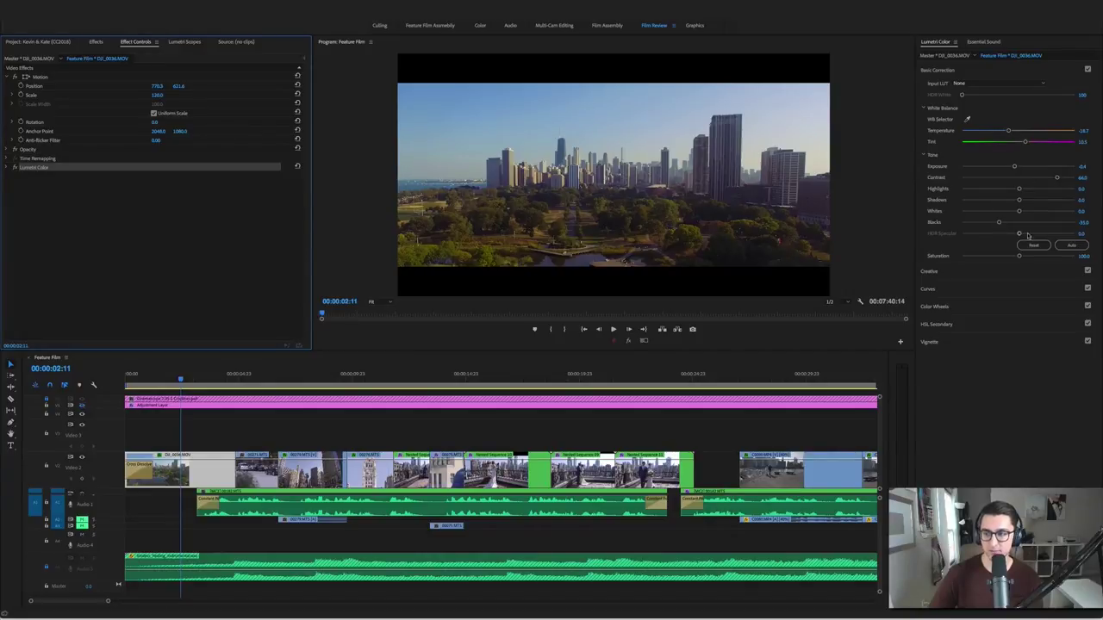
Review the drone clip's Creative color settings, return to Basic Correction, and make the adjustment layer track visible again
{"action": "left_click", "coordinate": [1022, 270]}
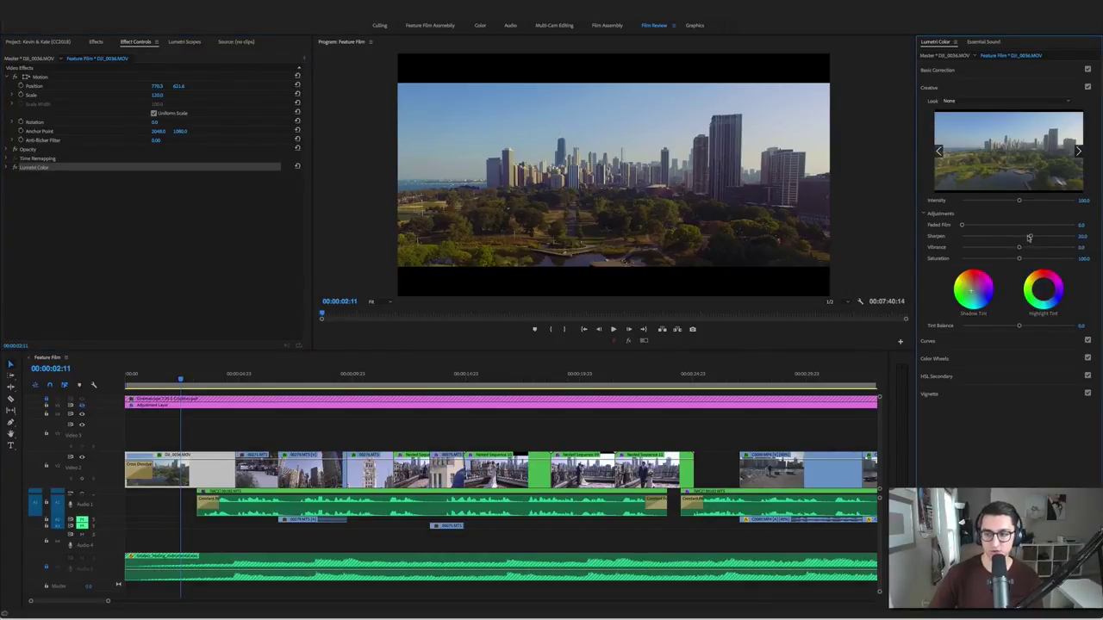
{"action": "left_click", "coordinate": [999, 73]}
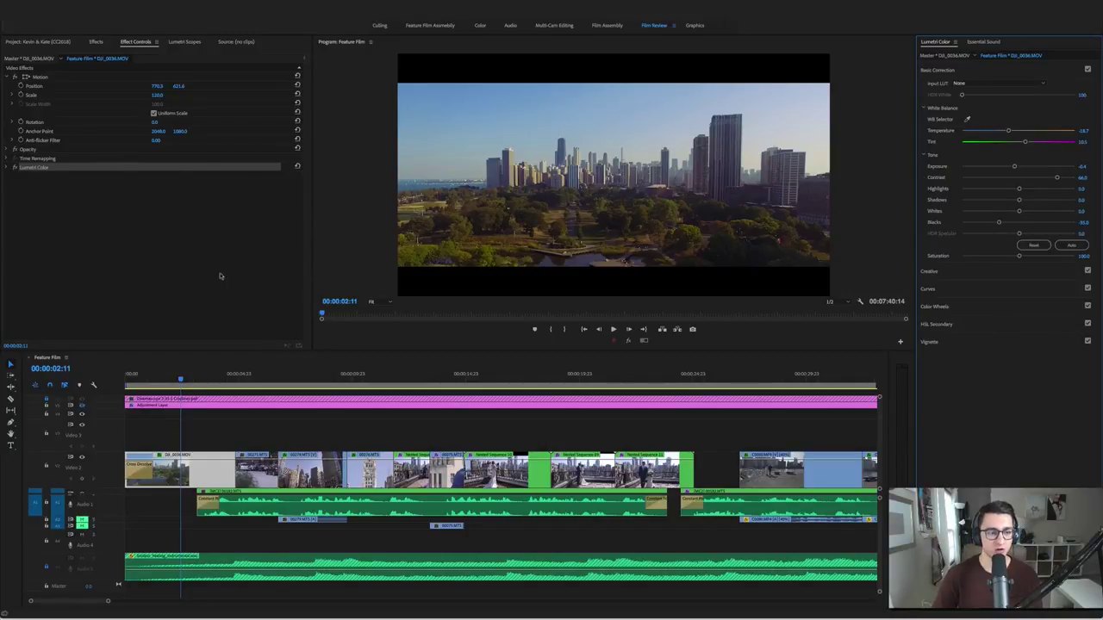
{"action": "left_click", "coordinate": [81, 405]}
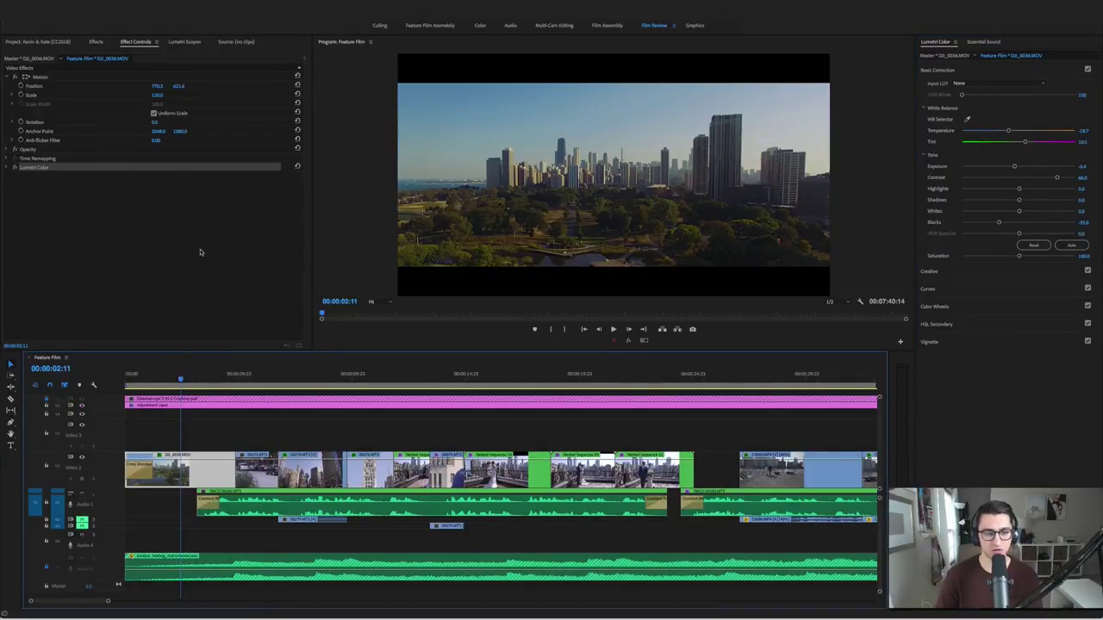
Select the adjustment layer and review its Creative look and intensity, then collapse the Lumetri Color sections
{"action": "left_click", "coordinate": [186, 405]}
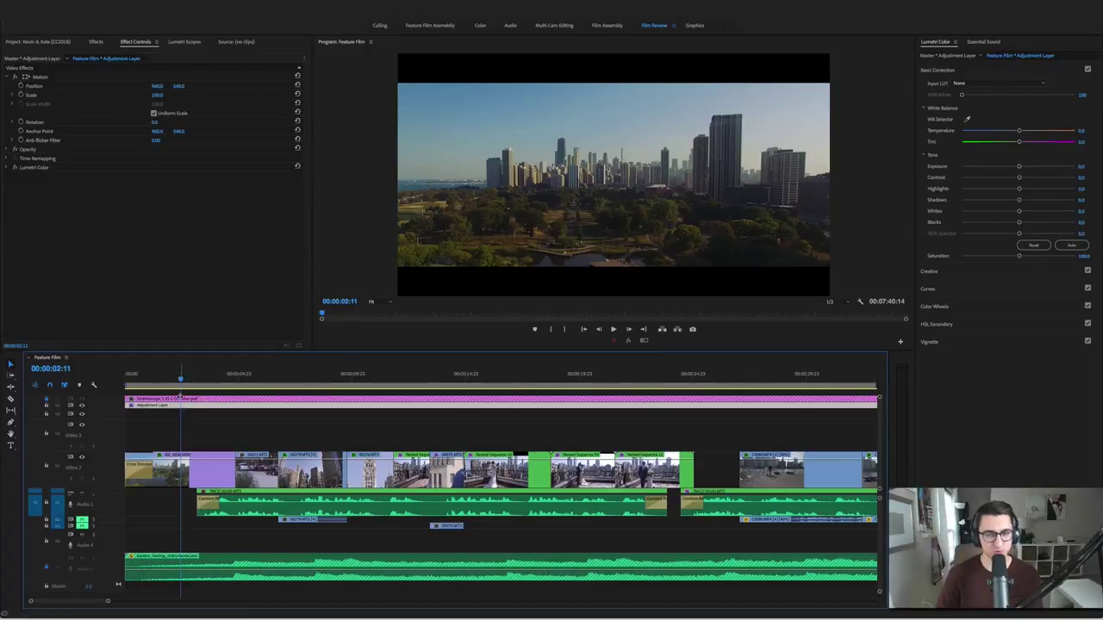
{"action": "left_click", "coordinate": [965, 269]}
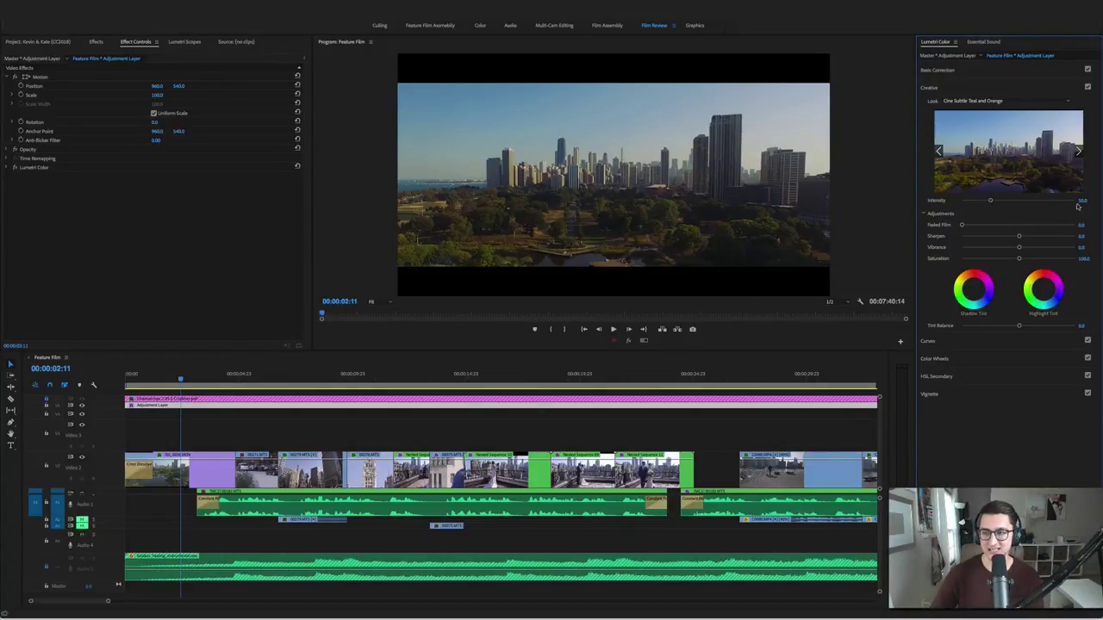
{"action": "left_click", "coordinate": [1028, 83]}
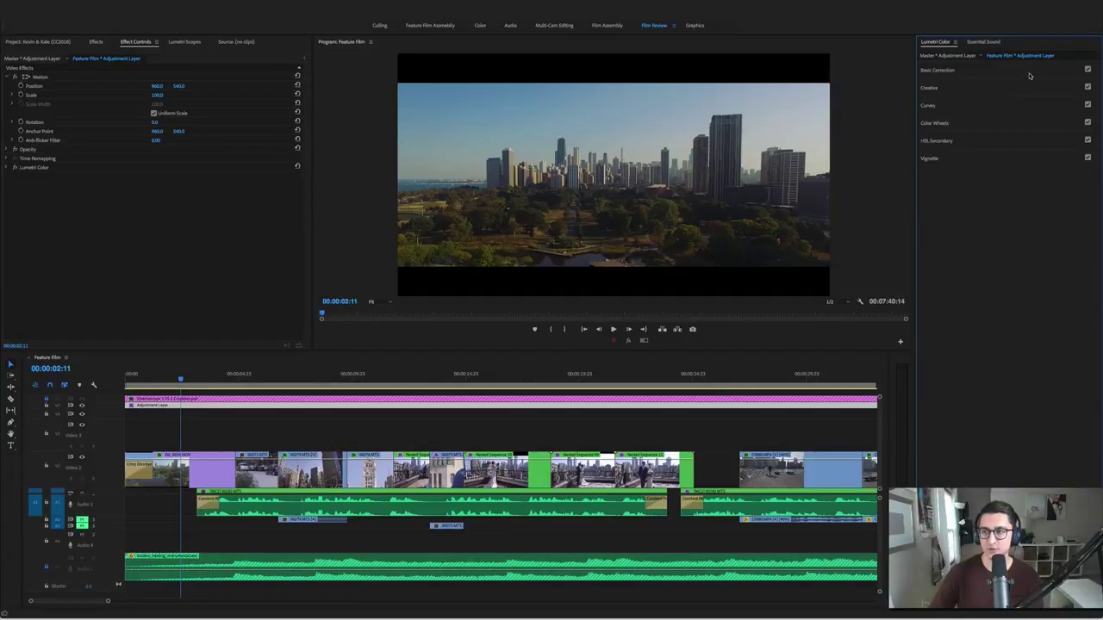
{"action": "left_click", "coordinate": [1027, 71]}
{"action": "left_click", "coordinate": [1023, 71]}
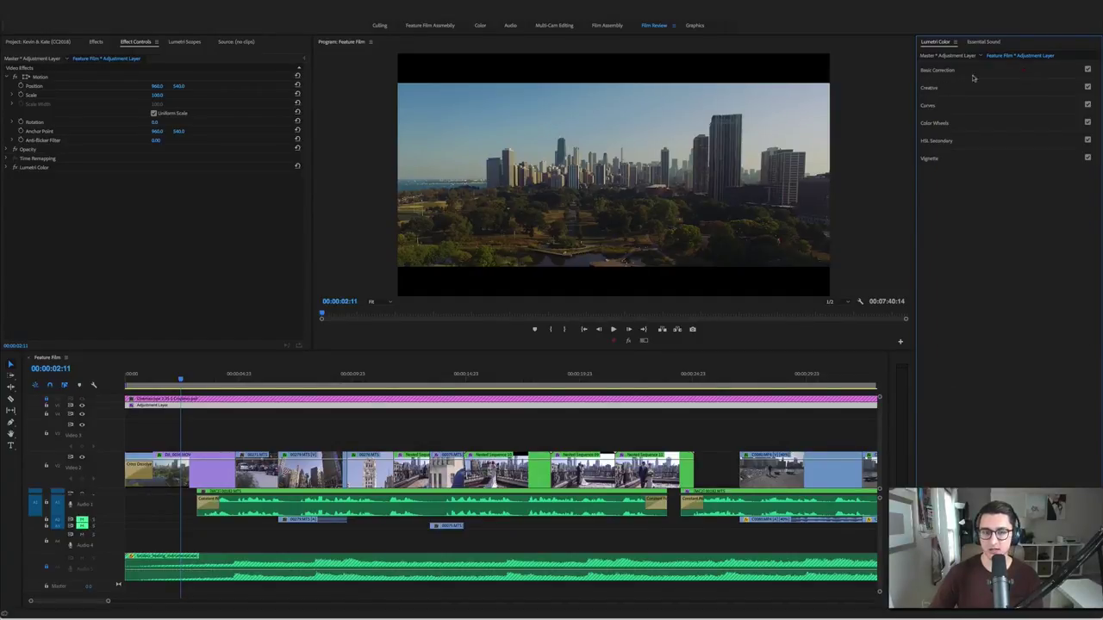
Toggle the adjustment layer track's visibility to compare the graded image, leaving the track visible and locked
{"action": "left_click", "coordinate": [46, 411]}
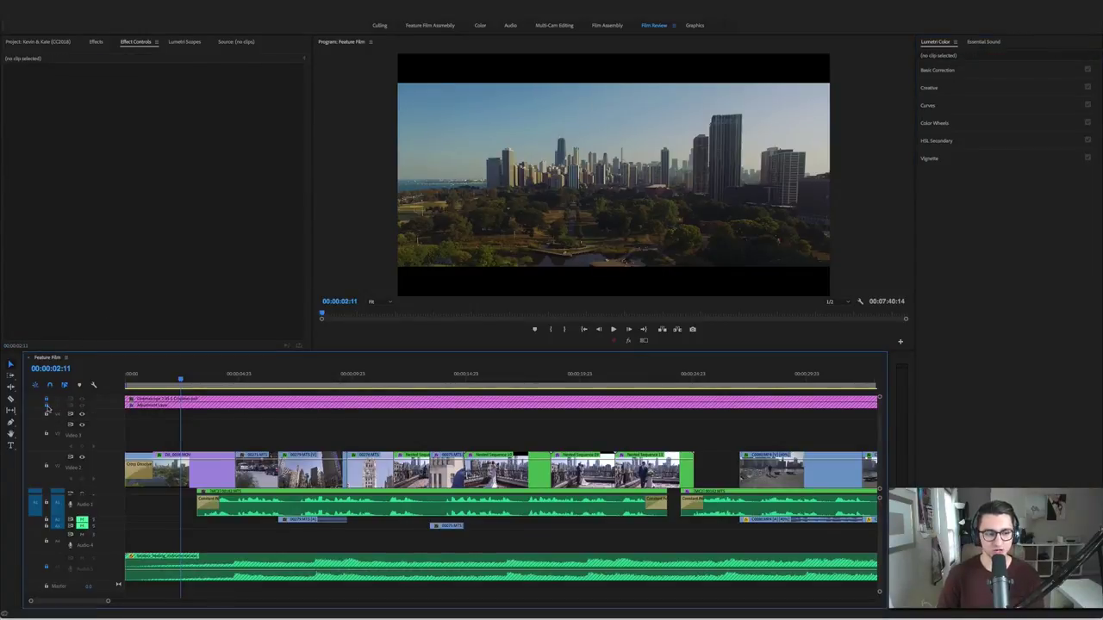
{"action": "left_click", "coordinate": [81, 406]}
{"action": "left_click", "coordinate": [81, 405]}
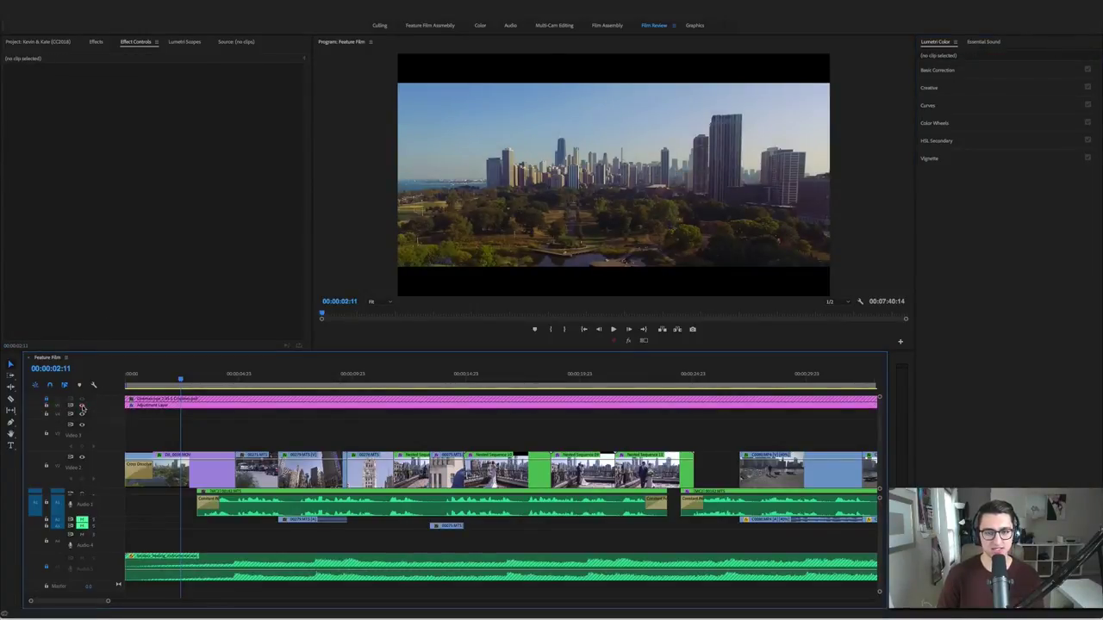
{"action": "left_click", "coordinate": [82, 406]}
{"action": "left_click", "coordinate": [82, 407]}
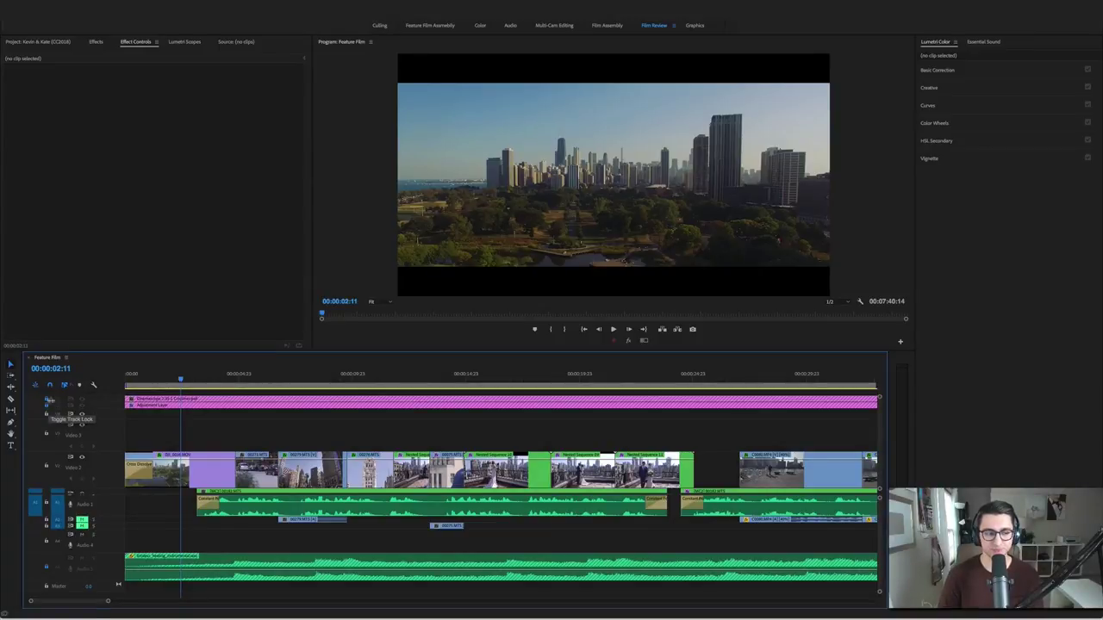
Select the drone skyline clip, move the playhead to 00:00:01:14, and compare the frame with all effects muted and unmuted
{"action": "left_click", "coordinate": [171, 376]}
{"action": "left_click", "coordinate": [194, 465]}
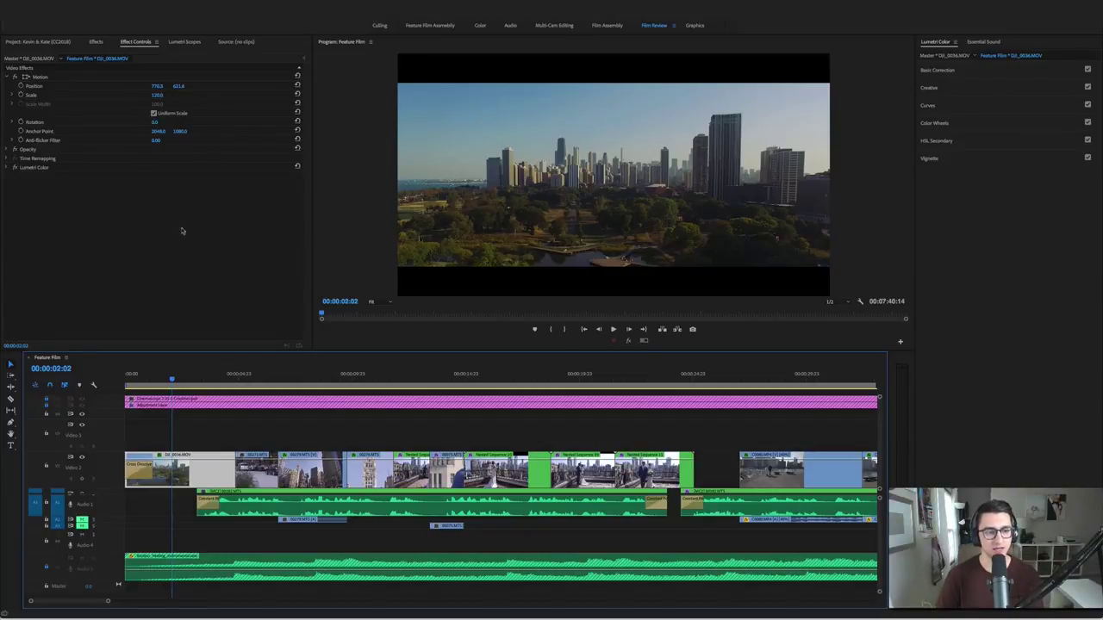
{"action": "left_click_drag", "start_coordinate": [173, 376], "coordinate": [161, 379]}
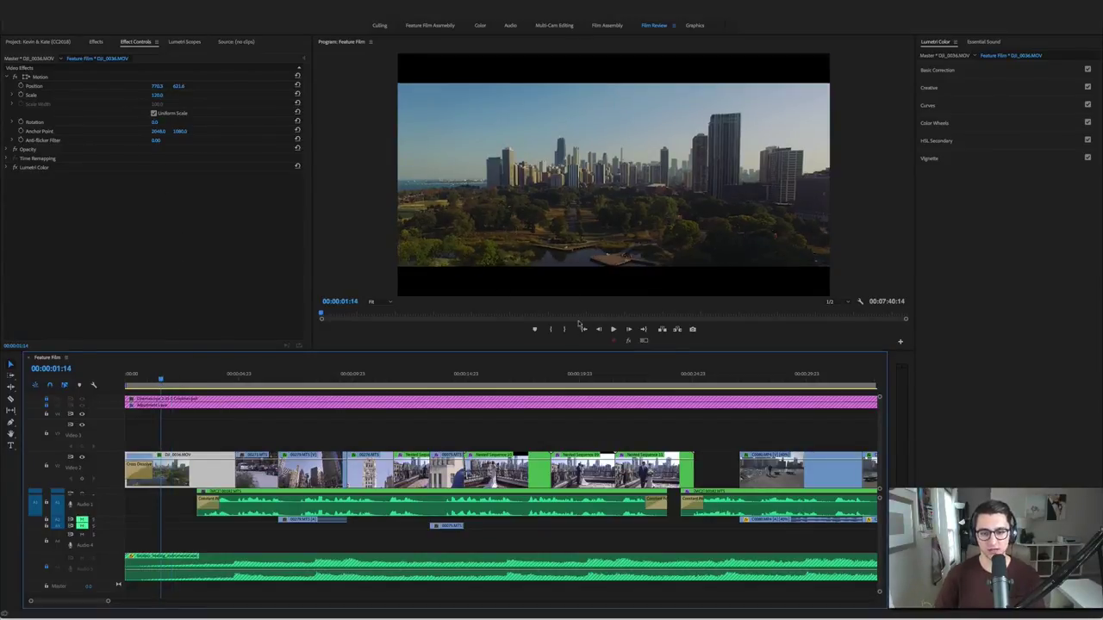
{"action": "left_click", "coordinate": [628, 341]}
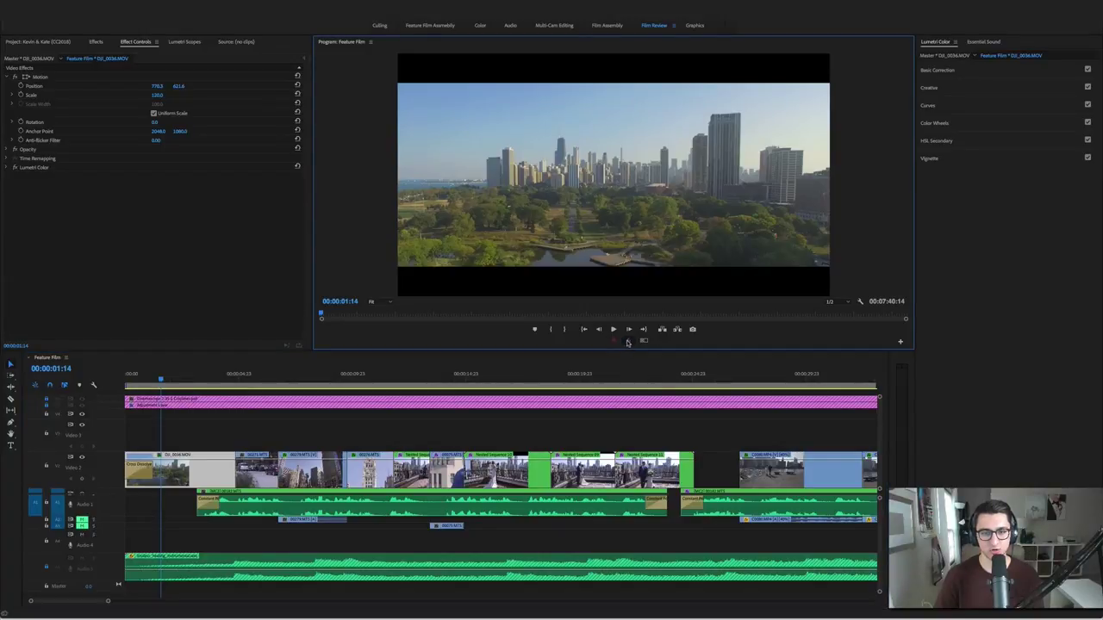
{"action": "left_click", "coordinate": [628, 341]}
Play the sequence from 00:00:01:14, enlarge the audio tracks during playback, and stop on the downtown buildings shot
{"action": "key", "text": "space"}
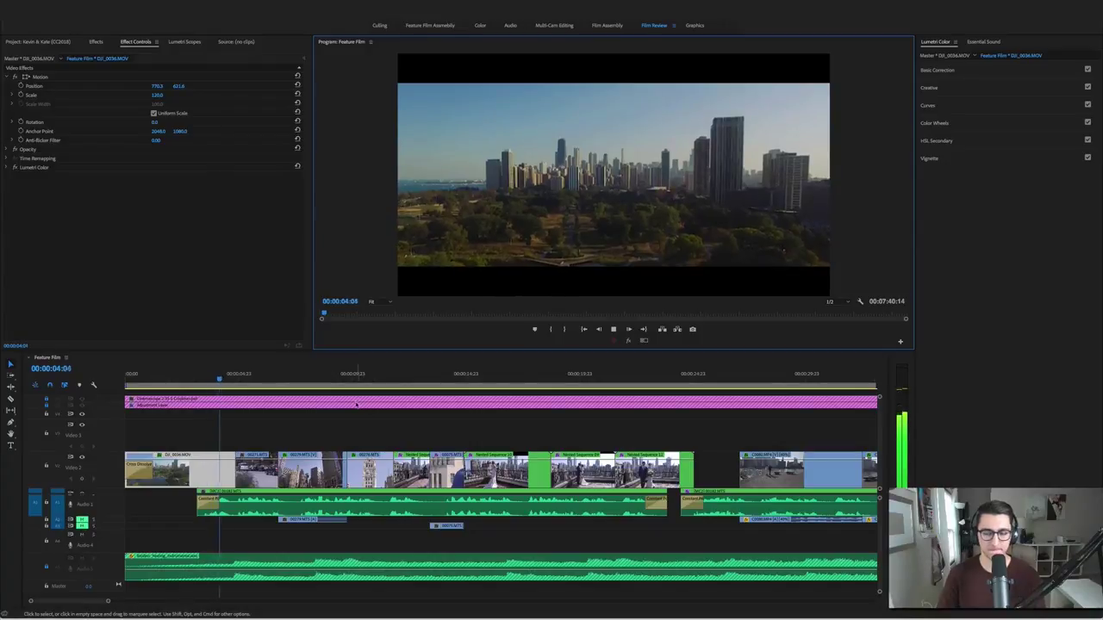
{"action": "key", "text": "alt+equal"}
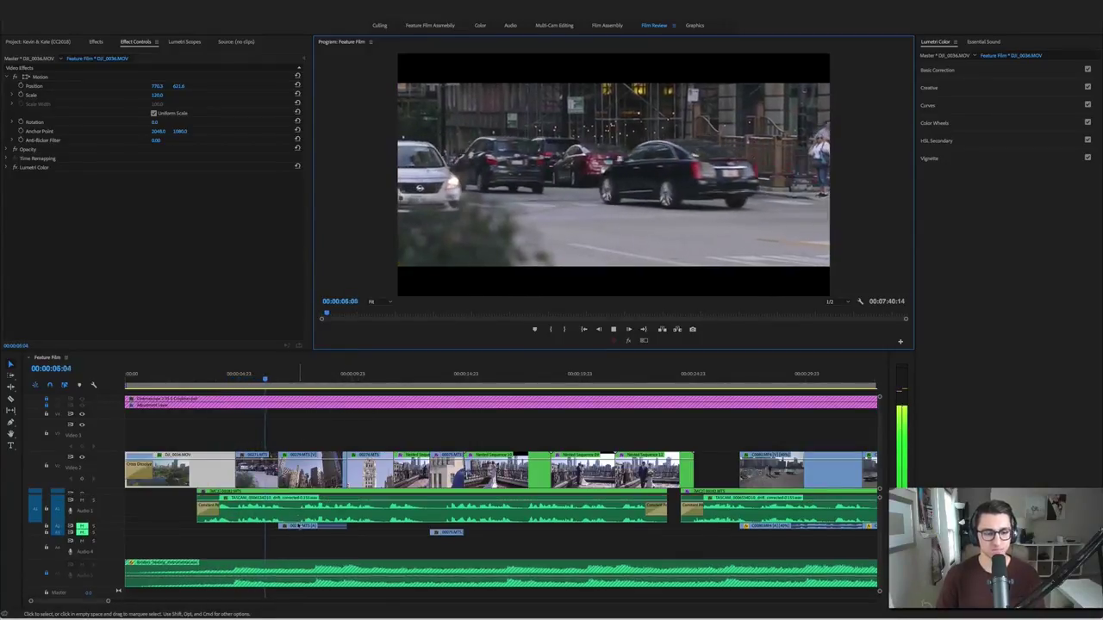
{"action": "key", "text": "space"}
Select the first TASCAM audio clip, toggle its Studio Reverb effect, and play through to the rooftop couple shot to compare the sound
{"action": "left_click", "coordinate": [298, 517]}
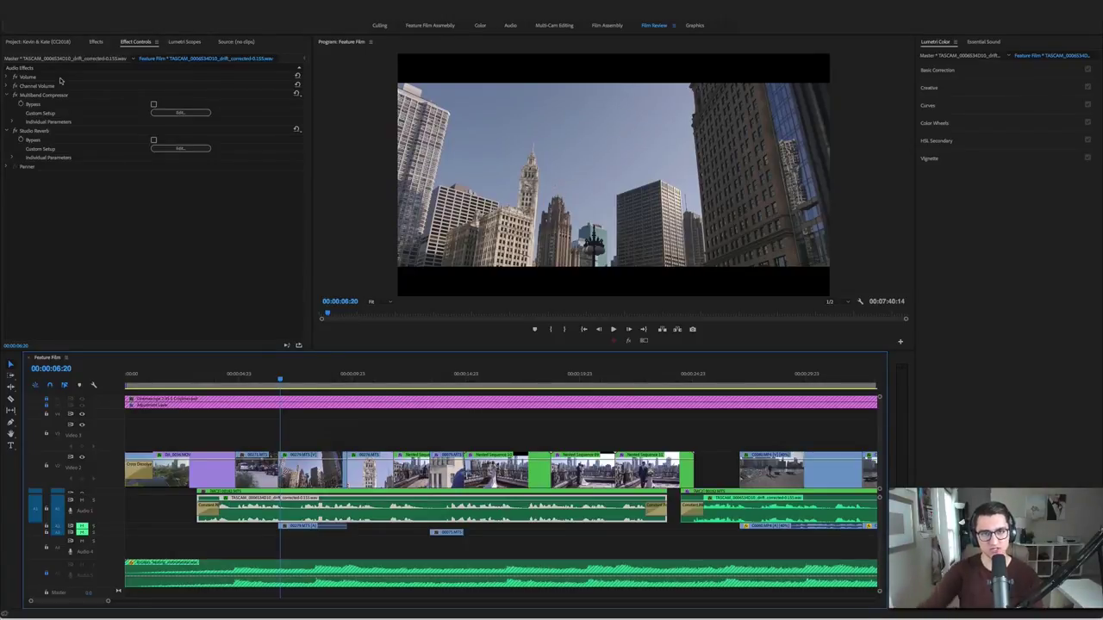
{"action": "left_click", "coordinate": [15, 132]}
{"action": "key", "text": "space"}
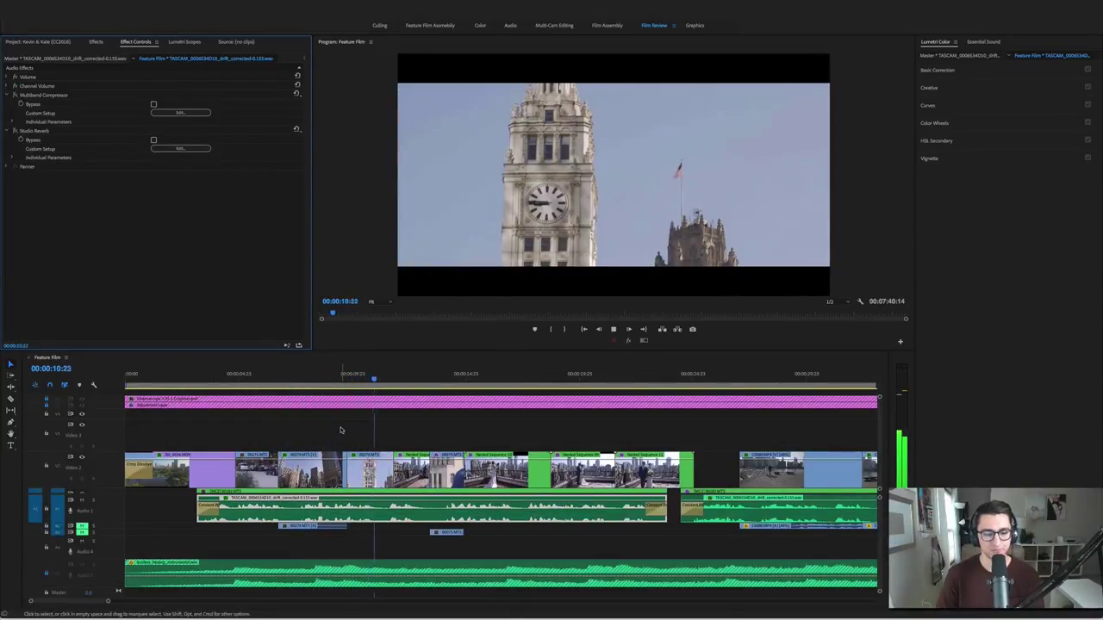
{"action": "key", "text": "space"}
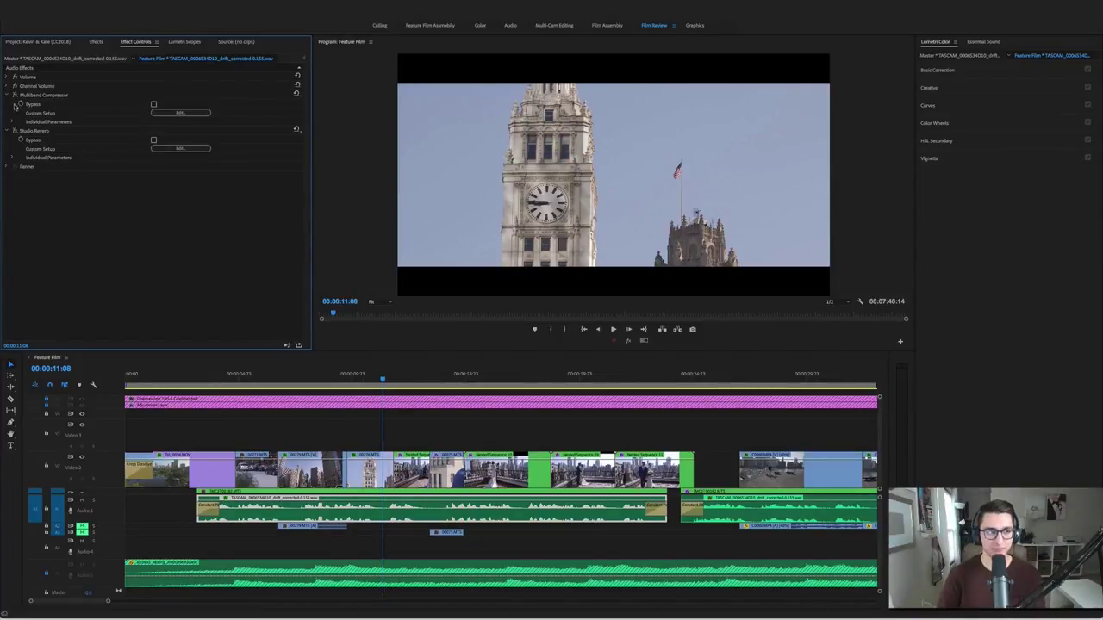
{"action": "key", "text": "space"}
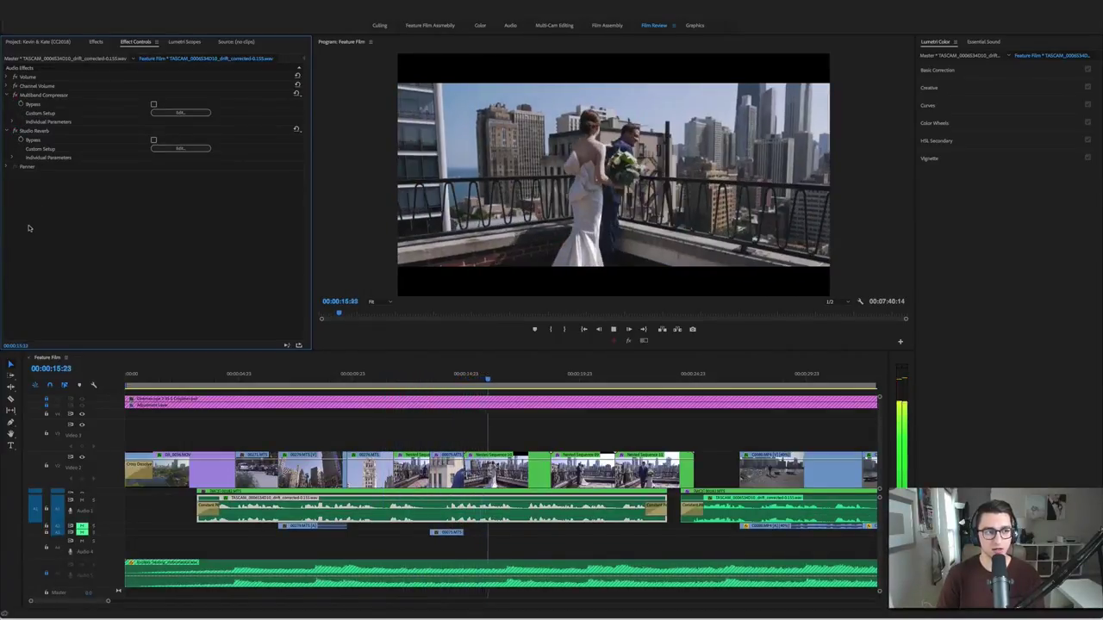
{"action": "key", "text": "space"}
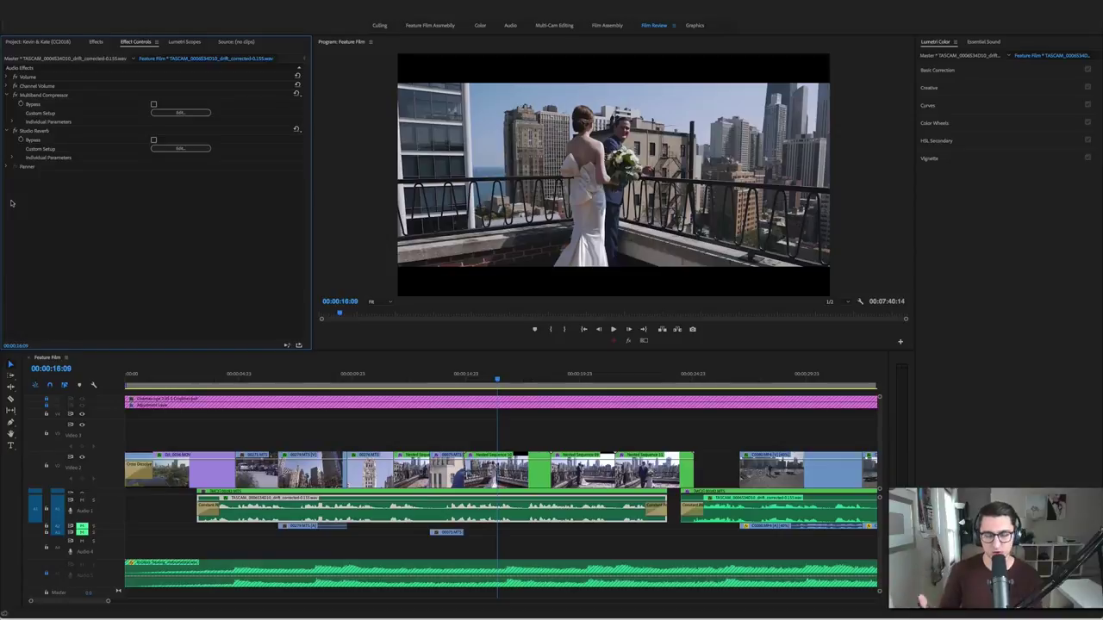
Move the playhead back to 00:00:05:07 on the street traffic shot and play through to the clock tower shot
{"action": "left_click", "coordinate": [237, 377]}
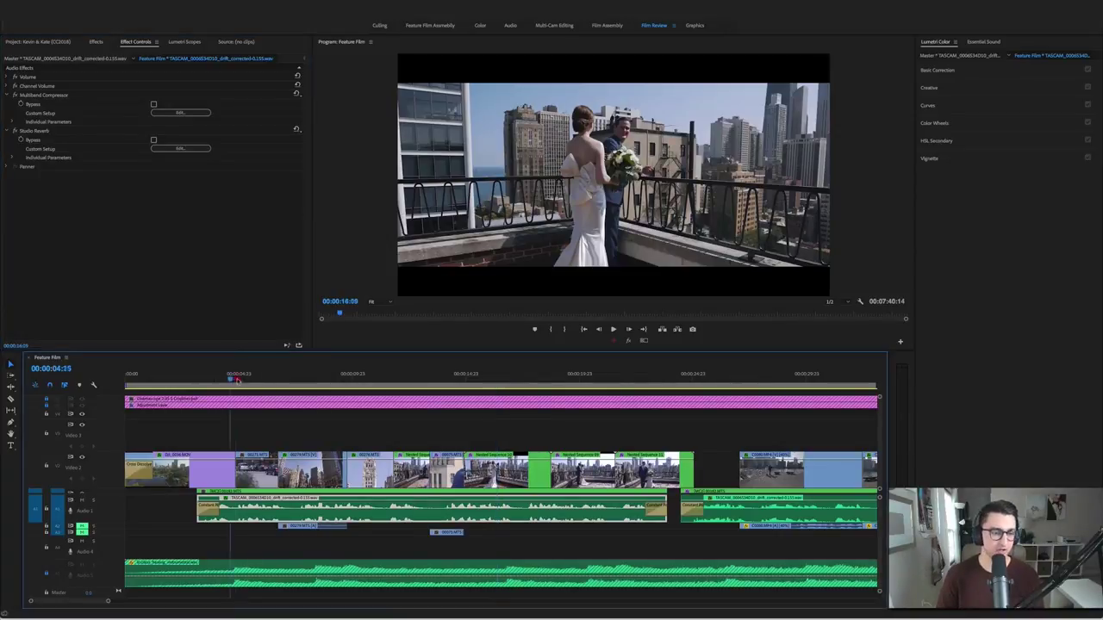
{"action": "left_click_drag", "start_coordinate": [237, 377], "coordinate": [245, 378]}
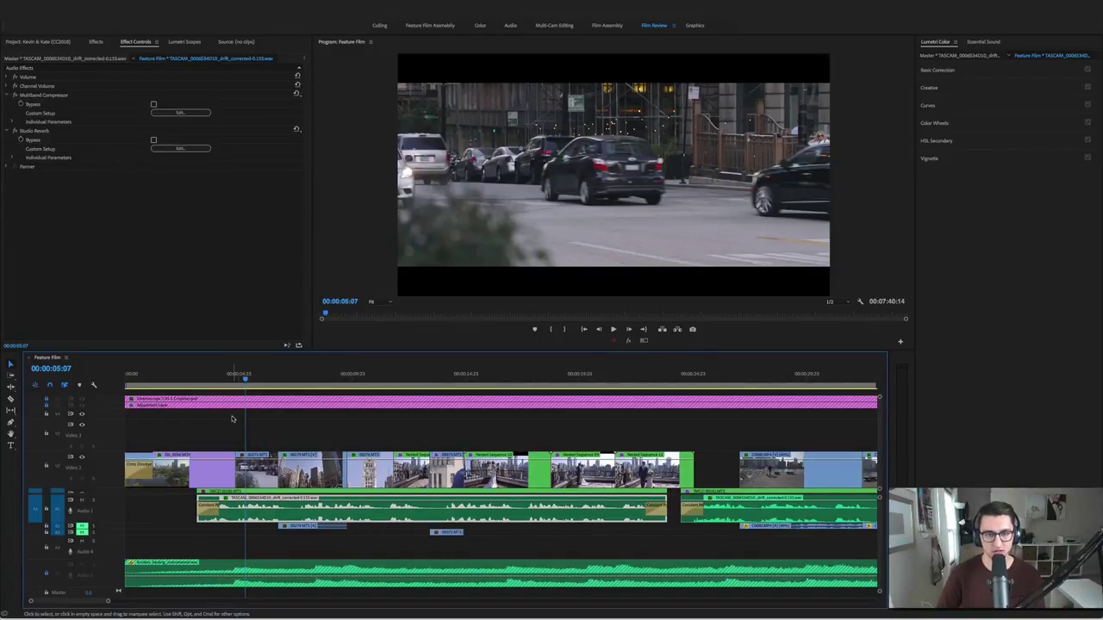
{"action": "key", "text": "space"}
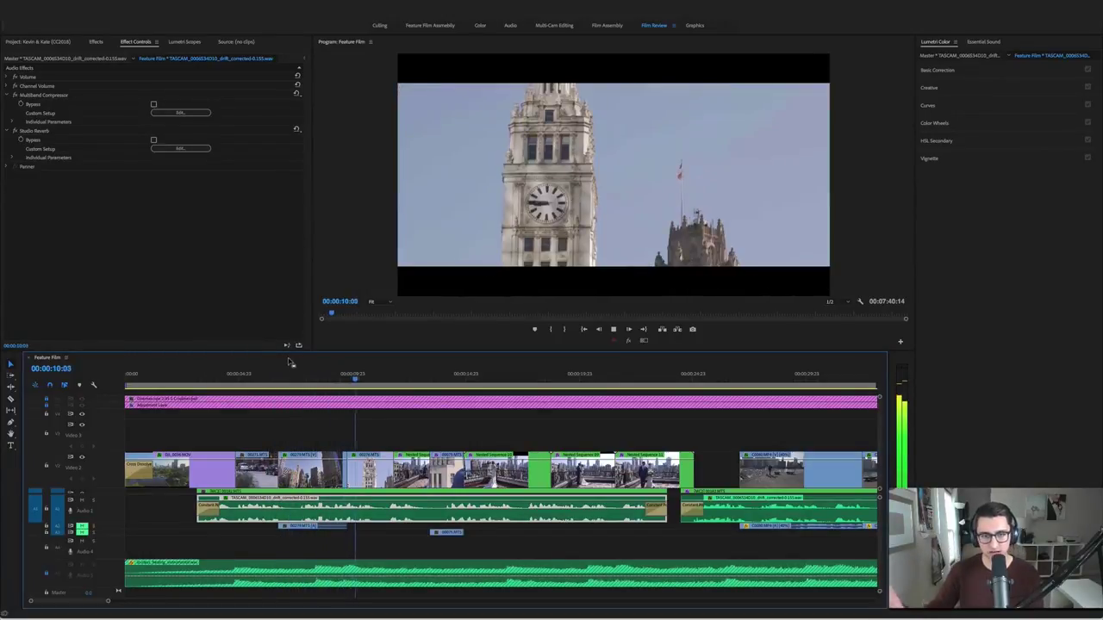
{"action": "key", "text": "space"}
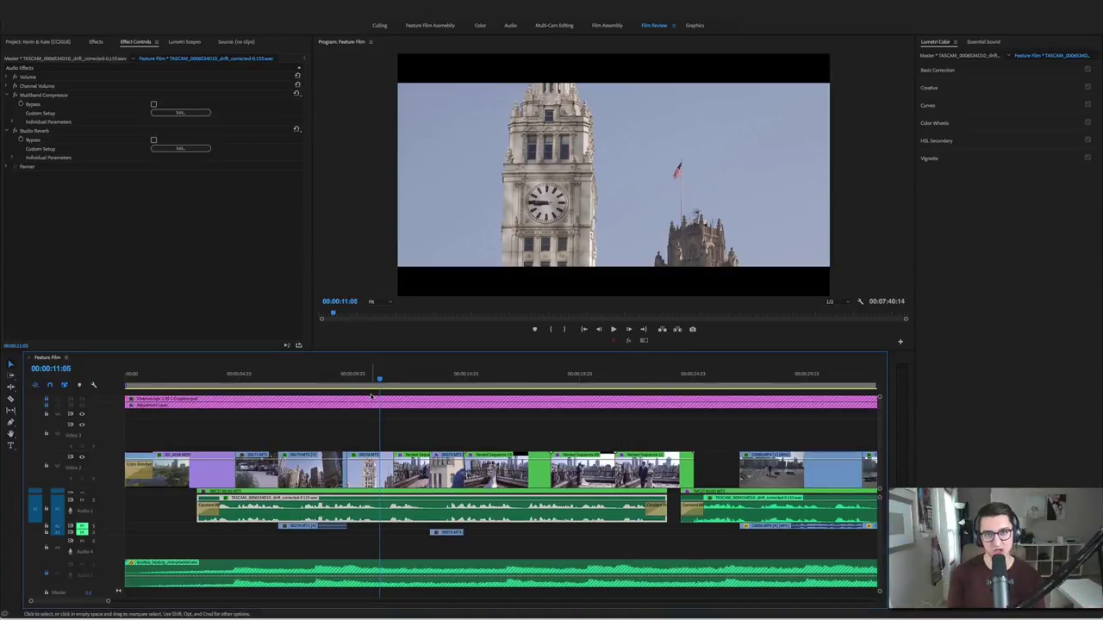
Play on from the clock tower shot, stopping on the rooftop and again on the ceremony shot, and clear the audio clip selection
{"action": "key", "text": "space"}
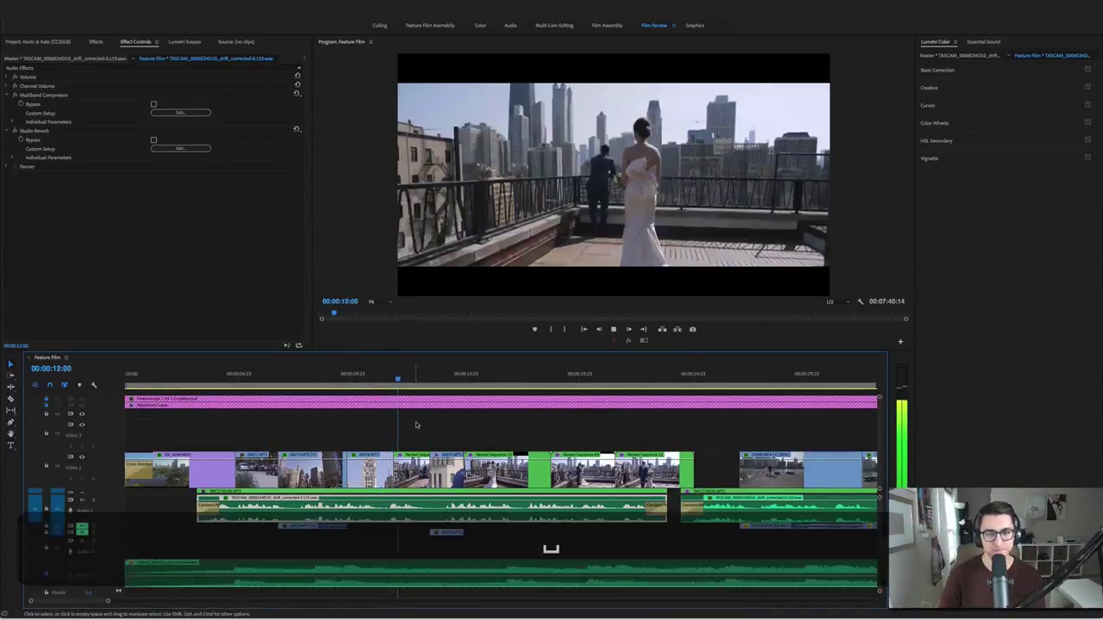
{"action": "key", "text": "space"}
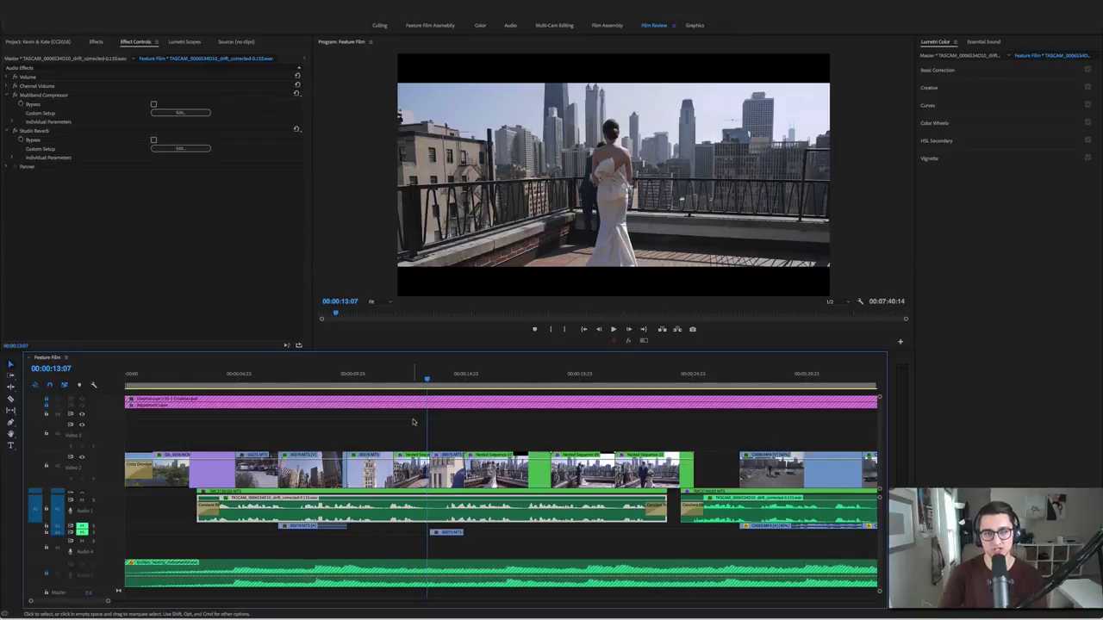
{"action": "key", "text": "space"}
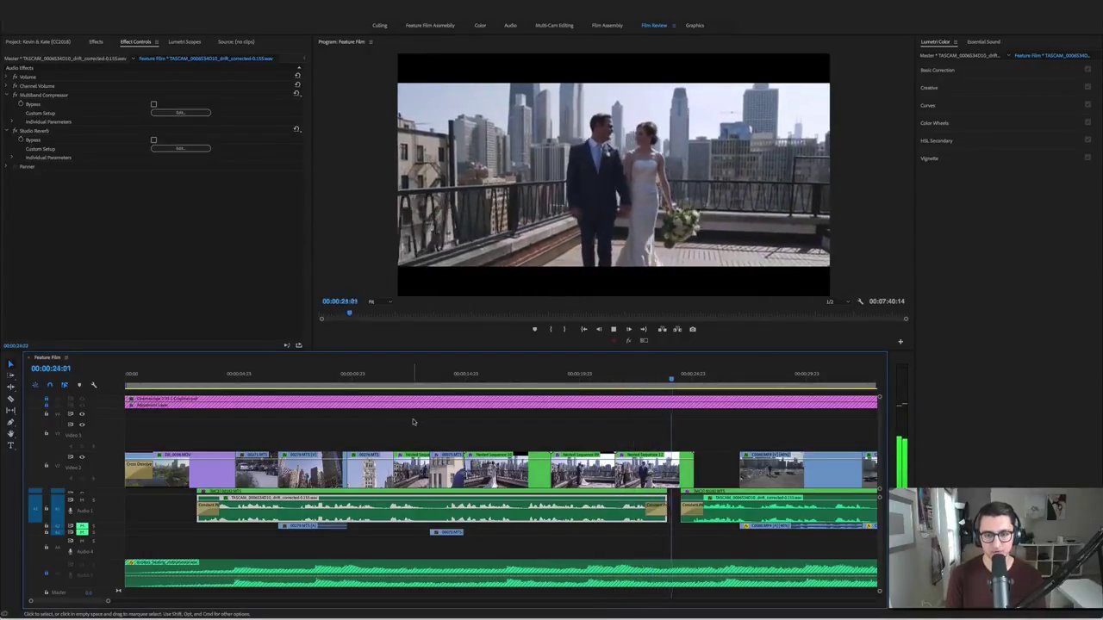
{"action": "key", "text": "space"}
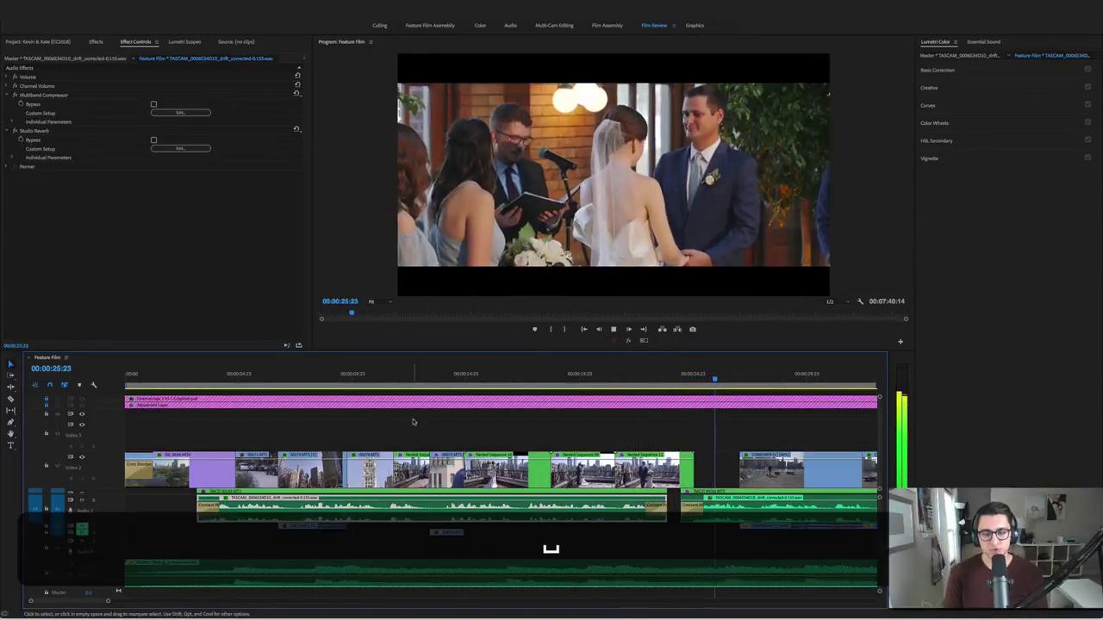
{"action": "left_click", "coordinate": [412, 422]}
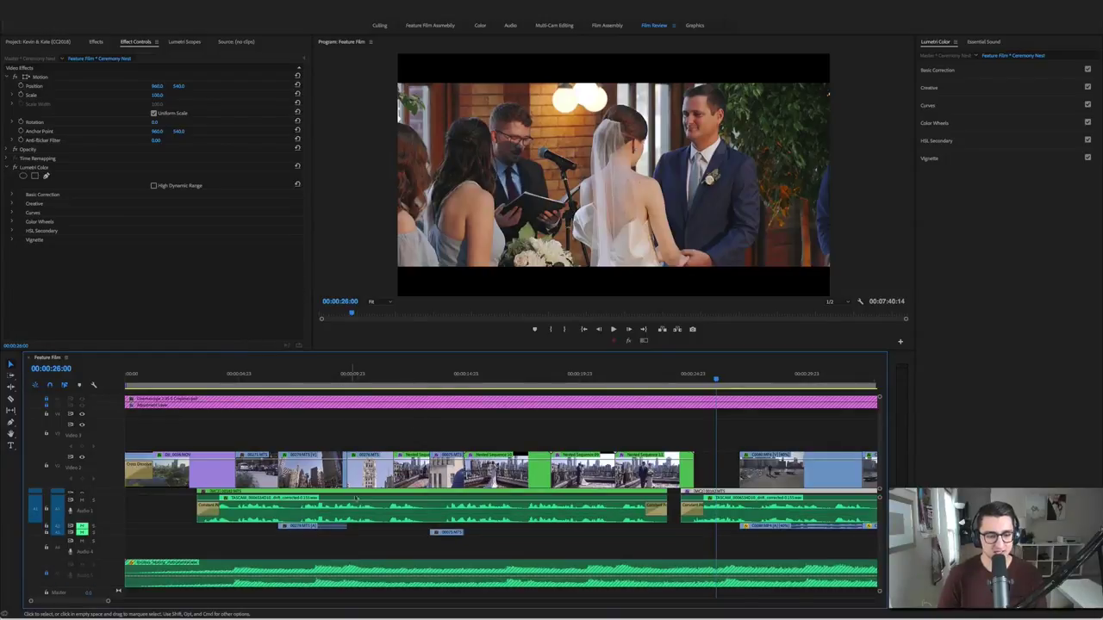
Scrub back to the groom close-up at 00:00:14:07 and play through to the rooftop kiss at 00:00:19:00
{"action": "left_click_drag", "start_coordinate": [374, 380], "coordinate": [417, 379]}
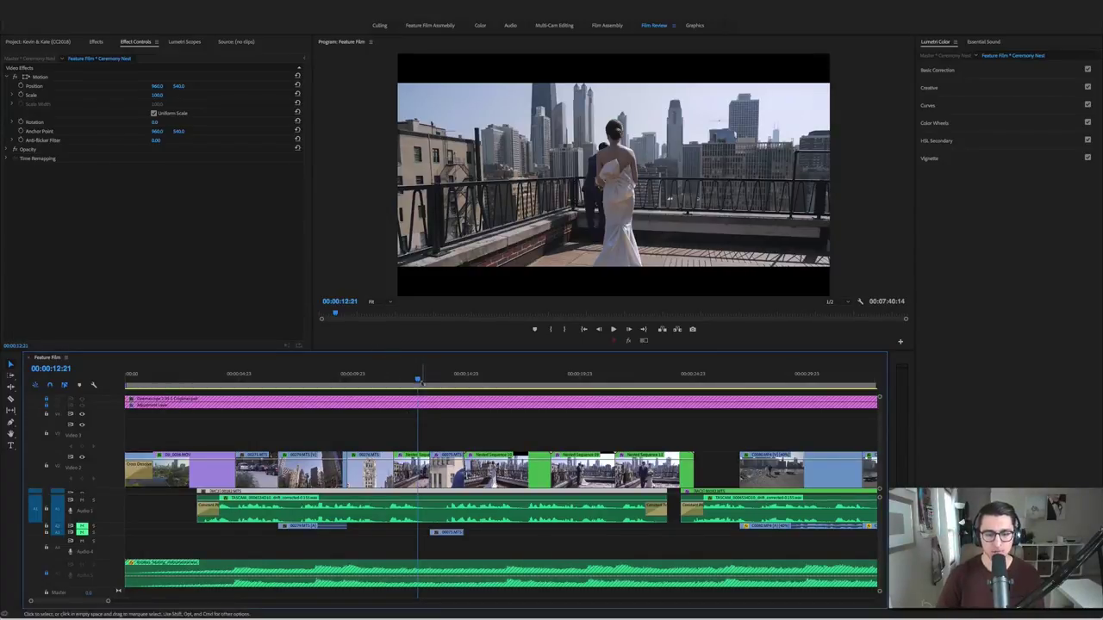
{"action": "left_click_drag", "start_coordinate": [417, 376], "coordinate": [449, 379]}
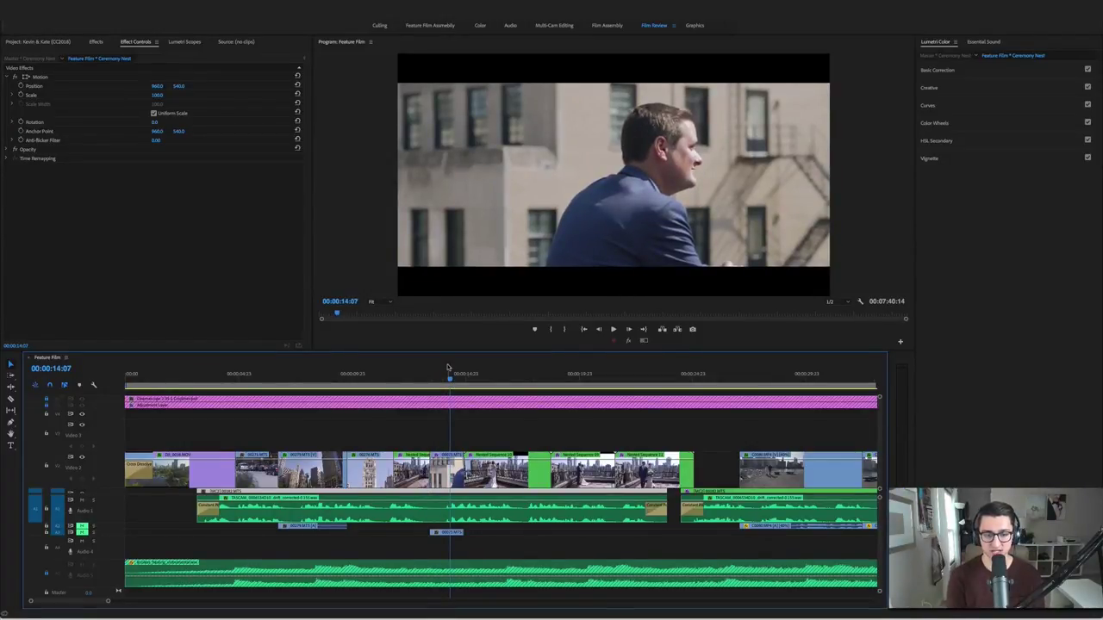
{"action": "key", "text": "space"}
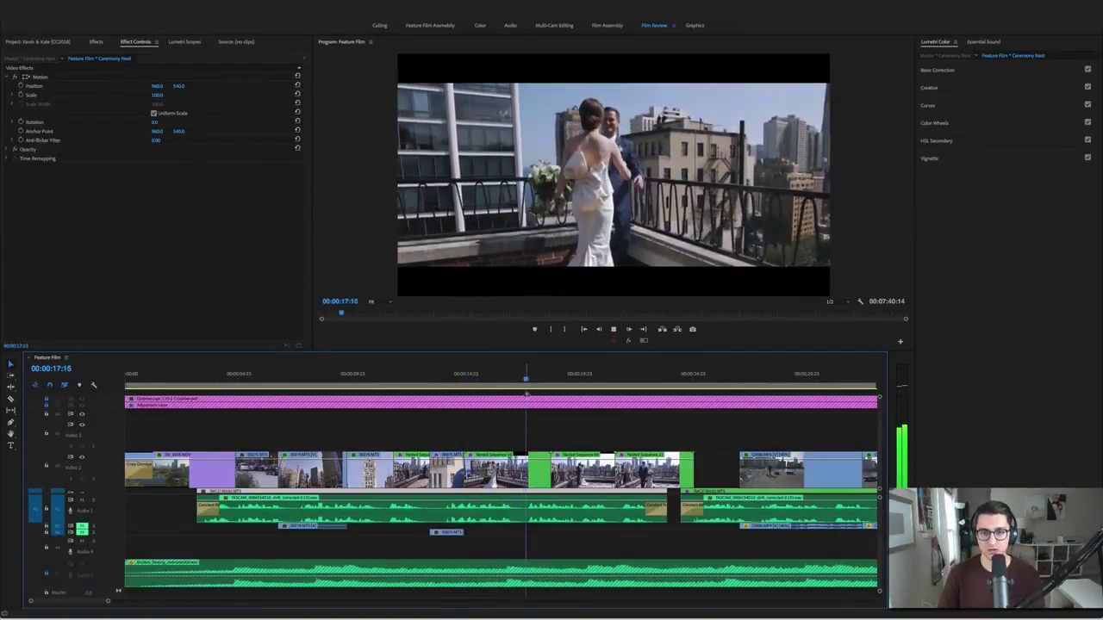
{"action": "key", "text": "space"}
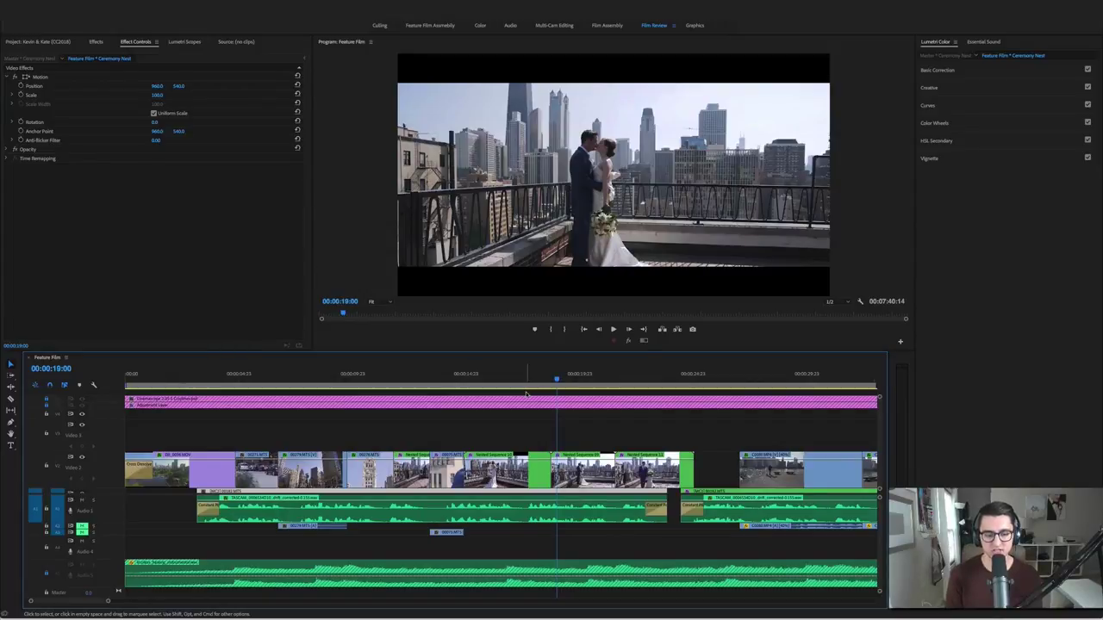
Review the rooftop shots from 00:00:11:00, skip to 00:00:21:14, and play to the couple's walk at 00:00:21:23
{"action": "left_click", "coordinate": [375, 377]}
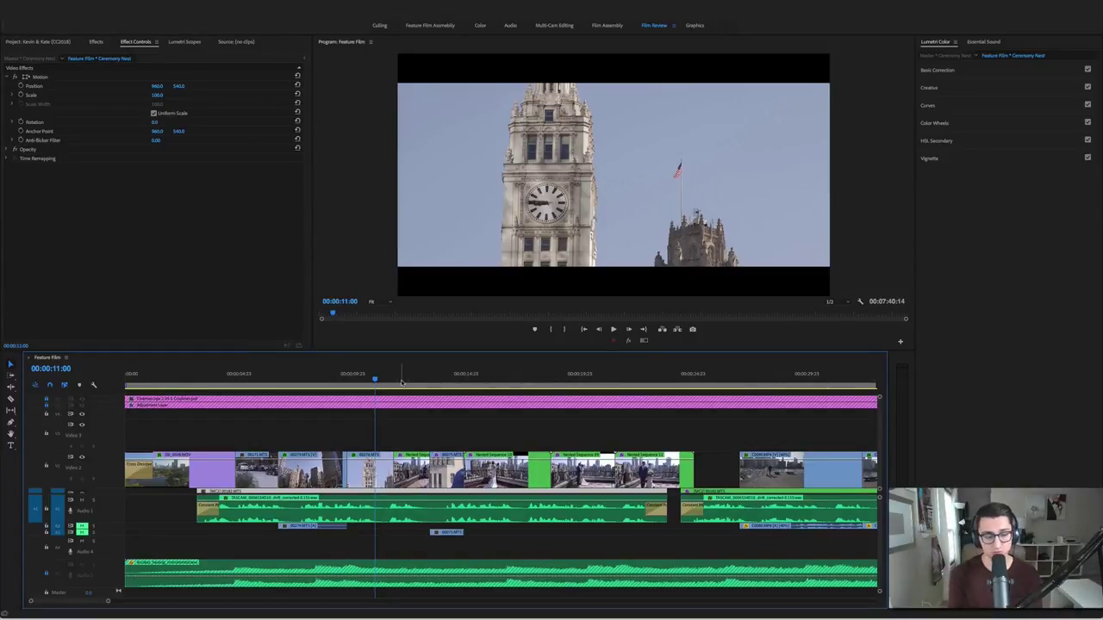
{"action": "key", "text": "space"}
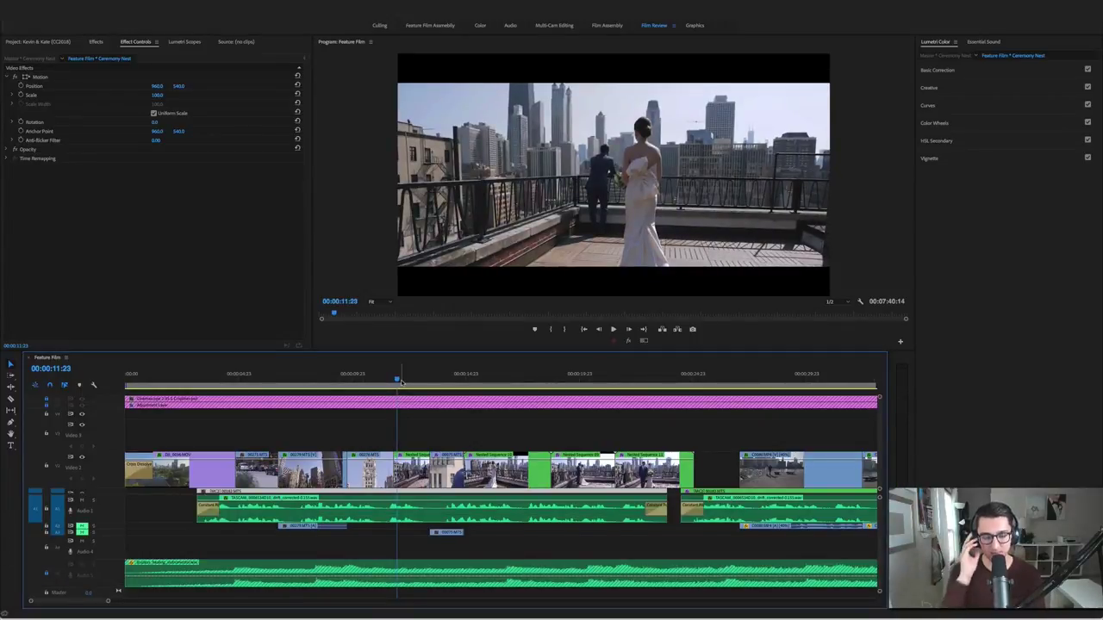
{"action": "key", "text": "space"}
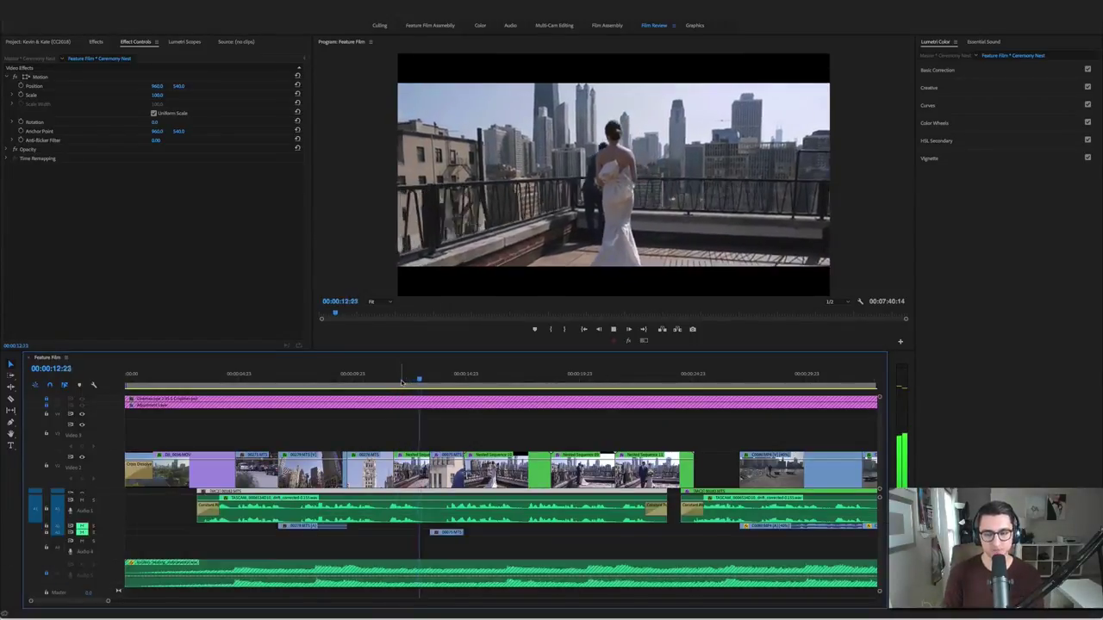
{"action": "left_click_drag", "start_coordinate": [482, 382], "coordinate": [614, 385]}
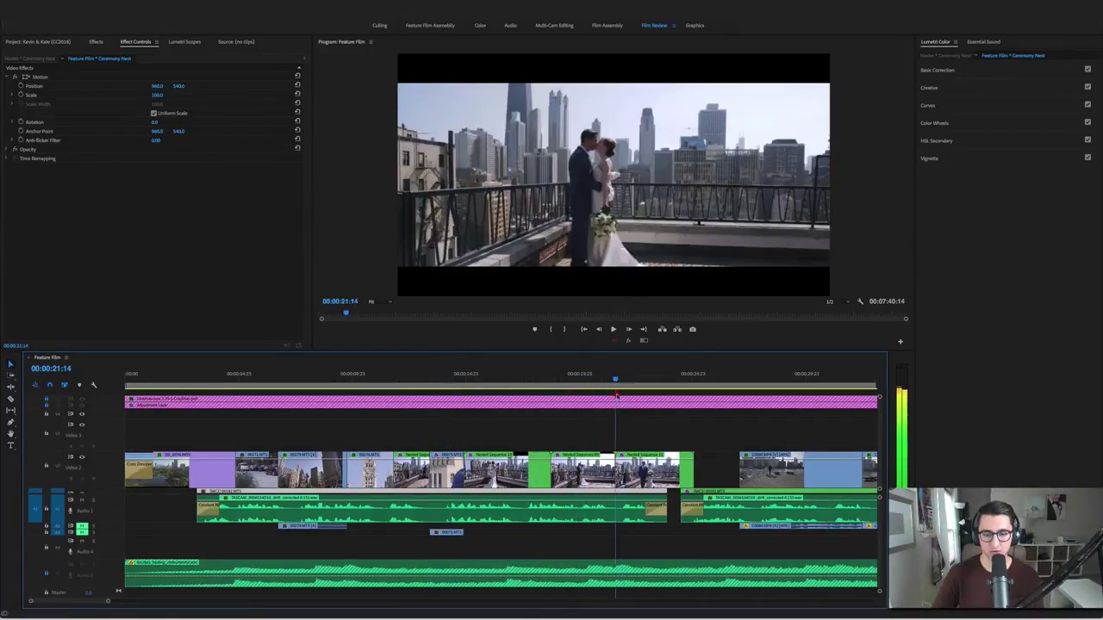
{"action": "key", "text": "space"}
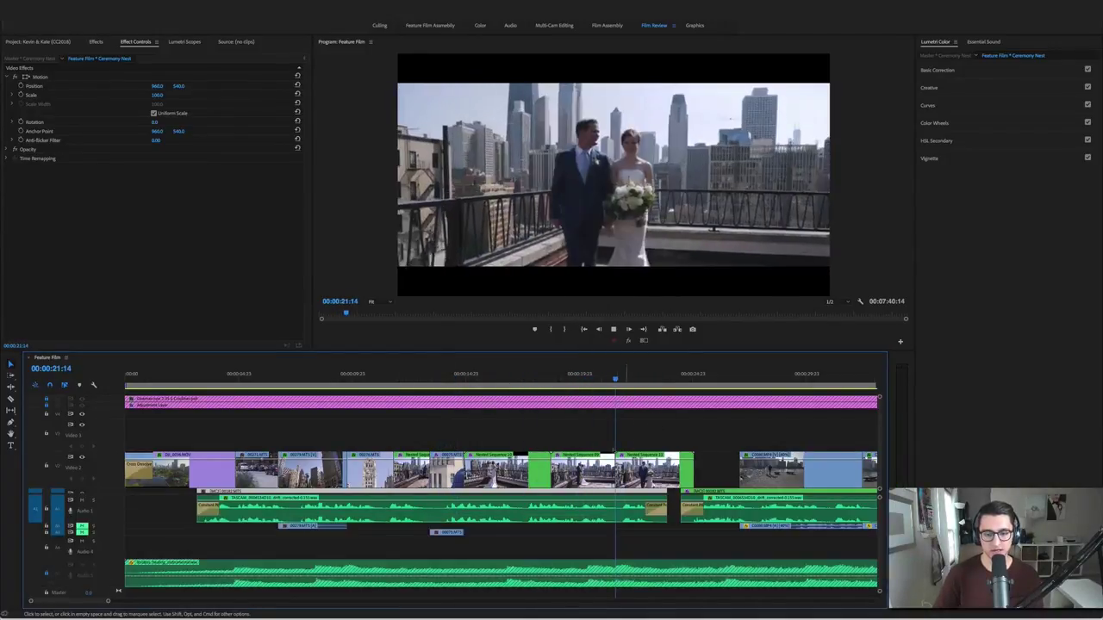
{"action": "key", "text": "space"}
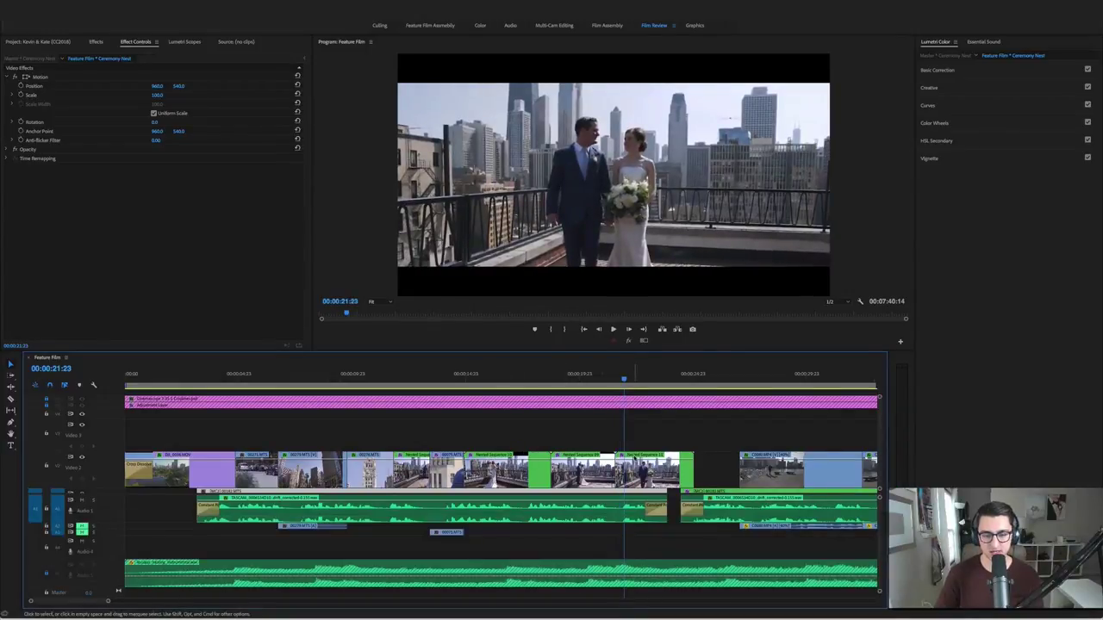
Inspect the Warp Stabilizer VFX settings on the nested rooftop walking clip and replay the shot from 00:00:21:14
{"action": "left_click", "coordinate": [636, 461]}
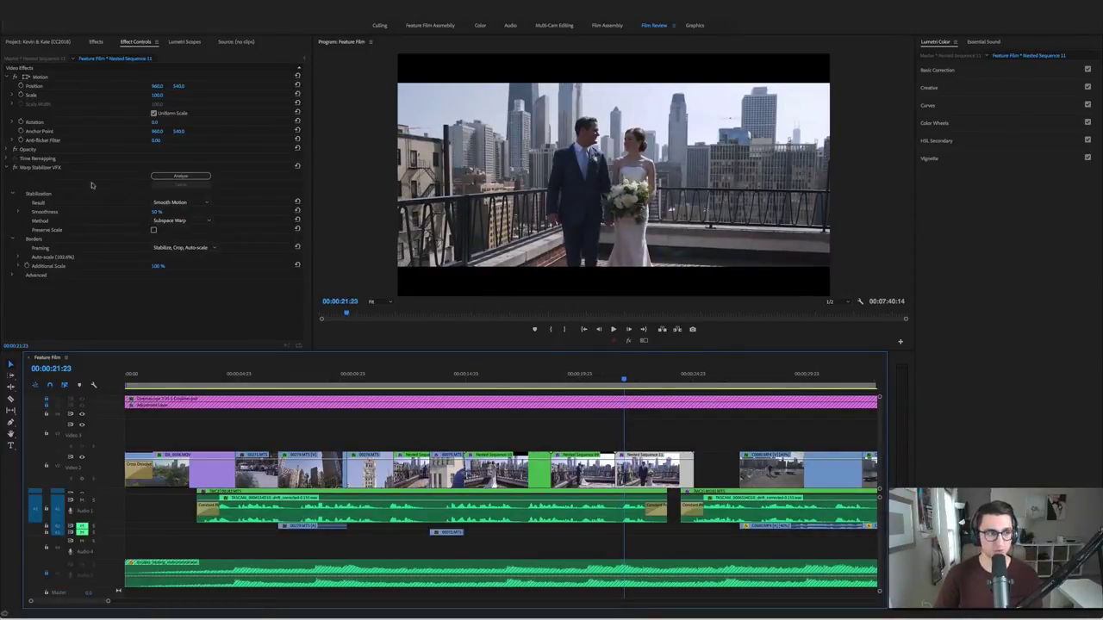
{"action": "left_click", "coordinate": [10, 171]}
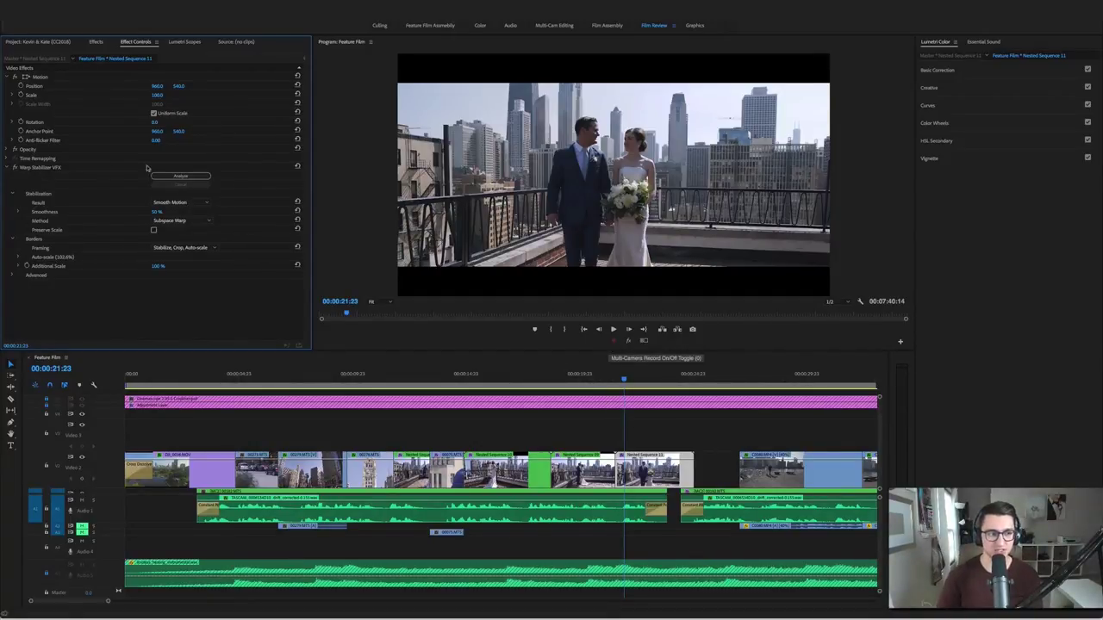
{"action": "left_click", "coordinate": [616, 381]}
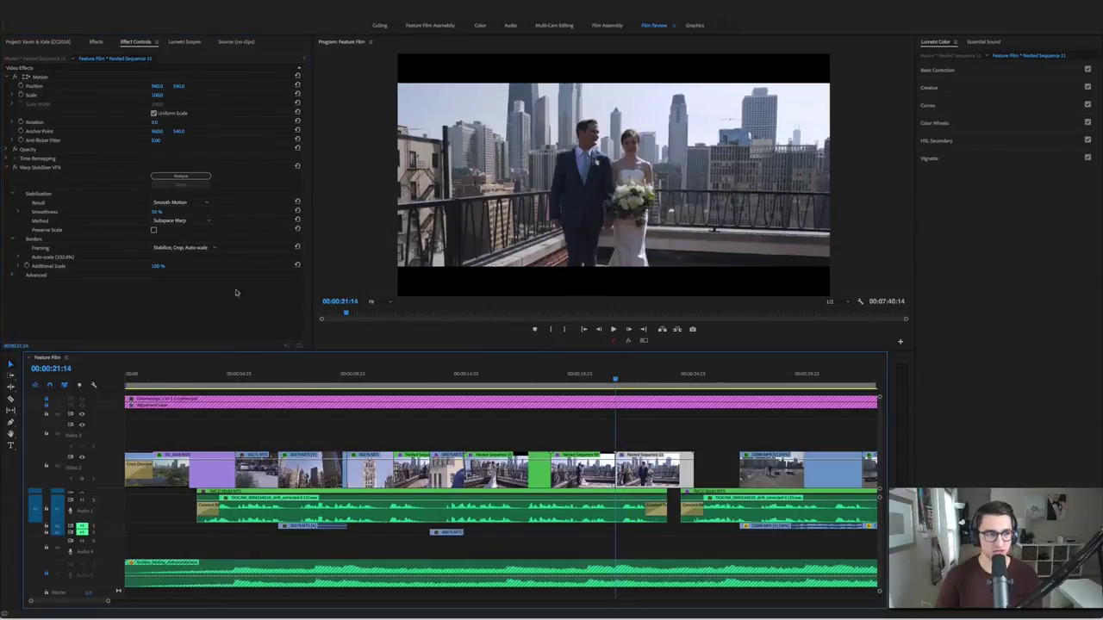
{"action": "key", "text": "space"}
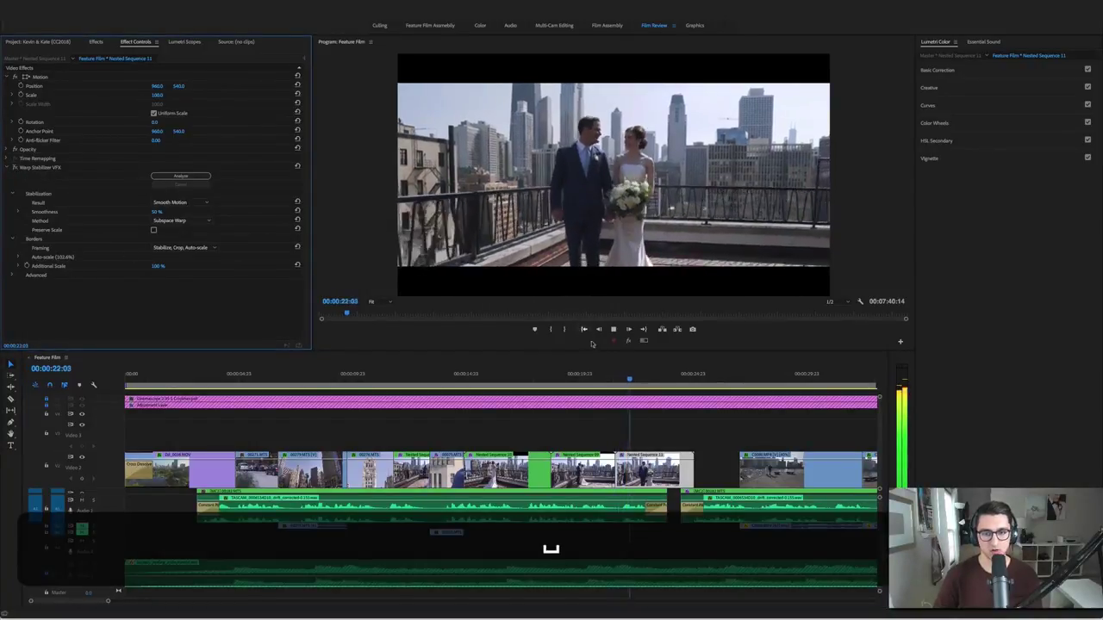
{"action": "key", "text": "space"}
Move the playhead to 00:00:21:20 and play through the ceremony shot to the lakefront shot at 00:00:27:11
{"action": "left_click", "coordinate": [622, 380]}
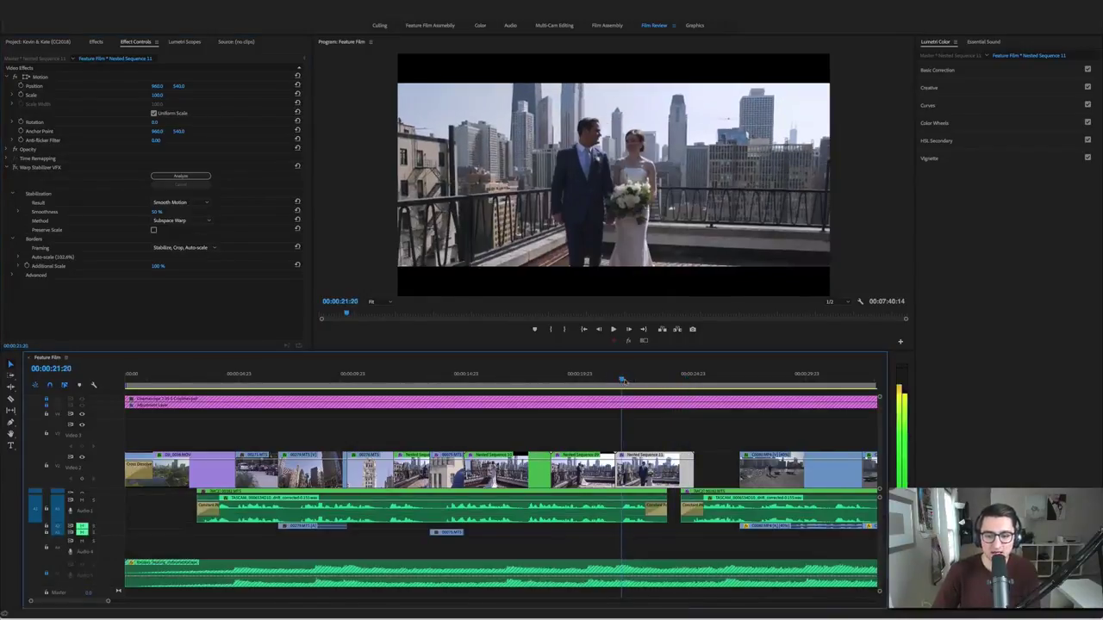
{"action": "key", "text": "space"}
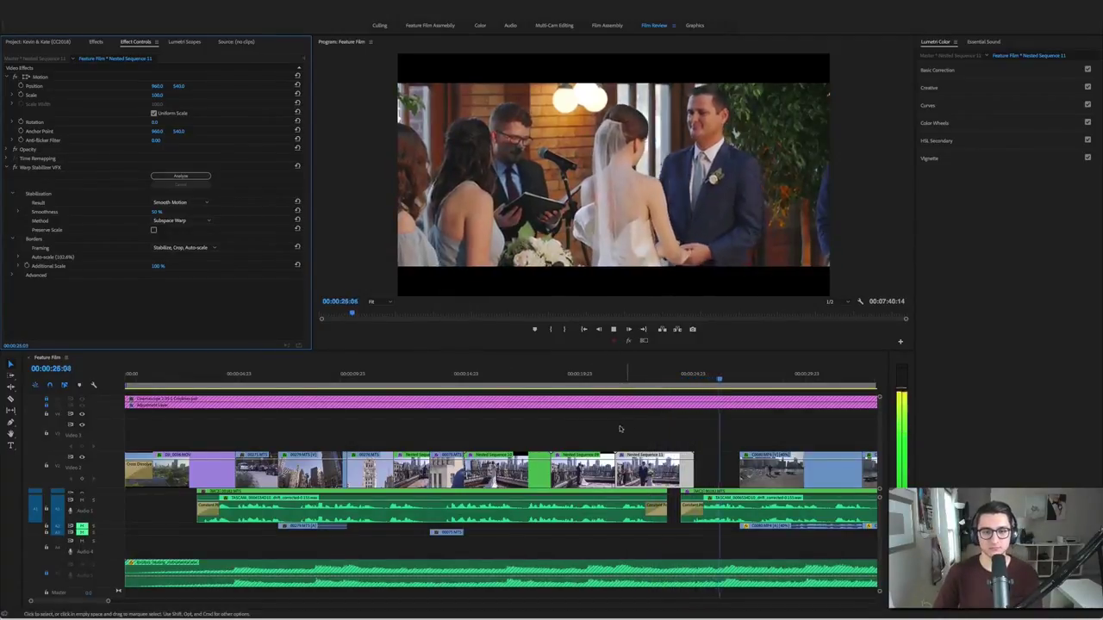
{"action": "key", "text": "space"}
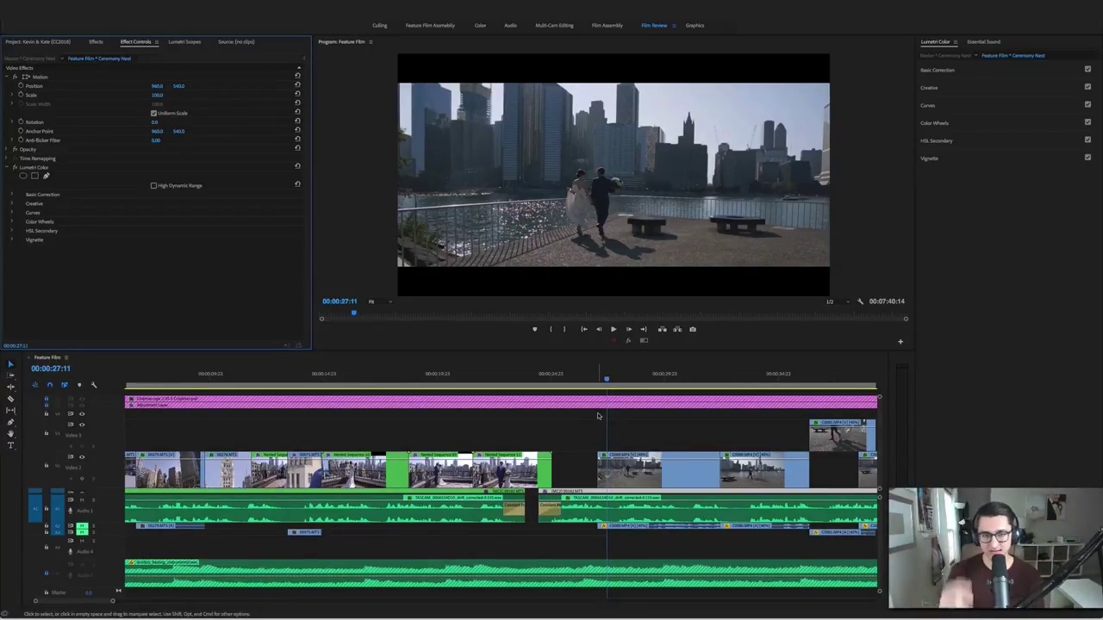
Play the lakefront walking shots from 00:00:27:11 to 00:00:41:02, pausing at 00:00:34:15, with the lower video tracks in view
{"action": "key", "text": "space"}
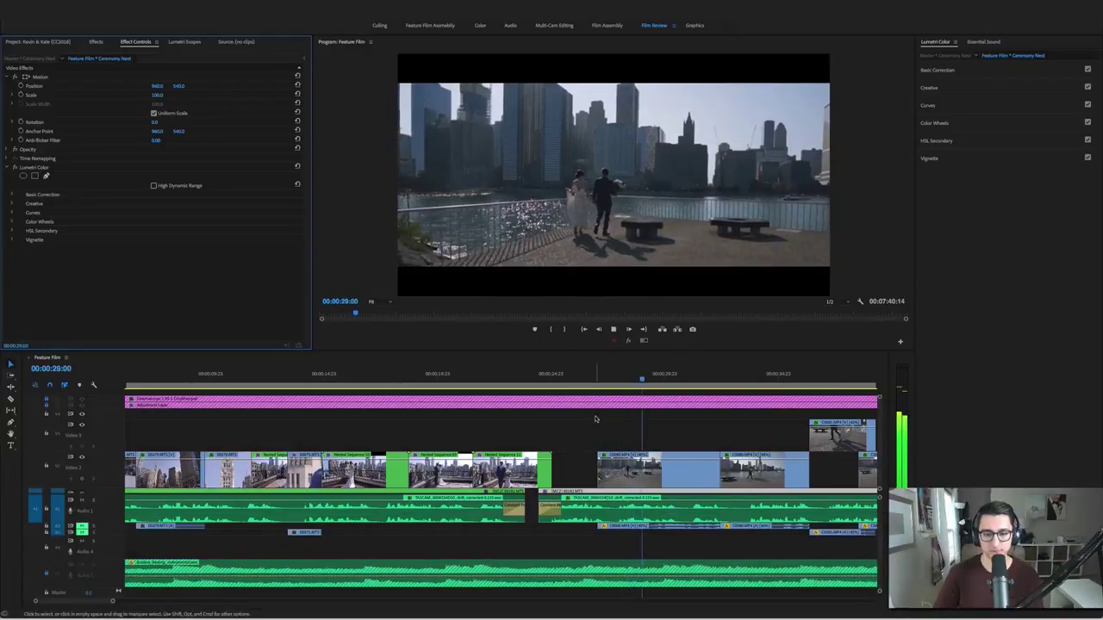
{"action": "scroll", "coordinate": [595, 414], "scroll_direction": "right", "scroll_amount": 4}
{"action": "scroll", "coordinate": [581, 409], "scroll_direction": "down", "scroll_amount": 2}
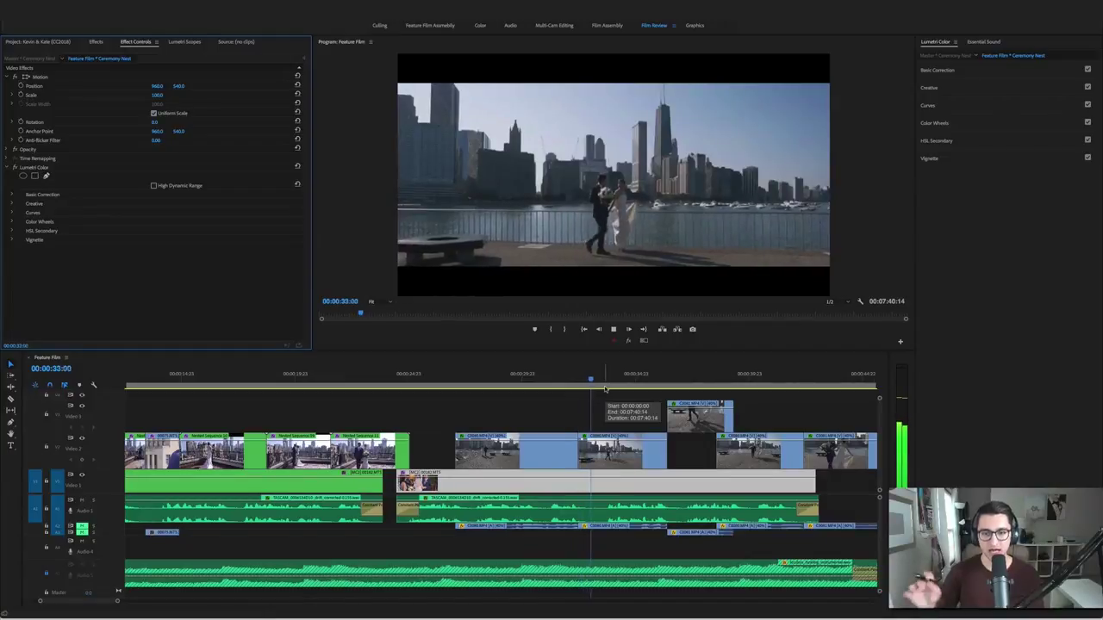
{"action": "key", "text": "space"}
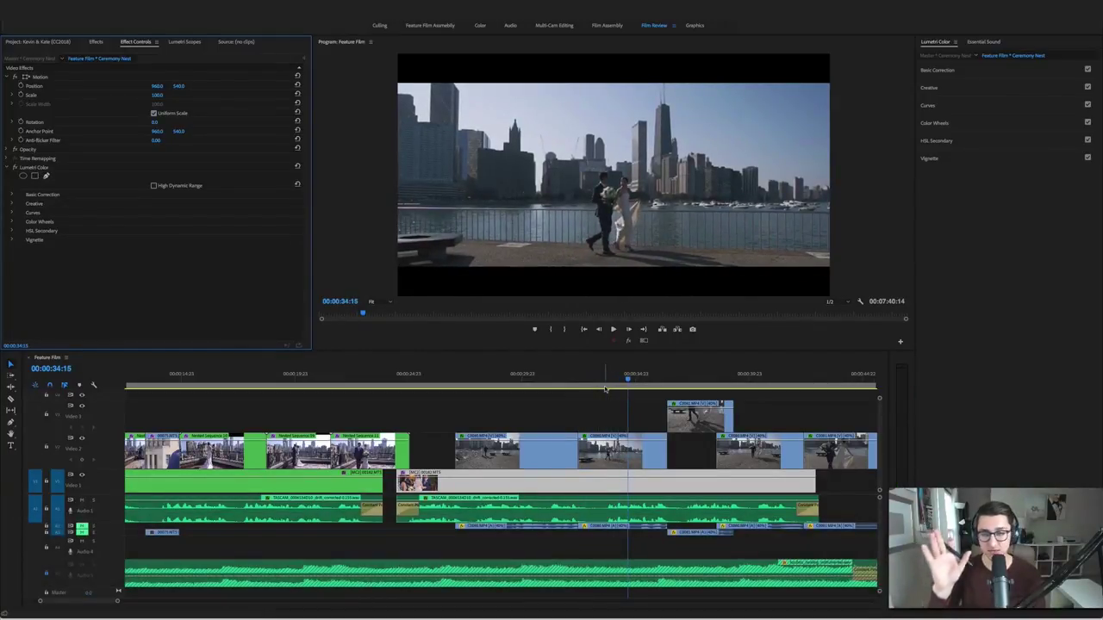
{"action": "key", "text": "space"}
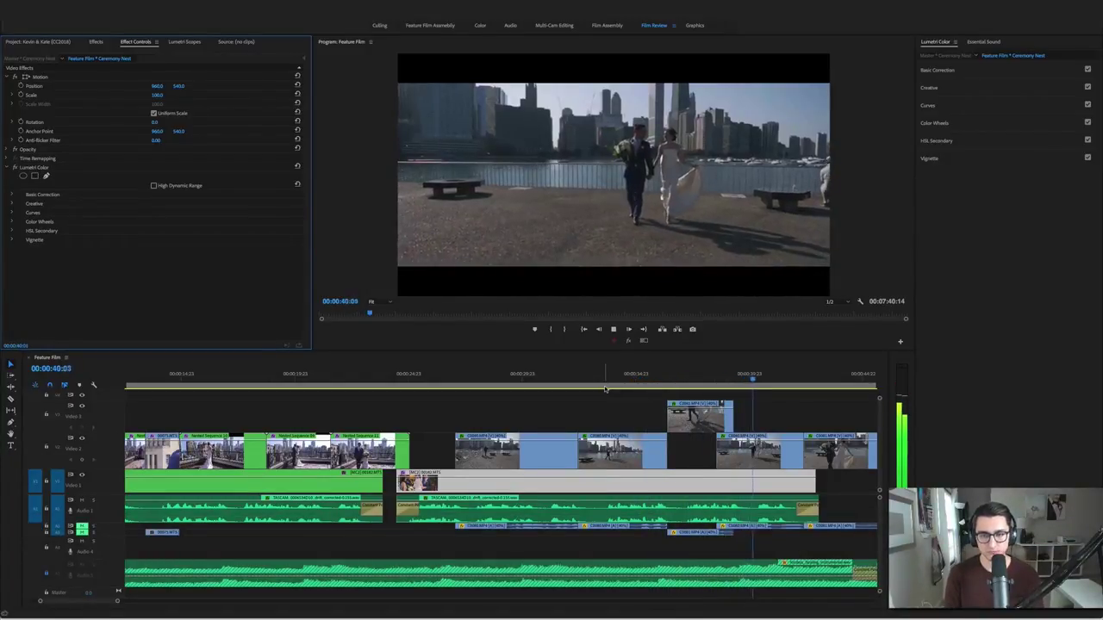
{"action": "key", "text": "space"}
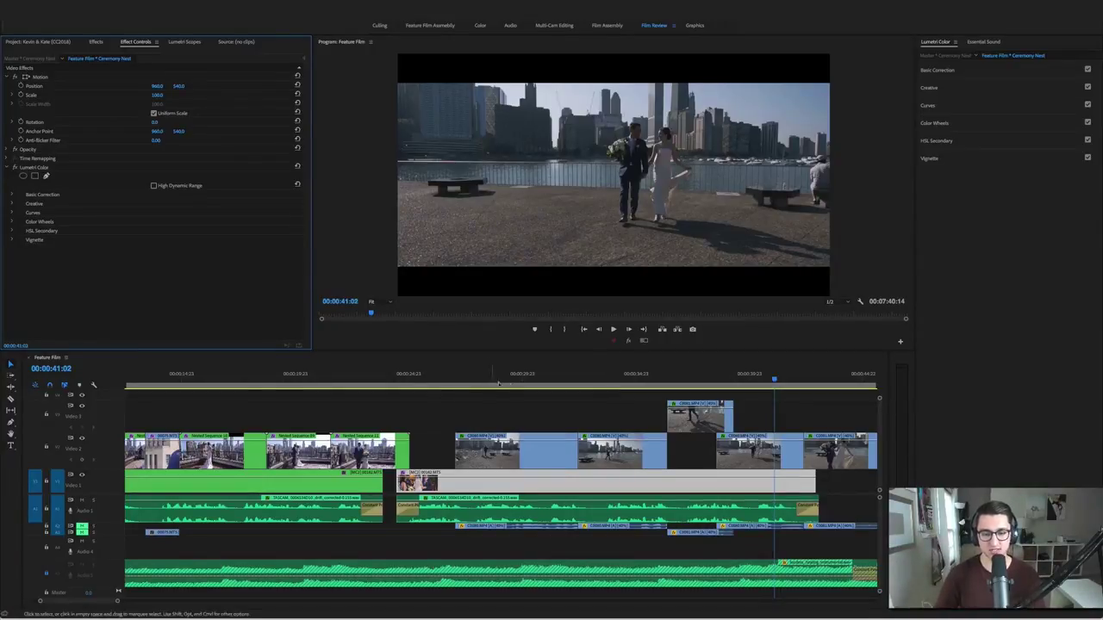
Replay from the first lakefront clip to the dancing couple at 00:00:46:19 and check the frame with Global FX Mute
{"action": "left_click", "coordinate": [550, 374]}
{"action": "key", "text": "space"}
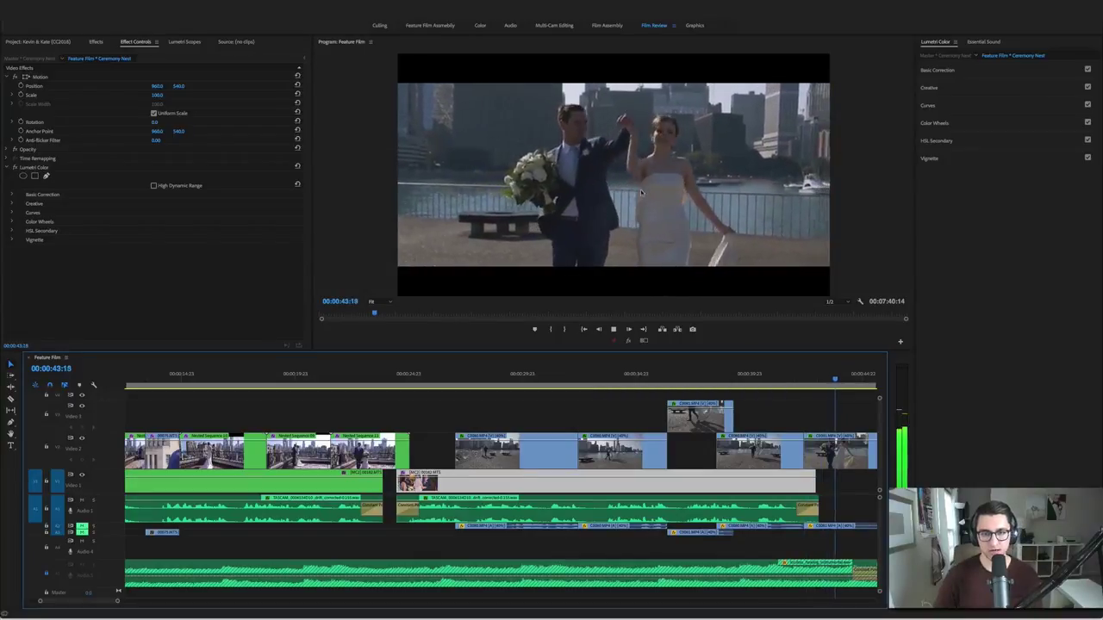
{"action": "key", "text": "space"}
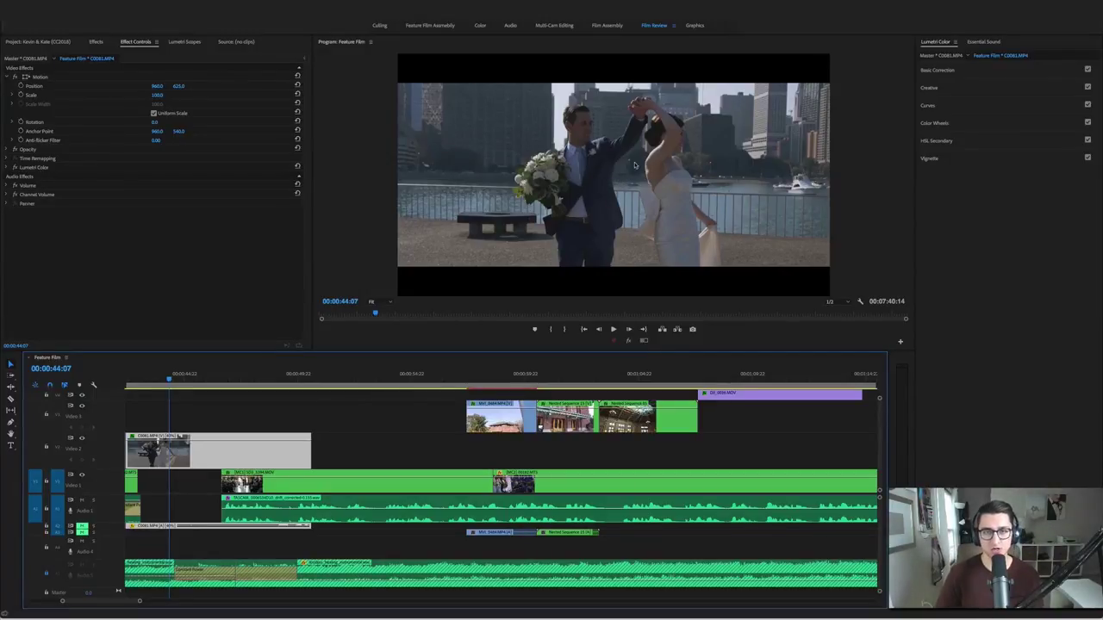
{"action": "key", "text": "space"}
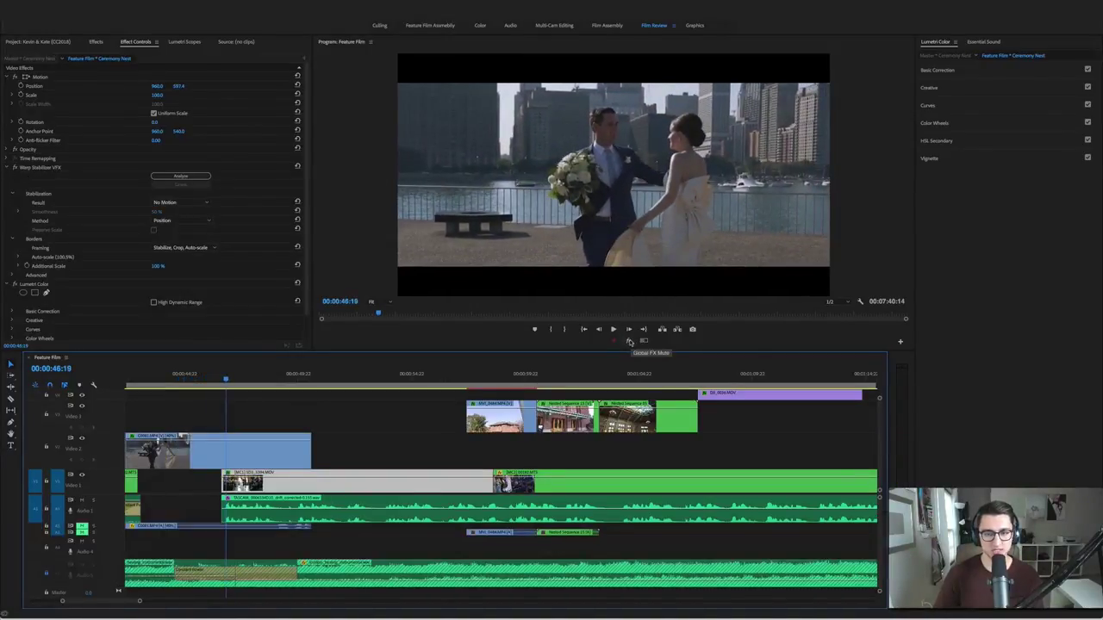
{"action": "left_click", "coordinate": [630, 341]}
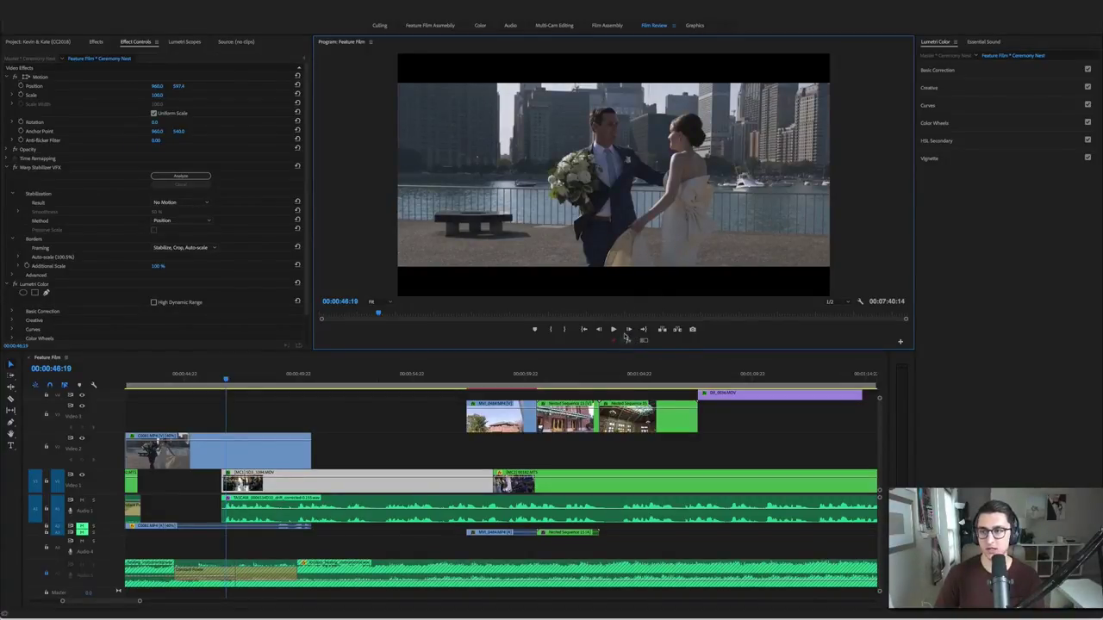
Examine the Lumetri Basic Correction settings of clip C0081.MP4 and play the dancing shot through to 00:00:48:21
{"action": "left_click", "coordinate": [976, 79]}
{"action": "left_click", "coordinate": [972, 75]}
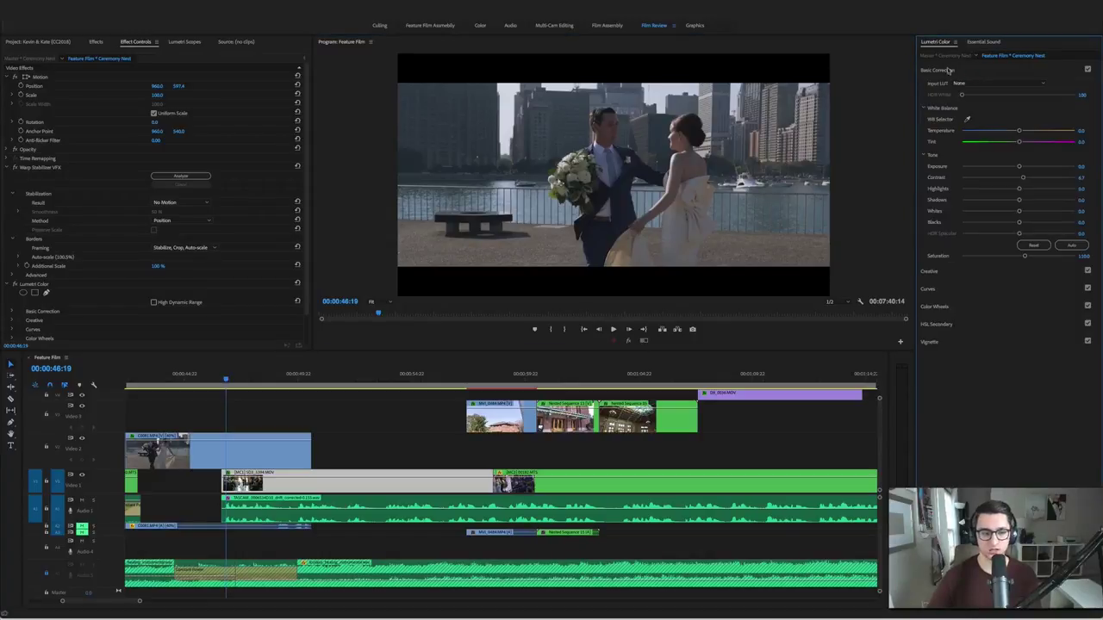
{"action": "left_click", "coordinate": [234, 451]}
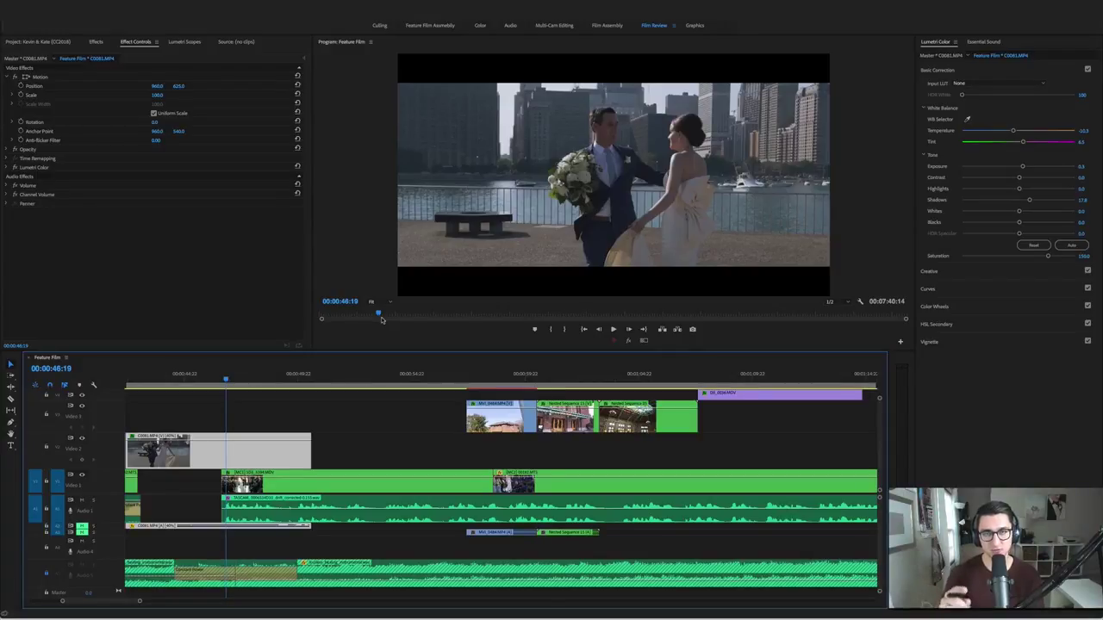
{"action": "key", "text": "space"}
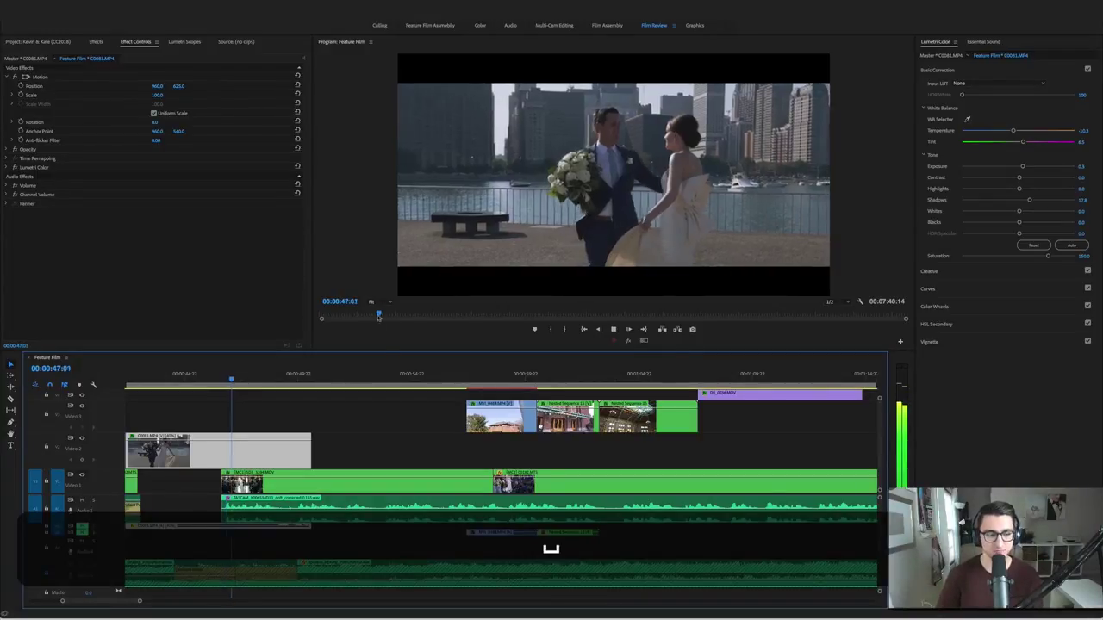
{"action": "key", "text": "space"}
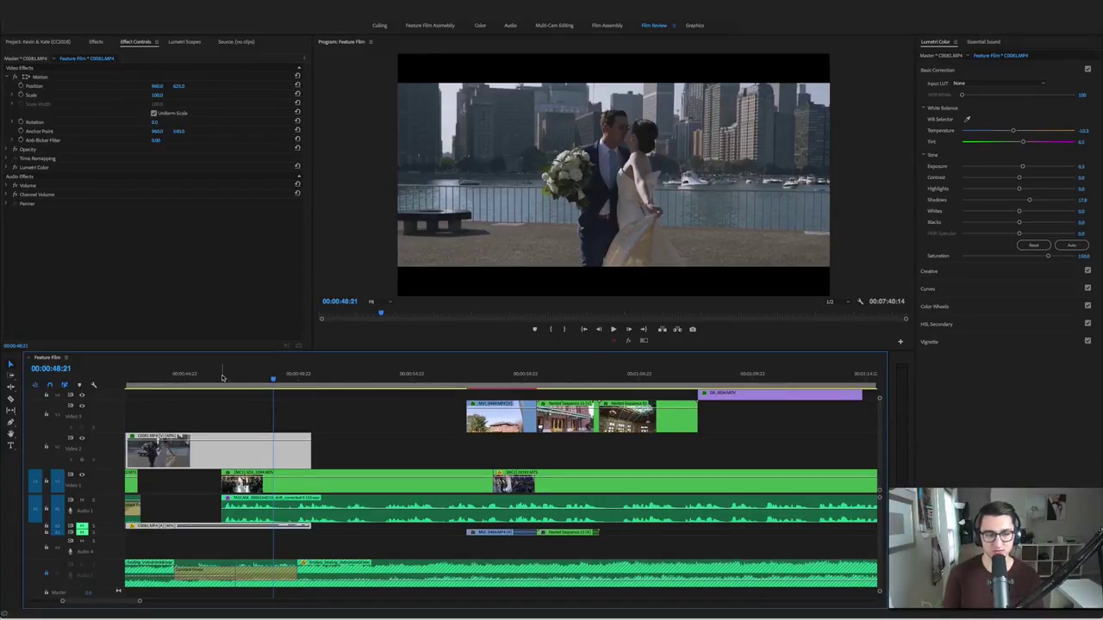
Play from 00:00:48:21 through the wide ceremony shot to the venue exterior at 00:01:00:03, pausing at 00:00:52:21
{"action": "key", "text": "space"}
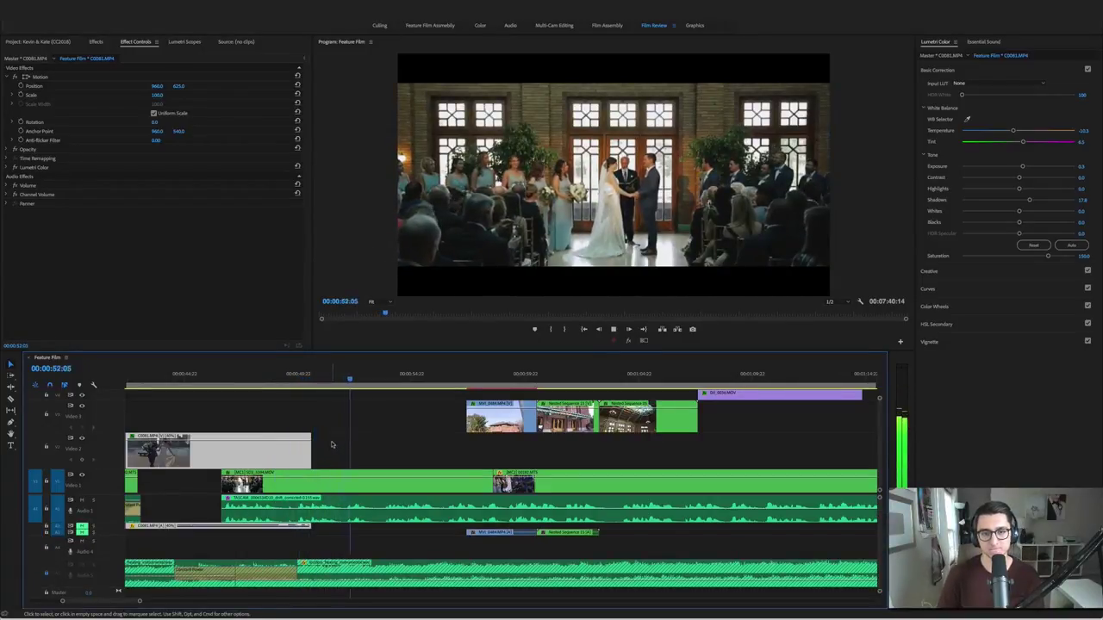
{"action": "key", "text": "space"}
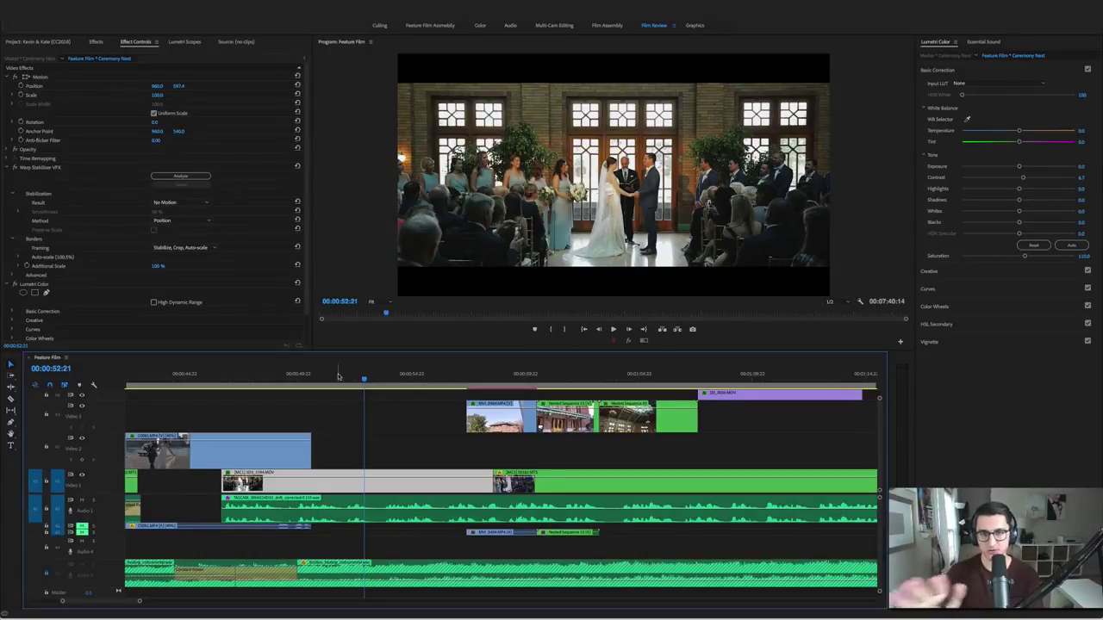
{"action": "key", "text": "space"}
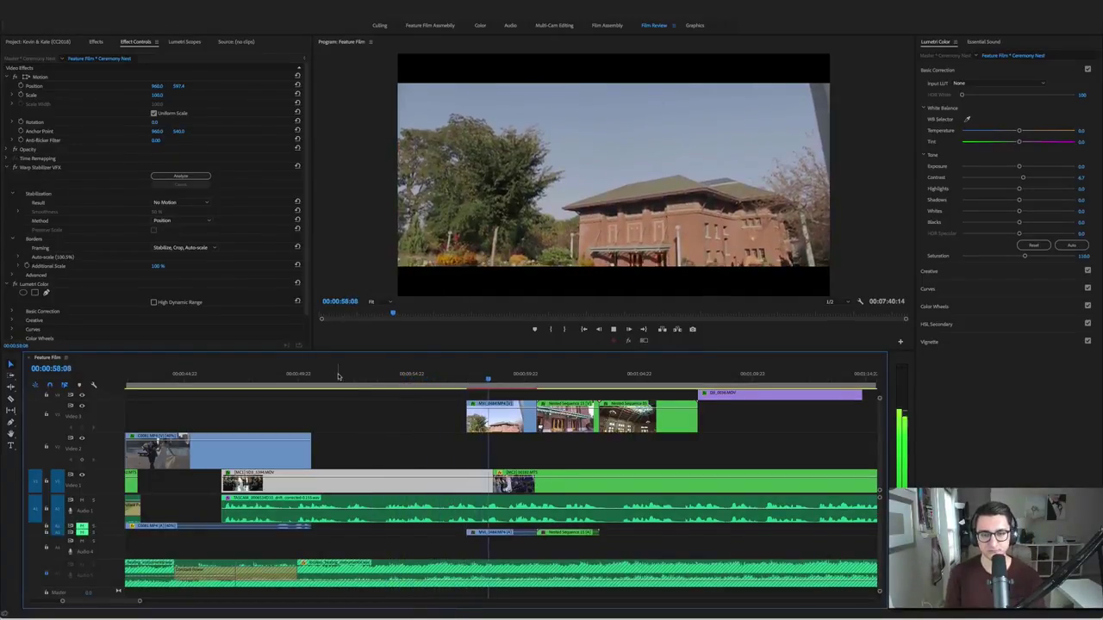
{"action": "key", "text": "space"}
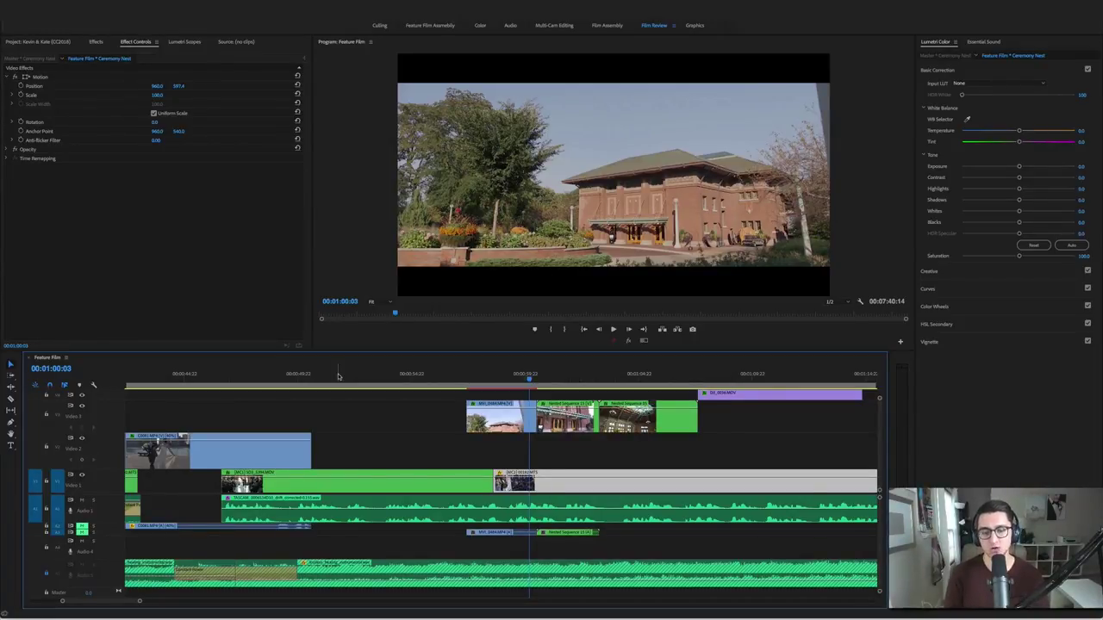
Play the venue exterior shots to 00:01:04:01, then replay the interior nested sequence through to the ceremony view at 00:01:07:01
{"action": "key", "text": "space"}
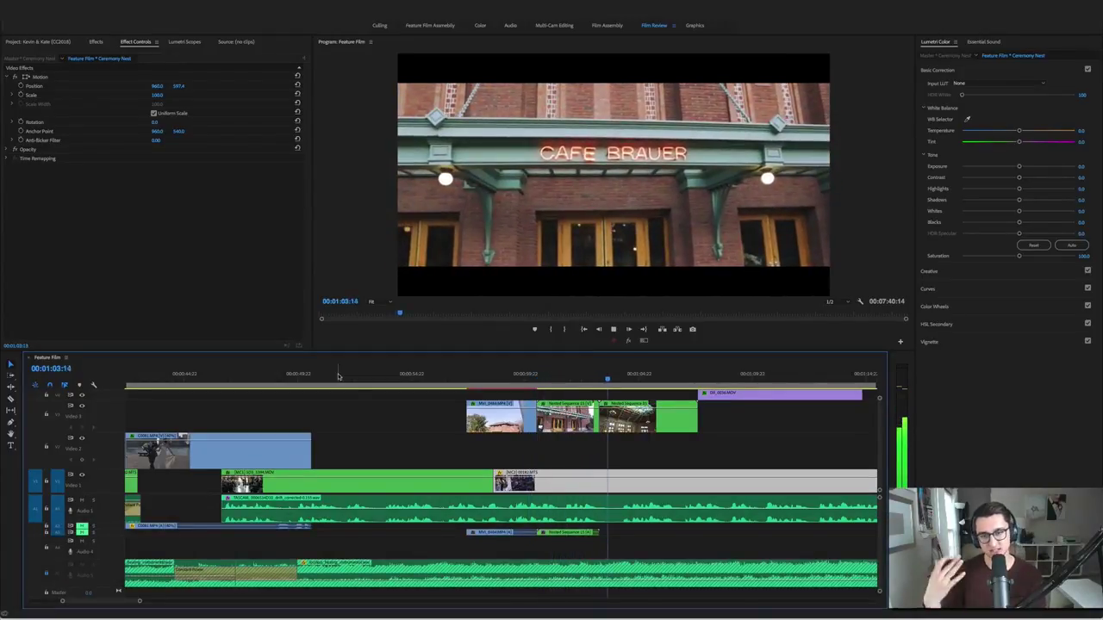
{"action": "key", "text": "space"}
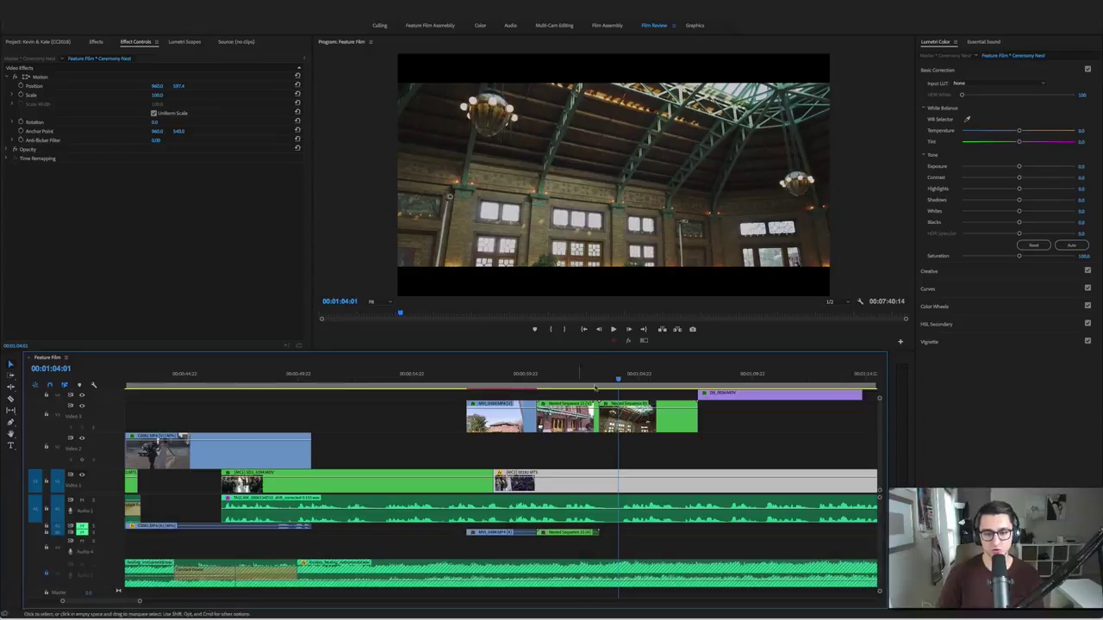
{"action": "left_click", "coordinate": [599, 379]}
{"action": "key", "text": "space"}
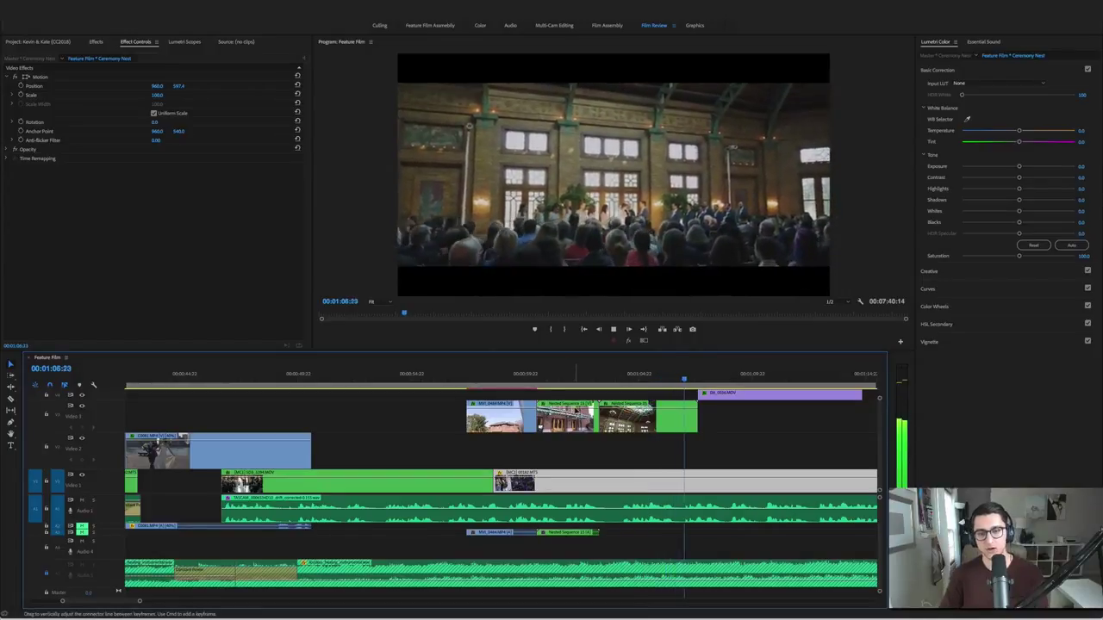
{"action": "key", "text": "space"}
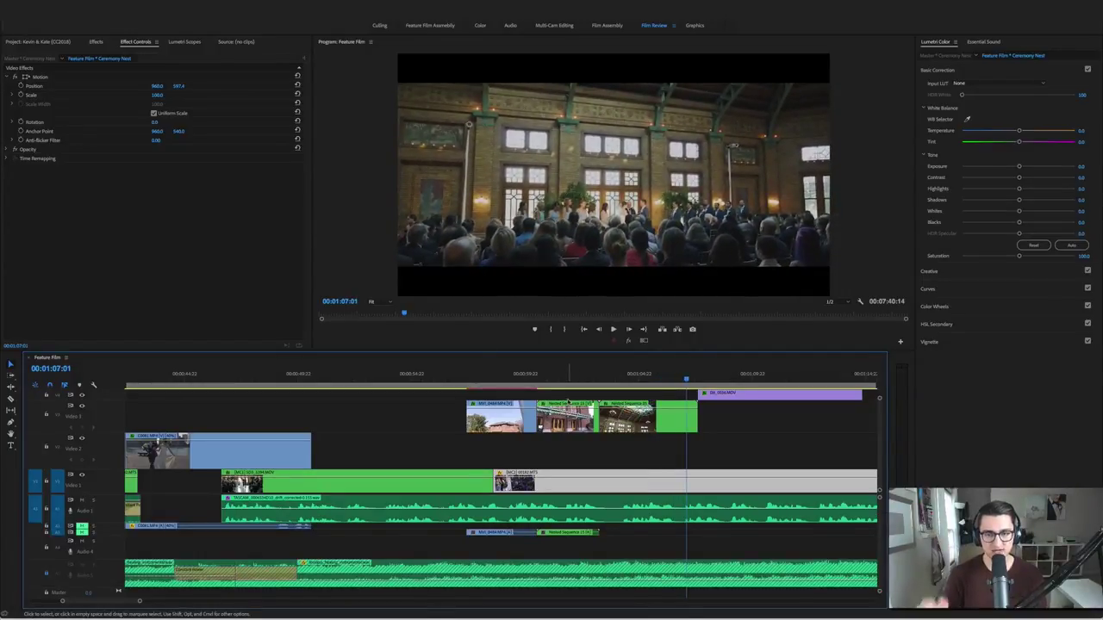
{"action": "left_click", "coordinate": [655, 444]}
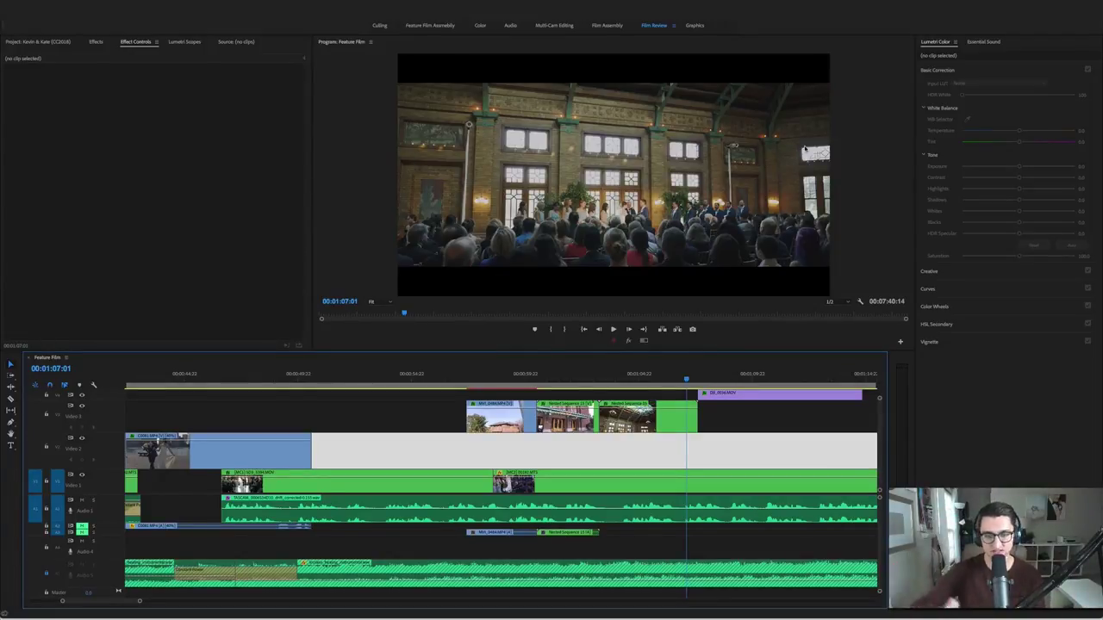
Play through the aerial park shot to the side-angle ceremony shot at 00:01:16:17, pausing at 00:01:11:13
{"action": "key", "text": "space"}
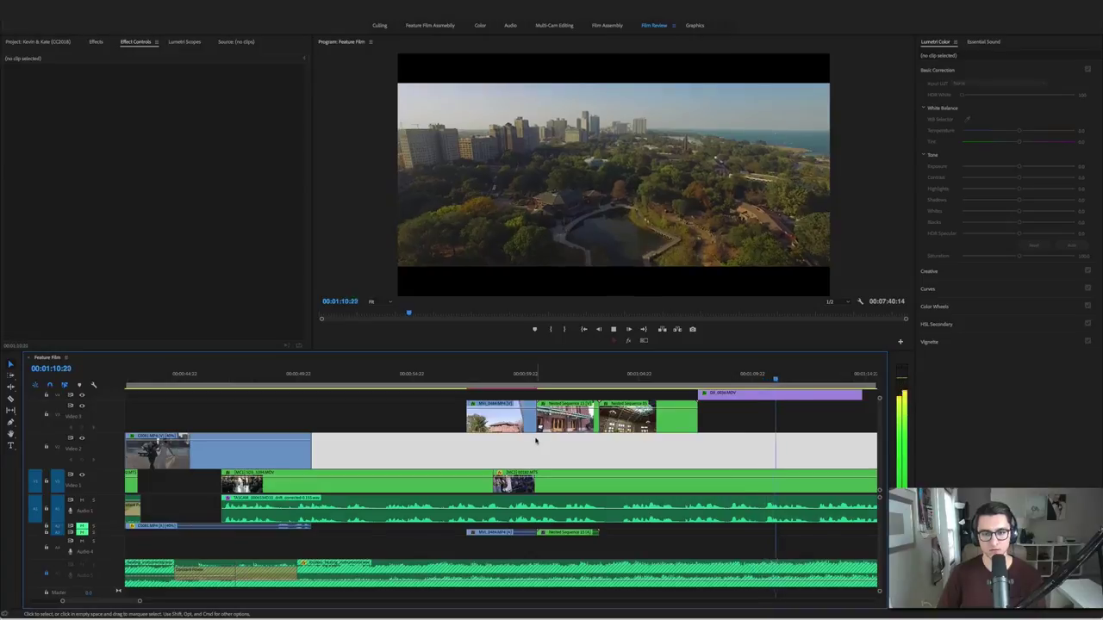
{"action": "key", "text": "space"}
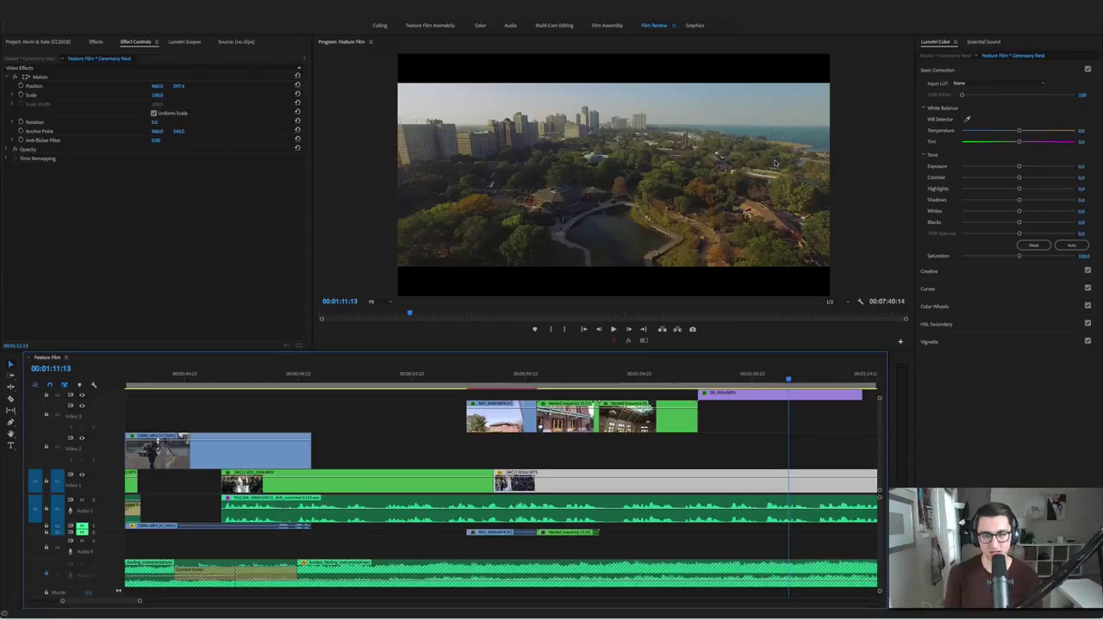
{"action": "key", "text": "space"}
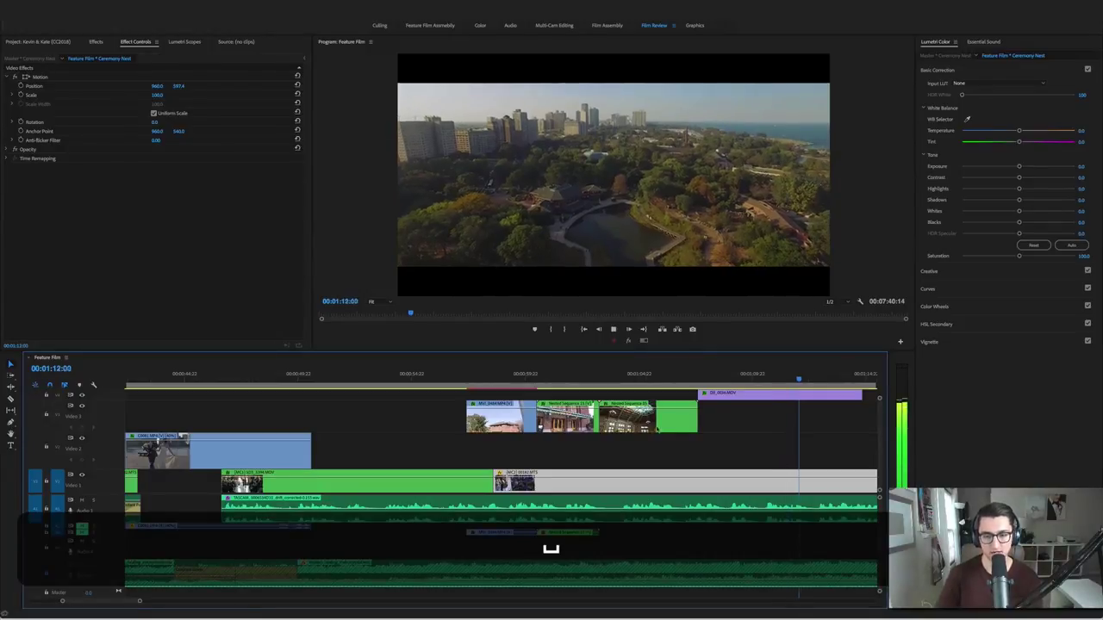
{"action": "scroll", "coordinate": [711, 451], "scroll_direction": "up", "scroll_amount": 1}
{"action": "scroll", "coordinate": [698, 448], "scroll_direction": "right", "scroll_amount": 4}
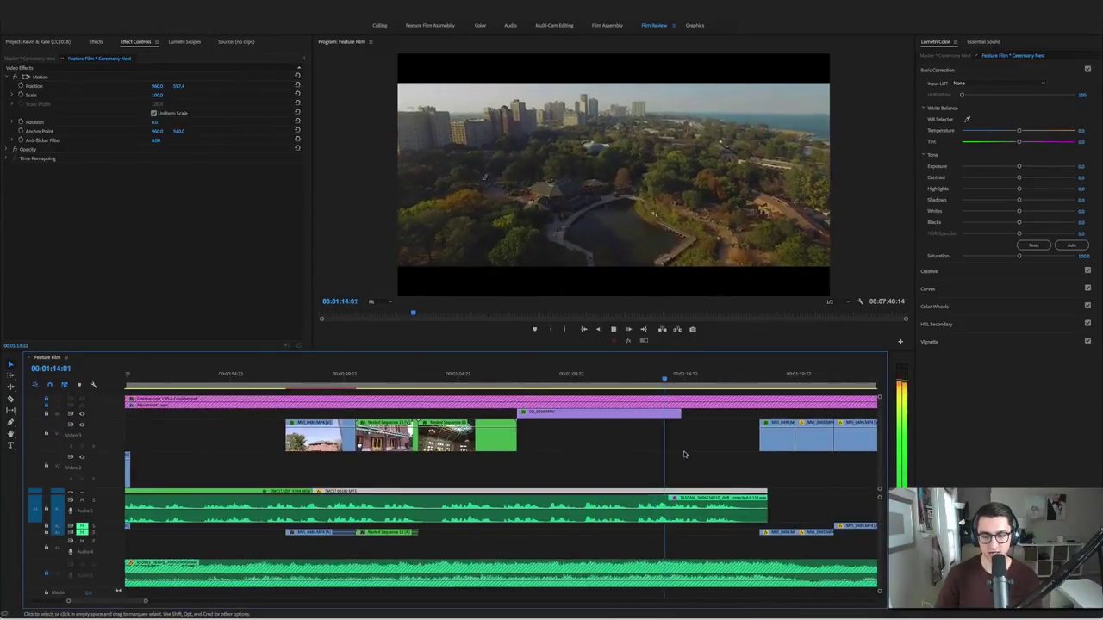
{"action": "scroll", "coordinate": [684, 451], "scroll_direction": "down", "scroll_amount": 1}
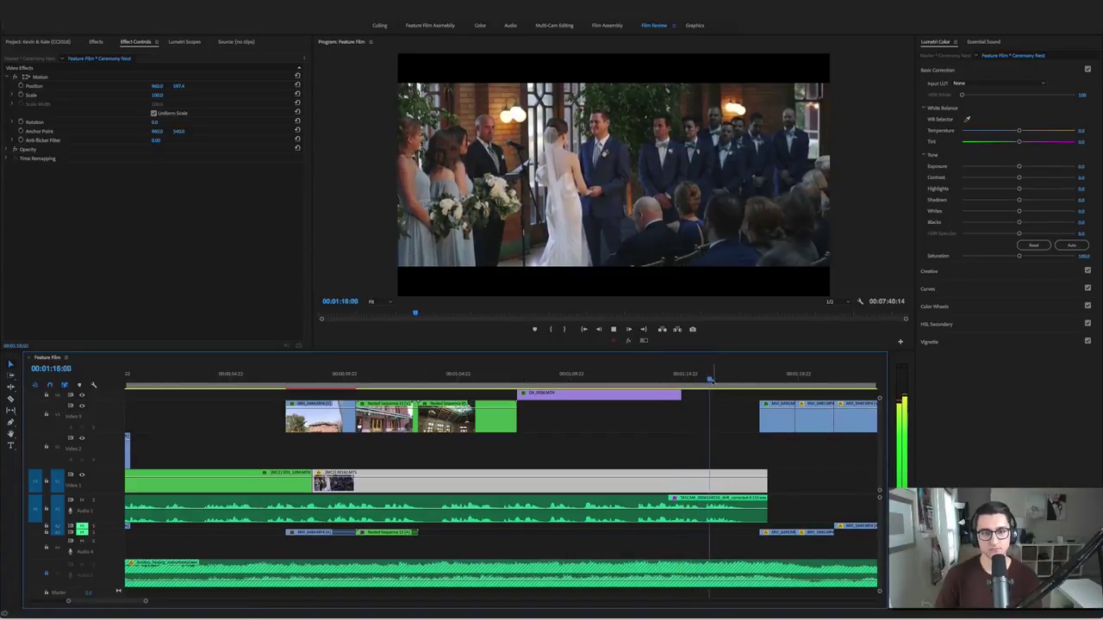
{"action": "key", "text": "space"}
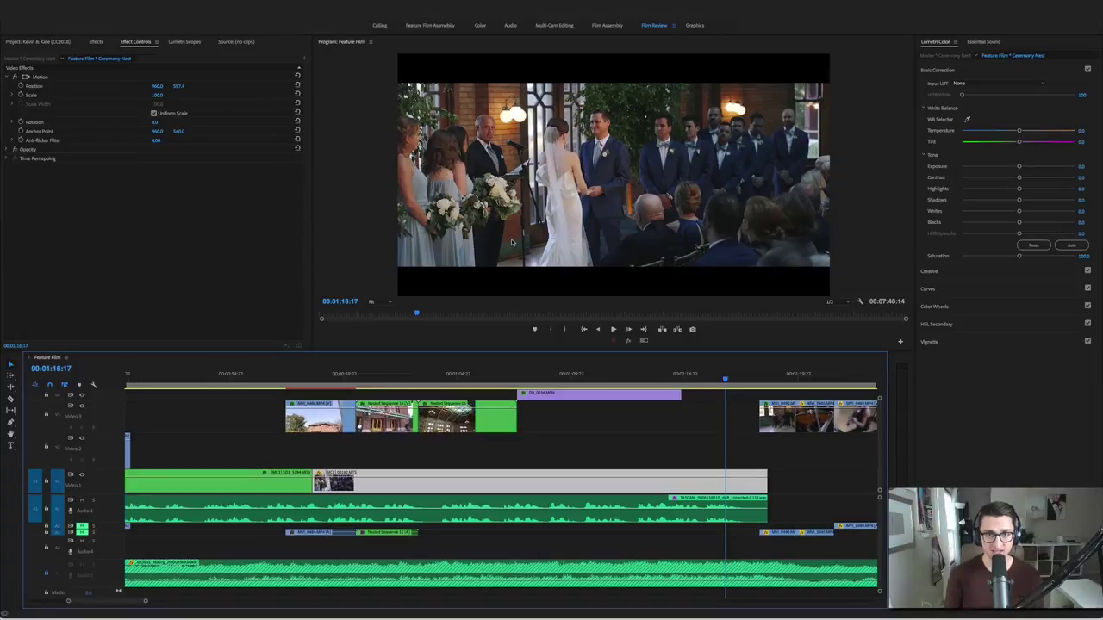
Save the project and play from 00:01:16:17 to the string trio shot at 00:01:18:21
{"action": "key", "text": "ctrl+s"}
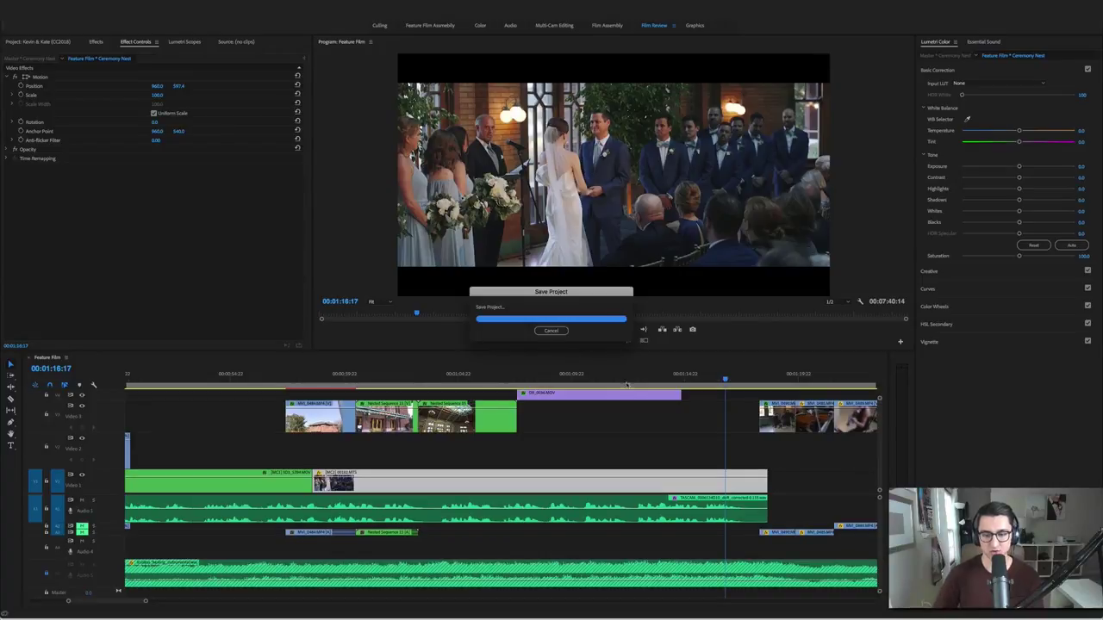
{"action": "scroll", "coordinate": [596, 435], "scroll_direction": "up", "scroll_amount": 1}
{"action": "scroll", "coordinate": [596, 435], "scroll_direction": "right", "scroll_amount": 5}
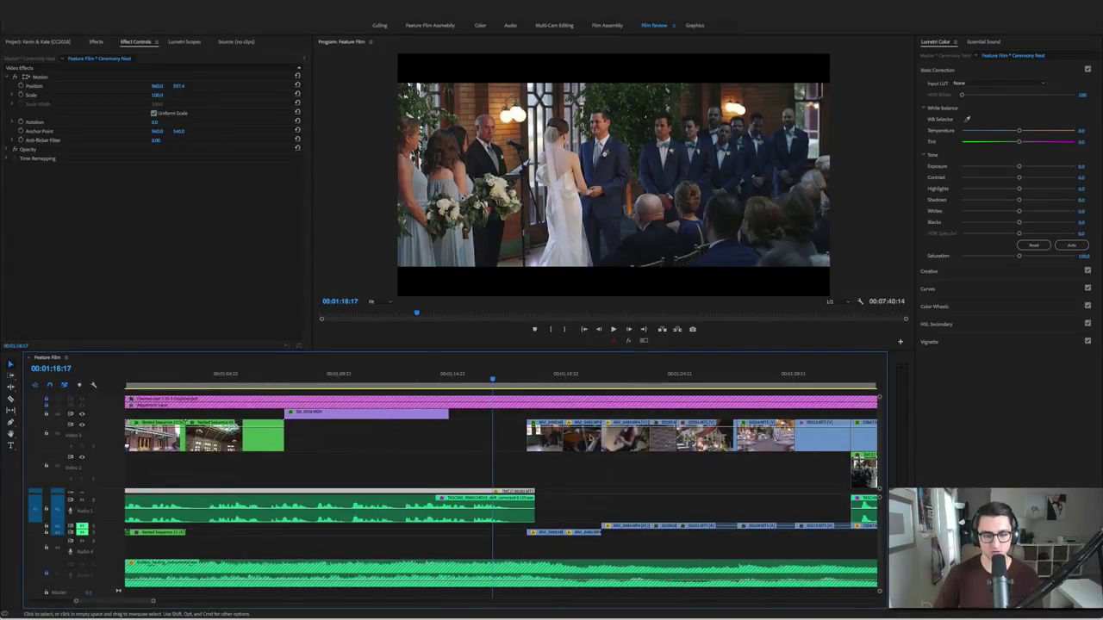
{"action": "scroll", "coordinate": [577, 477], "scroll_direction": "down", "scroll_amount": 1}
{"action": "key", "text": "space"}
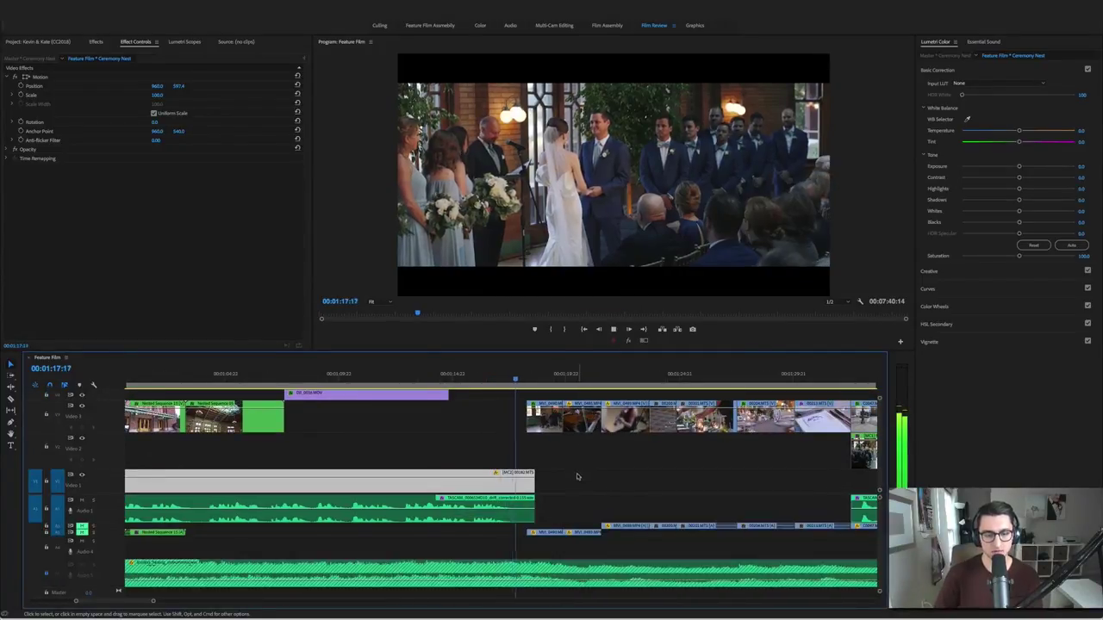
{"action": "key", "text": "space"}
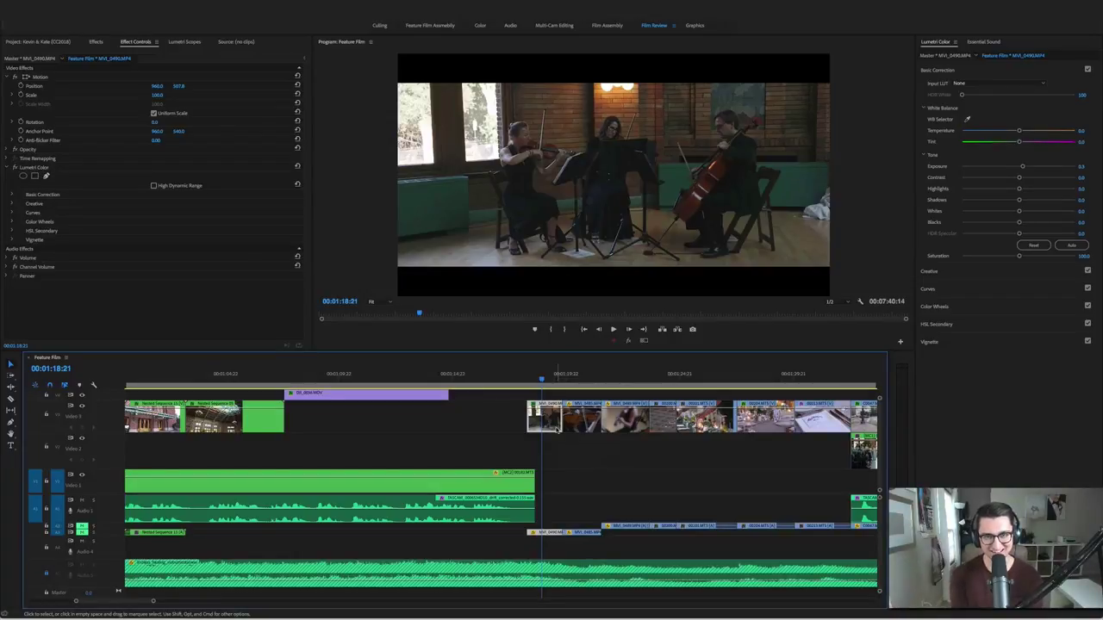
Replay the string trio shots from their first clip at 00:01:18:05 through to the blurred violin close-up
{"action": "key", "text": "Up"}
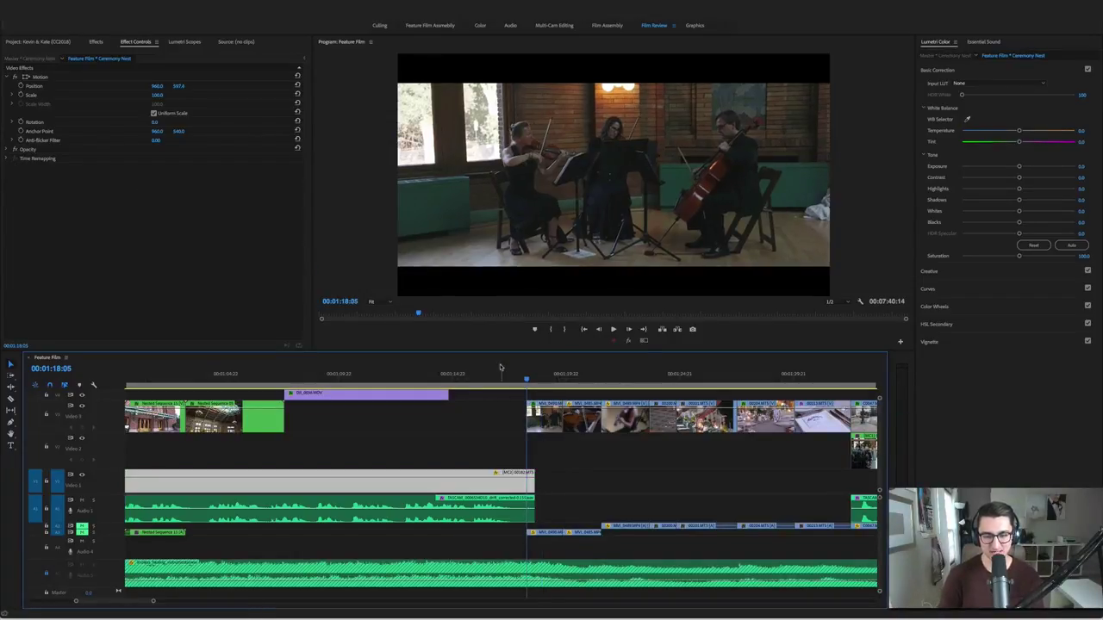
{"action": "key", "text": "space"}
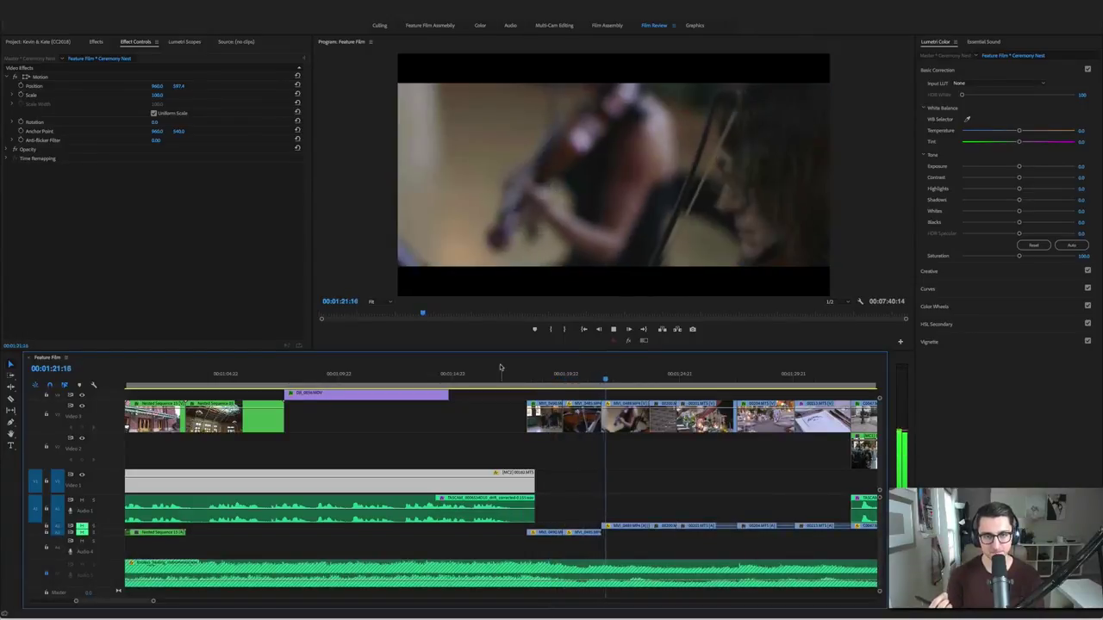
{"action": "key", "text": "space"}
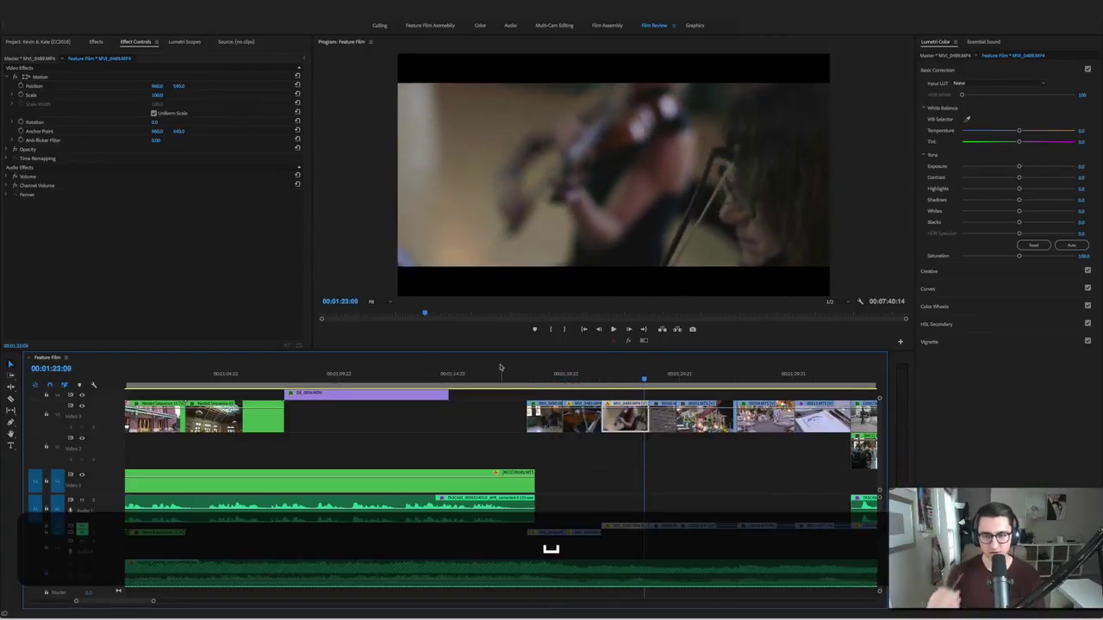
Examine the violin clip at 00:01:20:12 with Global FX Mute and its Lumetri Creative and Basic Correction settings
{"action": "left_click", "coordinate": [579, 380]}
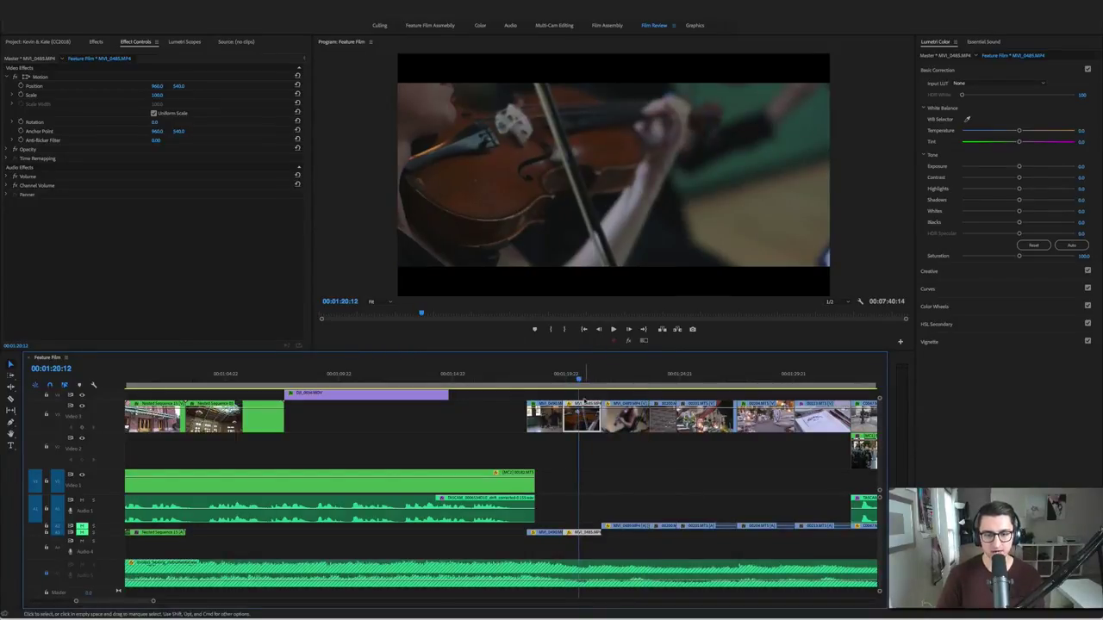
{"action": "left_click", "coordinate": [581, 397]}
{"action": "left_click", "coordinate": [584, 402]}
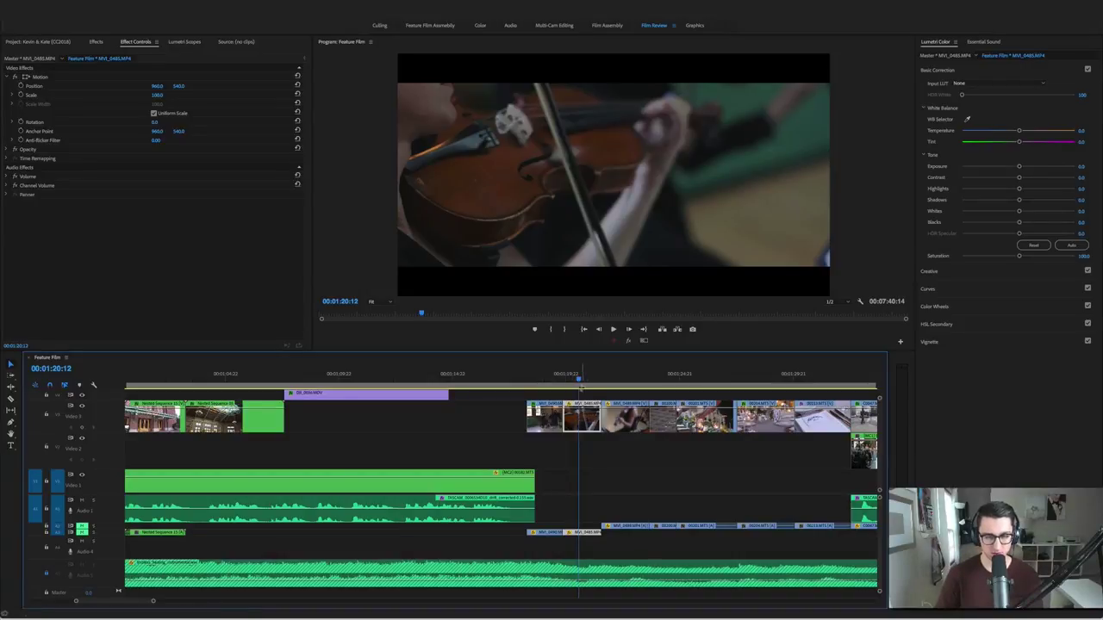
{"action": "left_click", "coordinate": [630, 340]}
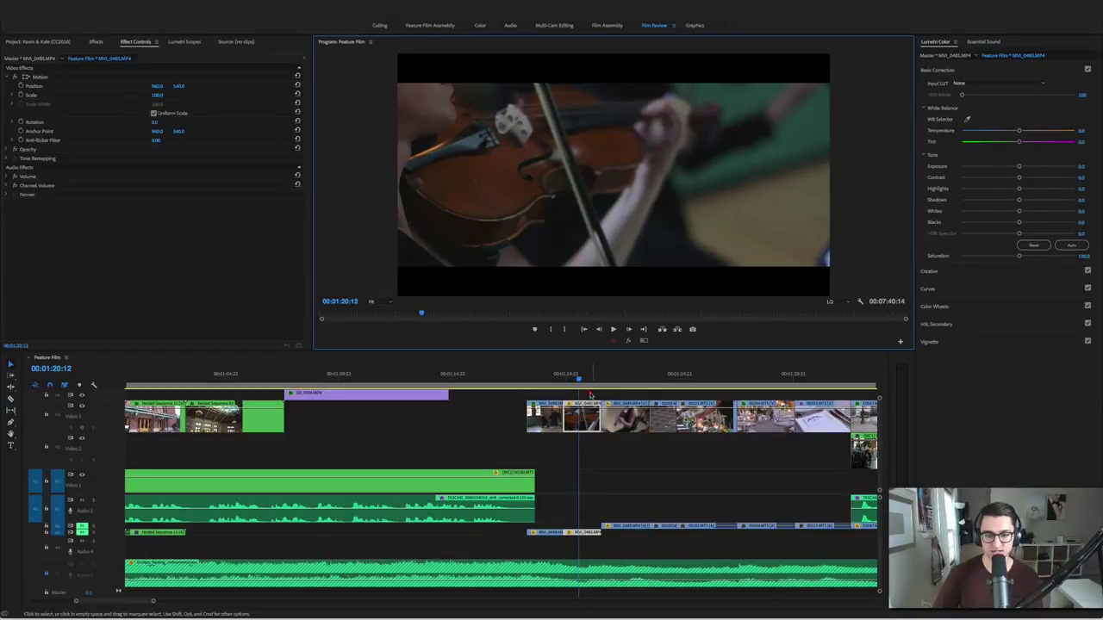
{"action": "left_click", "coordinate": [1020, 272]}
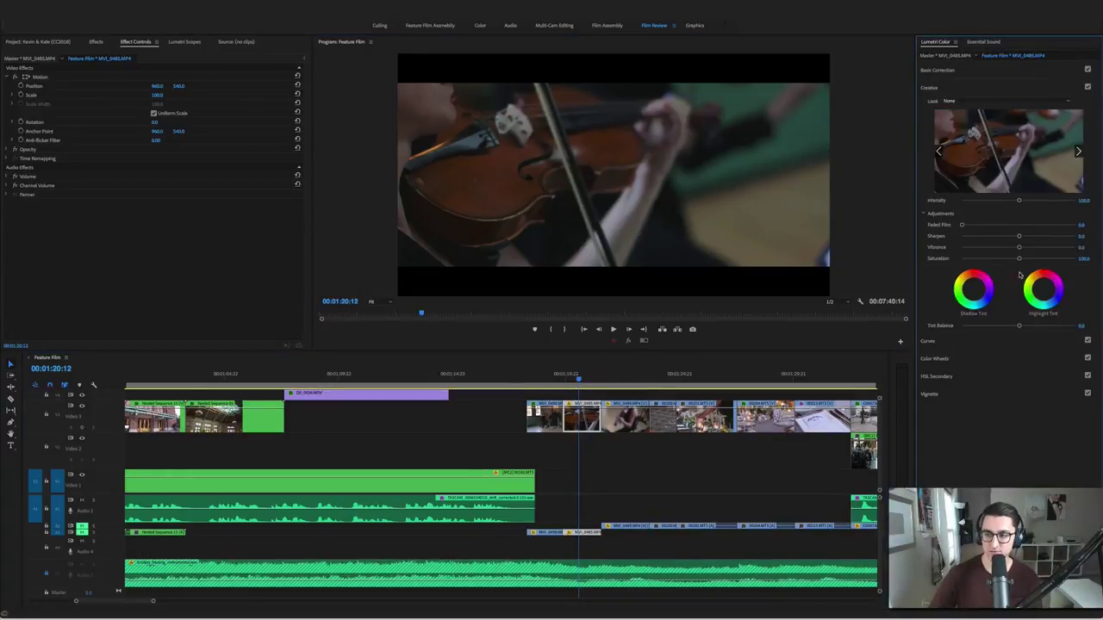
{"action": "left_click", "coordinate": [1013, 71]}
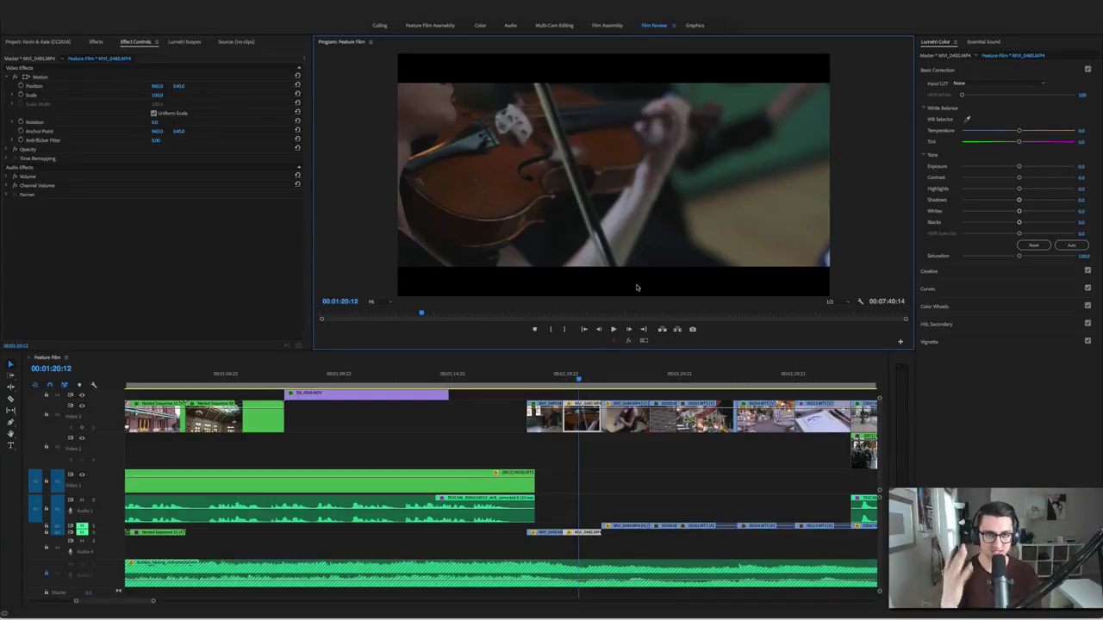
Play on to the glass crate shot at 00:01:24:09, checking the frame at 00:01:22:06 with Global FX Mute
{"action": "key", "text": "space"}
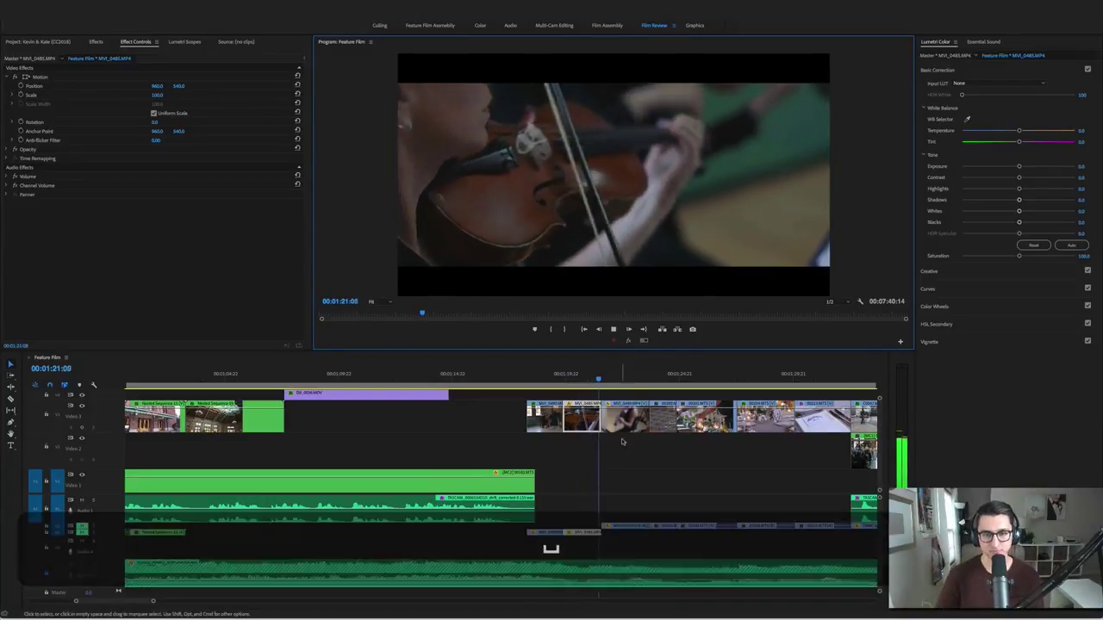
{"action": "key", "text": "space"}
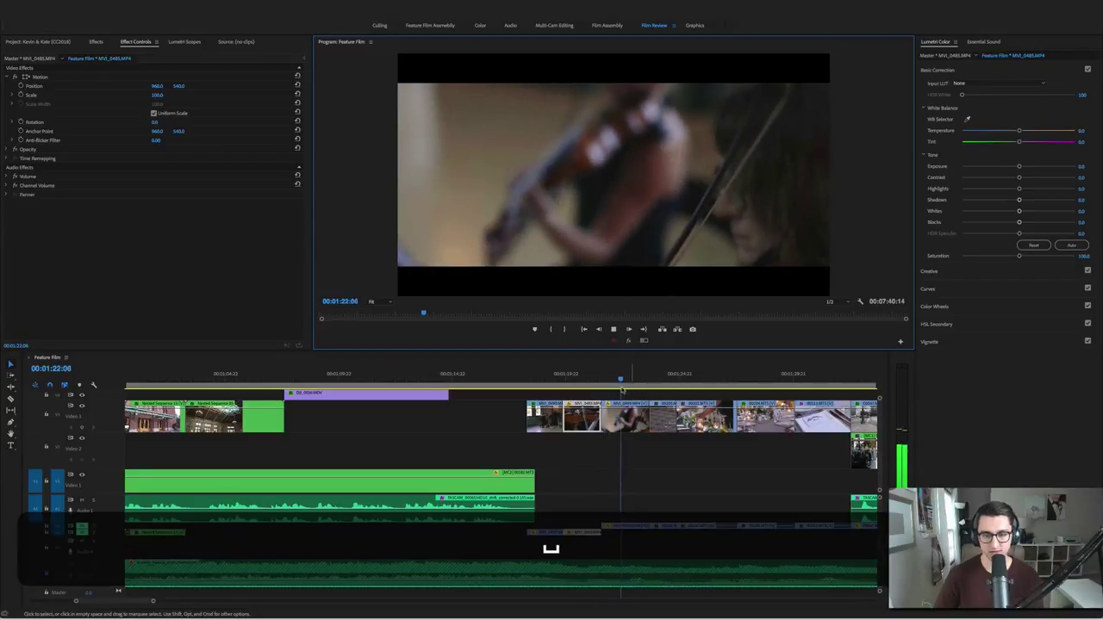
{"action": "left_click", "coordinate": [629, 340]}
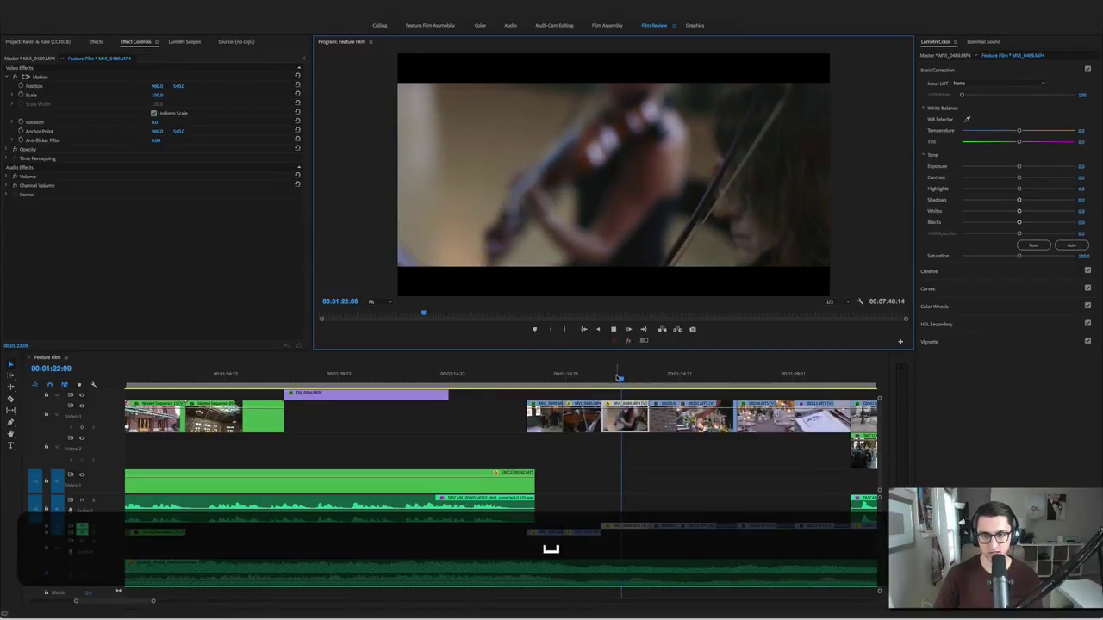
{"action": "key", "text": "space"}
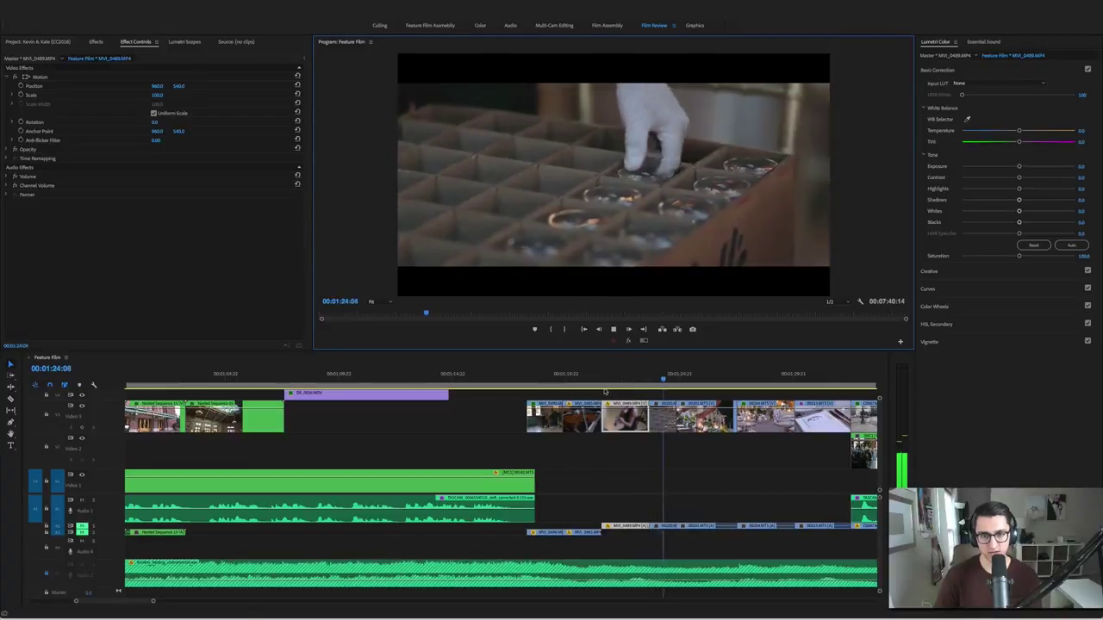
{"action": "key", "text": "space"}
Play the reception table shots to the menu card at 00:01:31:14 and return to the candle shot at 00:01:26:00
{"action": "scroll", "coordinate": [499, 483], "scroll_direction": "right", "scroll_amount": 5}
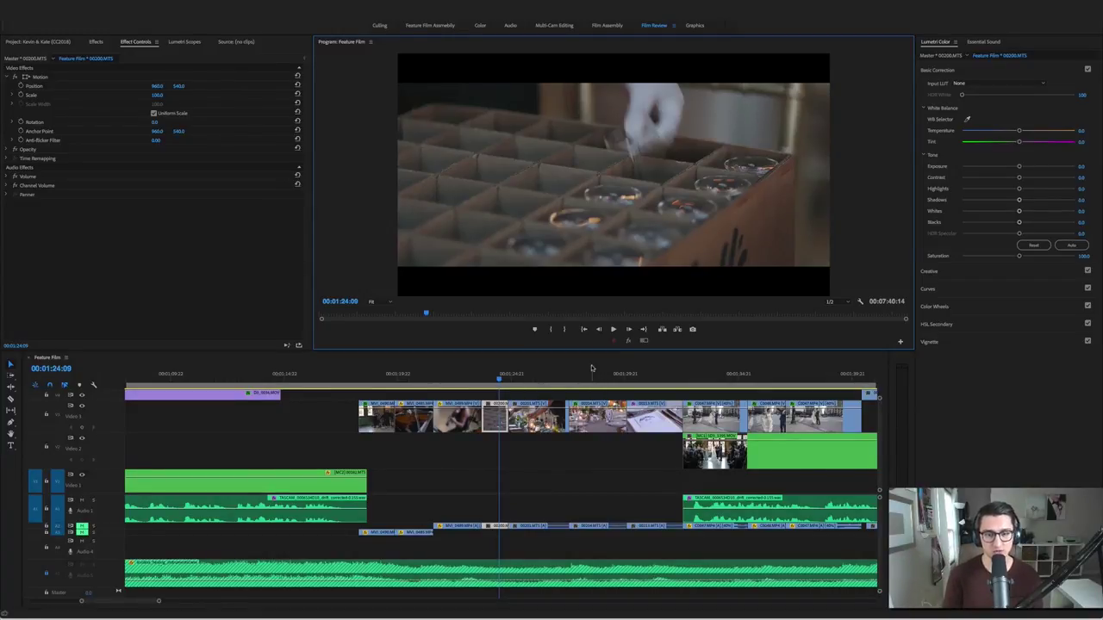
{"action": "key", "text": "space"}
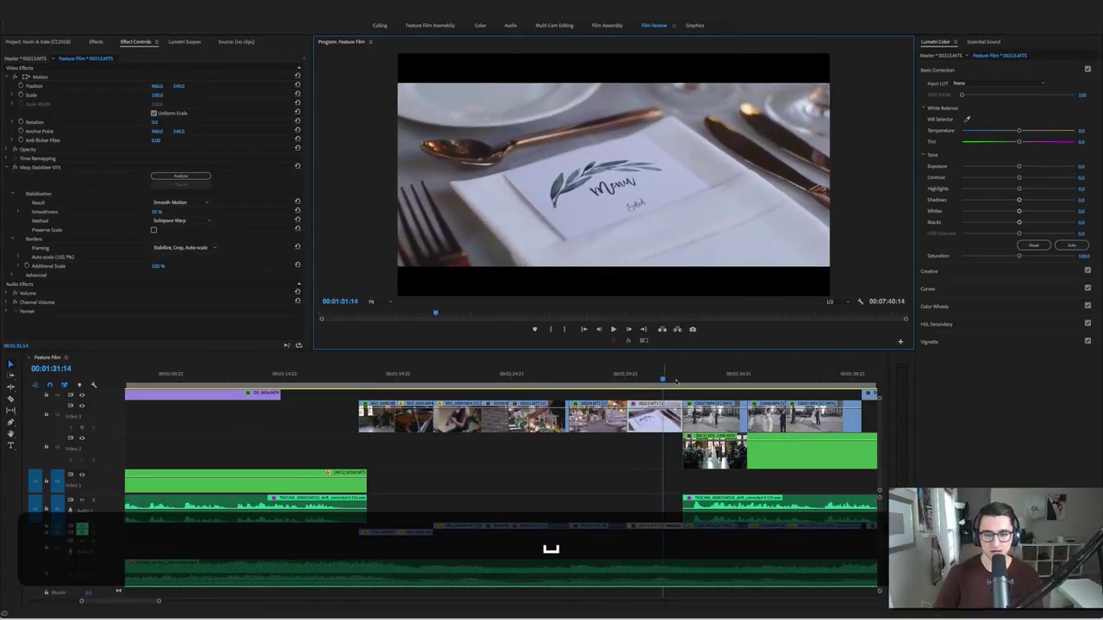
{"action": "left_click", "coordinate": [592, 377]}
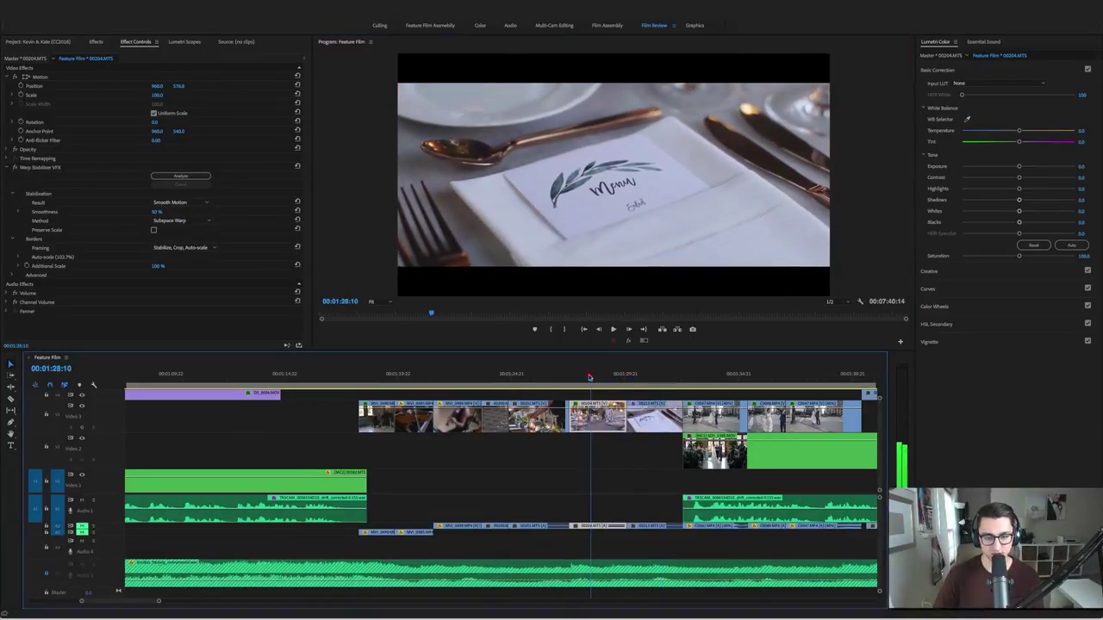
{"action": "left_click_drag", "start_coordinate": [592, 377], "coordinate": [535, 377]}
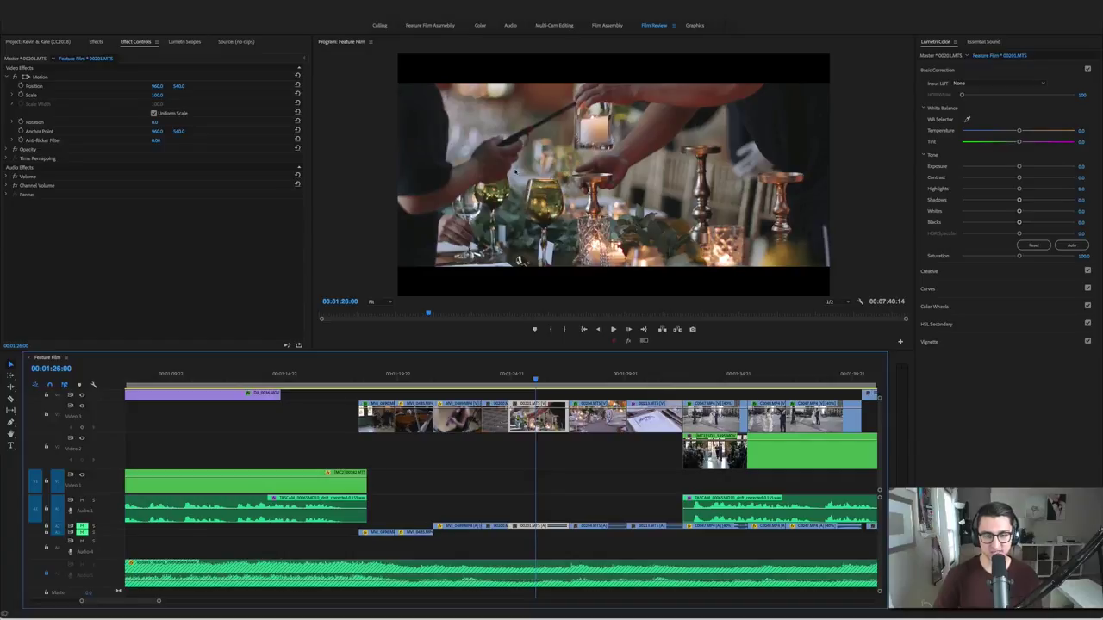
Play the table number shot from 00:01:28:07 and compare its frame at 00:01:28:16 using Global FX Mute
{"action": "left_click_drag", "start_coordinate": [535, 380], "coordinate": [588, 381]}
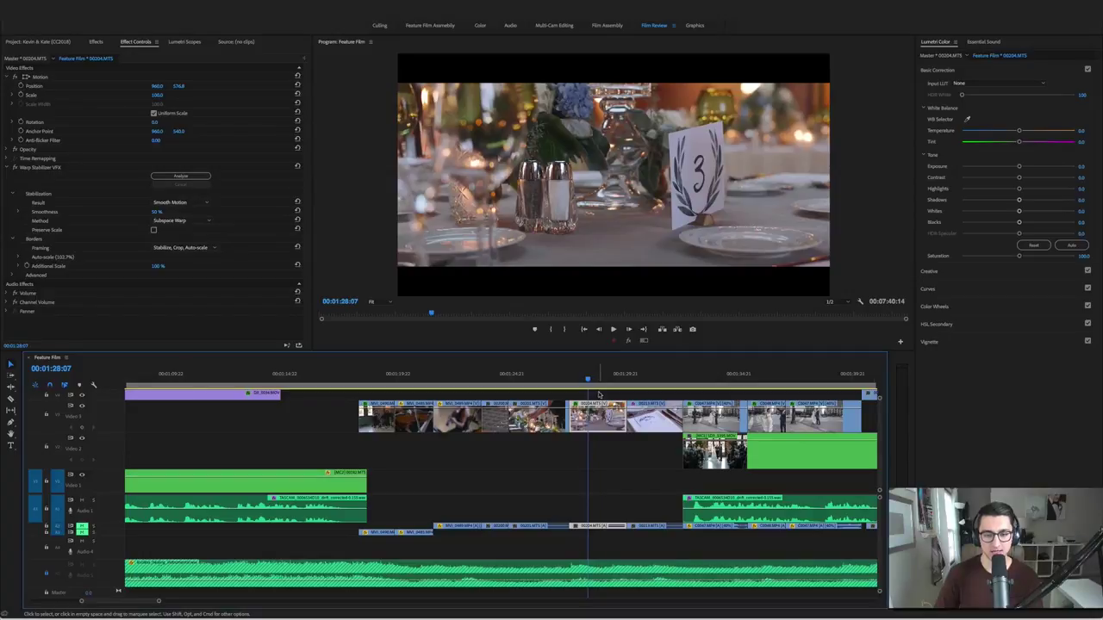
{"action": "key", "text": "space"}
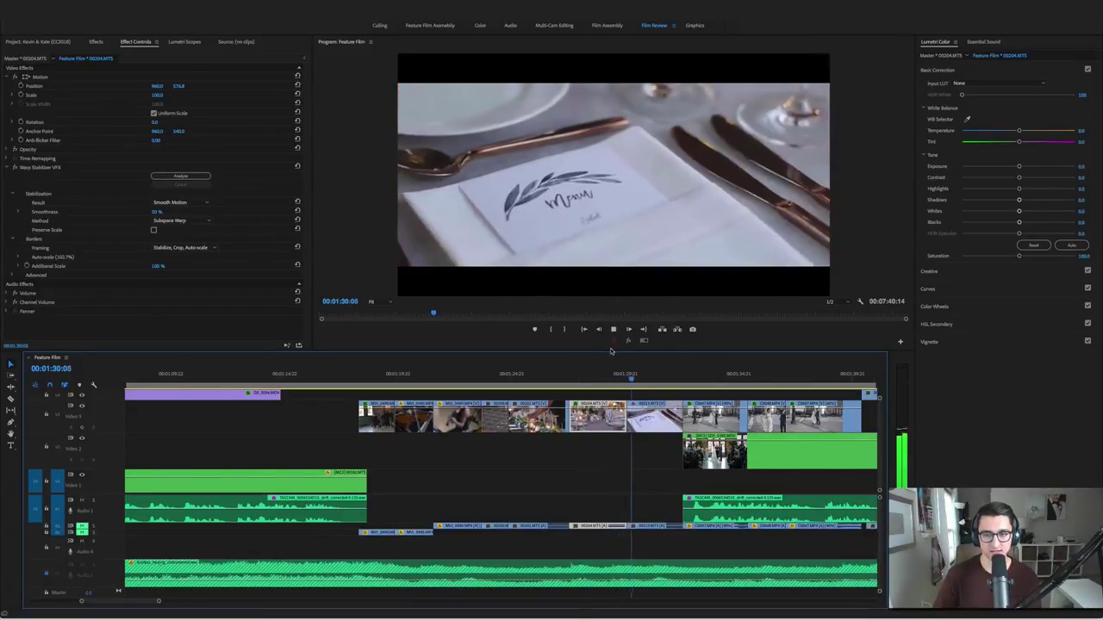
{"action": "key", "text": "space"}
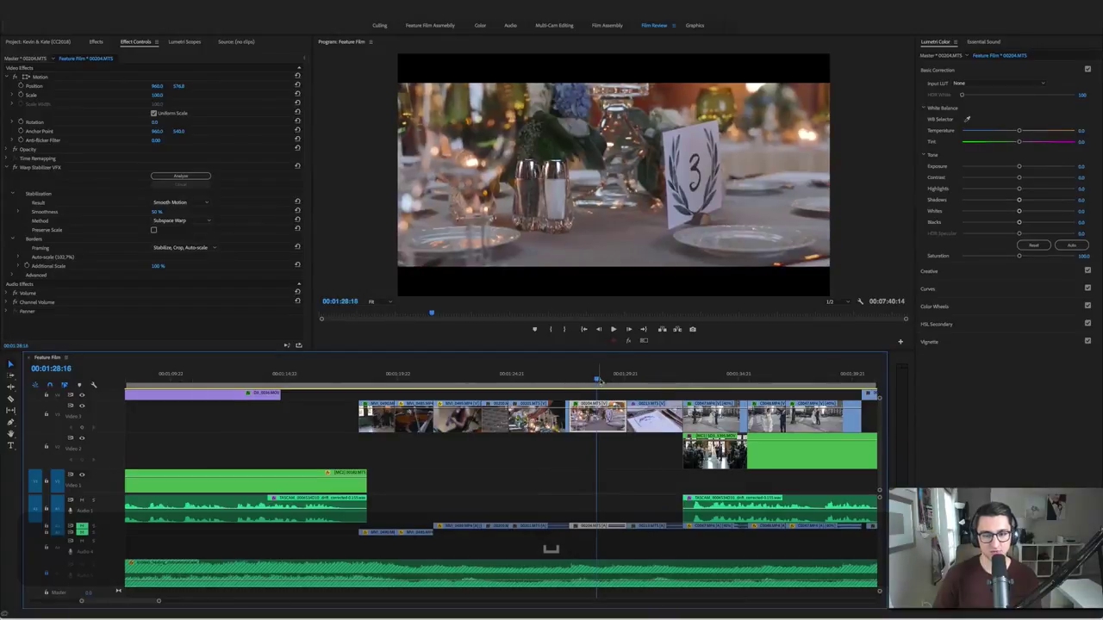
{"action": "left_click", "coordinate": [627, 347]}
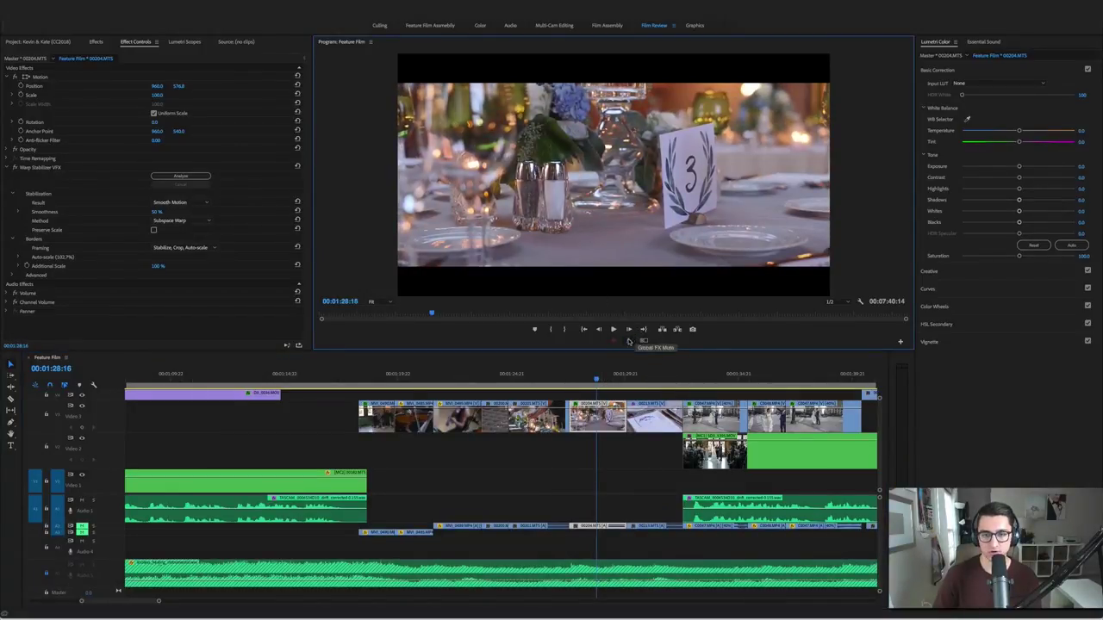
{"action": "left_click", "coordinate": [629, 342]}
{"action": "left_click", "coordinate": [614, 405]}
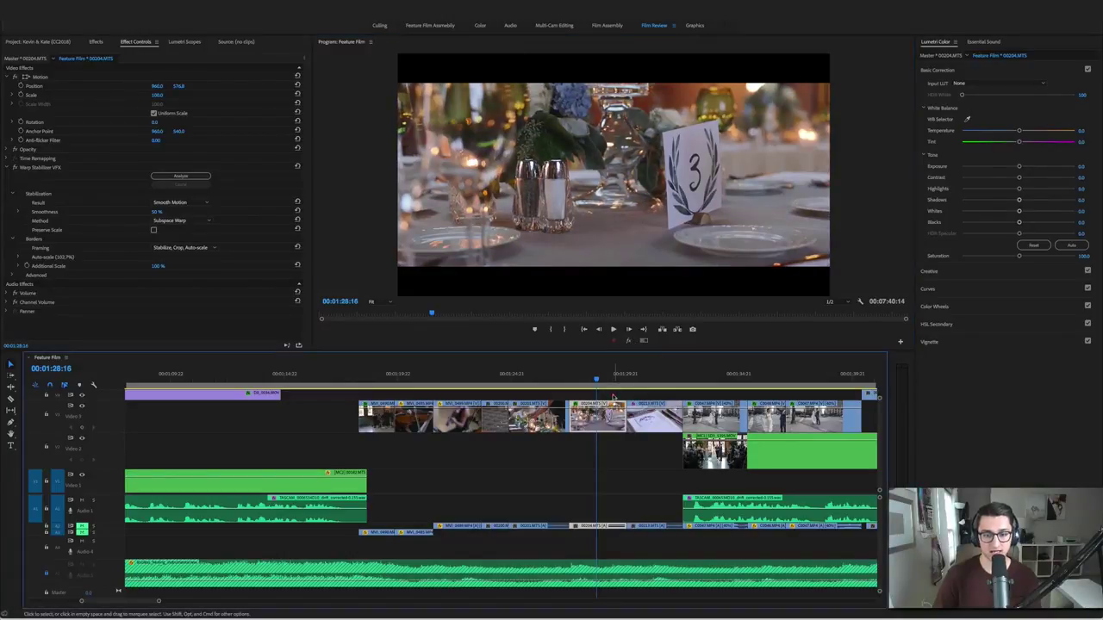
Collapse the table number clip's Warp Stabilizer VFX settings and recheck its color with Global FX Mute on and off
{"action": "left_click", "coordinate": [14, 168]}
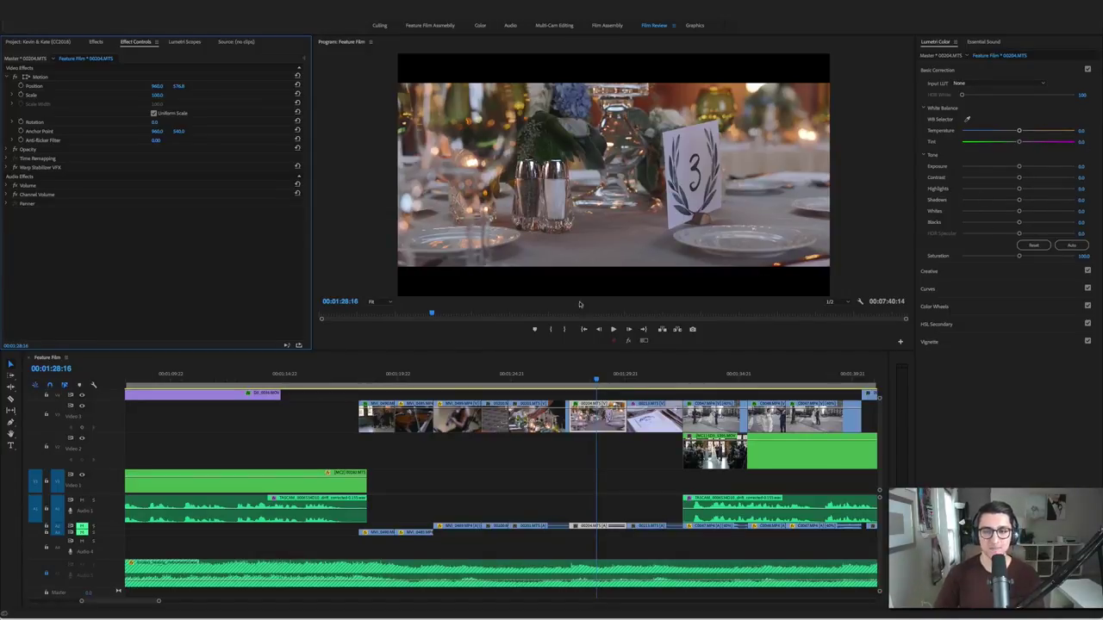
{"action": "left_click", "coordinate": [628, 341]}
{"action": "left_click", "coordinate": [628, 341]}
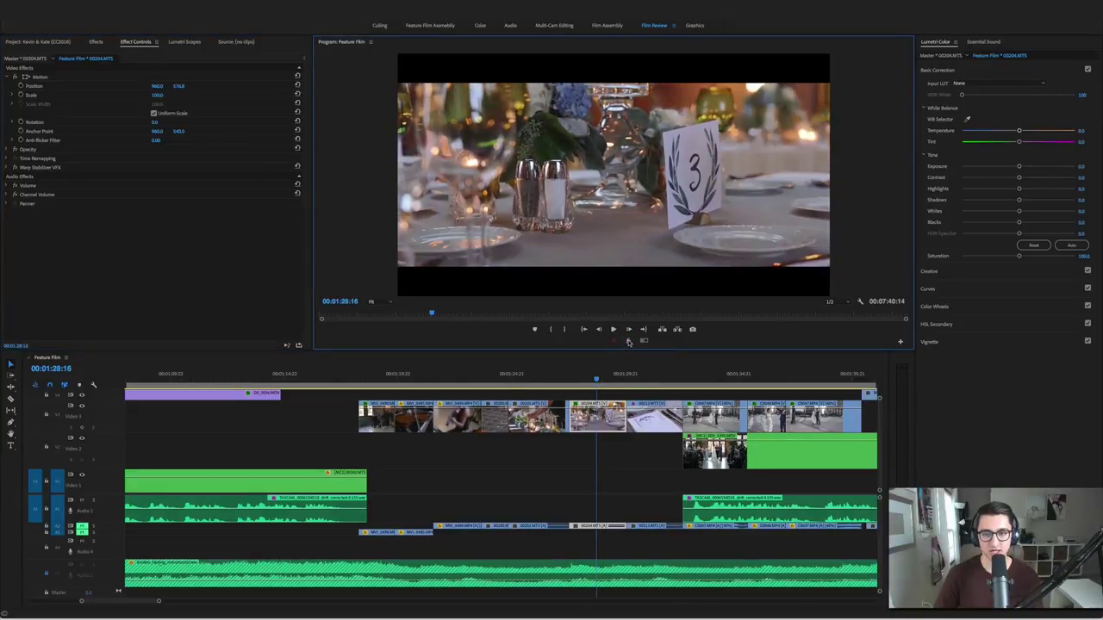
{"action": "left_click", "coordinate": [628, 341]}
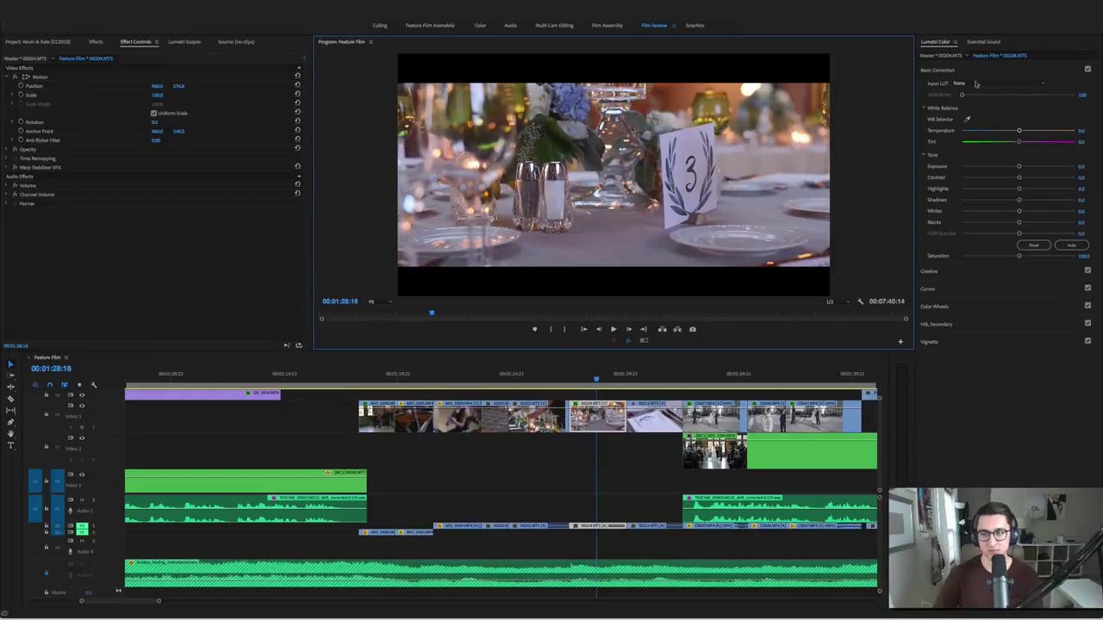
{"action": "left_click", "coordinate": [629, 342]}
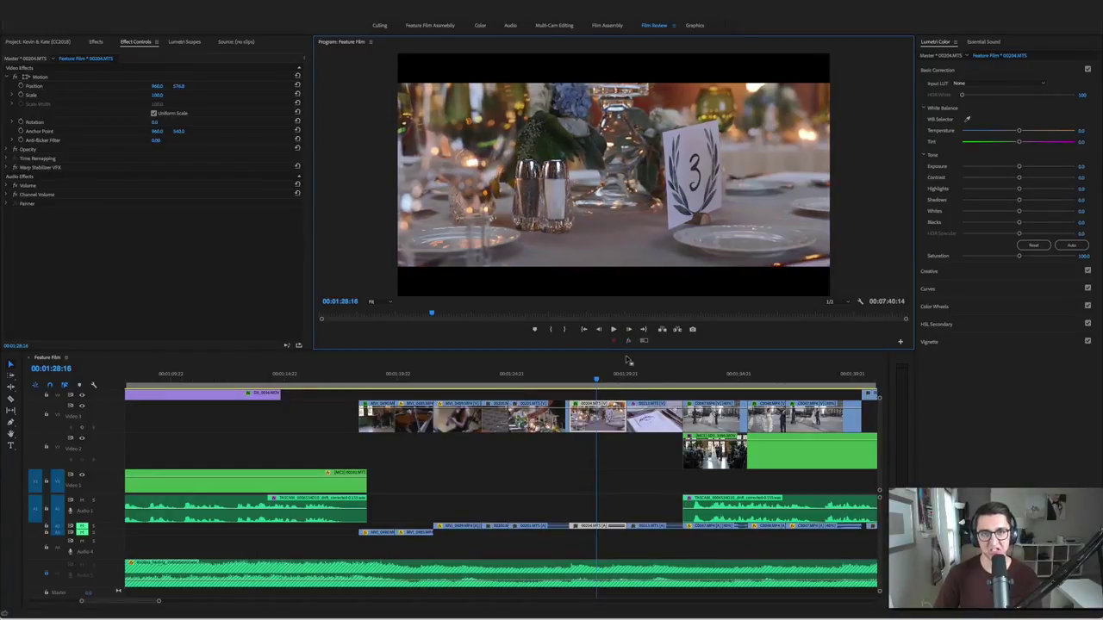
Play on through the menu card shot into the street dance and return to the menu card at 00:01:31:07
{"action": "key", "text": "space"}
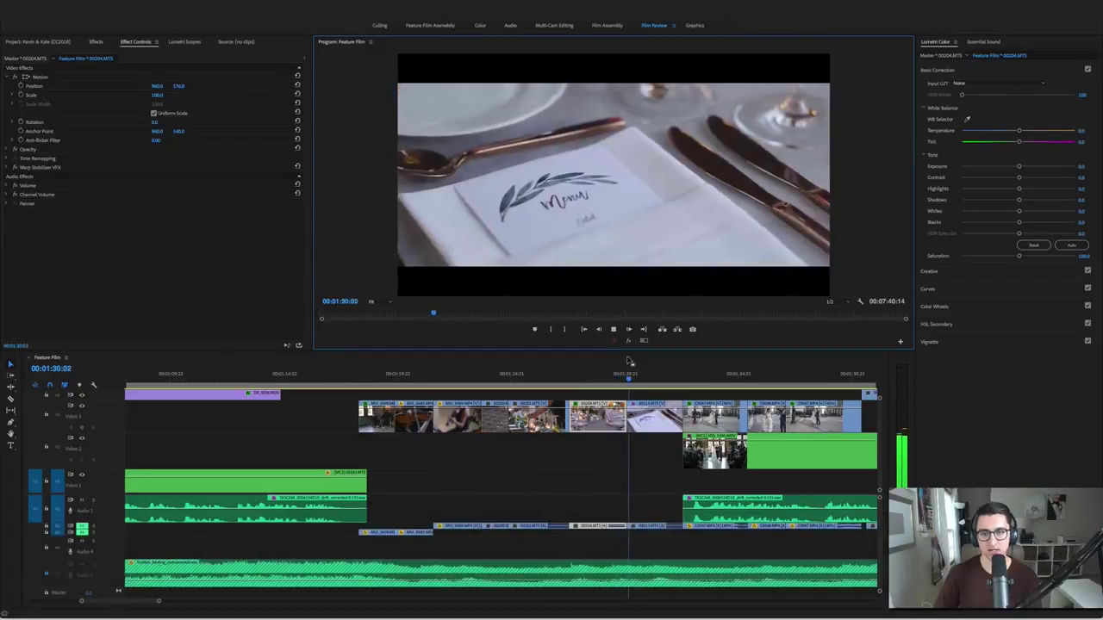
{"action": "key", "text": "space"}
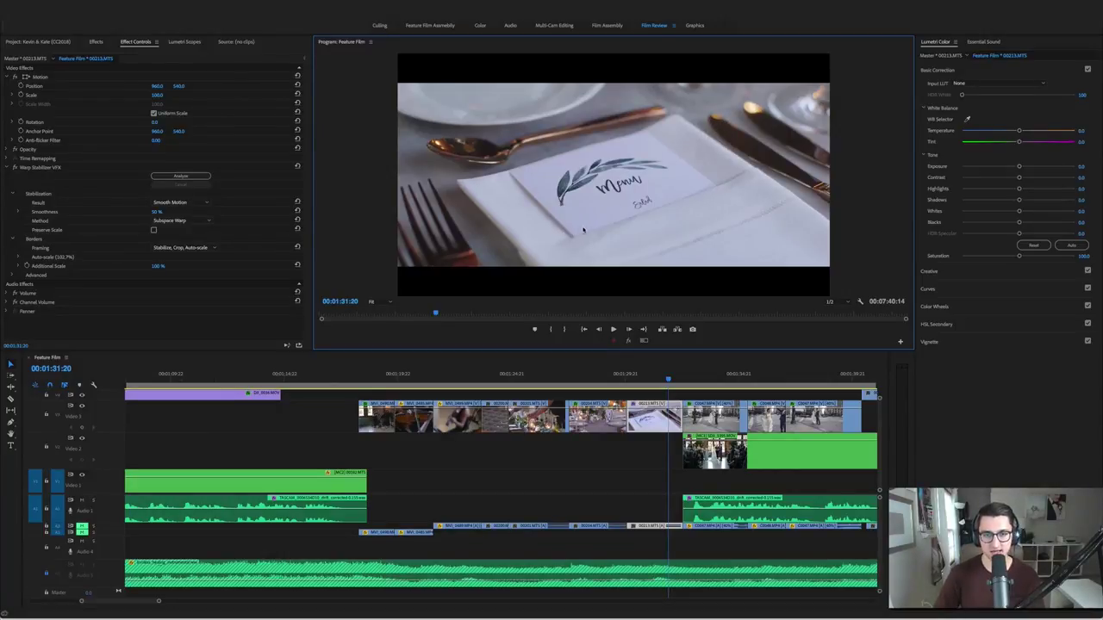
{"action": "key", "text": "space"}
{"action": "key", "text": "space"}
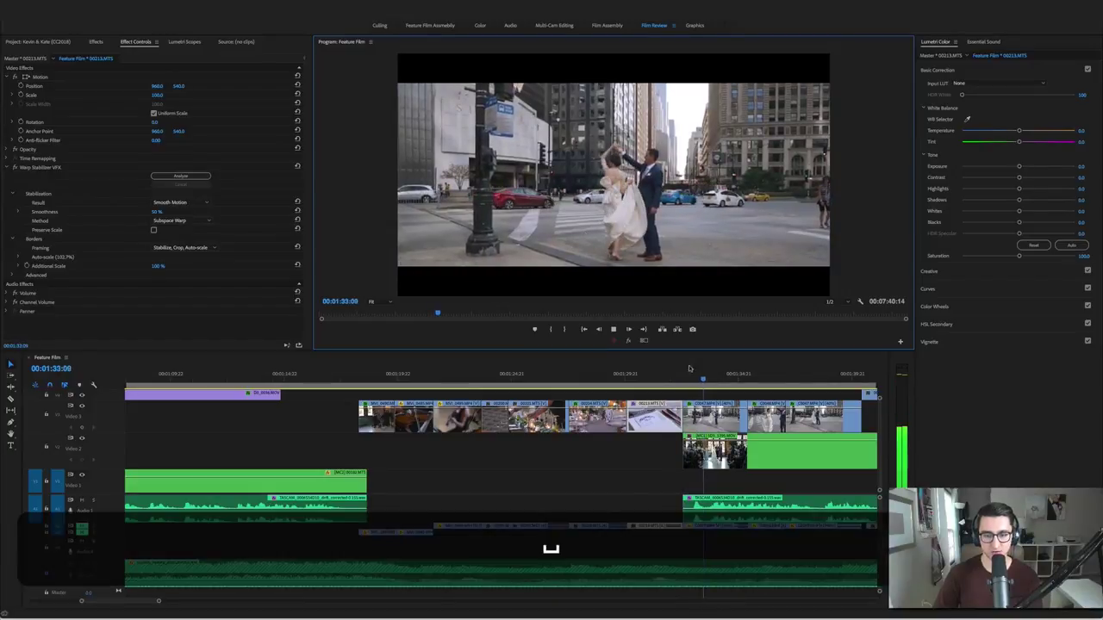
{"action": "left_click", "coordinate": [658, 374]}
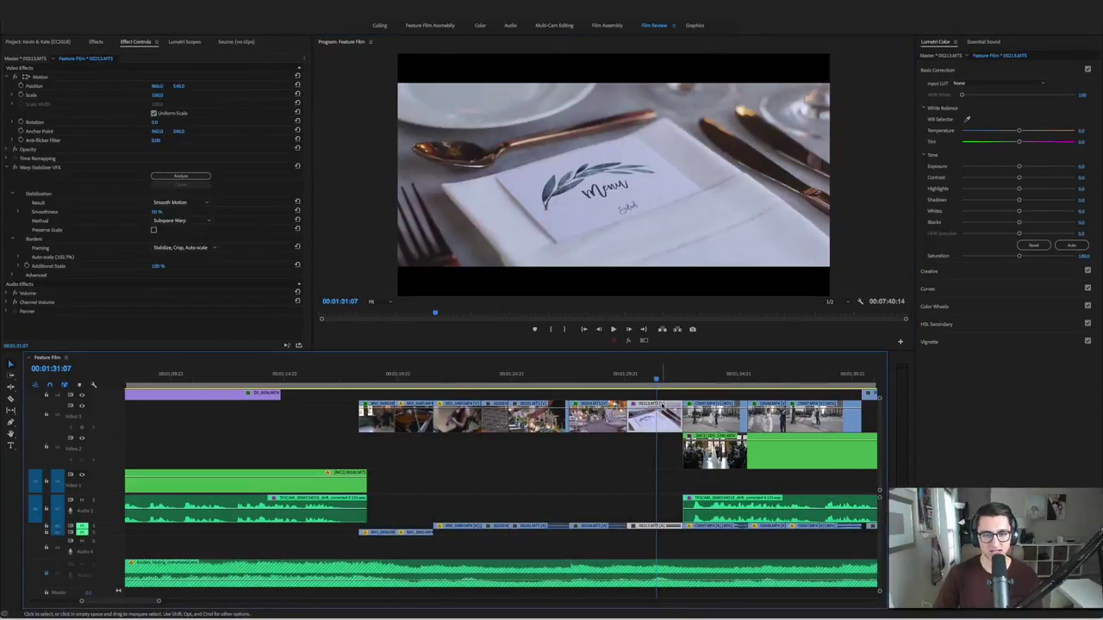
Compare the menu card frame using Global FX Mute and collapse the clip's Warp Stabilizer VFX settings
{"action": "left_click", "coordinate": [630, 343]}
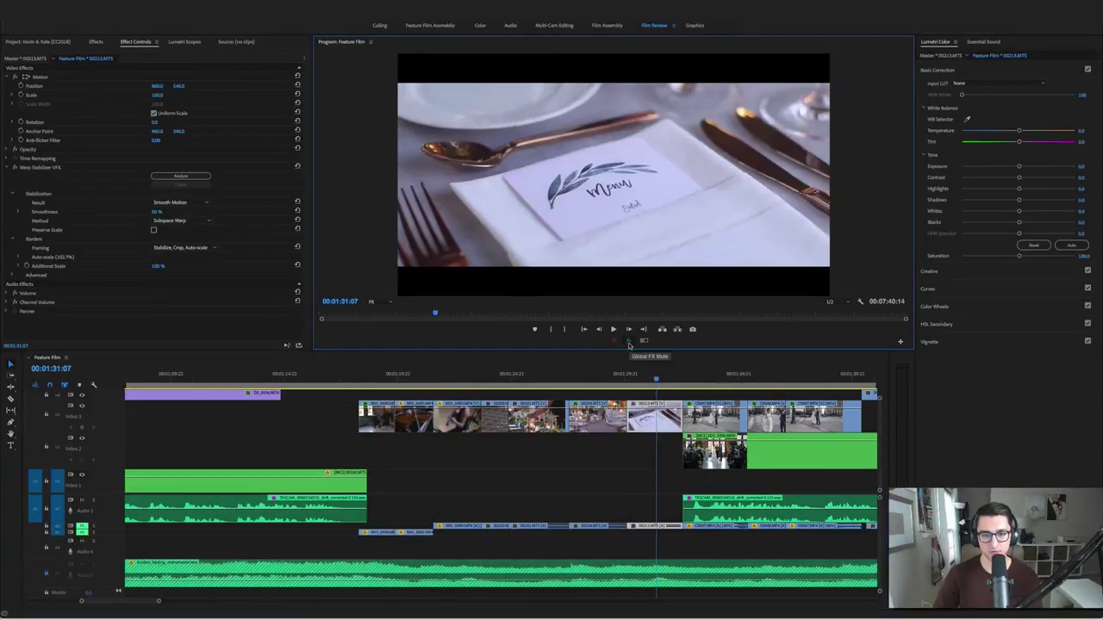
{"action": "left_click", "coordinate": [632, 343]}
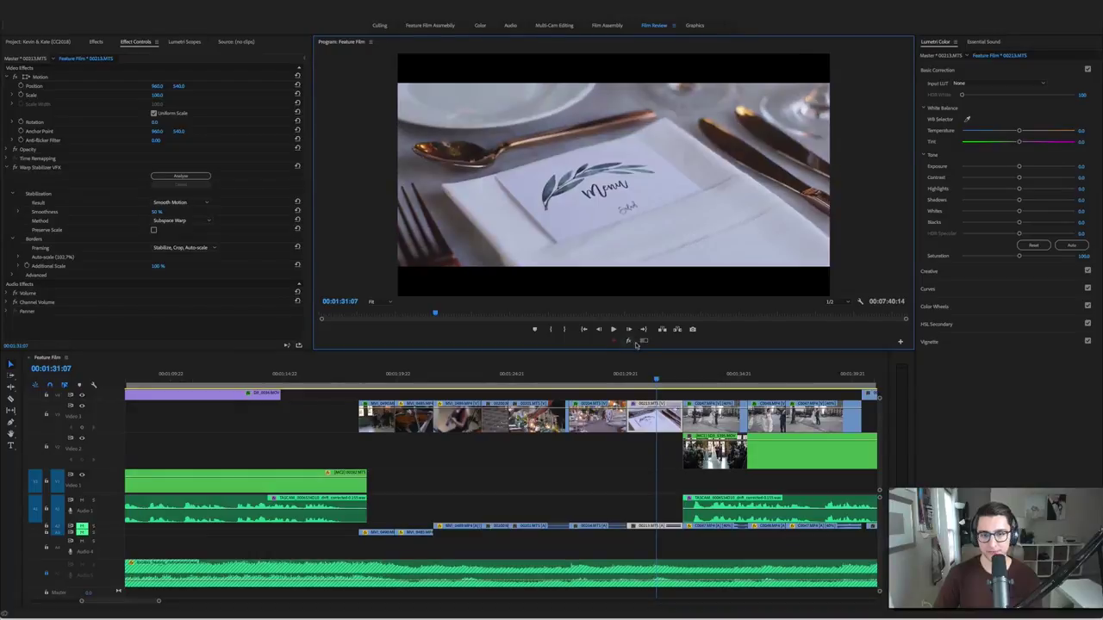
{"action": "left_click", "coordinate": [13, 167]}
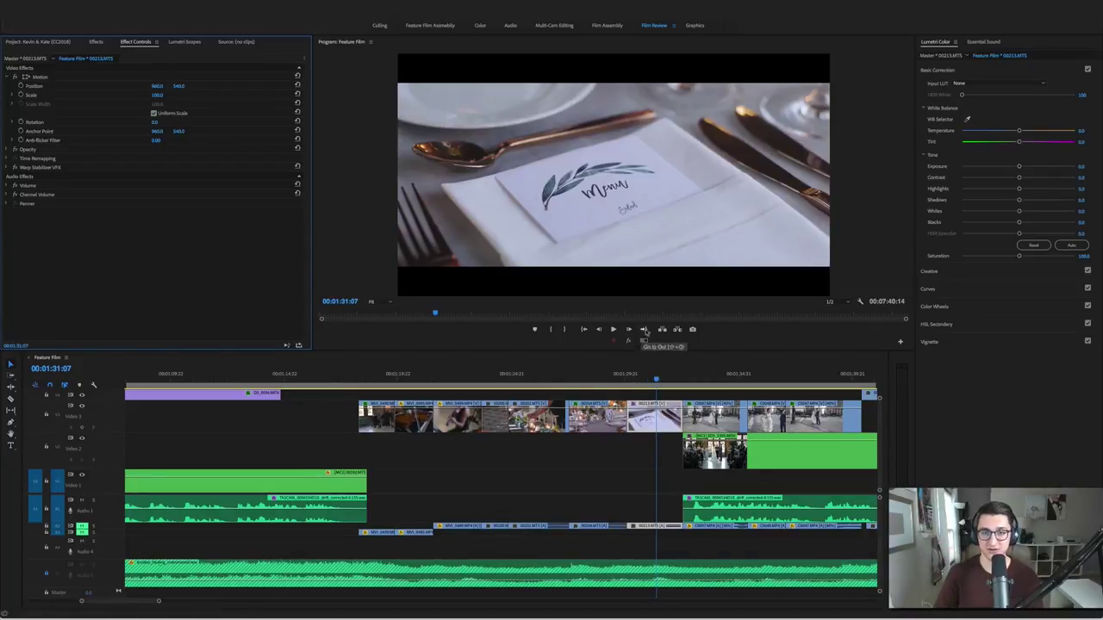
Play on to the street dance shot at 00:01:34:05 and inspect the effects of the TASCAM audio clip beneath it
{"action": "key", "text": "space"}
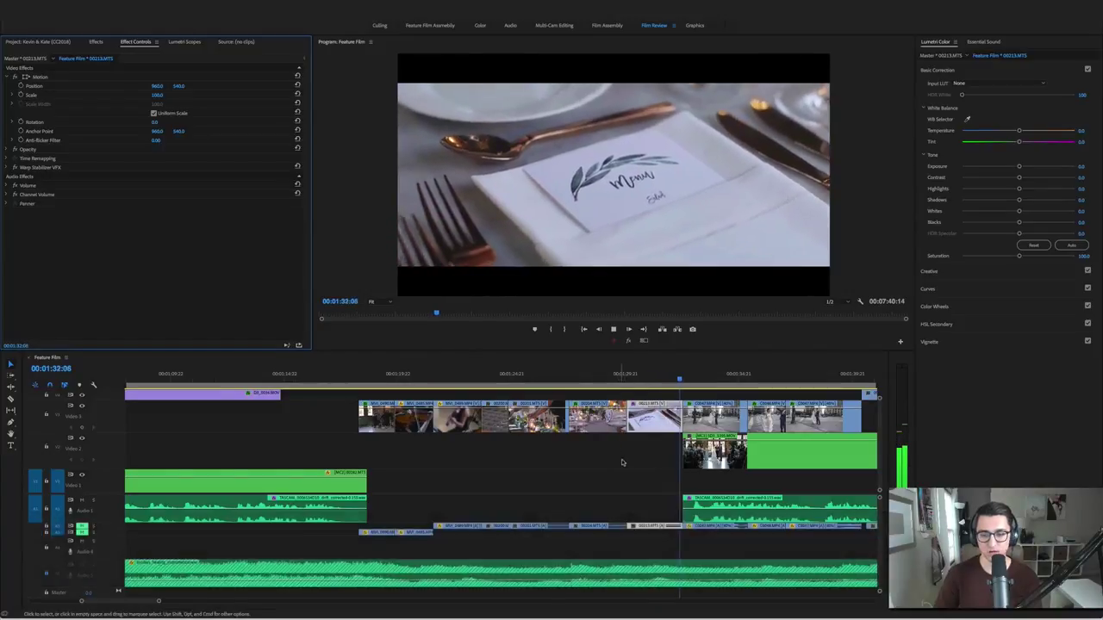
{"action": "scroll", "coordinate": [621, 463], "scroll_direction": "down", "scroll_amount": 3}
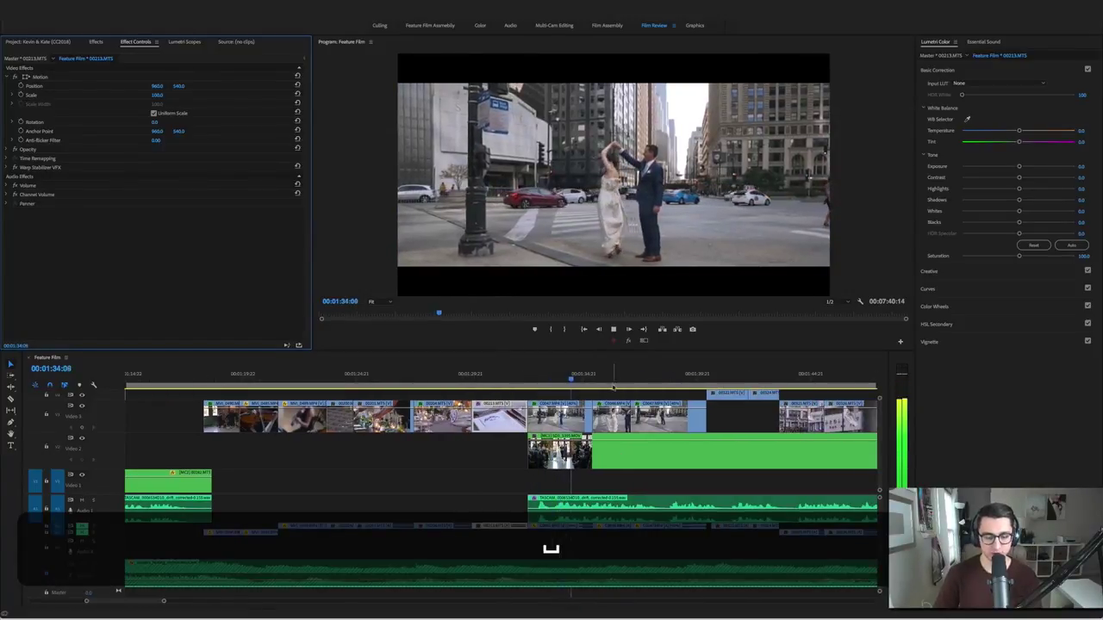
{"action": "left_click", "coordinate": [556, 509]}
{"action": "left_click", "coordinate": [567, 377]}
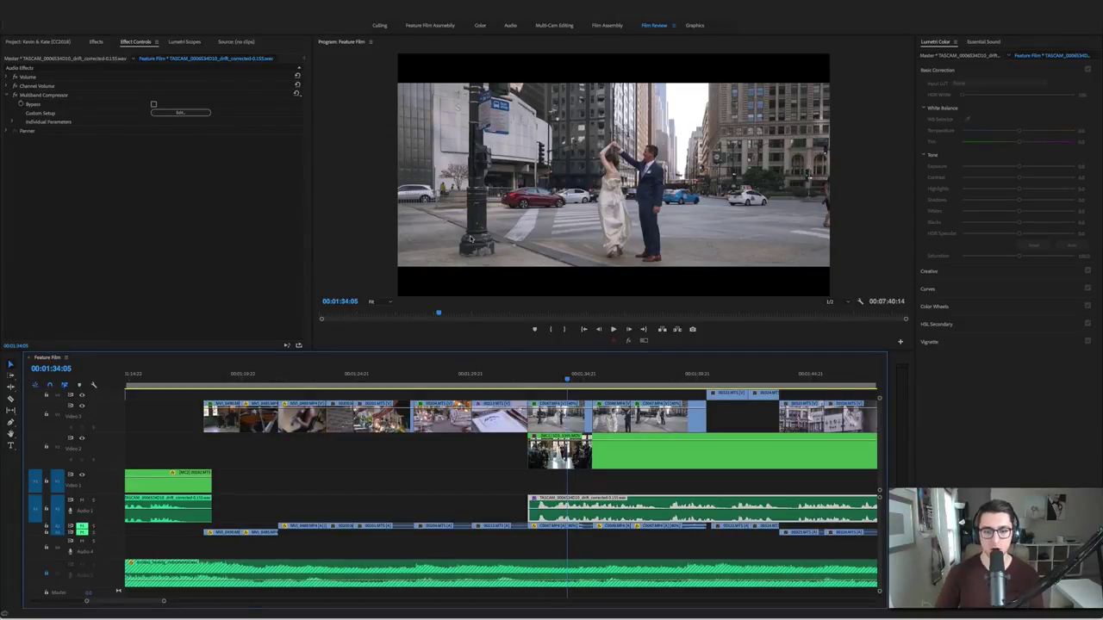
Replay the street dance from 00:01:33:17 to 00:01:36:05 and compare the wide frame at 00:01:33:13 with the closer one at 00:01:35:21
{"action": "scroll", "coordinate": [529, 376], "scroll_direction": "down", "scroll_amount": 5}
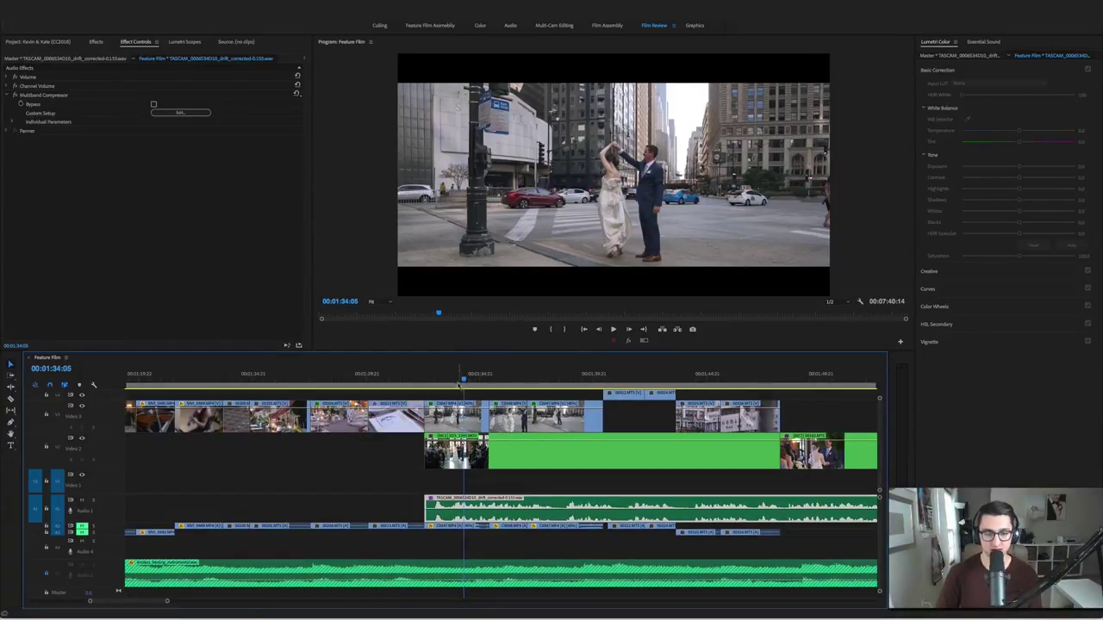
{"action": "left_click", "coordinate": [455, 384]}
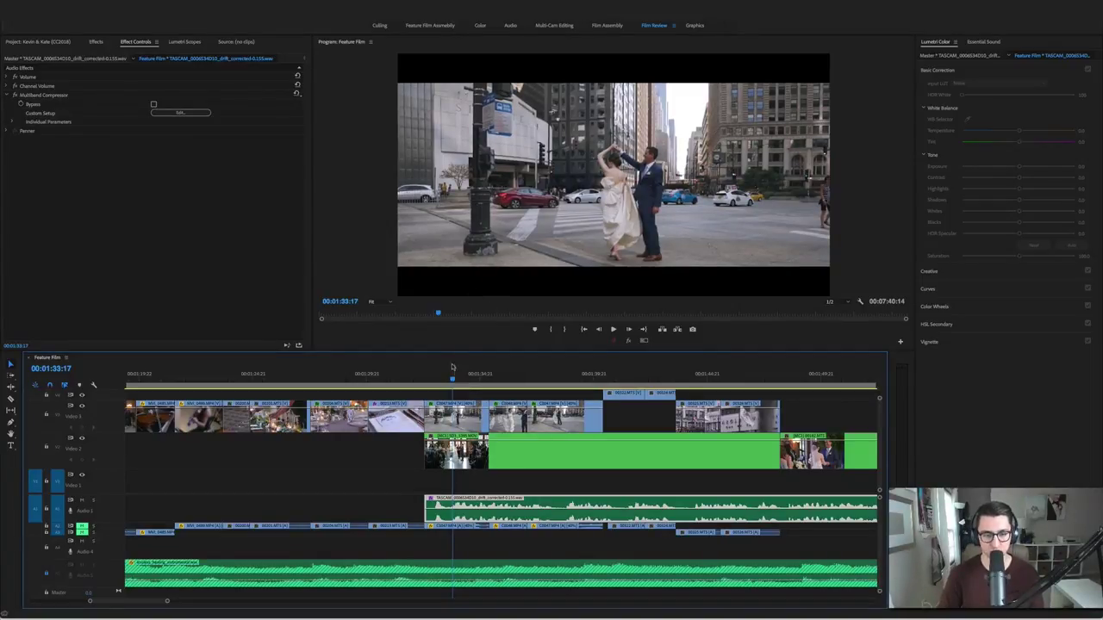
{"action": "key", "text": "space"}
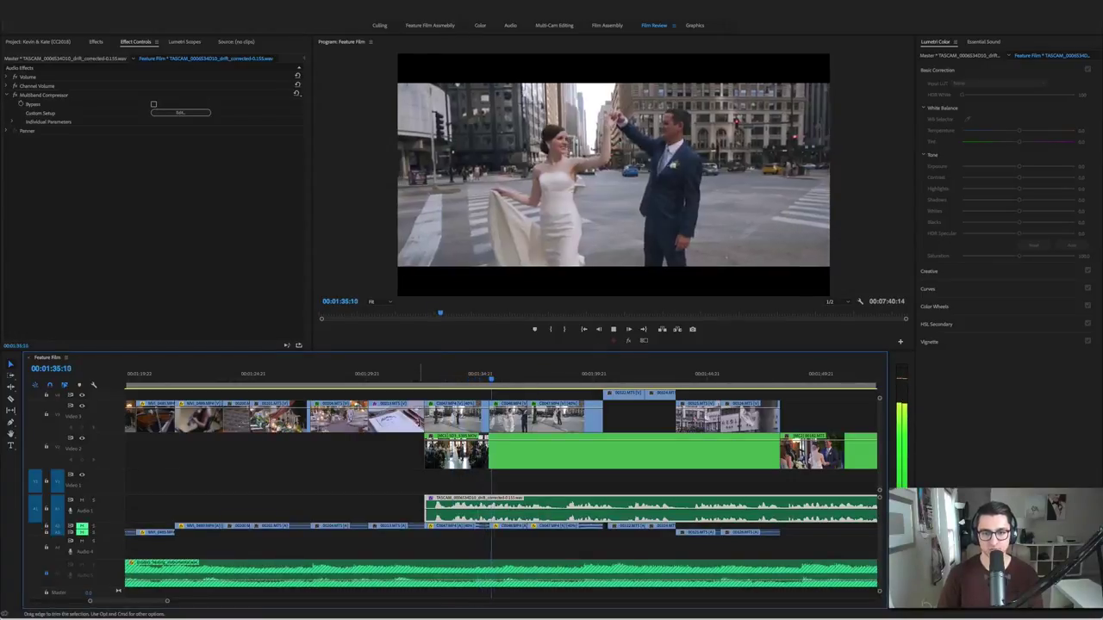
{"action": "key", "text": "space"}
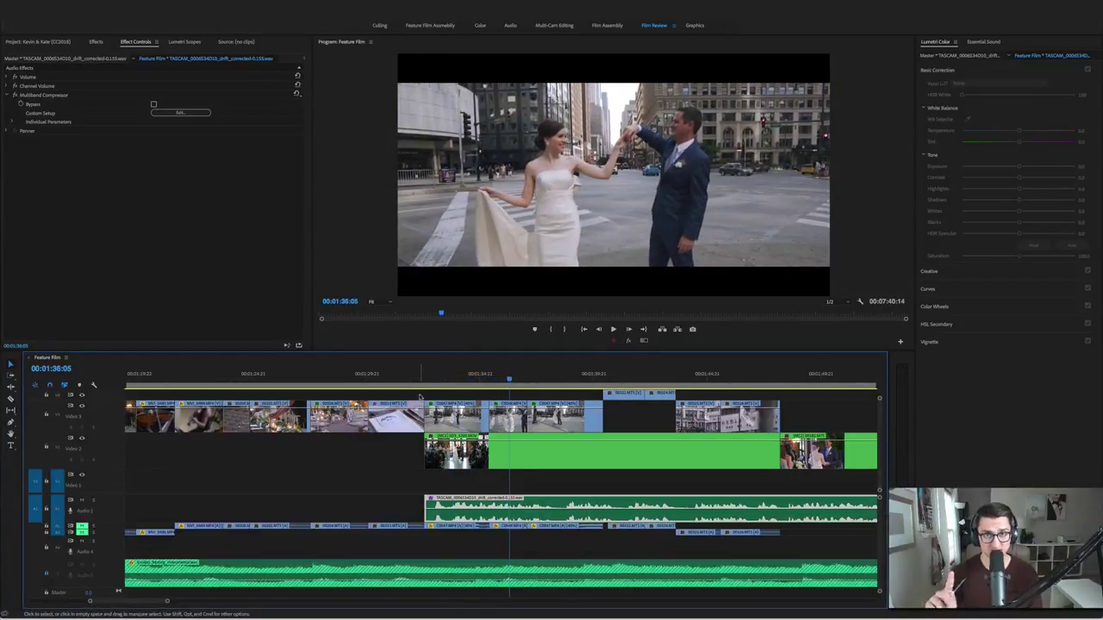
{"action": "left_click", "coordinate": [448, 374]}
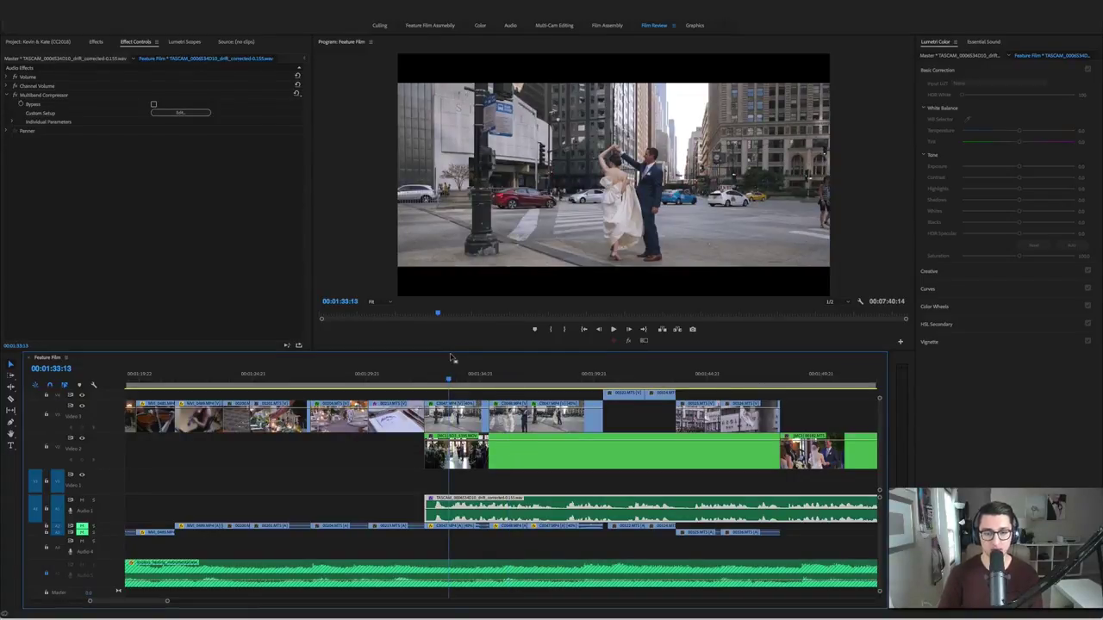
{"action": "left_click", "coordinate": [503, 383]}
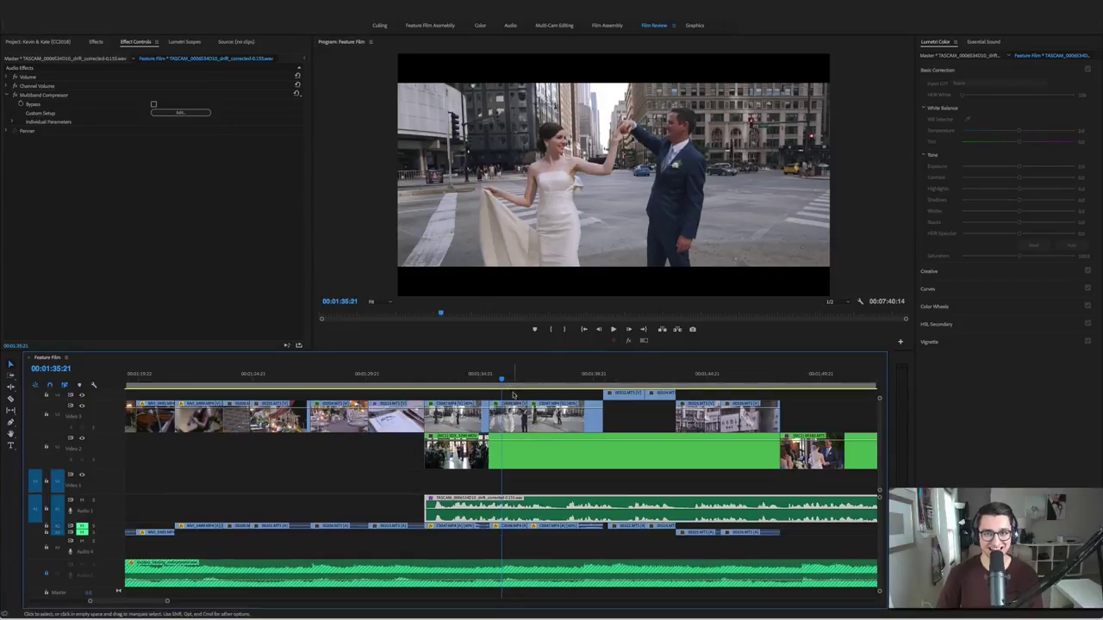
Play from 00:01:35:21 through the couple's kiss to the elevated train shot at 00:01:42:23, pausing at 00:01:38:23
{"action": "key", "text": "space"}
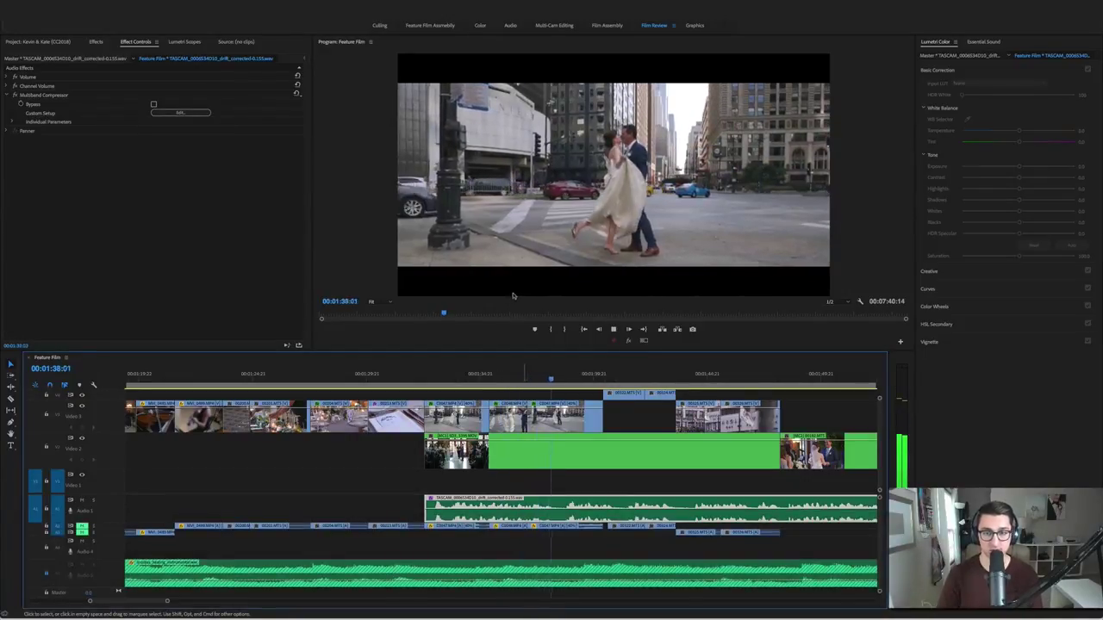
{"action": "key", "text": "space"}
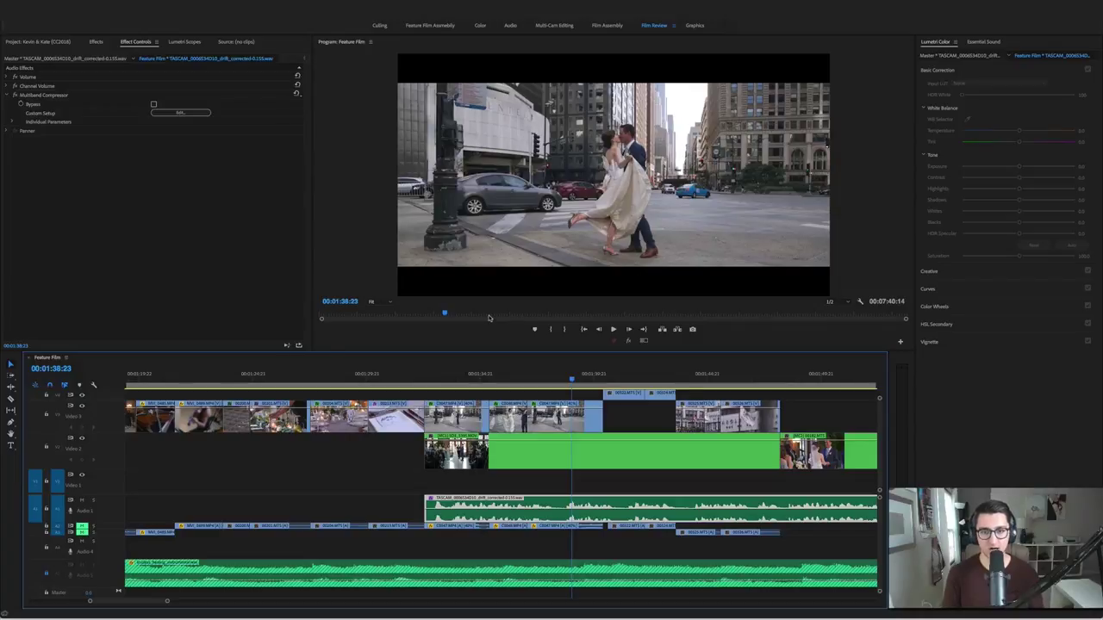
{"action": "key", "text": "space"}
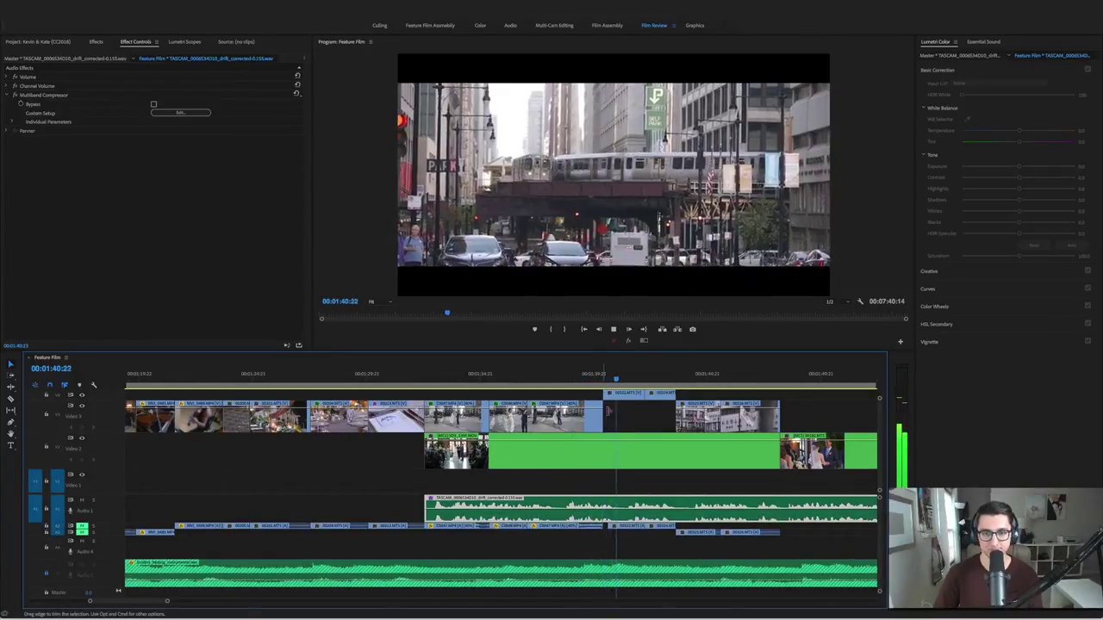
{"action": "key", "text": "space"}
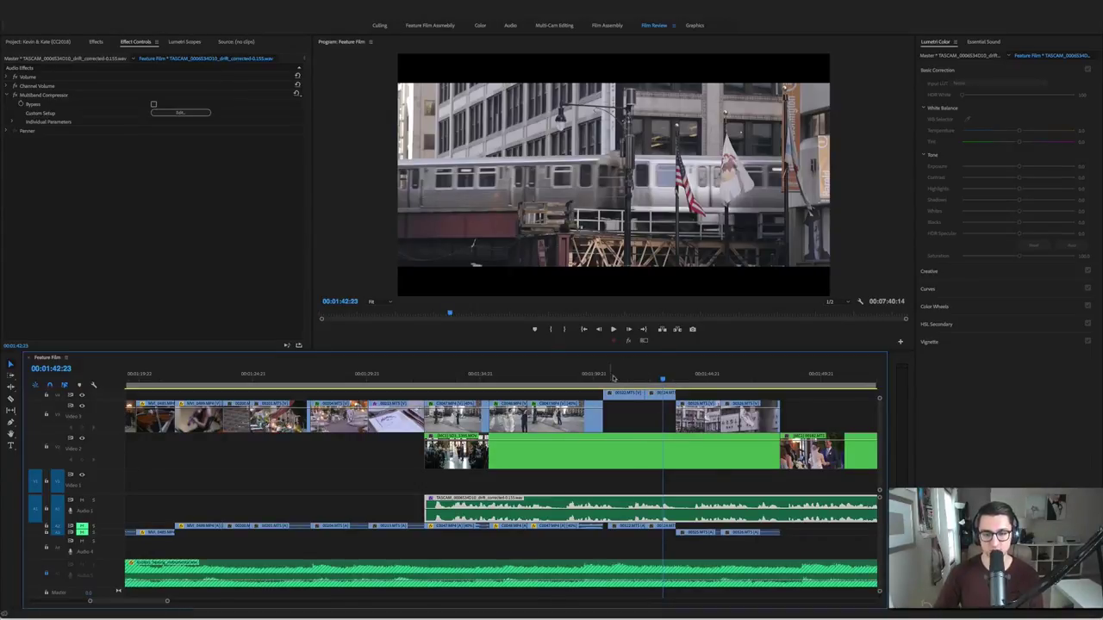
Replay the elevated train shots through to the library building flags at 00:01:44:18
{"action": "left_click", "coordinate": [617, 377]}
{"action": "key", "text": "space"}
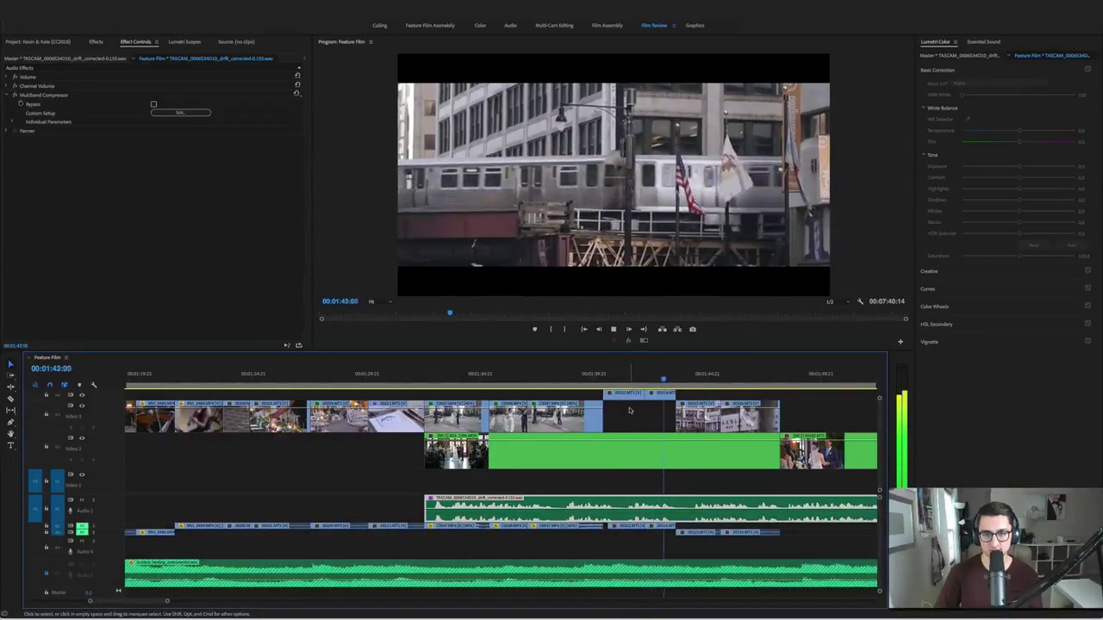
{"action": "key", "text": "space"}
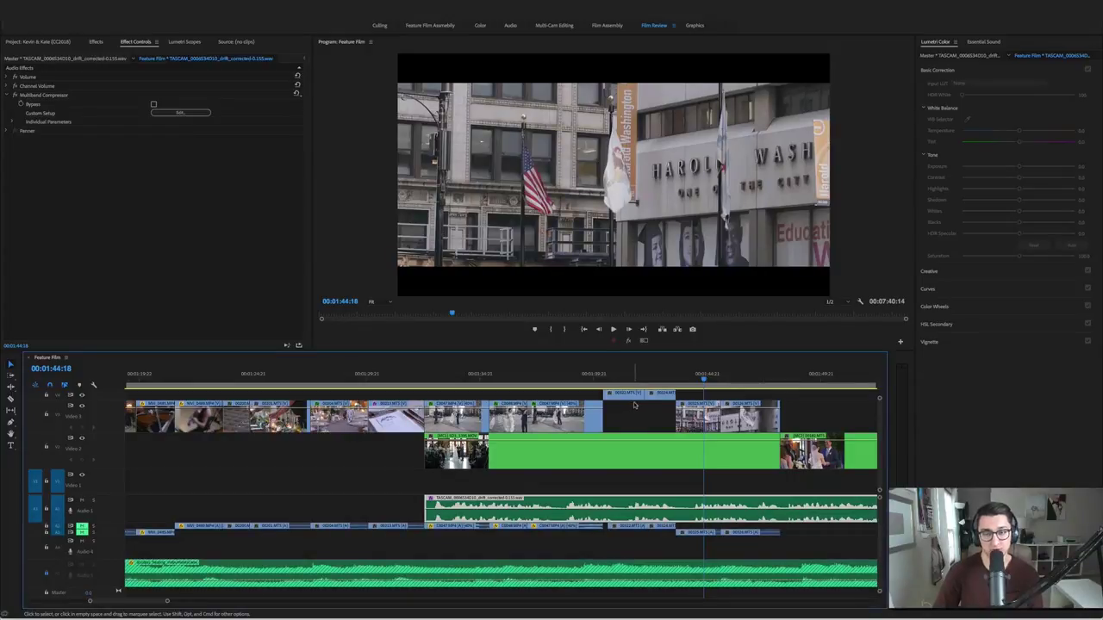
Return to the kiss shot at 00:01:38:09, then play from 00:01:39:23 to the Illinois flag shot at 00:01:47:15
{"action": "left_click_drag", "start_coordinate": [569, 380], "coordinate": [558, 379]}
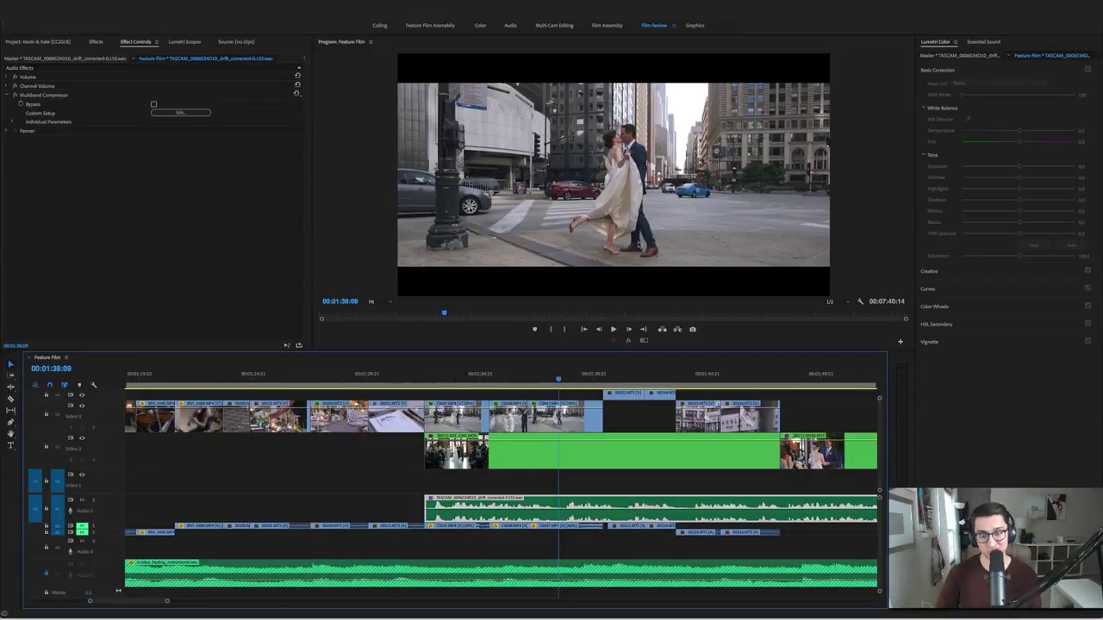
{"action": "left_click", "coordinate": [595, 377]}
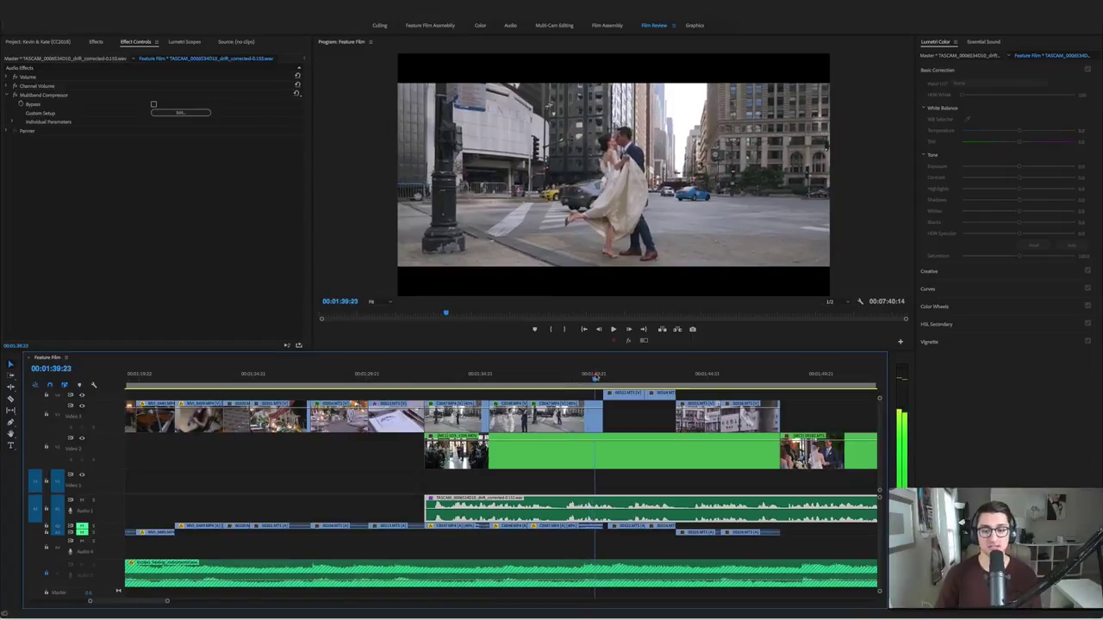
{"action": "key", "text": "space"}
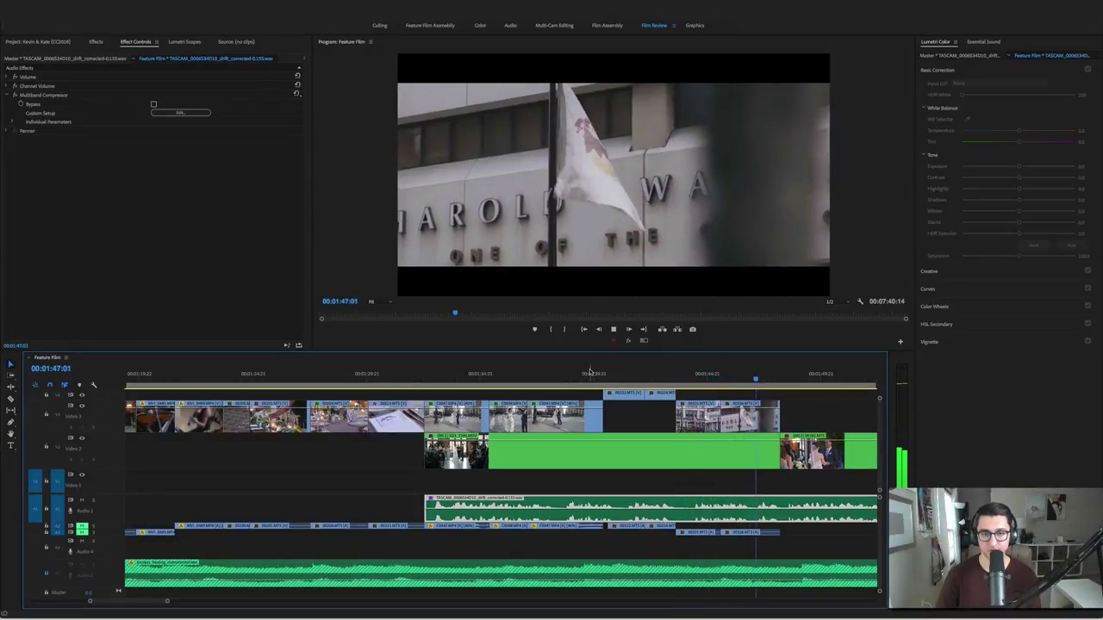
{"action": "key", "text": "space"}
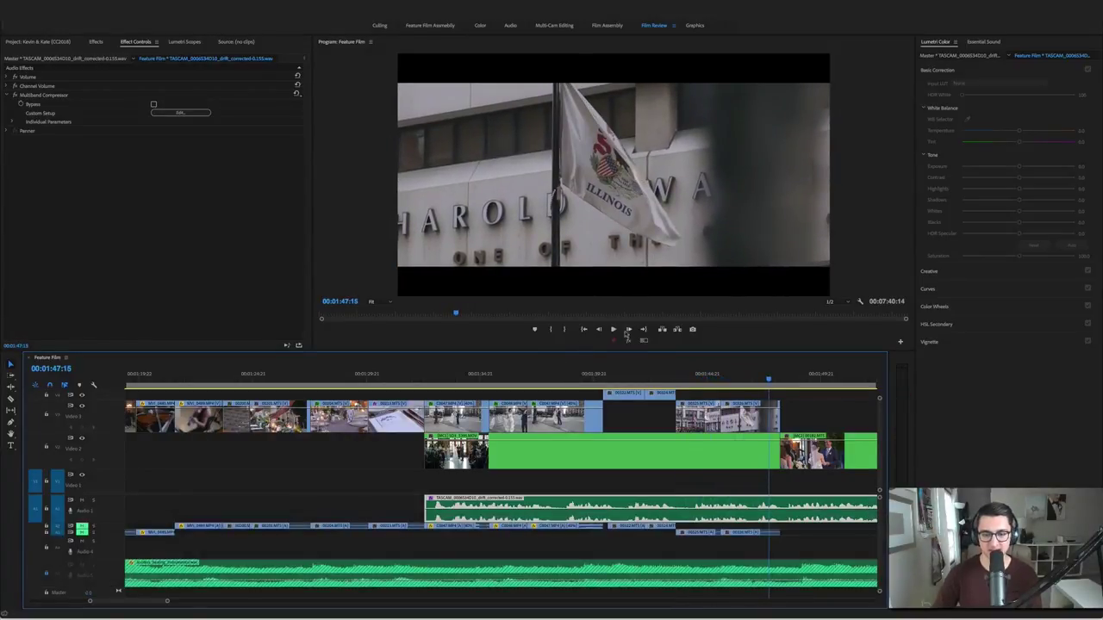
Return to the elevated train shots and scrub to the frame at 00:01:43:03
{"action": "scroll", "coordinate": [633, 415], "scroll_direction": "right", "scroll_amount": 5}
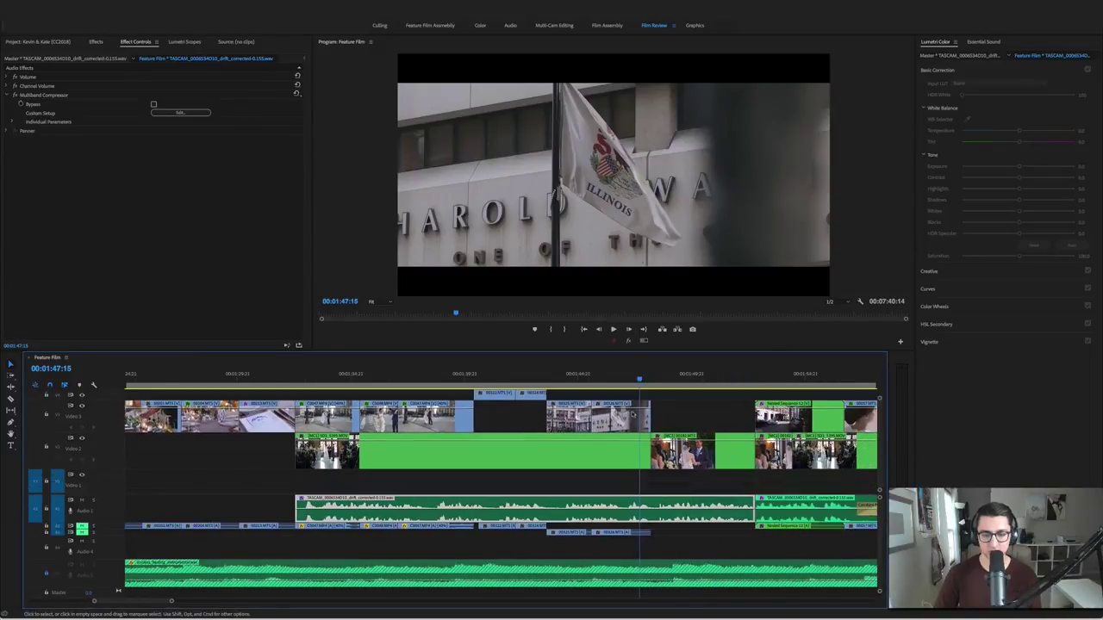
{"action": "scroll", "coordinate": [635, 415], "scroll_direction": "right", "scroll_amount": 3}
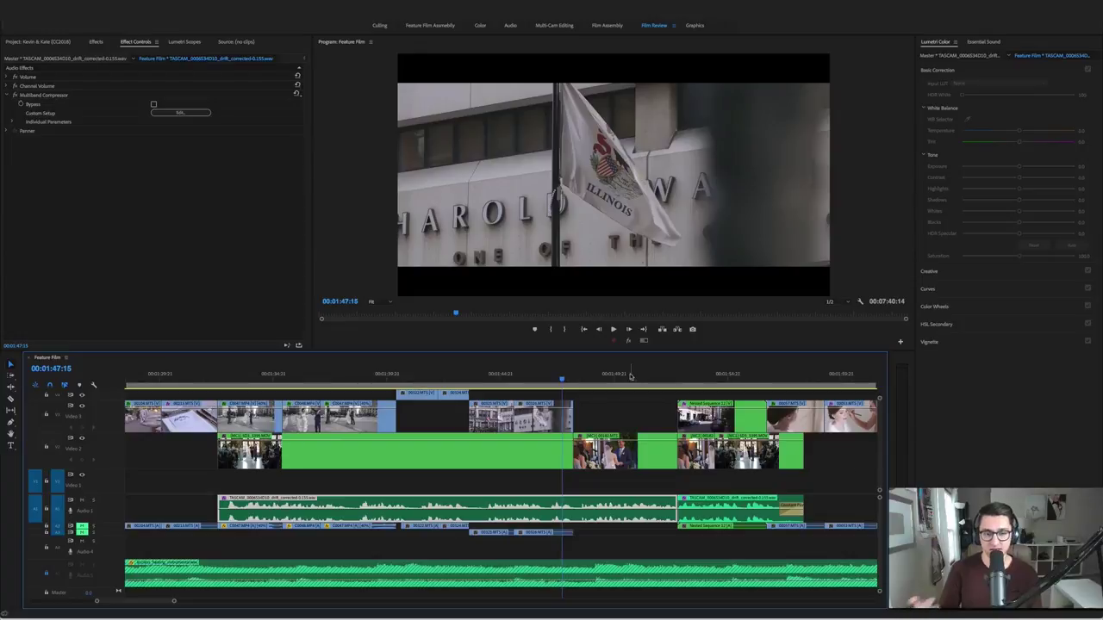
{"action": "left_click_drag", "start_coordinate": [401, 379], "coordinate": [457, 378]}
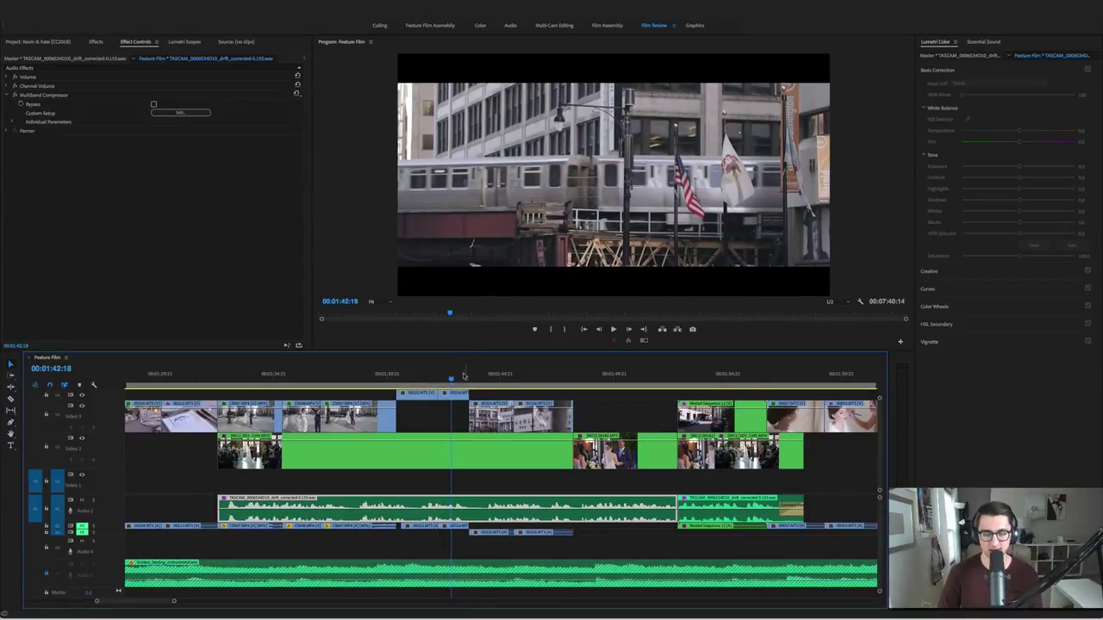
{"action": "mouse_move", "coordinate": [450, 380]}
{"action": "left_mouse_down"}
{"action": "mouse_move", "coordinate": [439, 380]}
{"action": "mouse_move", "coordinate": [459, 381]}
{"action": "left_mouse_up"}
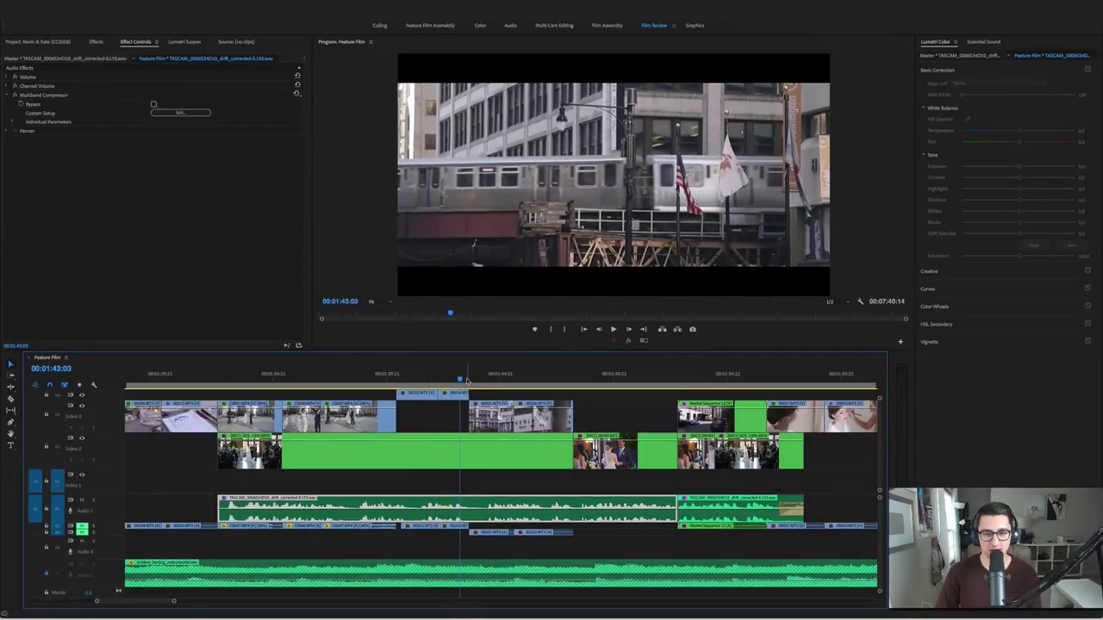
Select the train clip 00024.MTS and compare the frame at 00:01:43:03 with all effects bypassed and active
{"action": "left_click", "coordinate": [615, 327]}
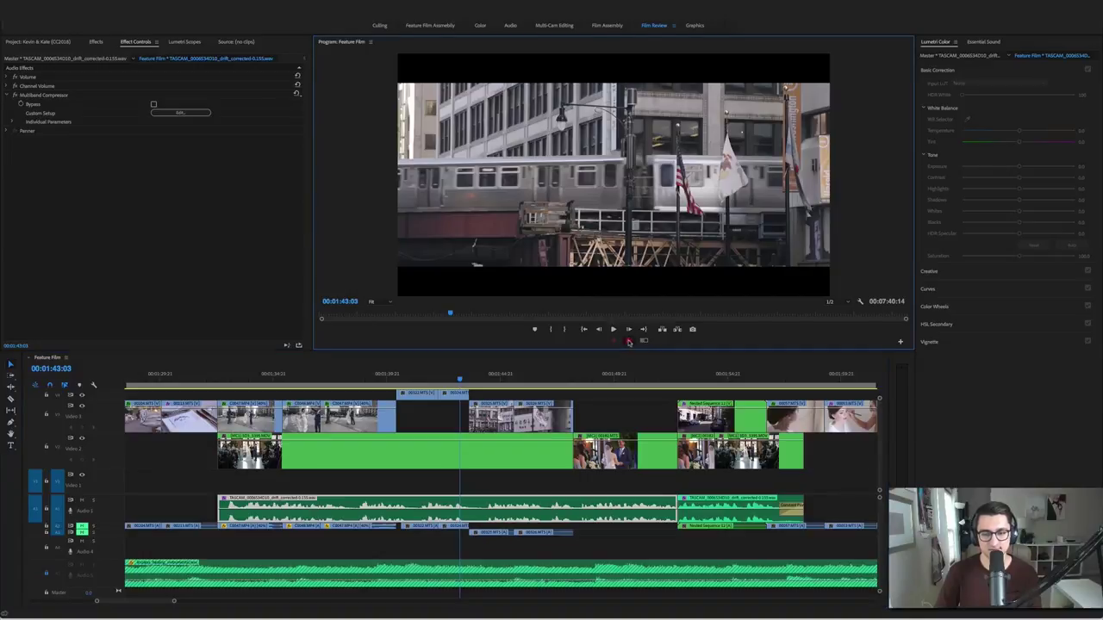
{"action": "left_click", "coordinate": [461, 393]}
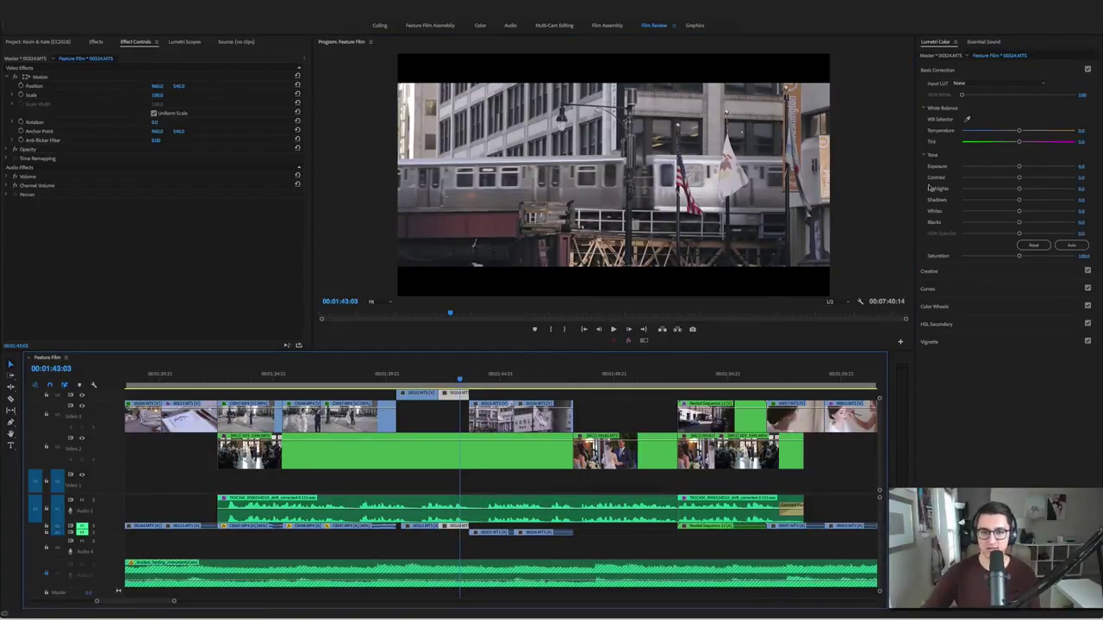
{"action": "left_click", "coordinate": [628, 341]}
{"action": "left_click", "coordinate": [628, 340]}
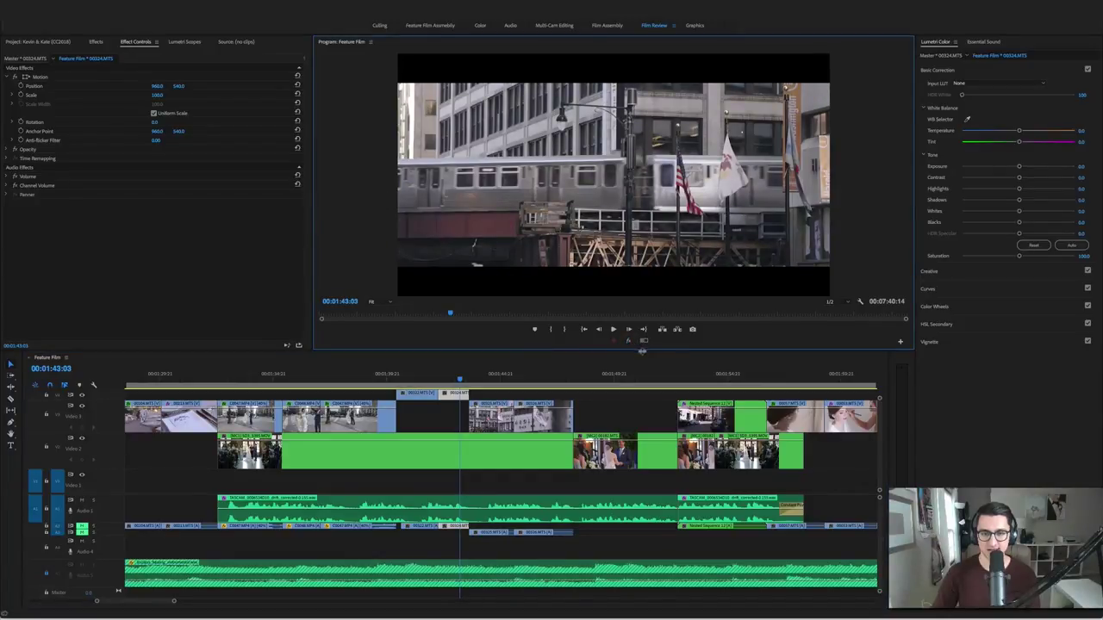
Play from 00:01:43:03 through the ceremony shot into the hotel exterior, pausing at 00:01:49:05 on the way
{"action": "key", "text": "space"}
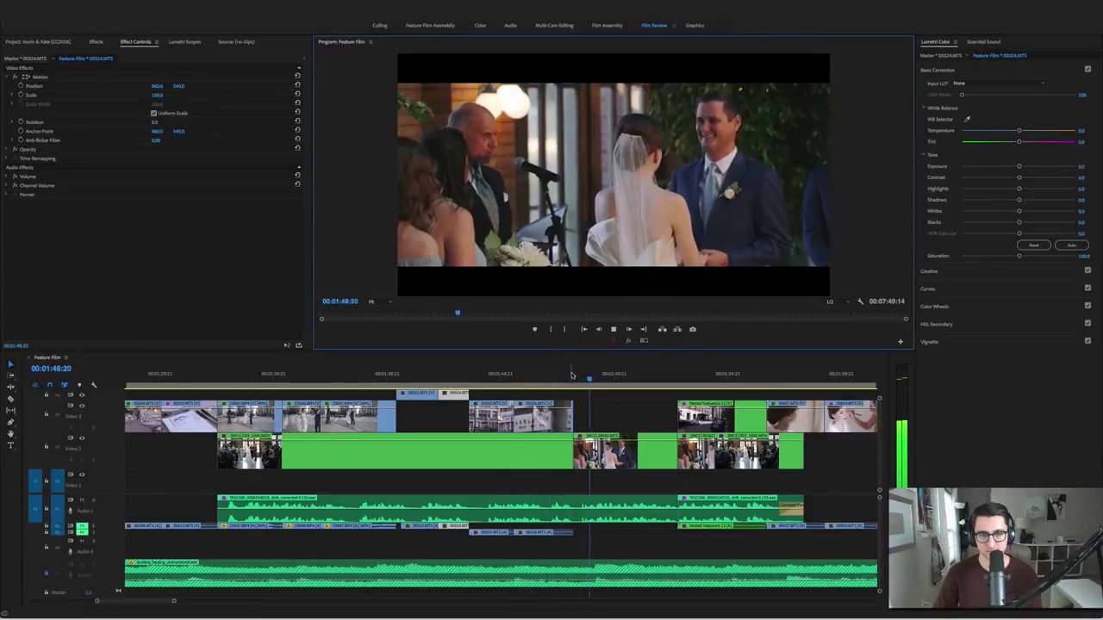
{"action": "key", "text": "space"}
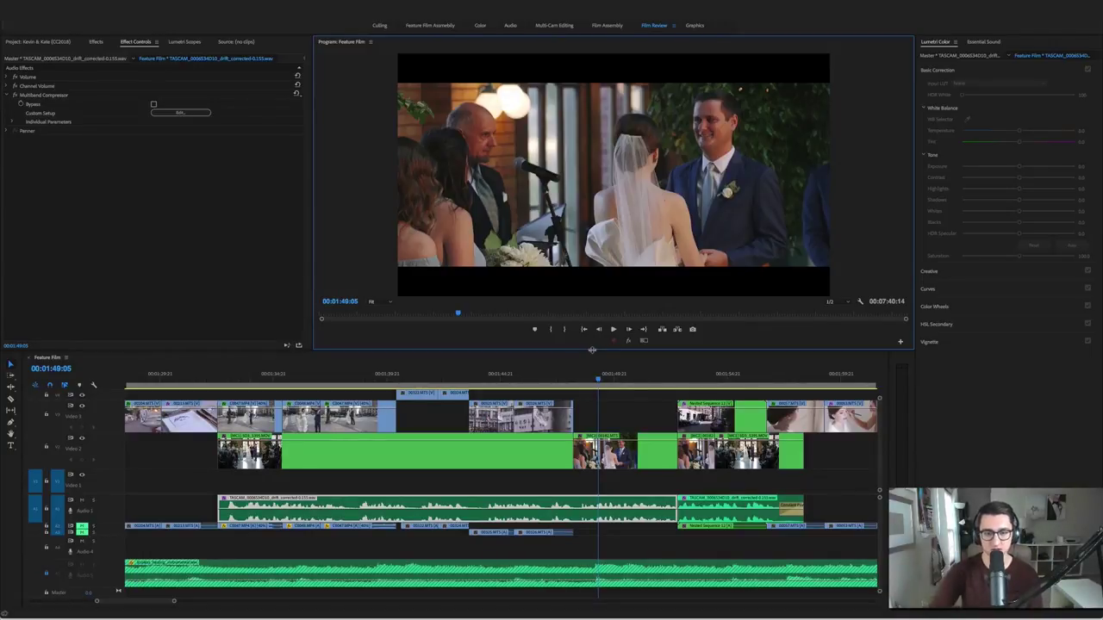
{"action": "key", "text": "space"}
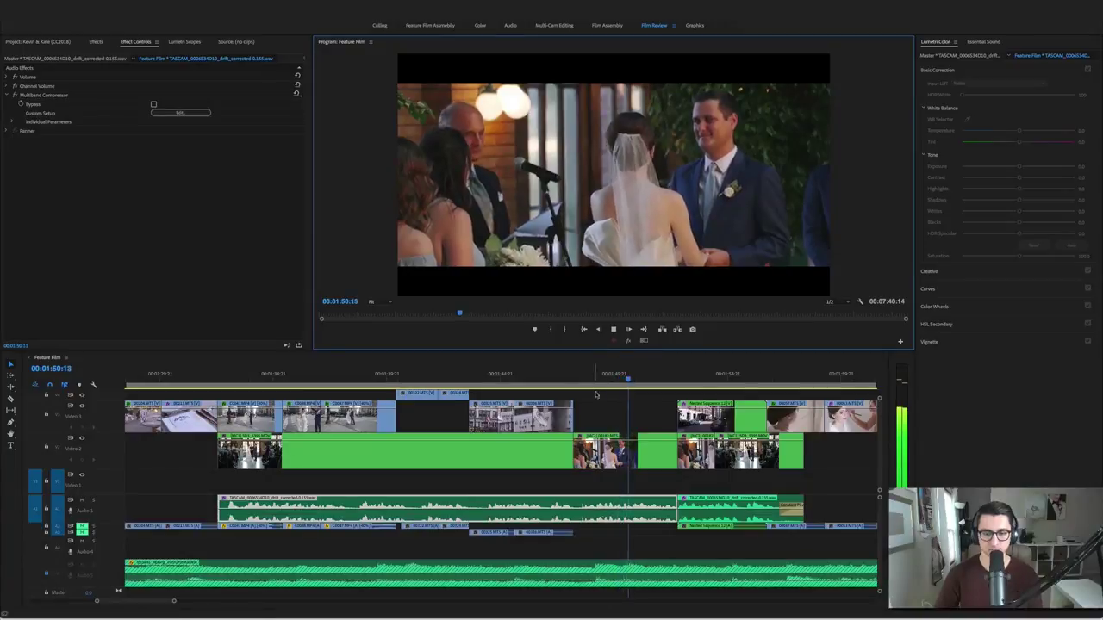
{"action": "scroll", "coordinate": [595, 394], "scroll_direction": "right", "scroll_amount": 5}
{"action": "scroll", "coordinate": [592, 411], "scroll_direction": "up", "scroll_amount": 2}
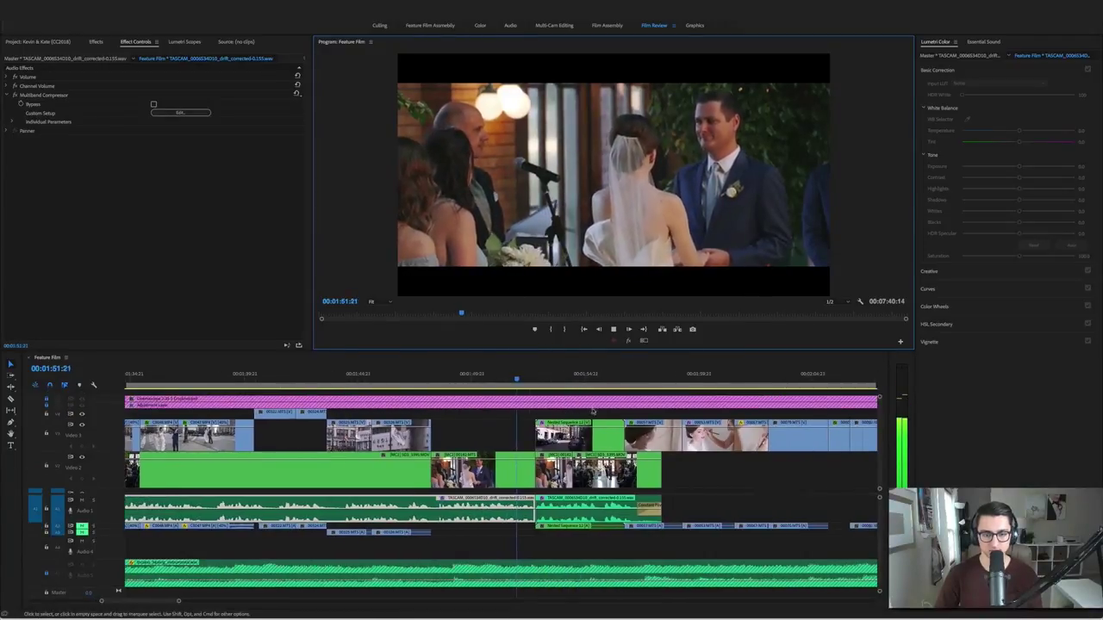
{"action": "scroll", "coordinate": [593, 411], "scroll_direction": "down", "scroll_amount": 2}
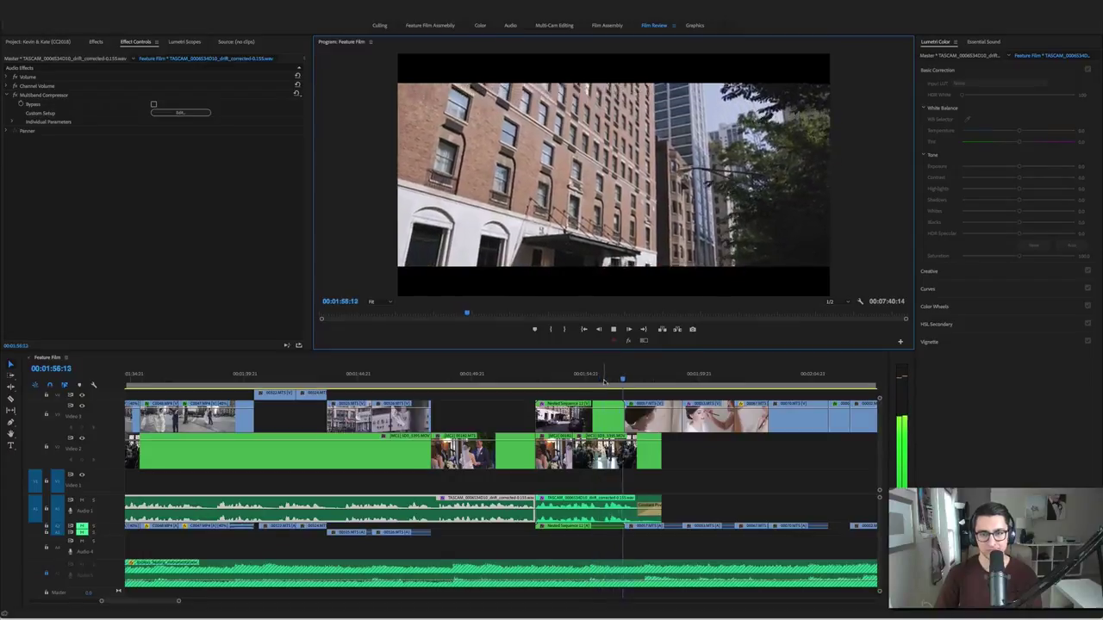
{"action": "key", "text": "space"}
Return to the start of the hotel exterior shot at 00:01:52:17 and compare it with effects bypassed and active
{"action": "left_click", "coordinate": [552, 378]}
{"action": "key", "text": "super+s"}
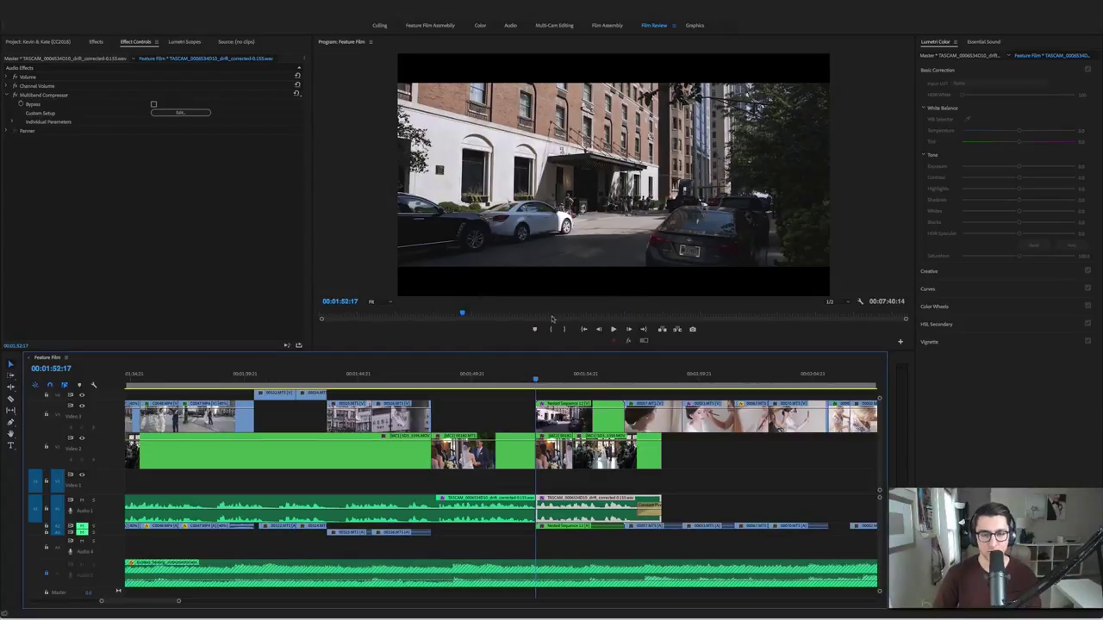
{"action": "left_click", "coordinate": [628, 341]}
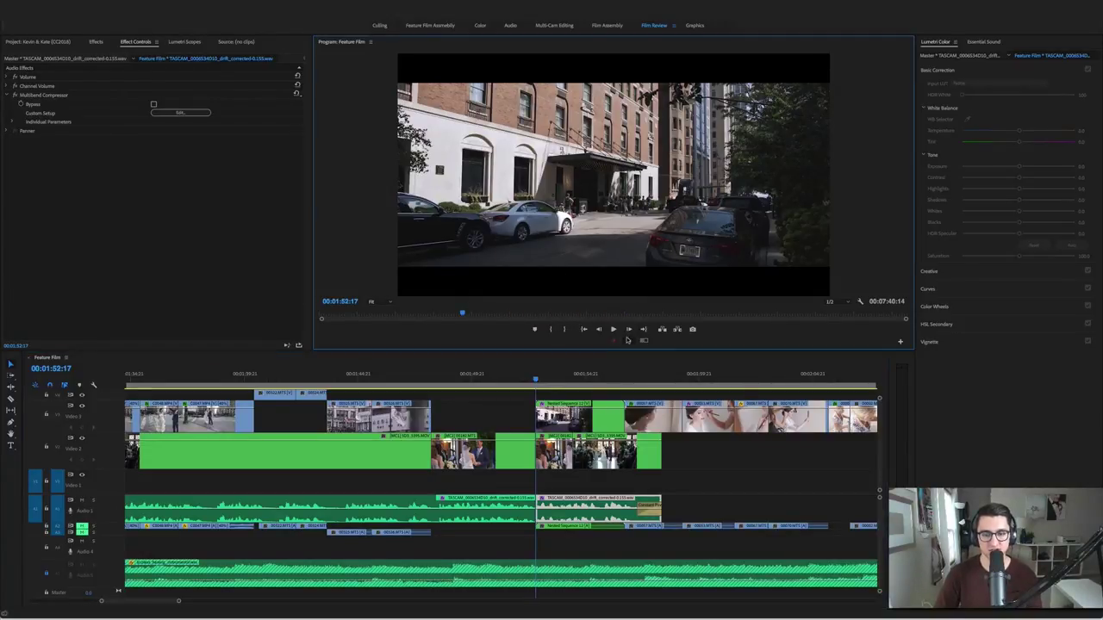
{"action": "left_click", "coordinate": [628, 341]}
{"action": "left_click", "coordinate": [628, 341]}
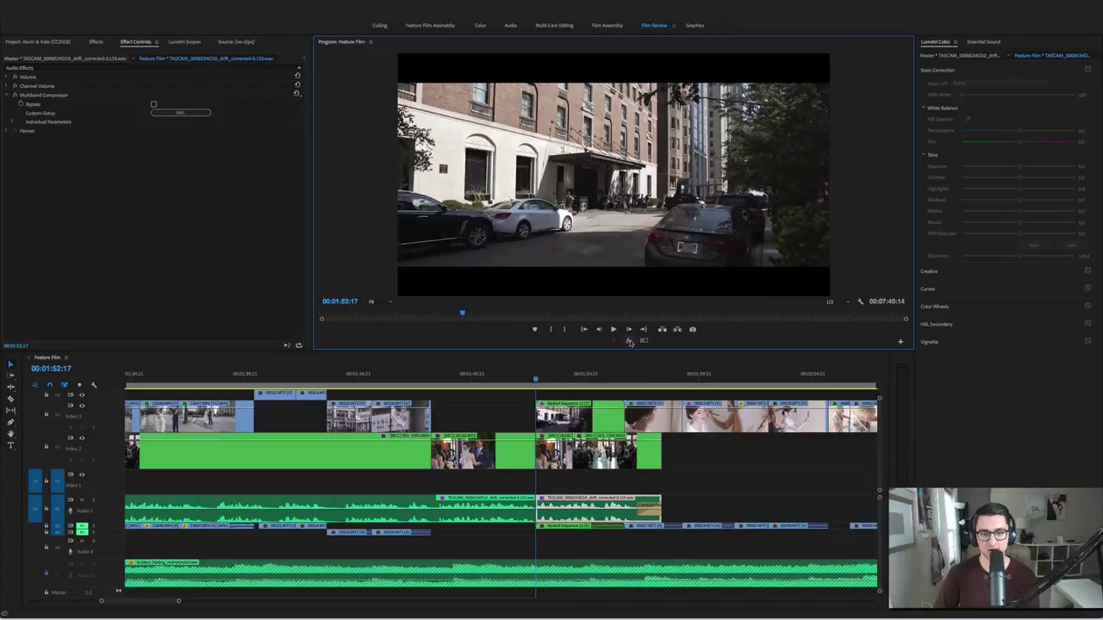
{"action": "left_click", "coordinate": [628, 341]}
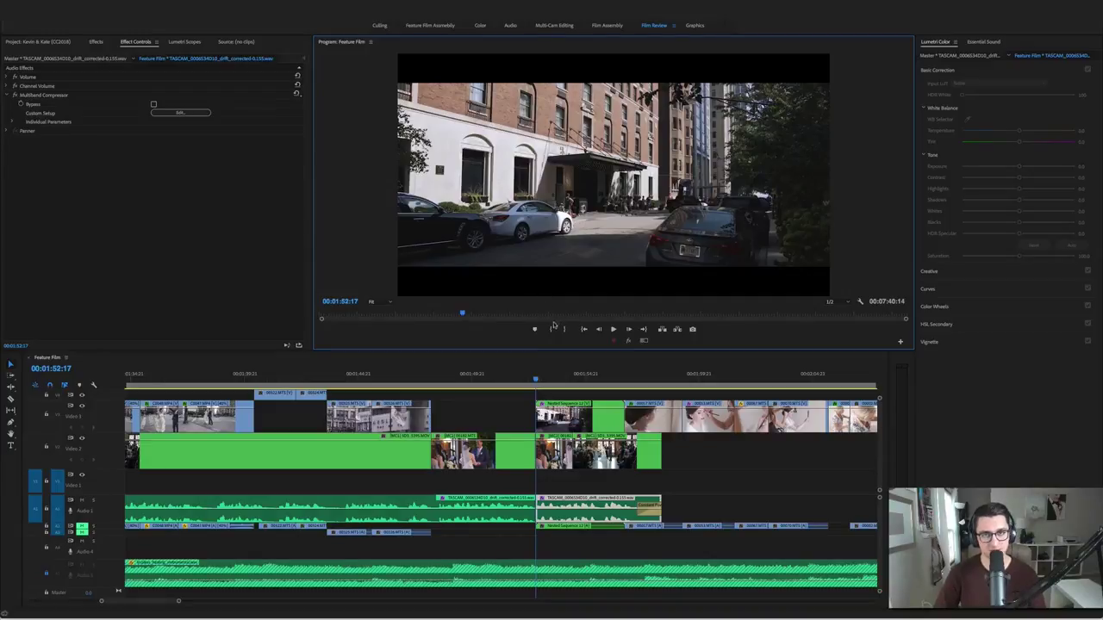
Scrub the hotel exterior shot to 00:01:53:17 and play on to the bride's profile shot at 00:01:58:11
{"action": "left_click", "coordinate": [539, 380]}
{"action": "left_click_drag", "start_coordinate": [539, 380], "coordinate": [551, 381]}
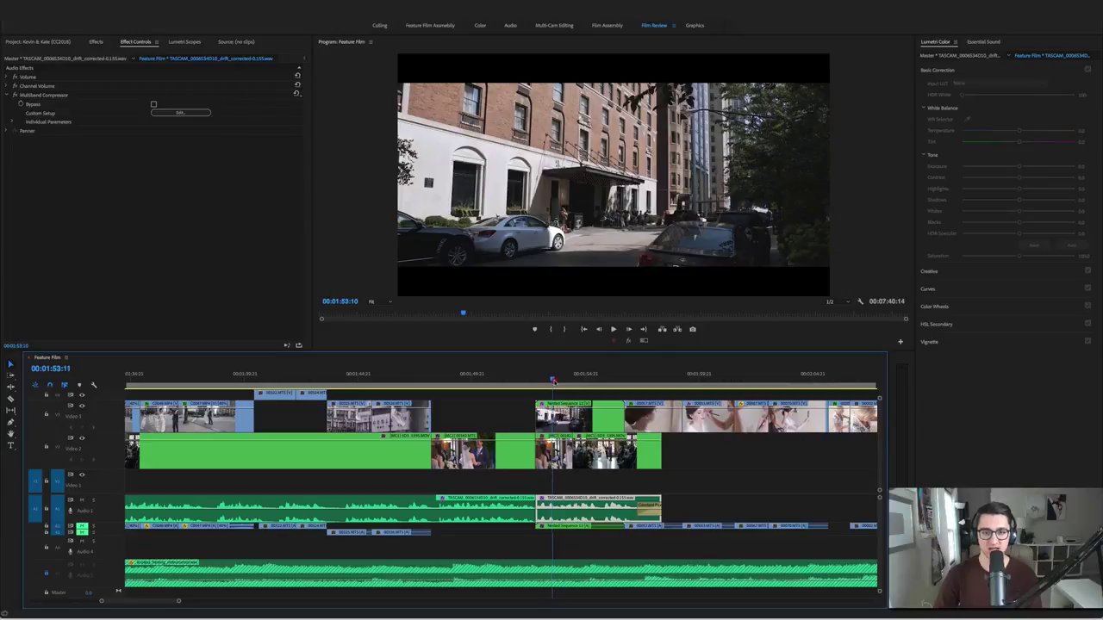
{"action": "left_click_drag", "start_coordinate": [552, 380], "coordinate": [560, 380]}
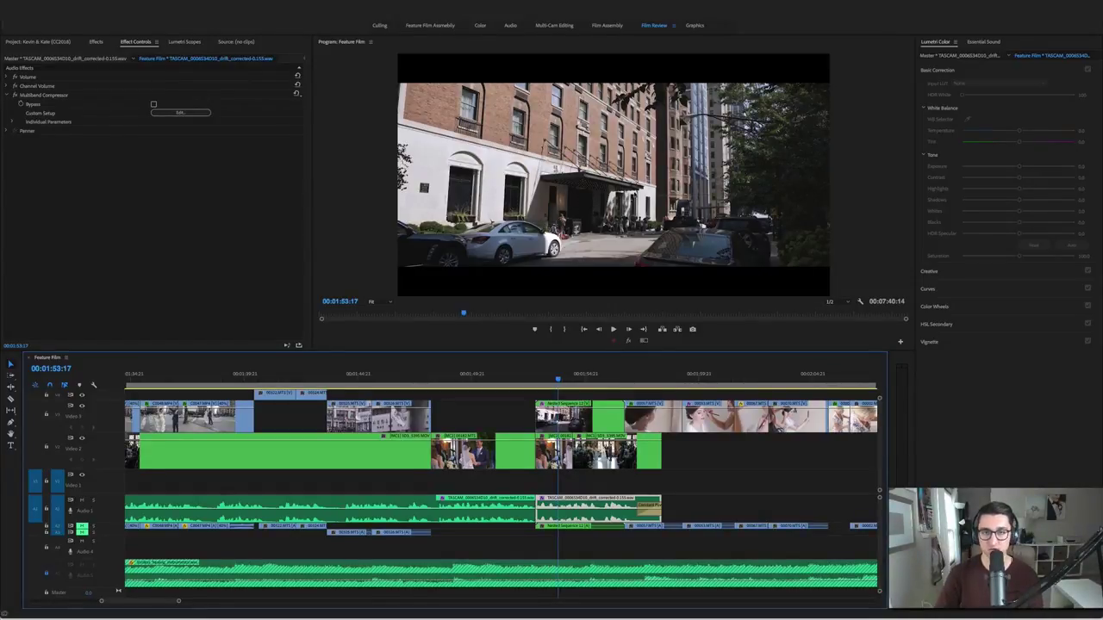
{"action": "key", "text": "space"}
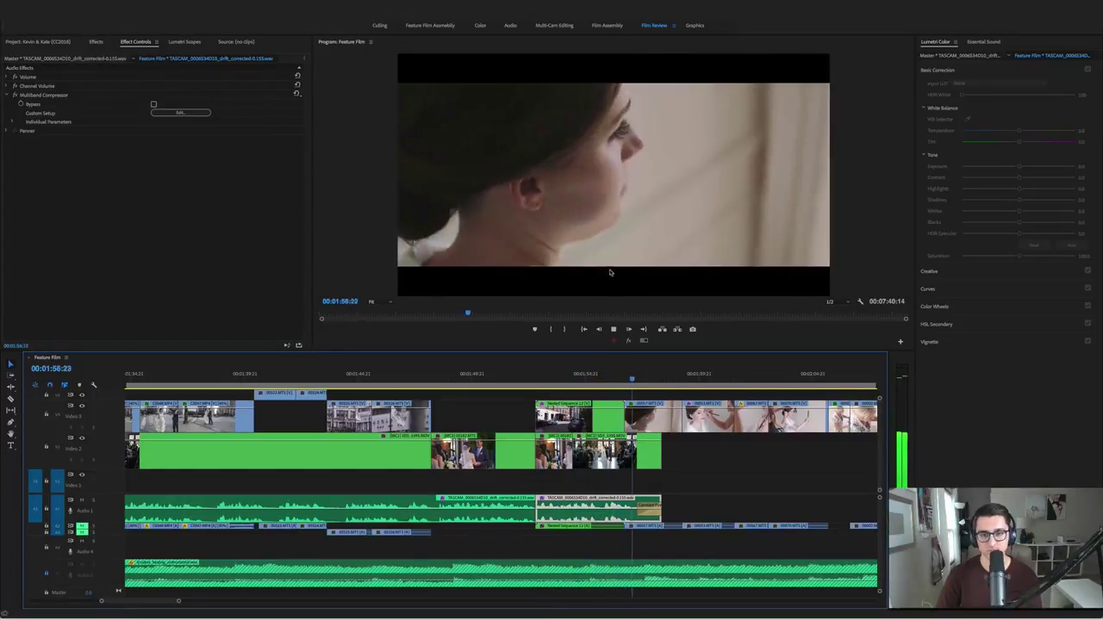
{"action": "key", "text": "space"}
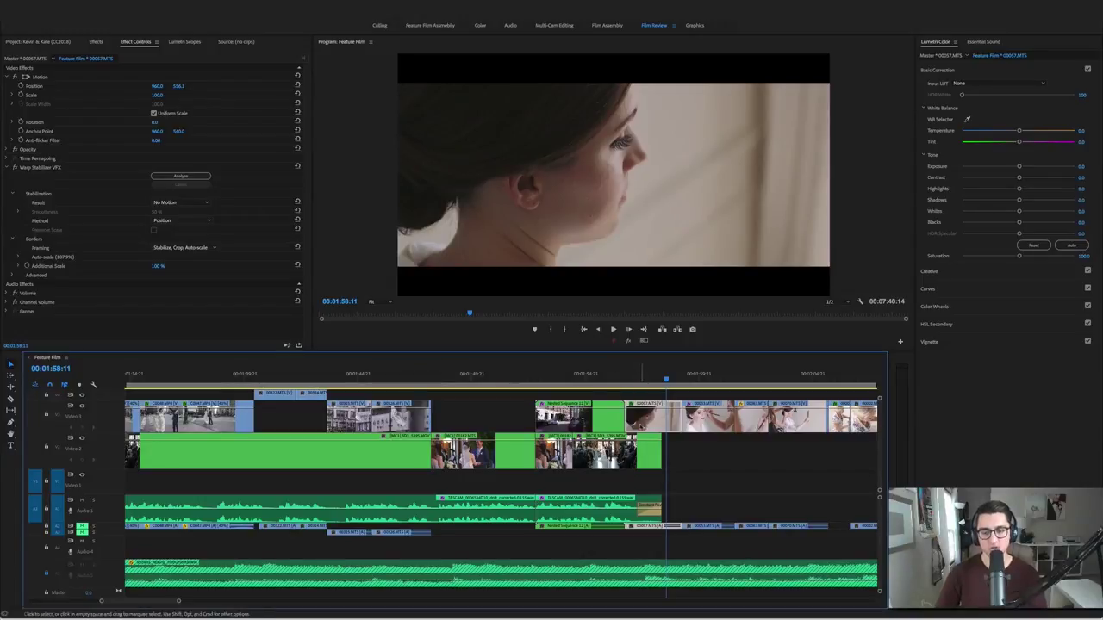
Revisit the ceremony shot at 00:01:51:14 with its TASCAM audio clip, then return to the bride's profile at 00:01:57:12
{"action": "scroll", "coordinate": [638, 437], "scroll_direction": "right", "scroll_amount": 5}
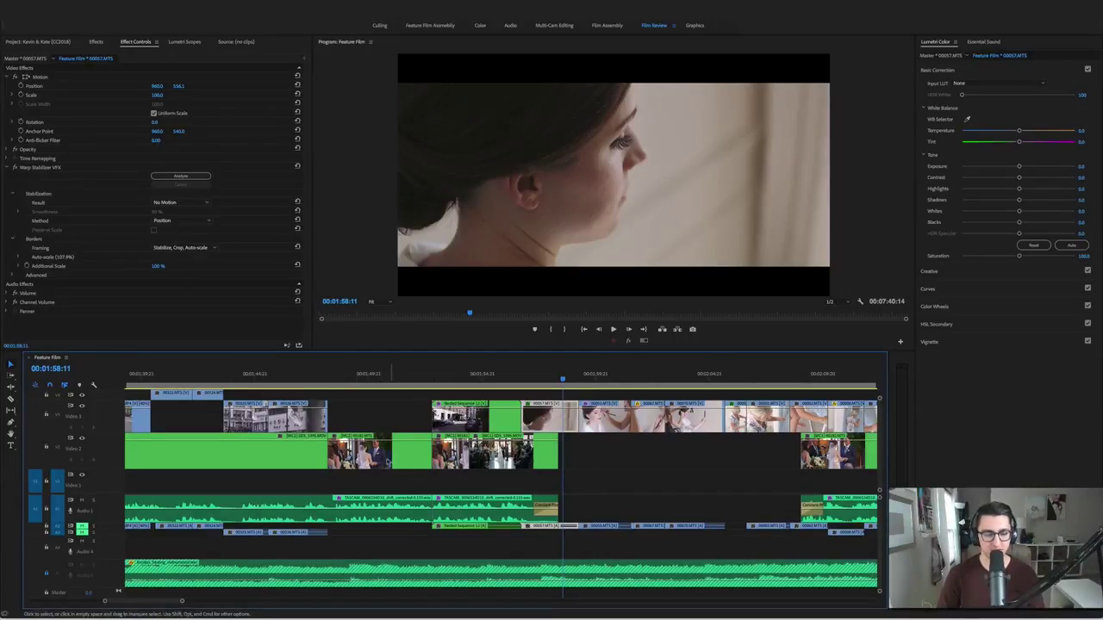
{"action": "left_click", "coordinate": [407, 382]}
{"action": "left_click", "coordinate": [410, 502]}
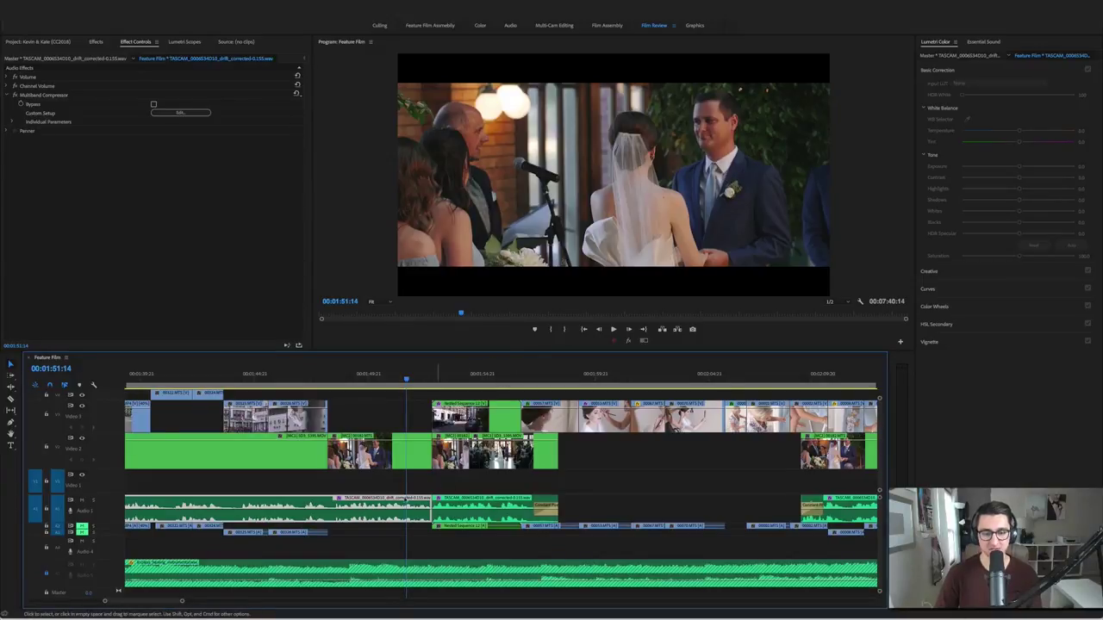
{"action": "left_click", "coordinate": [437, 493]}
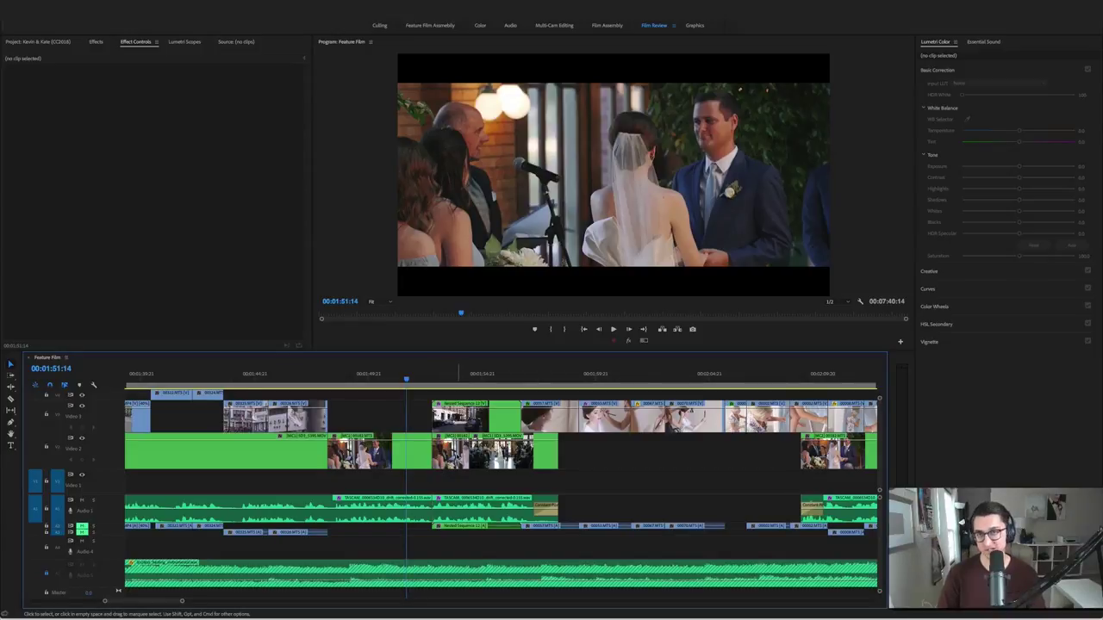
{"action": "left_click", "coordinate": [514, 380]}
{"action": "left_click", "coordinate": [541, 380]}
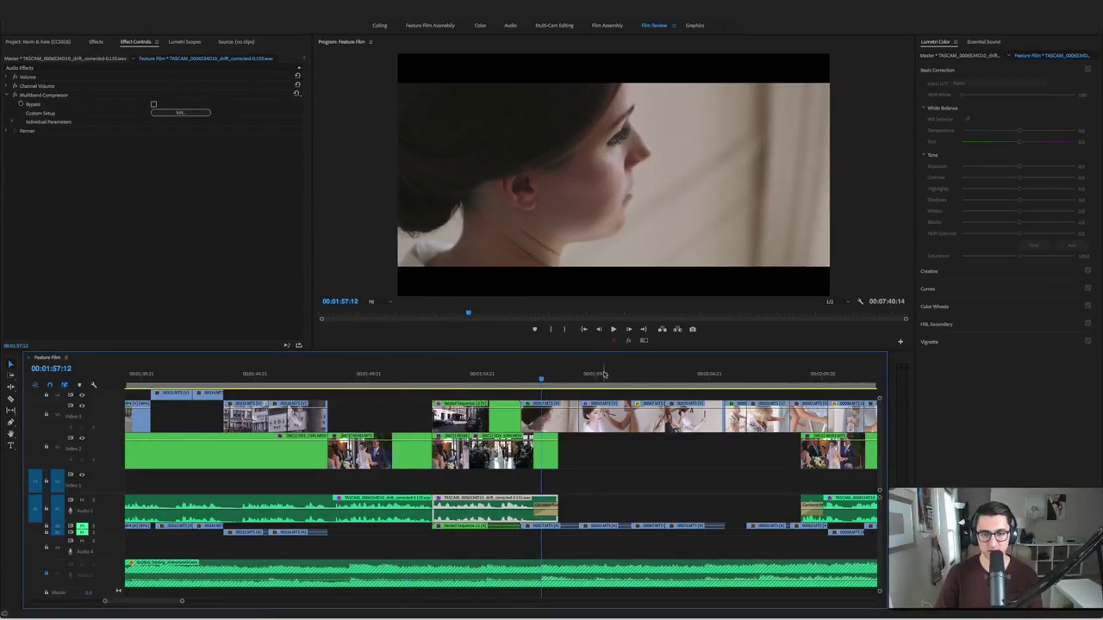
Look over the bridal preparation clips and compare the profile shot at 00:01:57:12 with all effects bypassed and active
{"action": "scroll", "coordinate": [586, 443], "scroll_direction": "right", "scroll_amount": 5}
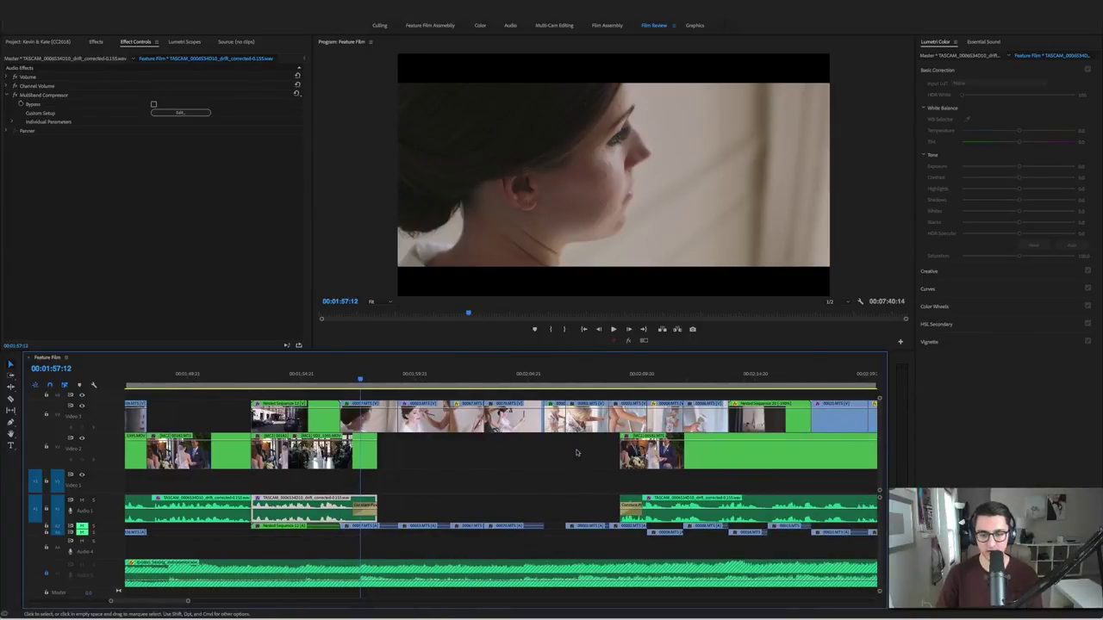
{"action": "scroll", "coordinate": [562, 462], "scroll_direction": "left", "scroll_amount": 3}
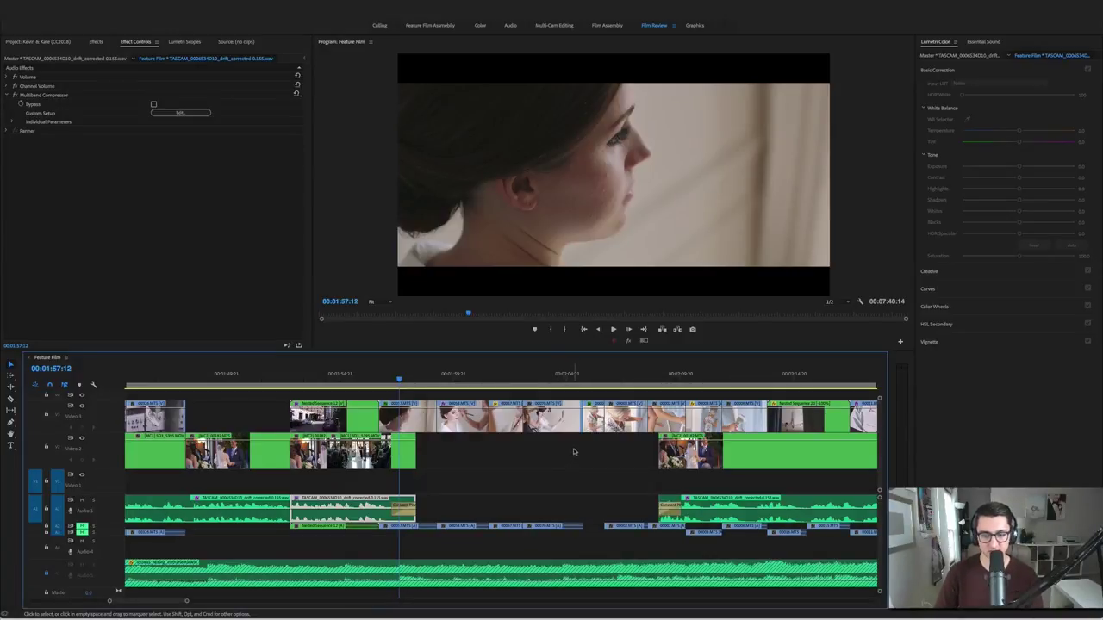
{"action": "left_click", "coordinate": [627, 342]}
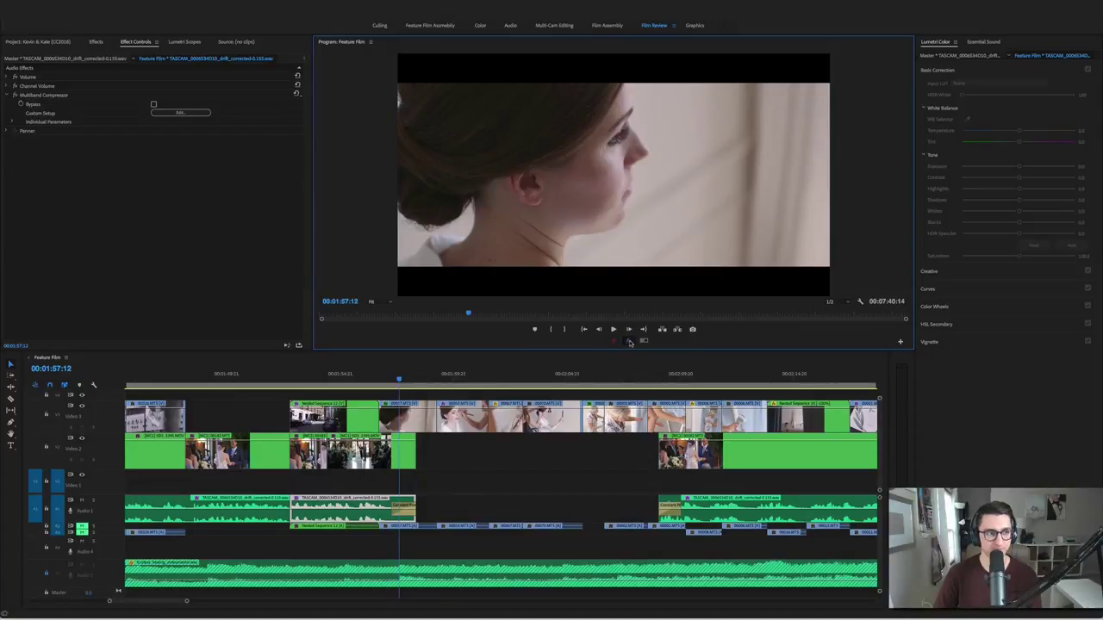
{"action": "left_click", "coordinate": [628, 342]}
Turn off the Warp Stabilizer VFX effect on the bride's profile clip 00057.MTS
{"action": "left_click", "coordinate": [420, 419]}
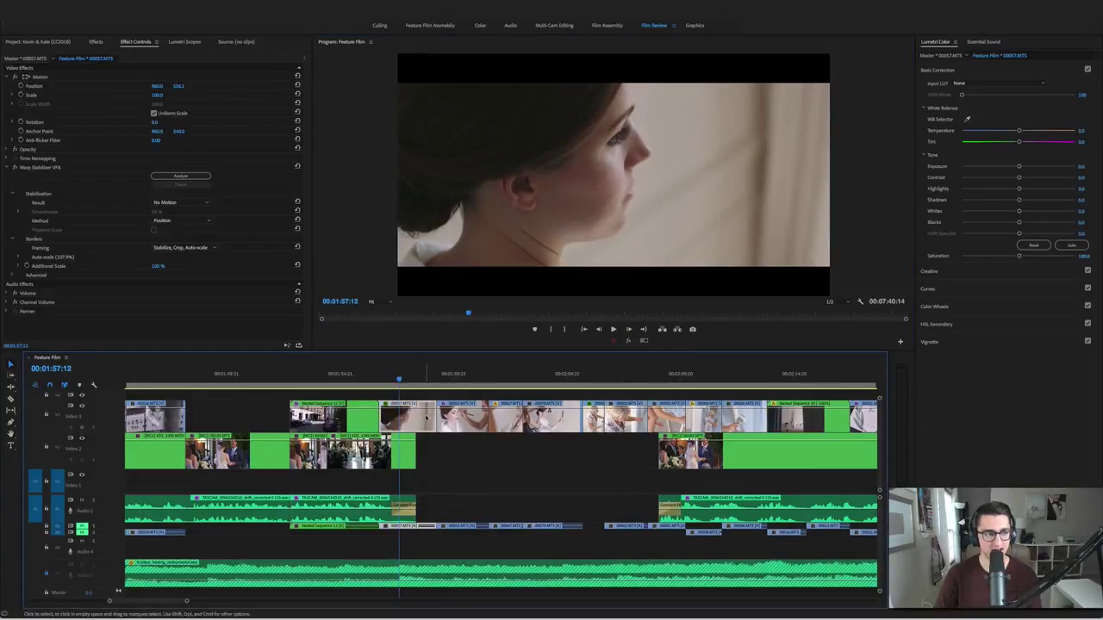
{"action": "left_click", "coordinate": [14, 168]}
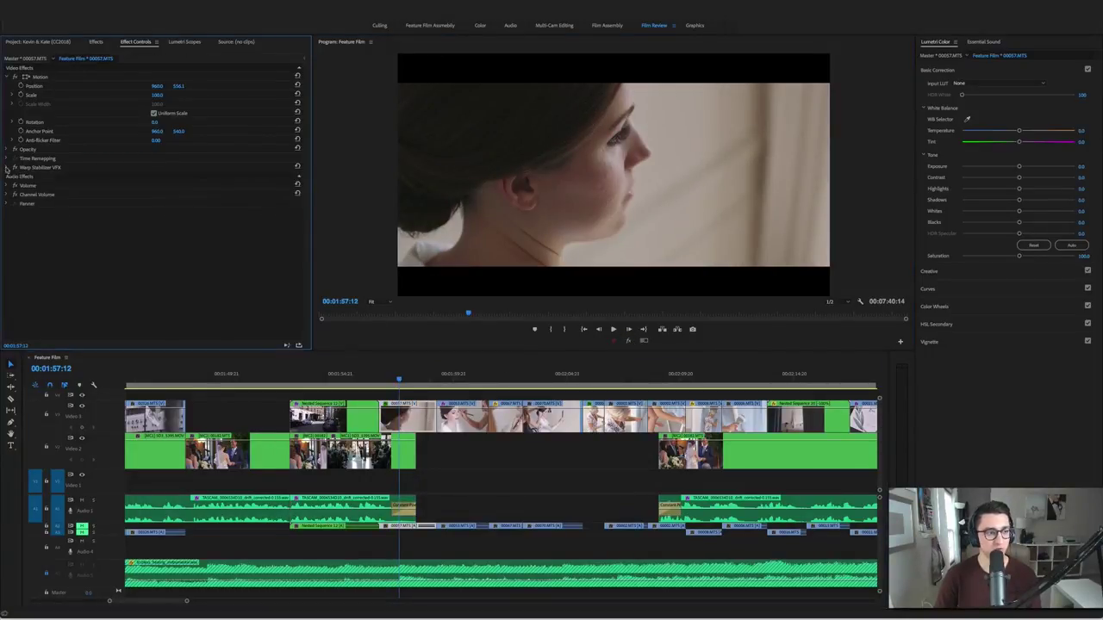
{"action": "left_click", "coordinate": [14, 168]}
{"action": "left_click", "coordinate": [41, 169]}
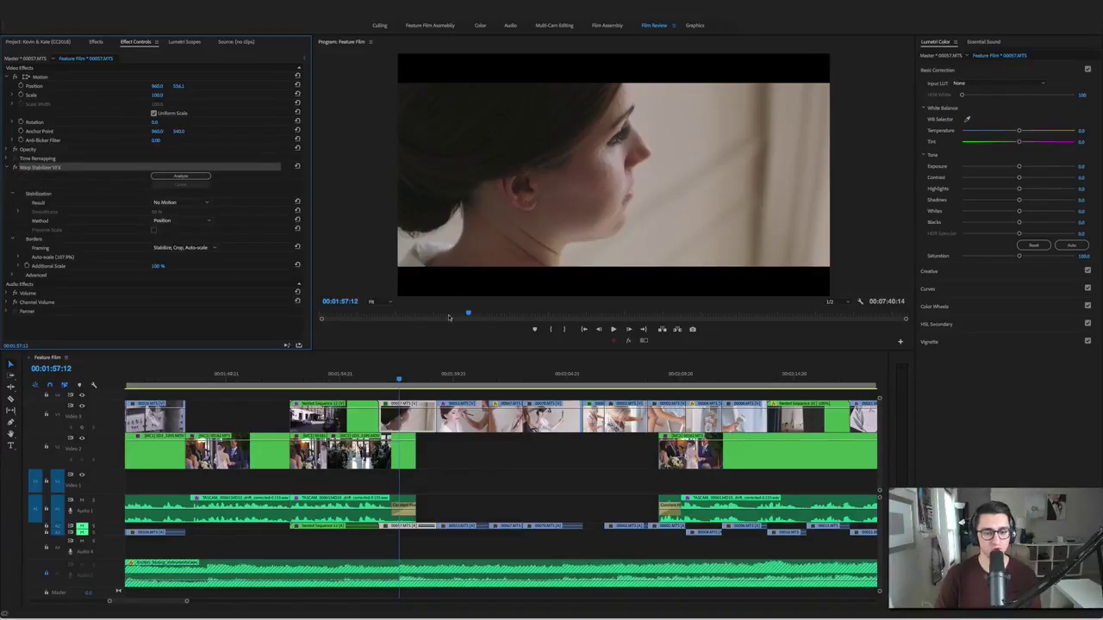
{"action": "left_click", "coordinate": [14, 168]}
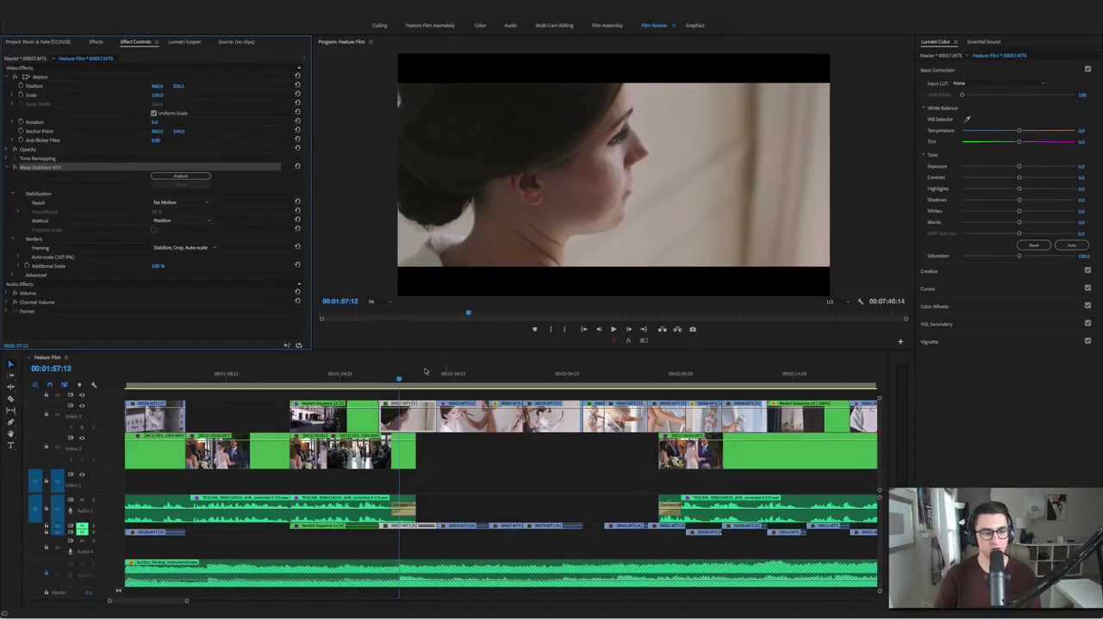
Play the unstabilized profile shot through to the makeup shot at 00:01:59:05, then scrub back to 00:01:57:17
{"action": "left_click", "coordinate": [400, 379]}
{"action": "key", "text": "space"}
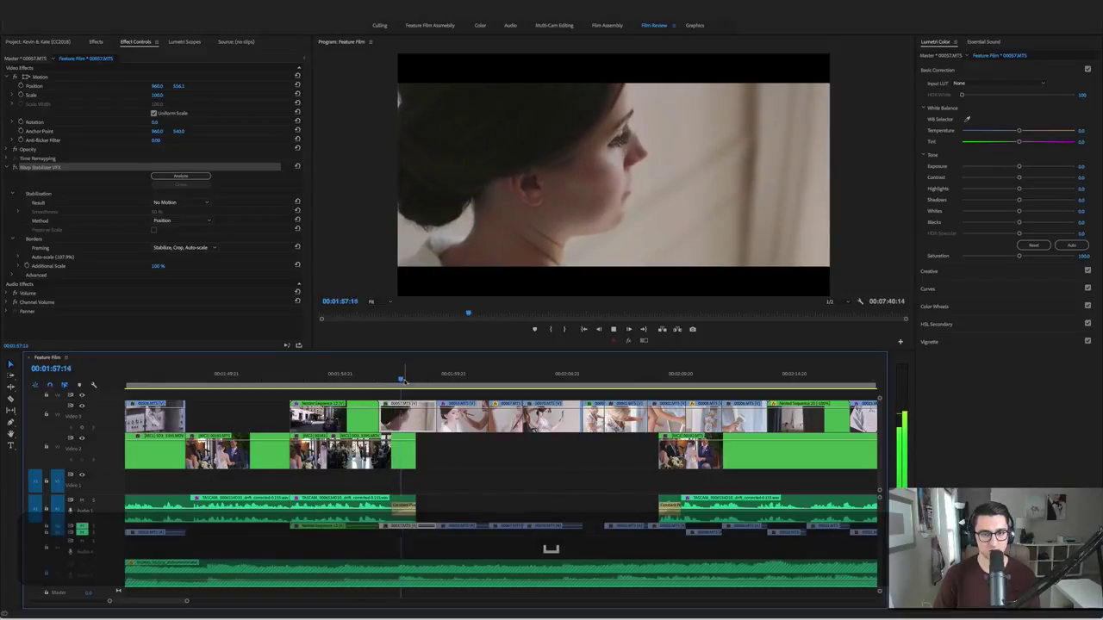
{"action": "key", "text": "space"}
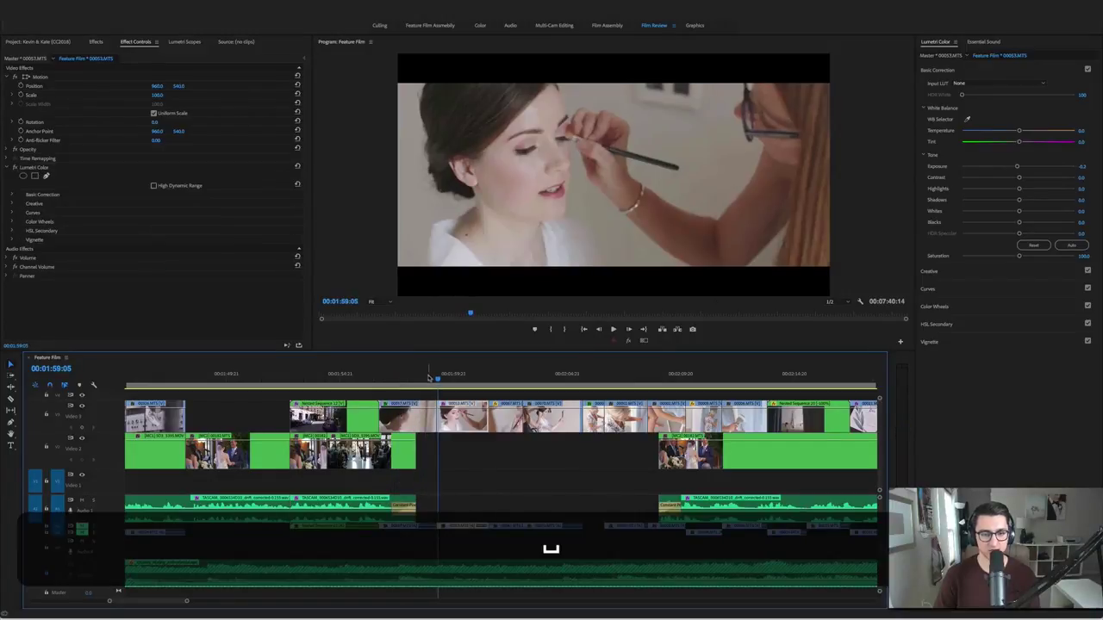
{"action": "left_click", "coordinate": [428, 378]}
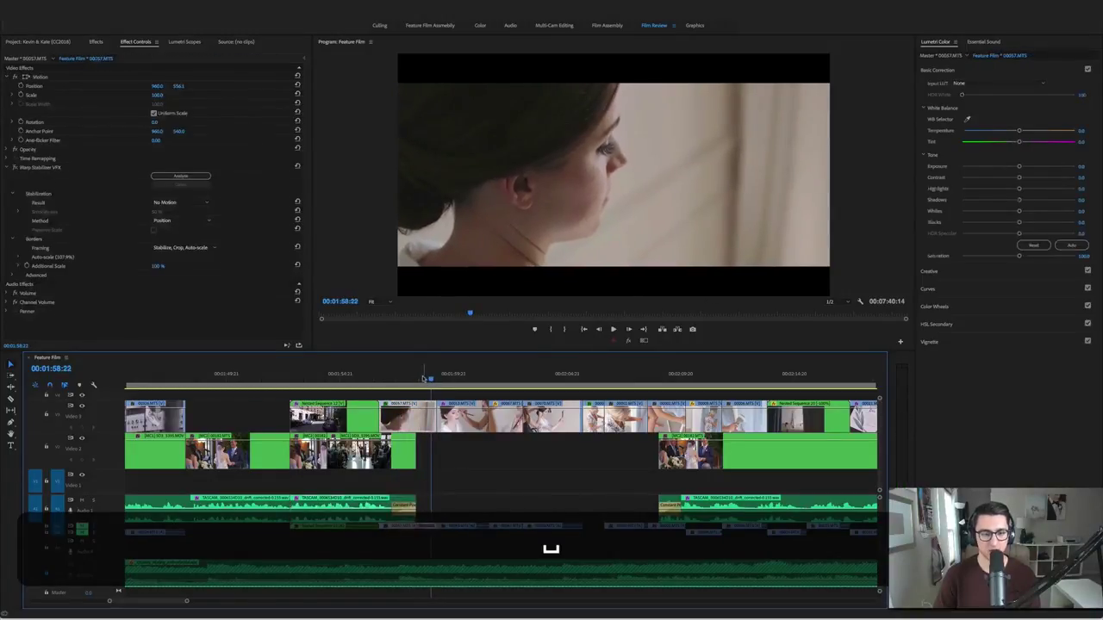
{"action": "left_click_drag", "start_coordinate": [423, 378], "coordinate": [403, 378]}
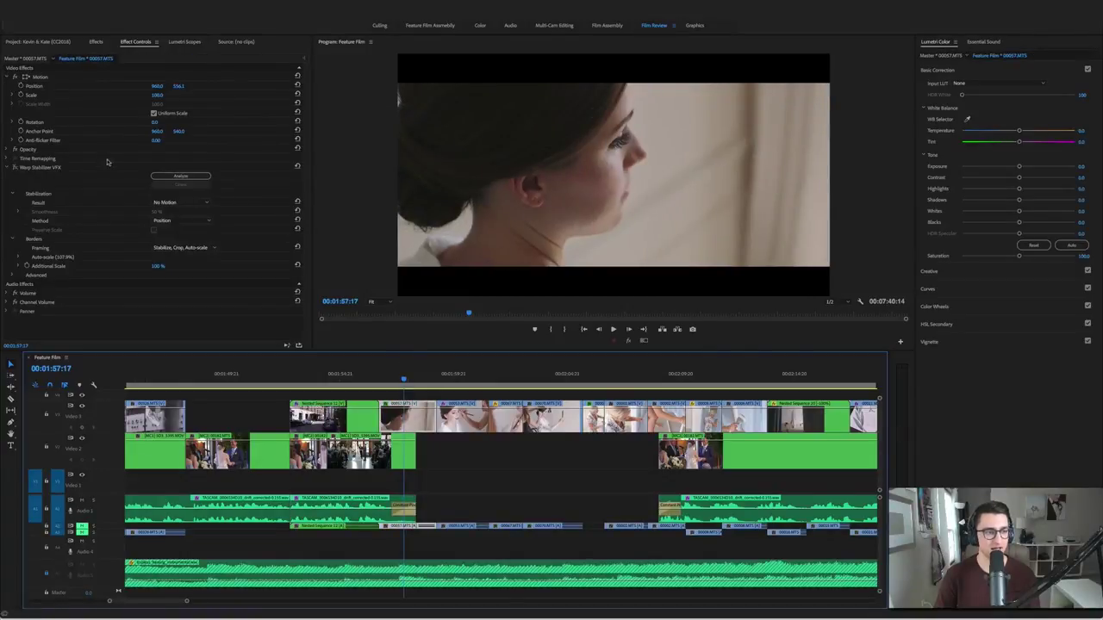
Turn the Warp Stabilizer VFX effect on clip 00057.MTS back on and look over its Result and Method options
{"action": "left_click", "coordinate": [14, 168]}
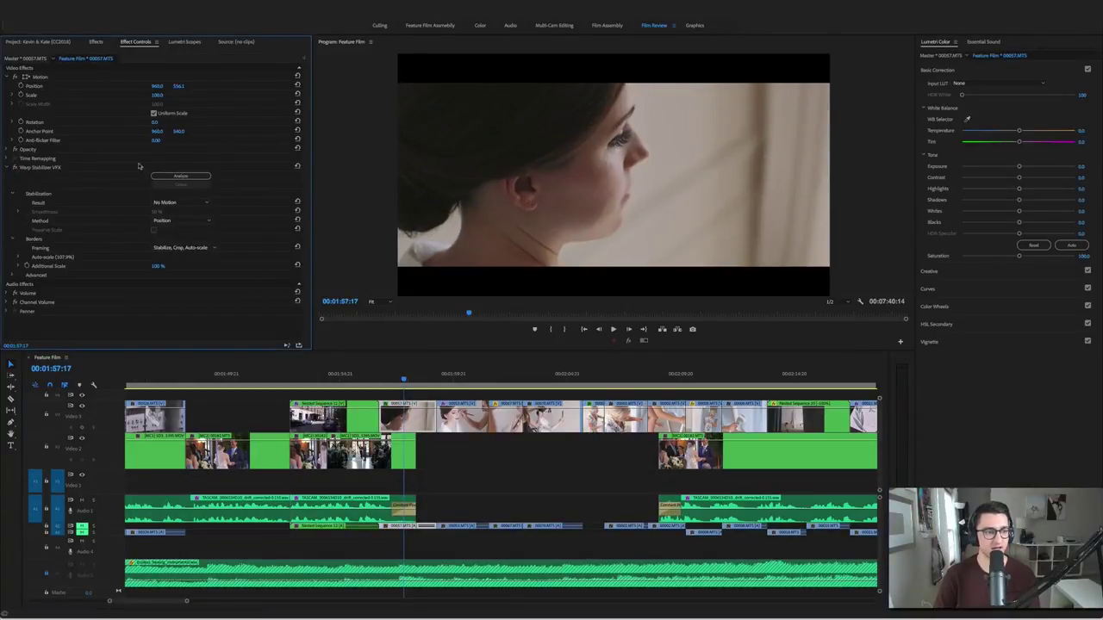
{"action": "left_click", "coordinate": [168, 203]}
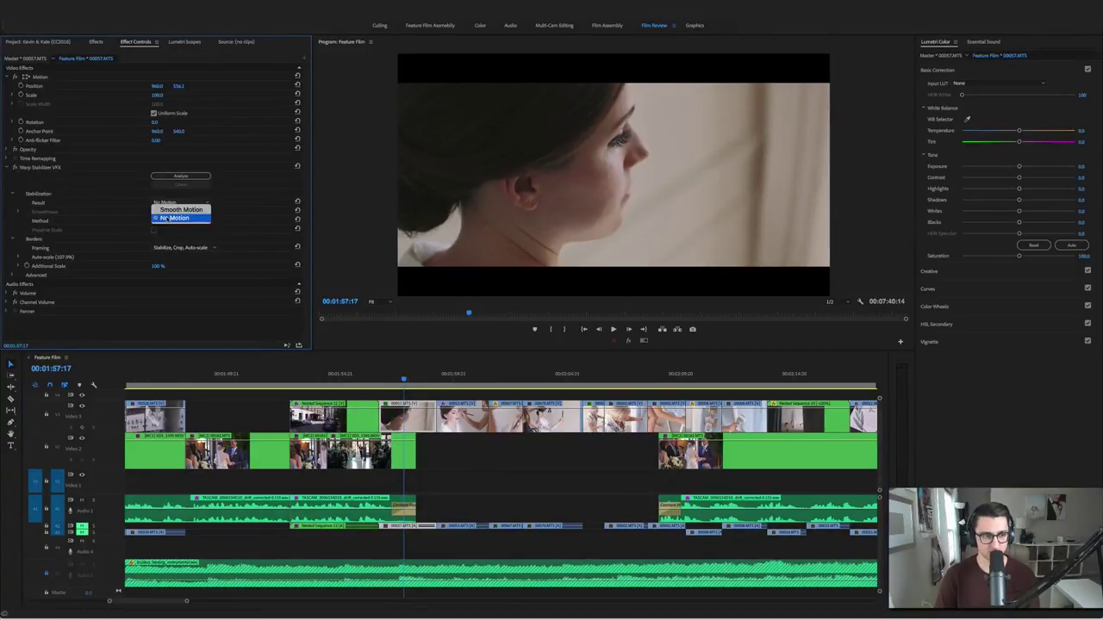
{"action": "left_click", "coordinate": [206, 221]}
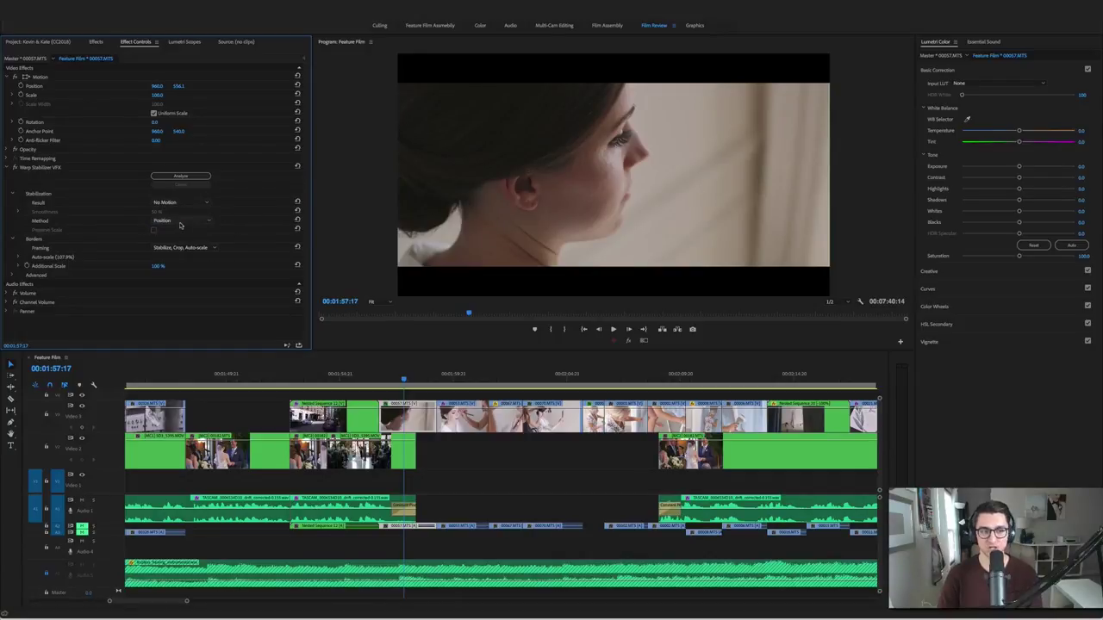
{"action": "left_click", "coordinate": [180, 225]}
{"action": "left_click", "coordinate": [133, 225]}
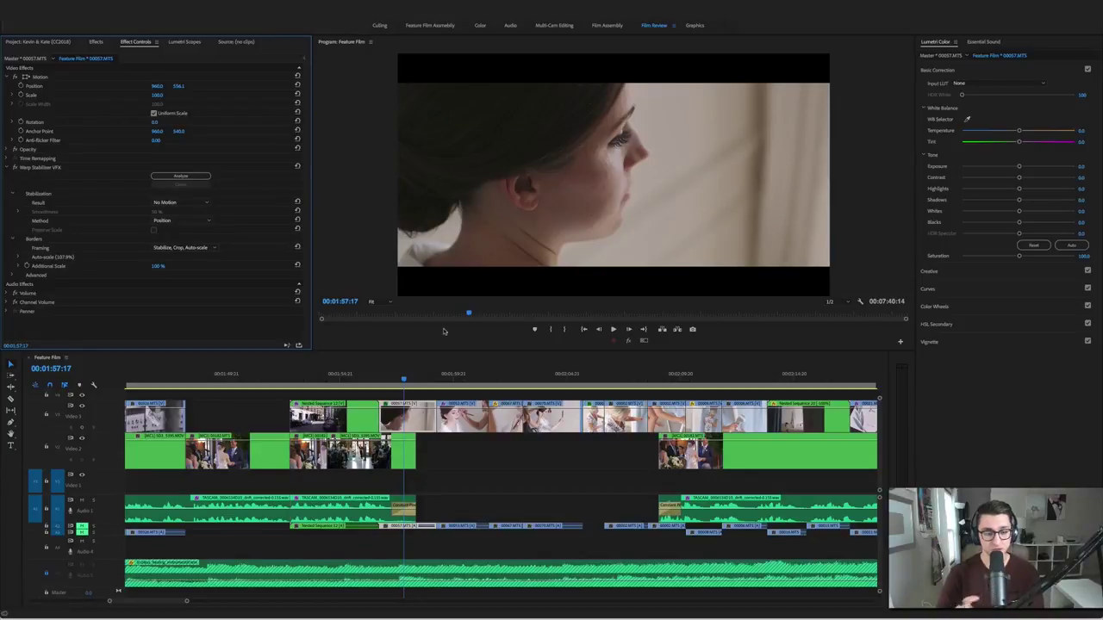
Play the stabilized profile shot to 00:01:59:02, then return to 00:01:58:06
{"action": "key", "text": "space"}
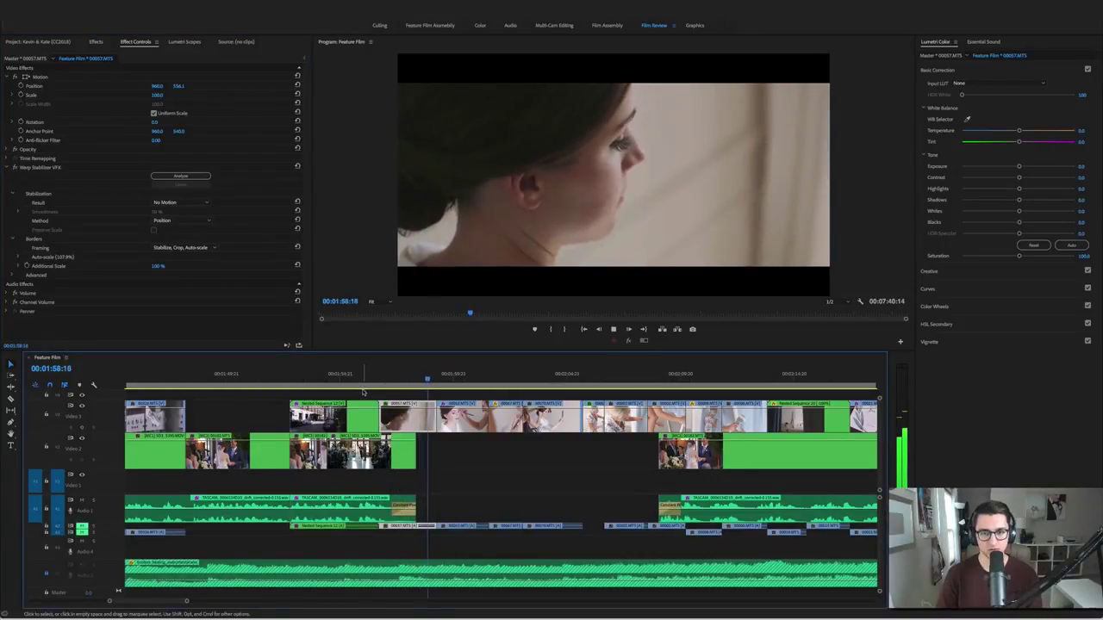
{"action": "key", "text": "space"}
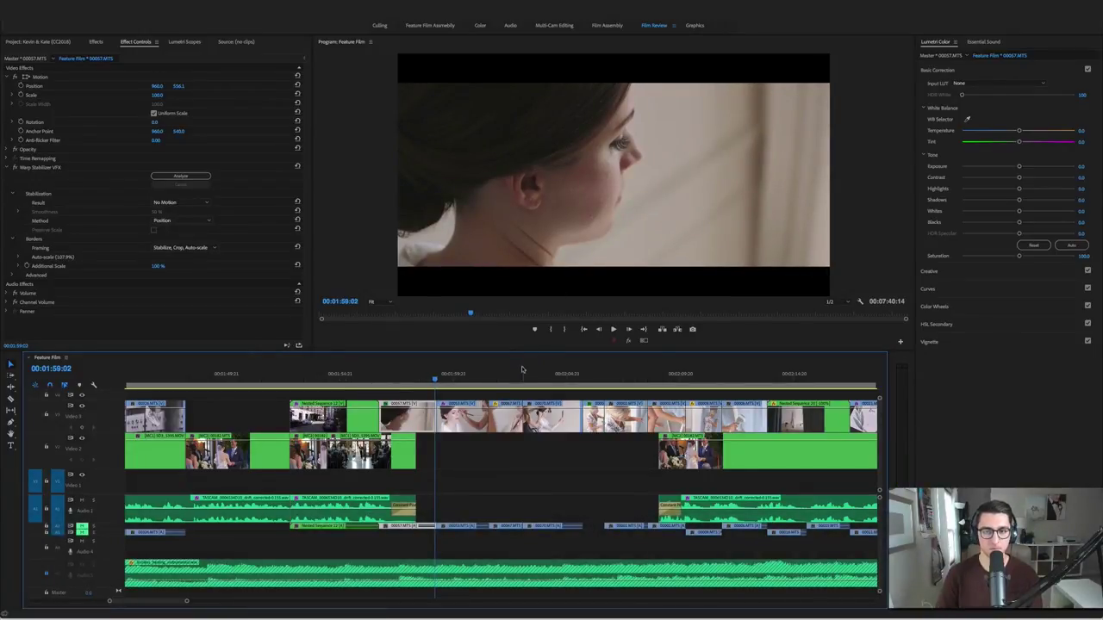
{"action": "left_click", "coordinate": [415, 376]}
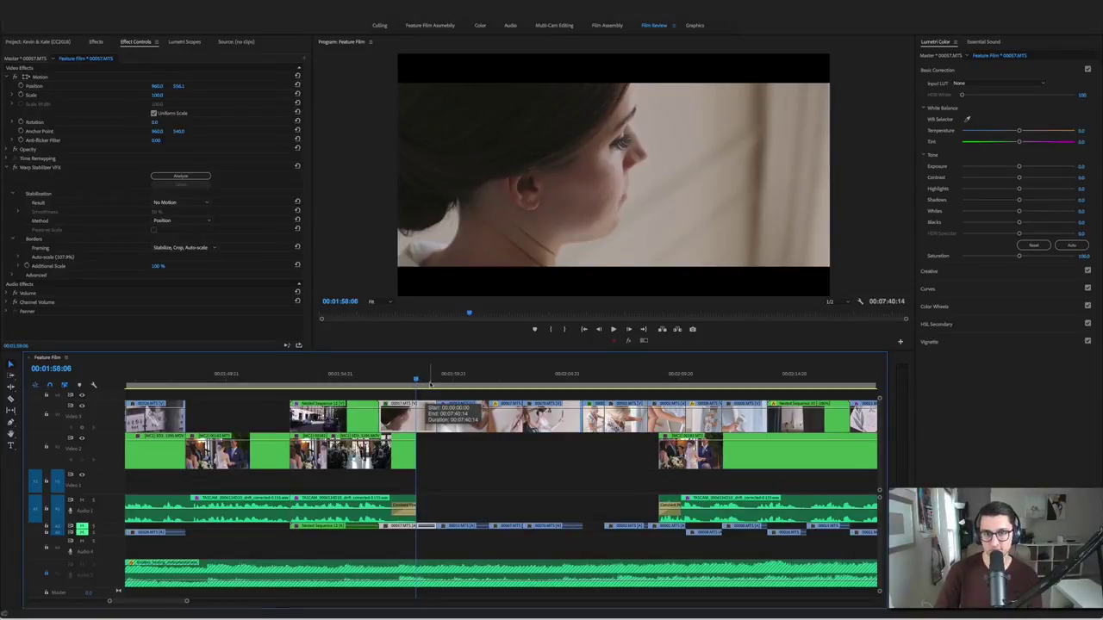
Play through the makeup shots to the dress-steaming shot at 00:02:06:07 and save the project
{"action": "key", "text": "space"}
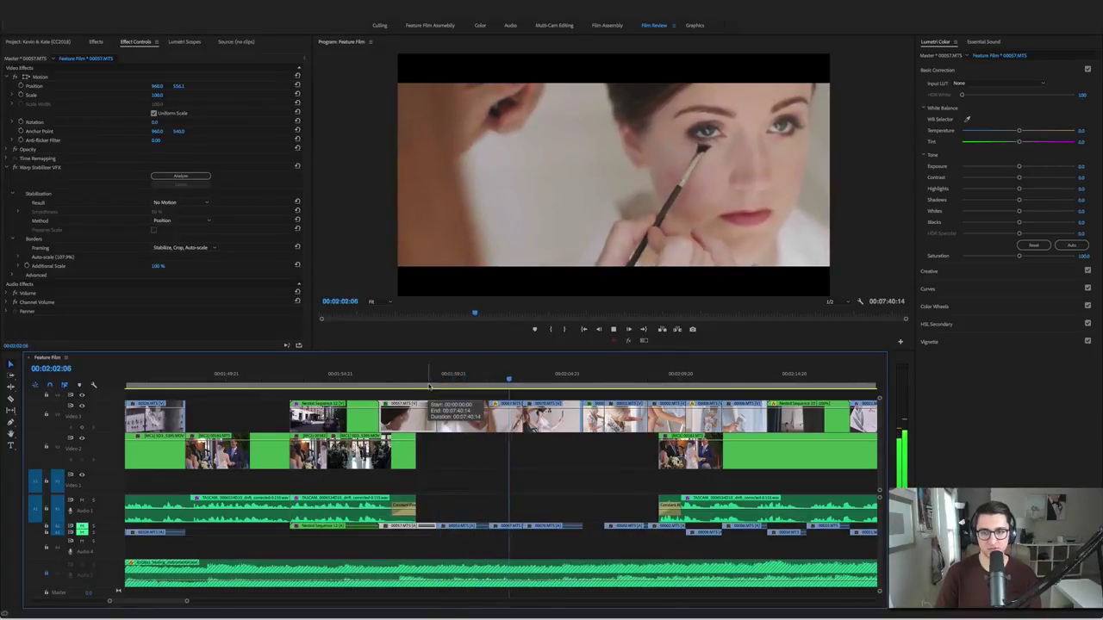
{"action": "key", "text": "space"}
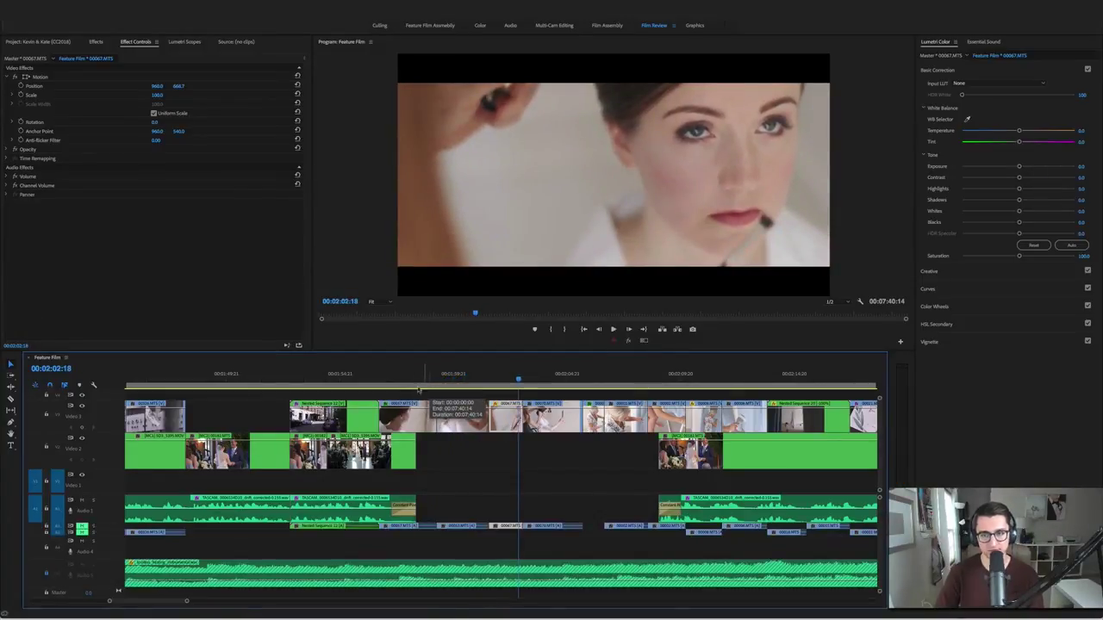
{"action": "key", "text": "space"}
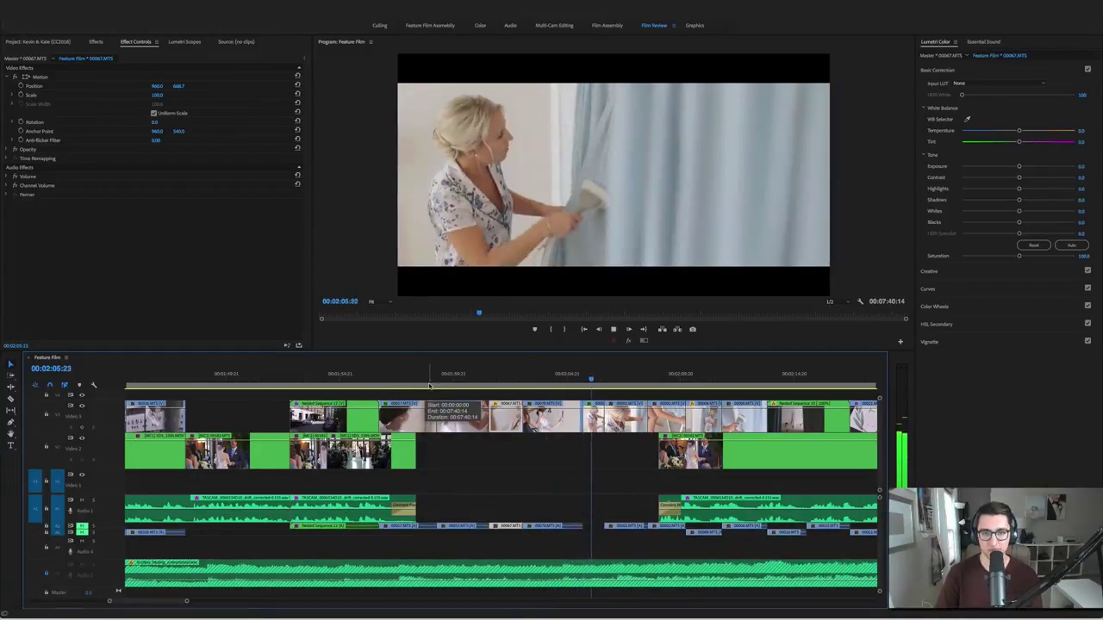
{"action": "key", "text": "super+s"}
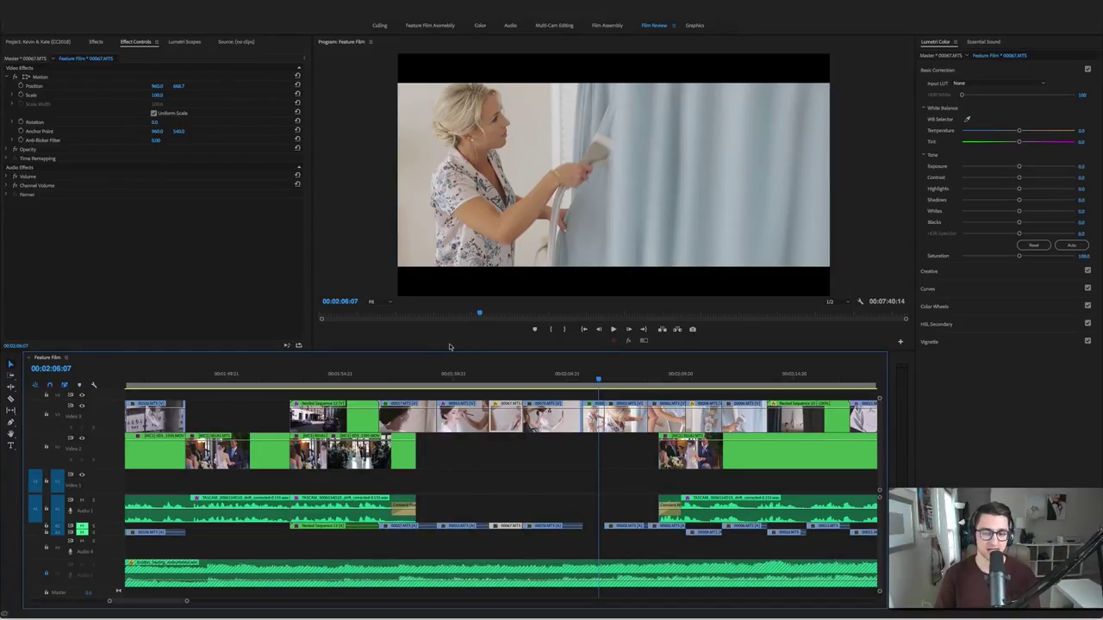
Play the dress-steaming shots on to 00:02:09:12 and select the TASCAM audio clip at the playhead
{"action": "scroll", "coordinate": [552, 441], "scroll_direction": "right", "scroll_amount": 5}
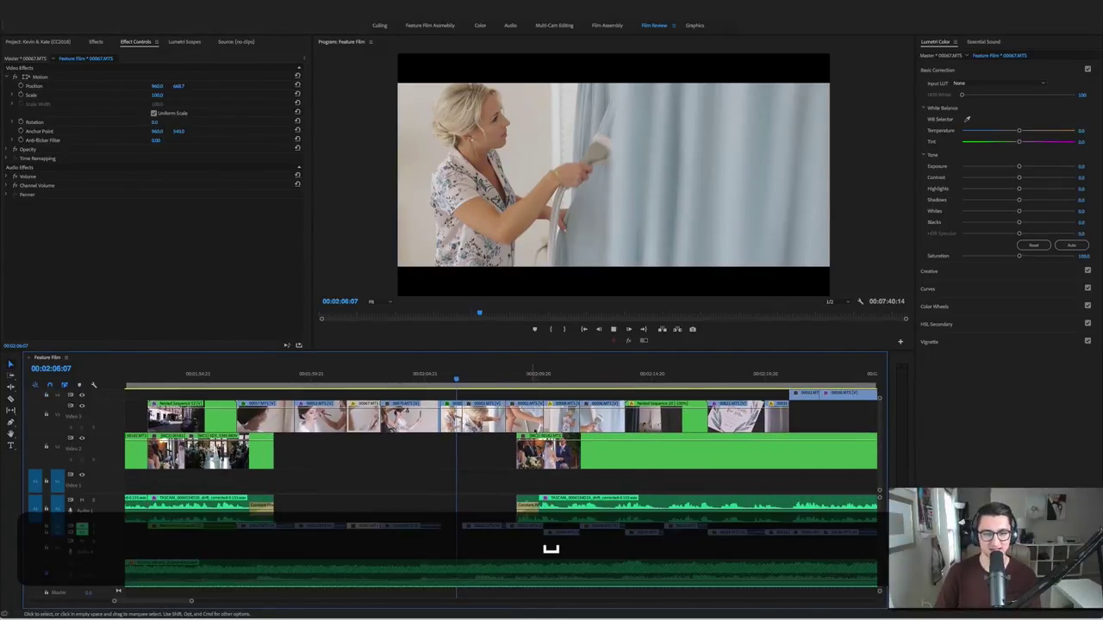
{"action": "key", "text": "space"}
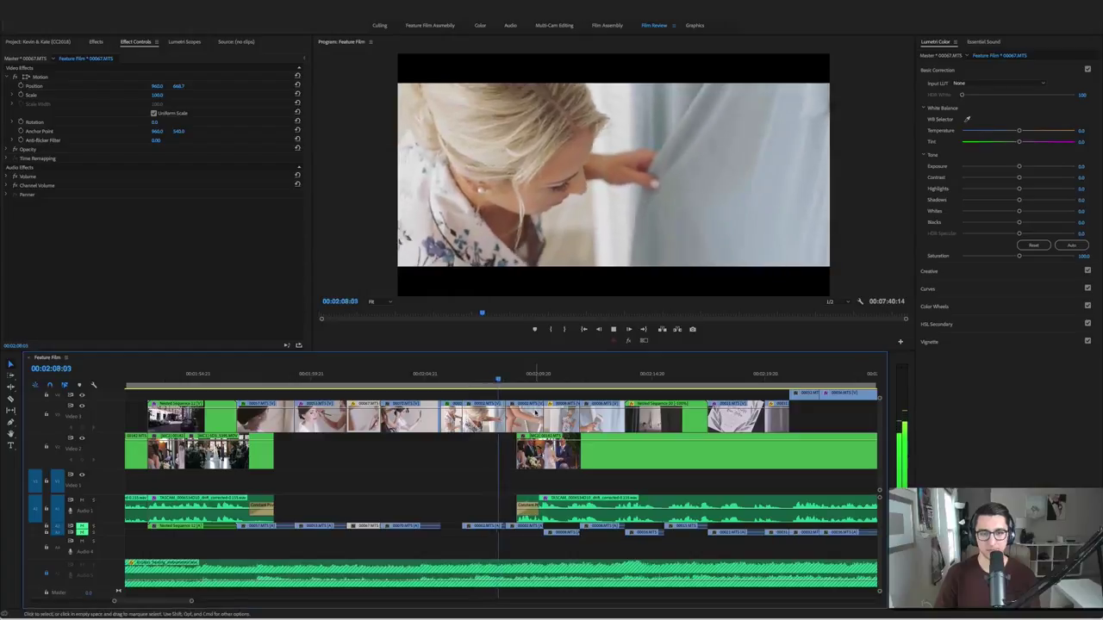
{"action": "key", "text": "space"}
{"action": "key", "text": "d"}
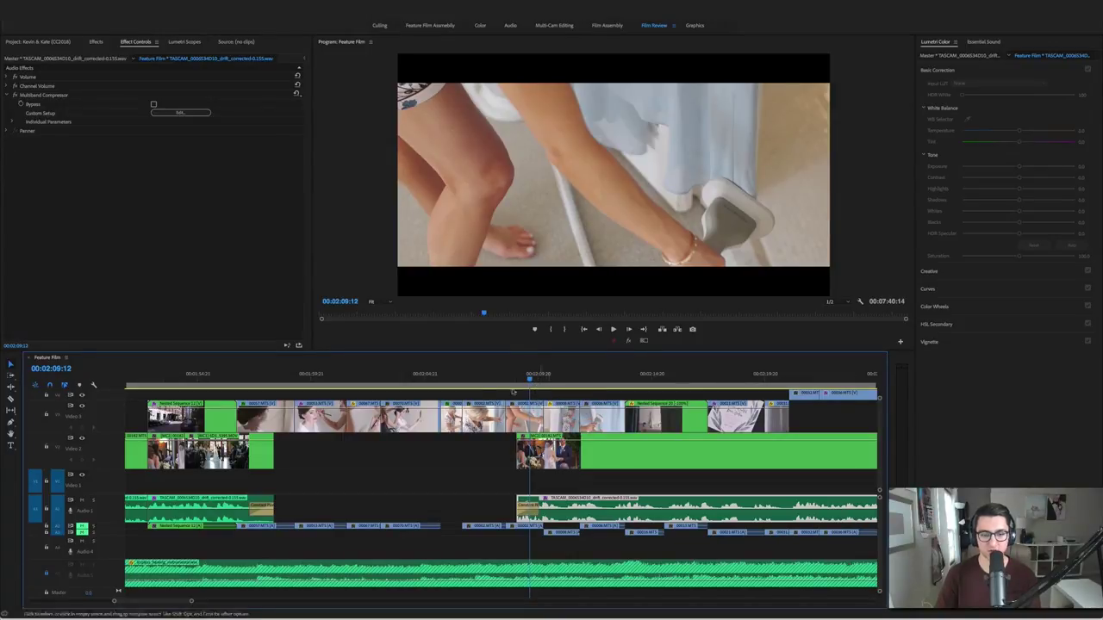
Step through the individual dress-steaming shots at 00:02:05:21, 00:02:07:12, 00:02:11:00 and 00:02:12:04
{"action": "left_click", "coordinate": [447, 377]}
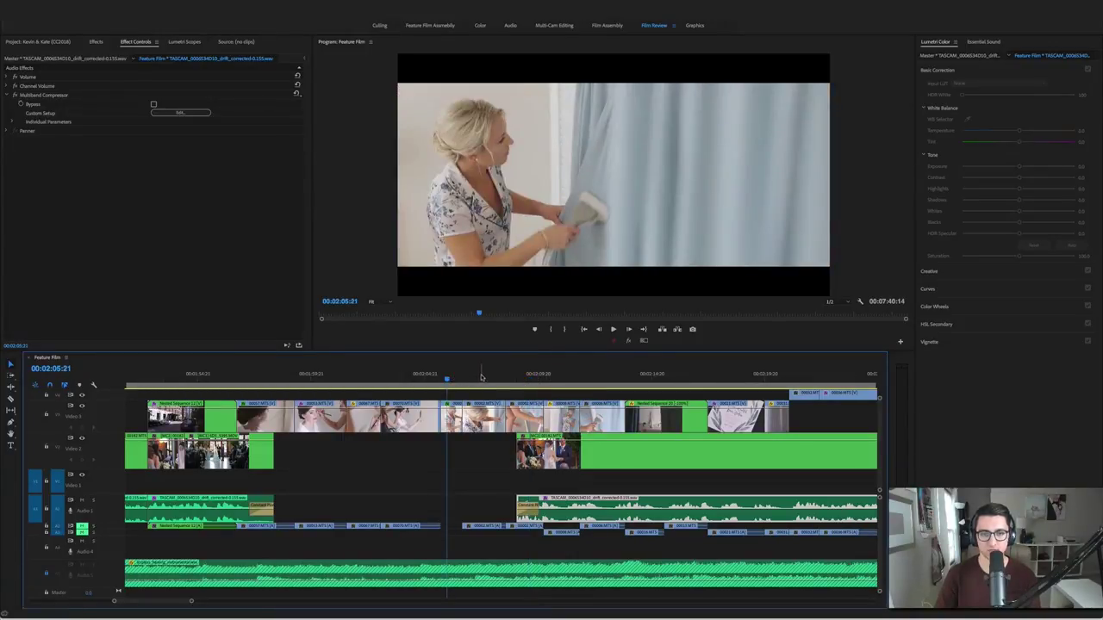
{"action": "left_click", "coordinate": [483, 377]}
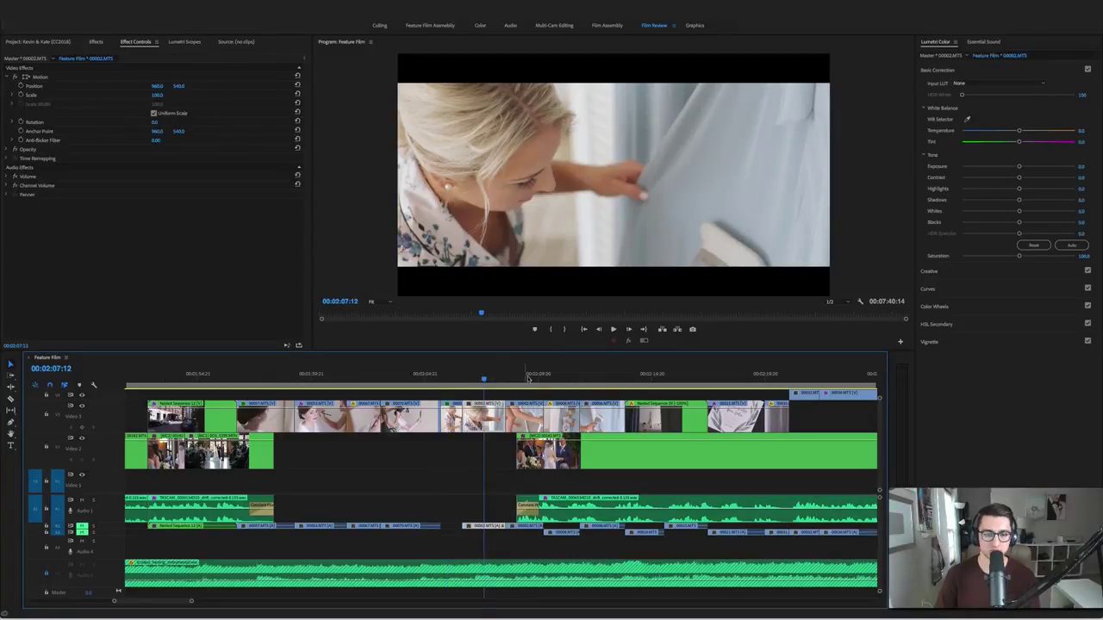
{"action": "left_click", "coordinate": [532, 377]}
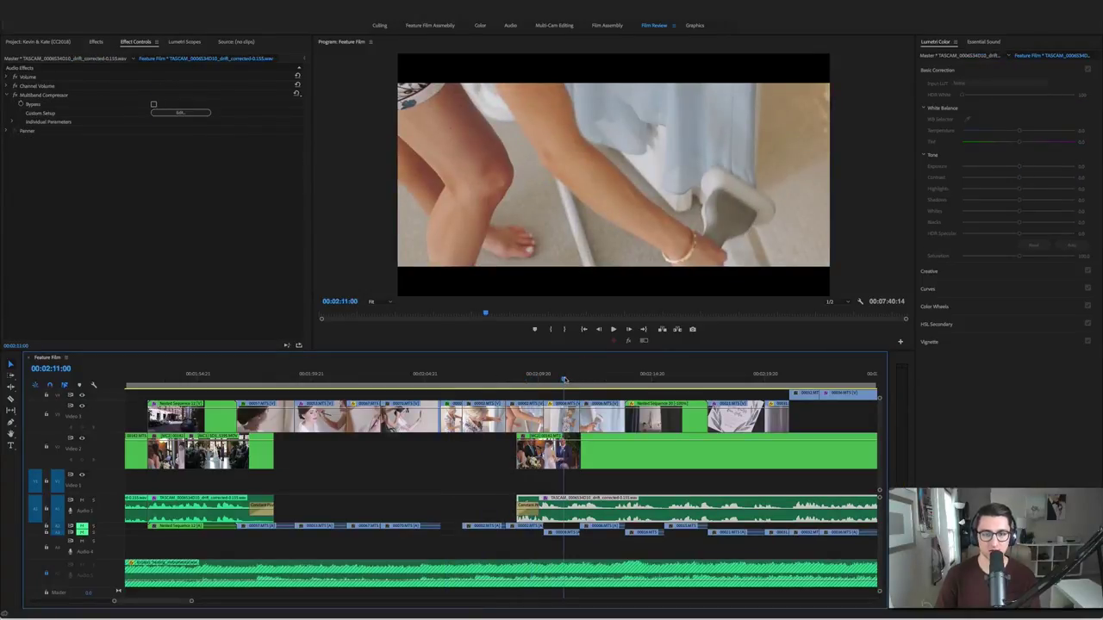
{"action": "left_click", "coordinate": [563, 379]}
{"action": "left_click", "coordinate": [591, 379]}
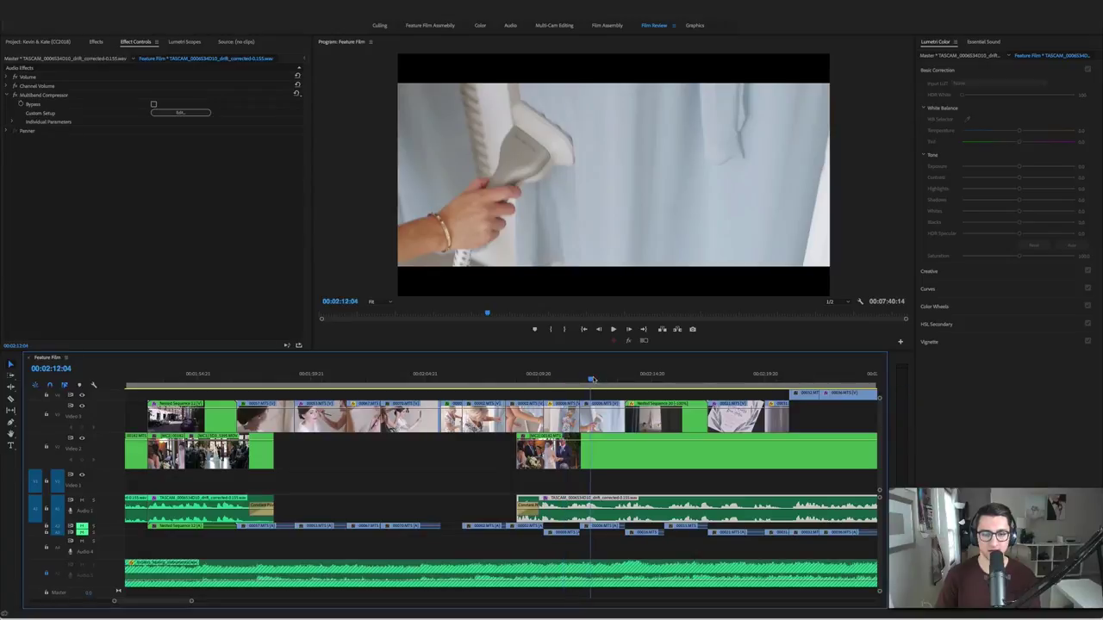
Replay the dress-steaming shots from their beginning, then scrub back to the first one at 00:02:06:05
{"action": "left_click", "coordinate": [442, 379]}
{"action": "key", "text": "space"}
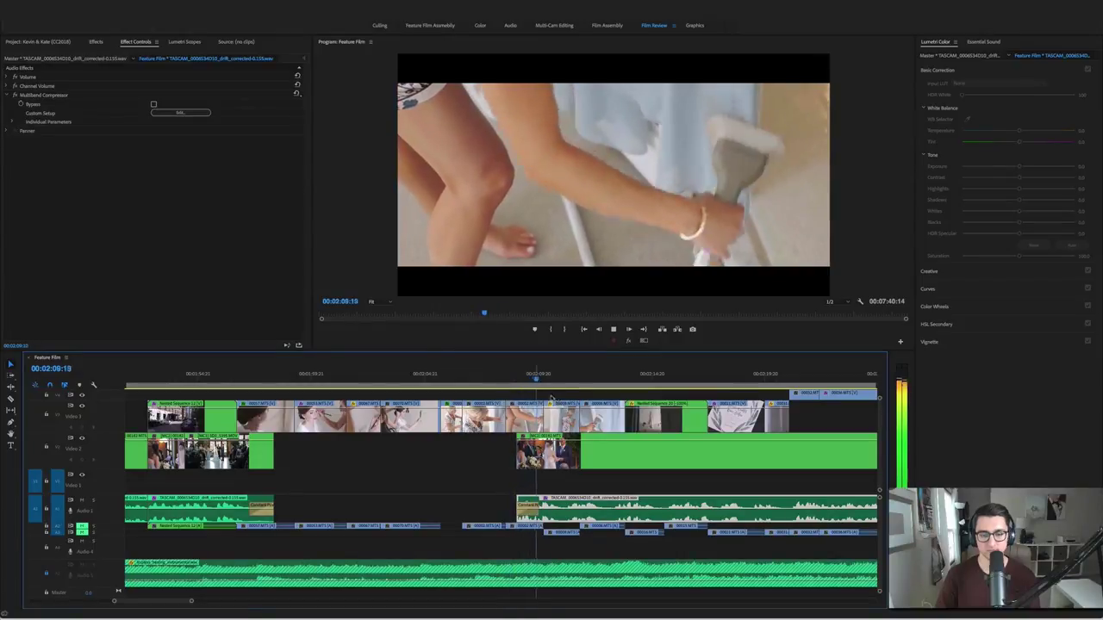
{"action": "left_click_drag", "start_coordinate": [522, 388], "coordinate": [457, 389]}
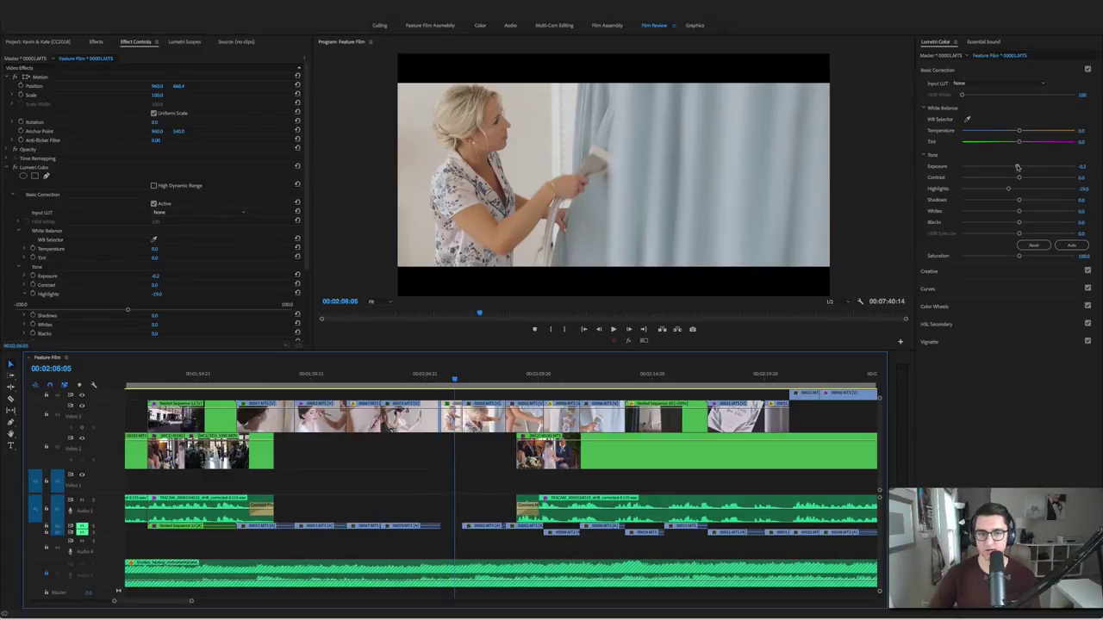
Compare the steaming shot at 00:02:06:05 repeatedly with all effects bypassed and active
{"action": "left_click", "coordinate": [628, 342]}
{"action": "left_click", "coordinate": [628, 342]}
{"action": "left_click", "coordinate": [628, 342]}
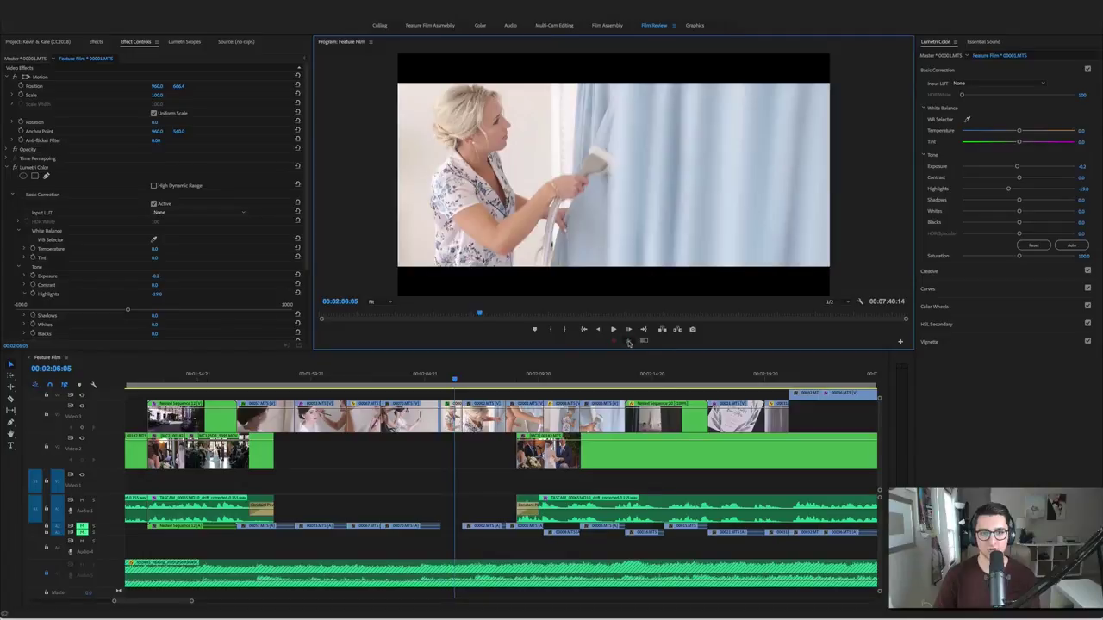
{"action": "left_click", "coordinate": [628, 342]}
{"action": "left_click", "coordinate": [628, 342]}
{"action": "left_click", "coordinate": [629, 342]}
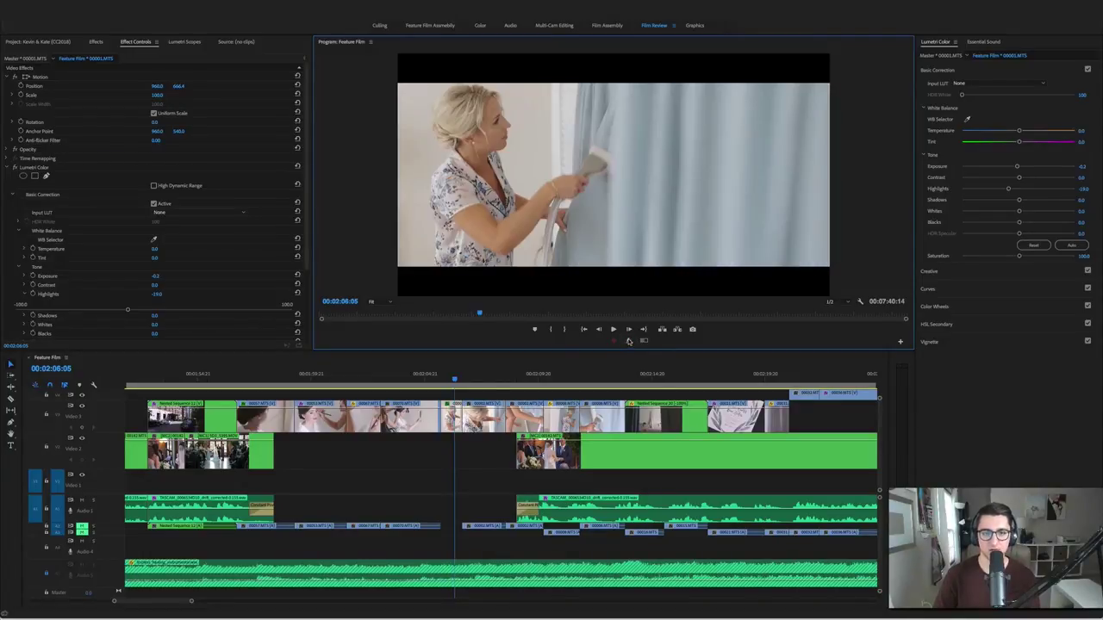
{"action": "left_click", "coordinate": [629, 342]}
{"action": "left_click", "coordinate": [629, 342]}
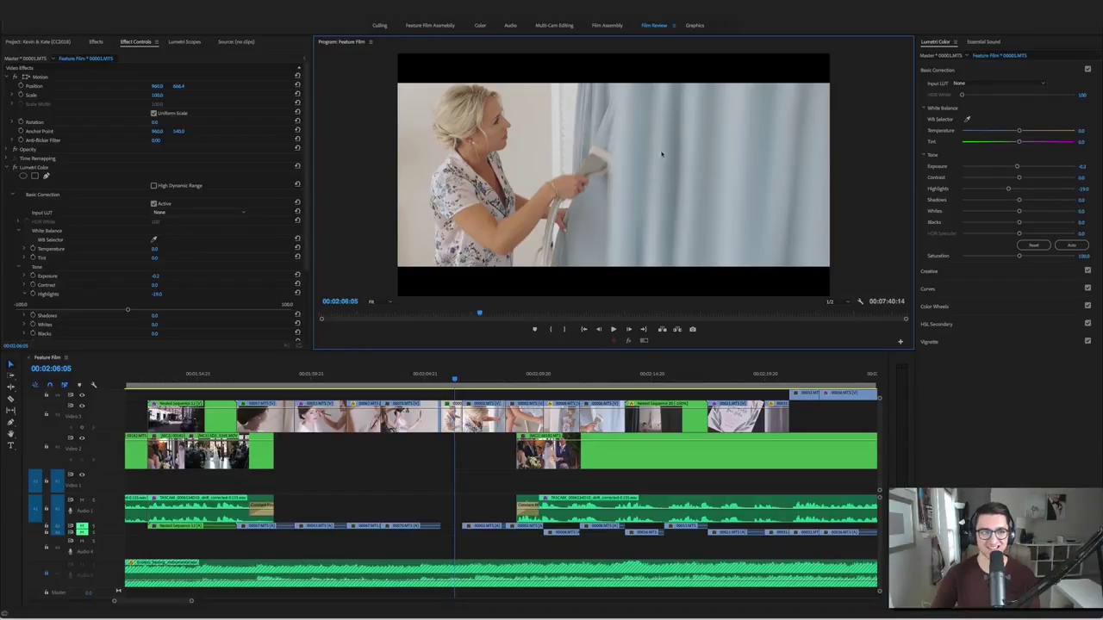
Show the Lumetri Scopes for the steaming shots and play them through to 00:02:11:23
{"action": "left_click", "coordinate": [184, 43]}
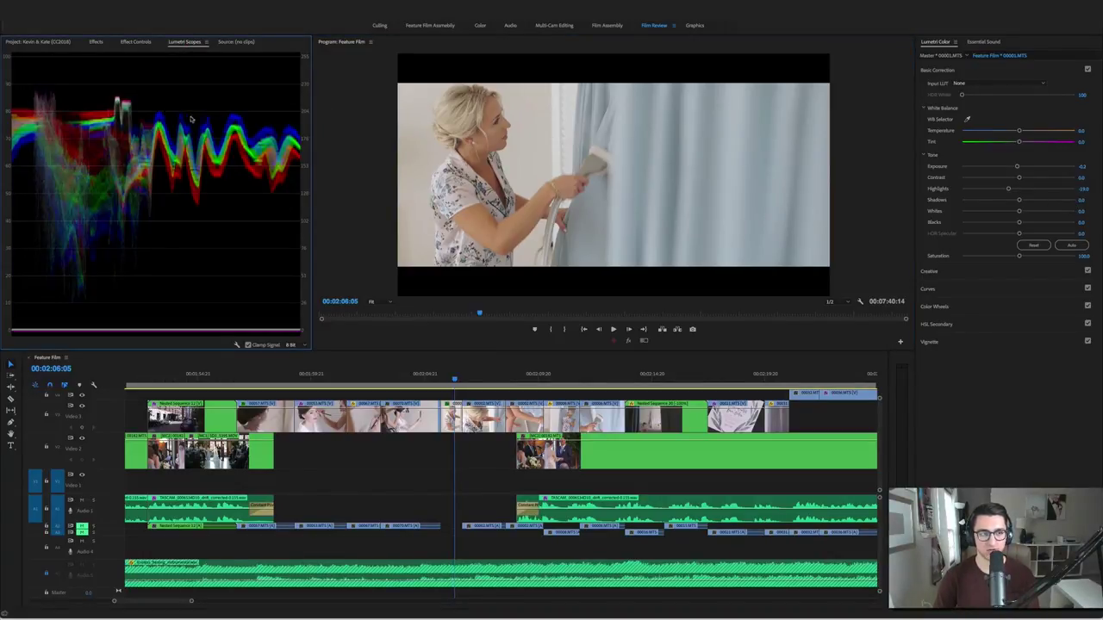
{"action": "key", "text": "space"}
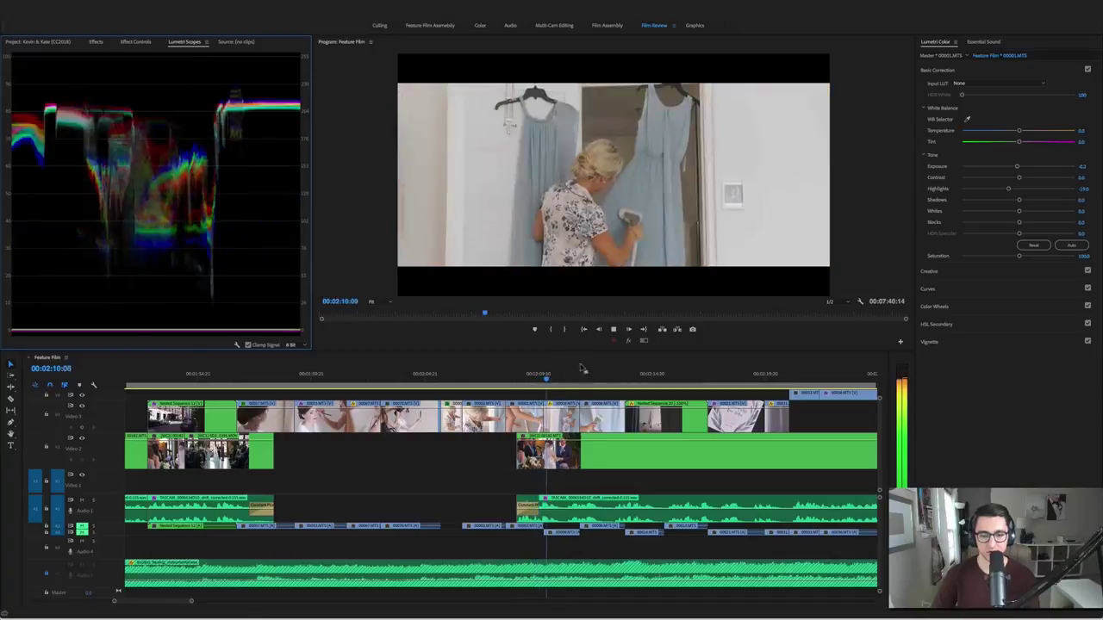
{"action": "scroll", "coordinate": [611, 443], "scroll_direction": "right", "scroll_amount": 3}
{"action": "left_click", "coordinate": [517, 508]}
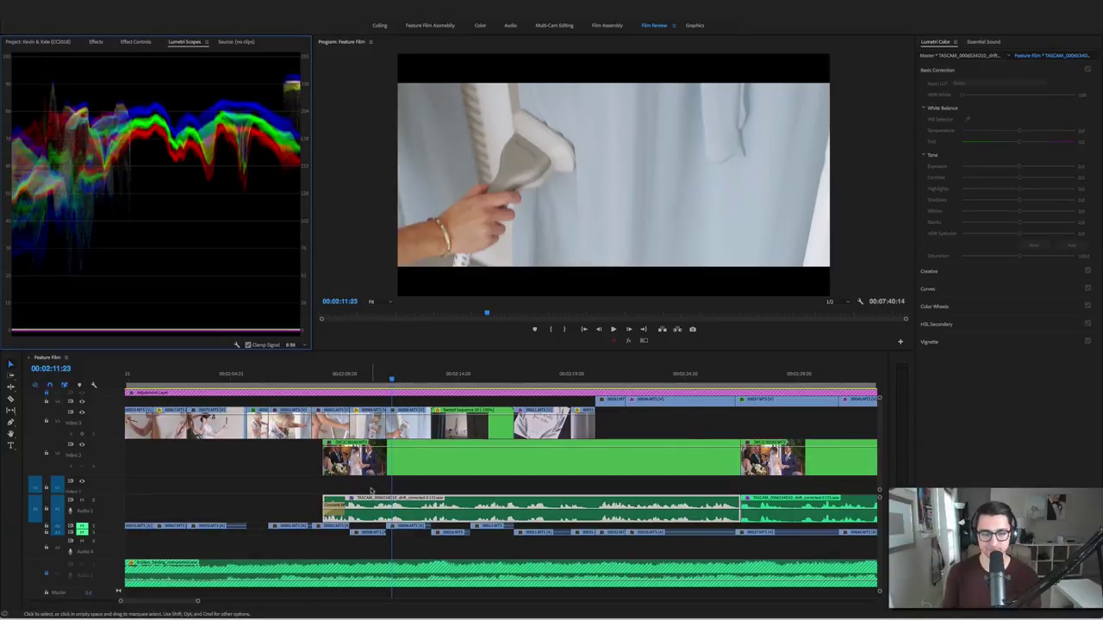
Play the hanging wedding dress shot through to 00:02:17:08, then go back to 00:02:14:15
{"action": "key", "text": "space"}
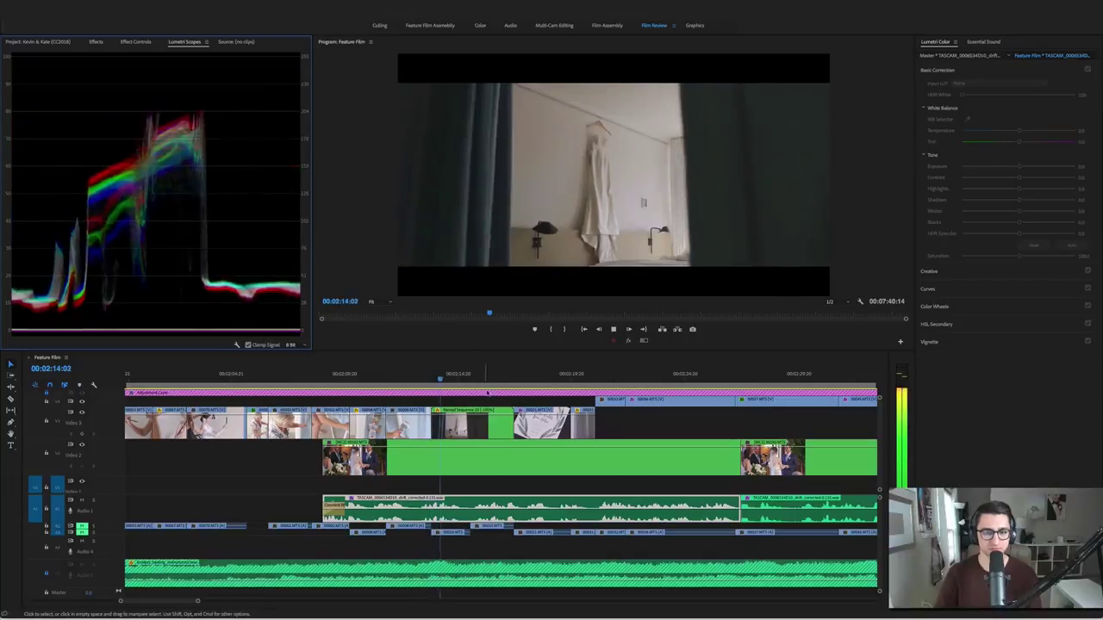
{"action": "key", "text": "space"}
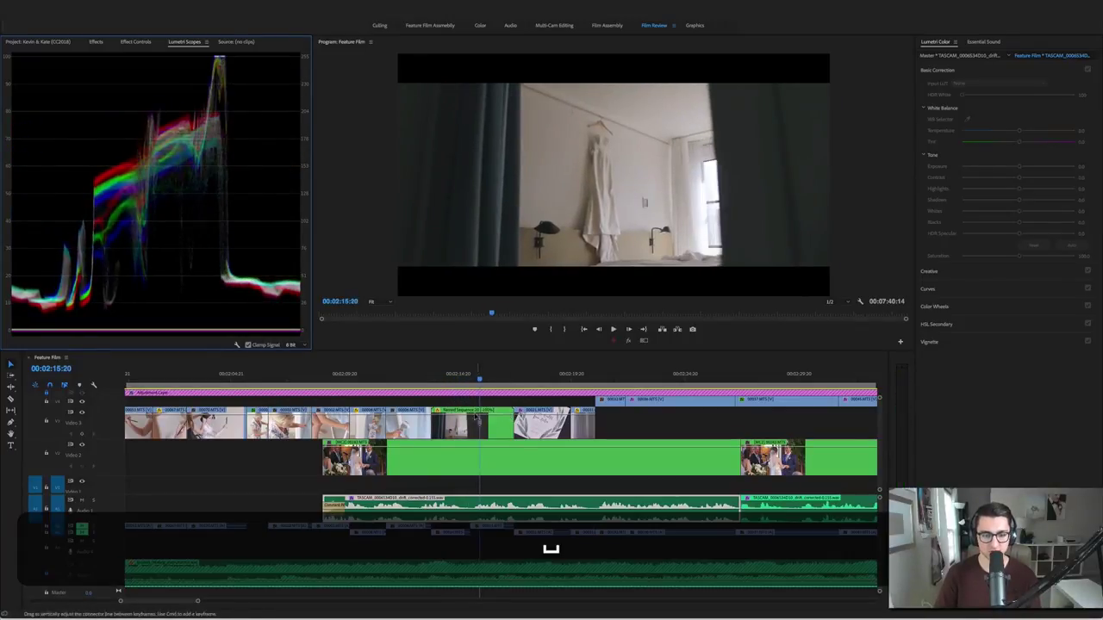
{"action": "key", "text": "space"}
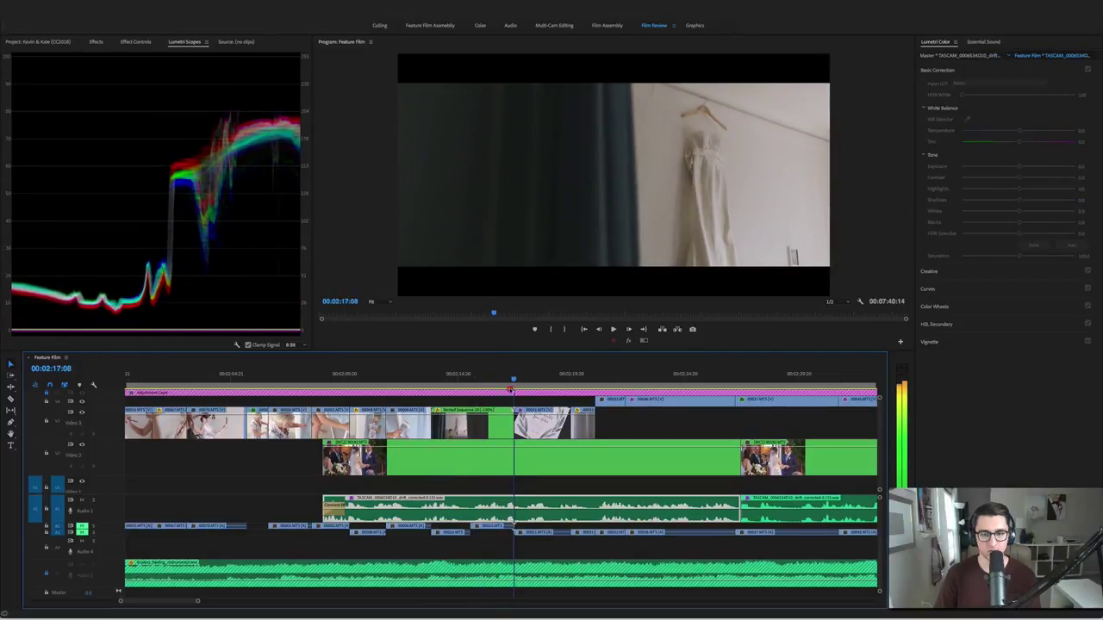
{"action": "key", "text": "j"}
{"action": "key", "text": "k"}
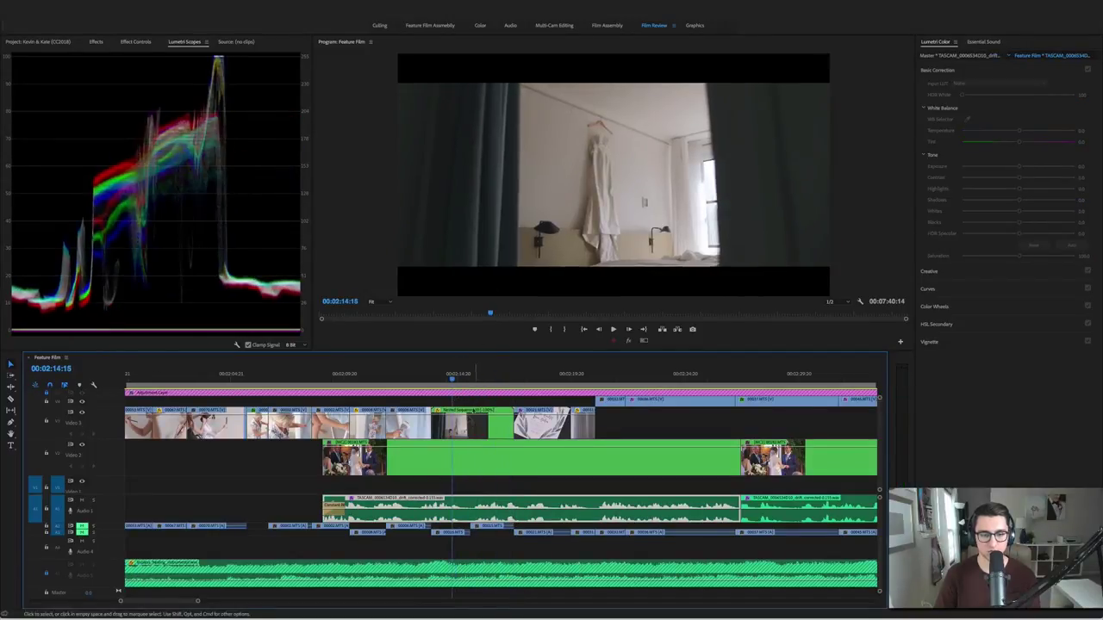
Open the hanging dress shot's nested sequence, enlarge its timeline, and play its two clips from the start
{"action": "double_click", "coordinate": [471, 411]}
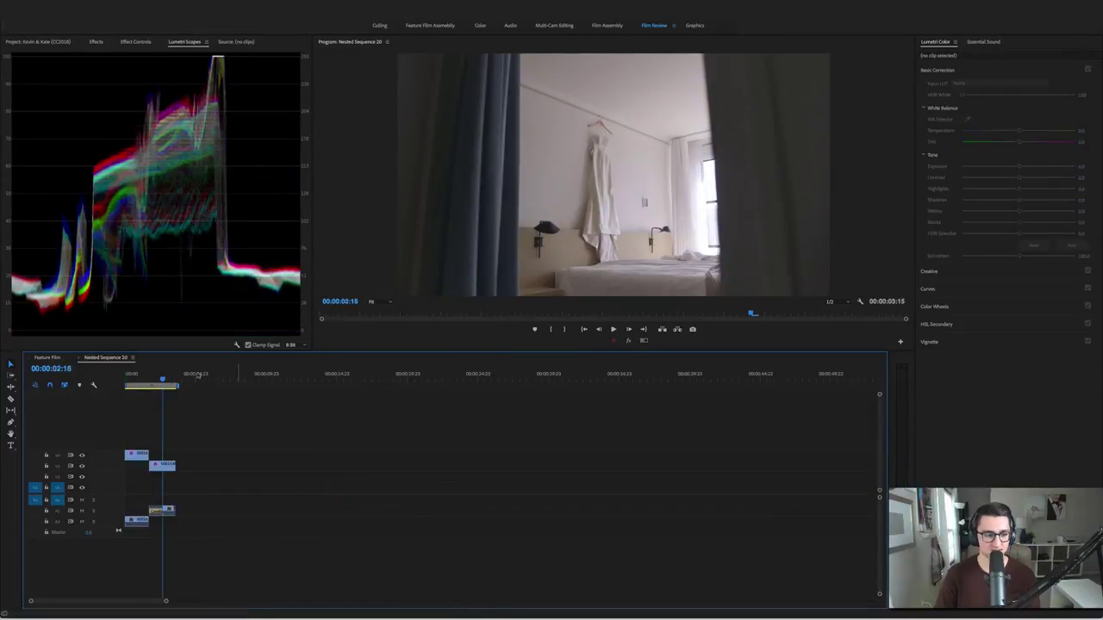
{"action": "key", "text": "Home"}
{"action": "key", "text": "equal"}
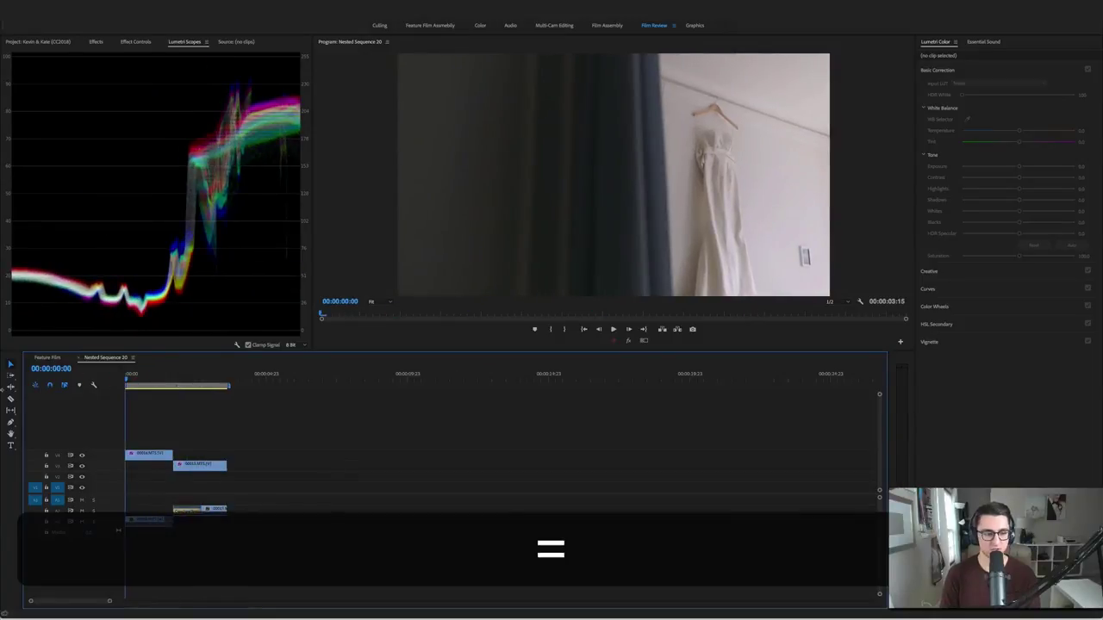
{"action": "key", "text": "space"}
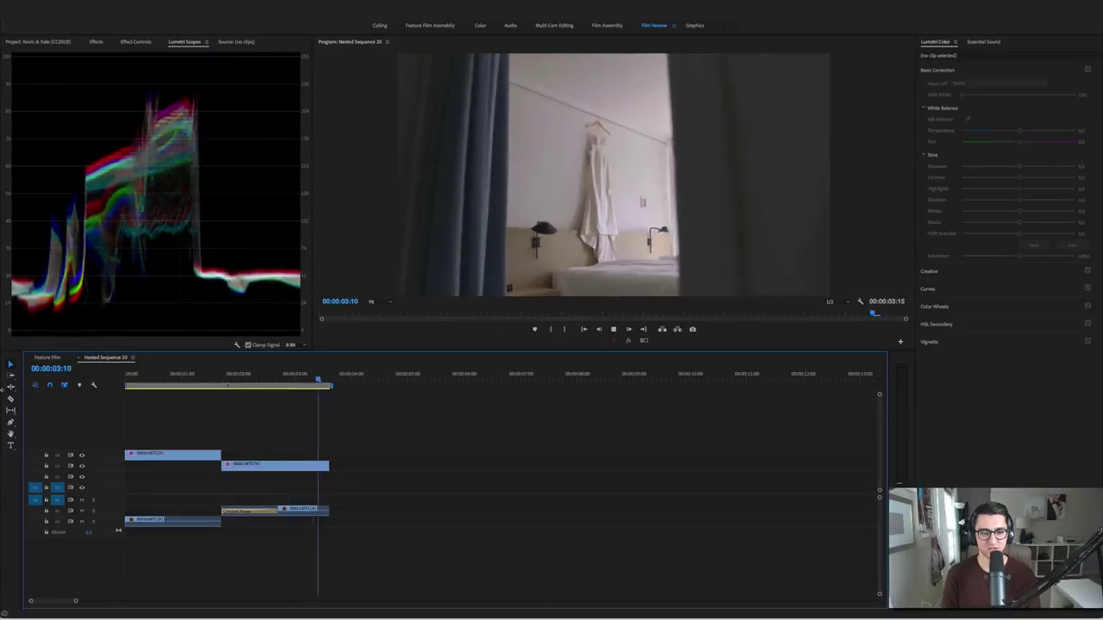
{"action": "key", "text": "space"}
Close the nested sequence and scrub the Feature Film timeline back to 00:02:13:11
{"action": "left_click", "coordinate": [80, 358]}
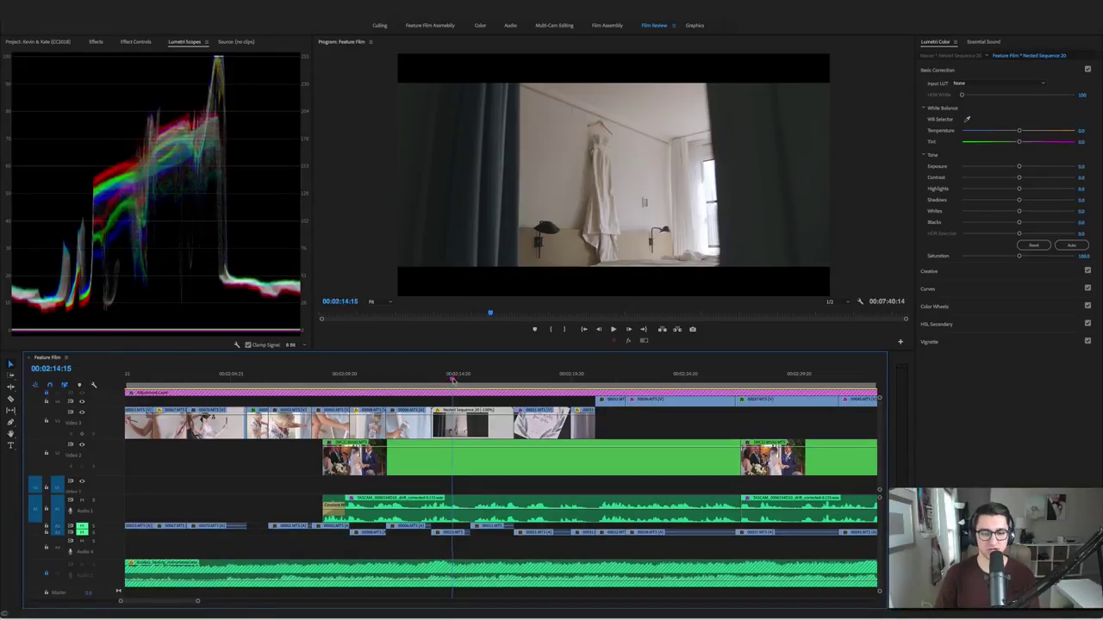
{"action": "left_click_drag", "start_coordinate": [451, 380], "coordinate": [426, 380]}
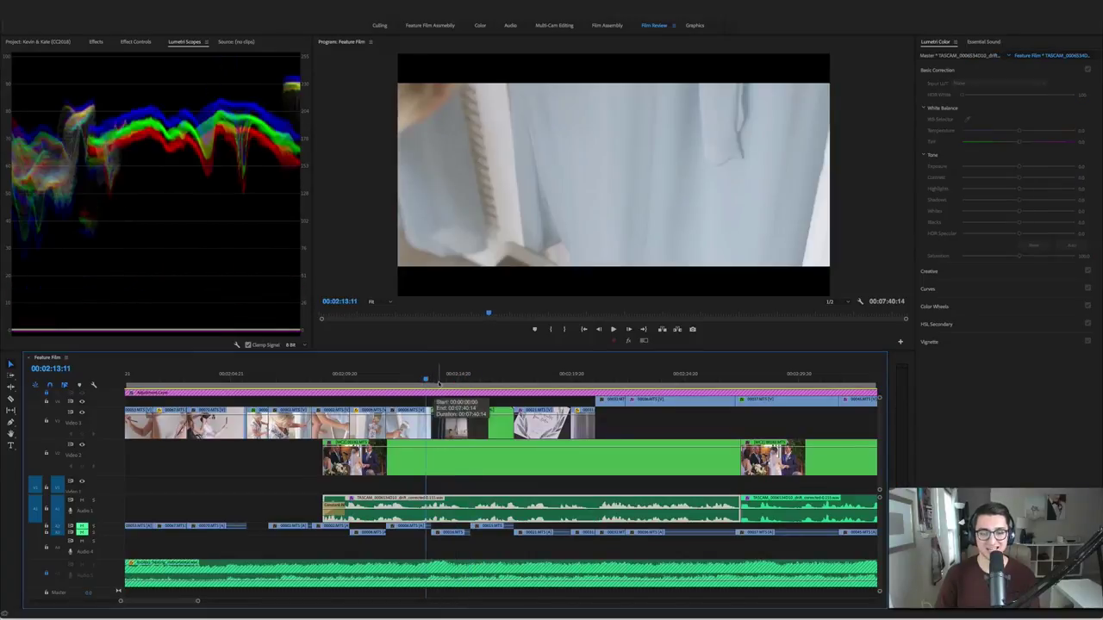
Open the hanging dress shot's nested sequence and inspect the Warp Stabilizer settings of both of its clips
{"action": "double_click", "coordinate": [456, 423]}
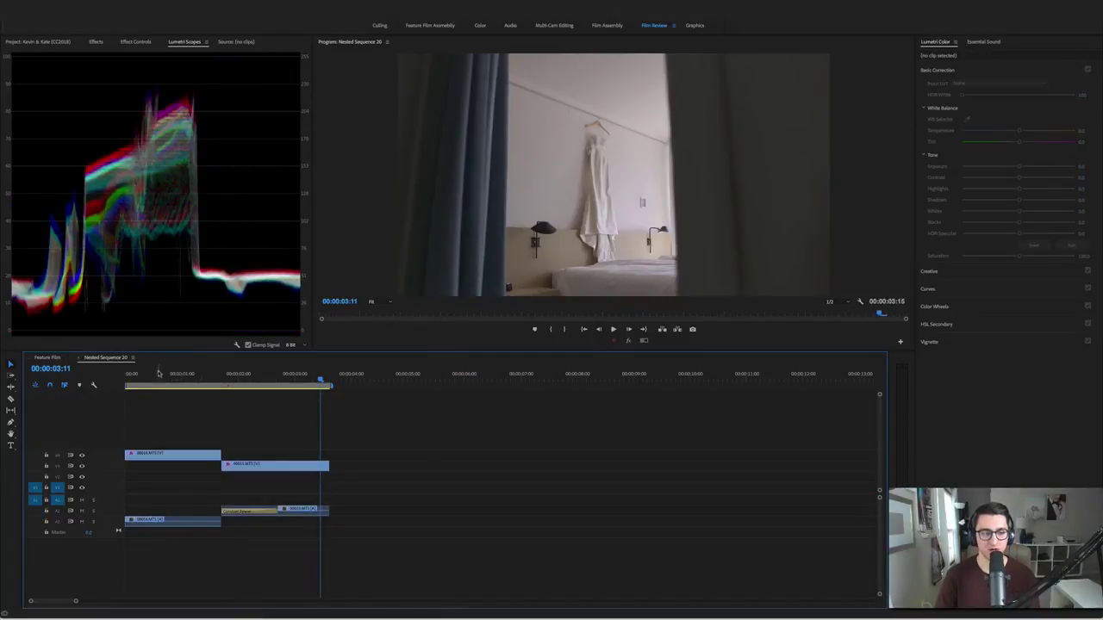
{"action": "mouse_move", "coordinate": [159, 373]}
{"action": "left_mouse_down"}
{"action": "mouse_move", "coordinate": [222, 375]}
{"action": "mouse_move", "coordinate": [177, 376]}
{"action": "left_mouse_up"}
{"action": "left_click", "coordinate": [191, 457]}
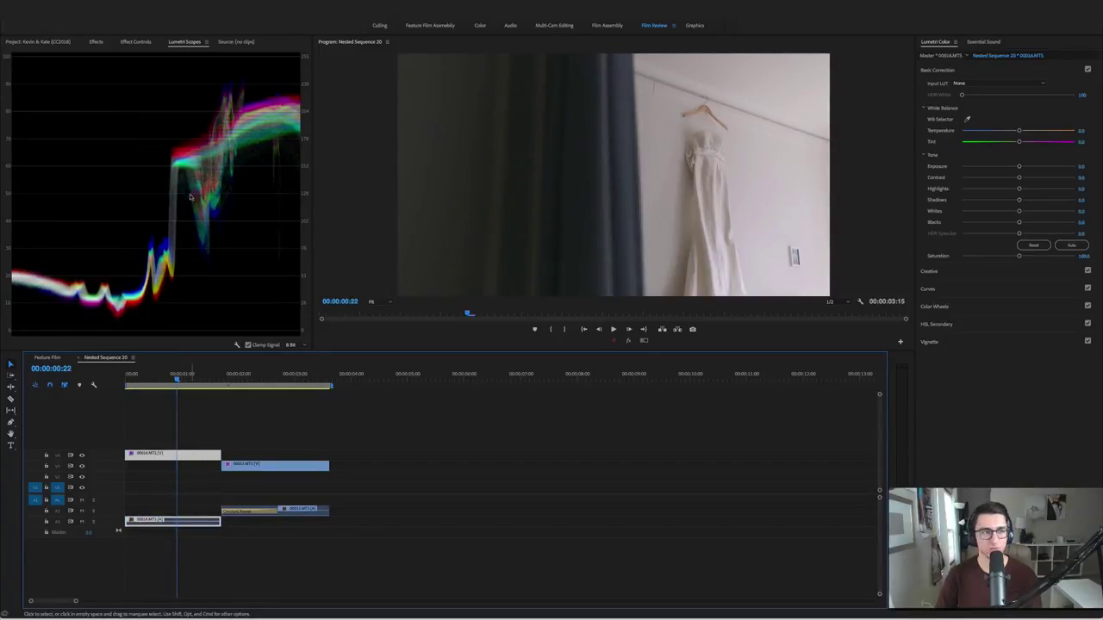
{"action": "left_click", "coordinate": [137, 42]}
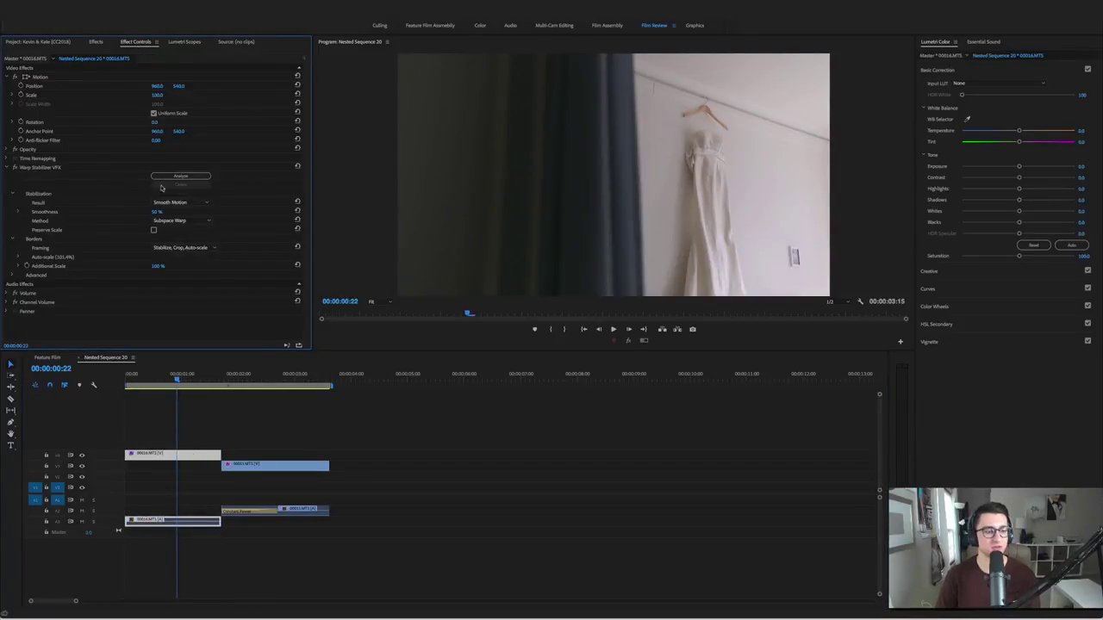
{"action": "left_click", "coordinate": [272, 379]}
{"action": "left_click", "coordinate": [266, 465]}
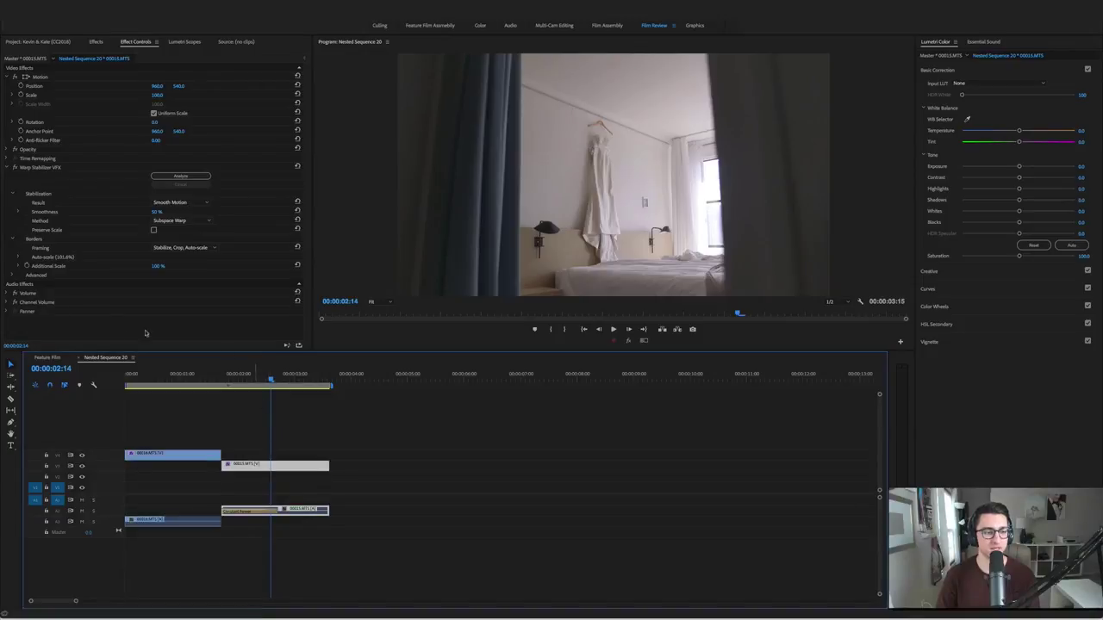
Return to the Feature Film sequence and play the hanging dress shot from 00:02:13:17 into the invitation shot
{"action": "left_click", "coordinate": [47, 356]}
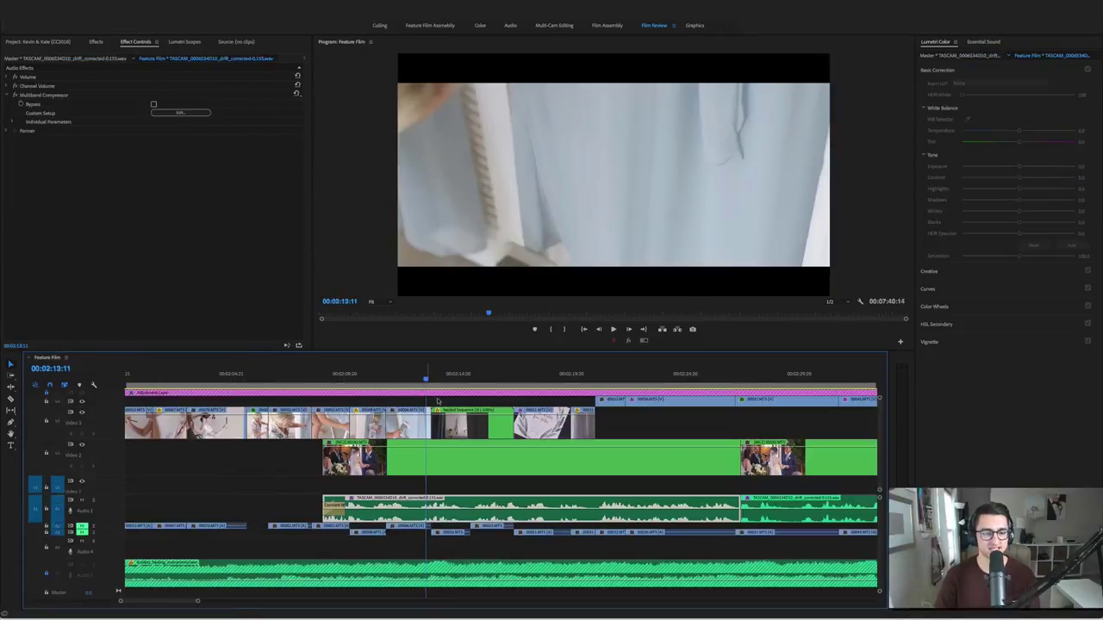
{"action": "left_click", "coordinate": [432, 372]}
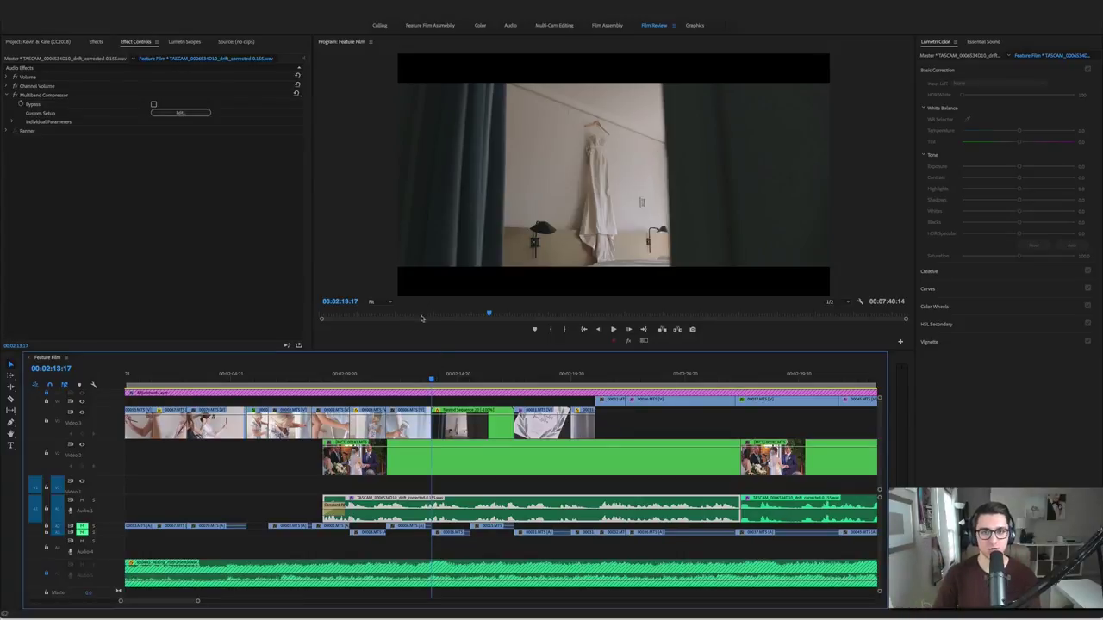
{"action": "key", "text": "space"}
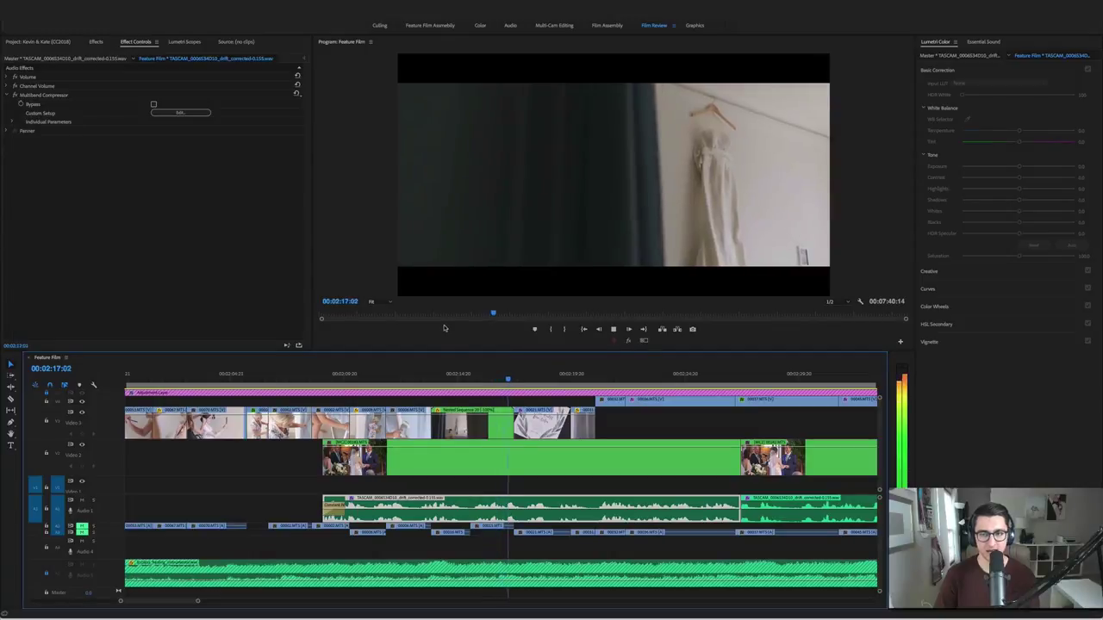
{"action": "key", "text": "space"}
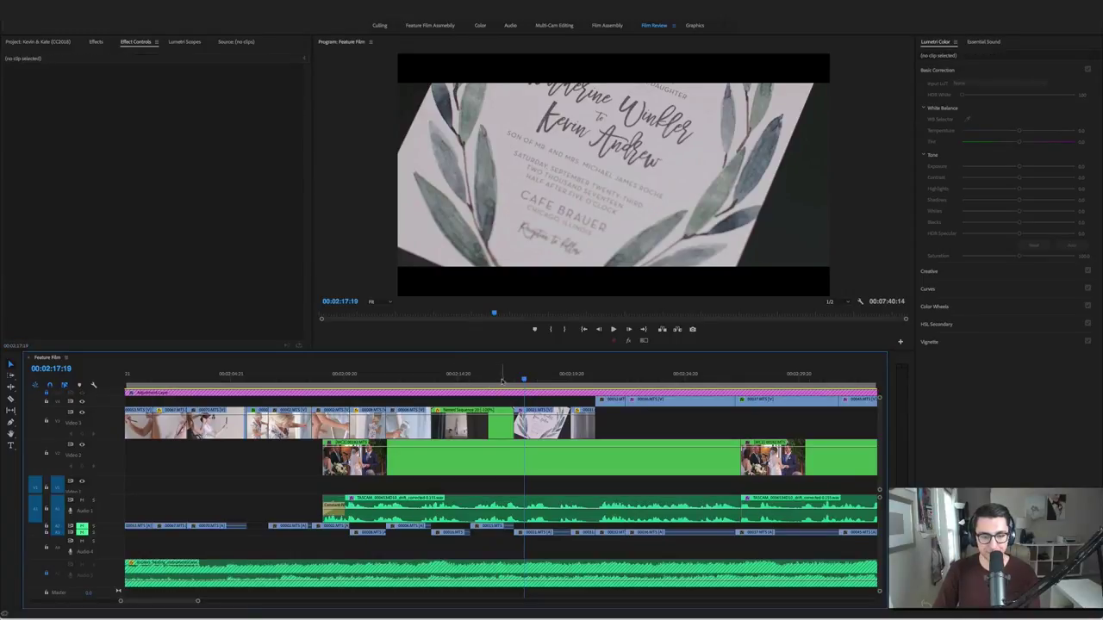
Replay the cut from the hanging dress to the invitation and on to the groom's shot, stopping at 00:02:20:08
{"action": "left_click", "coordinate": [500, 380]}
{"action": "key", "text": "space"}
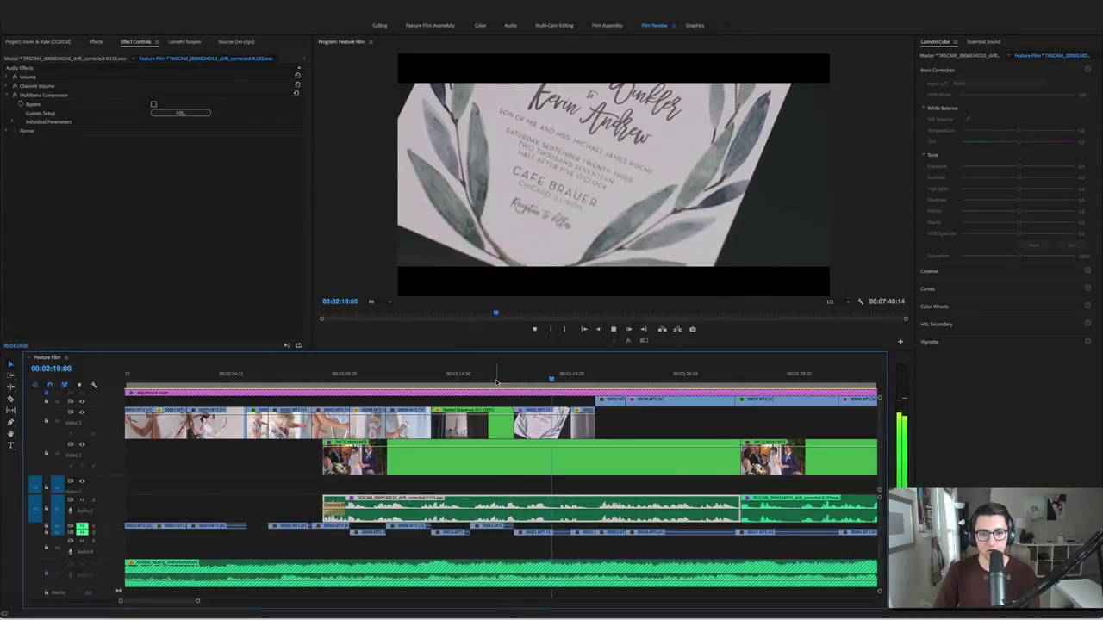
{"action": "key", "text": "space"}
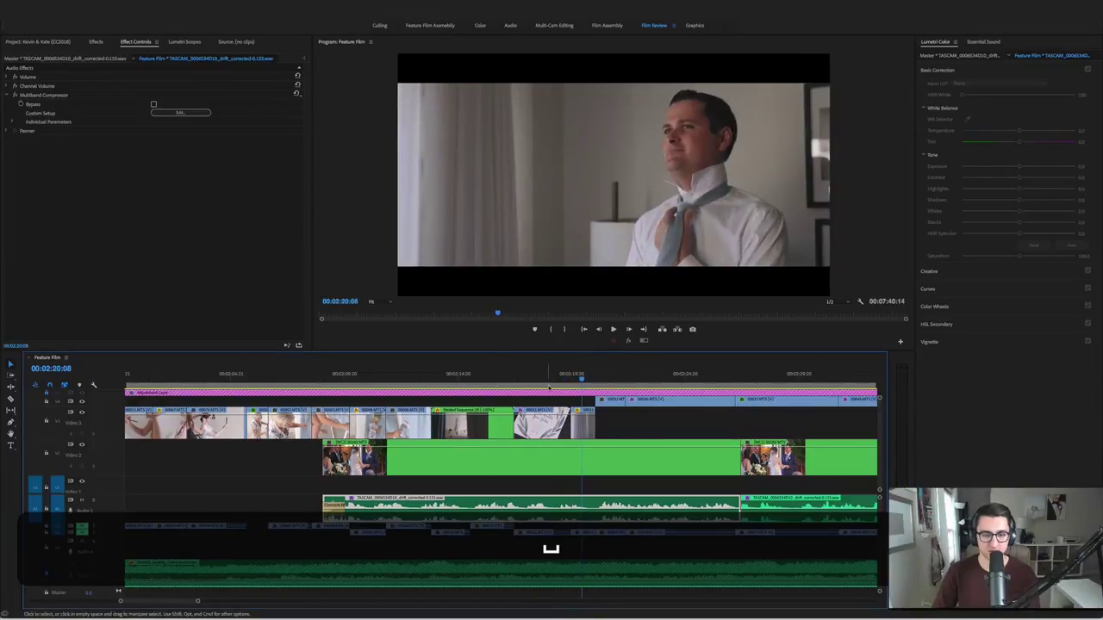
Inspect the Warp Stabilizer on the invitation clip and play the shot from its start into the groom's shot
{"action": "left_click", "coordinate": [540, 373]}
{"action": "left_click", "coordinate": [556, 416]}
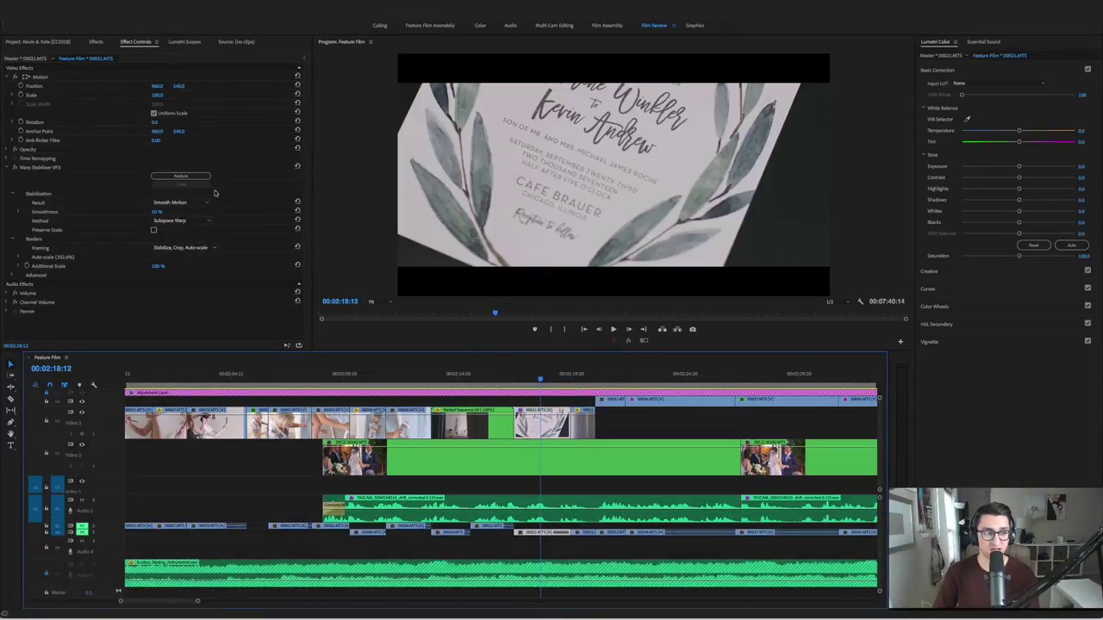
{"action": "left_click", "coordinate": [14, 167]}
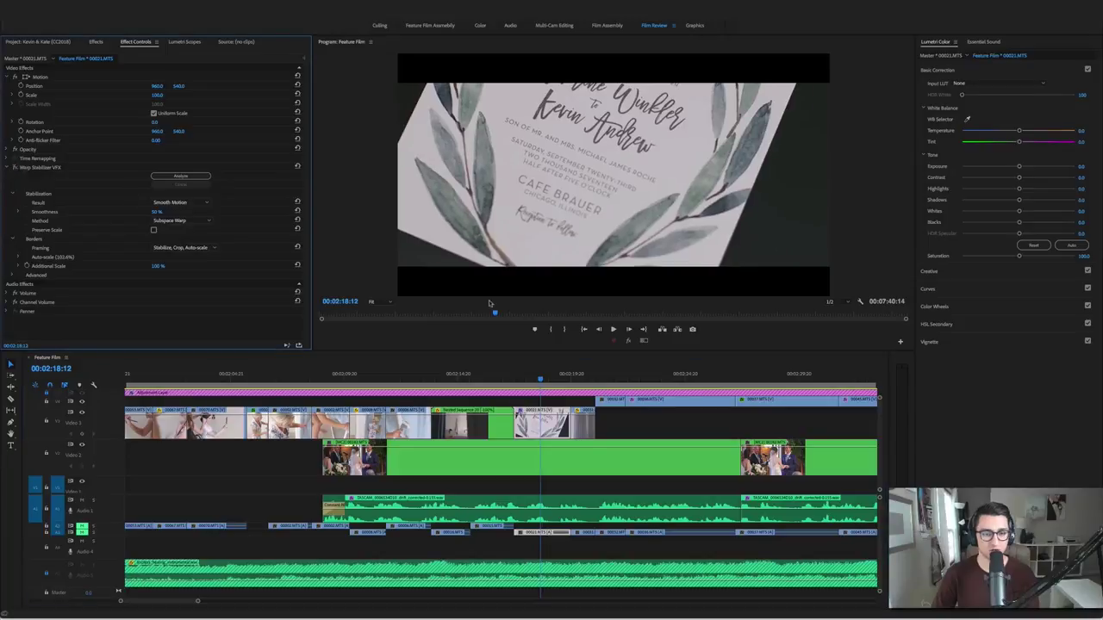
{"action": "left_click", "coordinate": [515, 379]}
{"action": "key", "text": "space"}
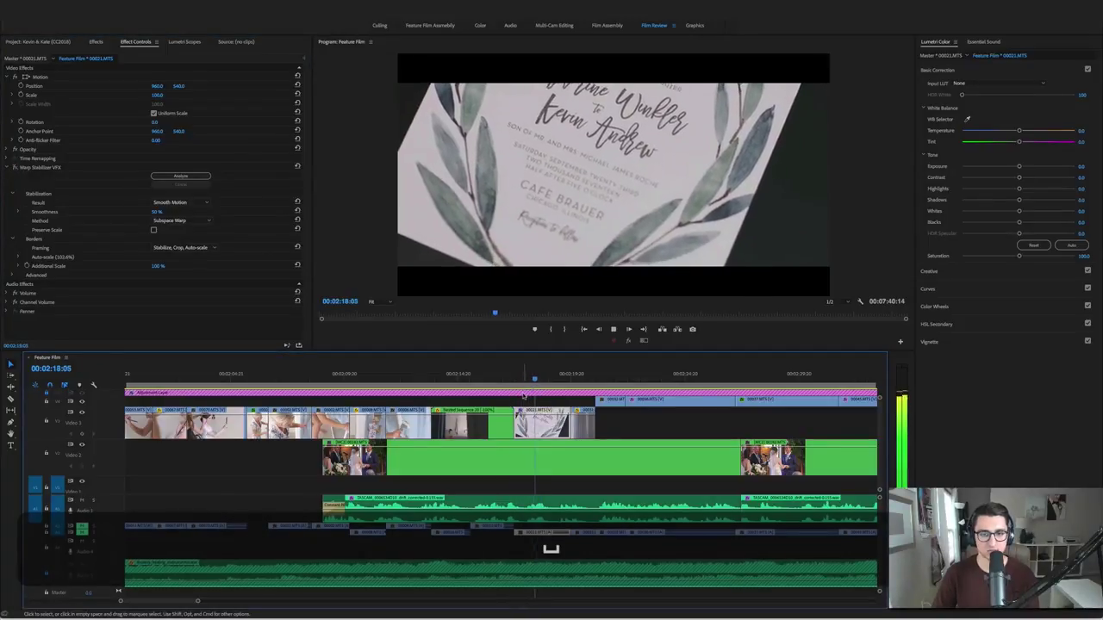
{"action": "key", "text": "space"}
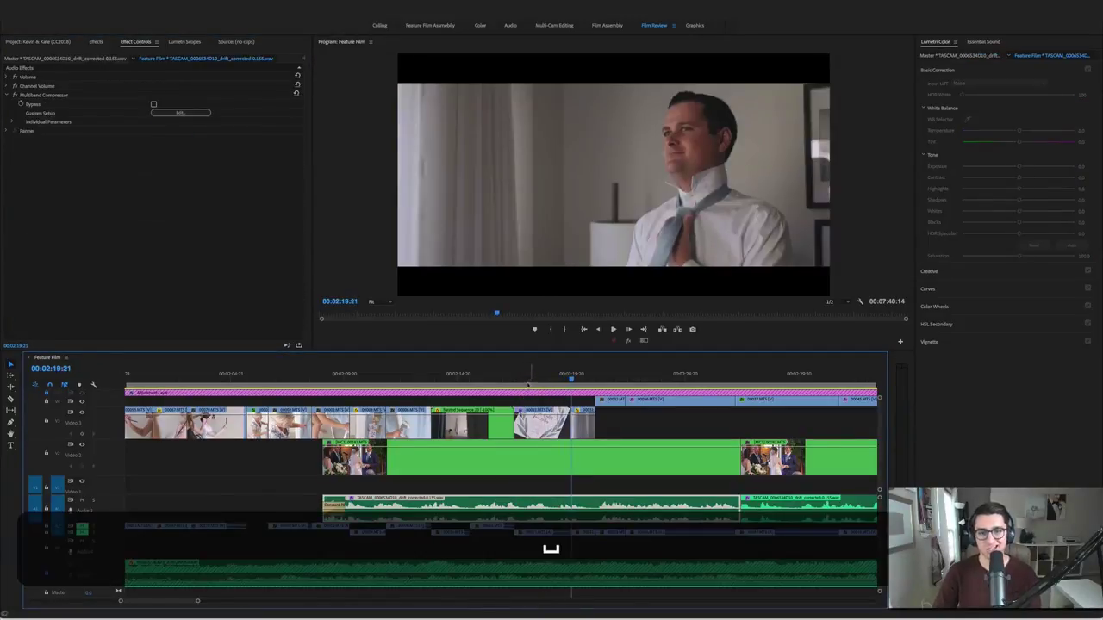
Show the invitation clip's effect settings again at 00:02:18:21, then replay it from its start to 00:02:19:10
{"action": "left_click", "coordinate": [552, 379]}
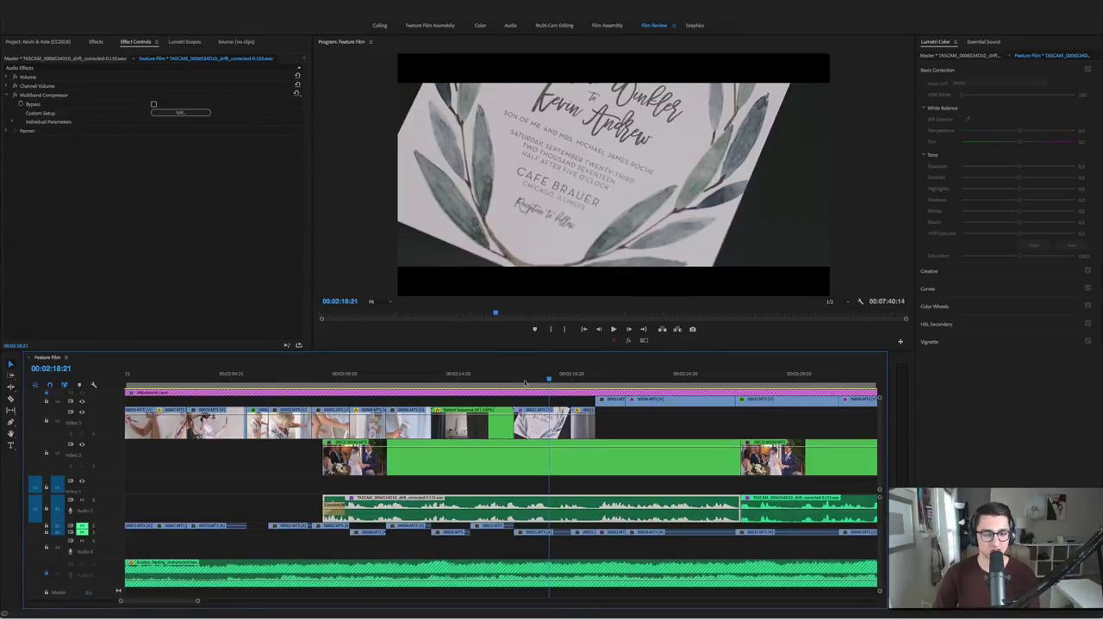
{"action": "left_click", "coordinate": [551, 422]}
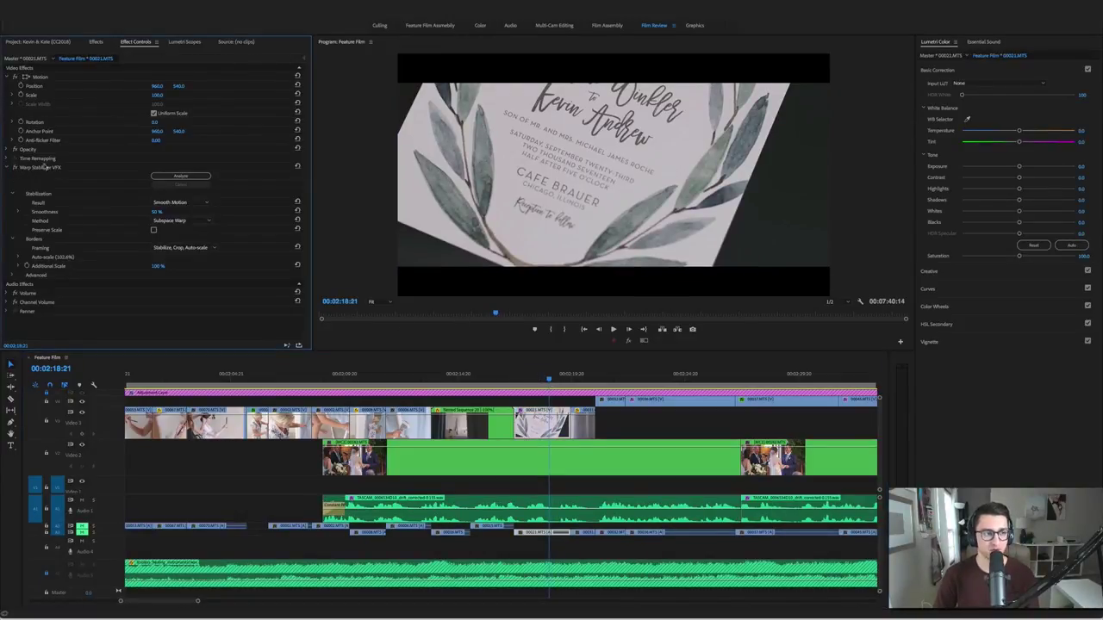
{"action": "left_click", "coordinate": [514, 379]}
{"action": "key", "text": "space"}
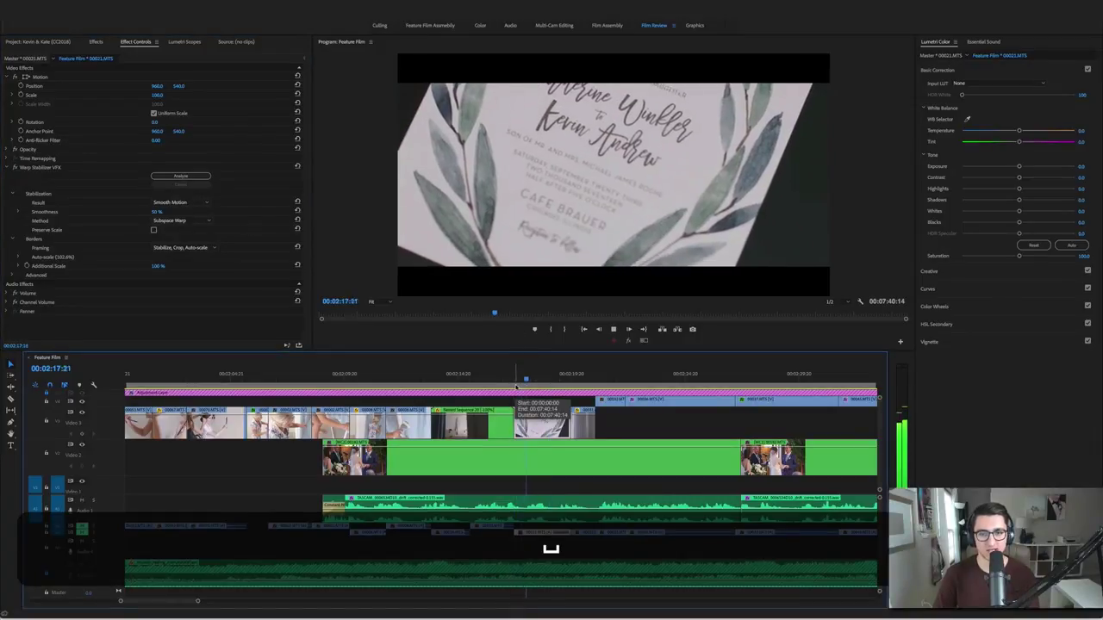
{"action": "key", "text": "space"}
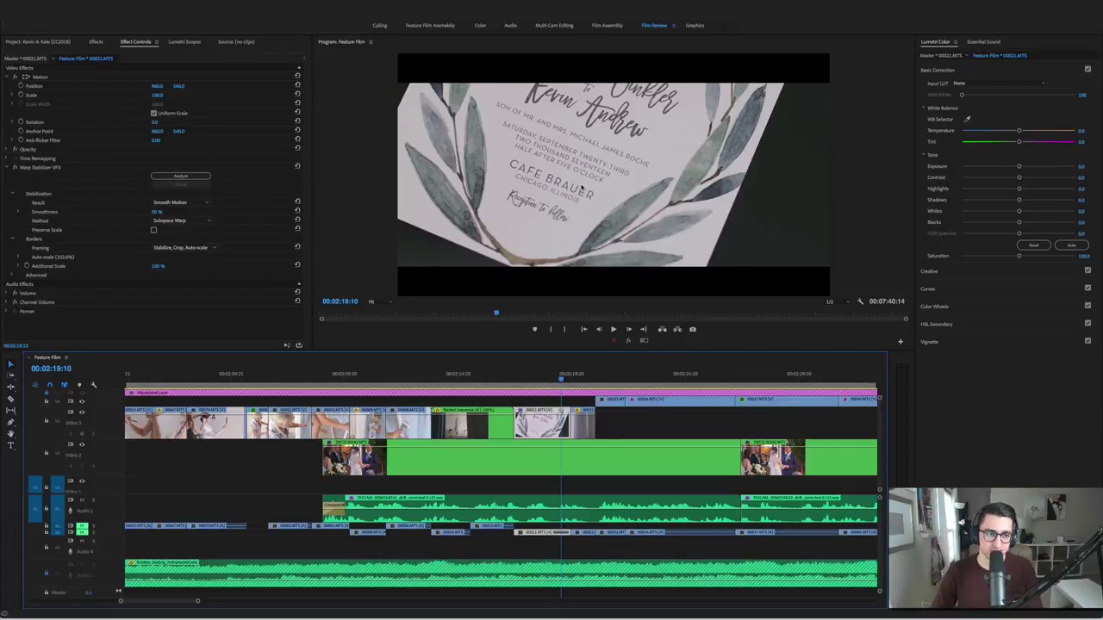
Play on into the groom's tie shot, park the playhead at 00:02:20:16, and save the project
{"action": "key", "text": "space"}
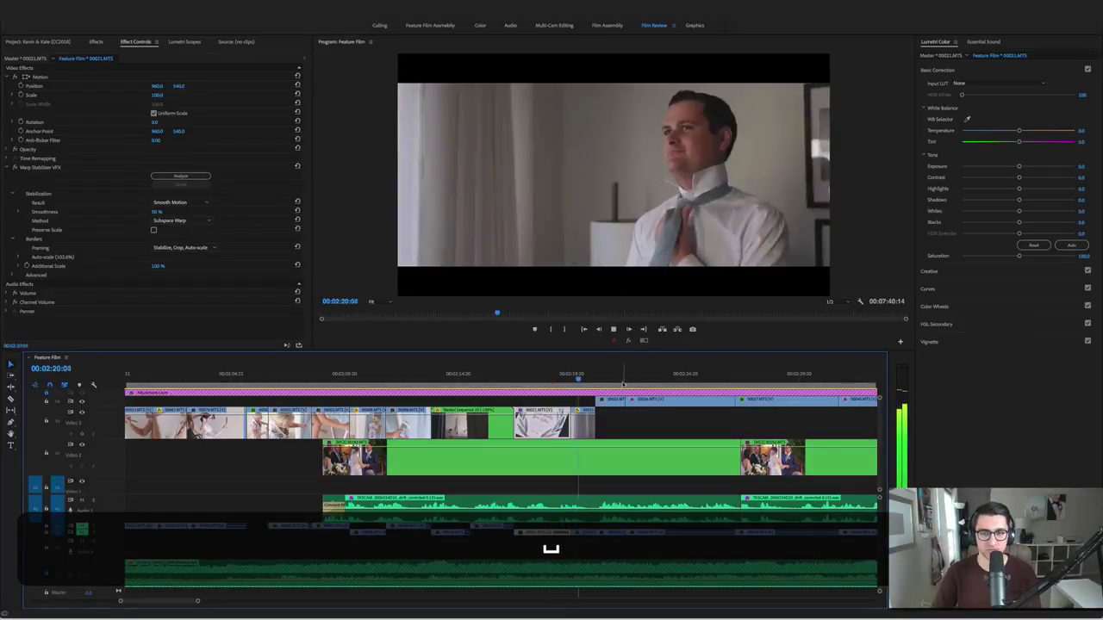
{"action": "key", "text": "space"}
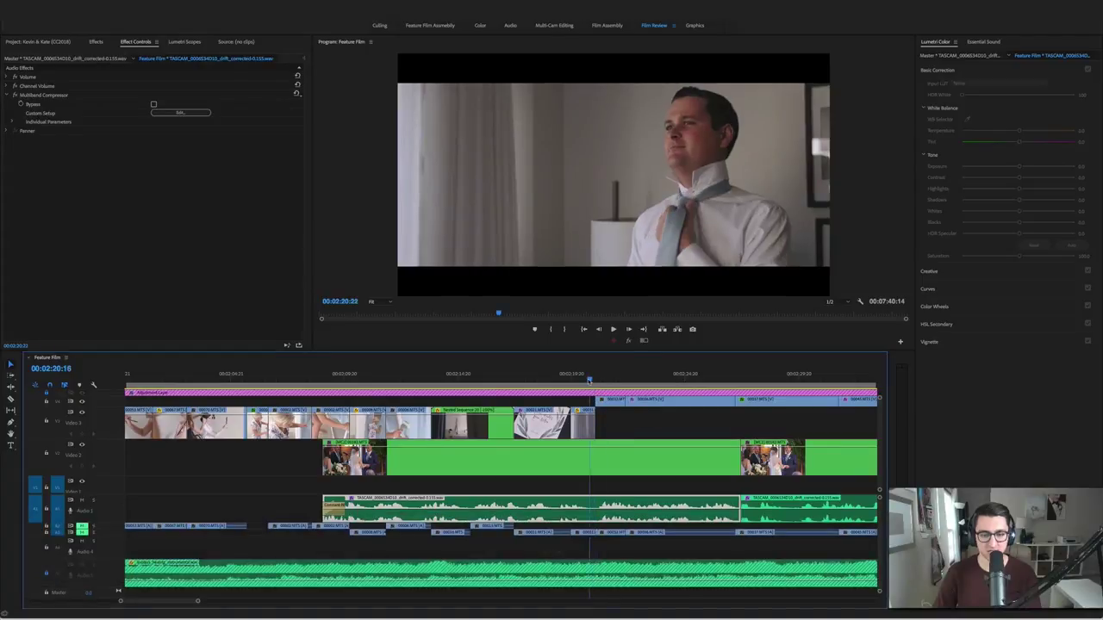
{"action": "key", "text": "super+s"}
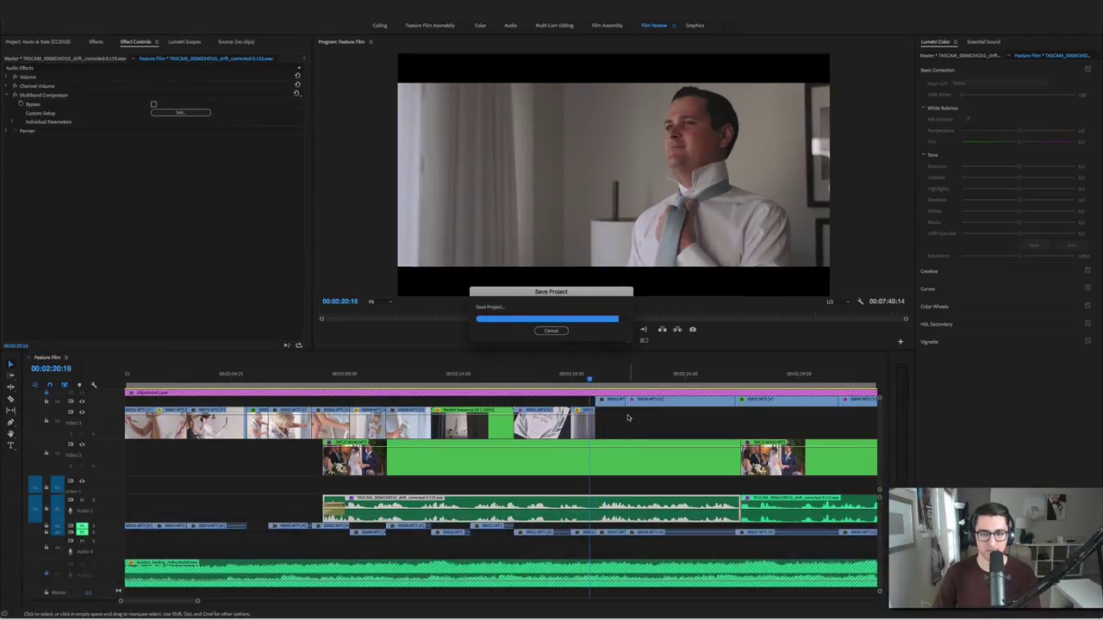
Play the groom's tie shots from 00:02:19:20 through to the close-up at 00:02:21:17
{"action": "scroll", "coordinate": [625, 418], "scroll_direction": "right", "scroll_amount": 5}
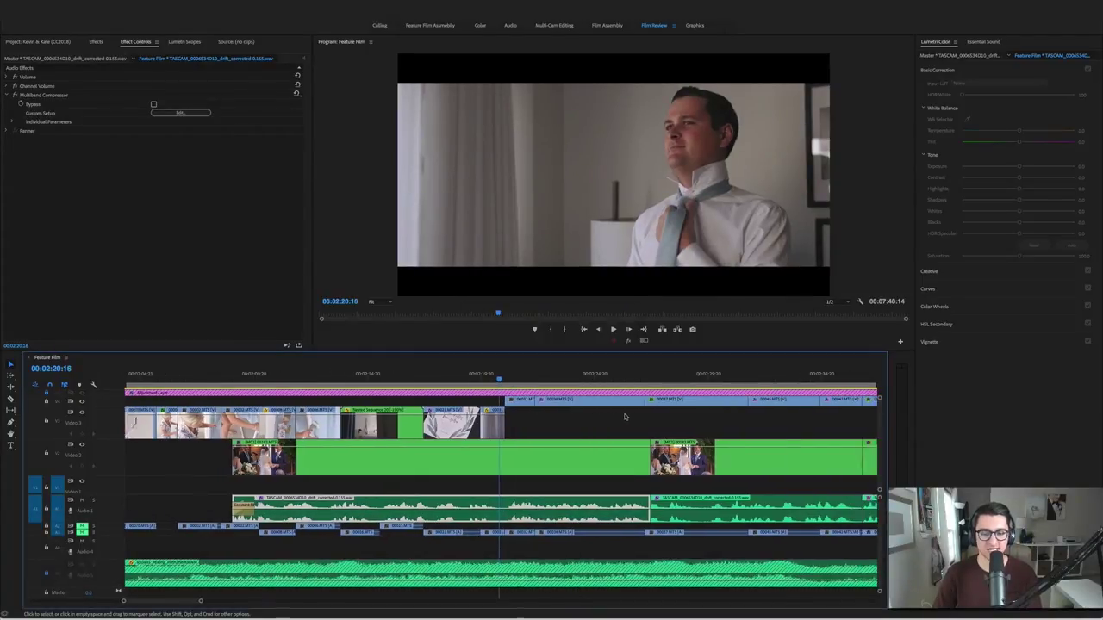
{"action": "scroll", "coordinate": [608, 425], "scroll_direction": "down", "scroll_amount": 1}
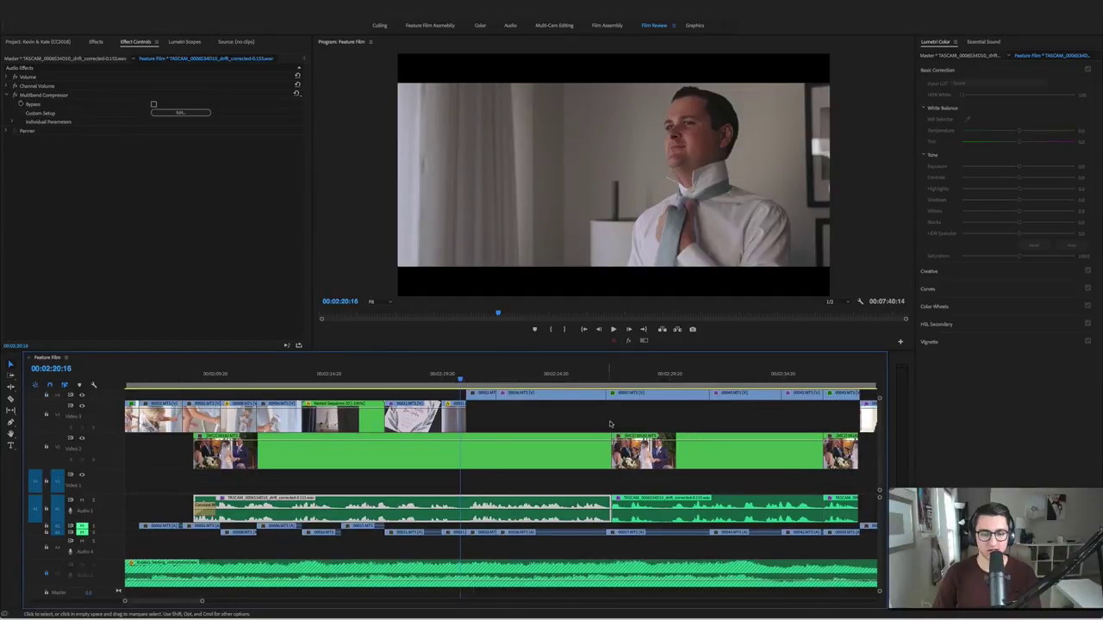
{"action": "scroll", "coordinate": [610, 423], "scroll_direction": "right", "scroll_amount": 3}
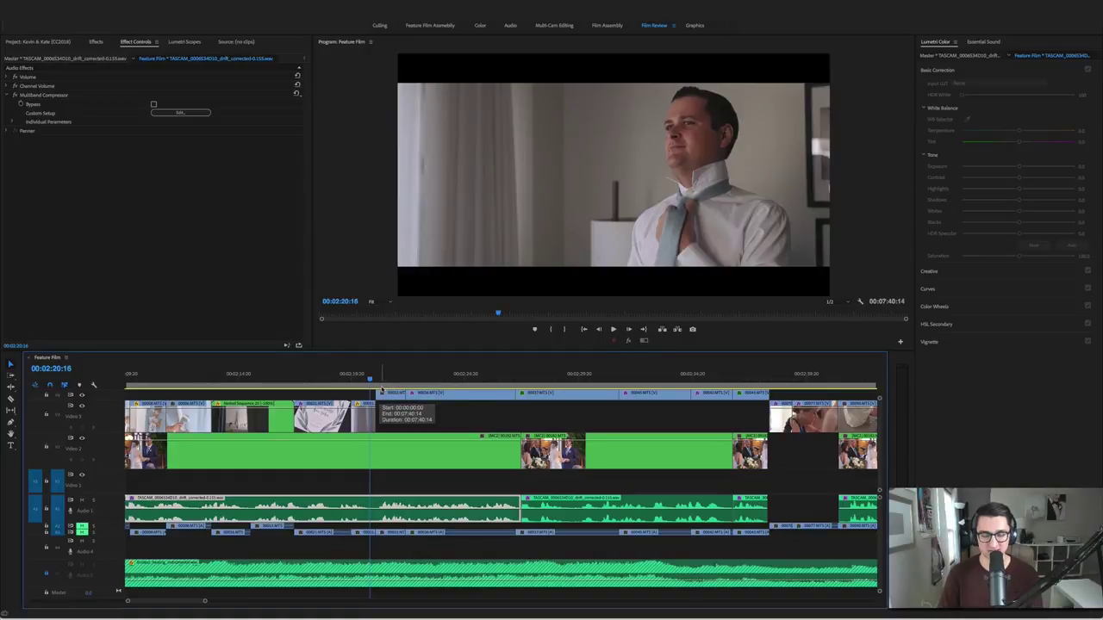
{"action": "left_click_drag", "start_coordinate": [370, 379], "coordinate": [357, 379]}
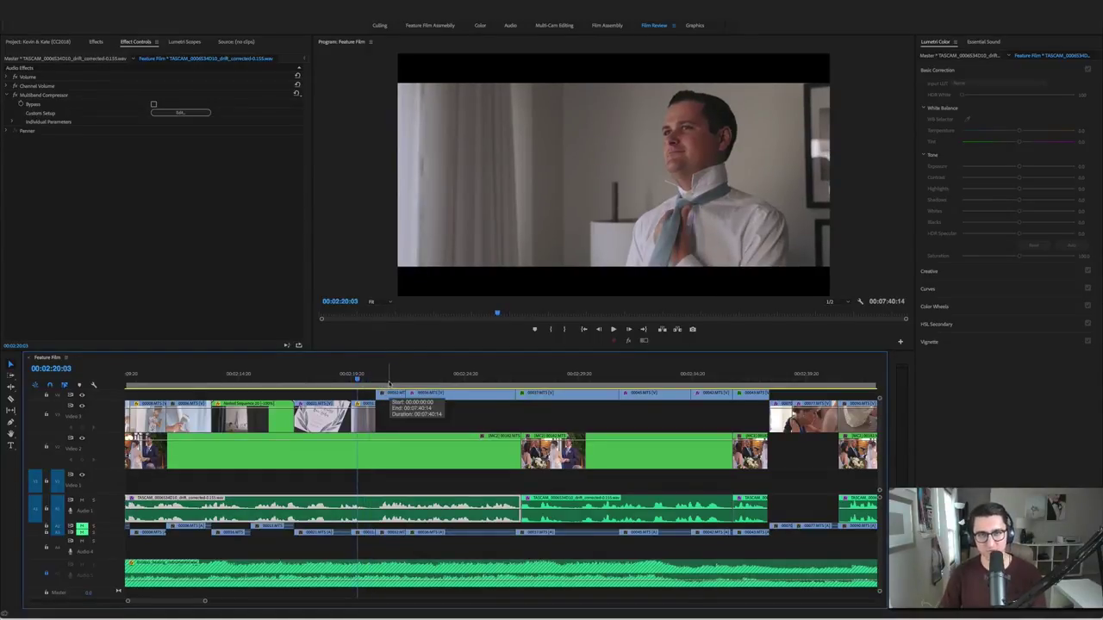
{"action": "left_click", "coordinate": [351, 379]}
{"action": "key", "text": "space"}
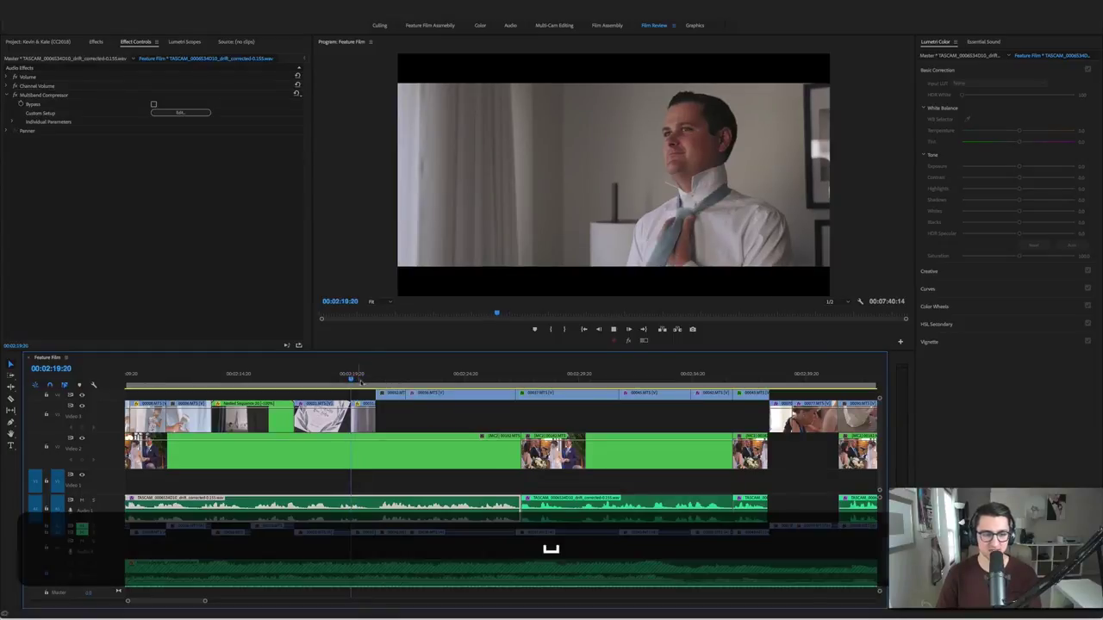
{"action": "key", "text": "space"}
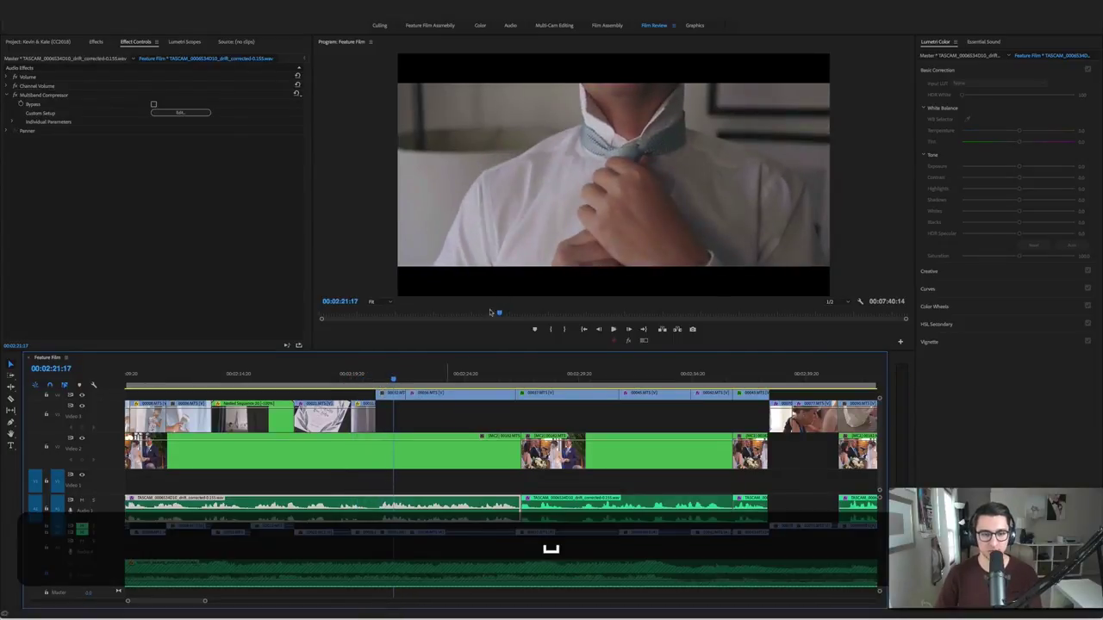
Toggle Global FX Mute on the tie close-up to compare it with and without effects, and show the clip's effect settings
{"action": "left_click", "coordinate": [628, 341]}
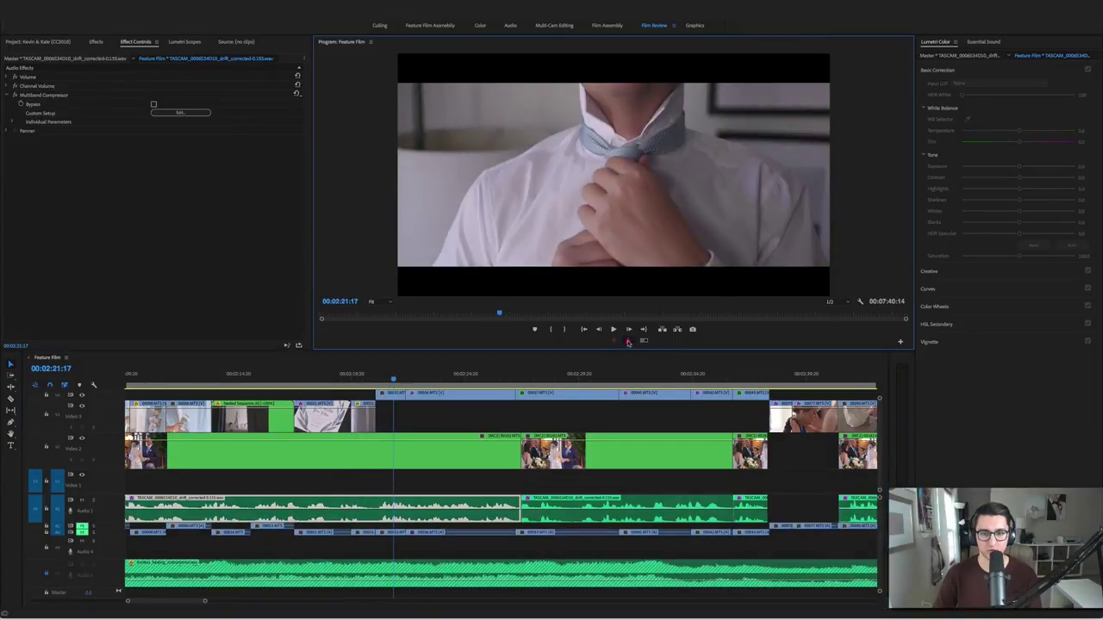
{"action": "left_click", "coordinate": [629, 342]}
{"action": "left_click", "coordinate": [629, 342]}
{"action": "left_click", "coordinate": [397, 393]}
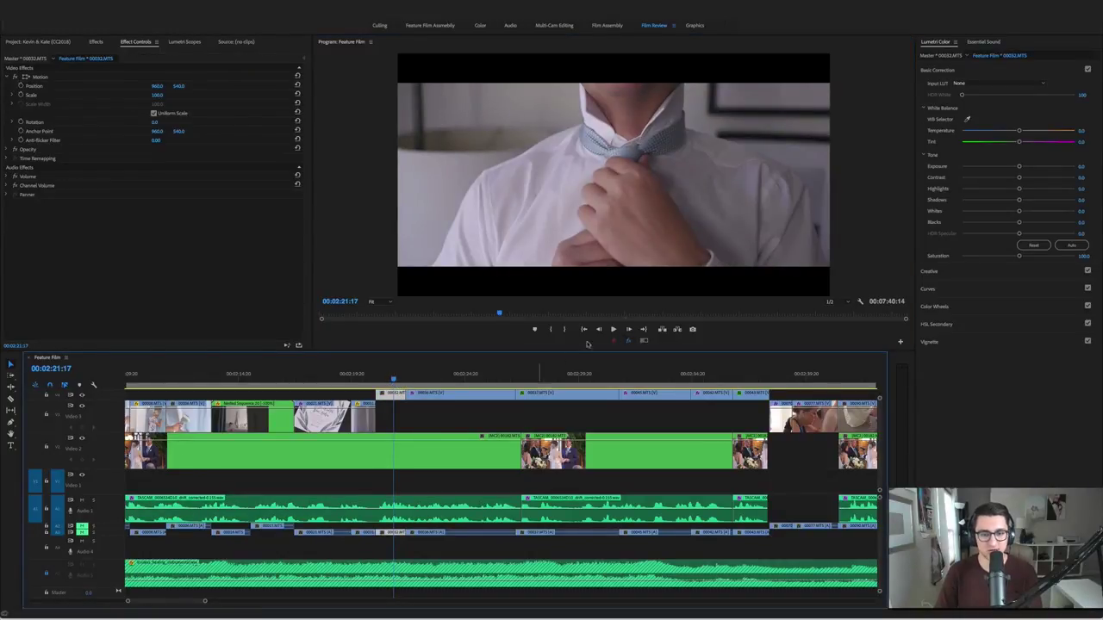
{"action": "left_click", "coordinate": [627, 340]}
Play the groom's shots on from the tie close-up through the window shots to 00:02:29:04
{"action": "key", "text": "space"}
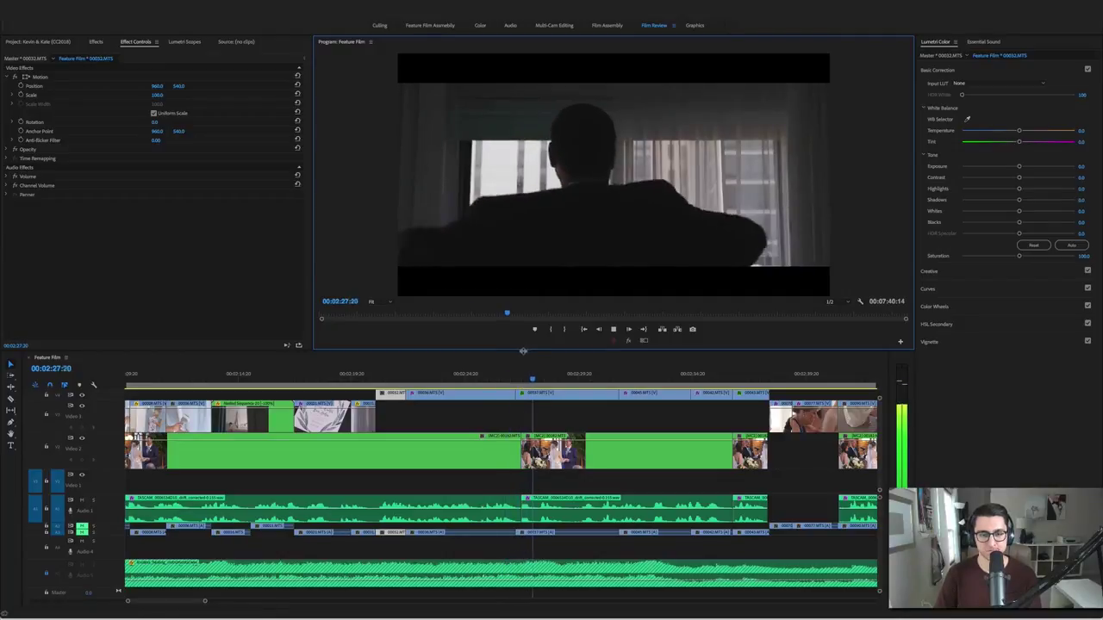
{"action": "left_click", "coordinate": [528, 504]}
{"action": "key", "text": "space"}
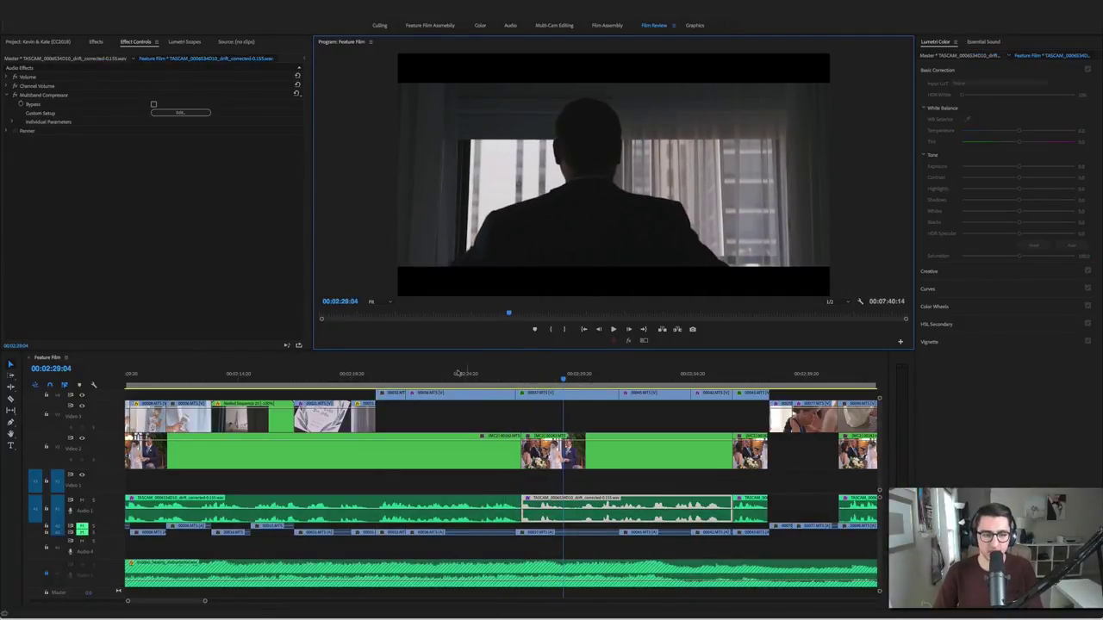
Replay the groom putting on his jacket from 00:02:22:23 to 00:02:27:08, then move the playhead back to 00:02:26:09
{"action": "left_click", "coordinate": [420, 376]}
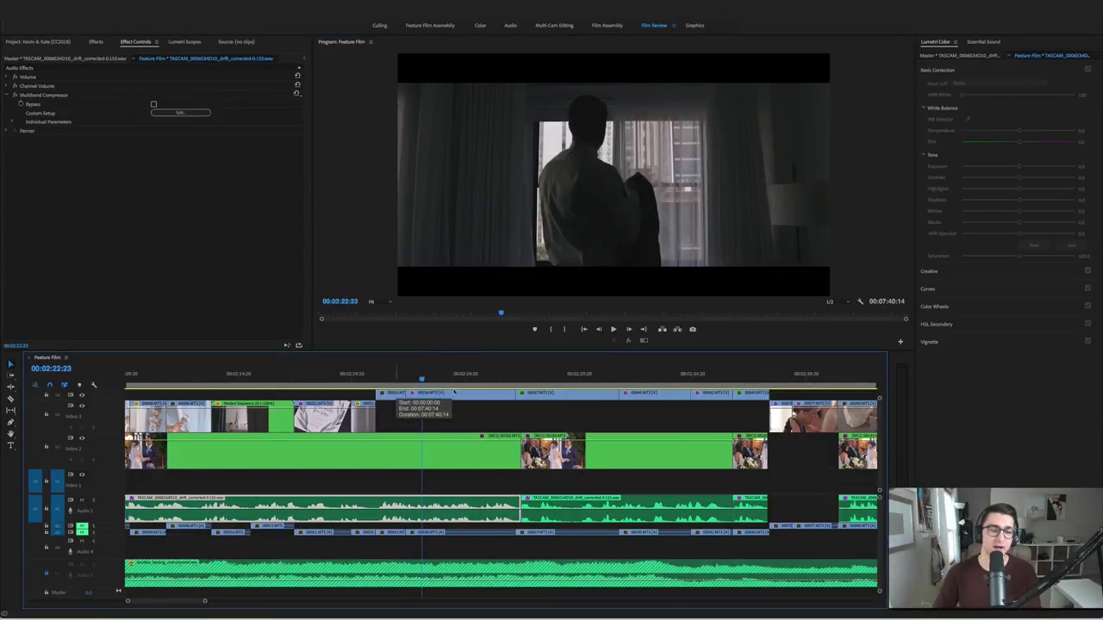
{"action": "key", "text": "space"}
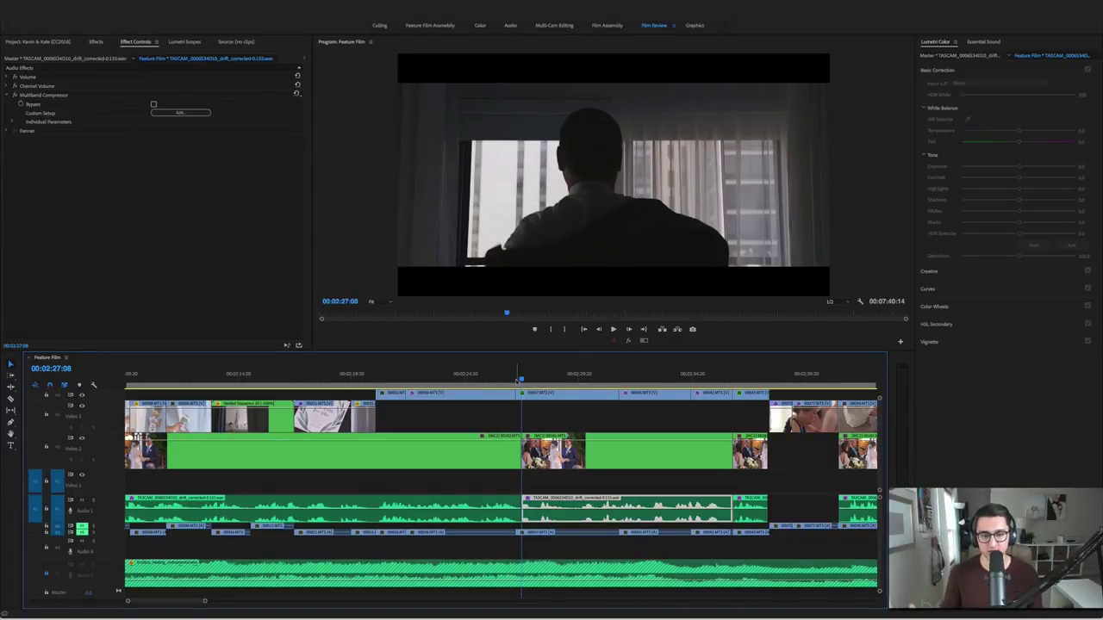
{"action": "key", "text": "shift+Left"}
{"action": "key", "text": "shift+Left"}
{"action": "key", "text": "shift+Left"}
{"action": "key", "text": "shift+Left"}
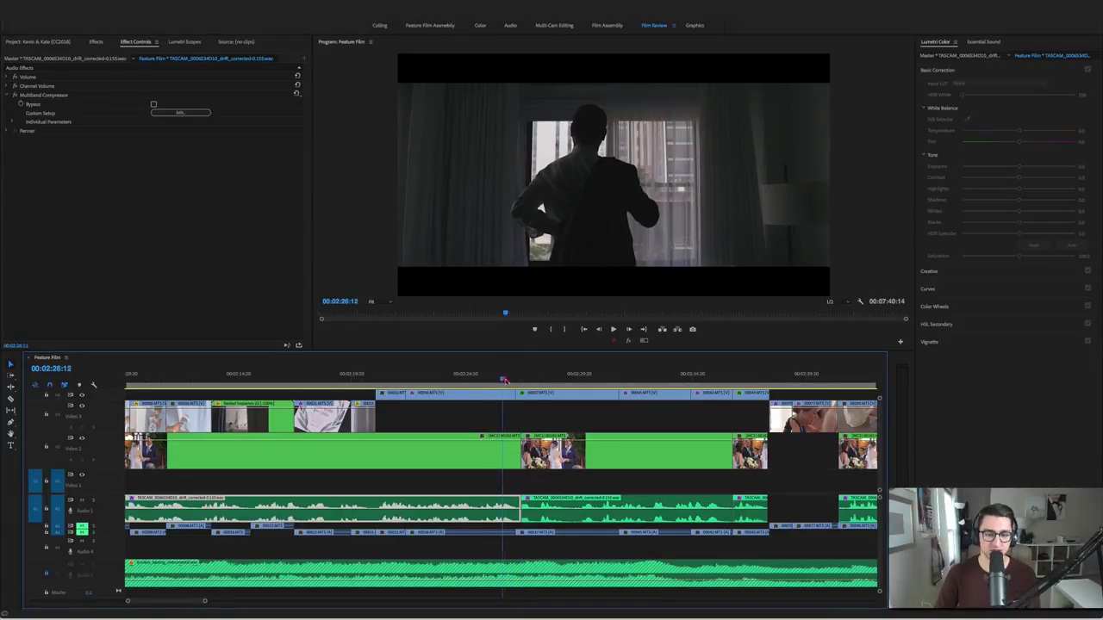
{"action": "mouse_move", "coordinate": [501, 380]}
{"action": "left_mouse_down"}
{"action": "mouse_move", "coordinate": [520, 380]}
{"action": "mouse_move", "coordinate": [499, 381]}
{"action": "left_mouse_up"}
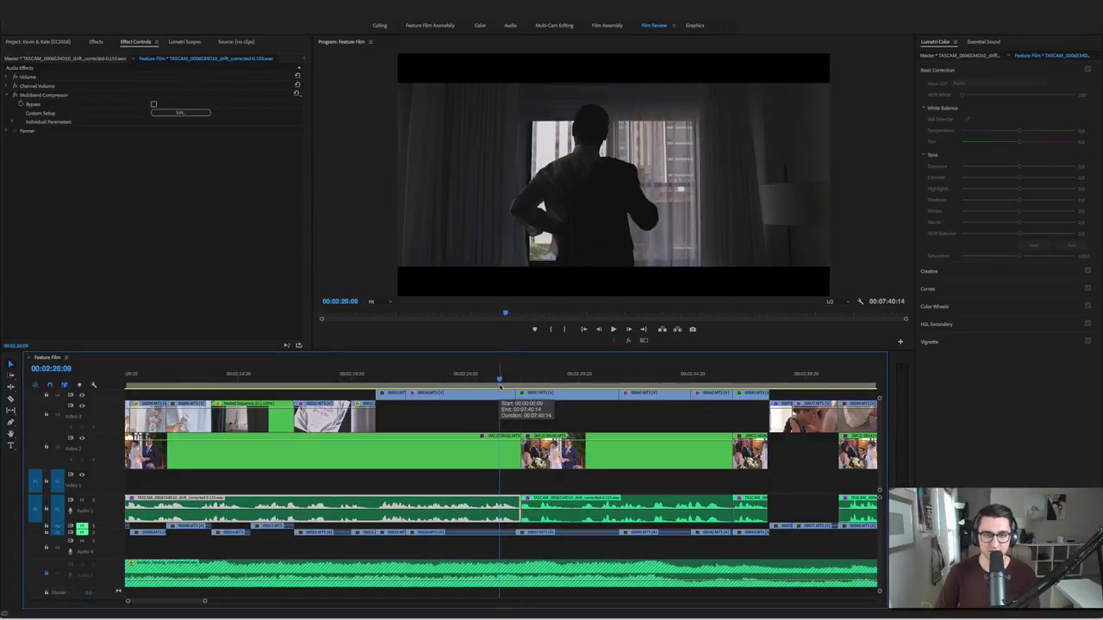
Compare the groom's jacket shot at 00:02:26:09 with and without effects using Global FX Mute, and show its clip's Lumetri Color settings
{"action": "left_click", "coordinate": [628, 342]}
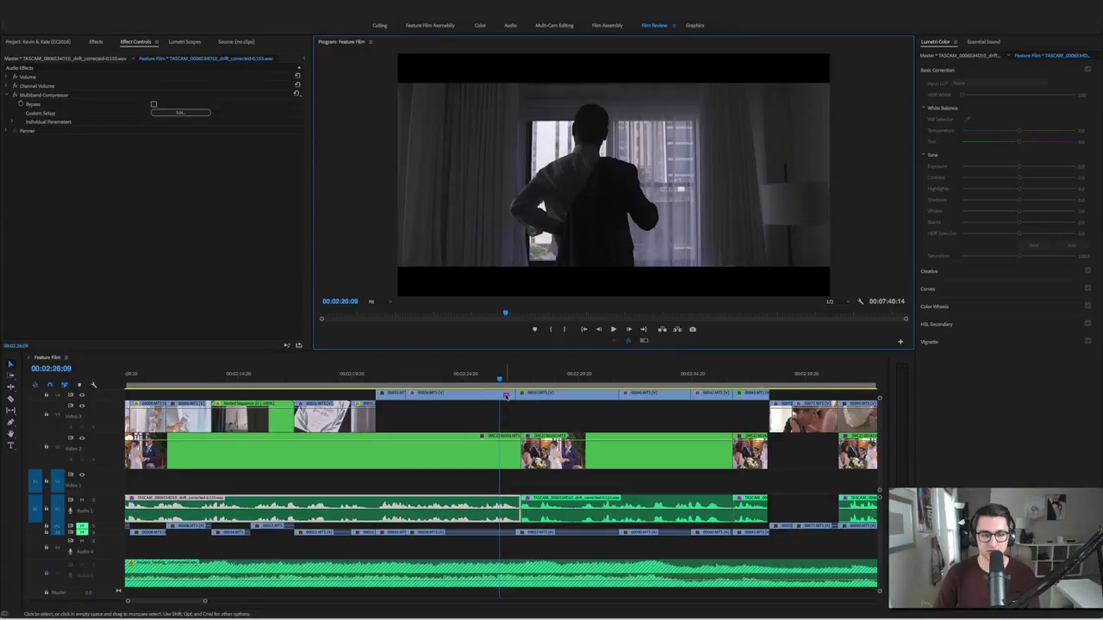
{"action": "left_click", "coordinate": [507, 394]}
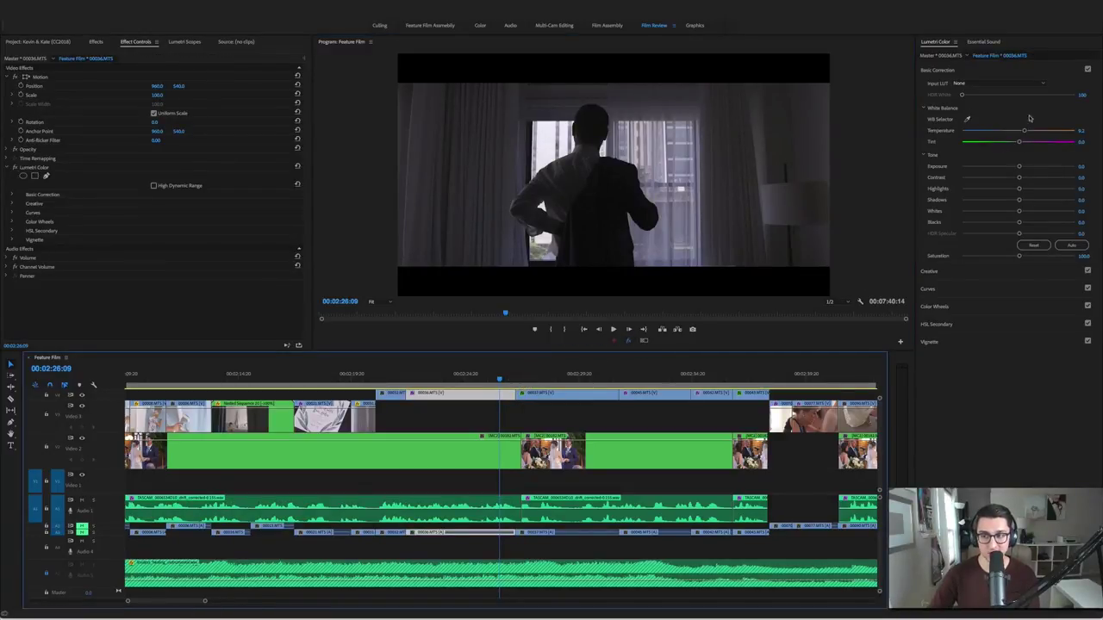
{"action": "left_click", "coordinate": [630, 341]}
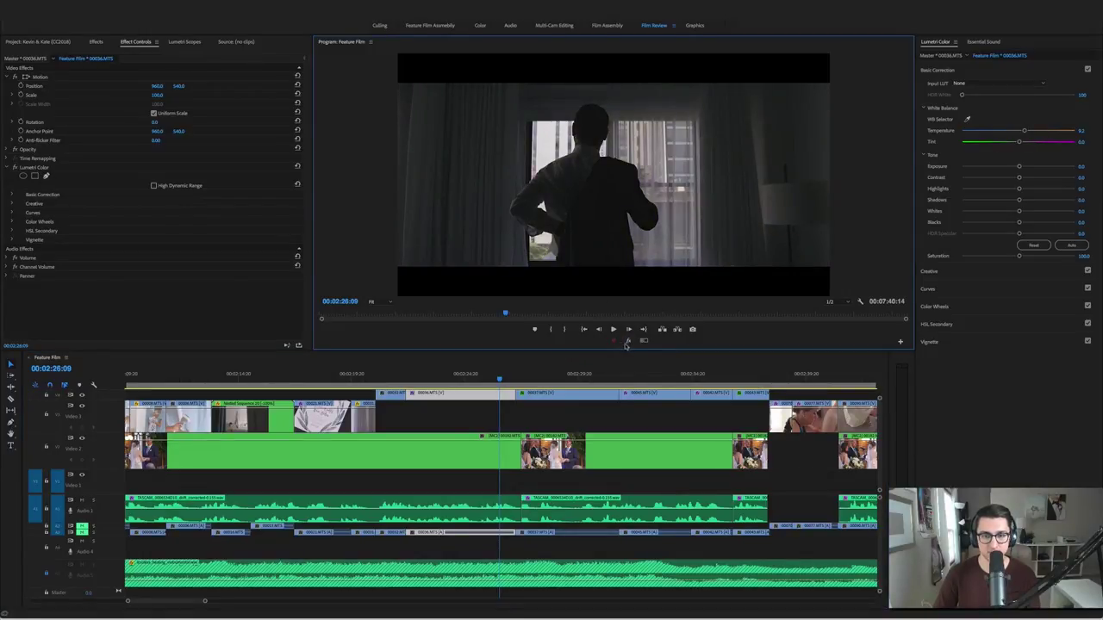
{"action": "left_click", "coordinate": [628, 341]}
{"action": "left_click", "coordinate": [629, 342]}
Play on to the closer window silhouette at 00:02:27:20, select its clip and compare it with effects muted and active
{"action": "key", "text": "space"}
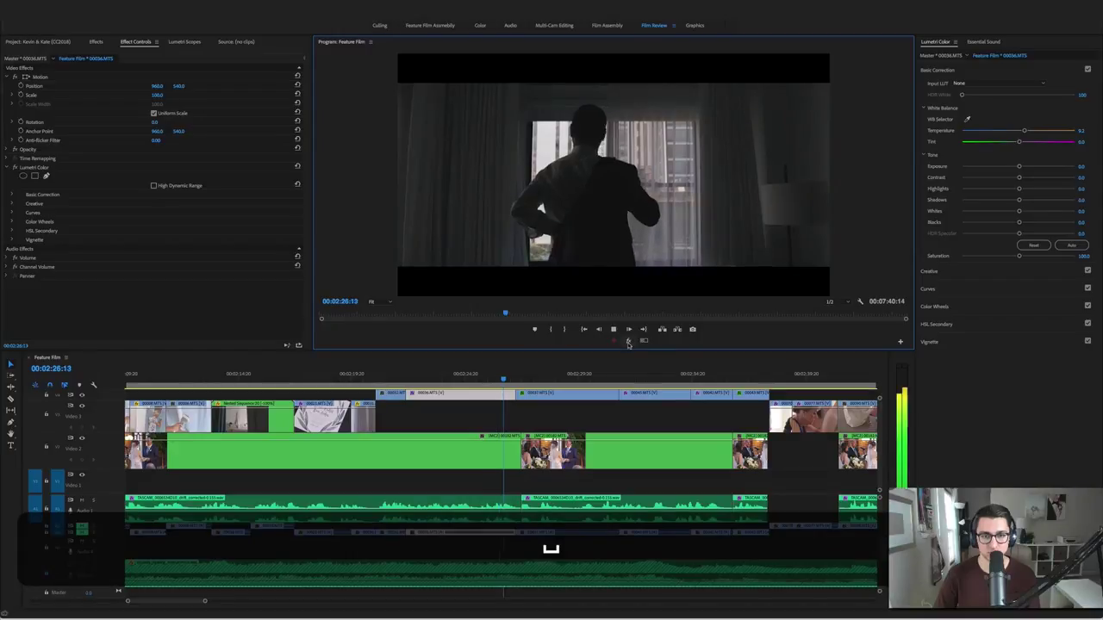
{"action": "left_click", "coordinate": [551, 394]}
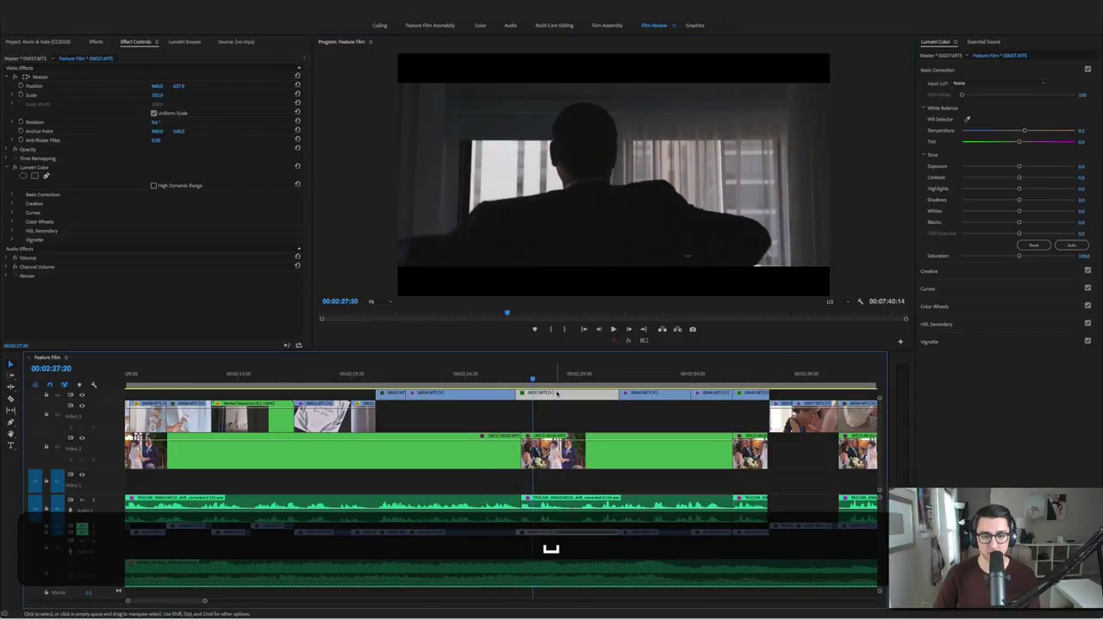
{"action": "left_click", "coordinate": [628, 341]}
{"action": "left_click", "coordinate": [628, 342]}
Play from the window silhouette through to the groom in his blue suit at 00:02:33:07
{"action": "key", "text": "space"}
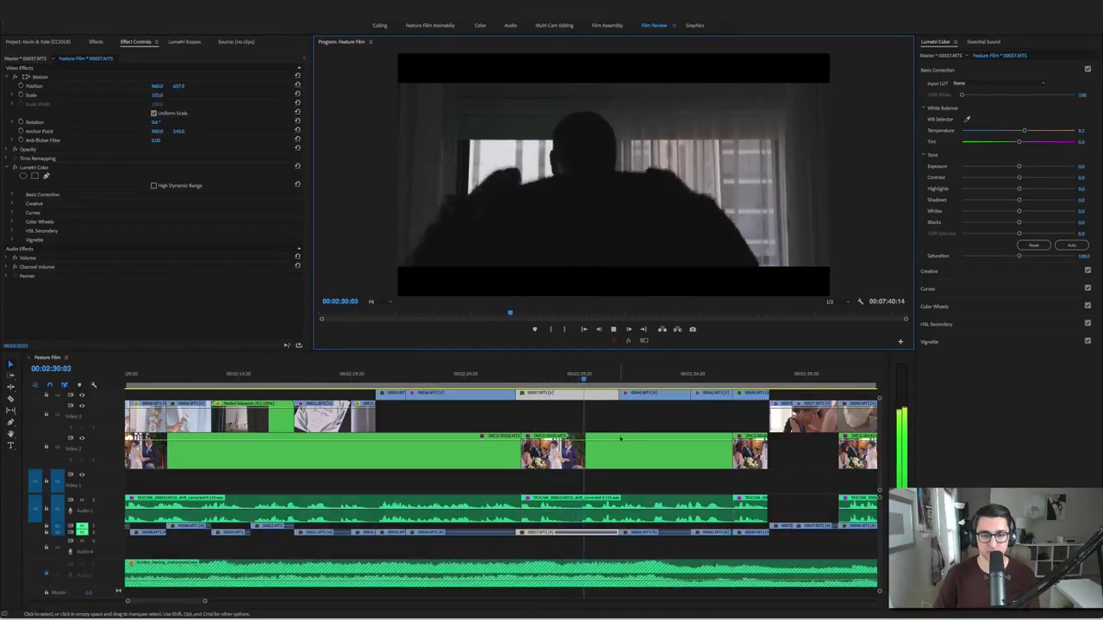
{"action": "scroll", "coordinate": [603, 448], "scroll_direction": "up", "scroll_amount": 2}
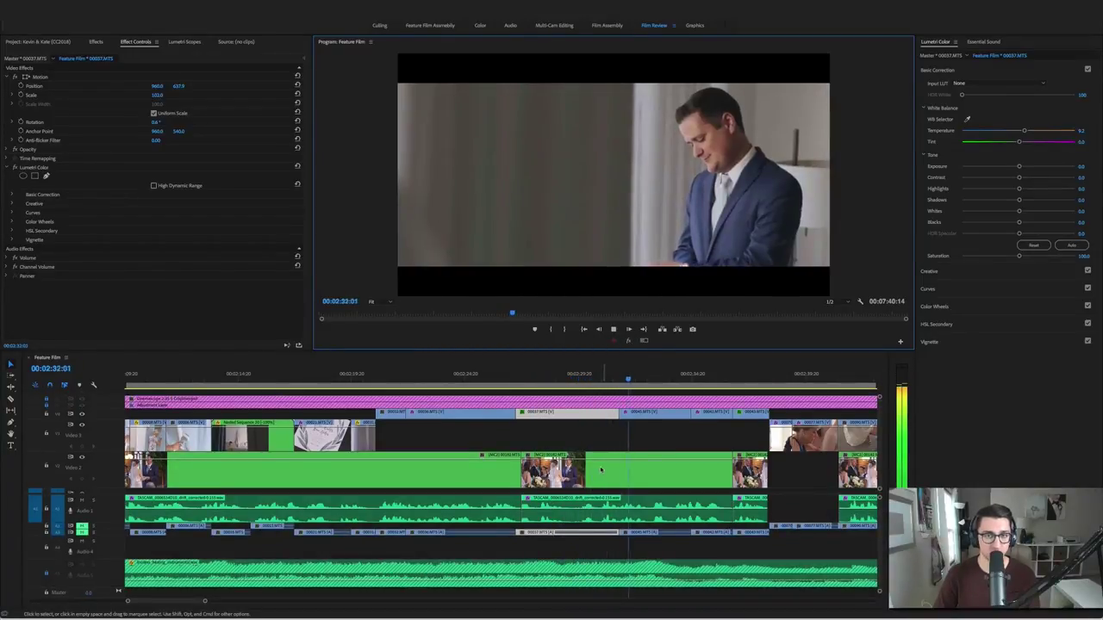
{"action": "key", "text": "space"}
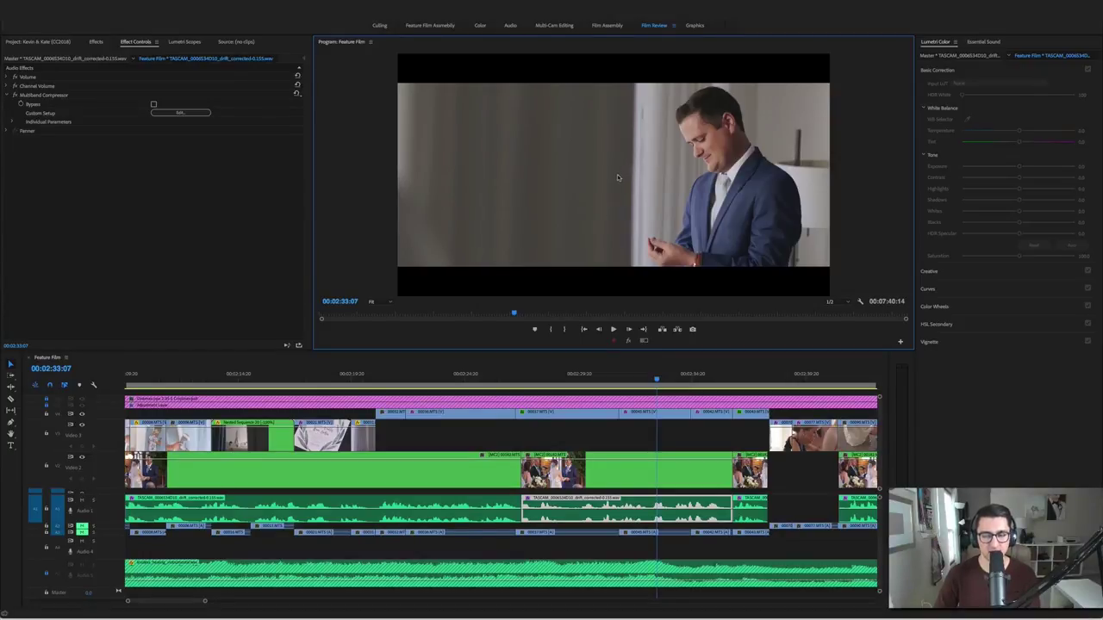
Examine the Lumetri Scopes for the window silhouette at 00:02:29:06, the tie shot at 00:02:20:12 and the suit shot at 00:02:32:12
{"action": "left_click", "coordinate": [565, 379]}
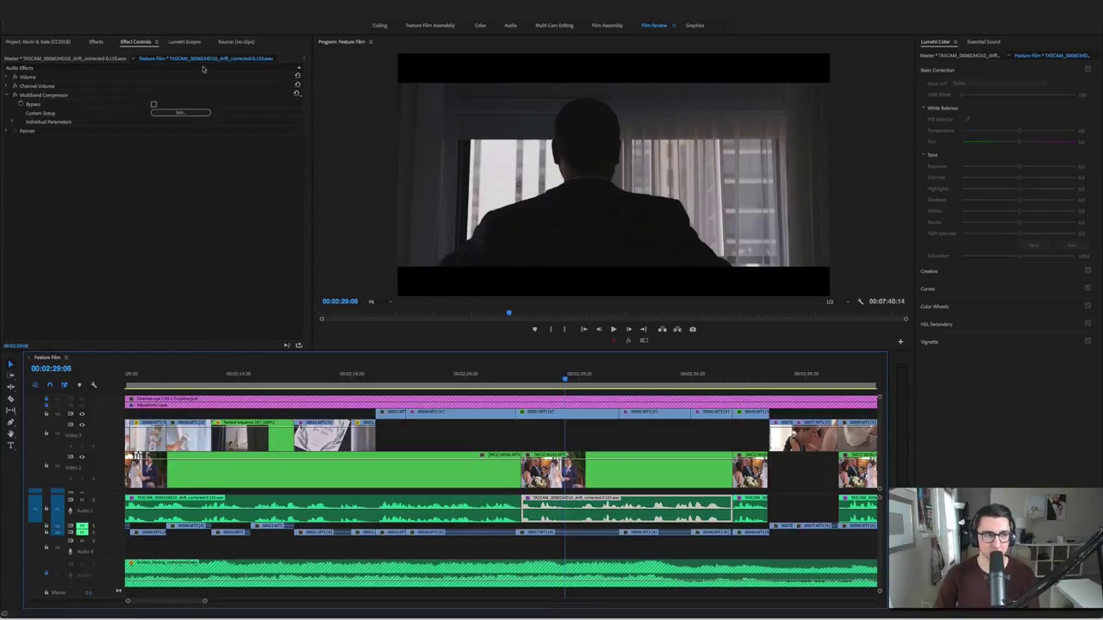
{"action": "left_click", "coordinate": [184, 41]}
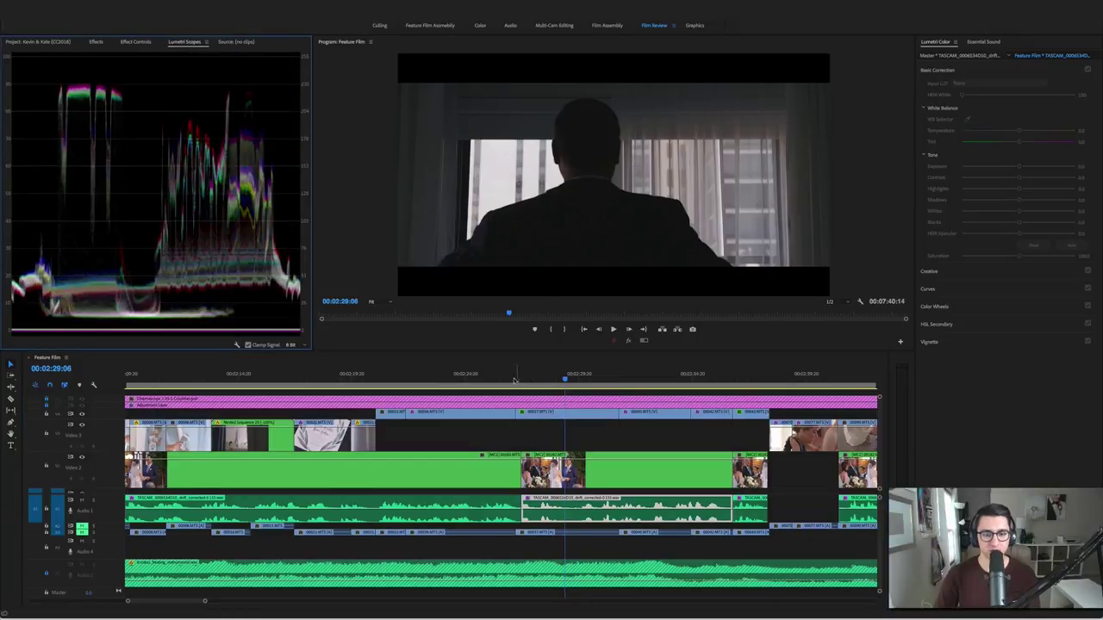
{"action": "left_click_drag", "start_coordinate": [505, 380], "coordinate": [365, 381]}
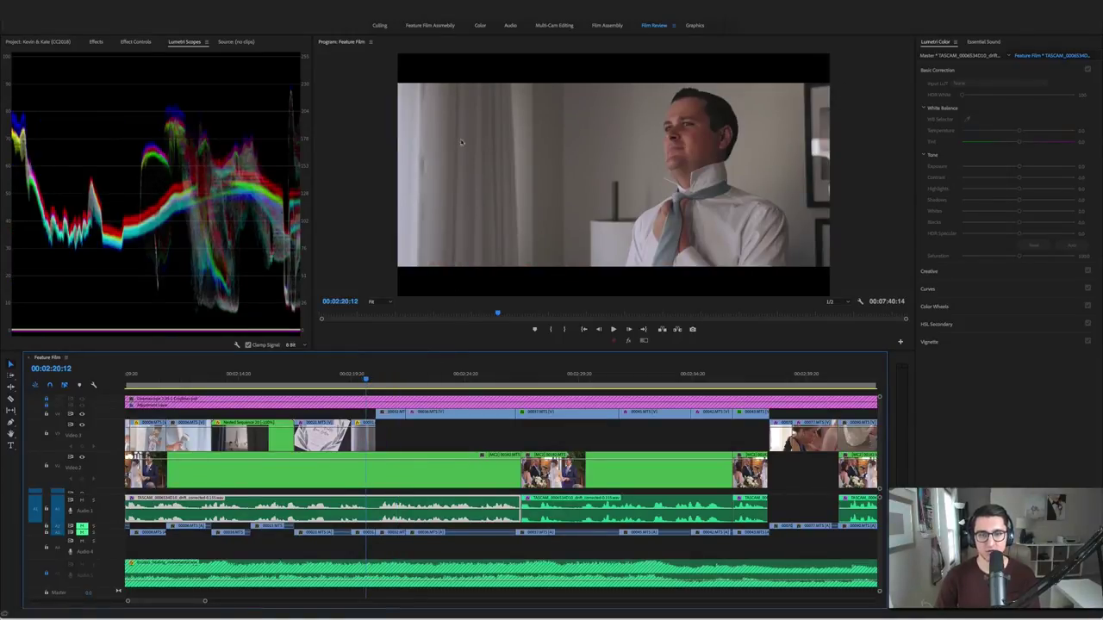
{"action": "left_click", "coordinate": [640, 381]}
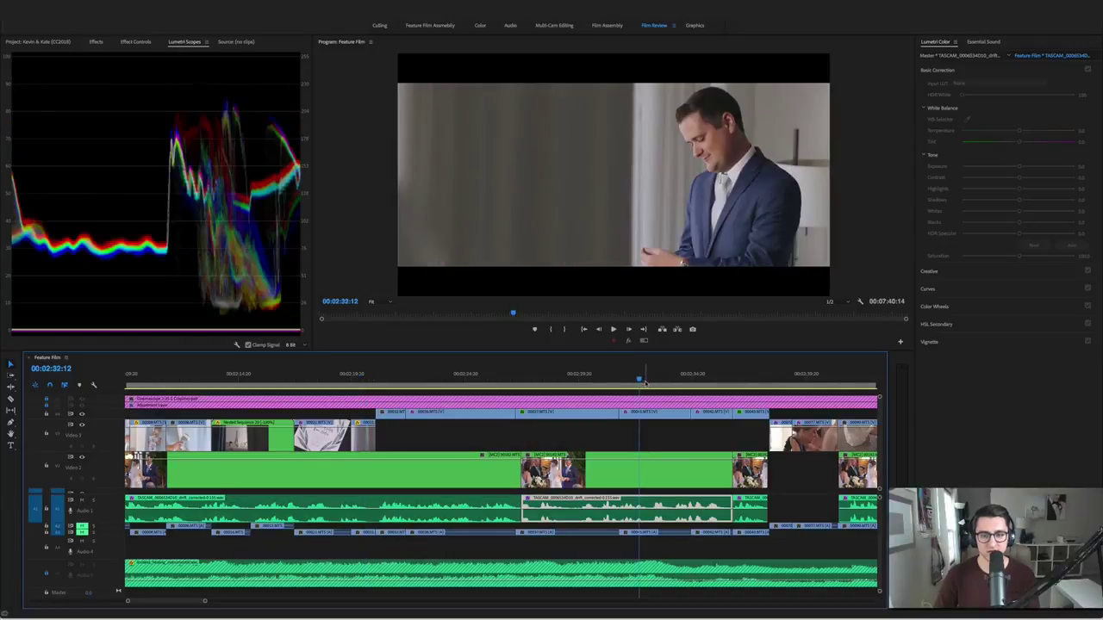
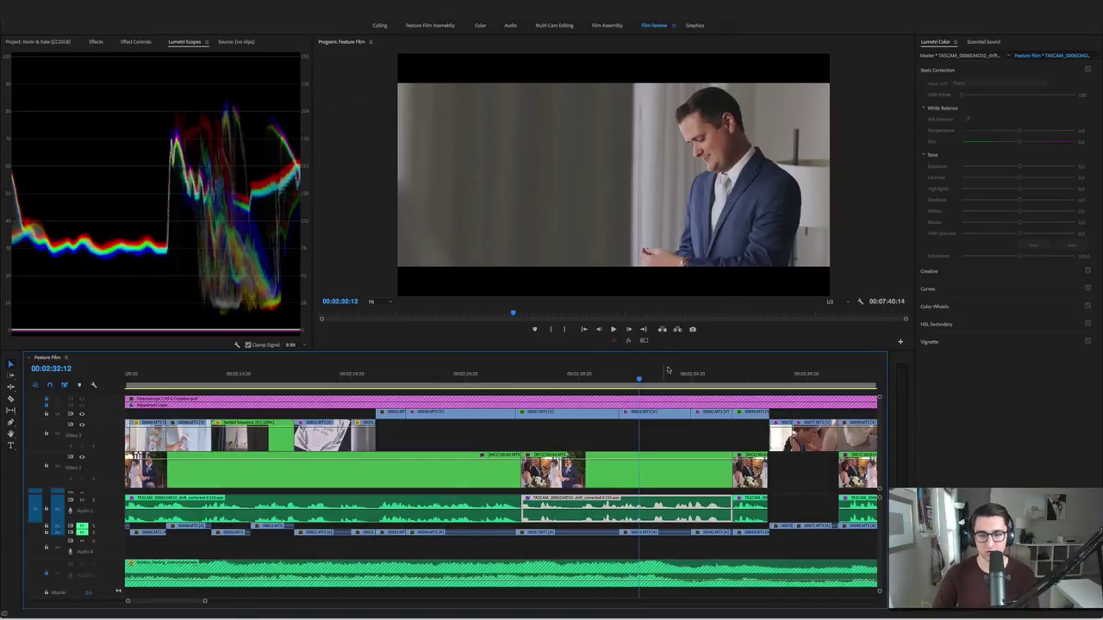
View the groom's close-up at 00:02:37:06, return to his suit shot, compare it with effects muted at 00:02:33:09, and select its clip
{"action": "left_click_drag", "start_coordinate": [639, 379], "coordinate": [747, 393]}
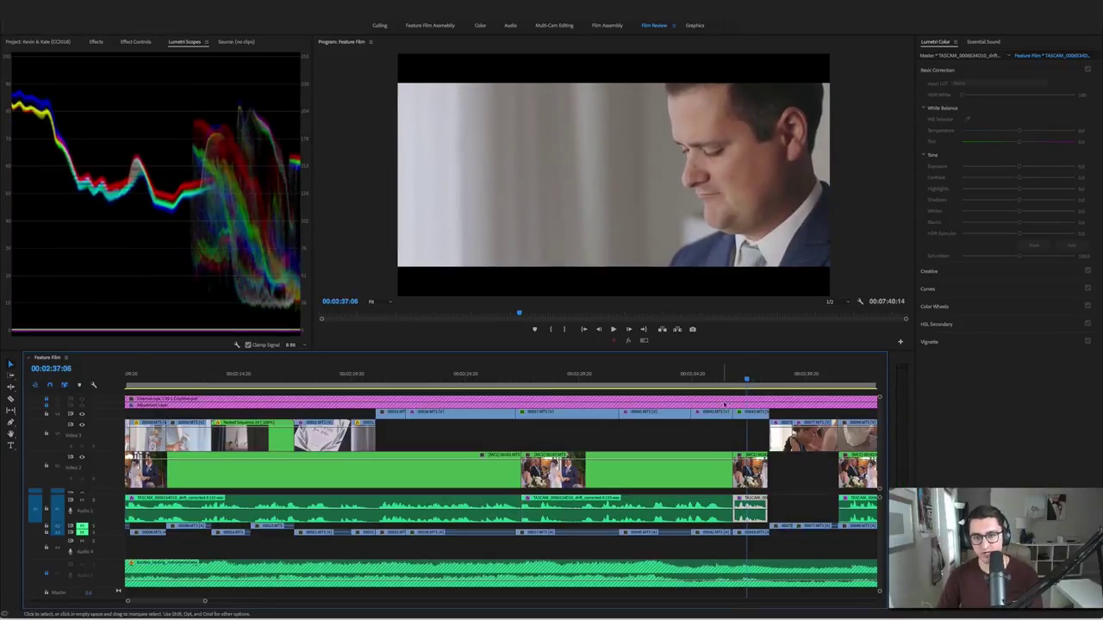
{"action": "left_click", "coordinate": [649, 385]}
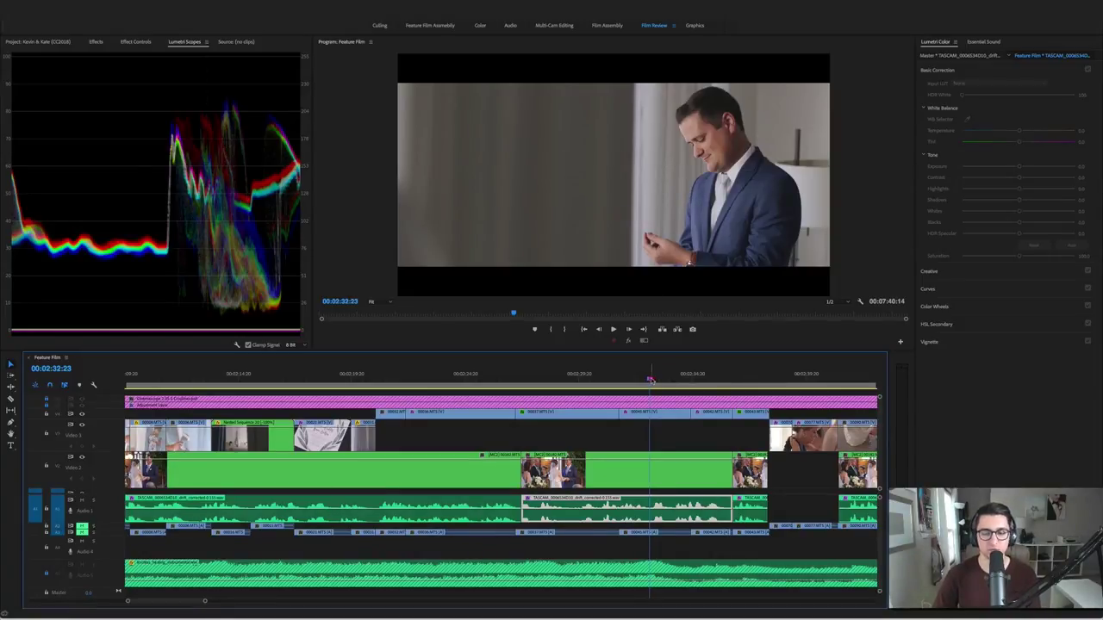
{"action": "key", "text": "space"}
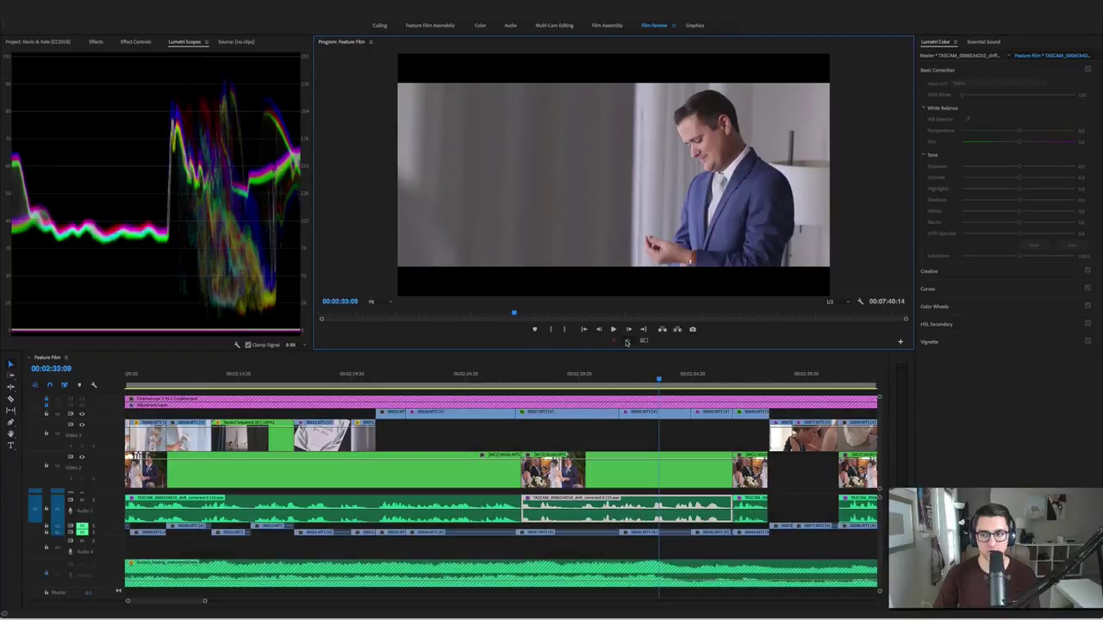
{"action": "left_click", "coordinate": [681, 416]}
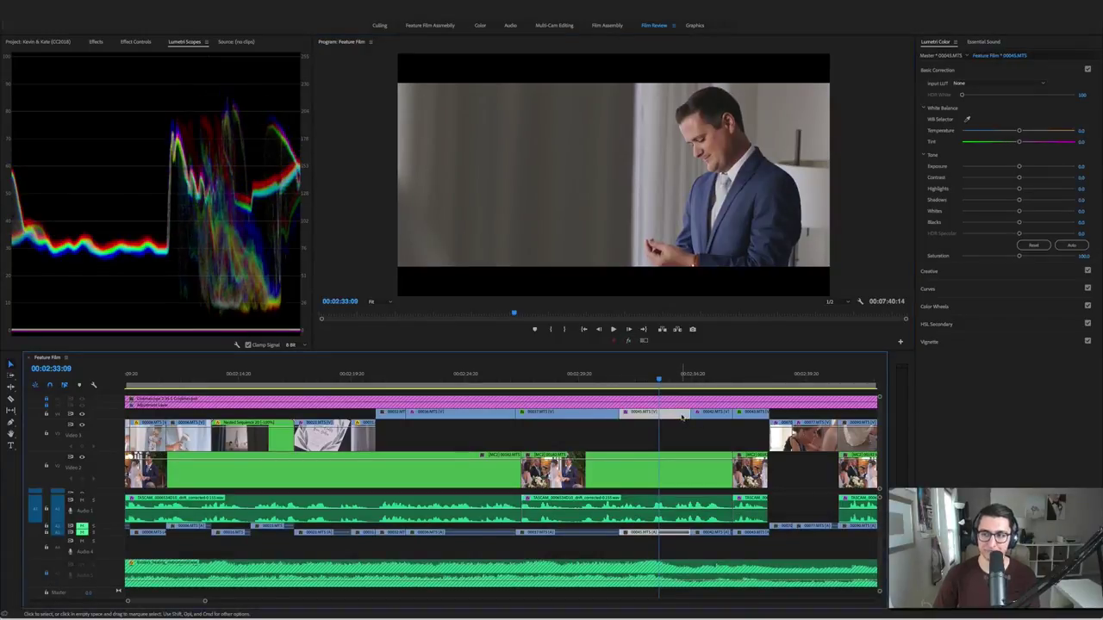
Play from the groom's suit shot to the bride's dress shot at 00:02:38:21 and save the project
{"action": "key", "text": "space"}
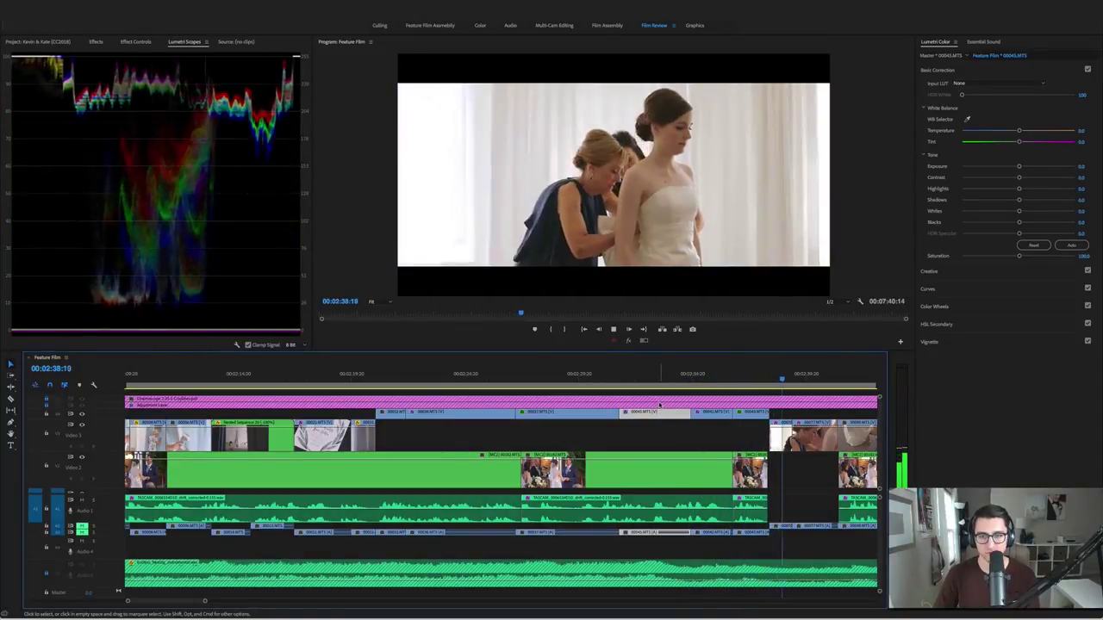
{"action": "key", "text": "super+s"}
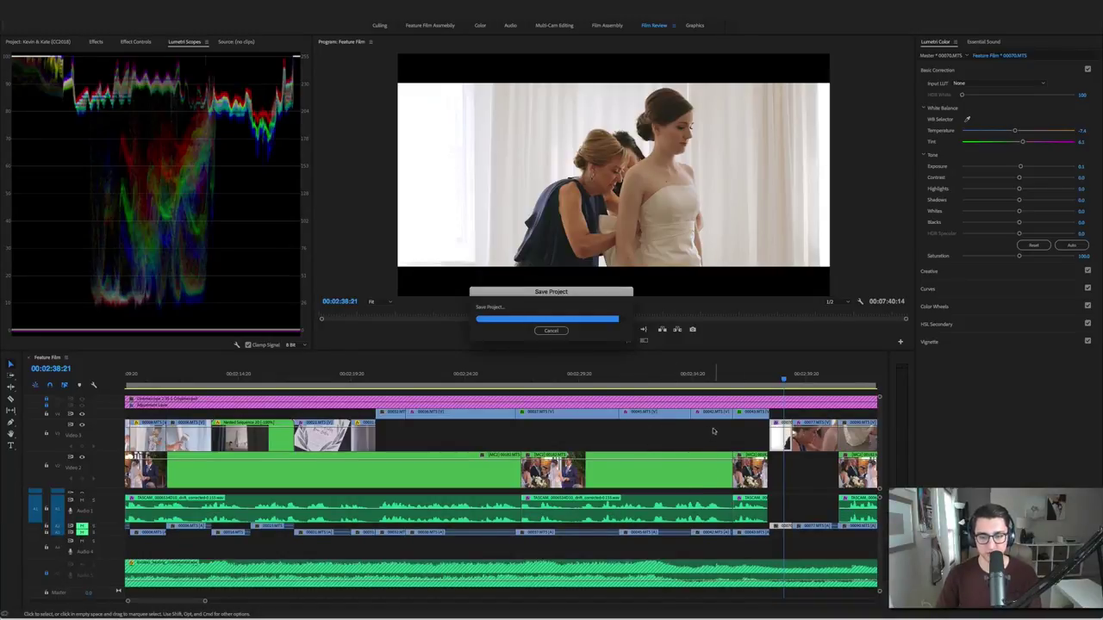
Compare the groom's close-up at 00:02:37:18 with the bride's dress shot at 00:02:38:14 across the cut
{"action": "scroll", "coordinate": [701, 438], "scroll_direction": "right", "scroll_amount": 2}
{"action": "scroll", "coordinate": [702, 438], "scroll_direction": "right", "scroll_amount": 2}
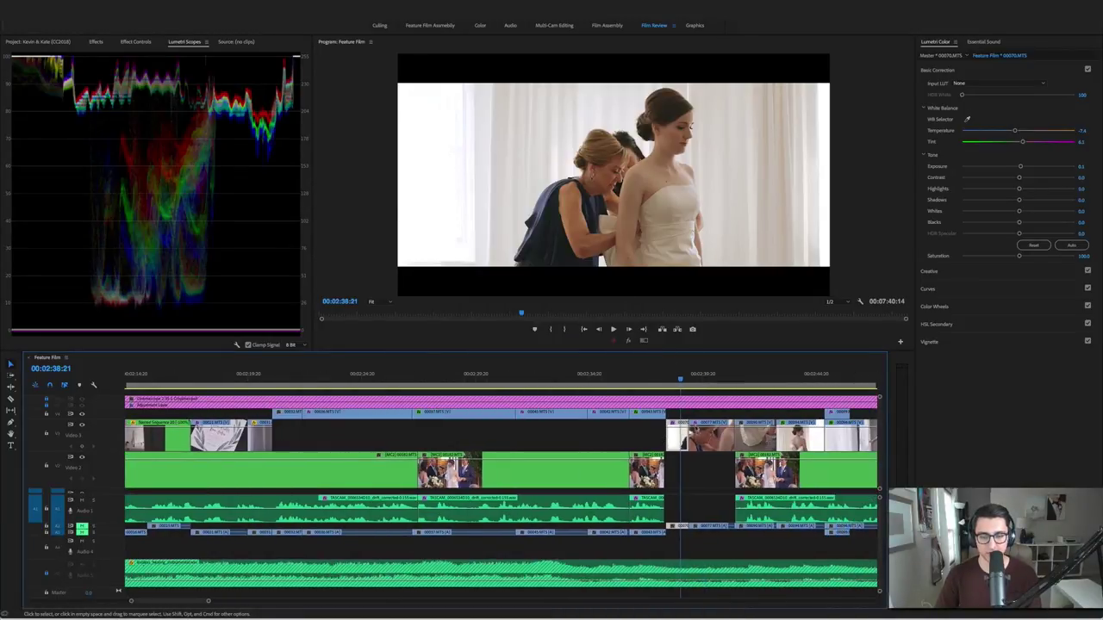
{"action": "left_click", "coordinate": [617, 380]}
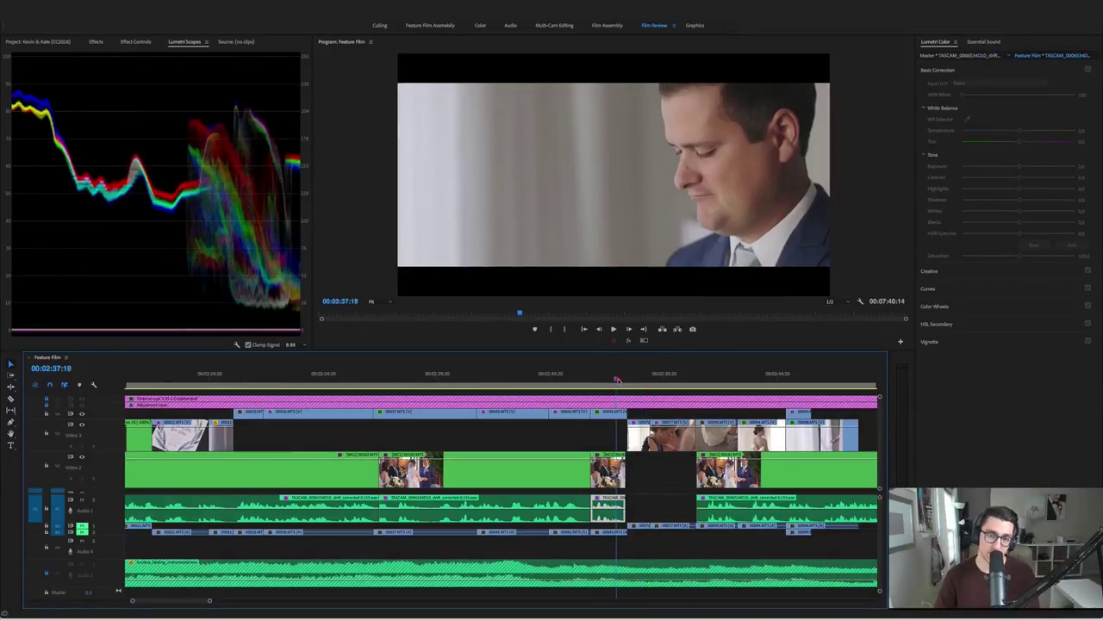
{"action": "left_click_drag", "start_coordinate": [617, 380], "coordinate": [635, 382]}
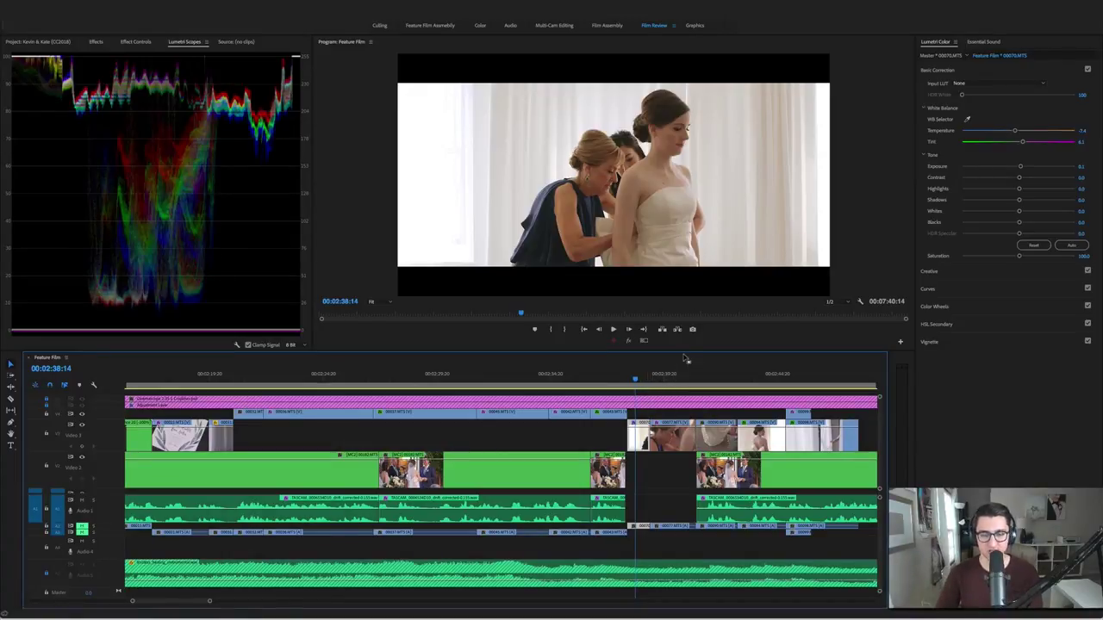
Play the bride's getting-ready shots from 00:02:38:14 past the shoe shot, then return the playhead to the start point
{"action": "scroll", "coordinate": [619, 401], "scroll_direction": "right", "scroll_amount": 10}
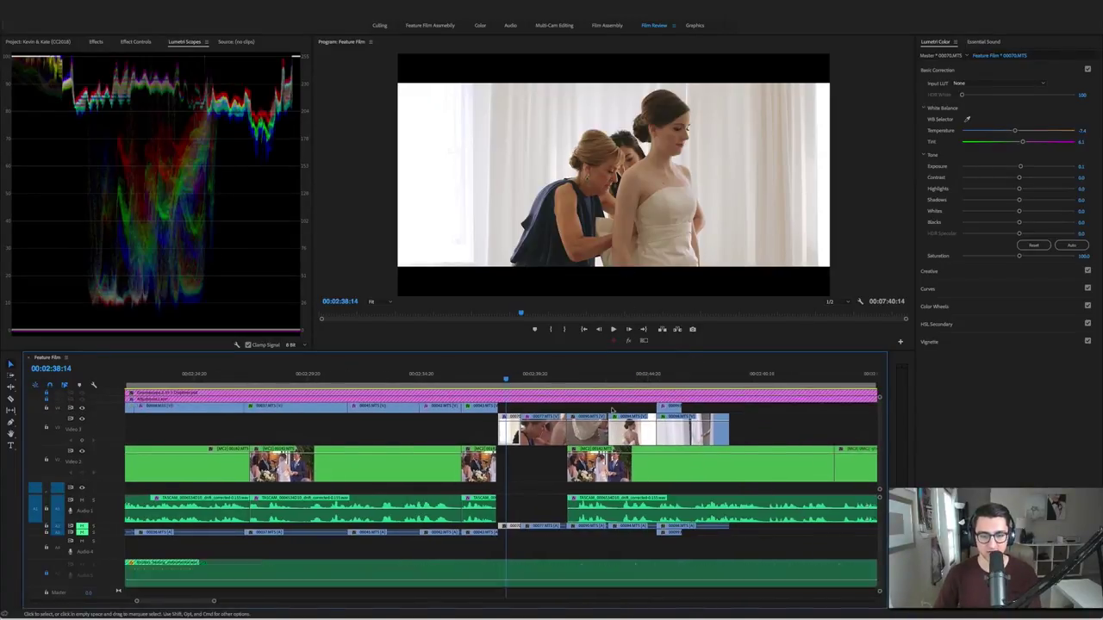
{"action": "scroll", "coordinate": [608, 410], "scroll_direction": "left", "scroll_amount": 3}
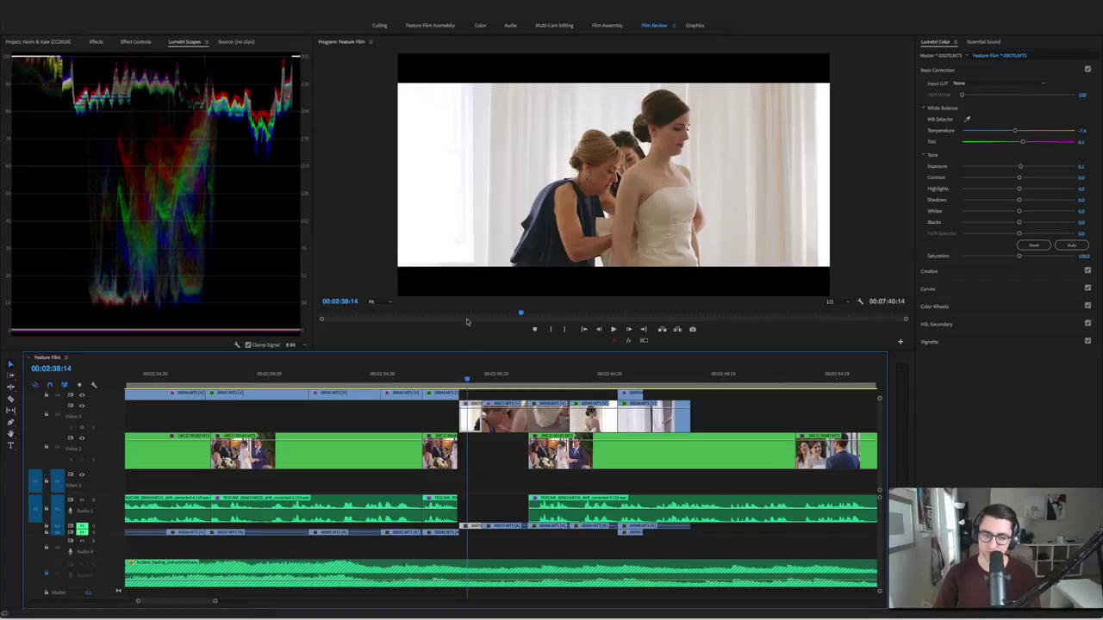
{"action": "key", "text": "space"}
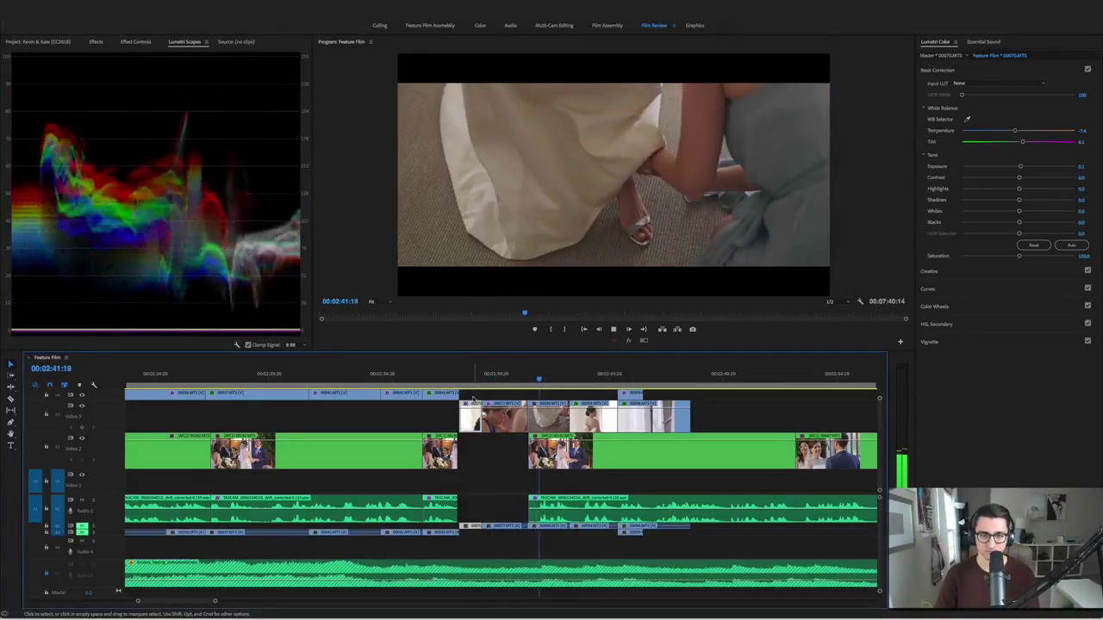
{"action": "key", "text": "space"}
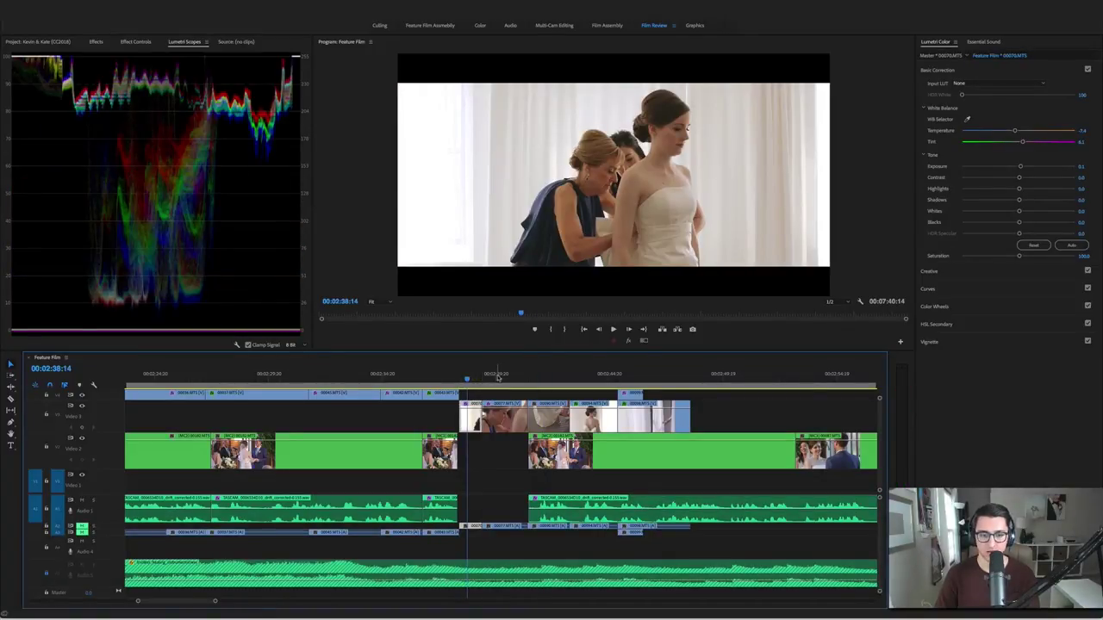
Replay the bride's preparation from 00:02:38:22 through her window shots to 00:02:48:06
{"action": "left_click", "coordinate": [497, 377]}
{"action": "left_click", "coordinate": [474, 374]}
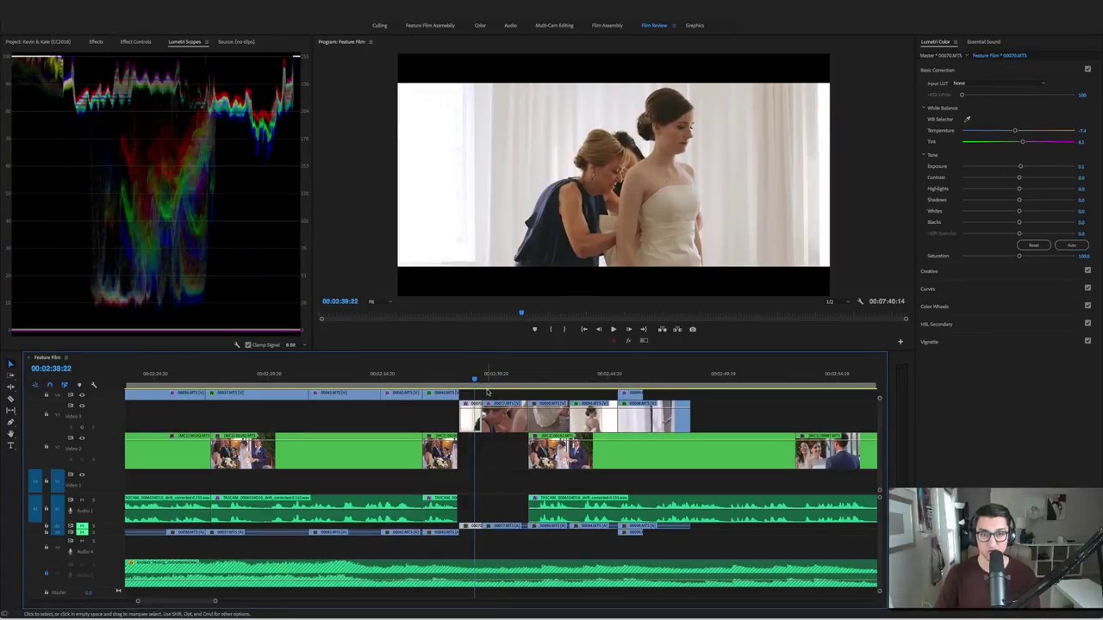
{"action": "key", "text": "space"}
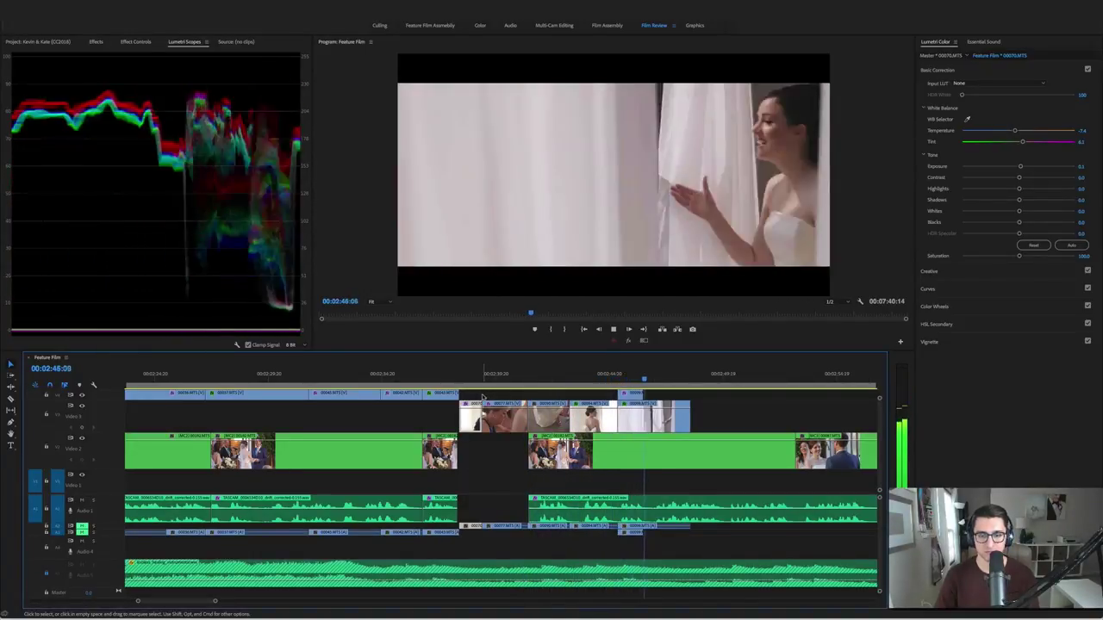
{"action": "key", "text": "space"}
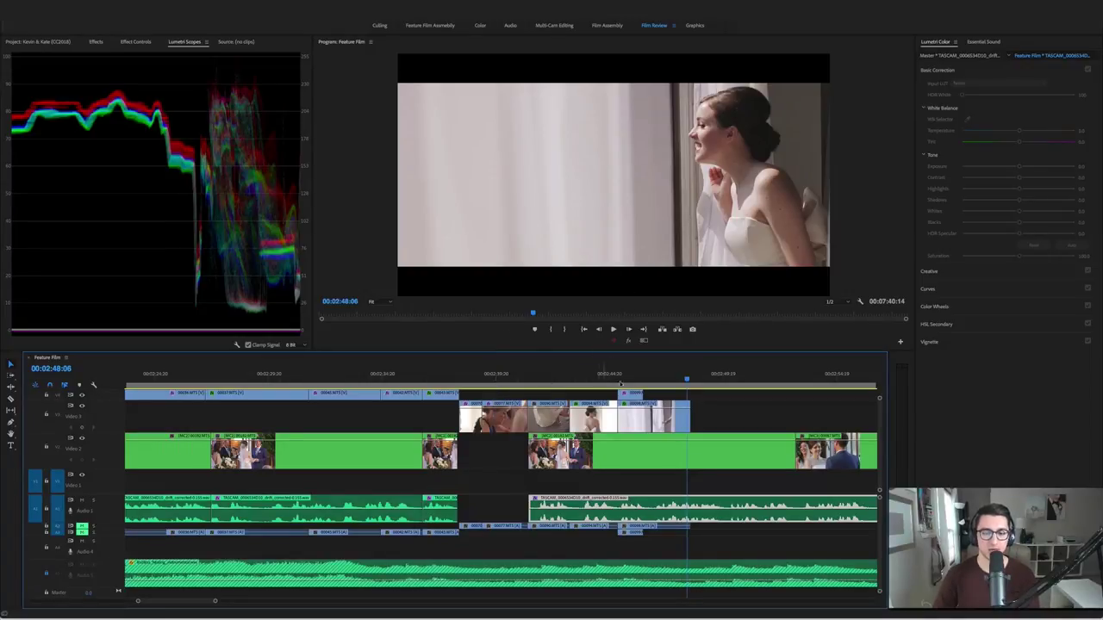
View the ceremony shot at 00:02:48:20, then play the transition from the bride's window shot at 00:02:47:16 to 00:02:53:16
{"action": "left_click_drag", "start_coordinate": [622, 377], "coordinate": [700, 377]}
{"action": "scroll", "coordinate": [642, 410], "scroll_direction": "right", "scroll_amount": 5}
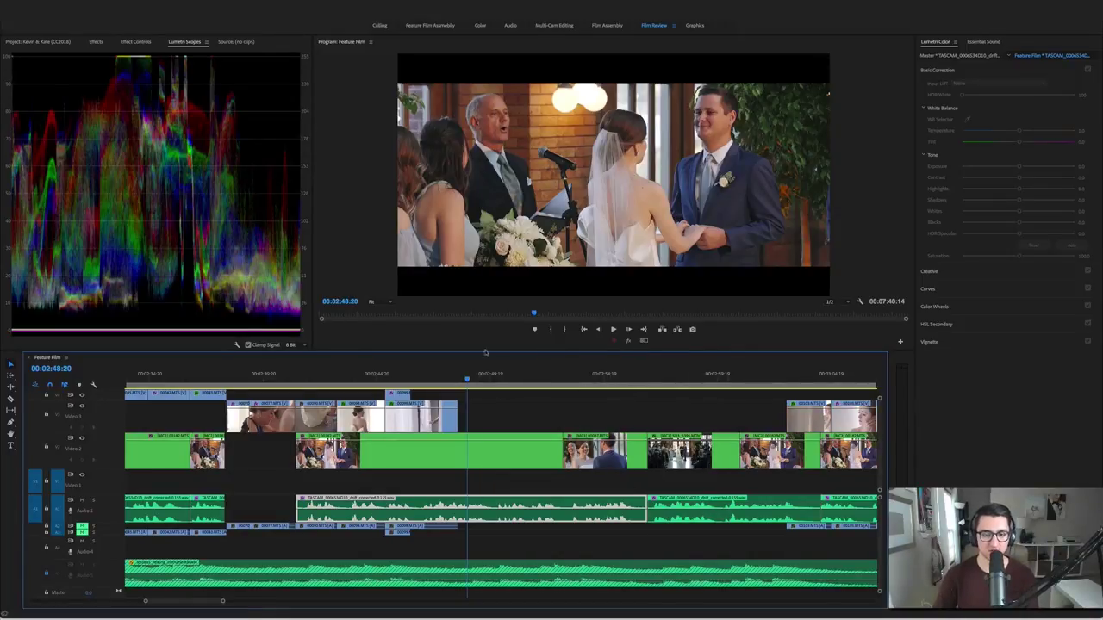
{"action": "left_click", "coordinate": [441, 377]}
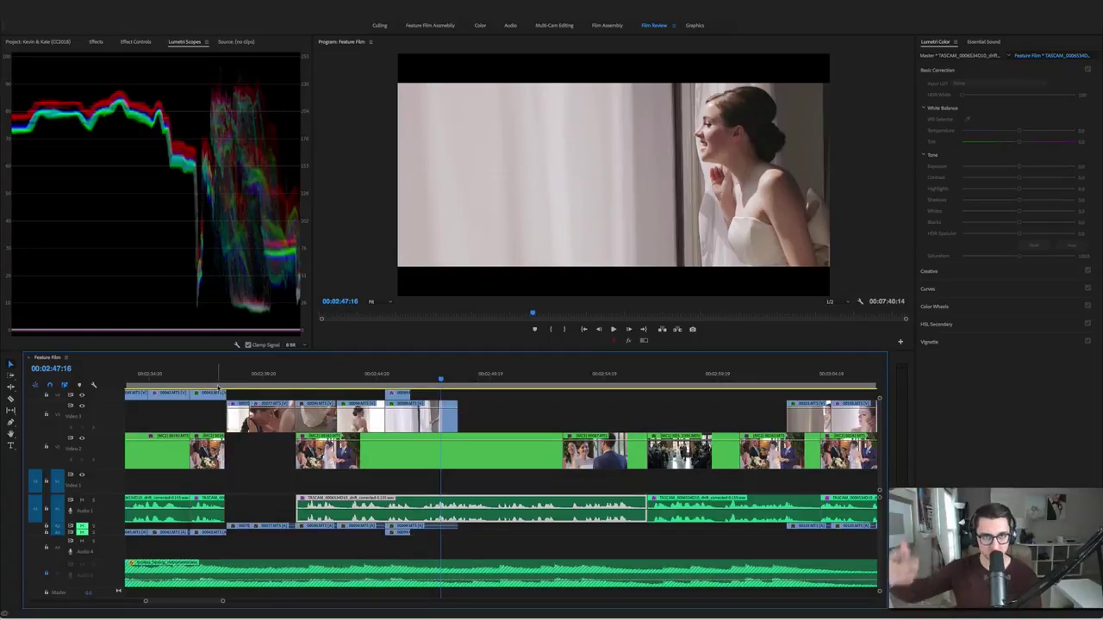
{"action": "key", "text": "space"}
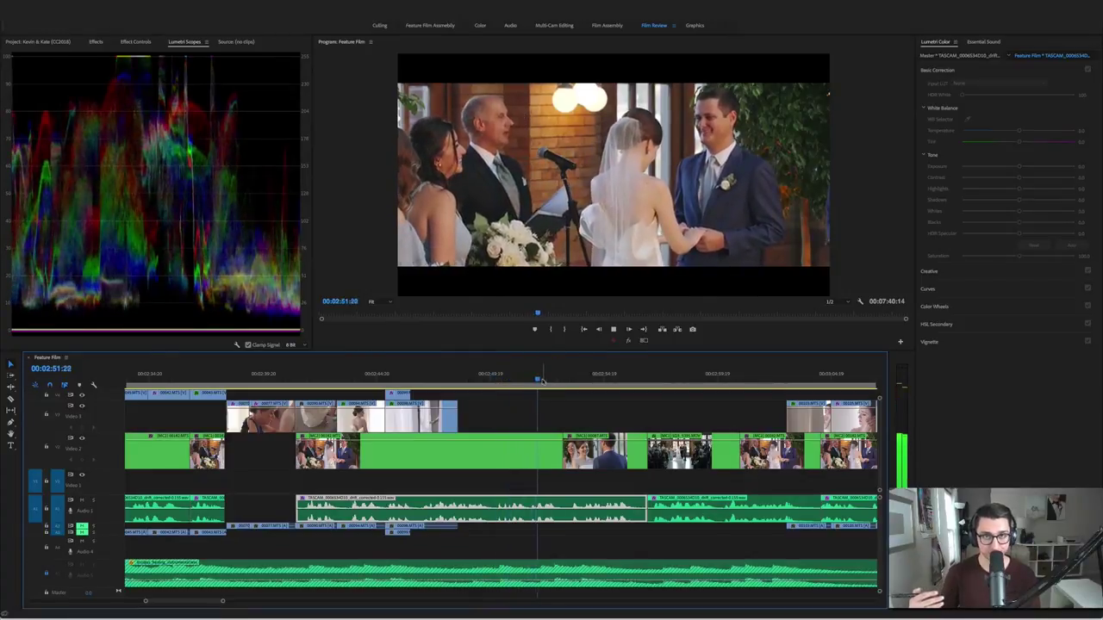
{"action": "key", "text": "space"}
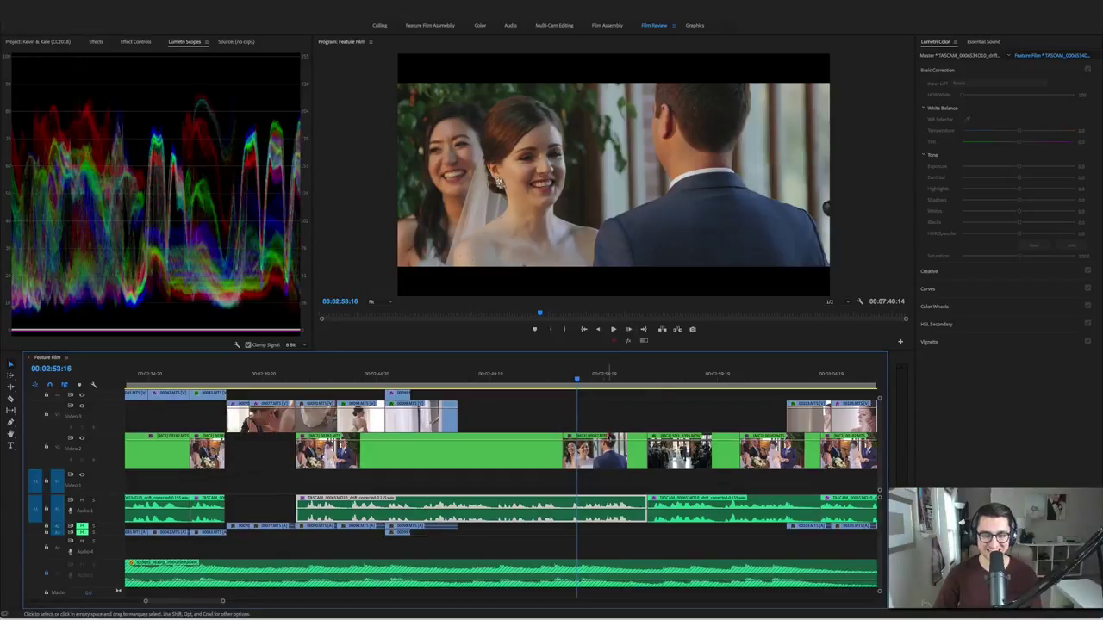
Select the Ceremony Nest clip under the playhead and toggle Global FX Mute to compare the bride's smiling shot with and without effects
{"action": "left_click", "coordinate": [603, 416]}
{"action": "left_click", "coordinate": [630, 342]}
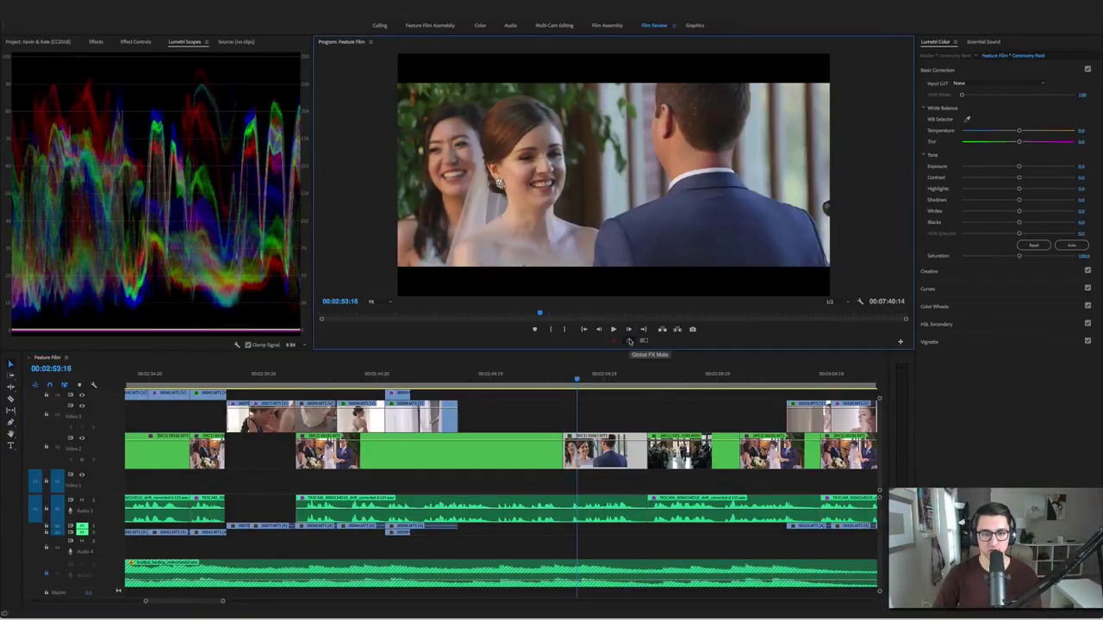
{"action": "left_click", "coordinate": [630, 341]}
{"action": "left_click", "coordinate": [630, 341]}
{"action": "left_click", "coordinate": [629, 341]}
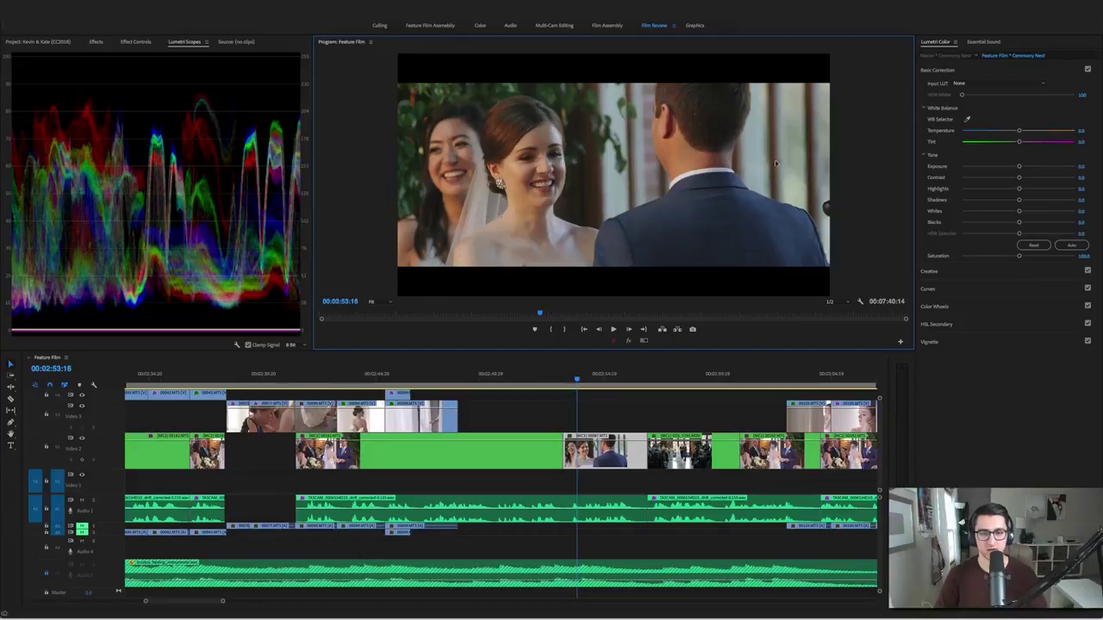
Play the sequence from 00:02:53:16 through the ceremony shots to the bride's earring close-up at 00:03:05:01
{"action": "key", "text": "space"}
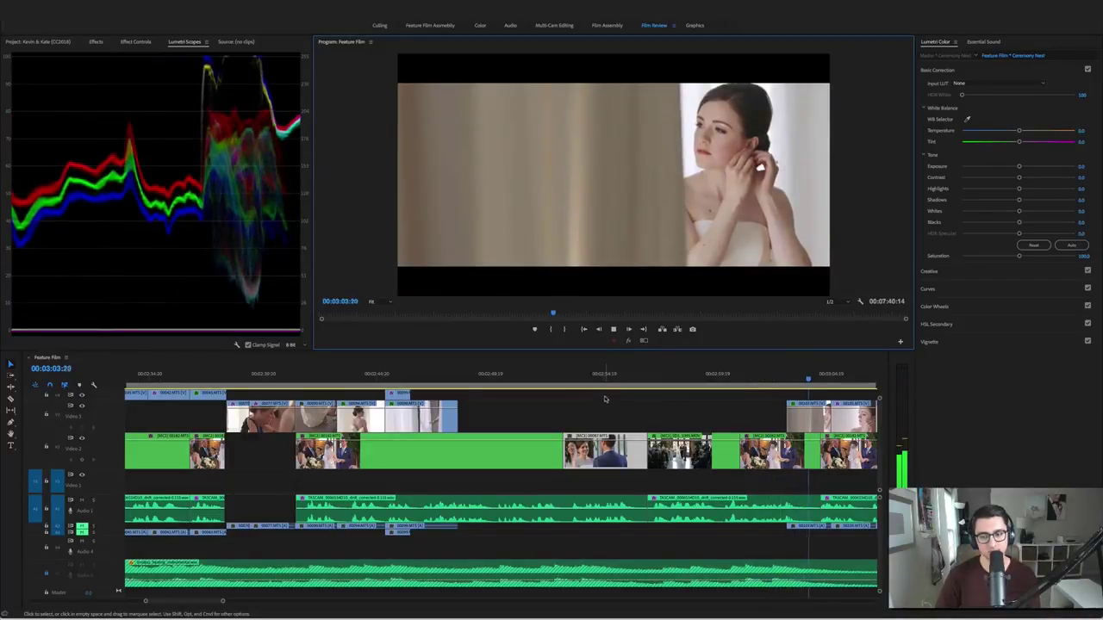
{"action": "key", "text": "space"}
{"action": "key", "text": "super+s"}
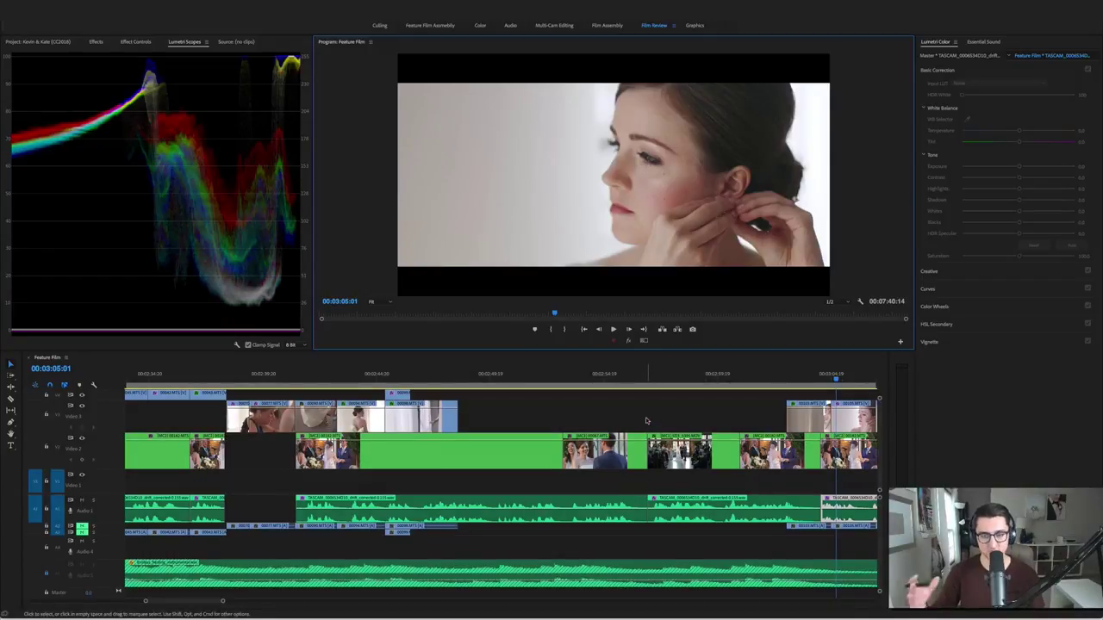
{"action": "key", "text": "super+z"}
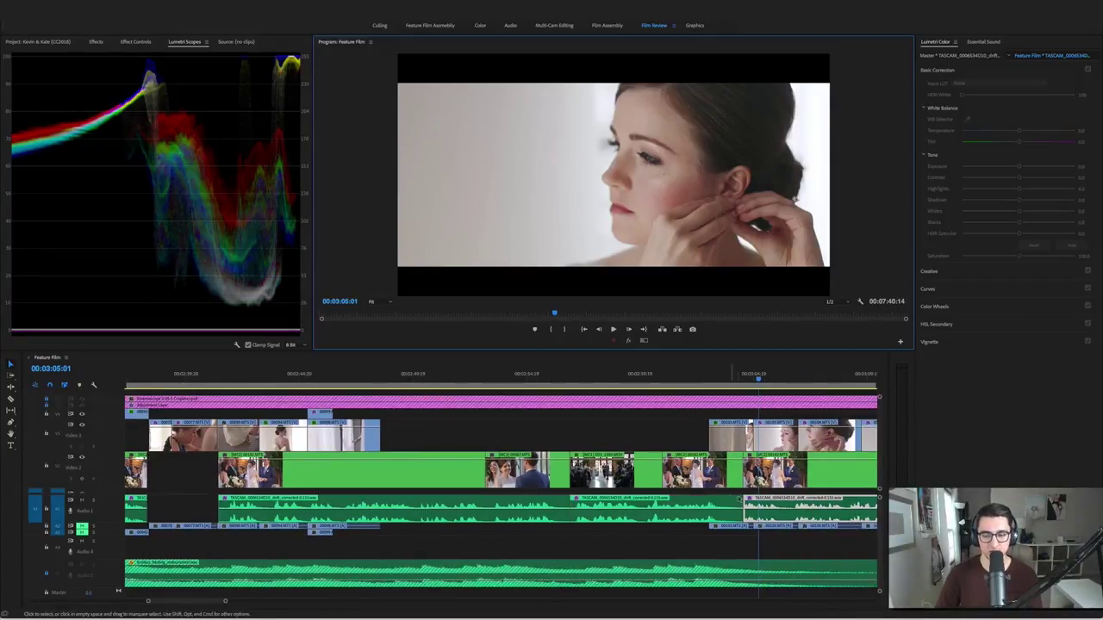
{"action": "key", "text": "super+z"}
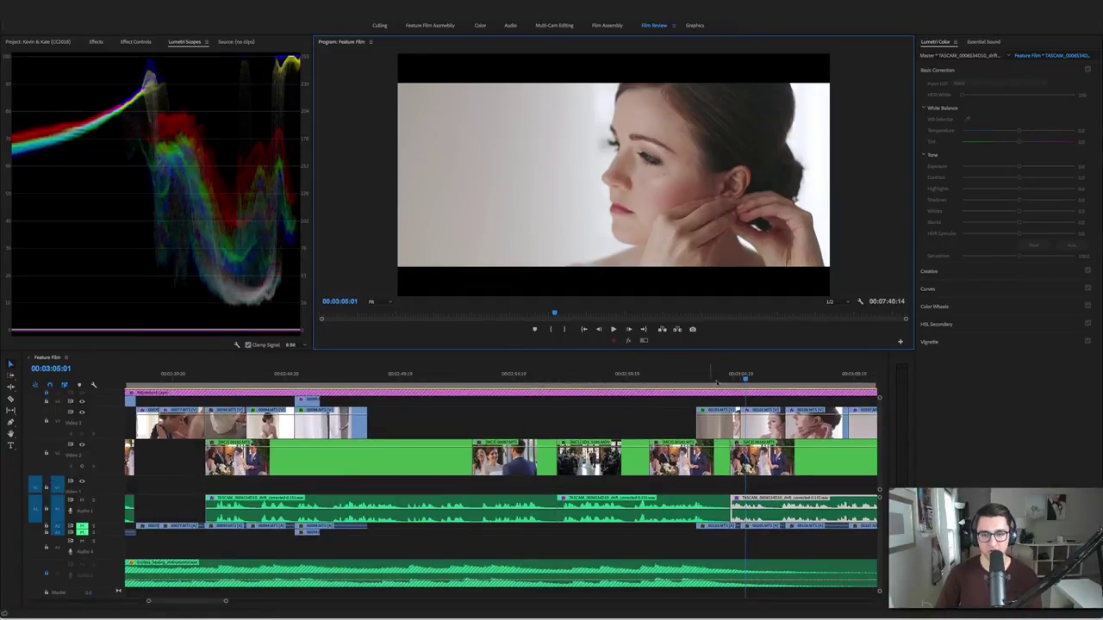
{"action": "key", "text": "super+z"}
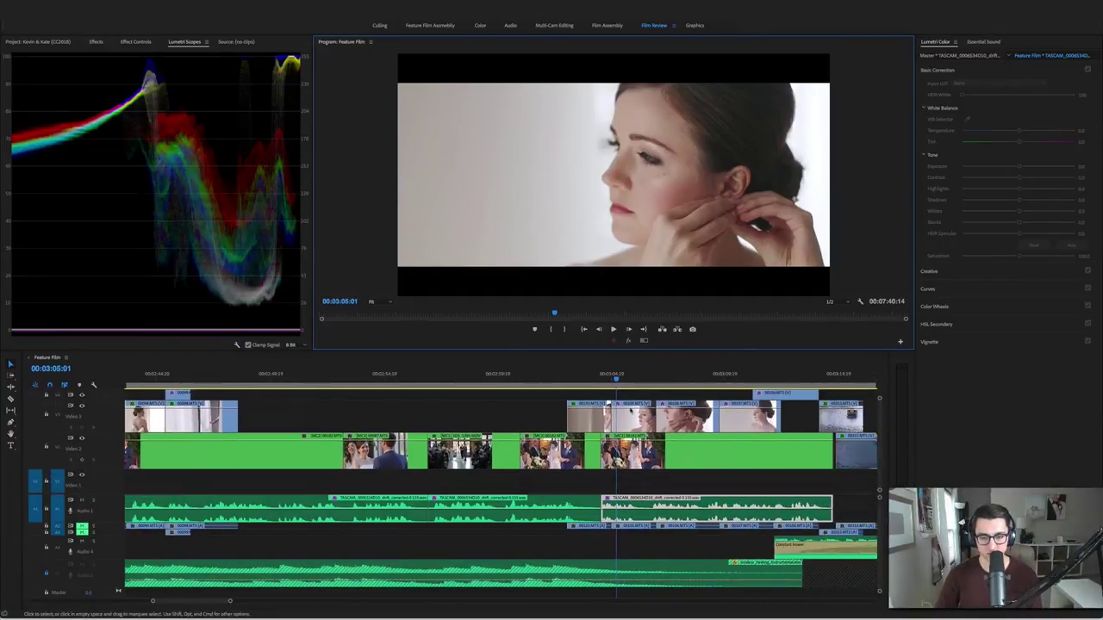
Compare the bride's earring shot at 00:03:03:18 with and without effects using Global FX Mute, then inspect it in an enlarged Program monitor
{"action": "left_click", "coordinate": [586, 376]}
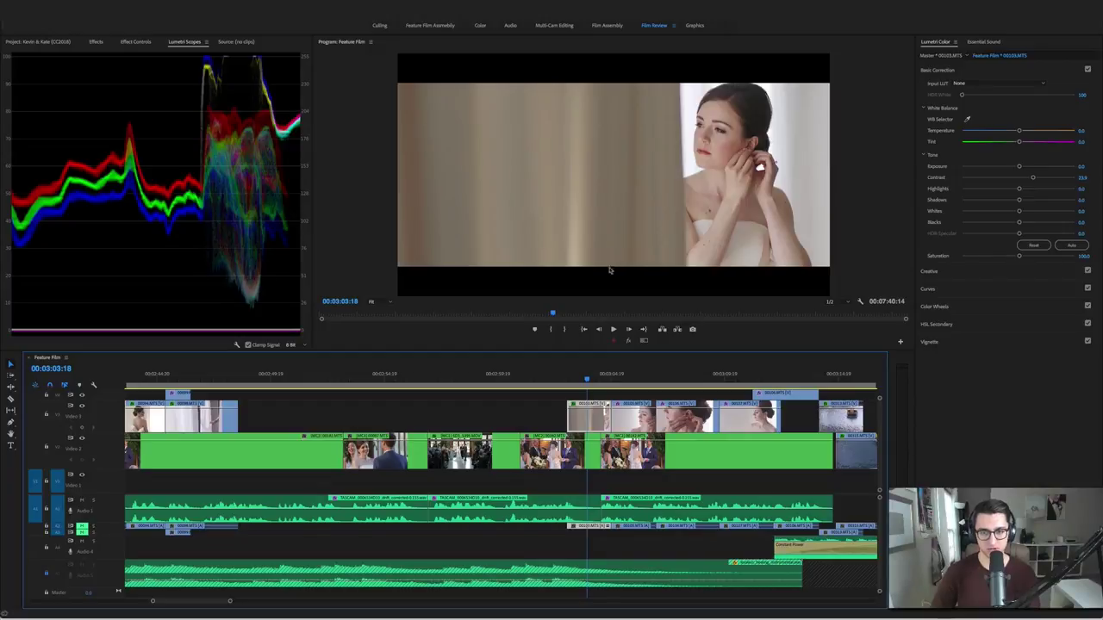
{"action": "left_click", "coordinate": [629, 342]}
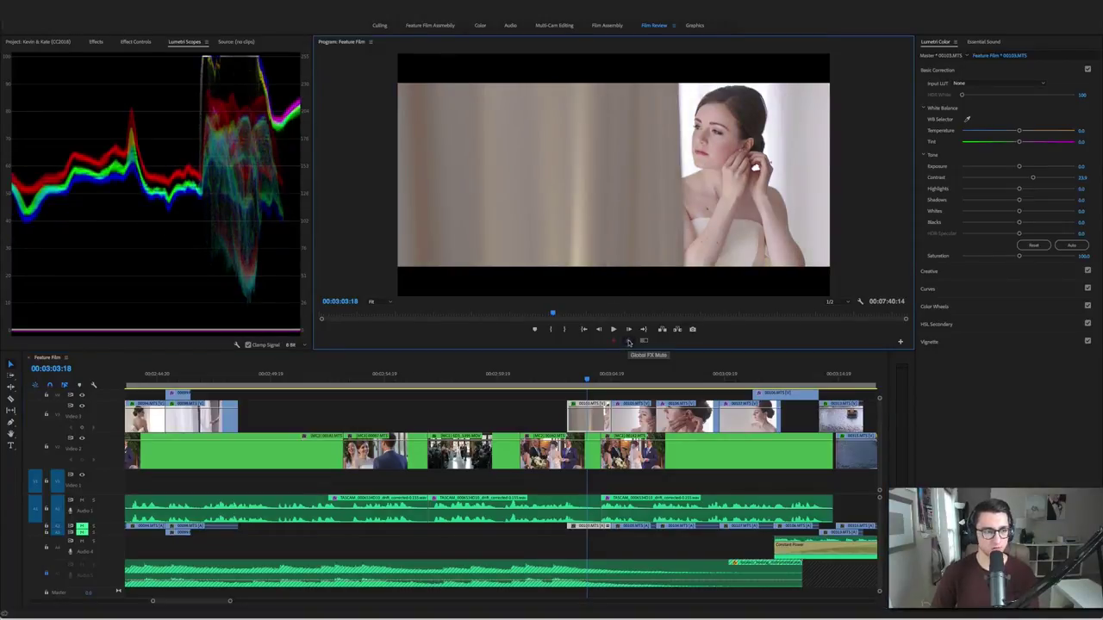
{"action": "left_click", "coordinate": [594, 399]}
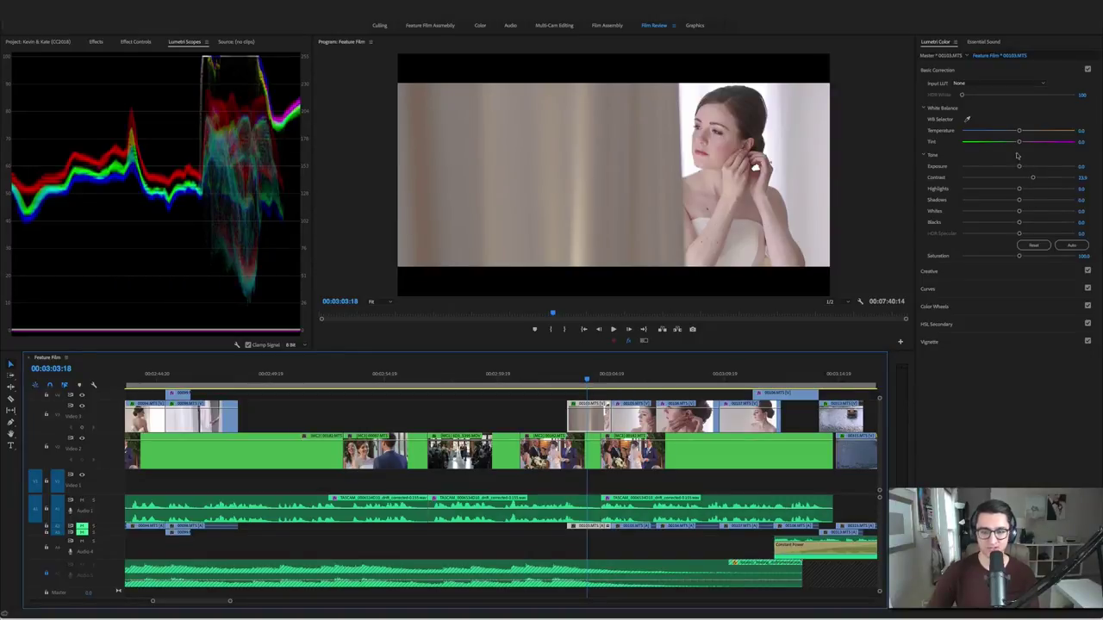
{"action": "left_click", "coordinate": [634, 348]}
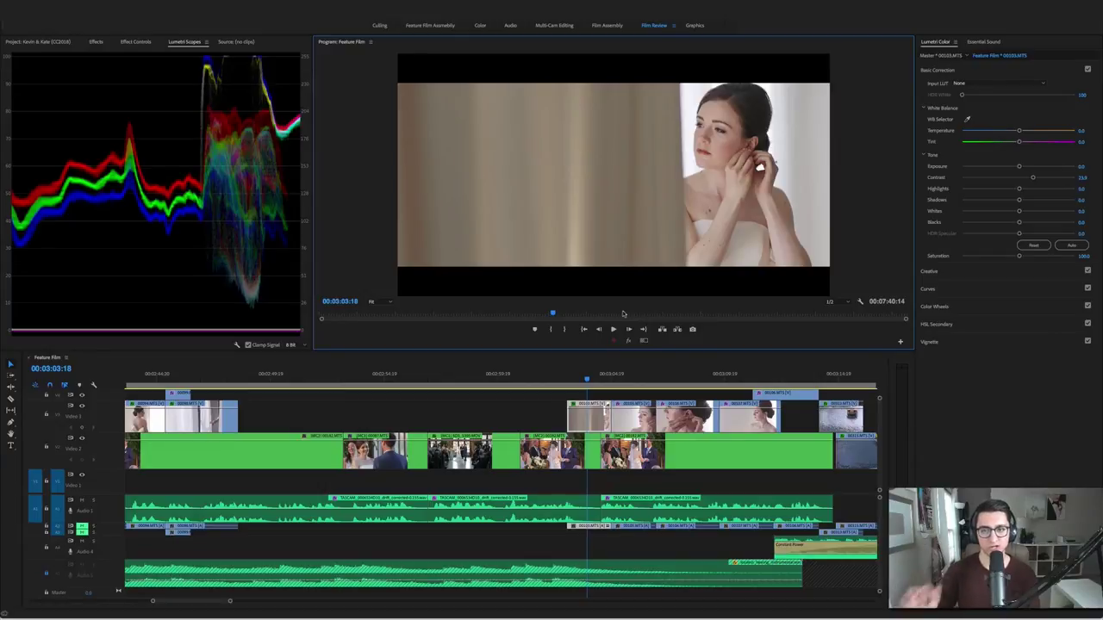
{"action": "key", "text": "grave"}
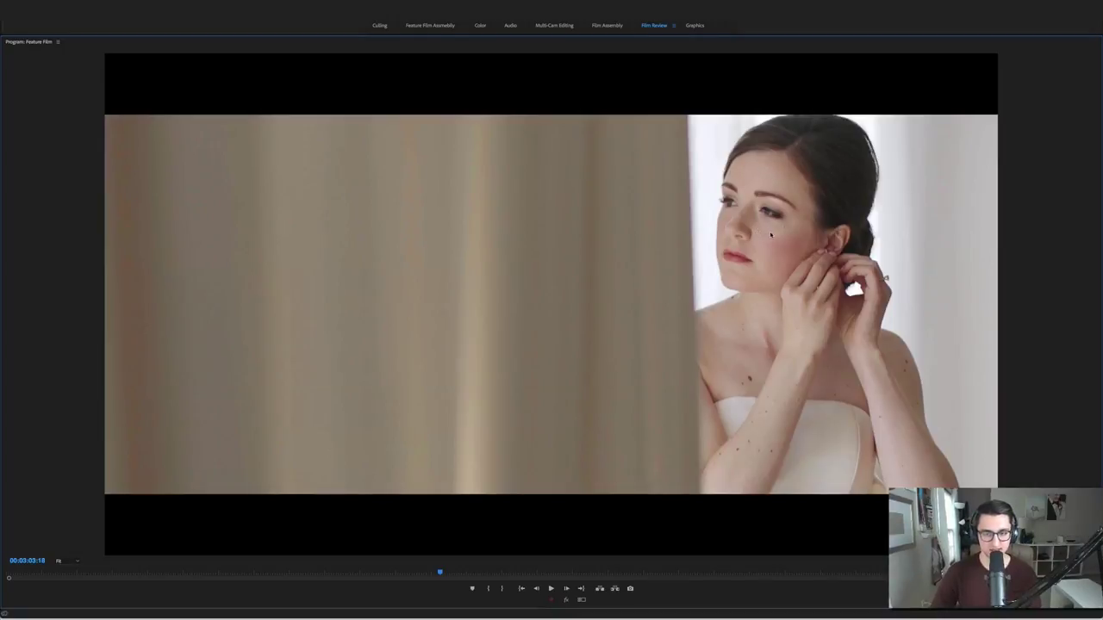
{"action": "key", "text": "grave"}
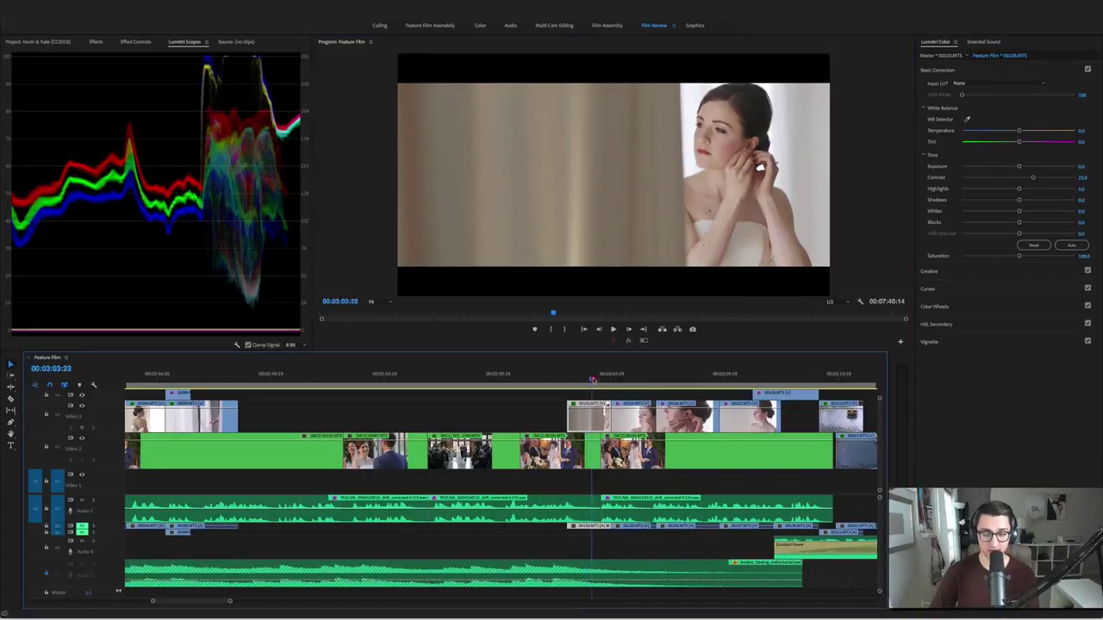
Review the bride's profile shots from 00:03:10:02 to the overlapping close-up at 00:03:12:01, and select that close-up clip
{"action": "left_click_drag", "start_coordinate": [589, 379], "coordinate": [738, 389]}
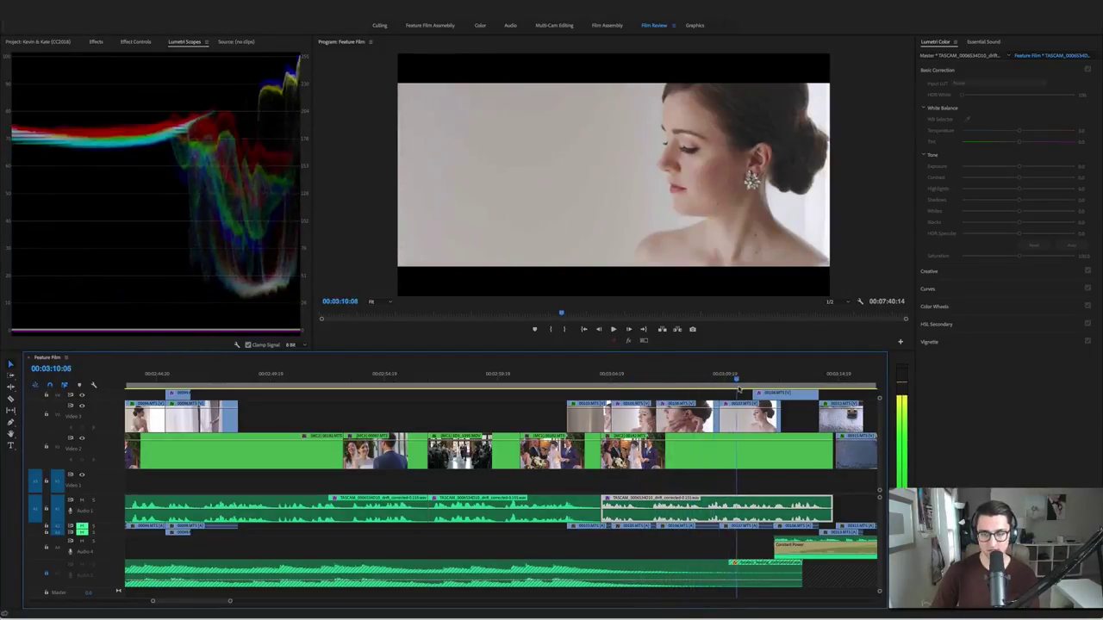
{"action": "key", "text": "space"}
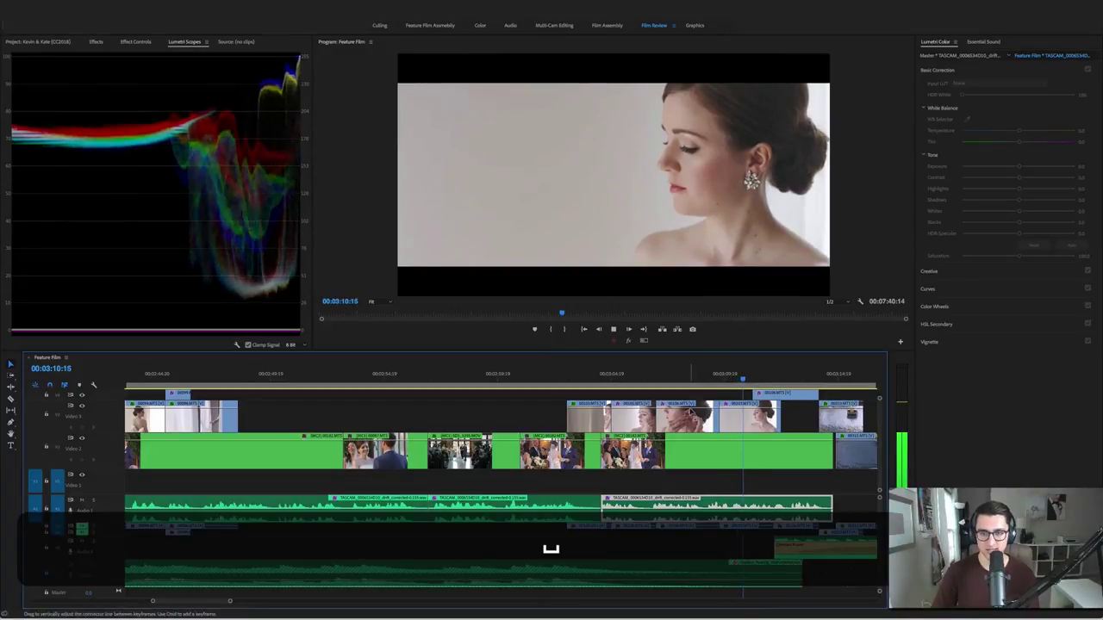
{"action": "left_click", "coordinate": [737, 379]}
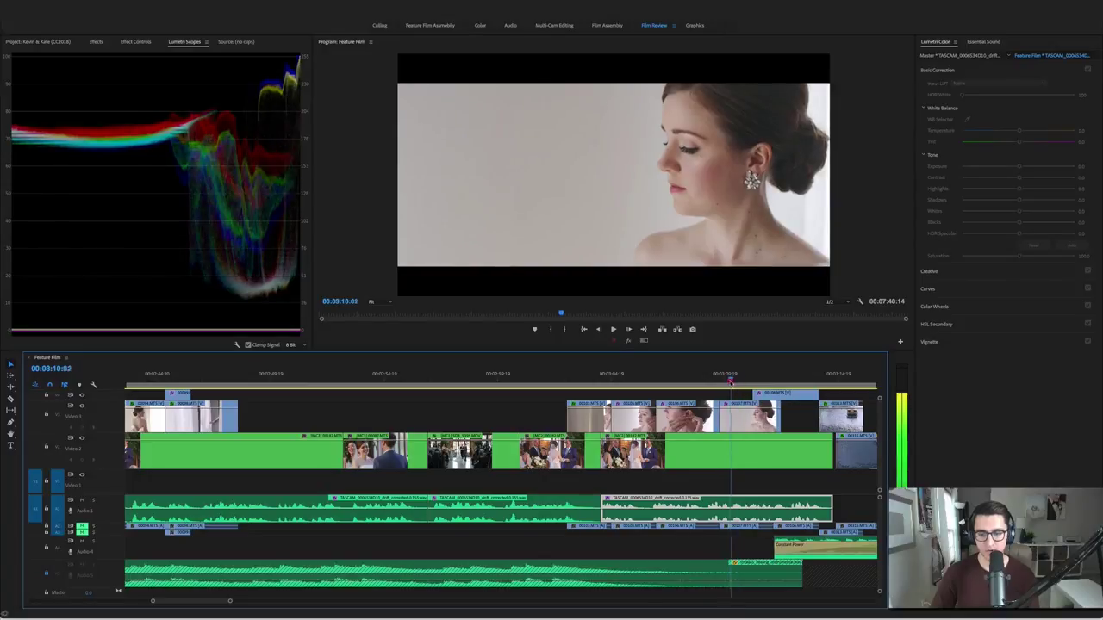
{"action": "key", "text": "space"}
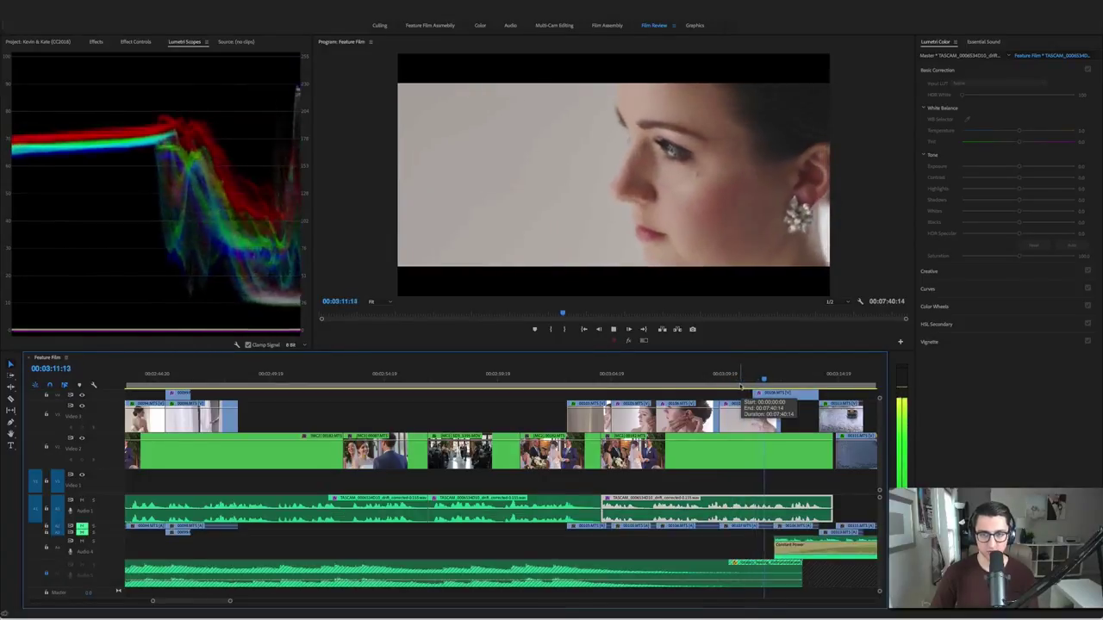
{"action": "key", "text": "space"}
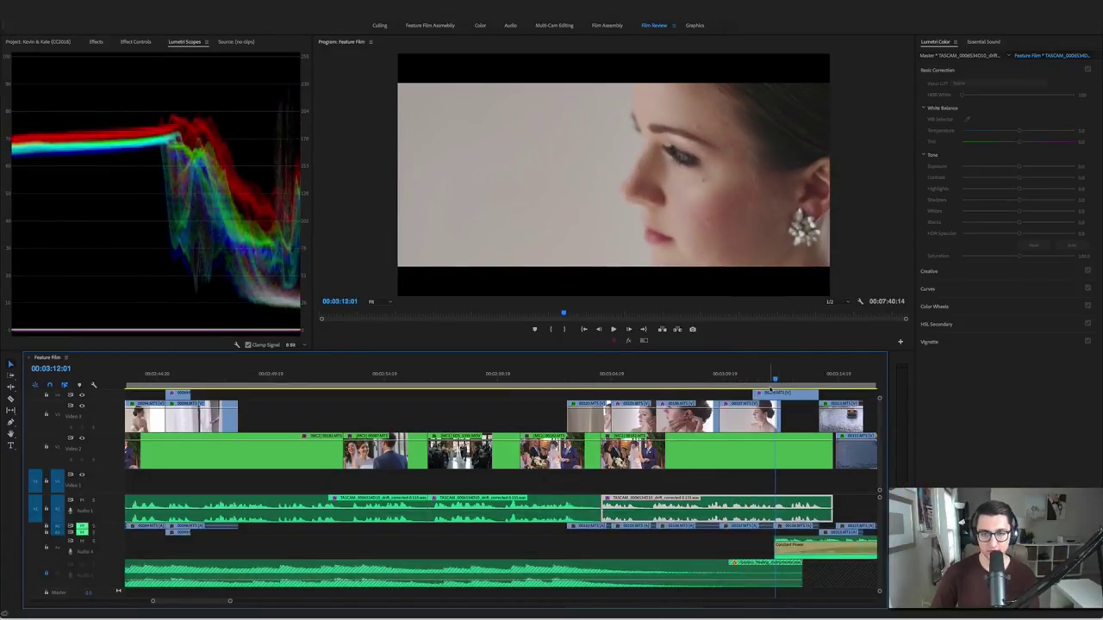
{"action": "left_click", "coordinate": [784, 394]}
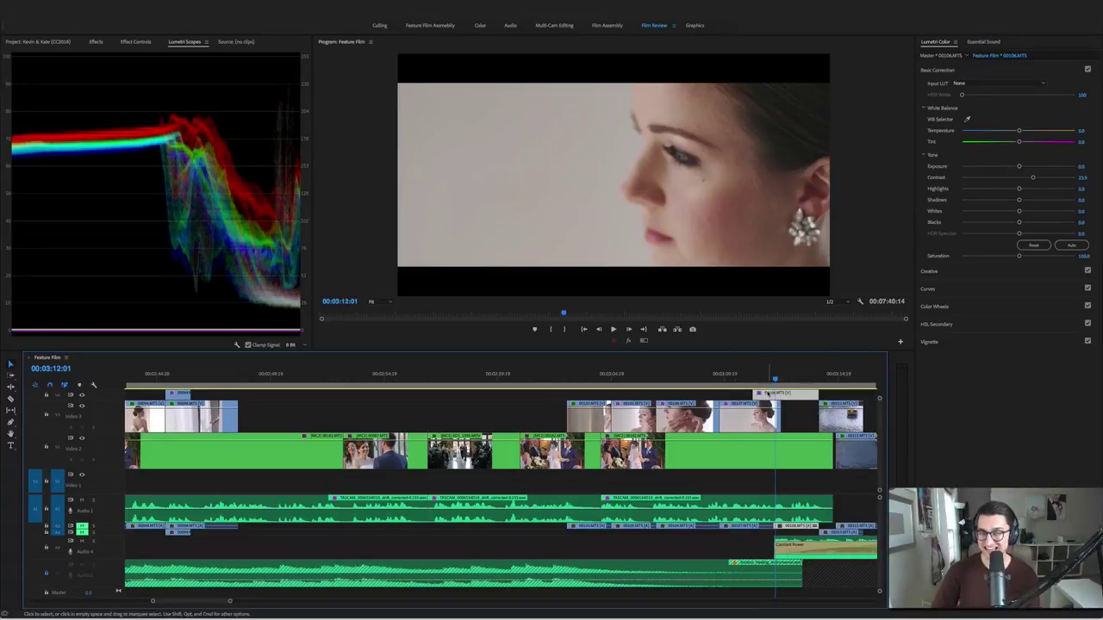
Inspect the bride's profile frame at 00:03:10:00 in an enlarged Program monitor, stepping by single frames, then restore the layout
{"action": "left_click", "coordinate": [728, 376]}
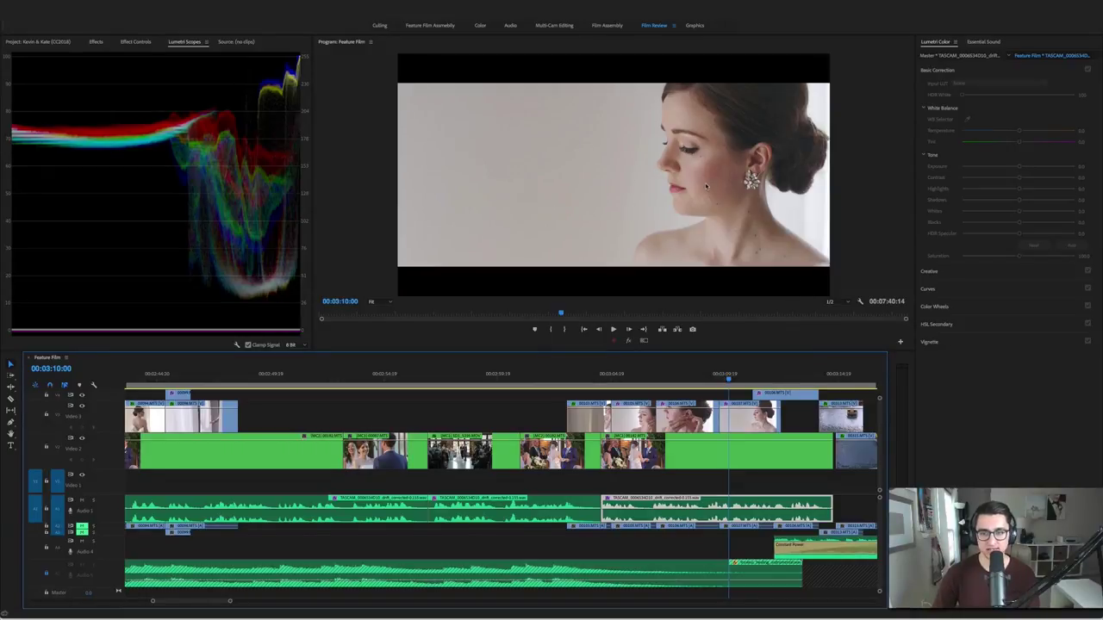
{"action": "key", "text": "grave"}
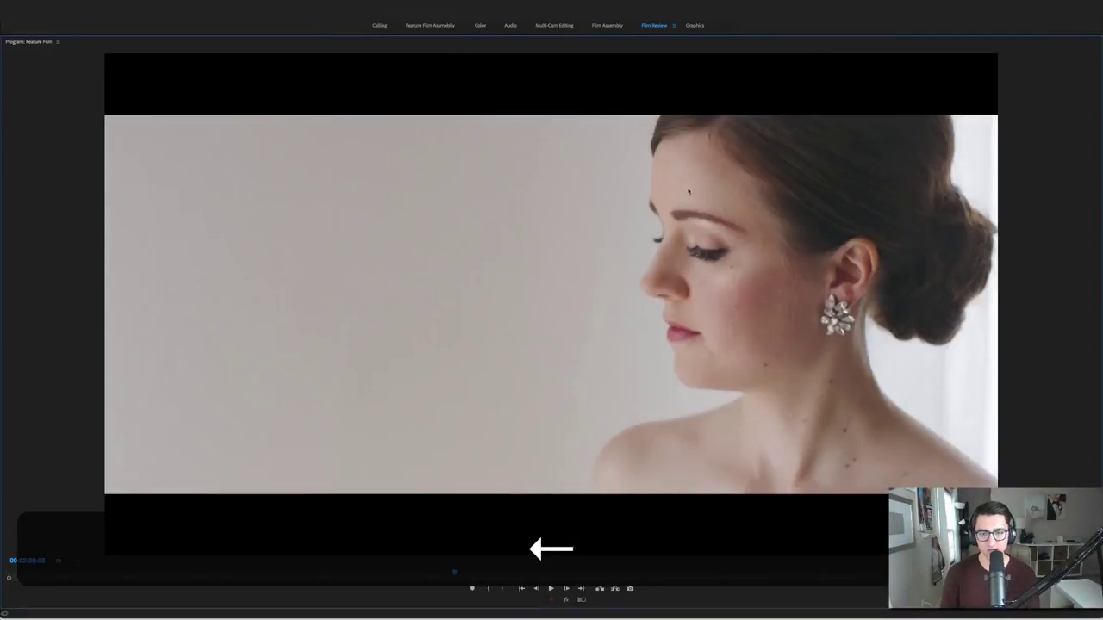
{"action": "key", "text": "Right"}
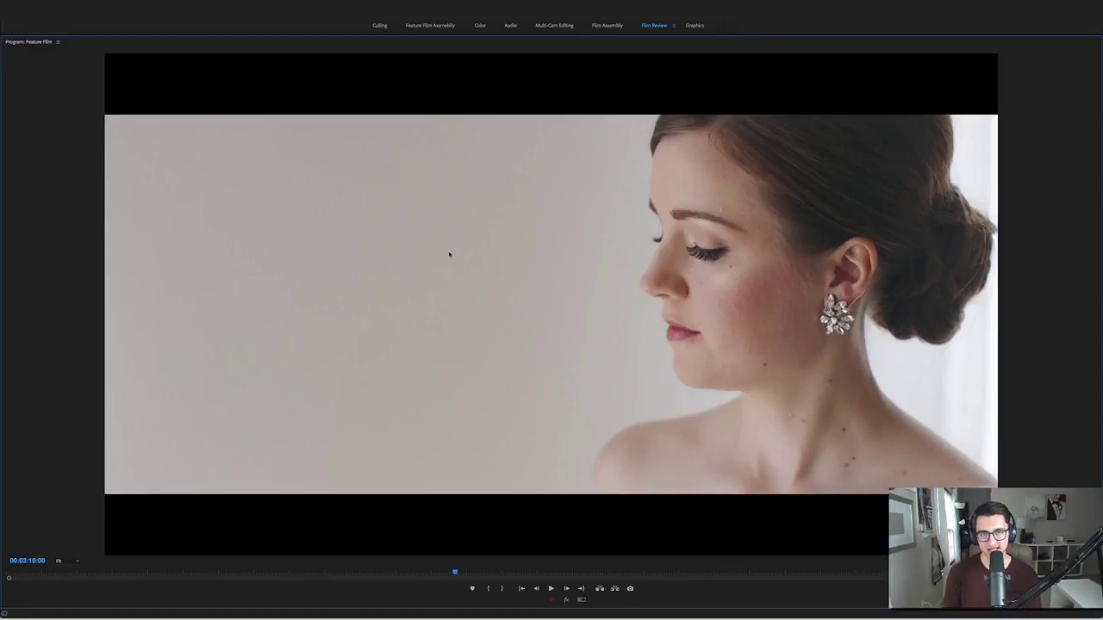
{"action": "key", "text": "grave"}
{"action": "key", "text": "Left"}
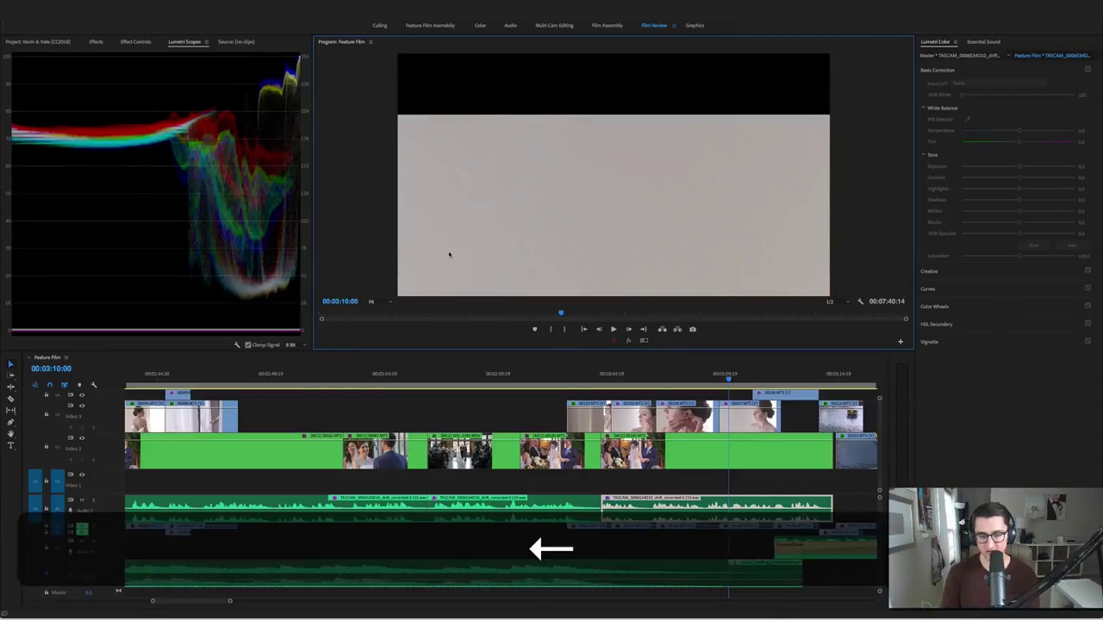
{"action": "key", "text": "Right"}
Play from the bride's profile shot at 00:03:10:00 into the yellow boat shot, stopping at 00:03:15:01
{"action": "key", "text": "space"}
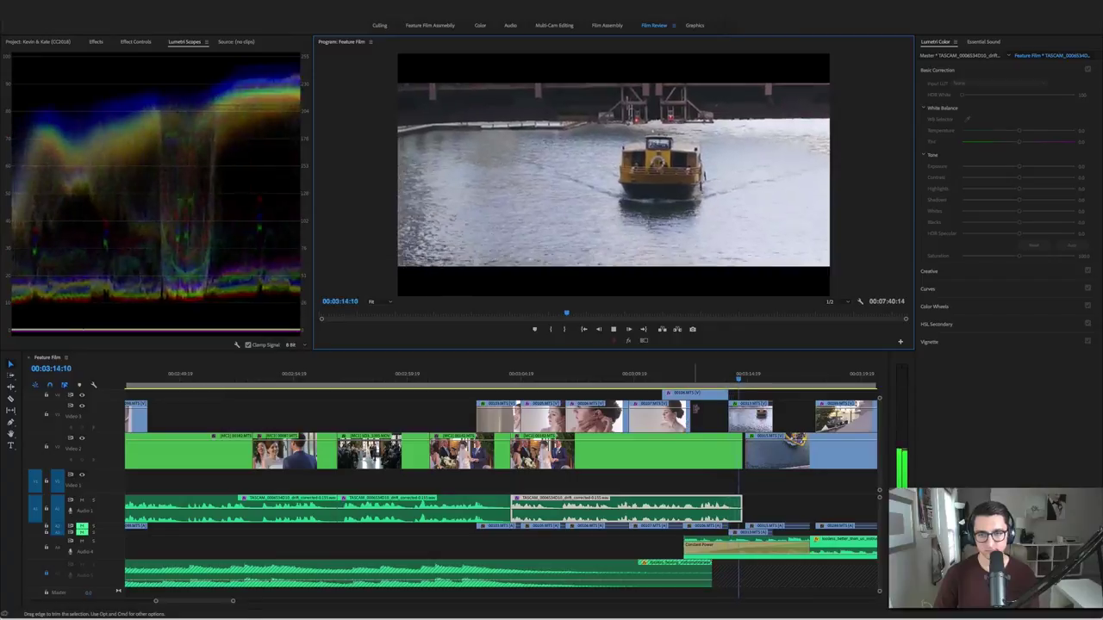
{"action": "key", "text": "space"}
{"action": "scroll", "coordinate": [718, 415], "scroll_direction": "right", "scroll_amount": 5}
{"action": "key", "text": "super+s"}
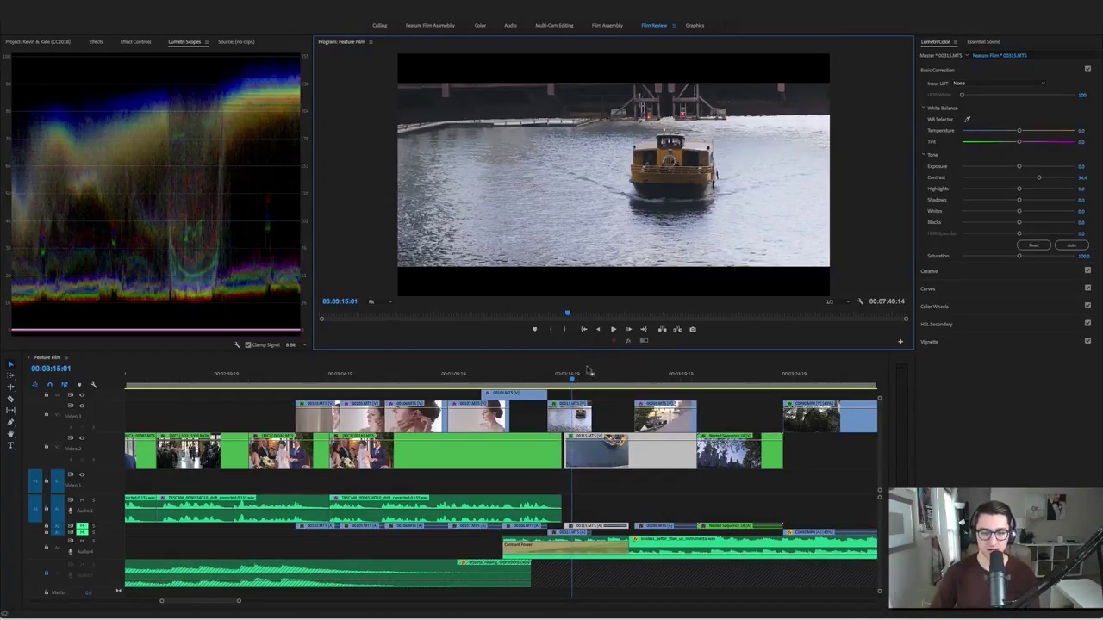
Play the water taxi shot from 00:03:15:22 into the riverside lamppost shot, then set the playhead at 00:03:18:20
{"action": "left_click_drag", "start_coordinate": [571, 377], "coordinate": [591, 380]}
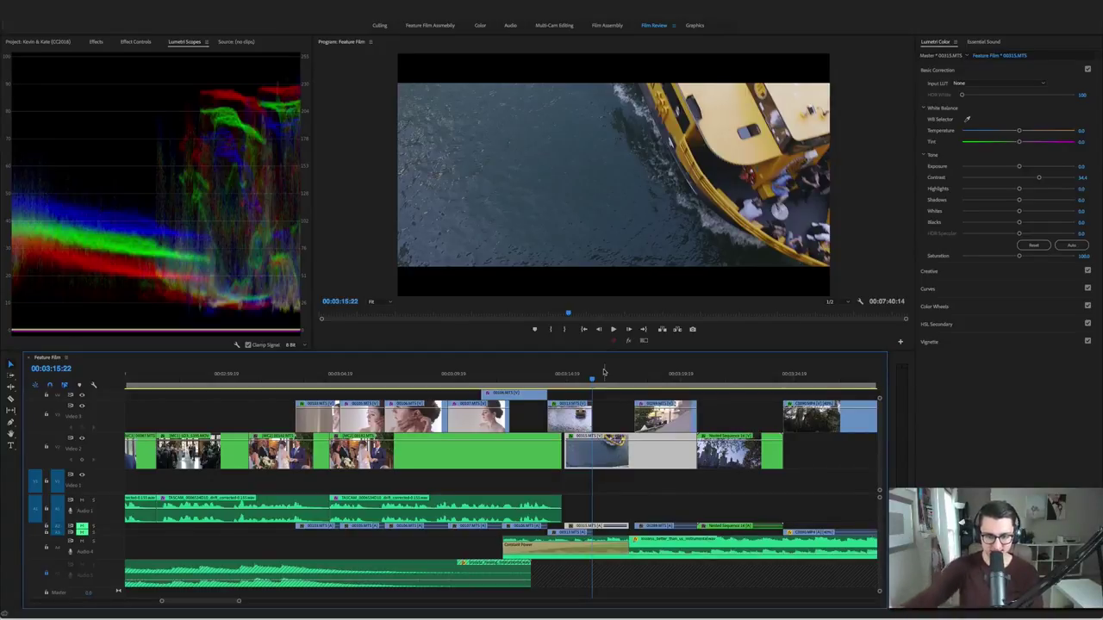
{"action": "key", "text": "space"}
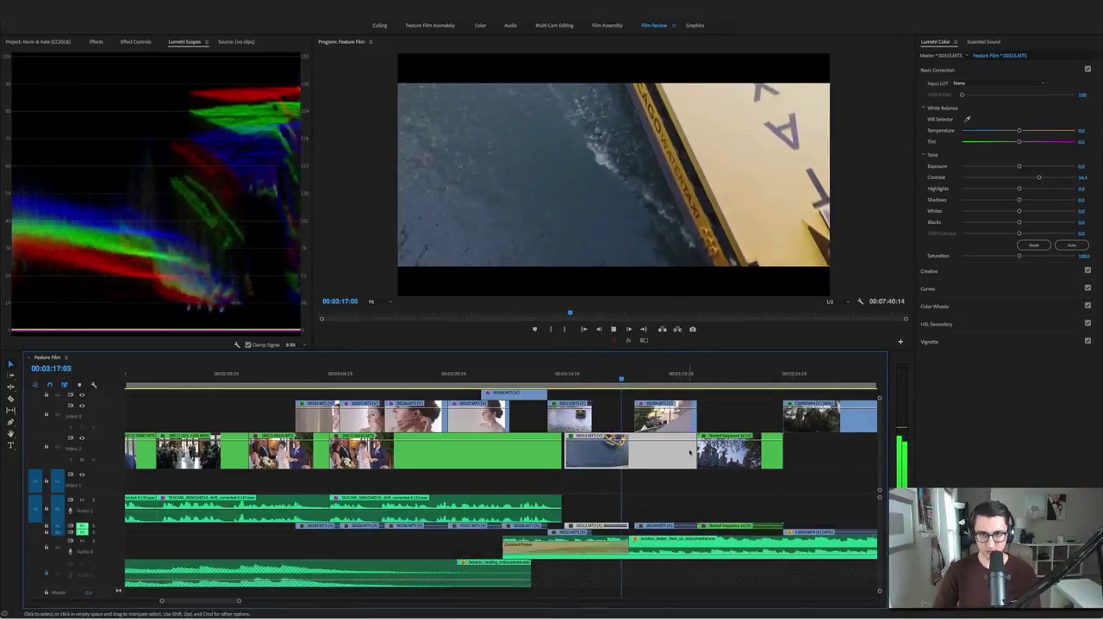
{"action": "key", "text": "space"}
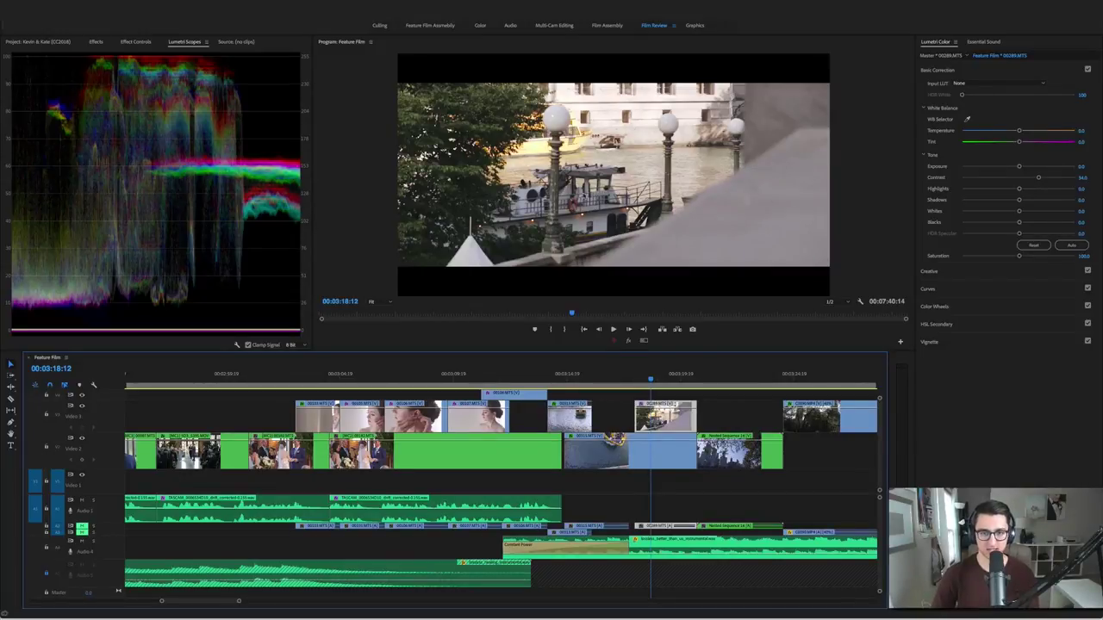
{"action": "key", "text": "space"}
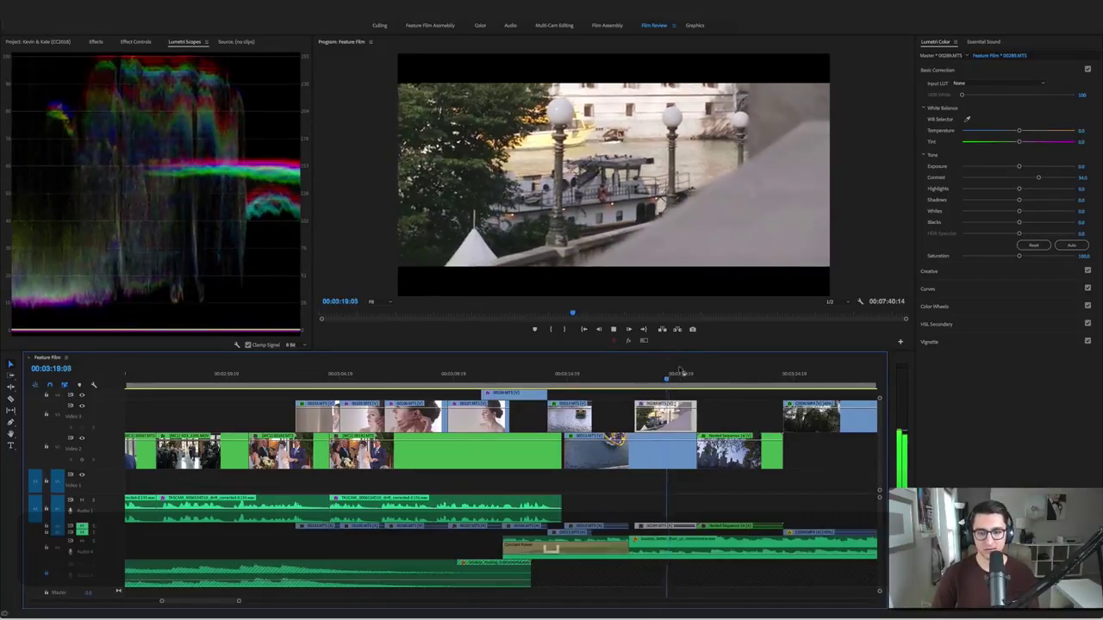
{"action": "left_click_drag", "start_coordinate": [679, 379], "coordinate": [657, 385]}
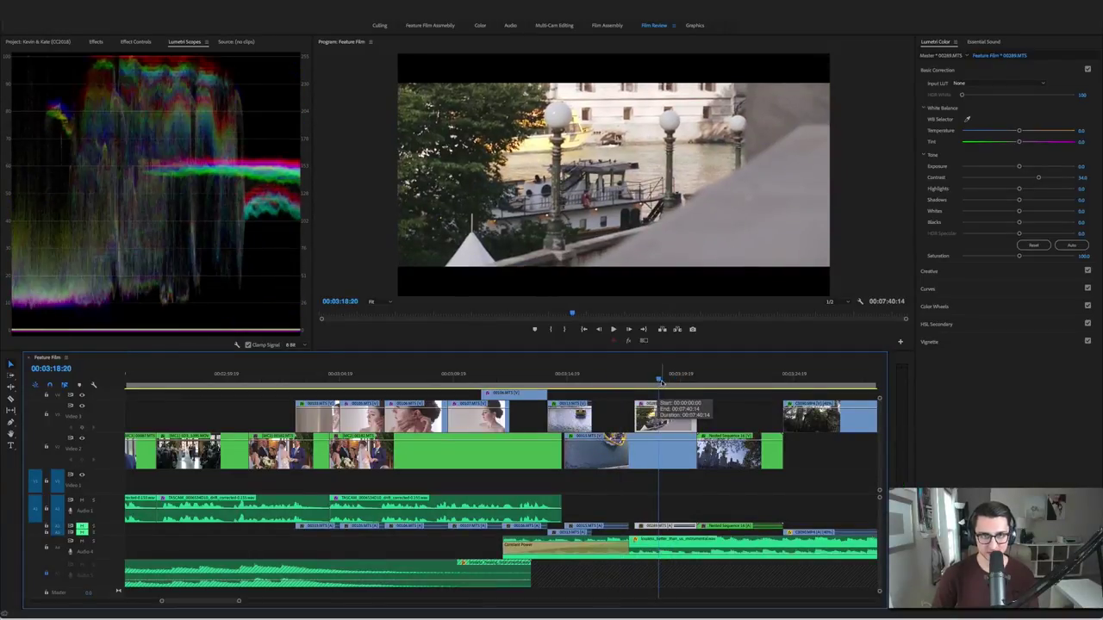
Replay the water taxi and riverside shots from 00:03:17:01, then step back by frames to the start of the skyline shot at 00:03:20:19
{"action": "left_click", "coordinate": [619, 379]}
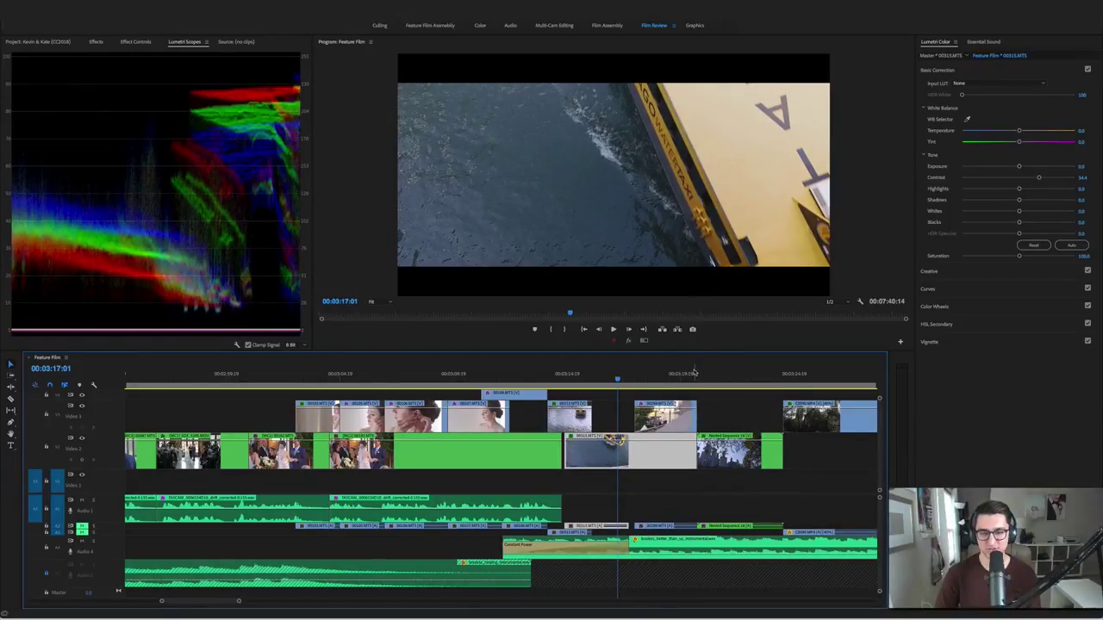
{"action": "key", "text": "space"}
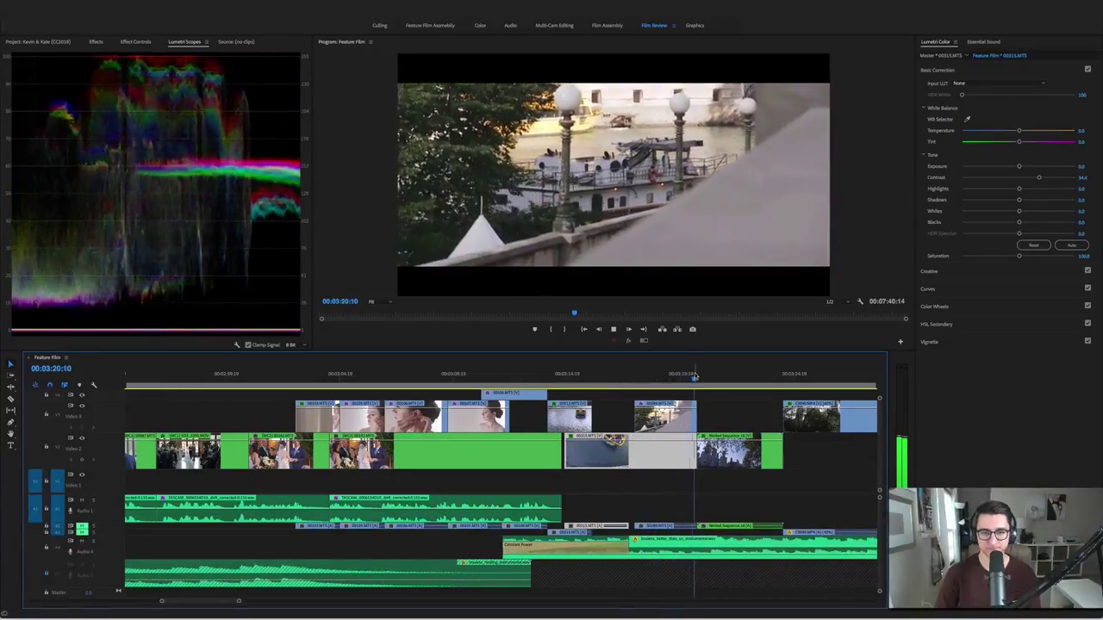
{"action": "key", "text": "space"}
{"action": "key", "text": "Left"}
{"action": "key", "text": "Left"}
{"action": "key", "text": "Left"}
{"action": "key", "text": "Left"}
{"action": "key", "text": "Left"}
{"action": "key", "text": "Left"}
{"action": "key", "text": "Left"}
{"action": "key", "text": "Left"}
{"action": "key", "text": "Left"}
{"action": "key", "text": "Left"}
{"action": "key", "text": "Left"}
{"action": "key", "text": "Left"}
{"action": "key", "text": "Left"}
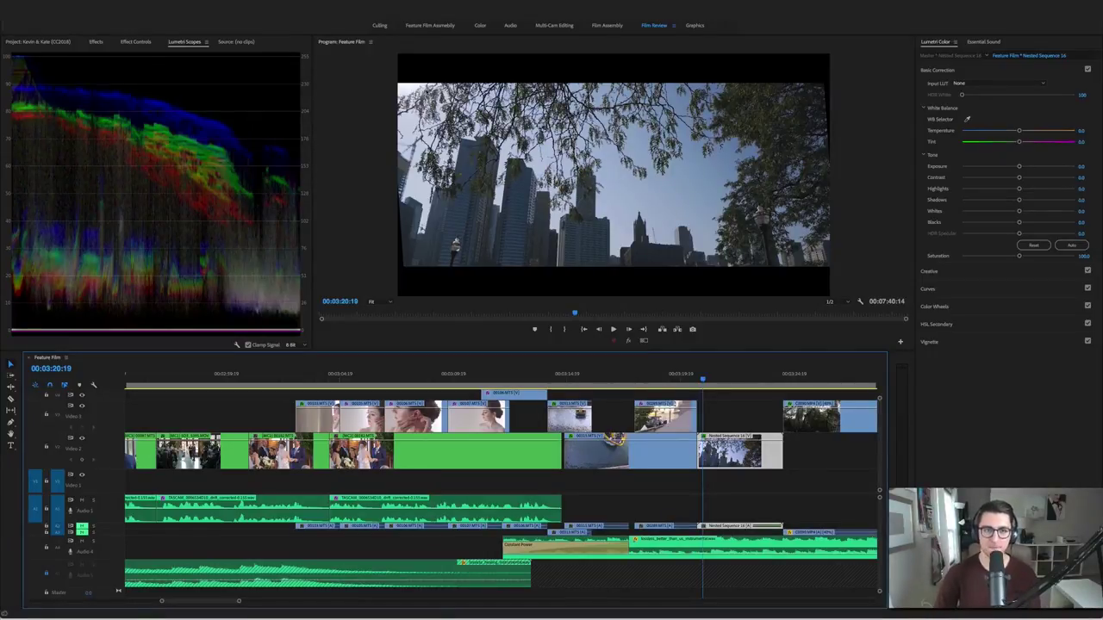
Play the nested skyline shot, return to 00:03:21:20, and toggle Global FX Mute to compare it with and without effects
{"action": "key", "text": "space"}
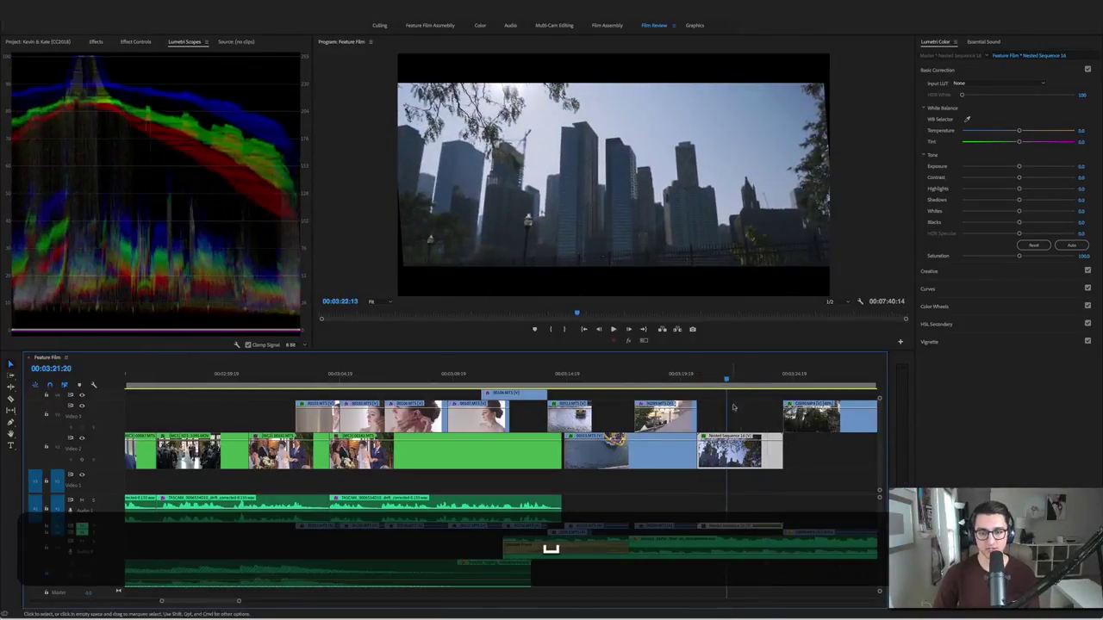
{"action": "left_click", "coordinate": [726, 379]}
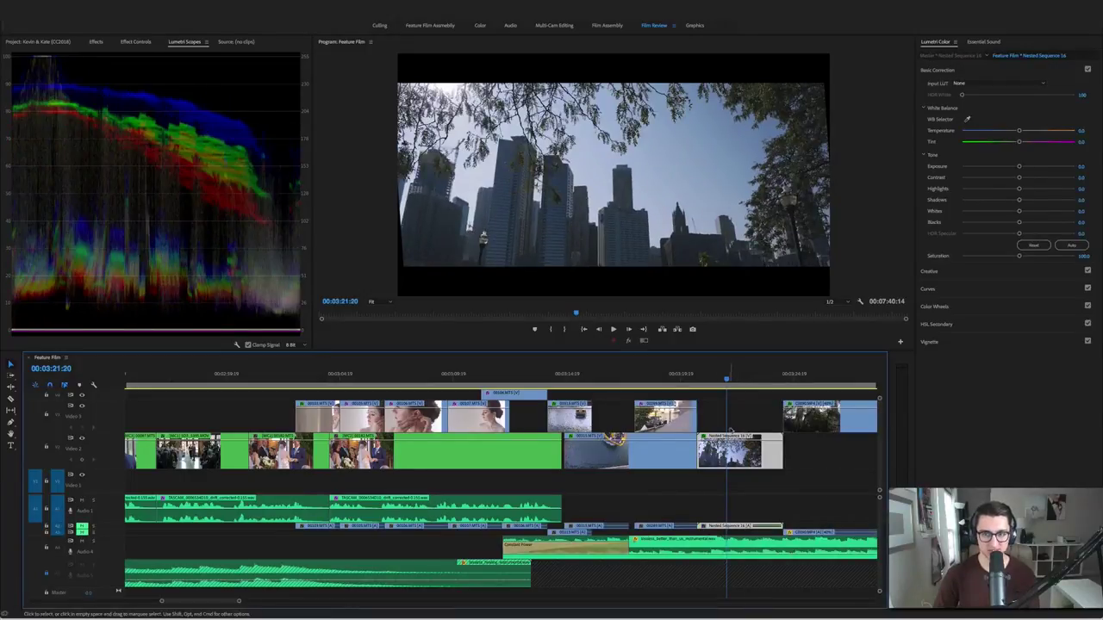
{"action": "left_click", "coordinate": [629, 341]}
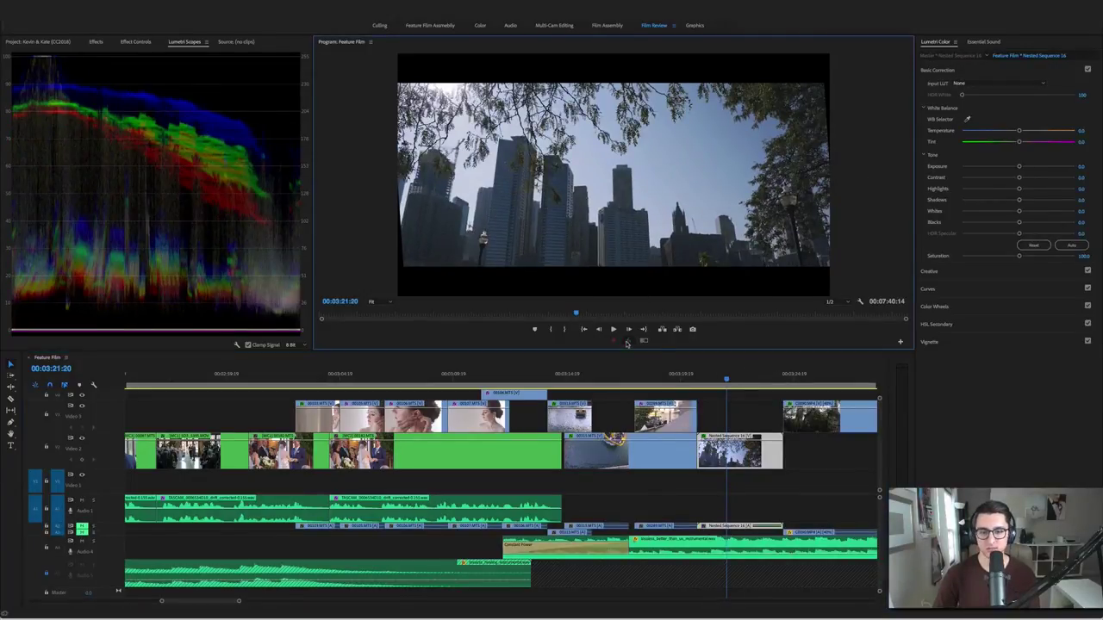
{"action": "left_click", "coordinate": [629, 341]}
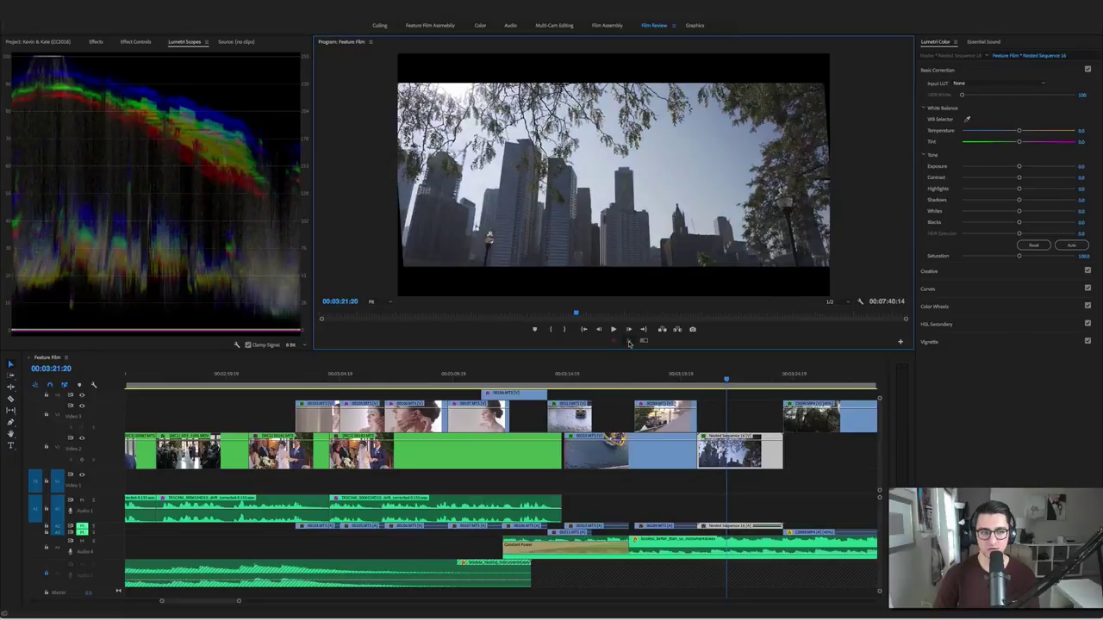
Open the nested skyline sequence, inspect the colour correction on its source clip, and return to the Feature Film sequence
{"action": "left_click", "coordinate": [767, 422]}
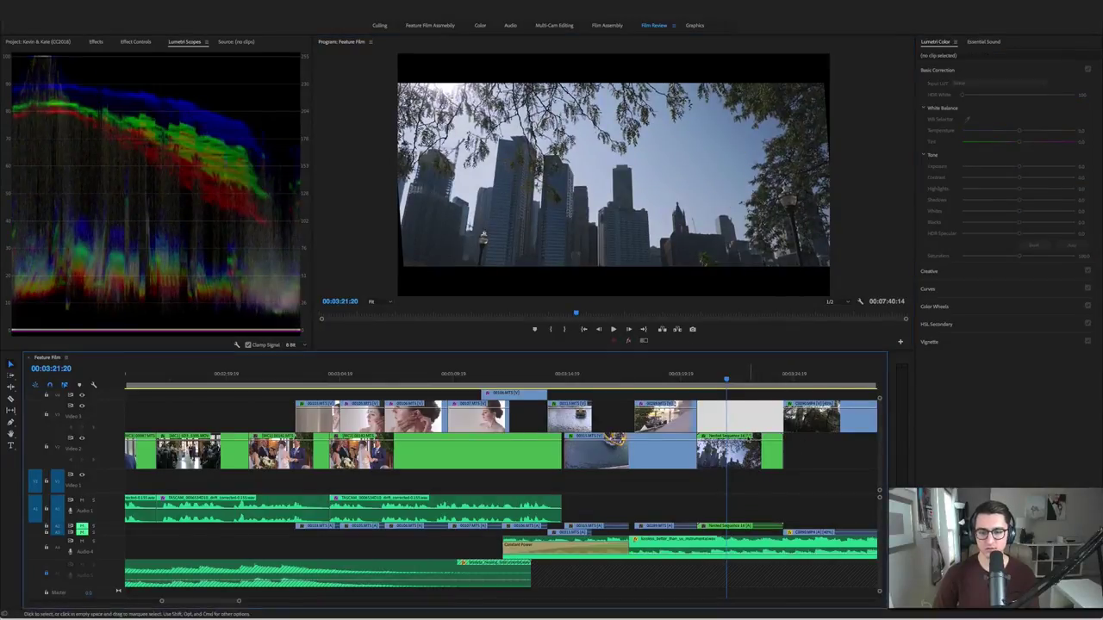
{"action": "double_click", "coordinate": [741, 452]}
{"action": "left_click", "coordinate": [163, 481]}
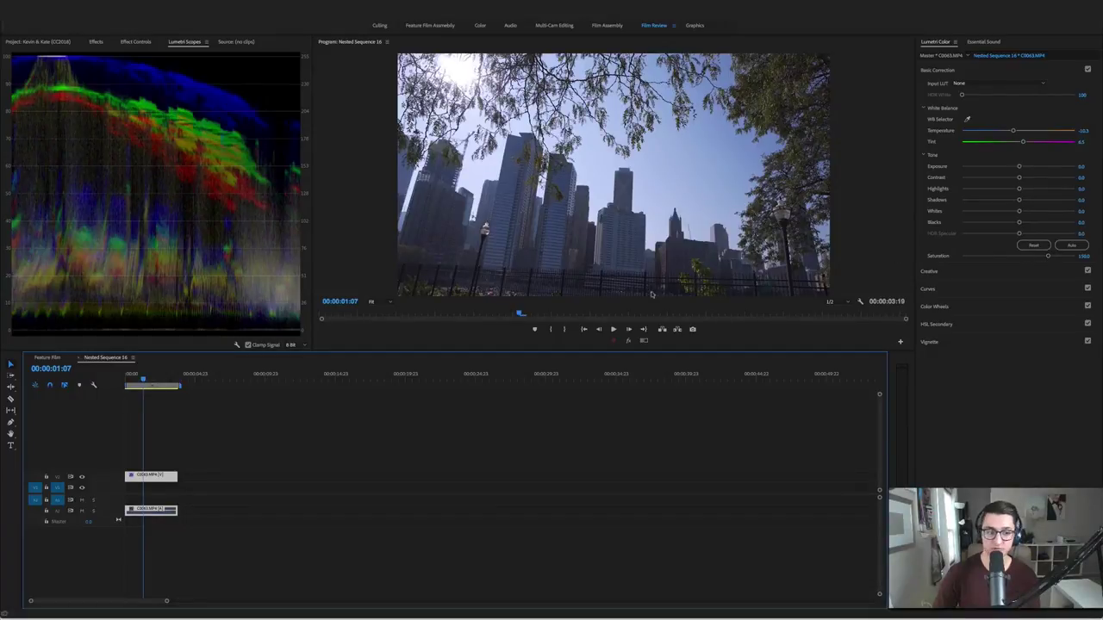
{"action": "left_click", "coordinate": [51, 357]}
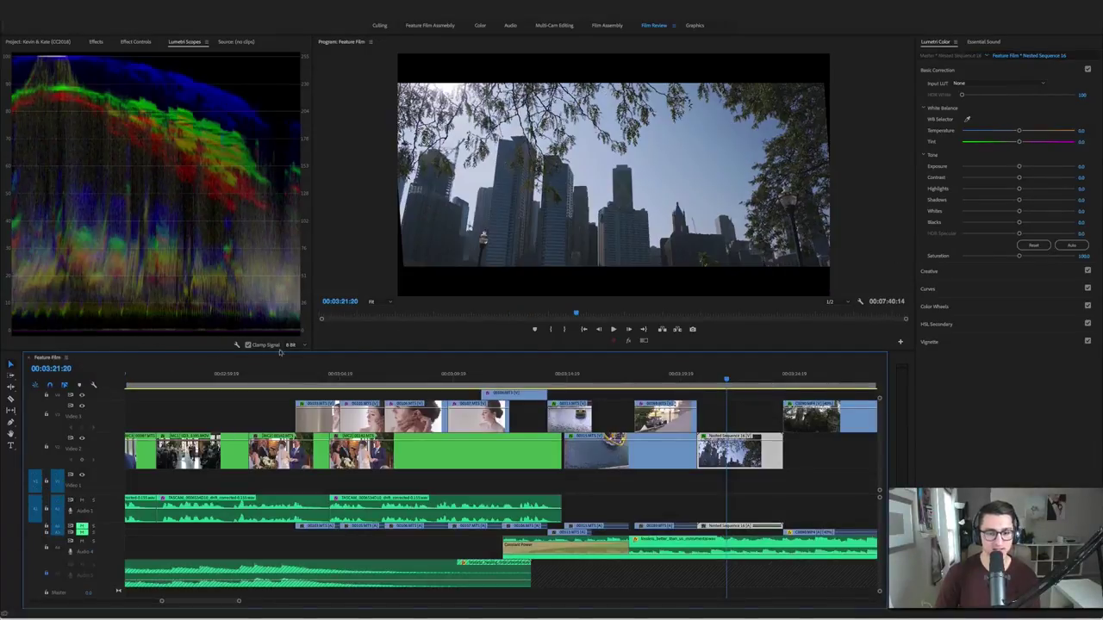
Set the playhead at 00:03:21:15 in the skyline shot and save the project
{"action": "left_click", "coordinate": [724, 379]}
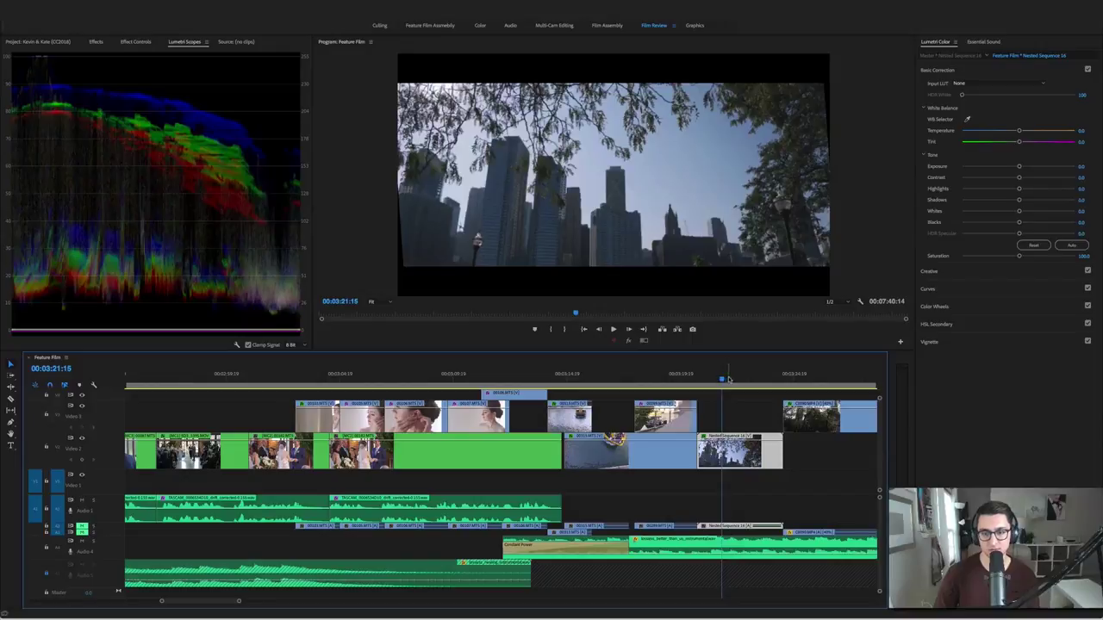
{"action": "scroll", "coordinate": [655, 409], "scroll_direction": "right", "scroll_amount": 5}
{"action": "key", "text": "super+s"}
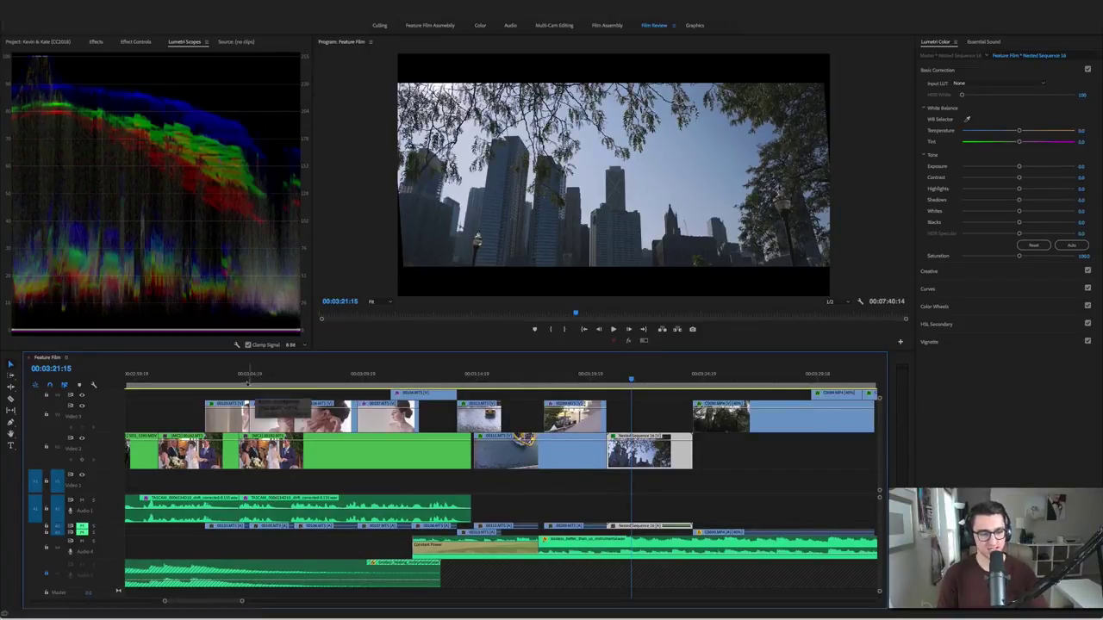
Play the bride's close-ups from about 00:03:04:19 into the yellow boat shot, stopping at 00:03:14:18
{"action": "left_click", "coordinate": [249, 378]}
{"action": "key", "text": "space"}
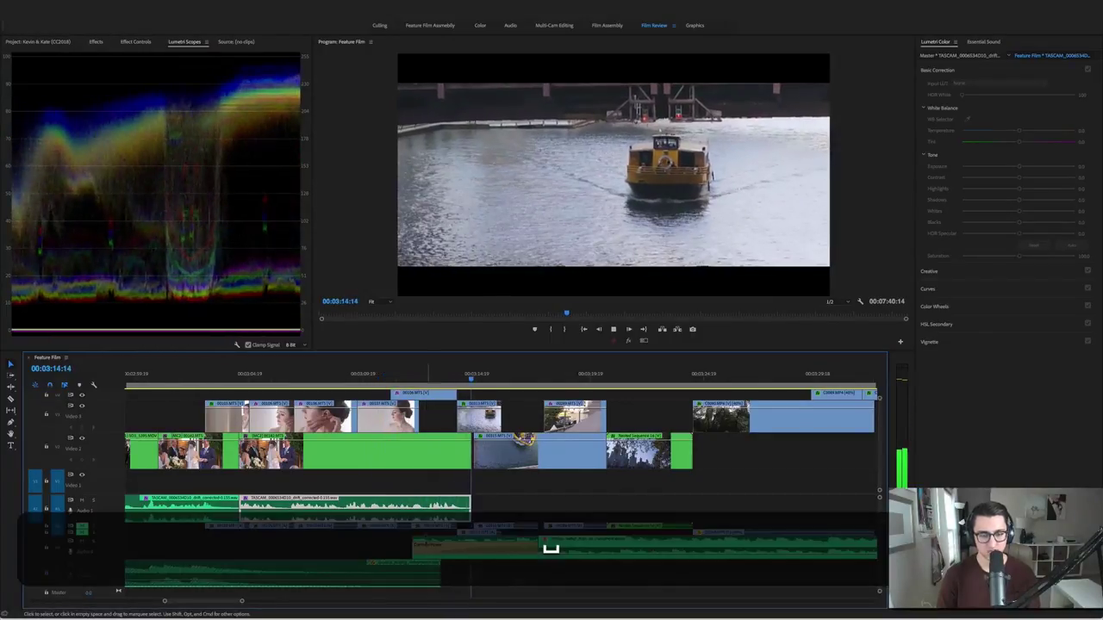
{"action": "key", "text": "space"}
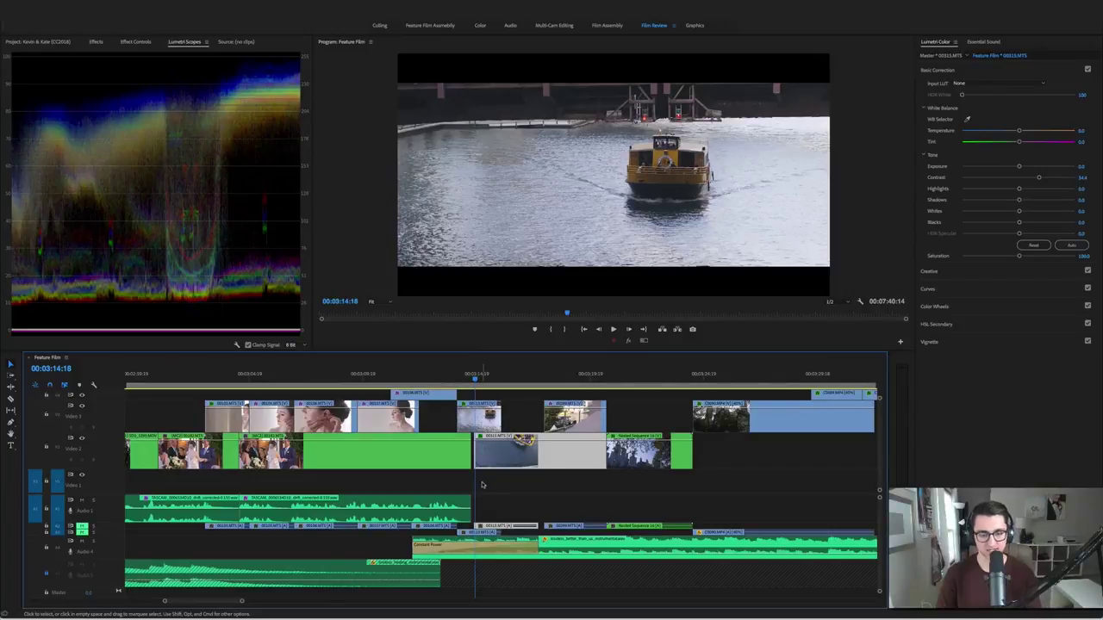
Play from the yellow boat shot at 00:03:14:18 through the riverside lamppost shot into the skyline shot, stopping at 00:03:22:02
{"action": "scroll", "coordinate": [482, 484], "scroll_direction": "left", "scroll_amount": 3}
{"action": "scroll", "coordinate": [483, 484], "scroll_direction": "up", "scroll_amount": 1}
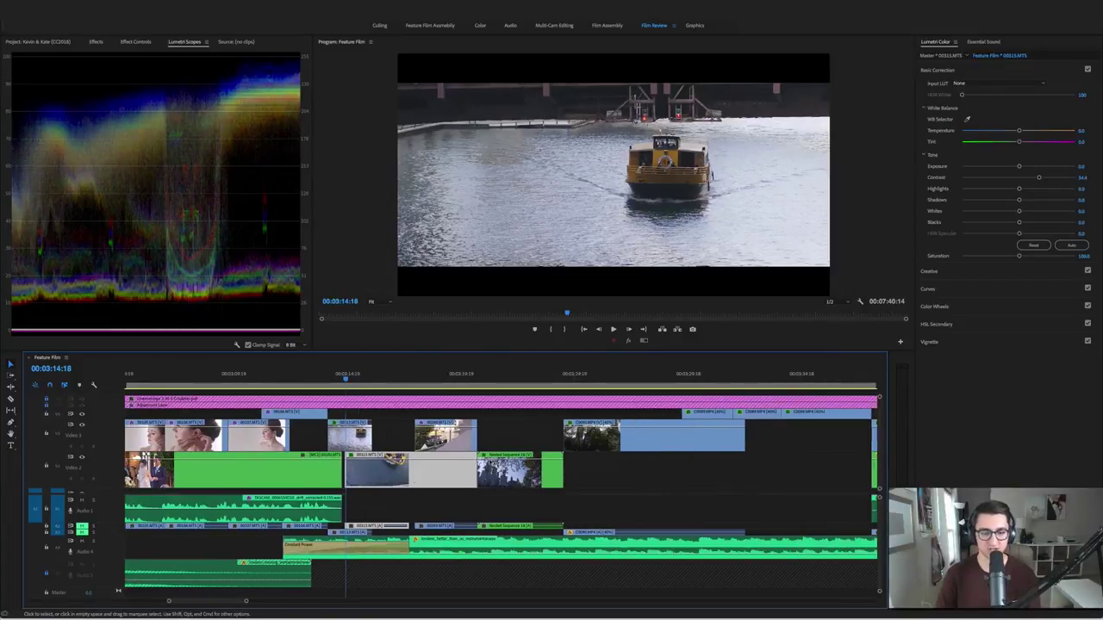
{"action": "scroll", "coordinate": [477, 488], "scroll_direction": "down", "scroll_amount": 1}
{"action": "key", "text": "space"}
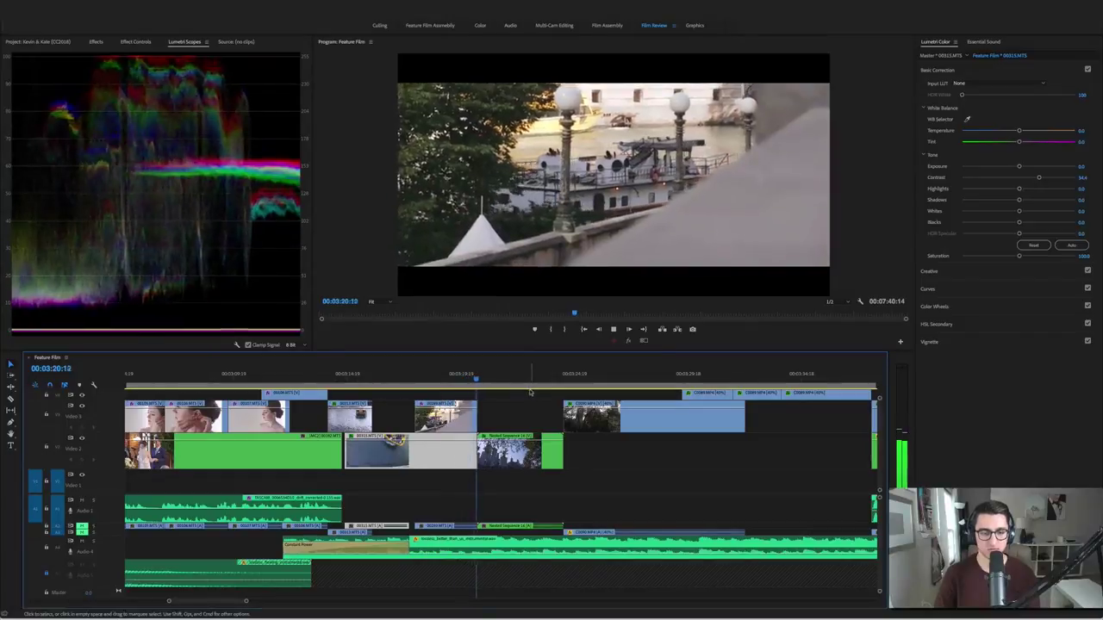
{"action": "key", "text": "space"}
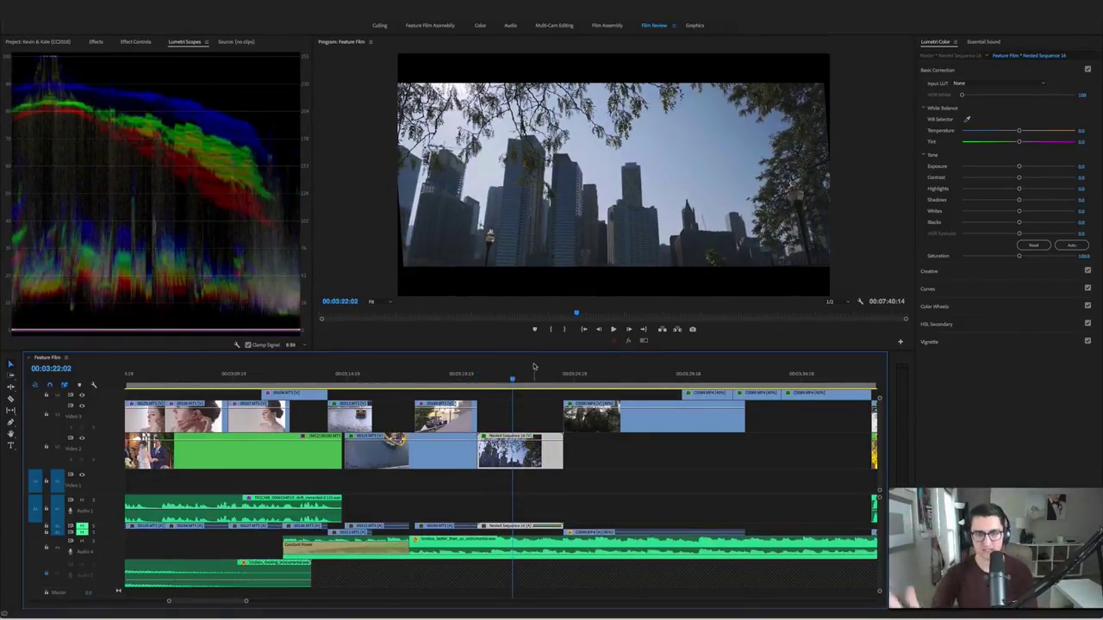
Play from 00:03:22:02 into the shot of the couple walking through the park, stopping at 00:03:28:20
{"action": "key", "text": "space"}
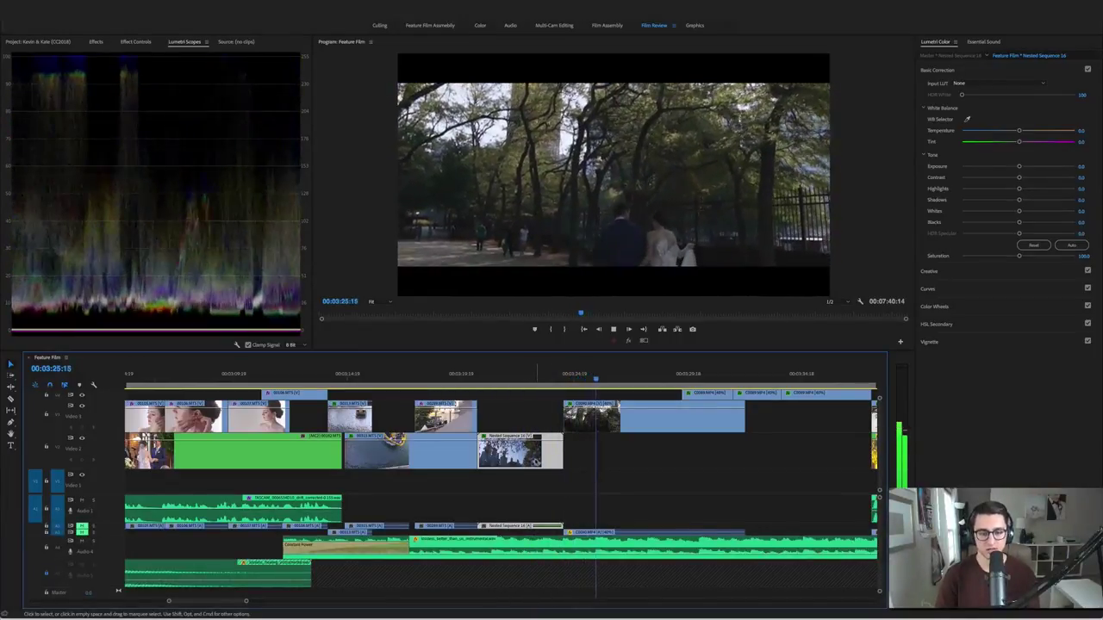
{"action": "scroll", "coordinate": [586, 431], "scroll_direction": "up", "scroll_amount": 2}
{"action": "scroll", "coordinate": [603, 440], "scroll_direction": "right", "scroll_amount": 3}
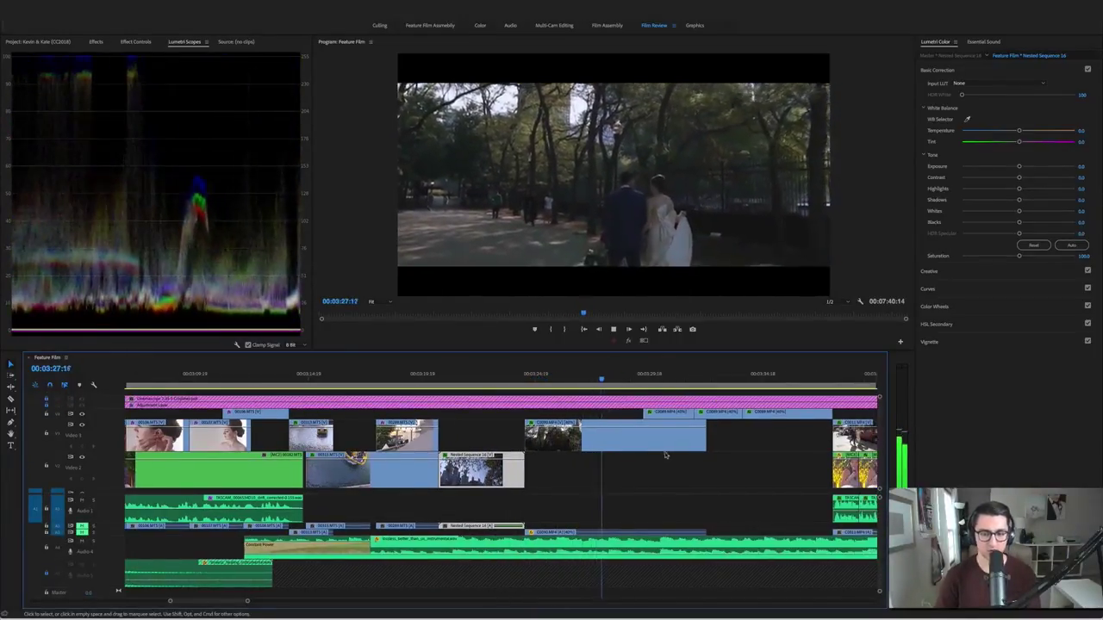
{"action": "scroll", "coordinate": [667, 457], "scroll_direction": "right", "scroll_amount": 2}
{"action": "key", "text": "space"}
Select the couple's park walk clip to inspect its colour correction, and turn on Global FX Mute to view it without effects
{"action": "left_click", "coordinate": [550, 435]}
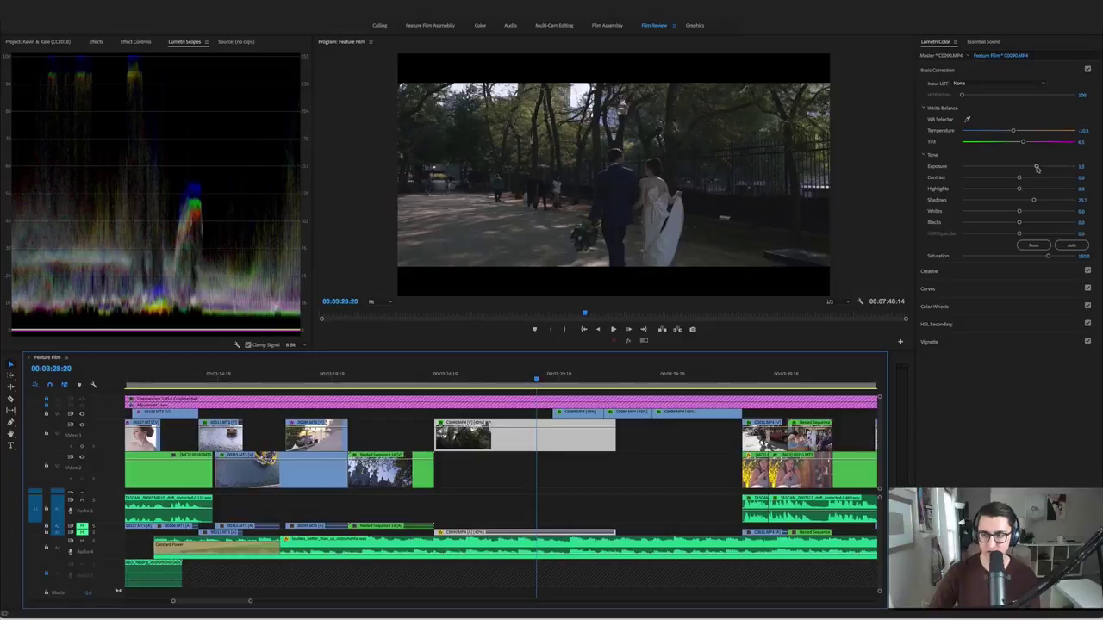
{"action": "left_click", "coordinate": [629, 342]}
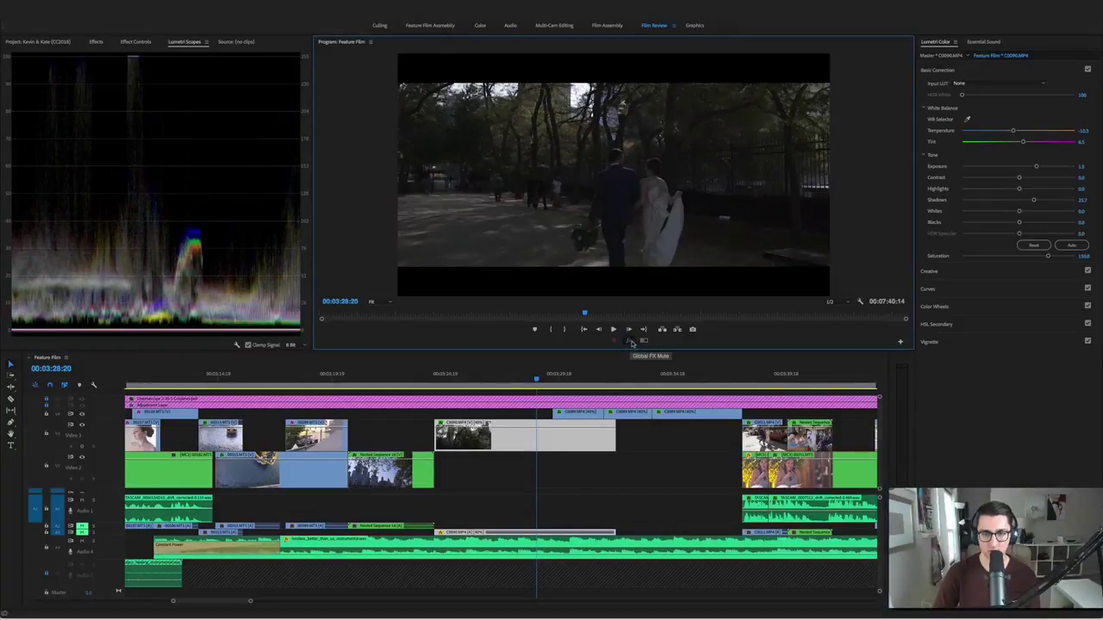
Scrub through the tree-lined park walk clip with effects muted, and turn the effects back on
{"action": "left_click", "coordinate": [446, 377]}
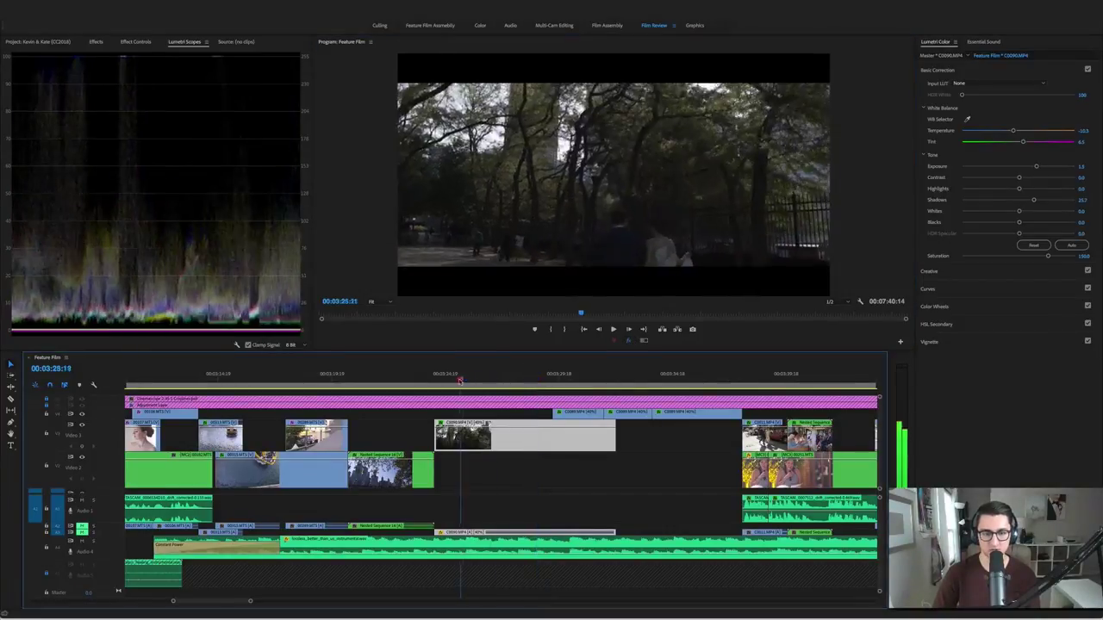
{"action": "left_click_drag", "start_coordinate": [447, 379], "coordinate": [476, 394]}
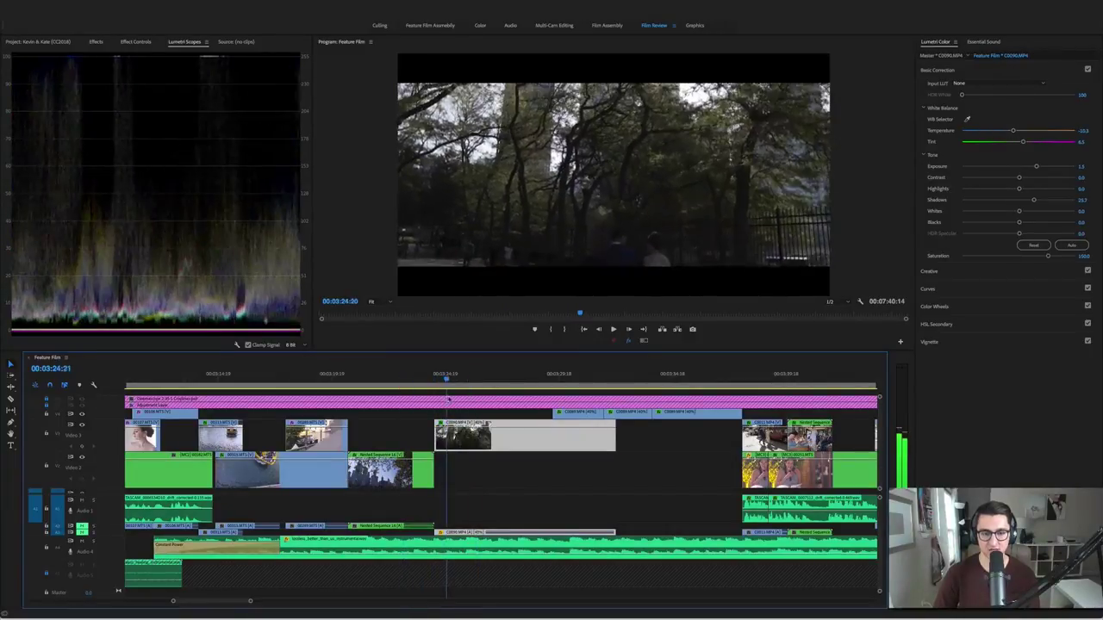
{"action": "left_click", "coordinate": [629, 341]}
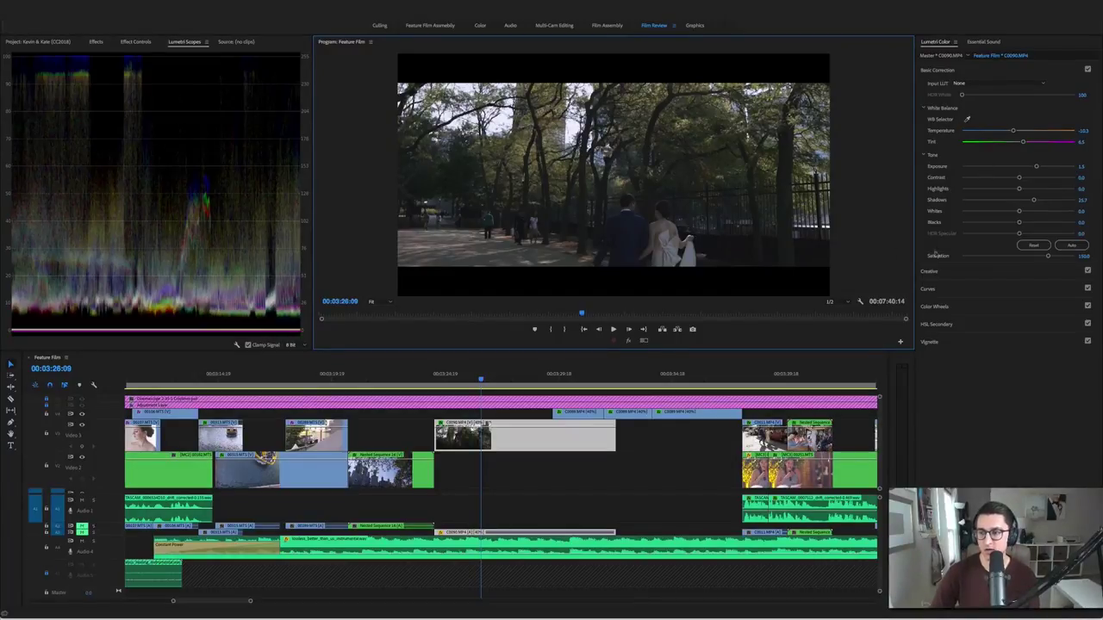
Play on to the close shot of the couple from behind, check the C0089.MP4 clip's Lumetri settings and watch it through the kiss
{"action": "key", "text": "space"}
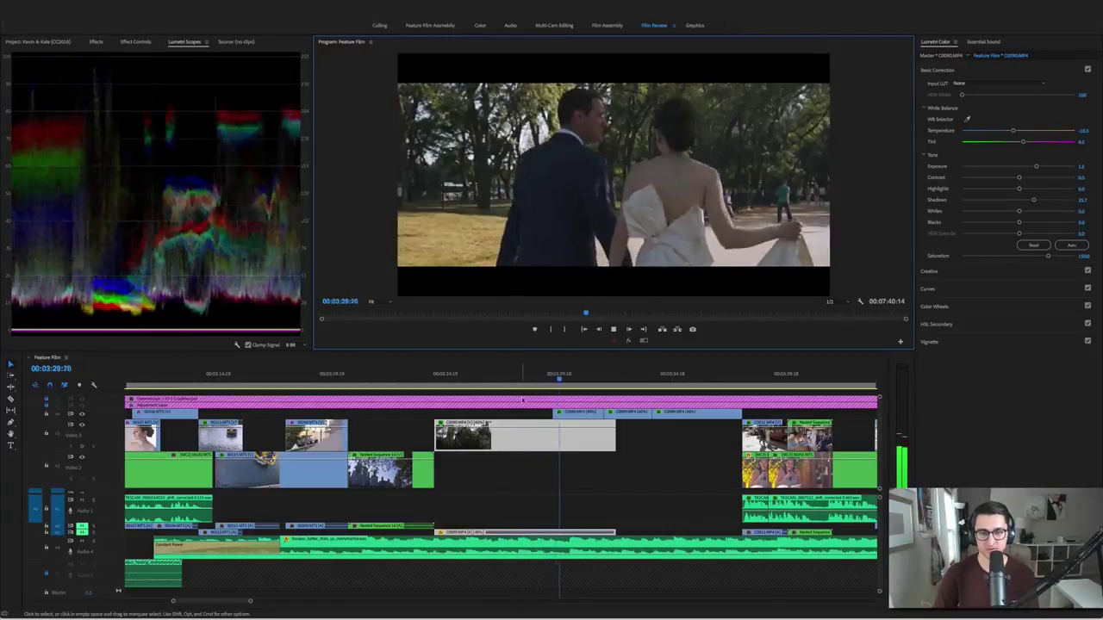
{"action": "key", "text": "space"}
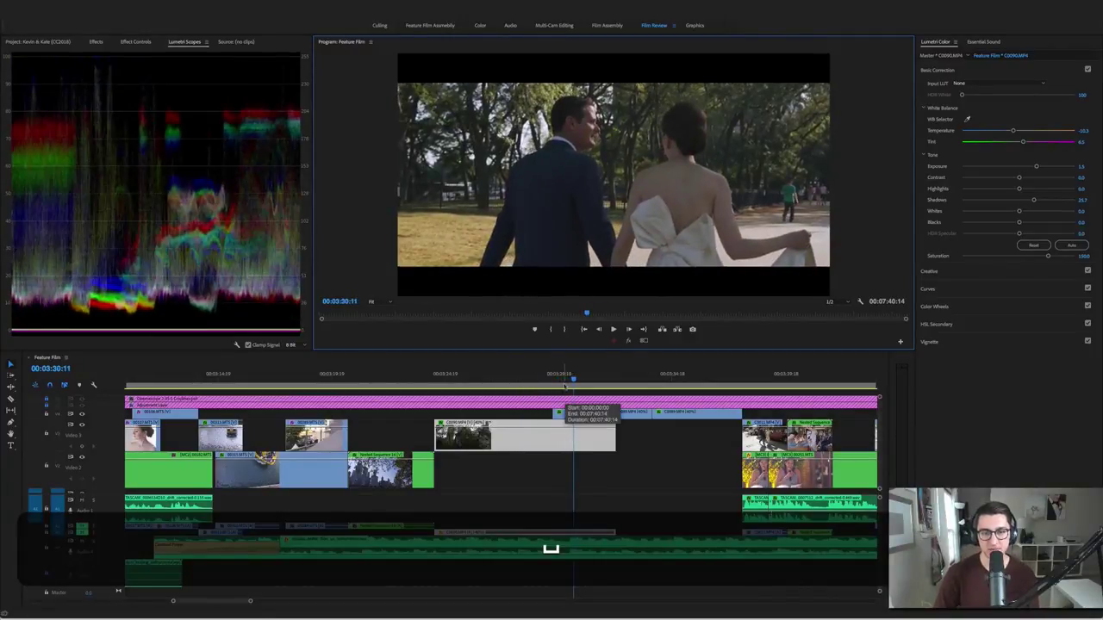
{"action": "left_click_drag", "start_coordinate": [570, 376], "coordinate": [584, 376]}
{"action": "left_click", "coordinate": [585, 415]}
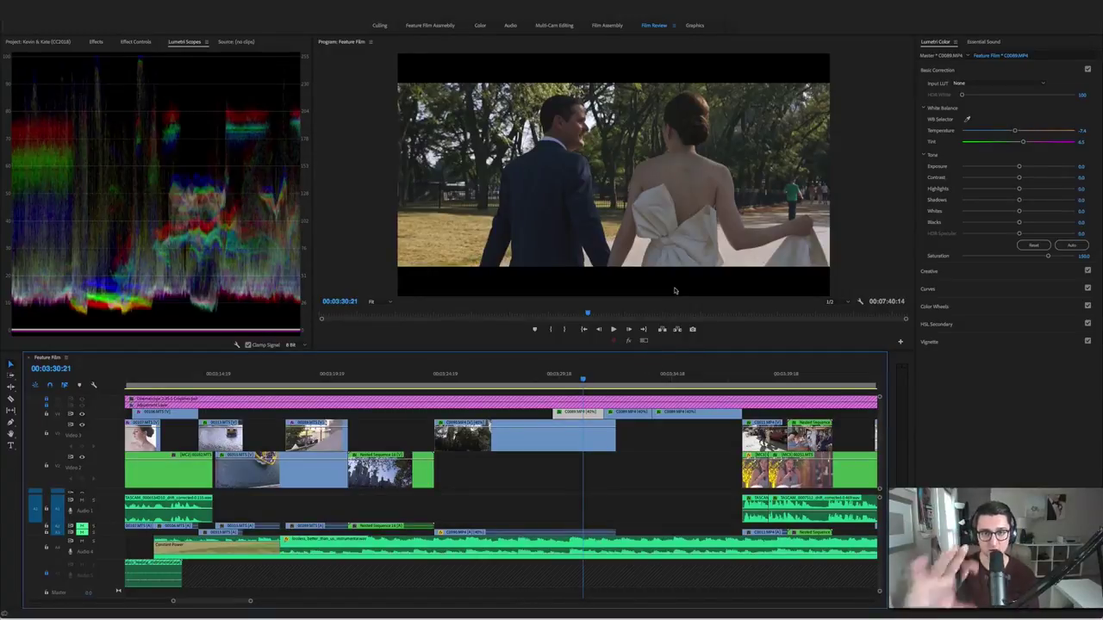
{"action": "key", "text": "space"}
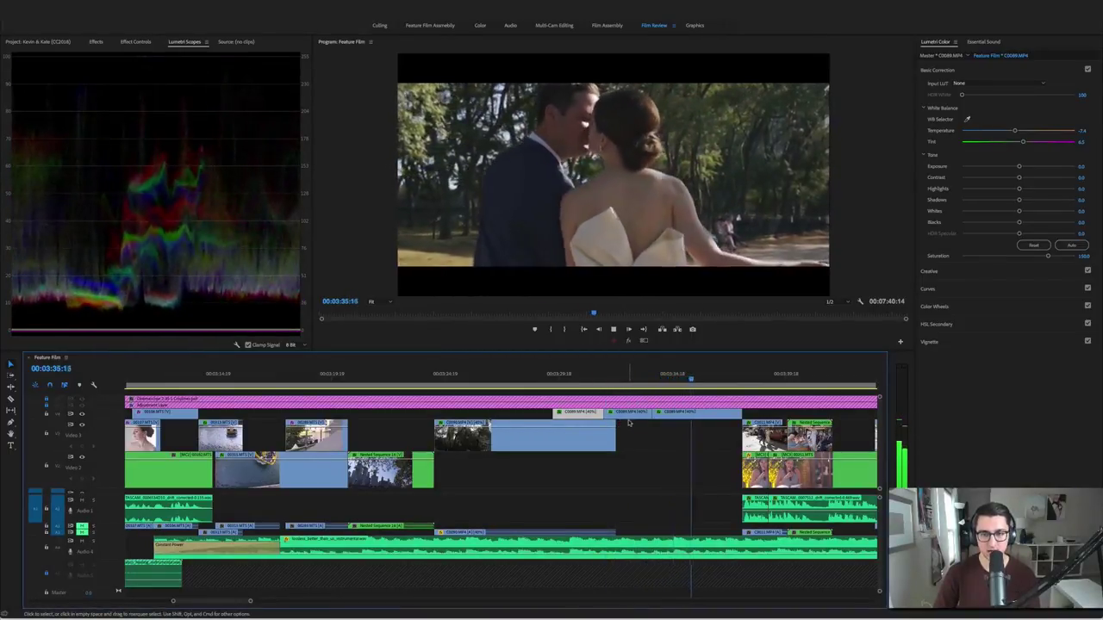
{"action": "key", "text": "space"}
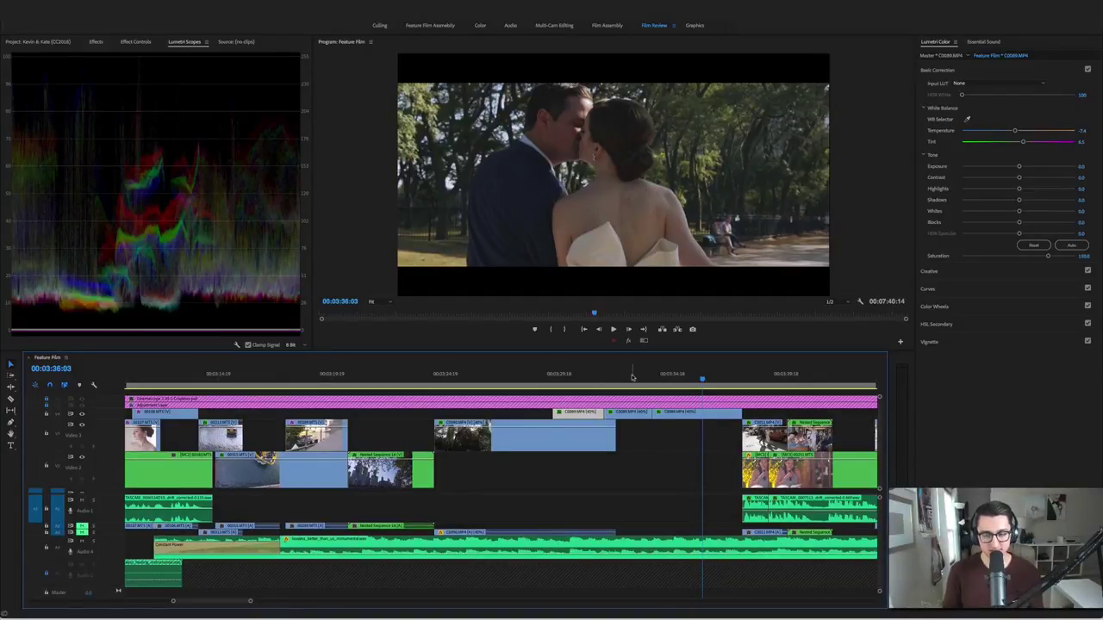
Park the playhead at 00:03:39:01 on the couple walking beside the red trolley and save the project
{"action": "key", "text": "space"}
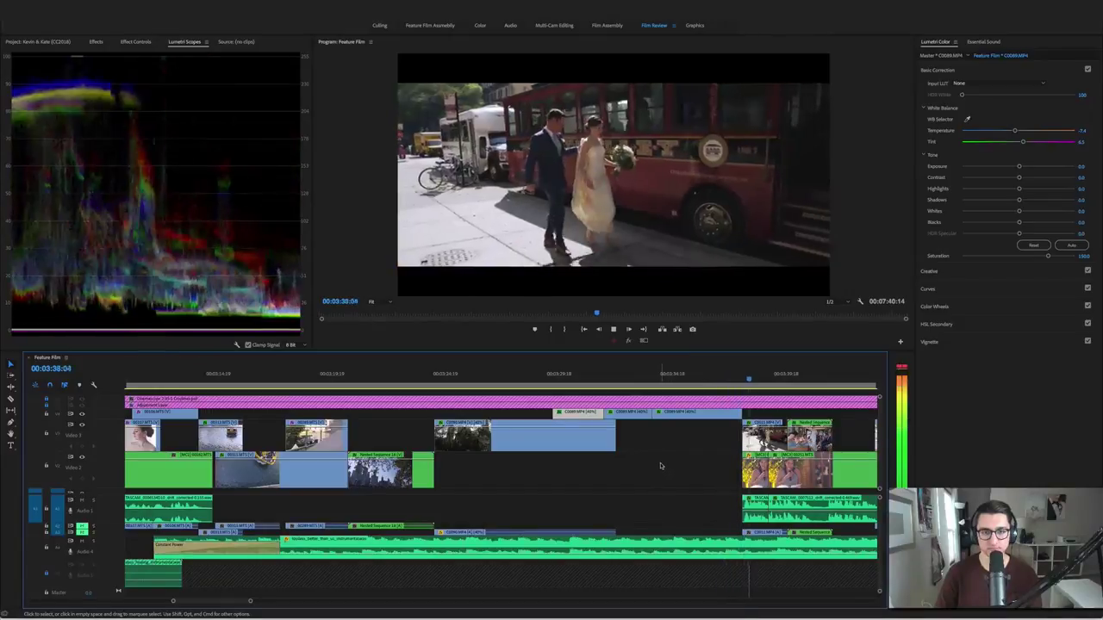
{"action": "key", "text": "space"}
{"action": "scroll", "coordinate": [700, 457], "scroll_direction": "right", "scroll_amount": 10}
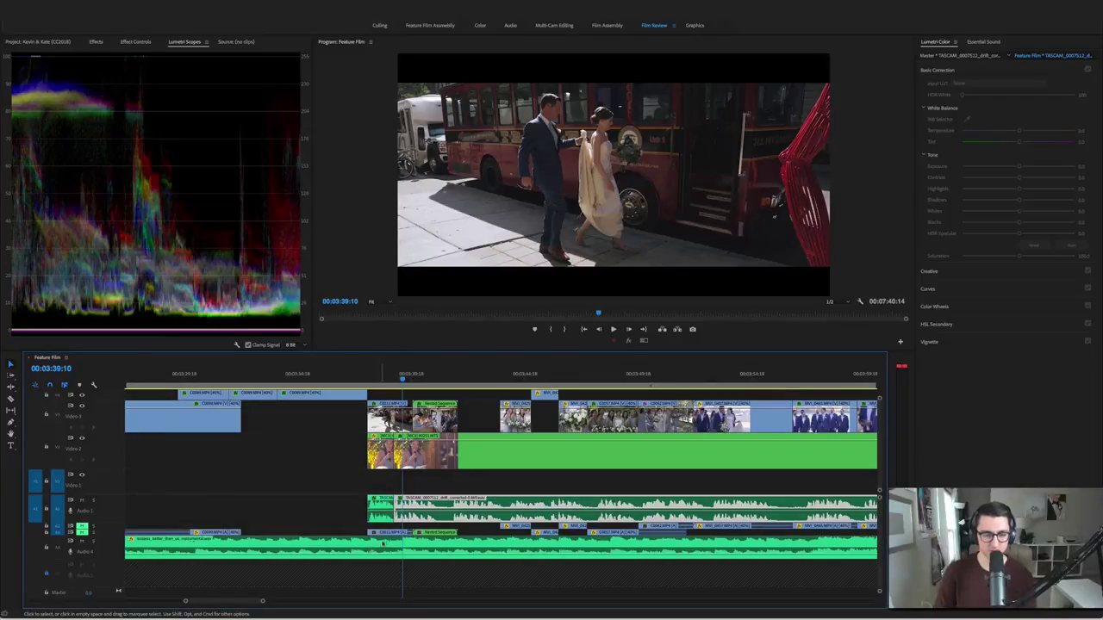
{"action": "left_click", "coordinate": [394, 377]}
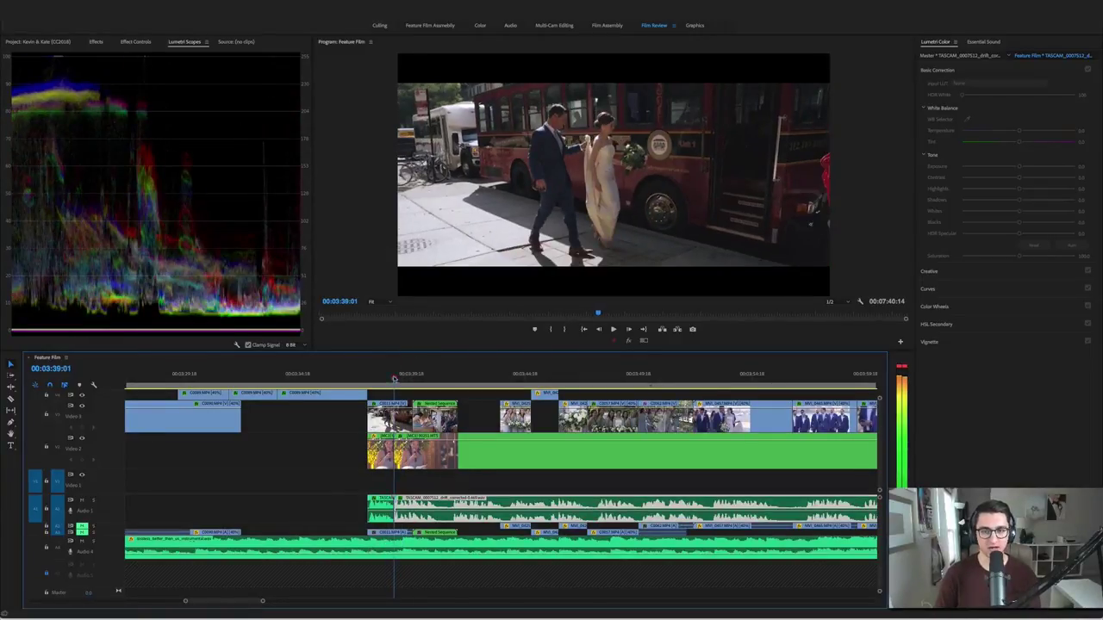
{"action": "key", "text": "super+s"}
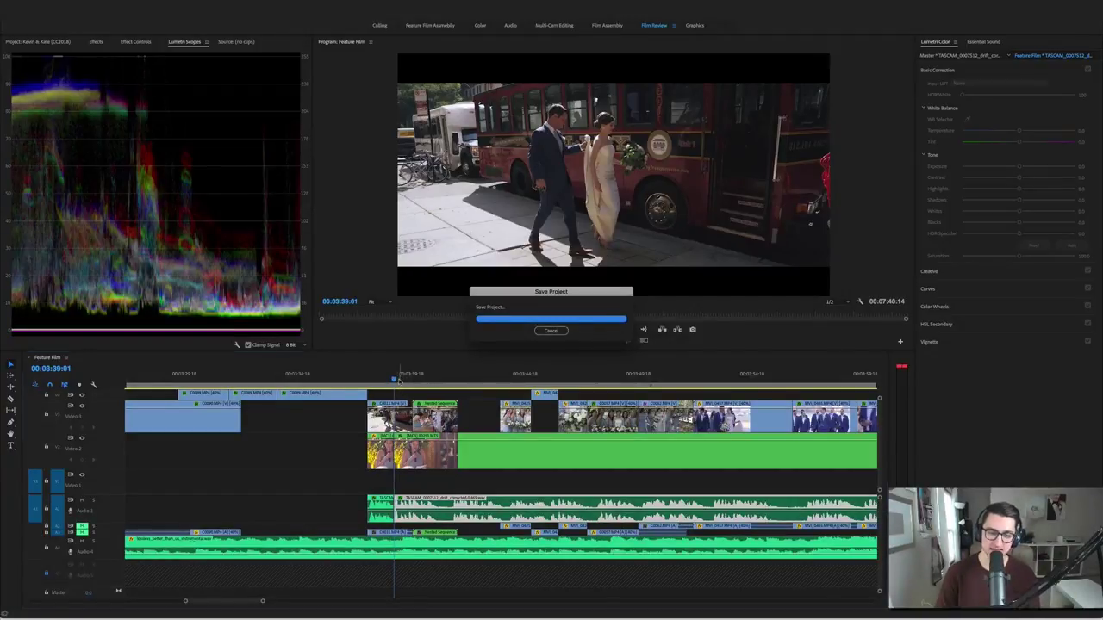
Play the sequence through the red trolley shot and into the party inside the trolley
{"action": "left_click", "coordinate": [330, 376]}
{"action": "key", "text": "space"}
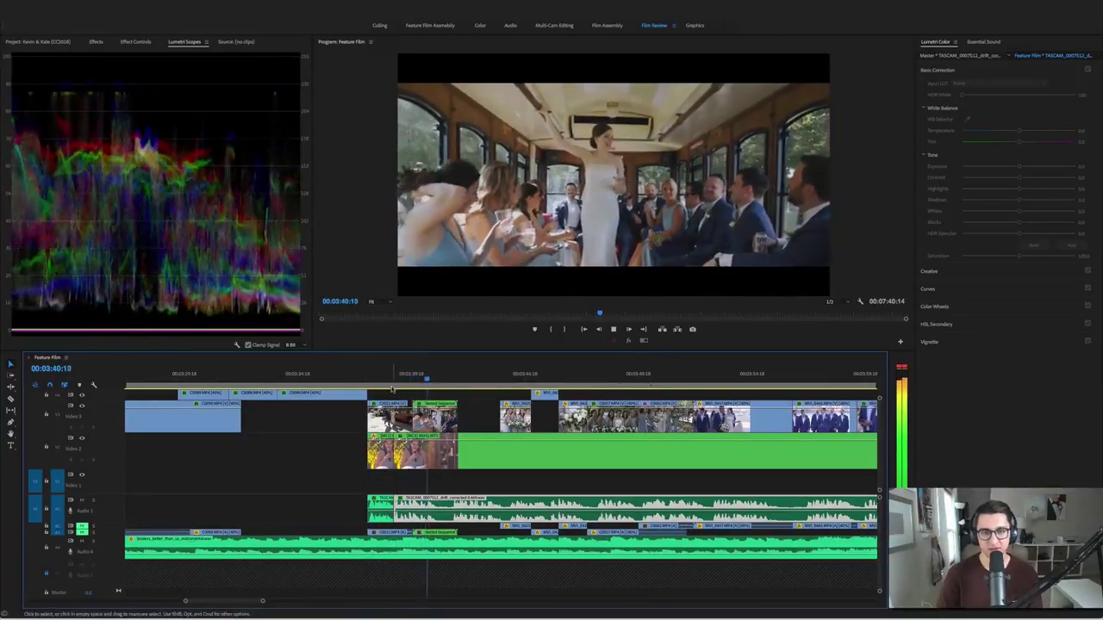
{"action": "key", "text": "space"}
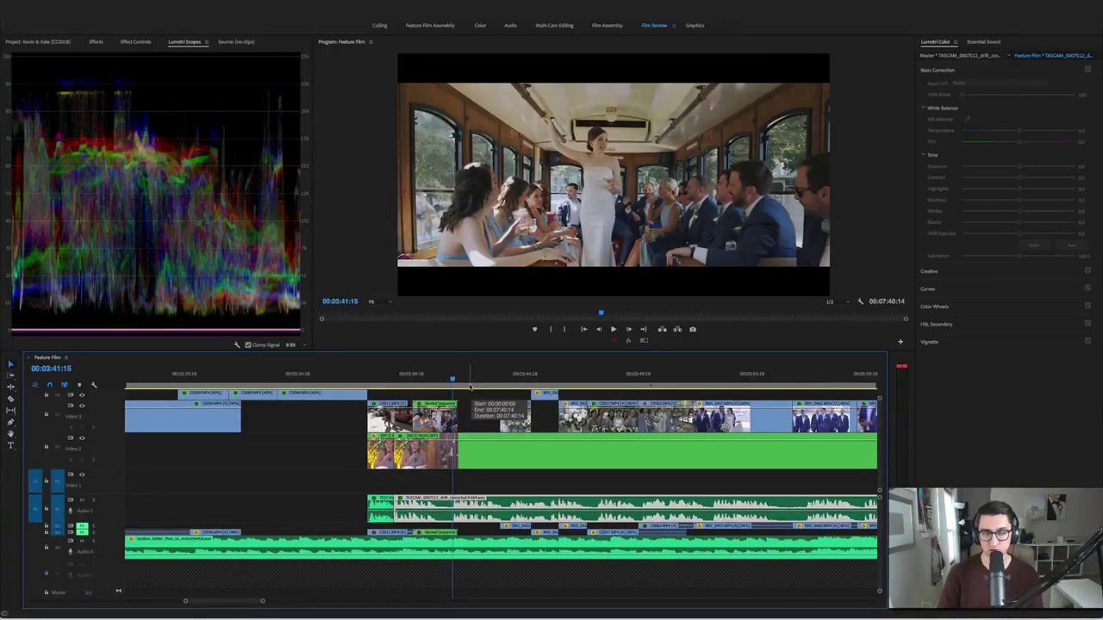
Select the toast speech nest at 00:03:42:04 and compare its picture repeatedly with effects muted and unmuted
{"action": "left_click_drag", "start_coordinate": [457, 379], "coordinate": [466, 381]}
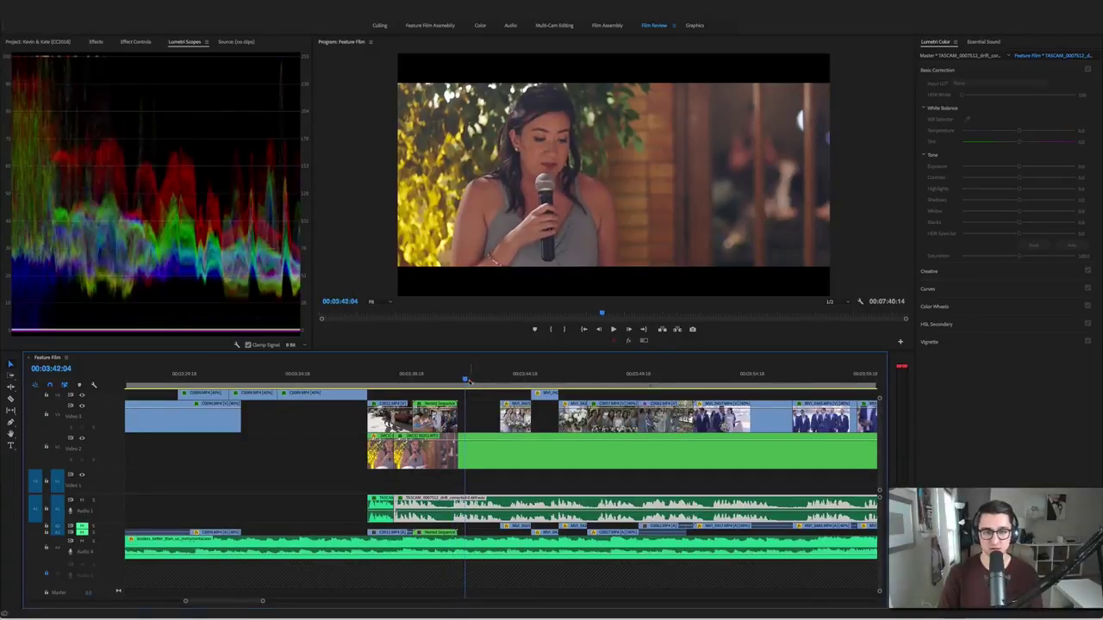
{"action": "left_click", "coordinate": [484, 440]}
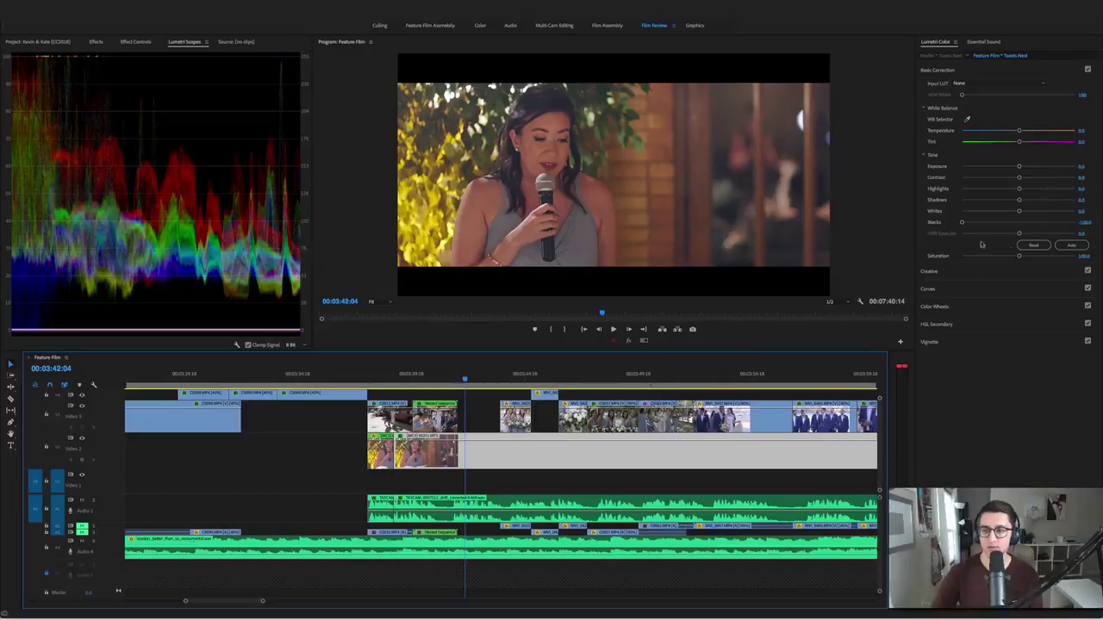
{"action": "left_click", "coordinate": [635, 341]}
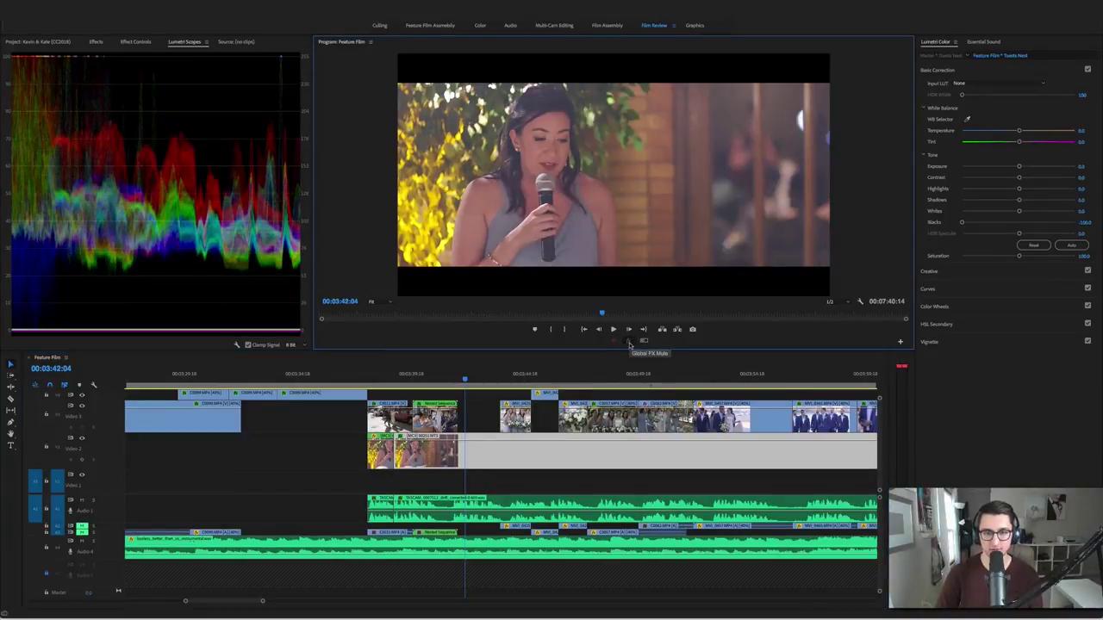
{"action": "left_click", "coordinate": [636, 341]}
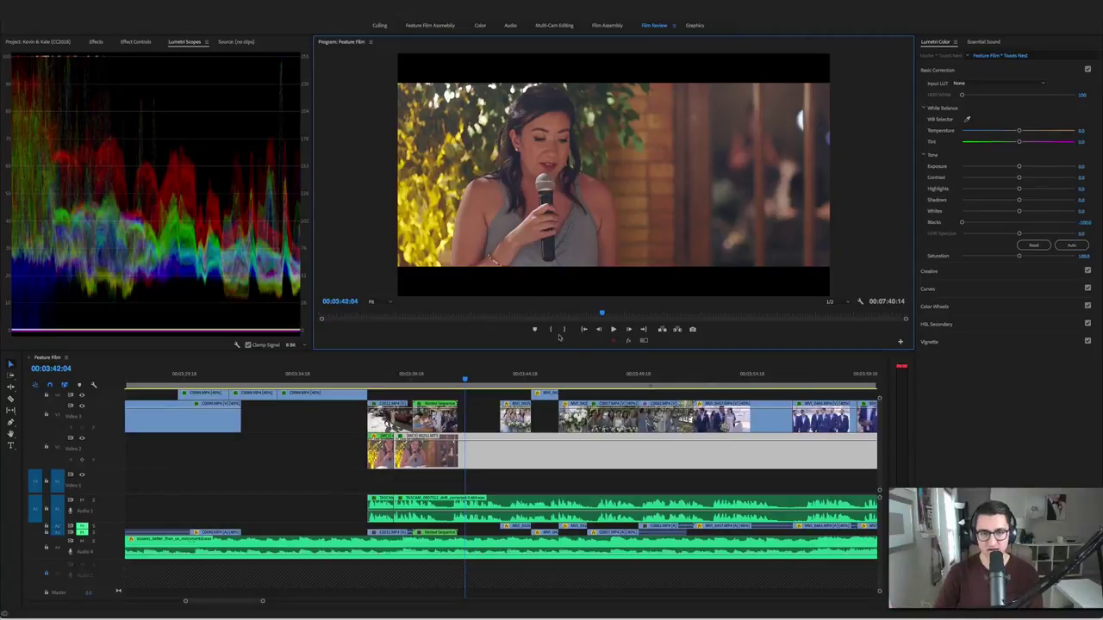
{"action": "left_click", "coordinate": [493, 428]}
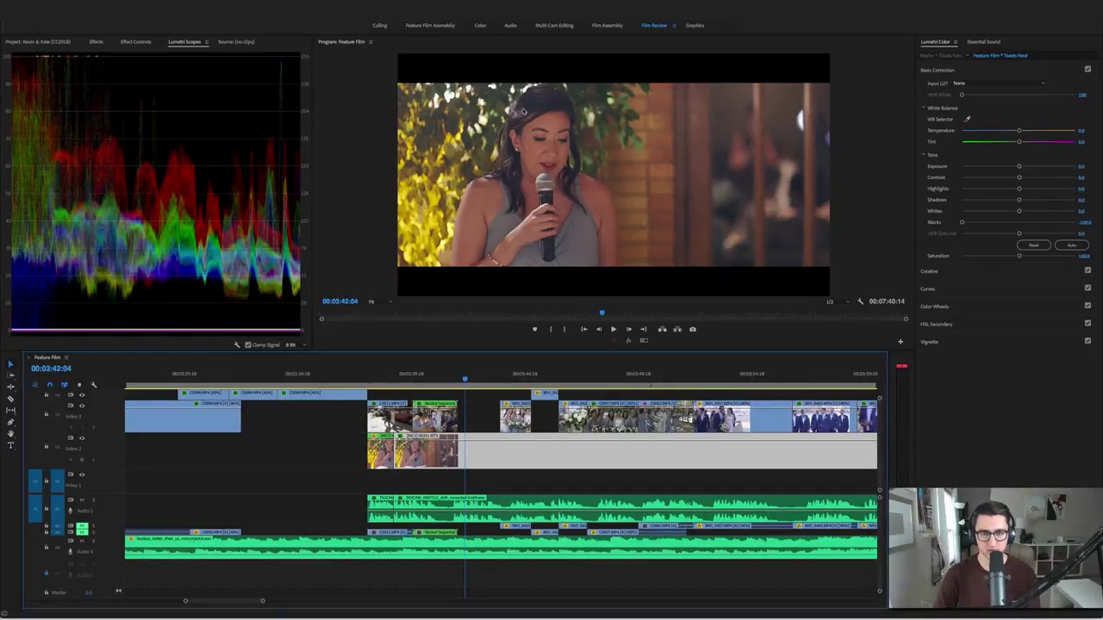
{"action": "left_click", "coordinate": [629, 340]}
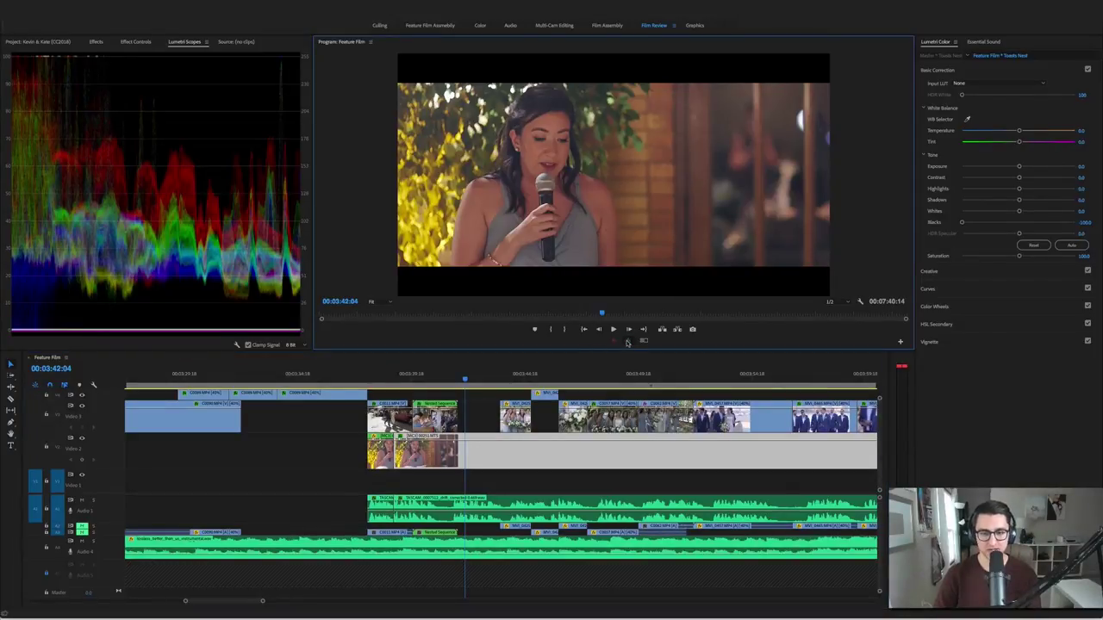
{"action": "left_click", "coordinate": [629, 341]}
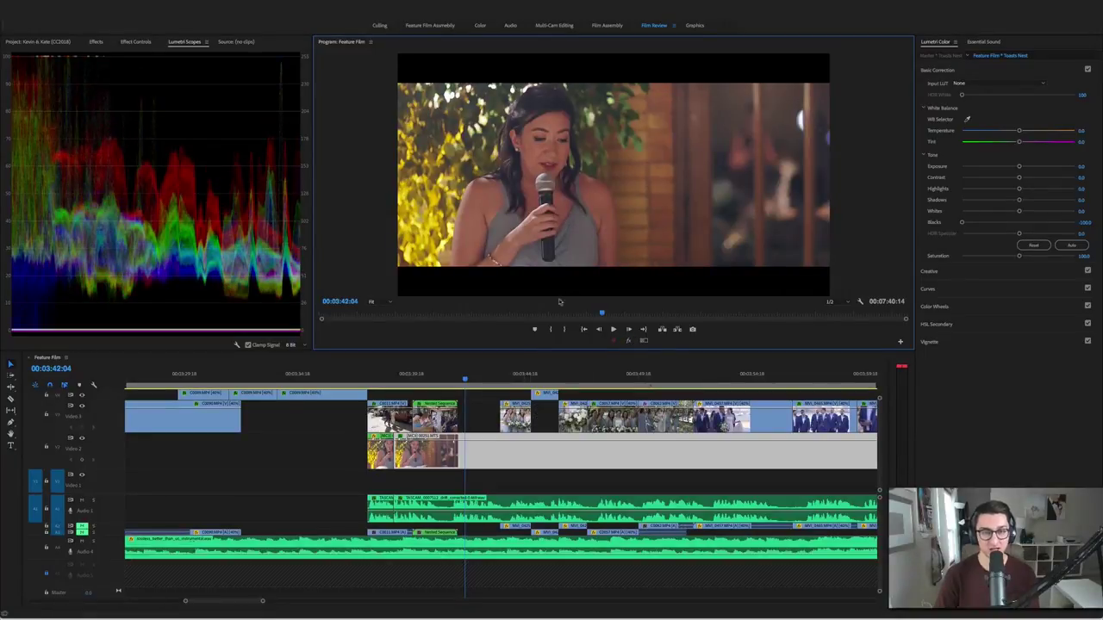
{"action": "left_click", "coordinate": [491, 439]}
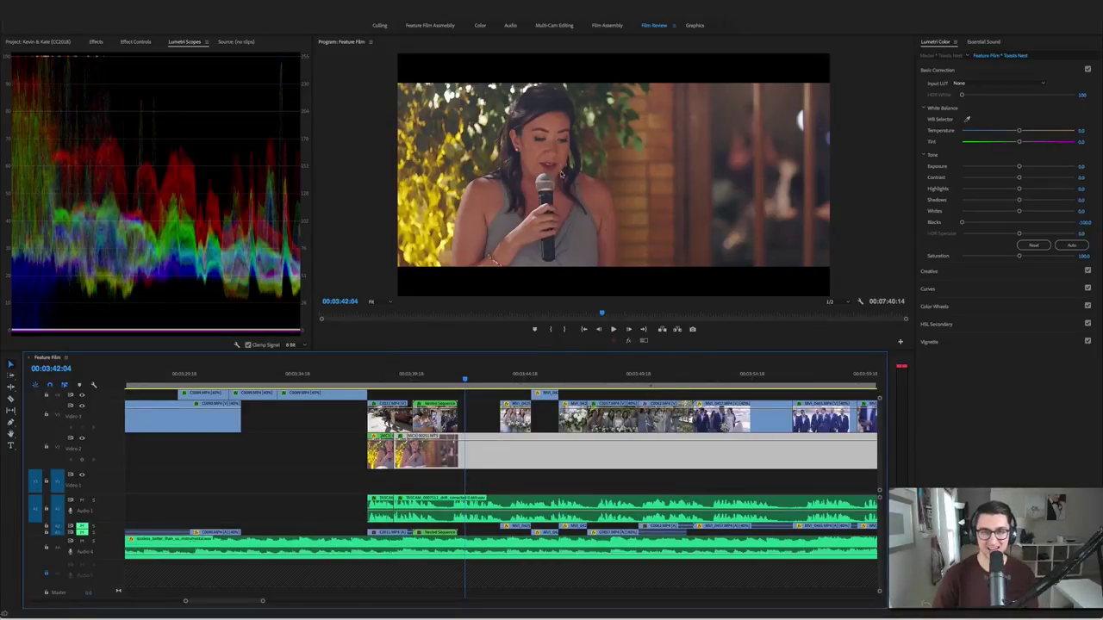
{"action": "left_click", "coordinate": [628, 342]}
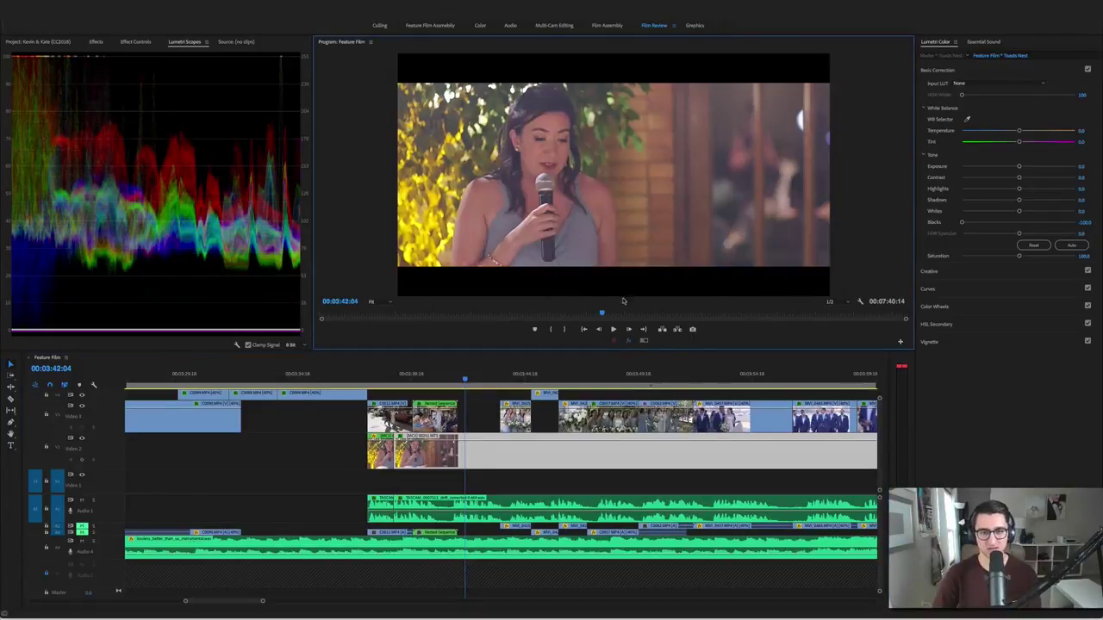
{"action": "left_click", "coordinate": [628, 342]}
{"action": "left_click", "coordinate": [490, 420]}
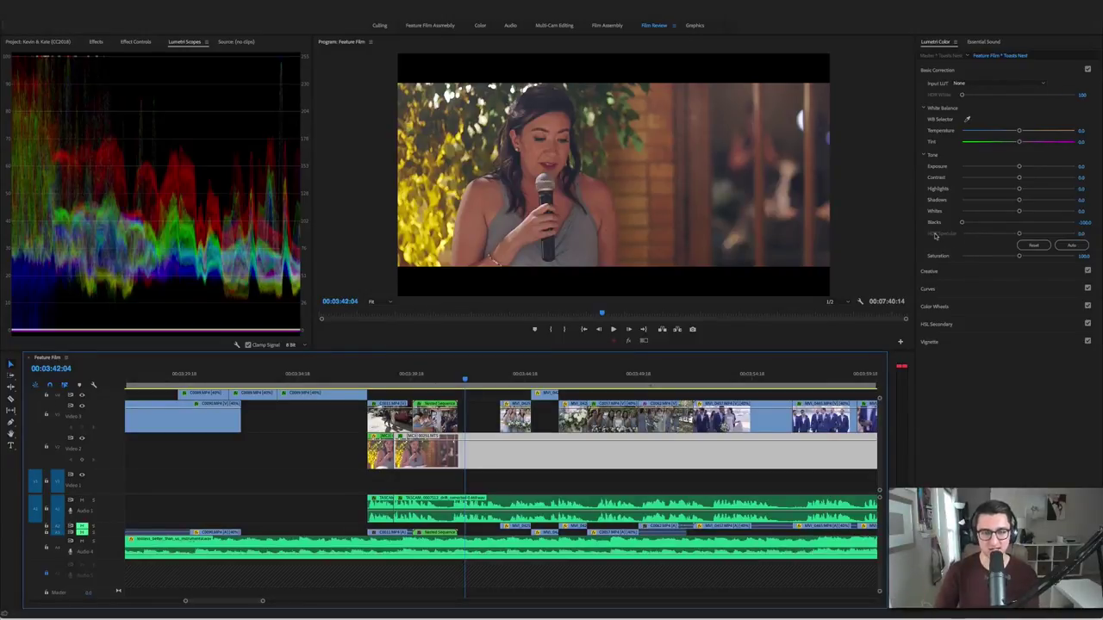
{"action": "left_click", "coordinate": [628, 341]}
{"action": "left_click", "coordinate": [628, 341]}
{"action": "left_click", "coordinate": [628, 341]}
{"action": "left_click", "coordinate": [628, 341]}
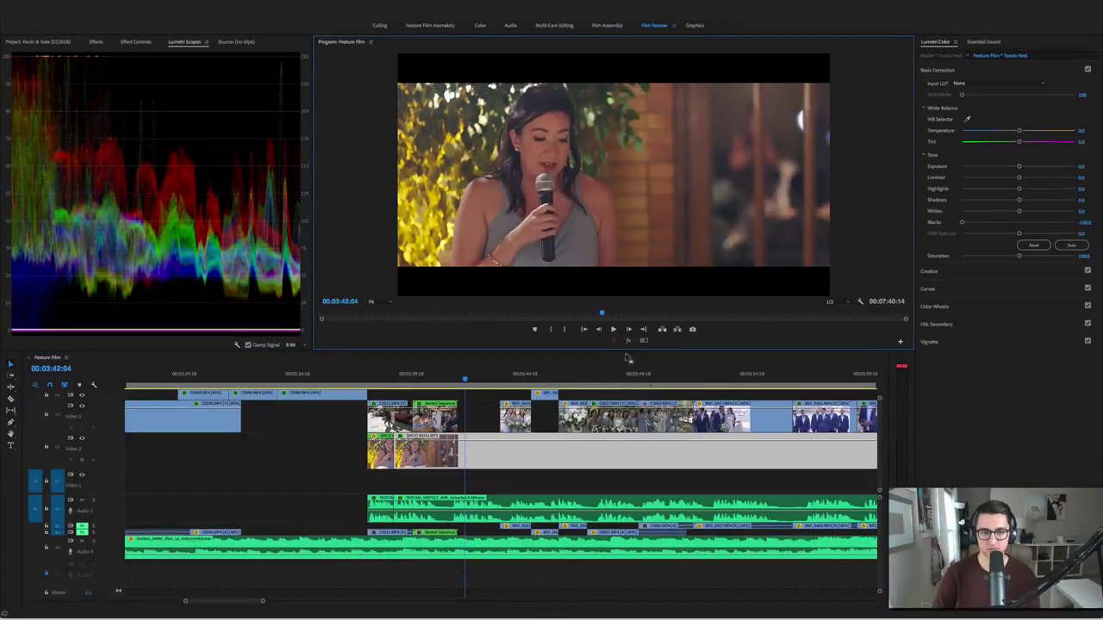
Play from the toast speech through the bridesmaids and bouquet shots, replaying from 00:03:44:10
{"action": "key", "text": "space"}
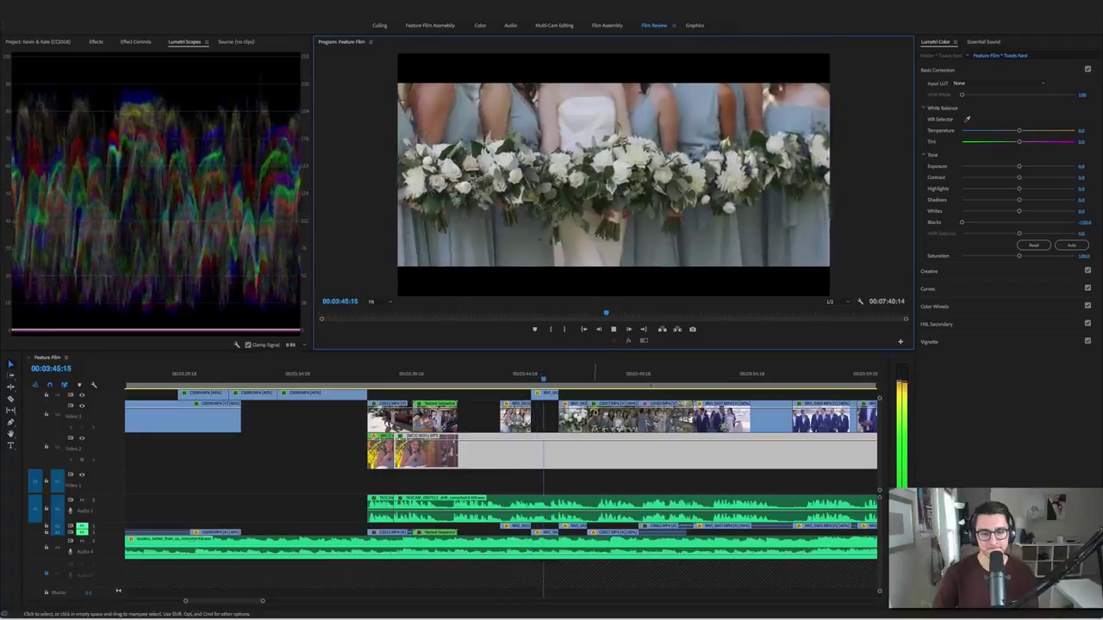
{"action": "key", "text": "space"}
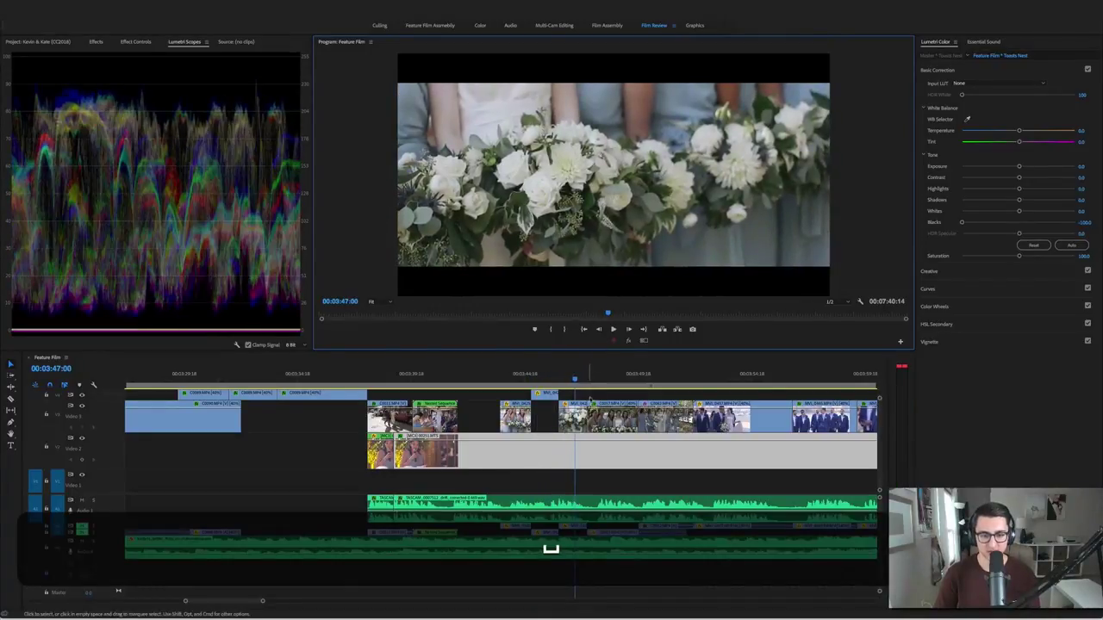
{"action": "left_click", "coordinate": [576, 376]}
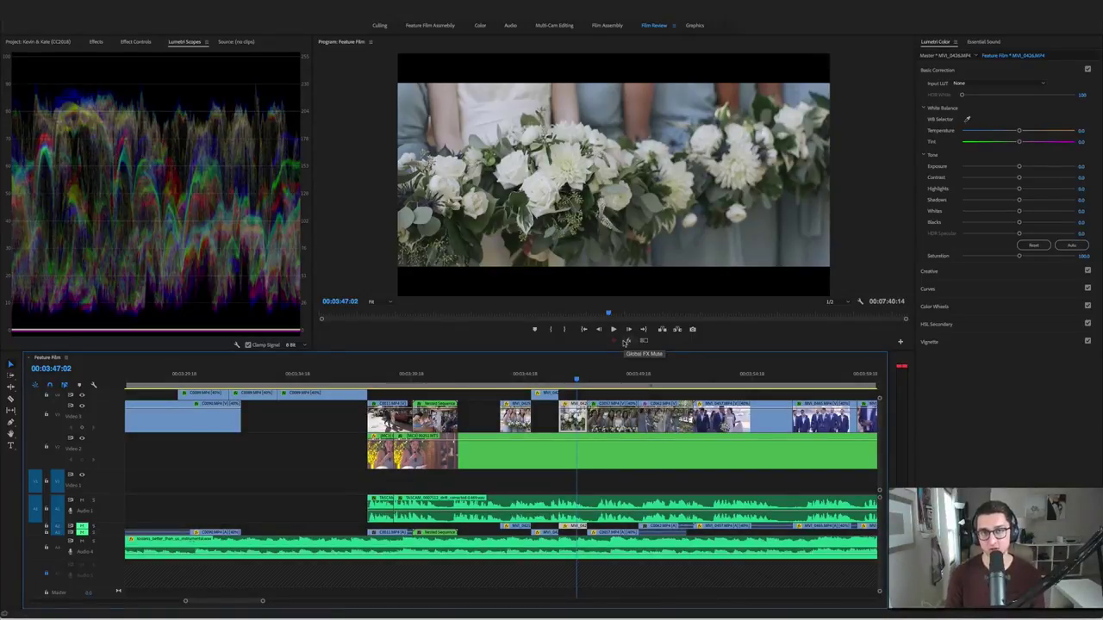
{"action": "left_click", "coordinate": [517, 377]}
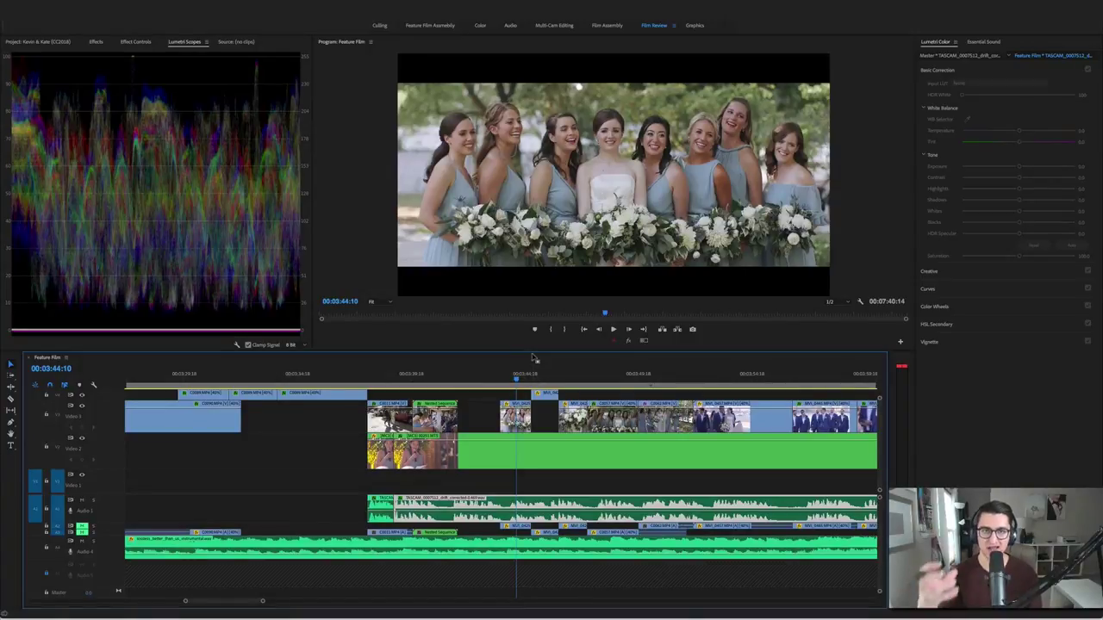
{"action": "key", "text": "space"}
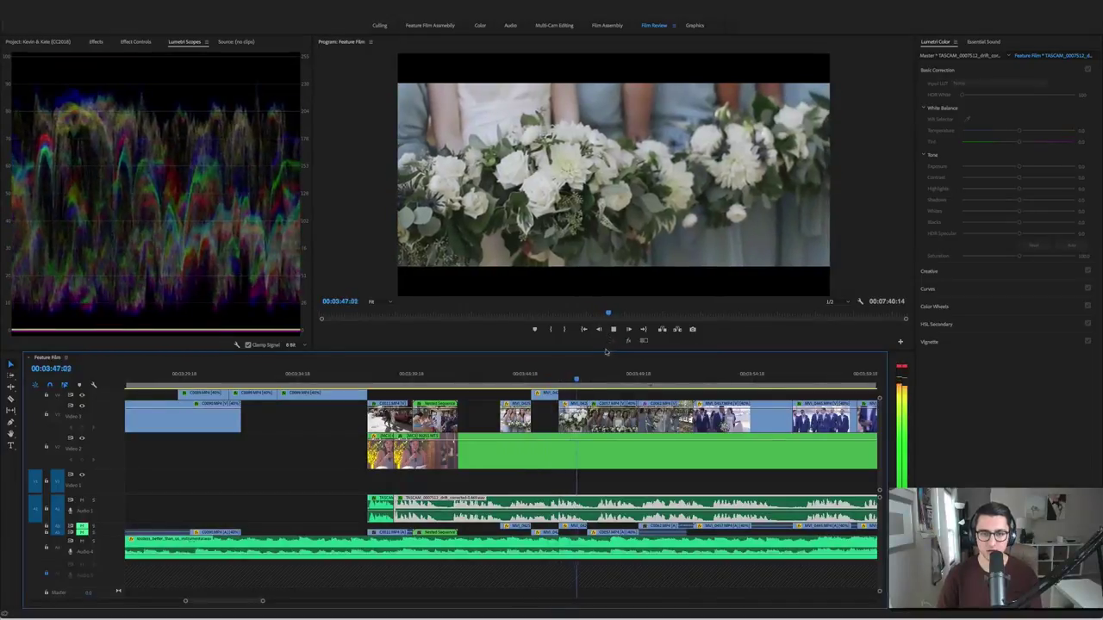
{"action": "key", "text": "space"}
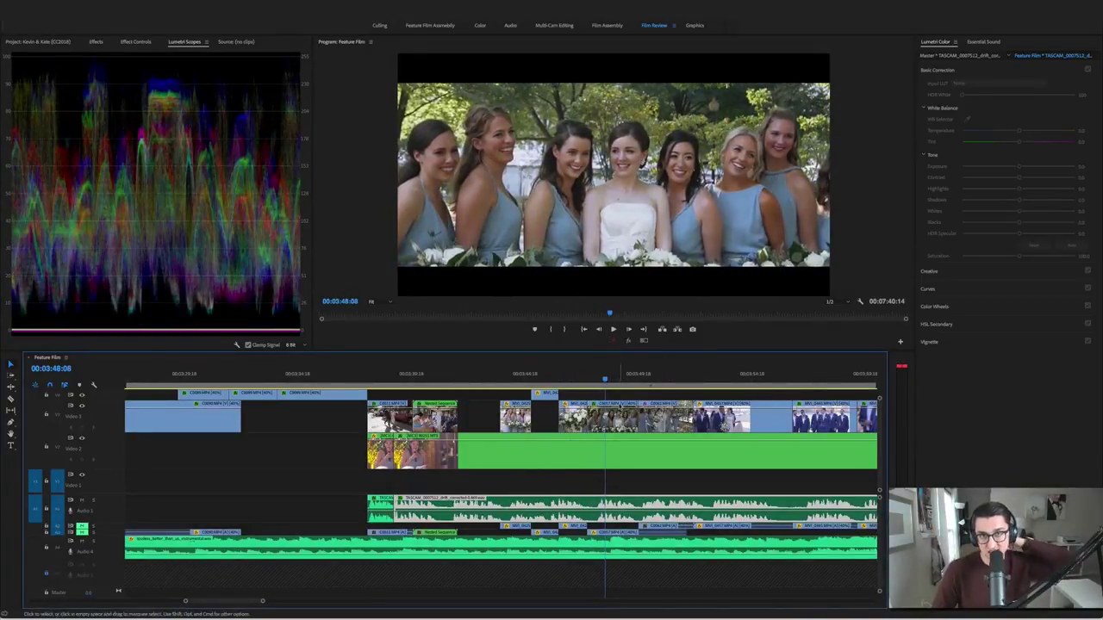
Examine the Lumetri settings of the bridesmaids clip at 00:03:48:08 and the bouquet close-up at 00:03:47:04, toggling the effects for comparison
{"action": "left_click", "coordinate": [623, 402]}
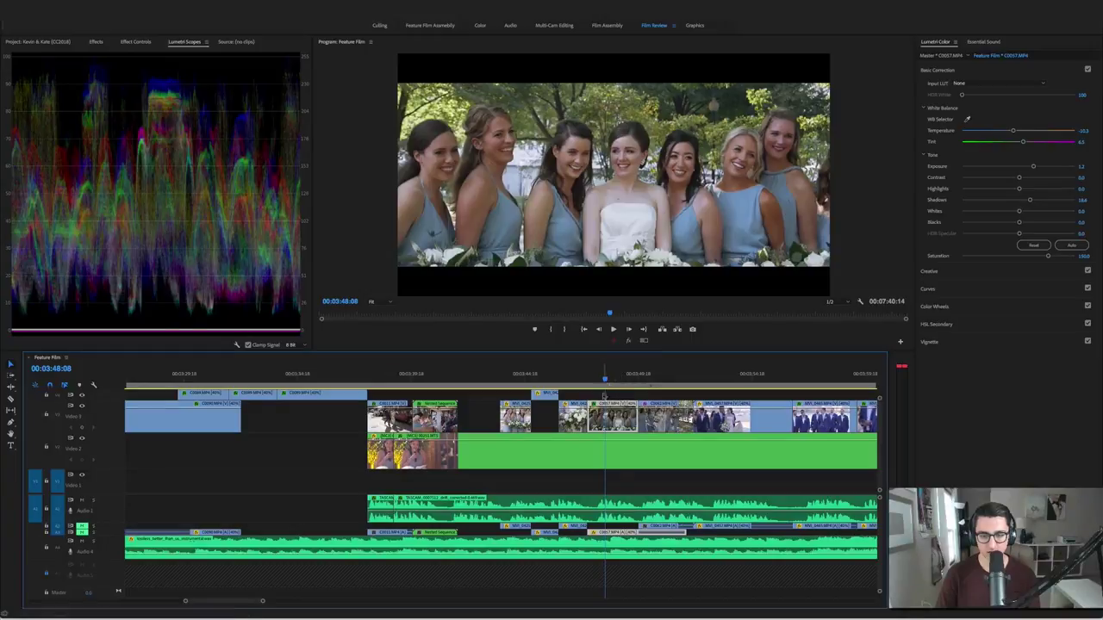
{"action": "left_click", "coordinate": [579, 380]}
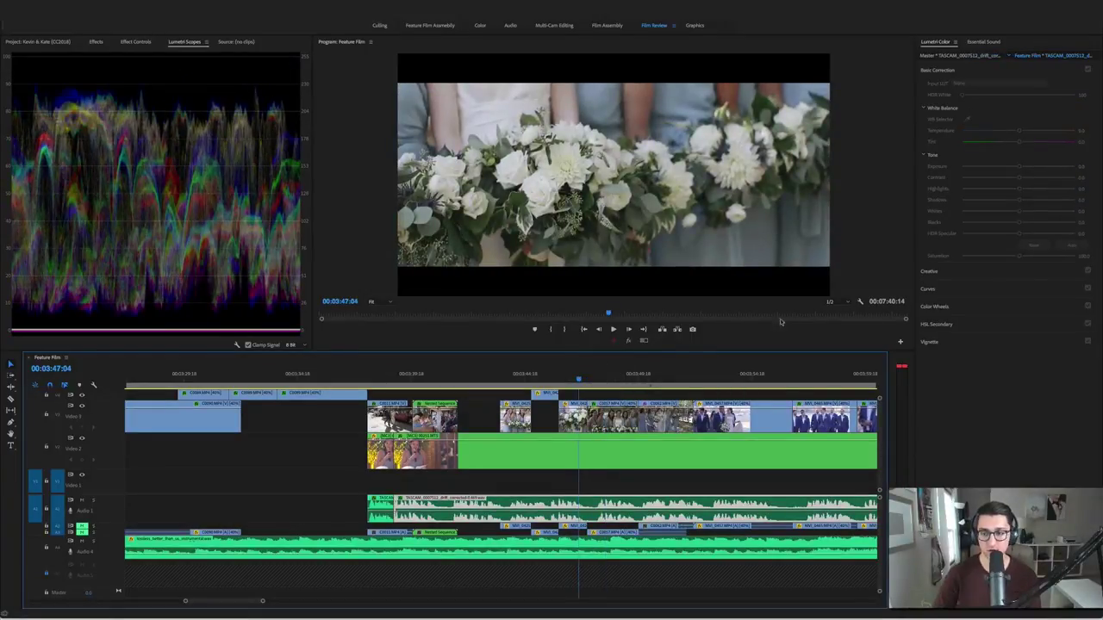
{"action": "left_click", "coordinate": [579, 412]}
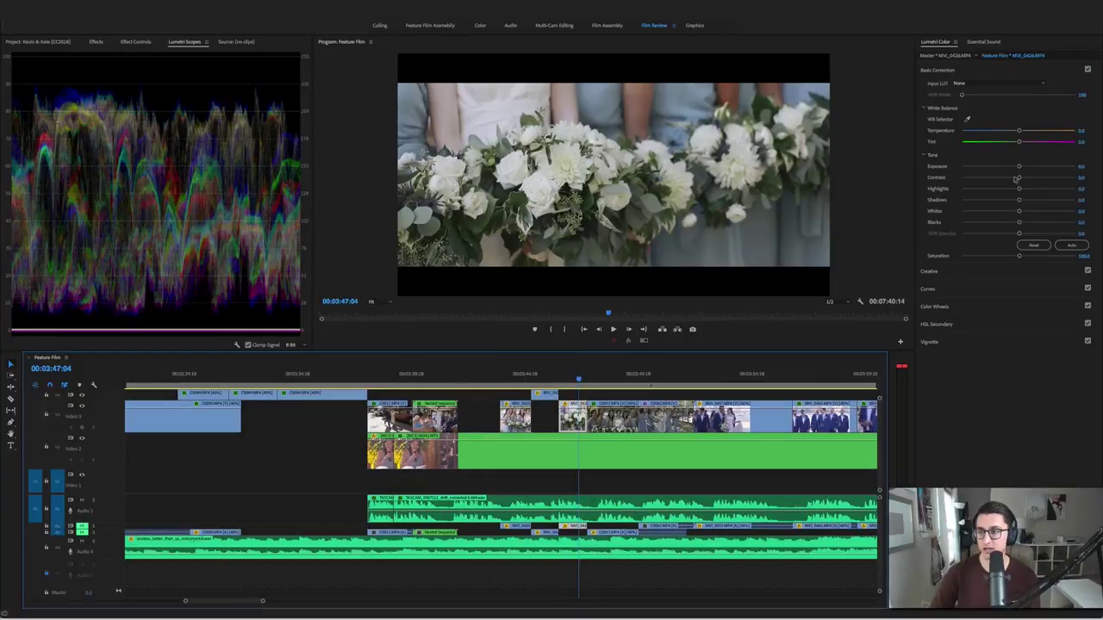
{"action": "left_click", "coordinate": [629, 342]}
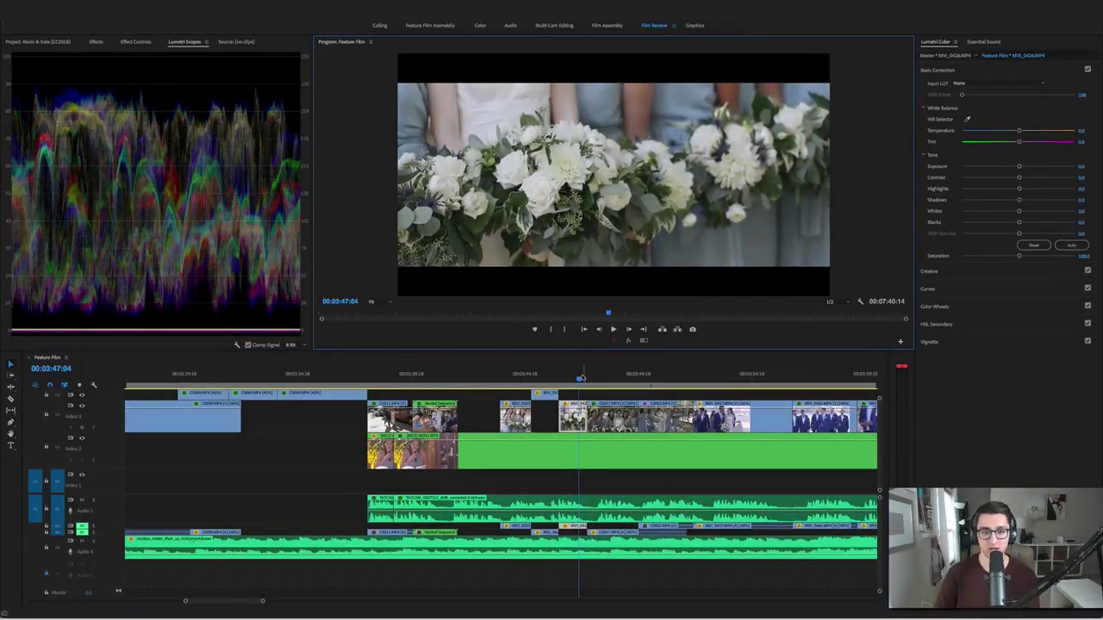
Examine the Lumetri settings of the bridesmaids group clip at 00:03:48:10, comparing its picture with effects muted and unmuted
{"action": "left_click_drag", "start_coordinate": [584, 377], "coordinate": [607, 379]}
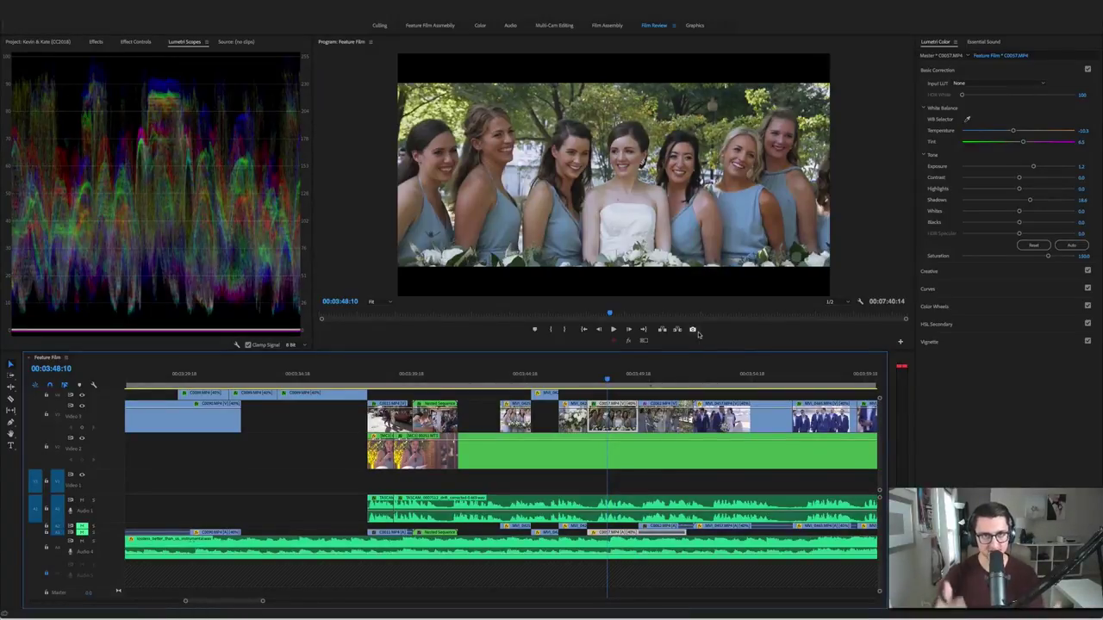
{"action": "left_click", "coordinate": [629, 340]}
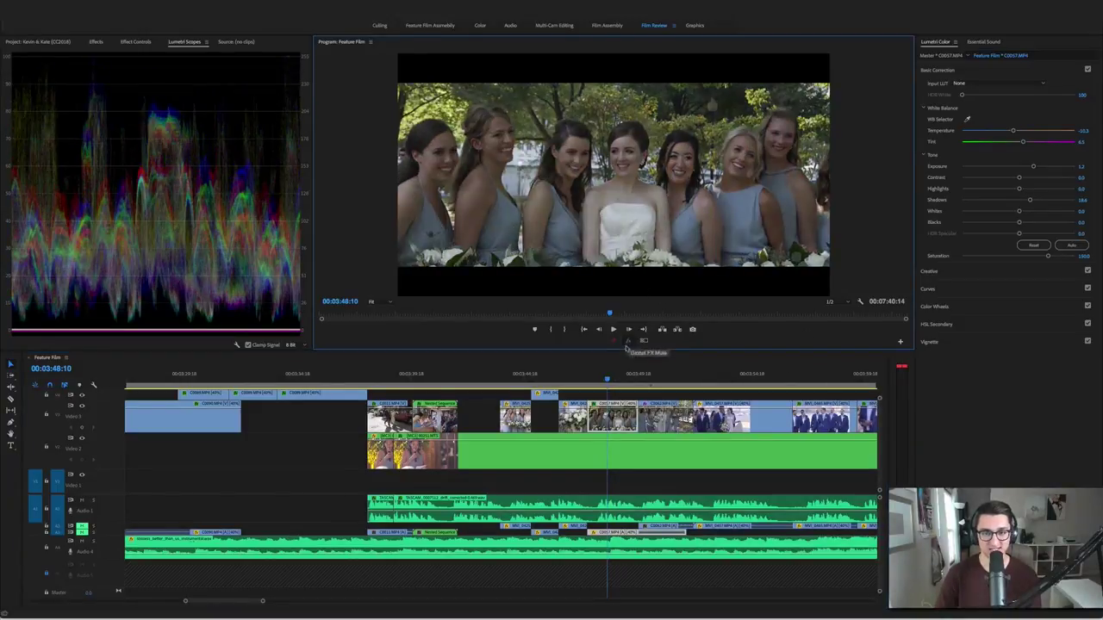
{"action": "left_click", "coordinate": [628, 340]}
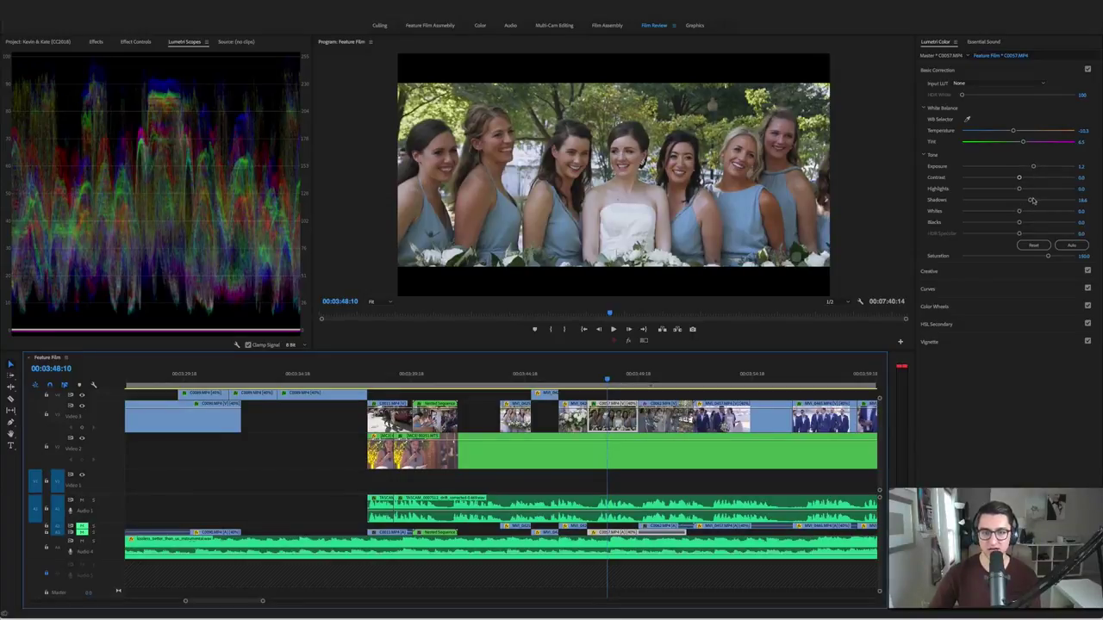
{"action": "left_click", "coordinate": [1009, 276]}
{"action": "left_click", "coordinate": [1025, 72]}
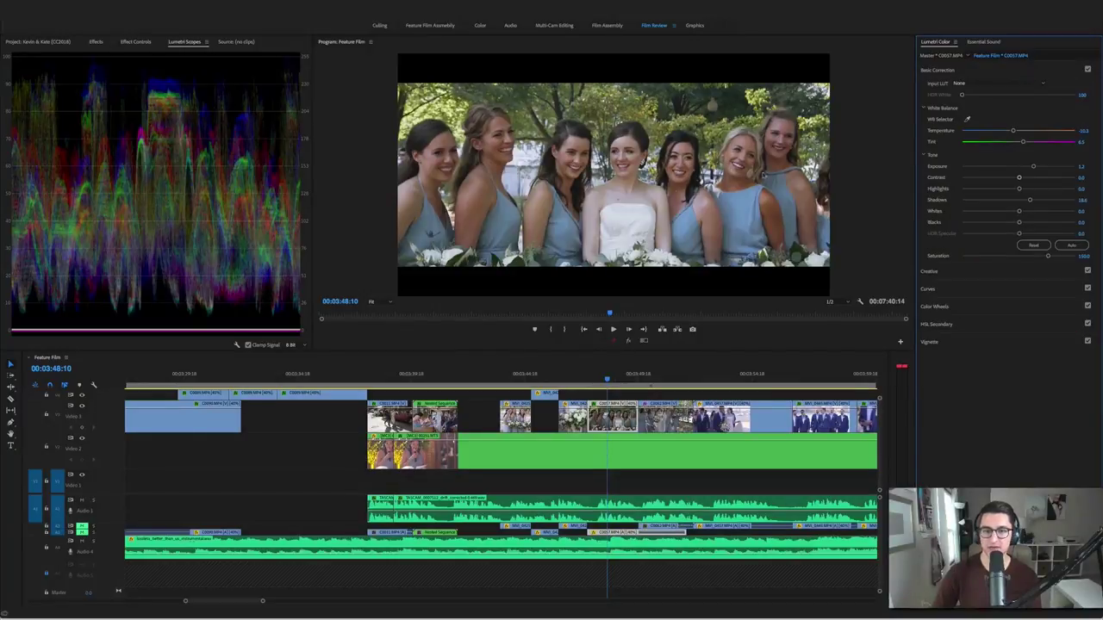
{"action": "left_click", "coordinate": [638, 330]}
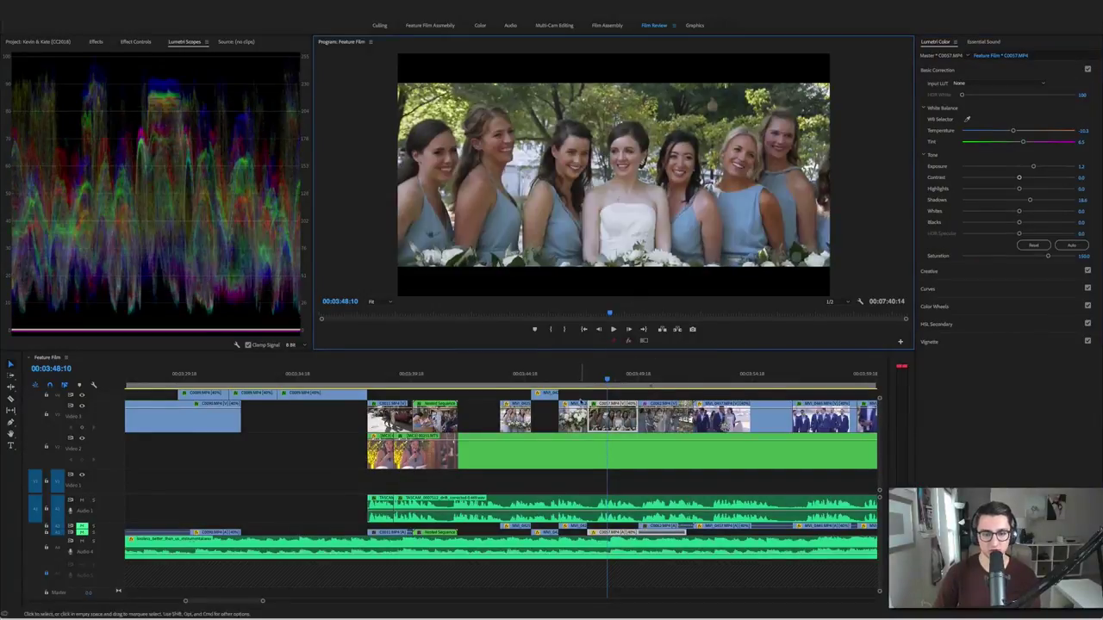
{"action": "key", "text": "ctrl+z"}
Hide the adjustment layer track and compare the bouquet frame at 00:03:47:06 with the bridesmaids group clip at 00:03:47:19
{"action": "left_click", "coordinate": [82, 405]}
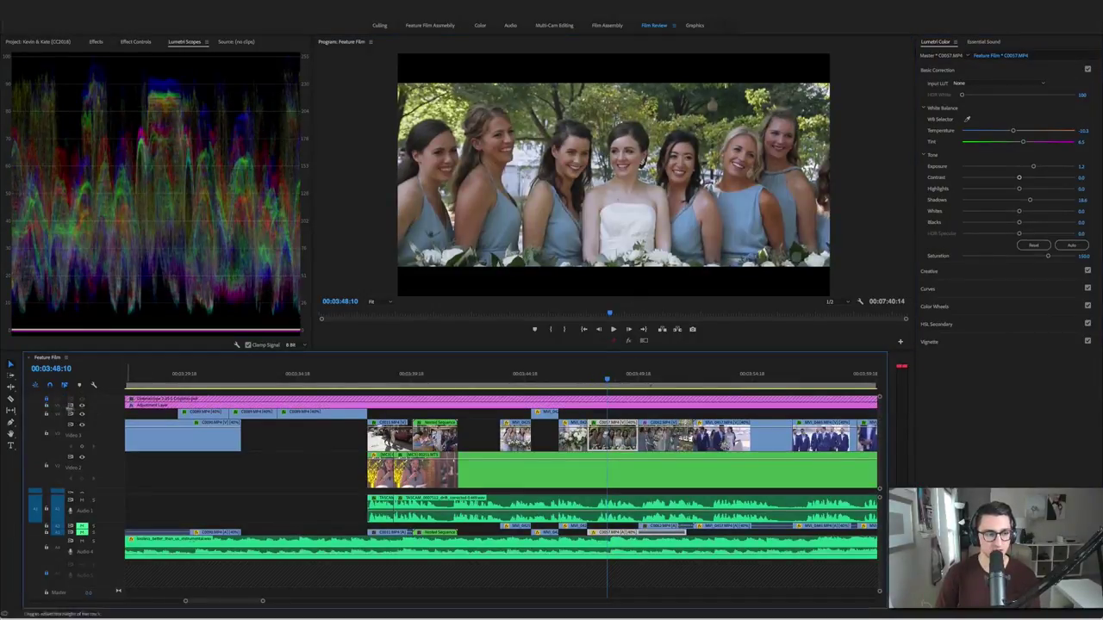
{"action": "left_click", "coordinate": [583, 385]}
{"action": "left_click", "coordinate": [580, 385]}
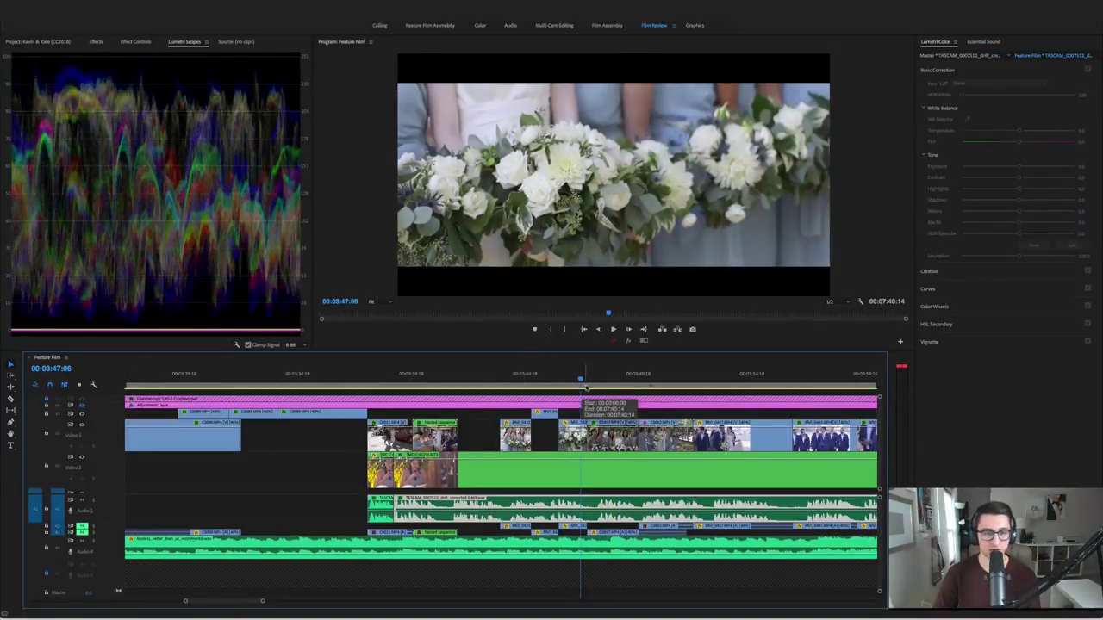
{"action": "left_click", "coordinate": [593, 385]}
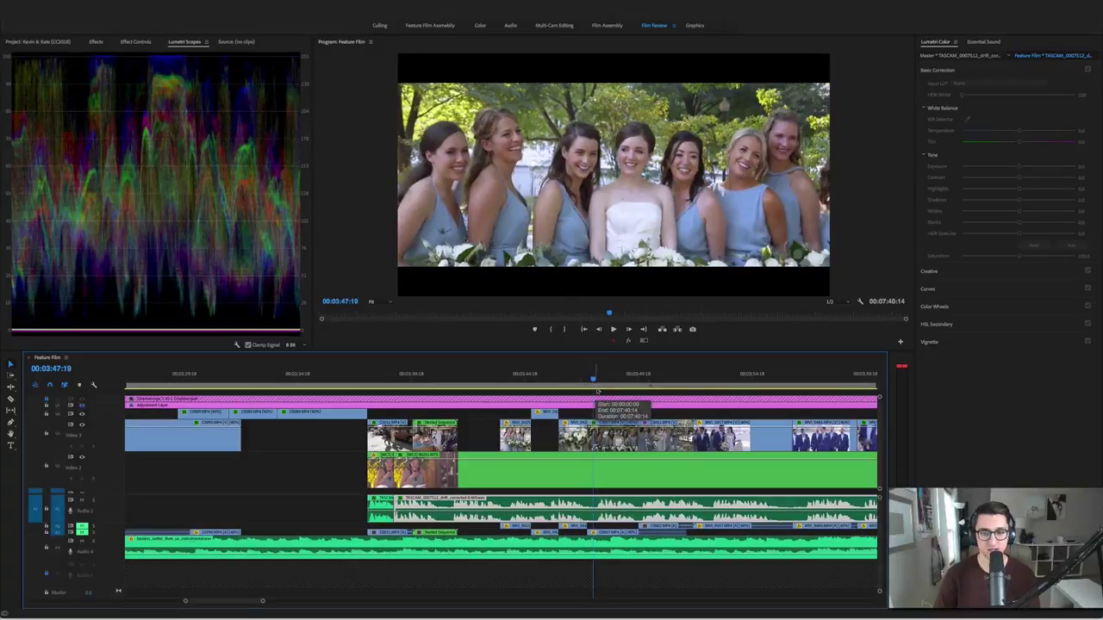
{"action": "left_click", "coordinate": [612, 435]}
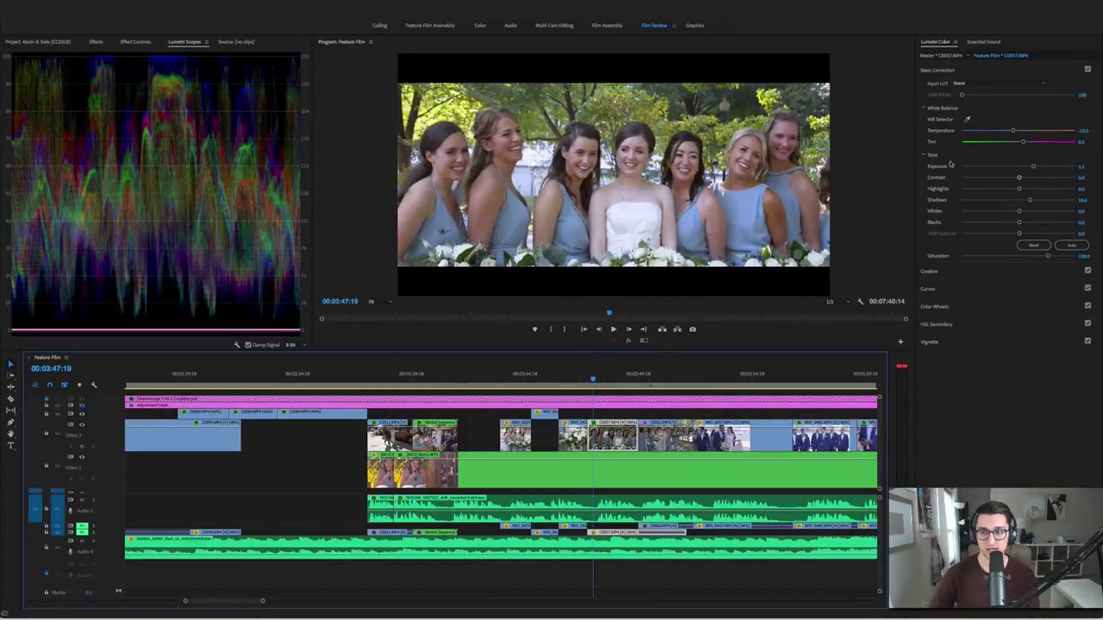
Compare the bridesmaids group picture at 00:03:47:19 repeatedly with effects muted and unmuted while the adjustment layer is hidden
{"action": "left_click", "coordinate": [628, 342]}
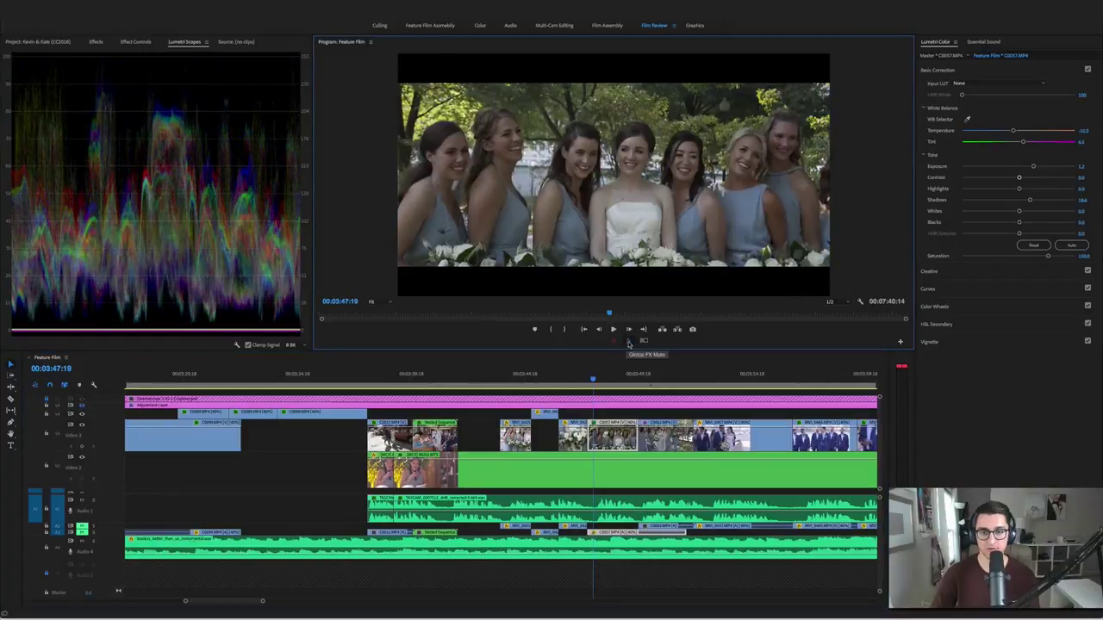
{"action": "left_click", "coordinate": [628, 341]}
{"action": "left_click", "coordinate": [628, 341]}
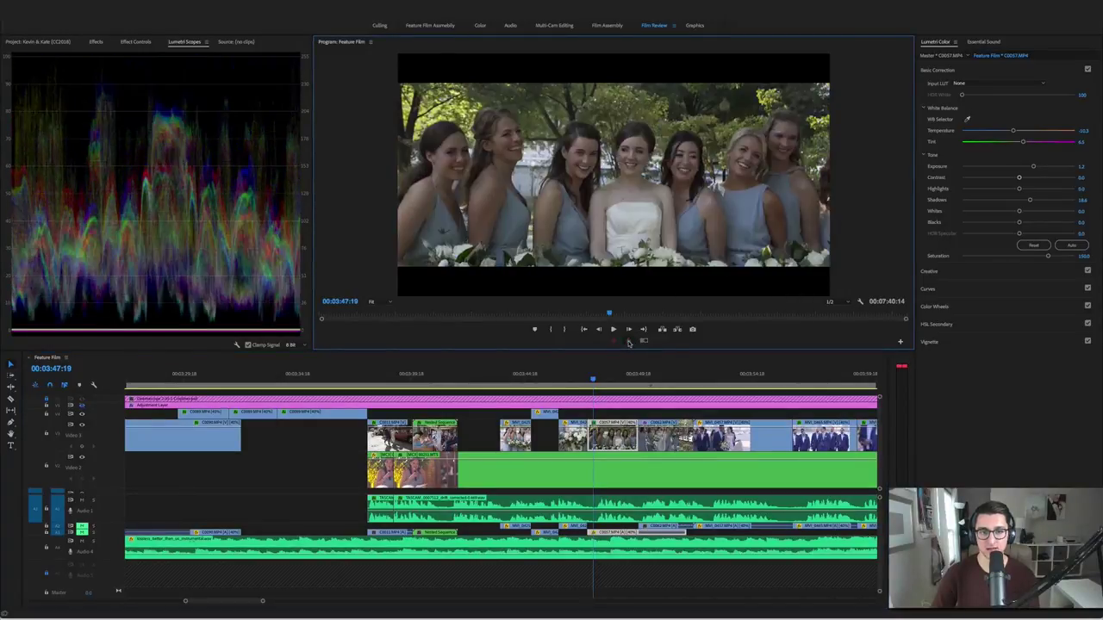
{"action": "left_click", "coordinate": [628, 341]}
{"action": "left_click", "coordinate": [628, 342]}
{"action": "left_click", "coordinate": [628, 341]}
{"action": "left_click", "coordinate": [628, 341]}
{"action": "left_click", "coordinate": [629, 342]}
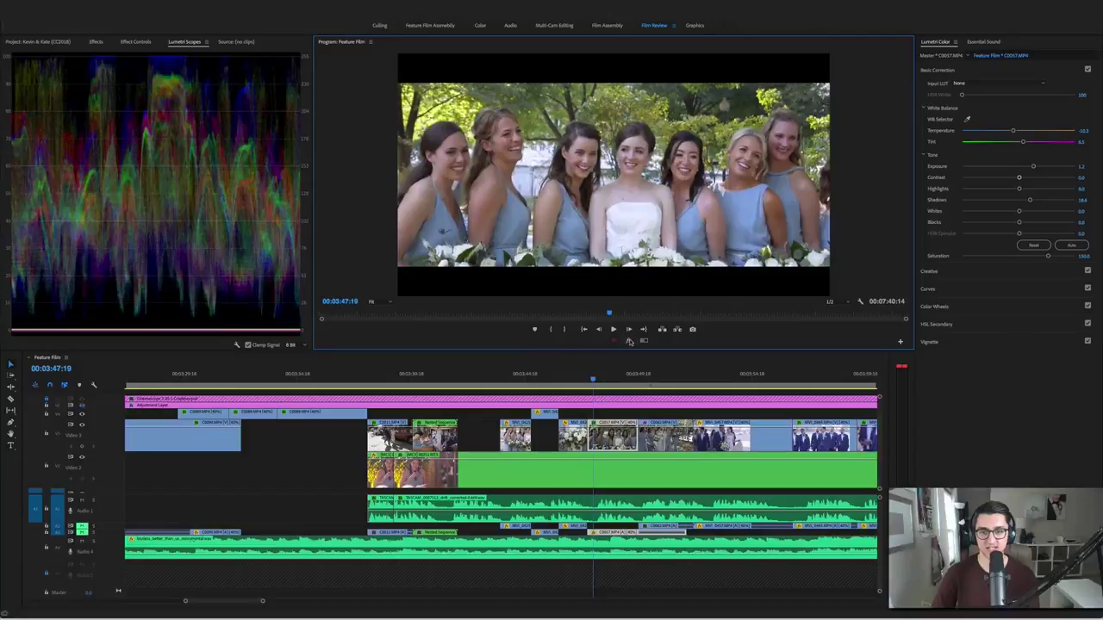
Select the bouquet close-up at 00:03:46:20 and make the adjustment layer track visible again for comparison
{"action": "left_click", "coordinate": [579, 385]}
{"action": "mouse_move", "coordinate": [578, 386]}
{"action": "left_mouse_down"}
{"action": "mouse_move", "coordinate": [599, 382]}
{"action": "mouse_move", "coordinate": [570, 384]}
{"action": "left_mouse_up"}
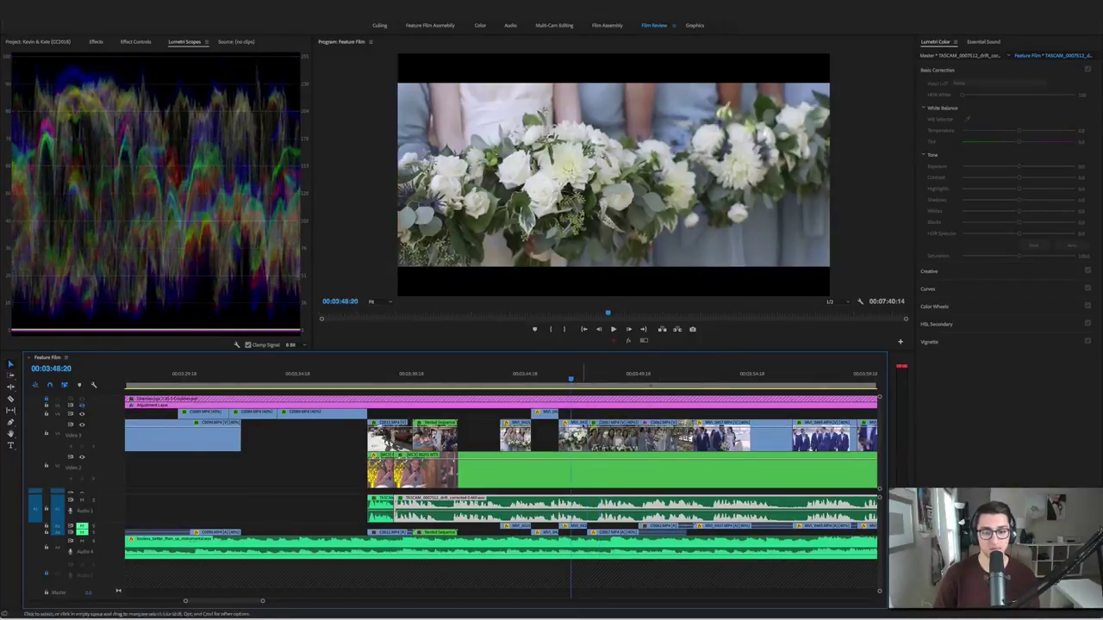
{"action": "left_click", "coordinate": [573, 435]}
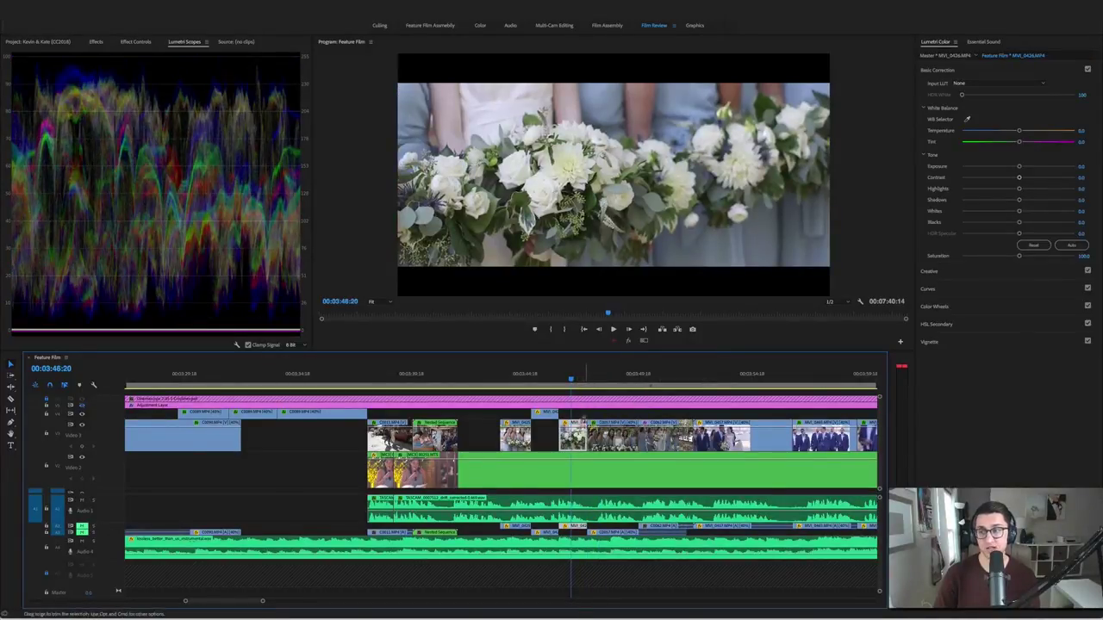
{"action": "left_click", "coordinate": [82, 406]}
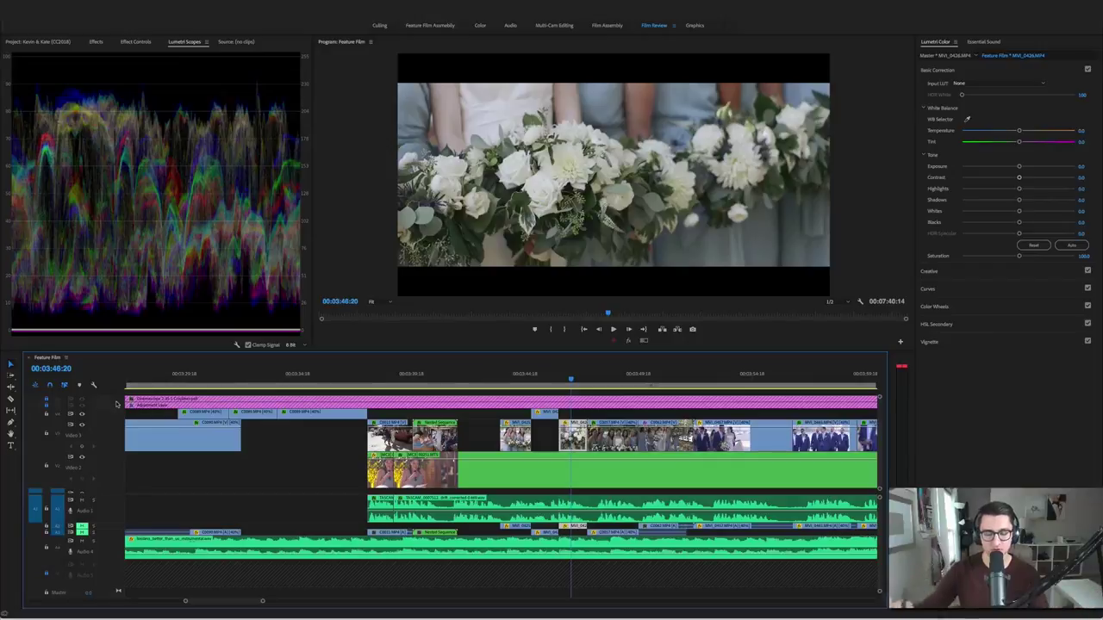
Play from the bouquet close-up through the bridesmaids shots to the couple walking along the waterfront
{"action": "key", "text": "space"}
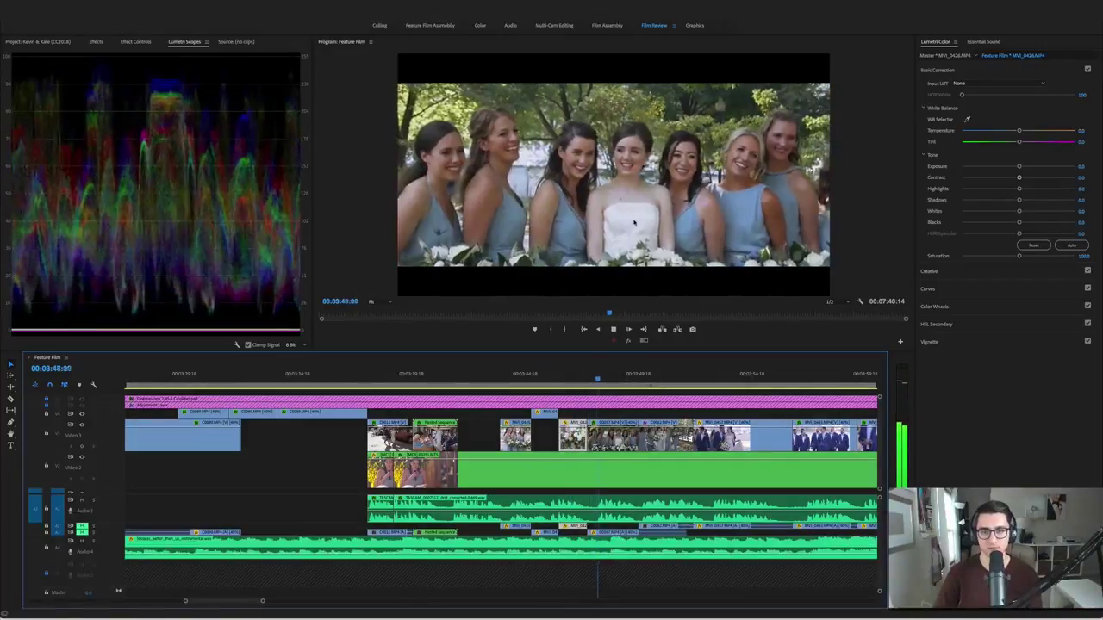
{"action": "key", "text": "space"}
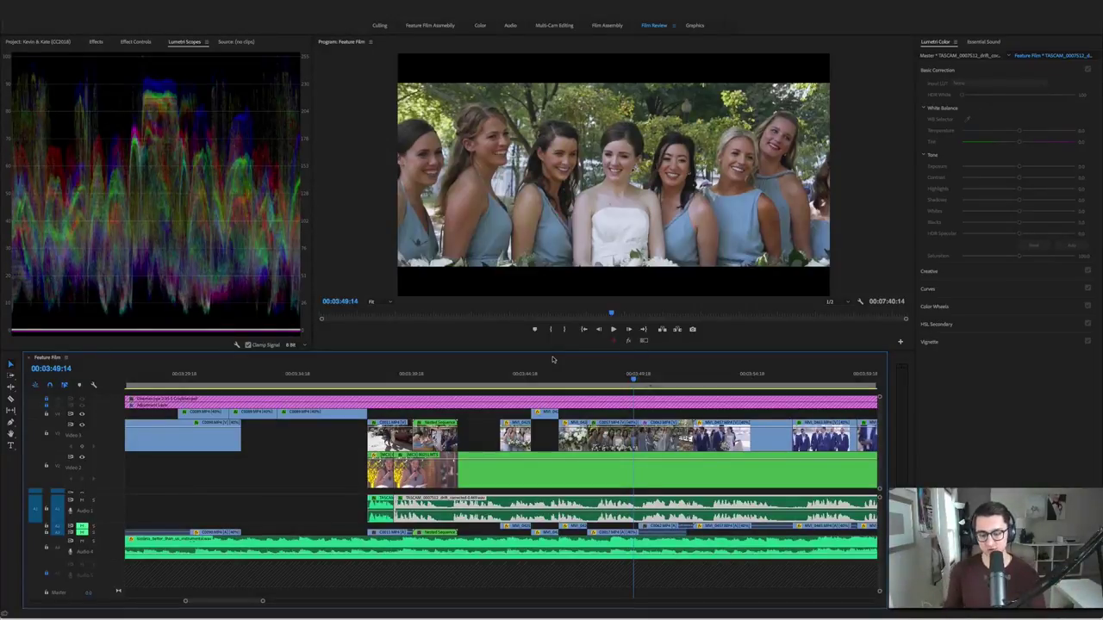
{"action": "key", "text": "space"}
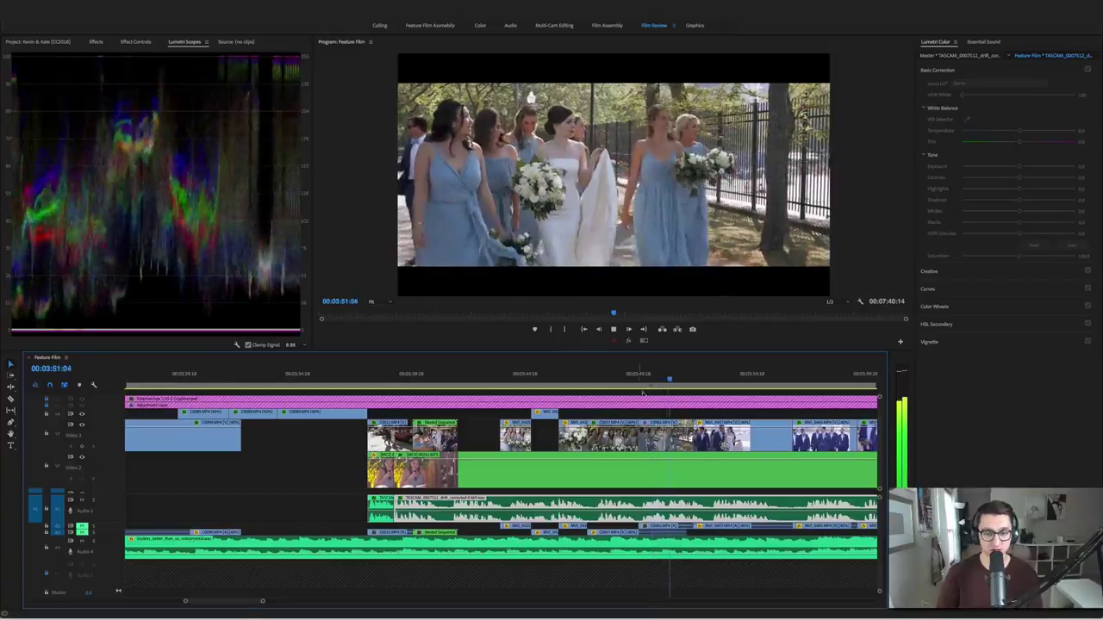
{"action": "key", "text": "space"}
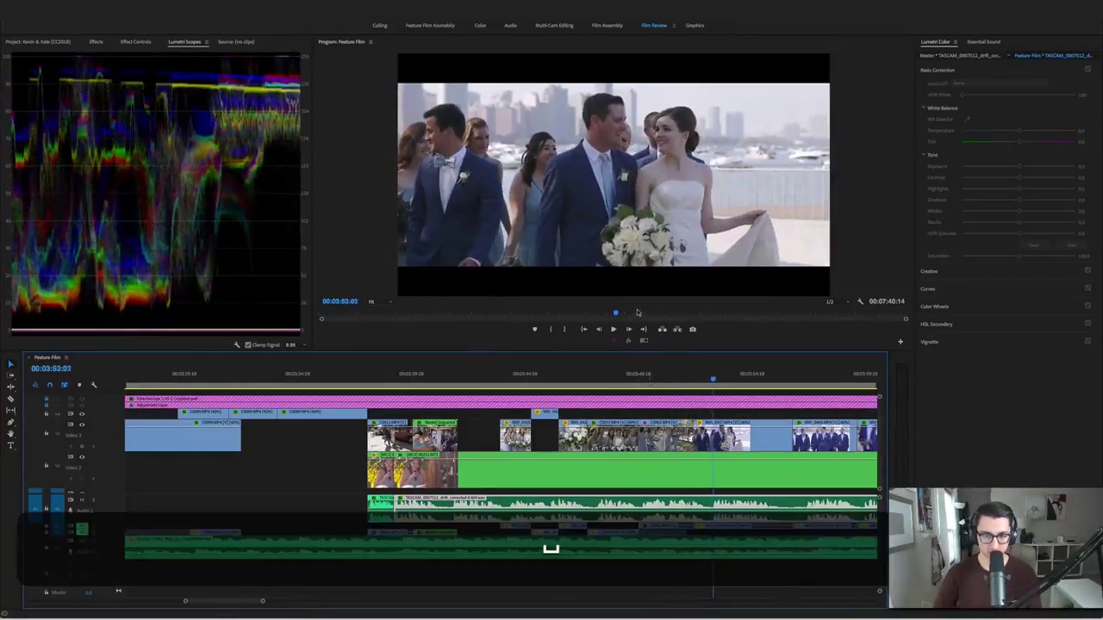
Return to the walking bridesmaids shot at 00:03:51:04 and examine the clip's Lumetri settings
{"action": "left_click", "coordinate": [669, 386]}
{"action": "key", "text": "super+s"}
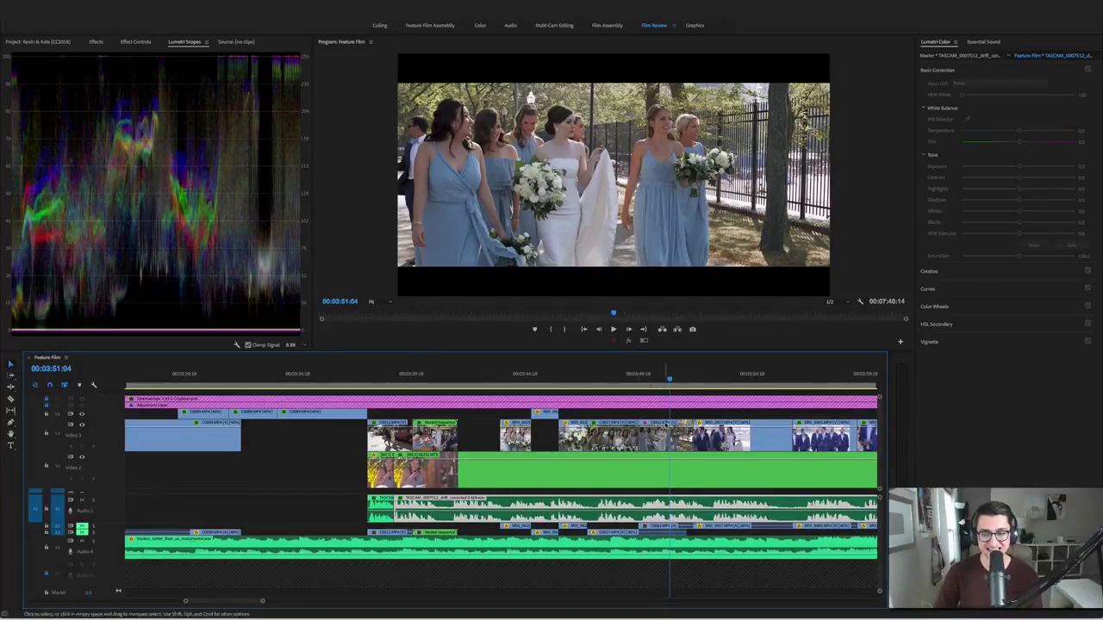
{"action": "left_click", "coordinate": [668, 426]}
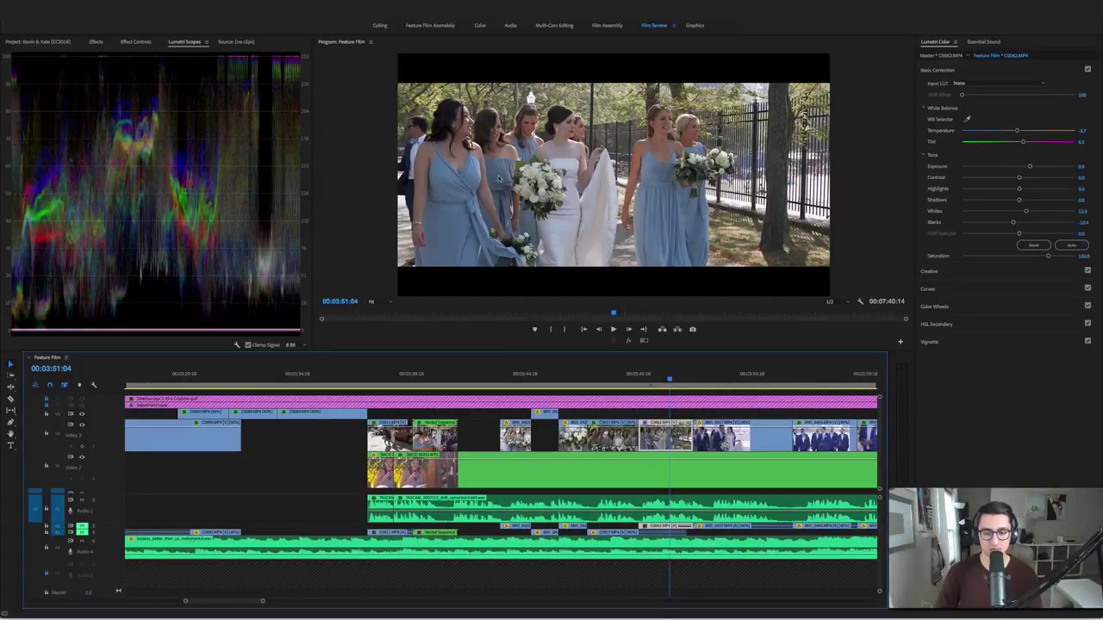
Play on to the waterfront couple shot at 00:03:53:23 and examine the clip's Lumetri settings
{"action": "key", "text": "space"}
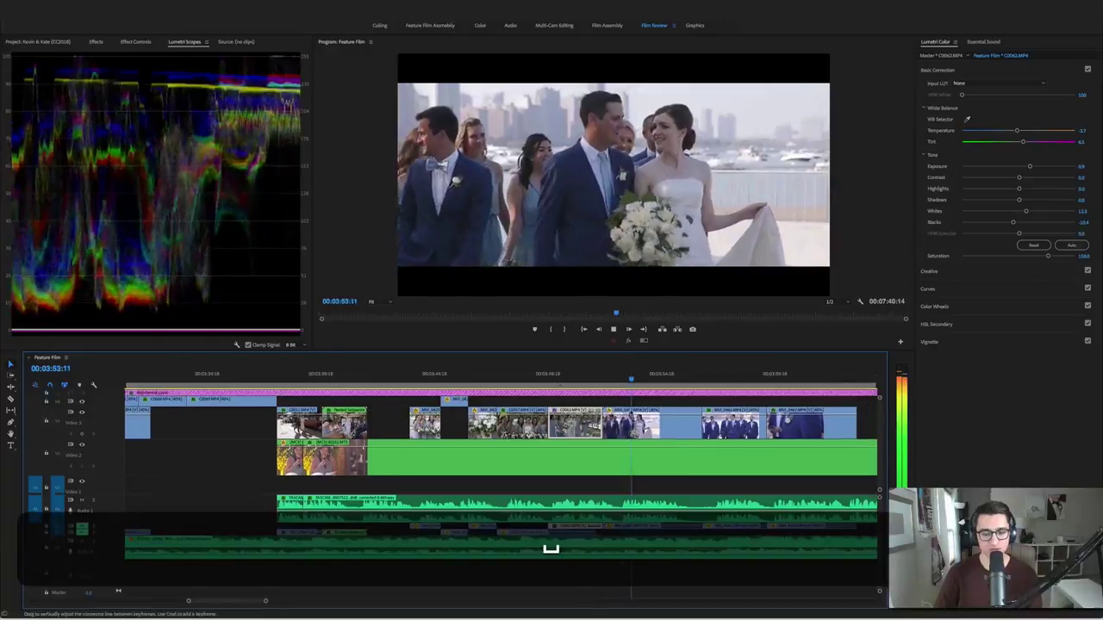
{"action": "left_click", "coordinate": [629, 380]}
{"action": "scroll", "coordinate": [625, 379], "scroll_direction": "down", "scroll_amount": 3}
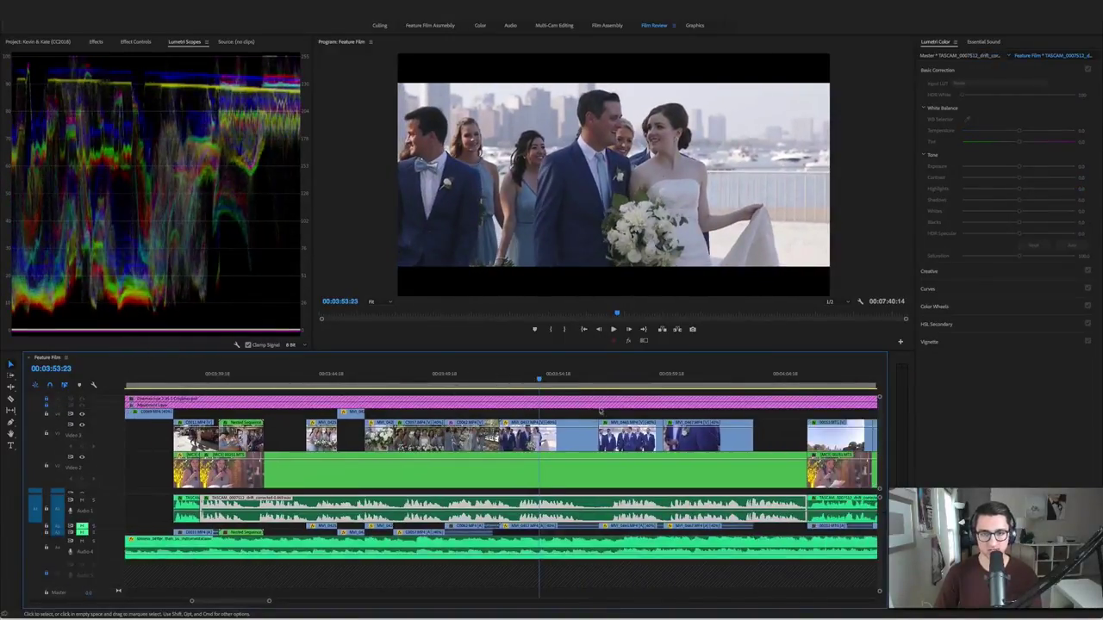
{"action": "left_click", "coordinate": [574, 422]}
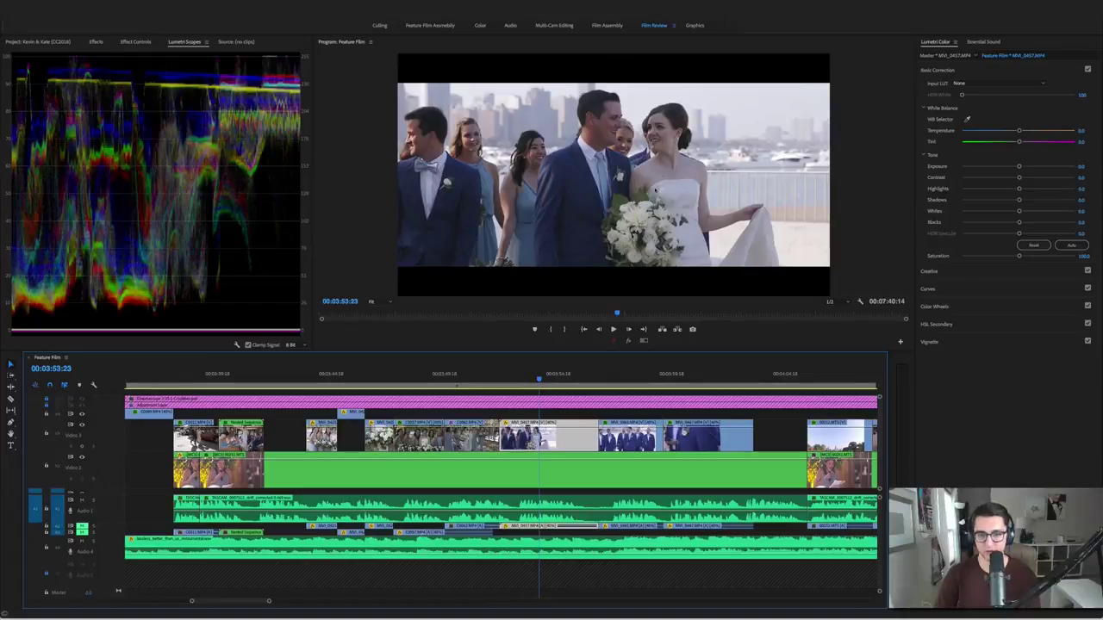
Play through the groomsmen and boutonniere shots and on into the toast speech
{"action": "key", "text": "space"}
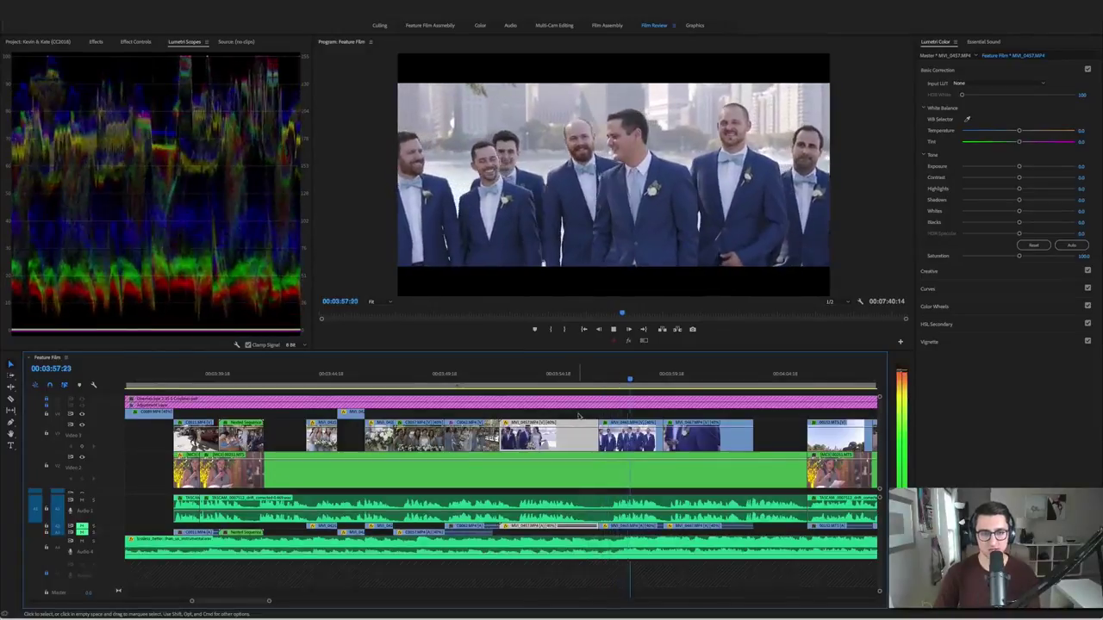
{"action": "key", "text": "space"}
{"action": "scroll", "coordinate": [625, 417], "scroll_direction": "down", "scroll_amount": 4}
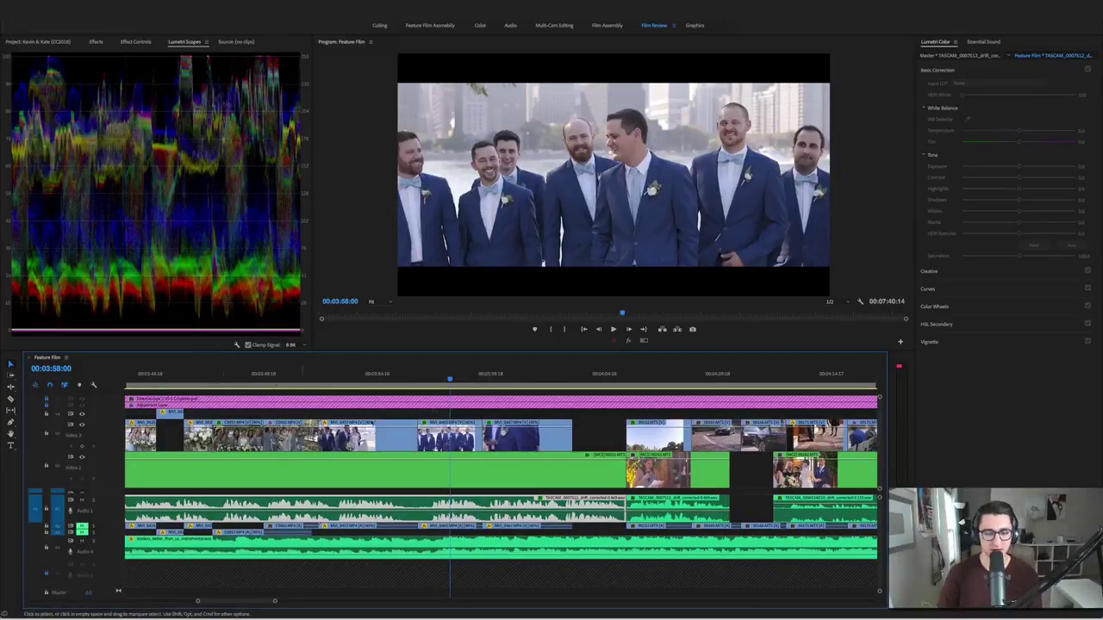
{"action": "key", "text": "space"}
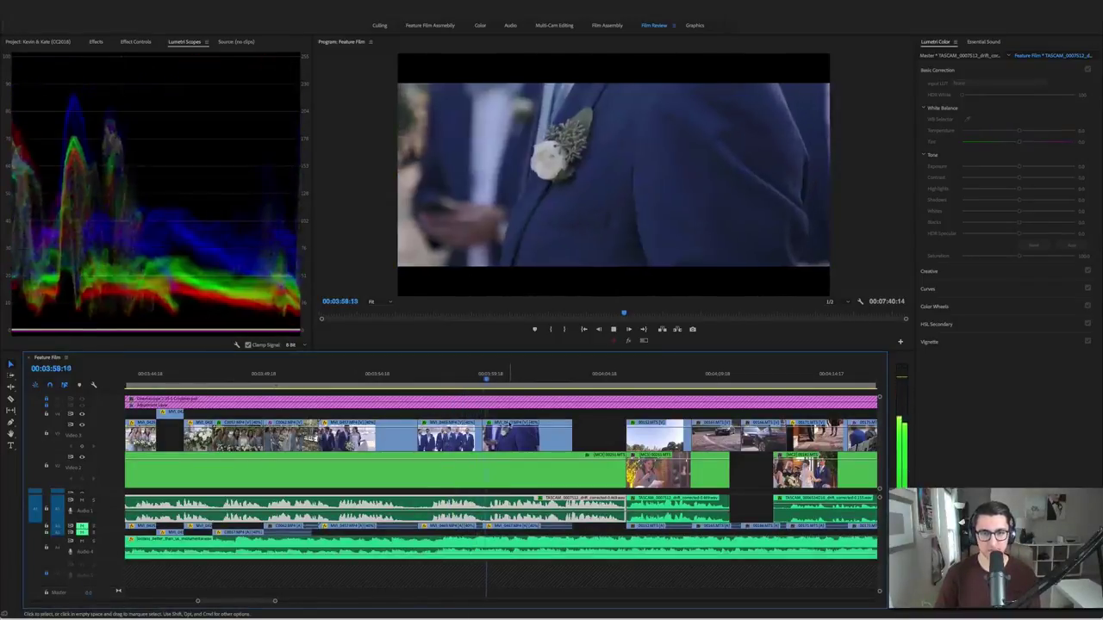
{"action": "key", "text": "space"}
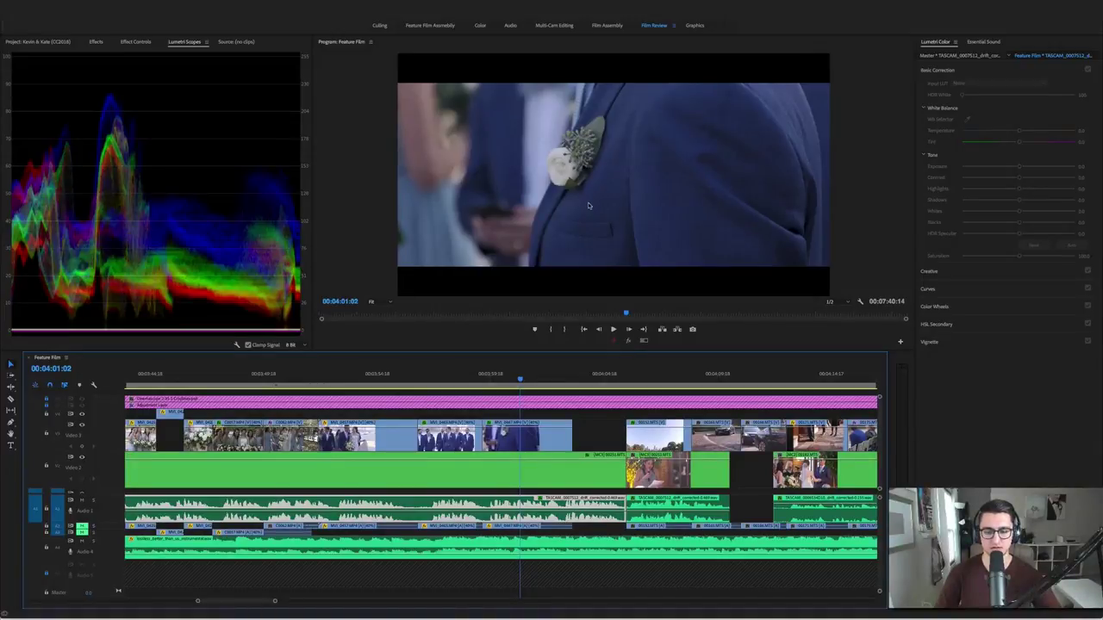
{"action": "key", "text": "space"}
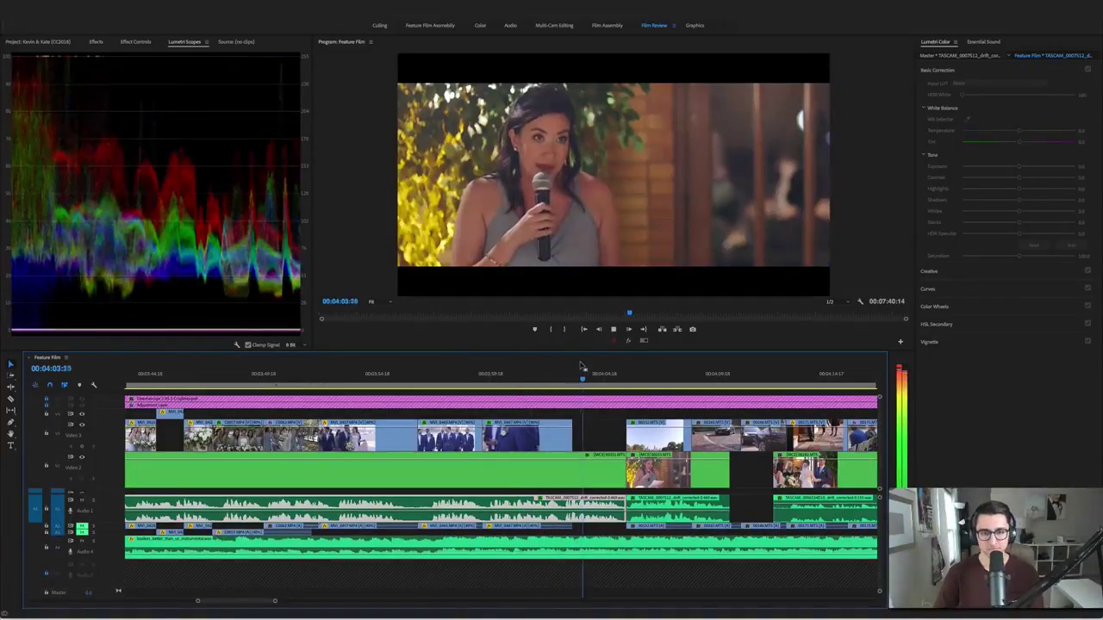
Replay the change from the toast speech to the skyline shot and examine the skyline clip's Lumetri settings at 00:04:06:08
{"action": "key", "text": "super+s"}
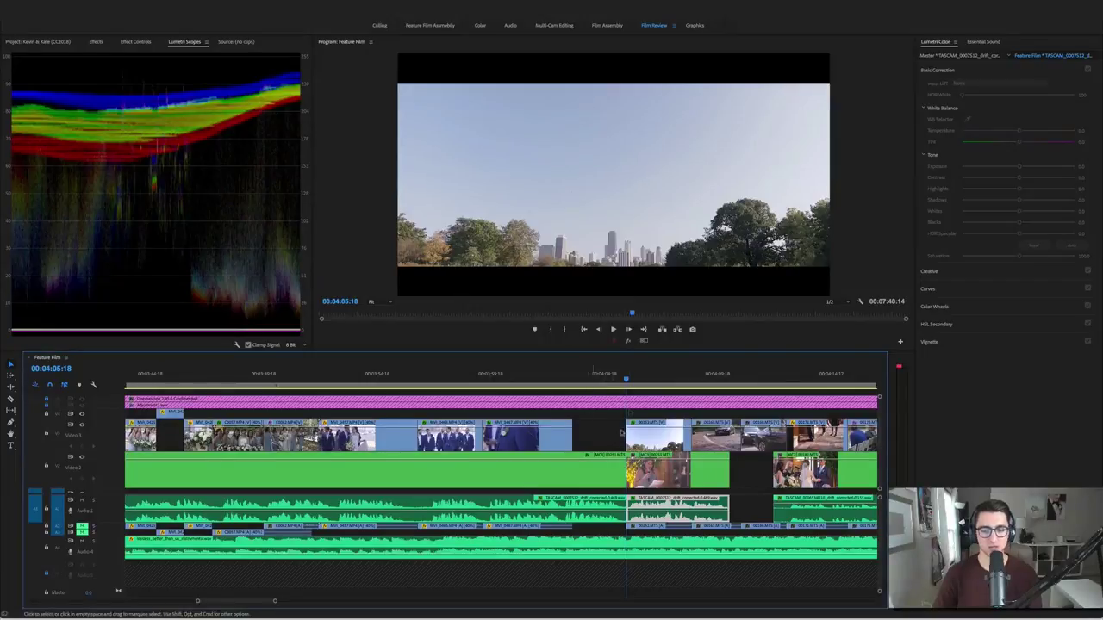
{"action": "left_click", "coordinate": [582, 384]}
{"action": "key", "text": "space"}
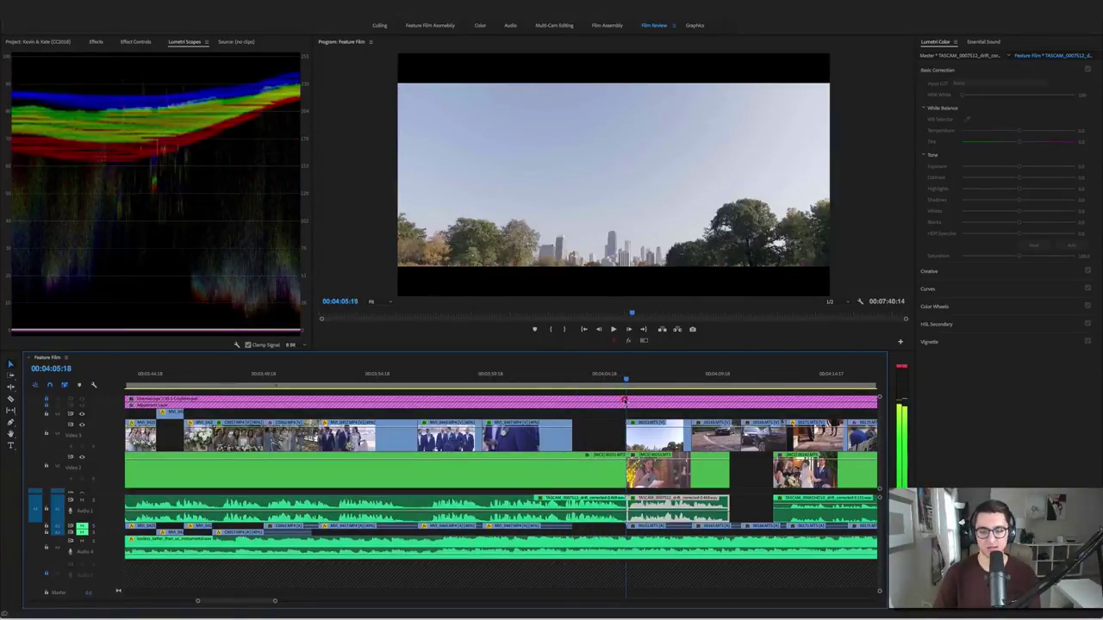
{"action": "key", "text": "space"}
{"action": "left_click", "coordinate": [658, 437]}
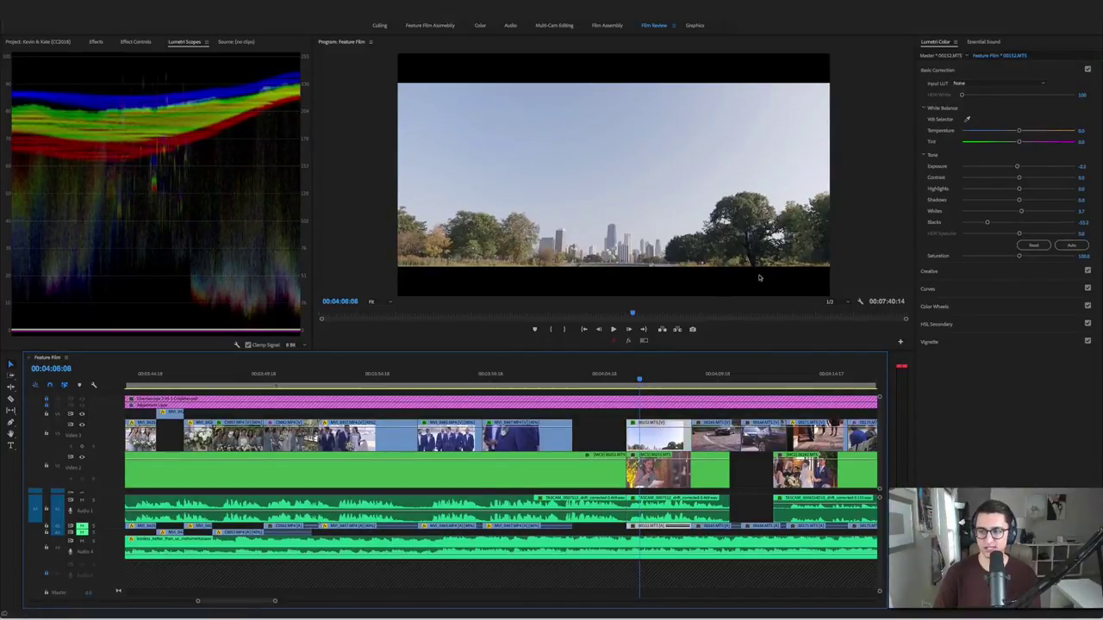
Move the playhead to 00:04:08:03 in the skyline clip and compare the picture with effects muted and unmuted
{"action": "left_click_drag", "start_coordinate": [641, 379], "coordinate": [683, 388]}
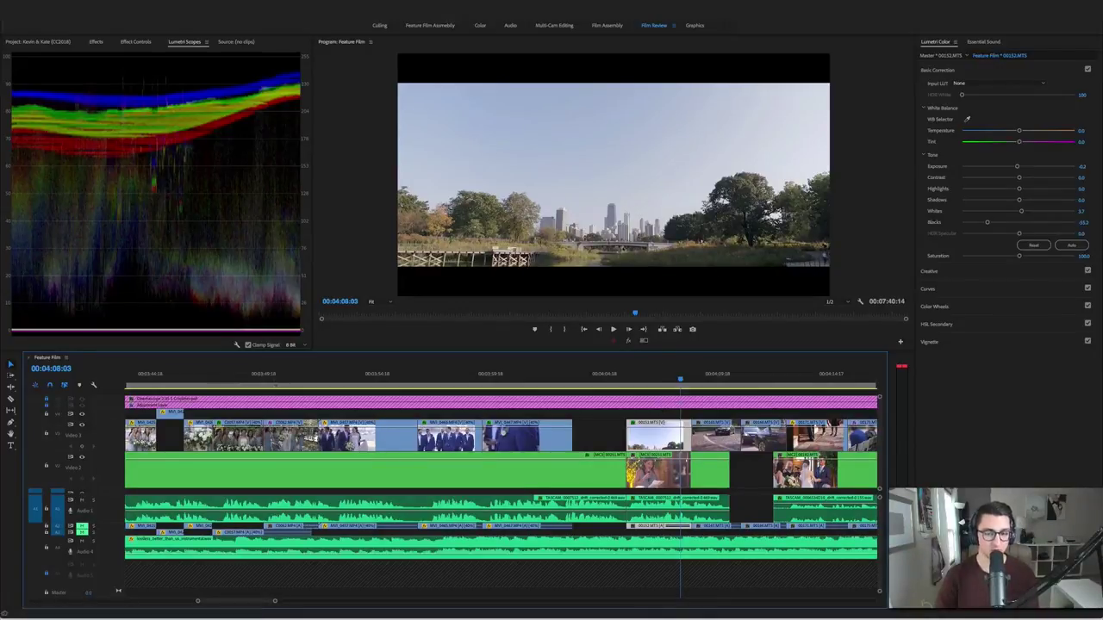
{"action": "left_click", "coordinate": [627, 341]}
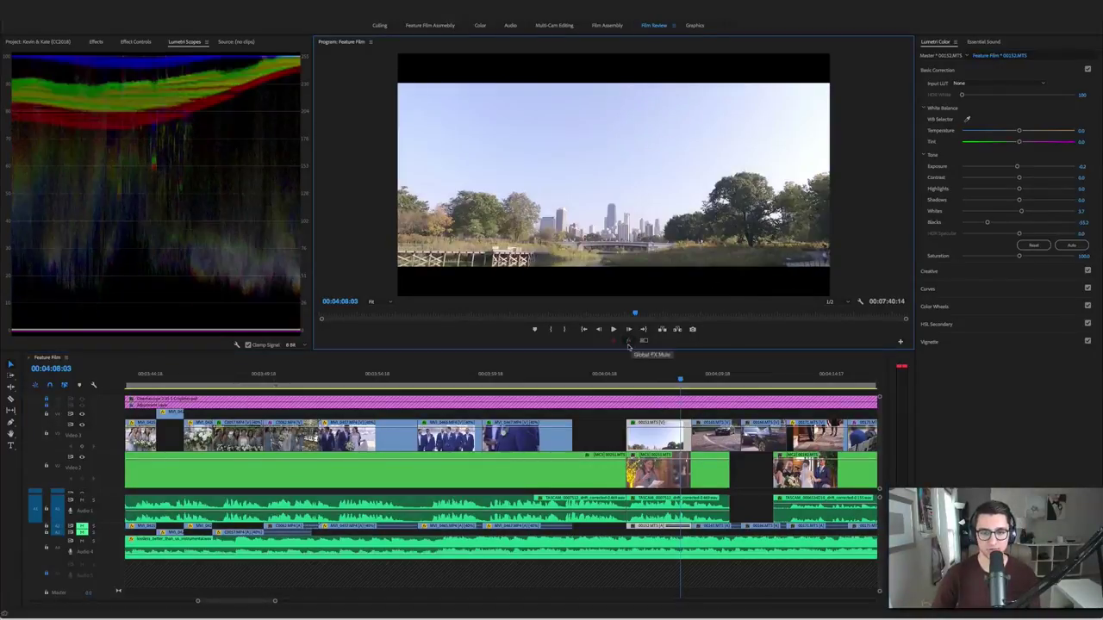
{"action": "left_click", "coordinate": [629, 342]}
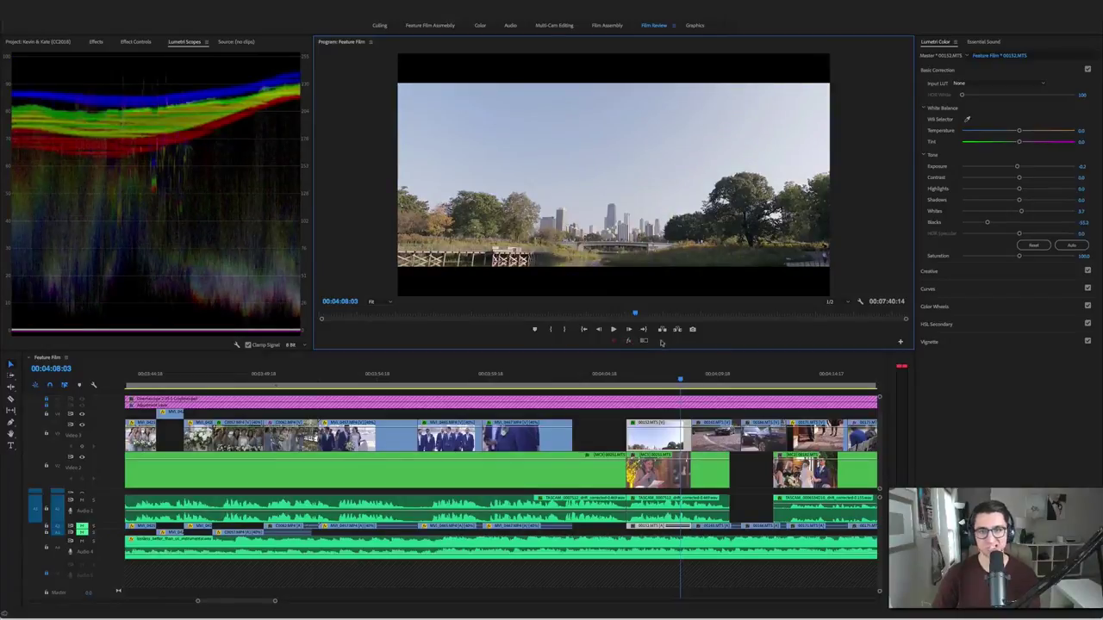
Mute and unmute effects on the skyline clip again, comparing its waveform in the Lumetri Scopes
{"action": "left_click", "coordinate": [672, 415]}
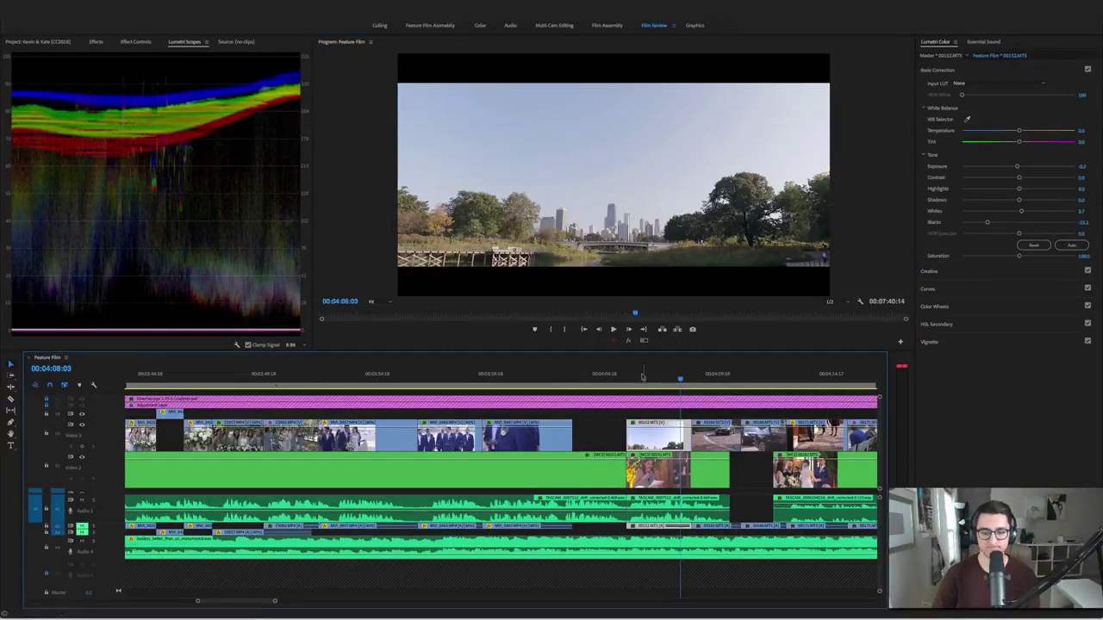
{"action": "left_click", "coordinate": [629, 341]}
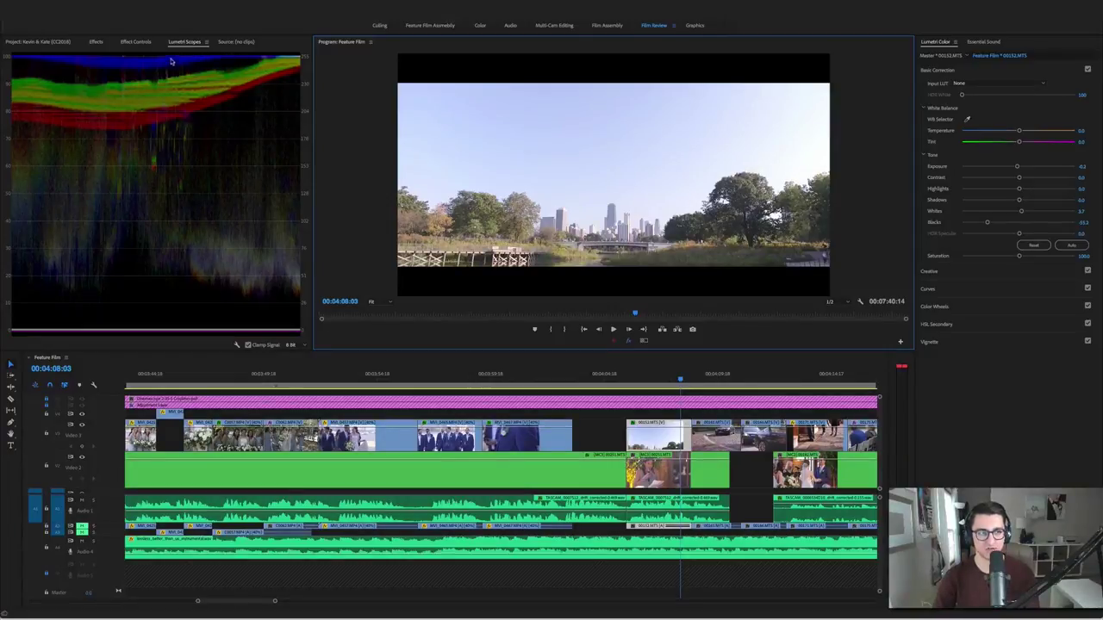
{"action": "left_click", "coordinate": [627, 341]}
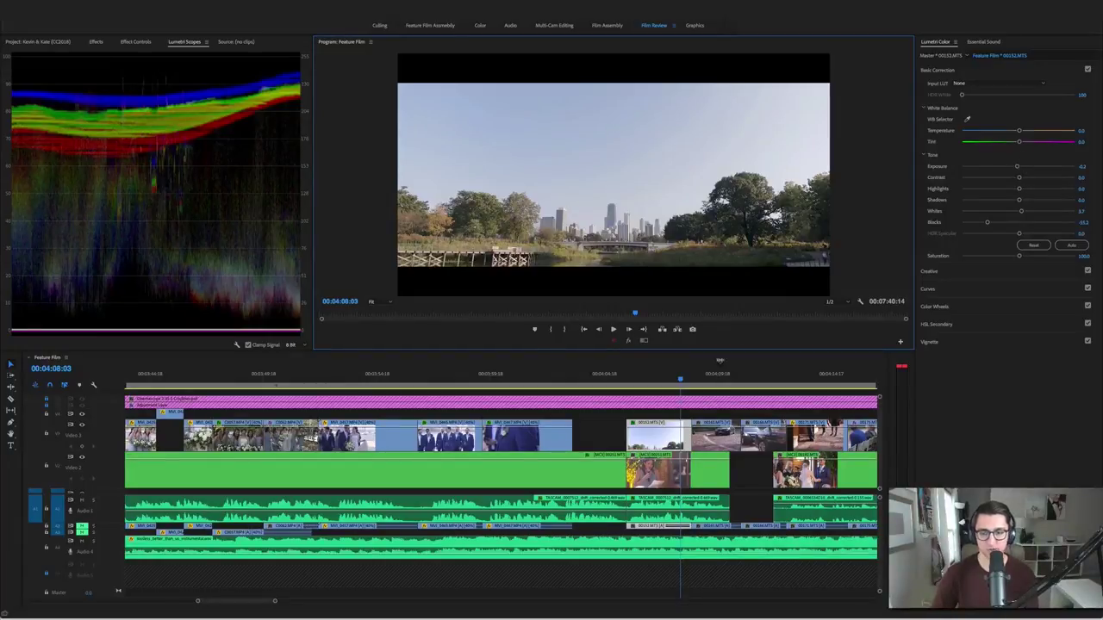
Play on through the black car shots and park the playhead on the walking-feet shot at 00:04:14:13
{"action": "key", "text": "space"}
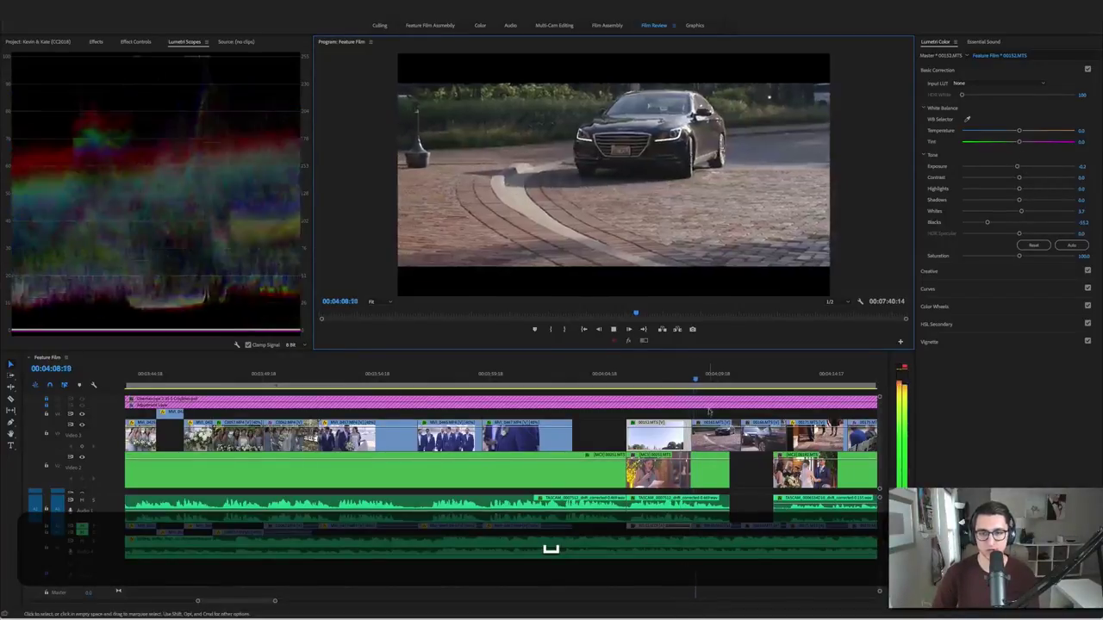
{"action": "key", "text": "space"}
{"action": "scroll", "coordinate": [690, 411], "scroll_direction": "down", "scroll_amount": 5}
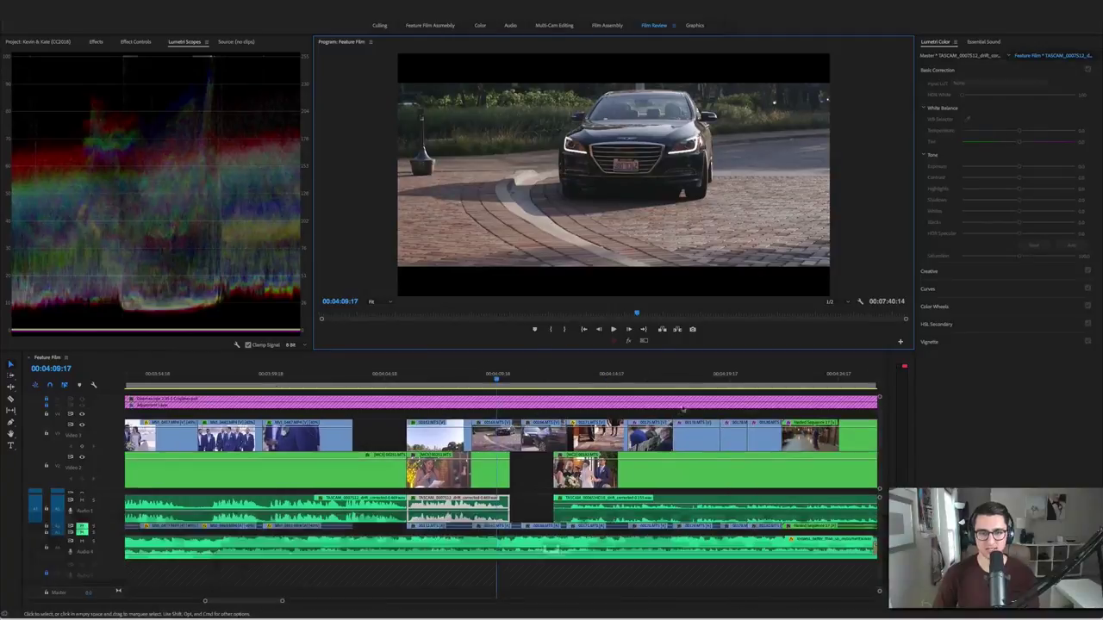
{"action": "key", "text": "space"}
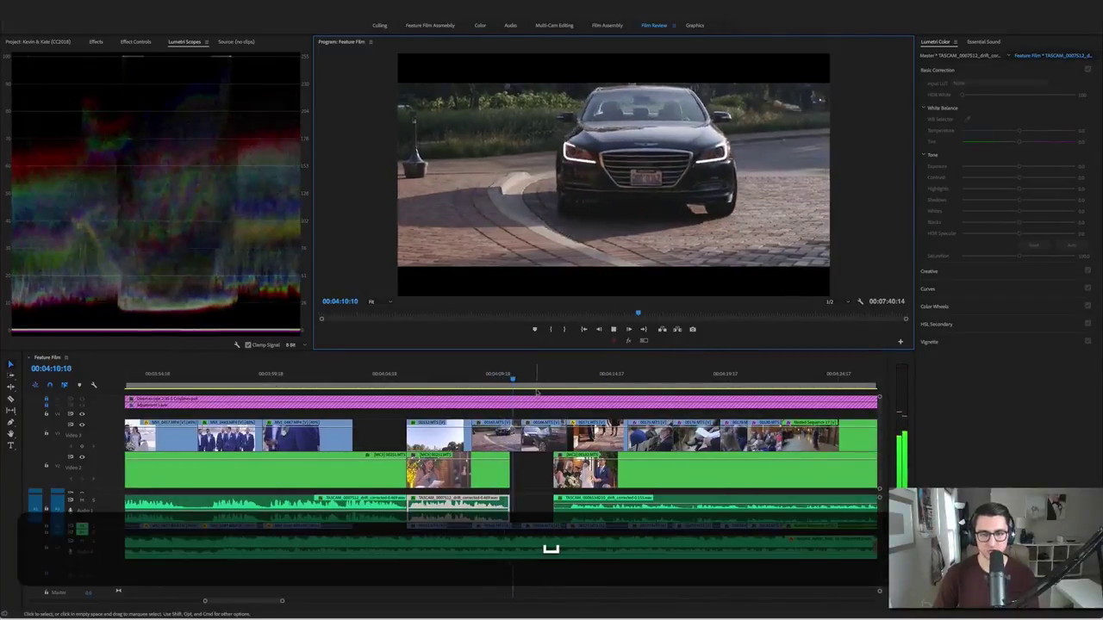
{"action": "key", "text": "space"}
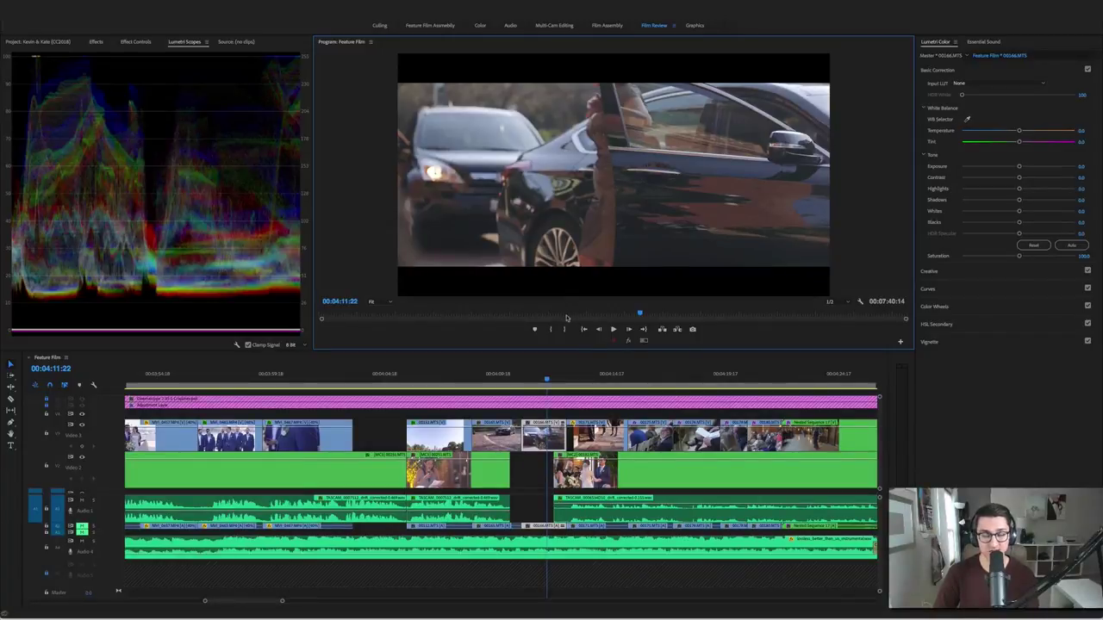
{"action": "key", "text": "space"}
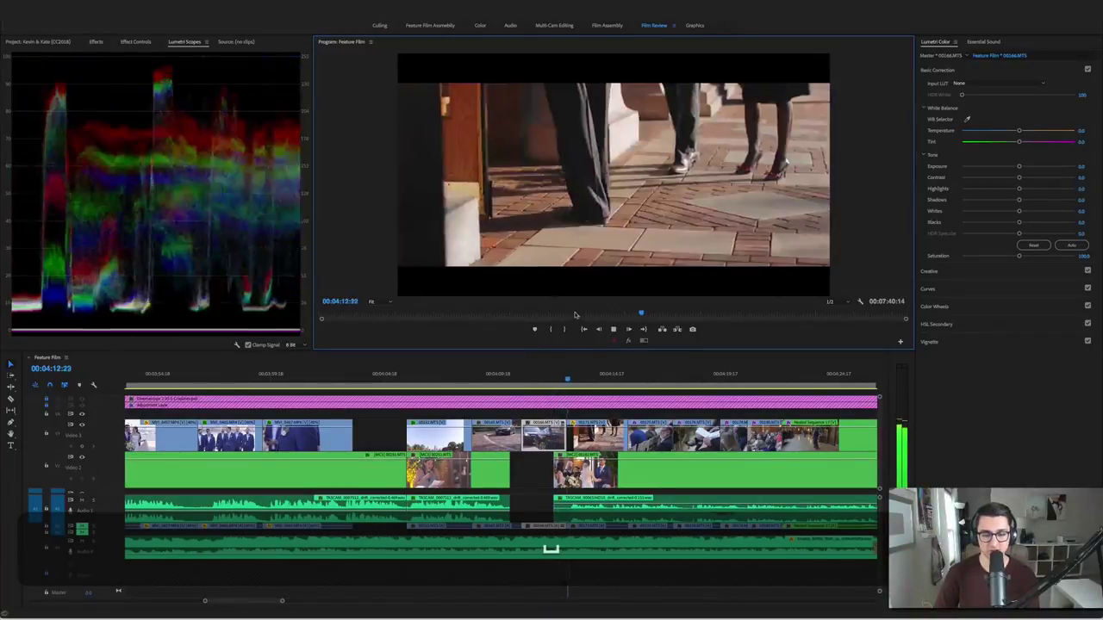
{"action": "key", "text": "space"}
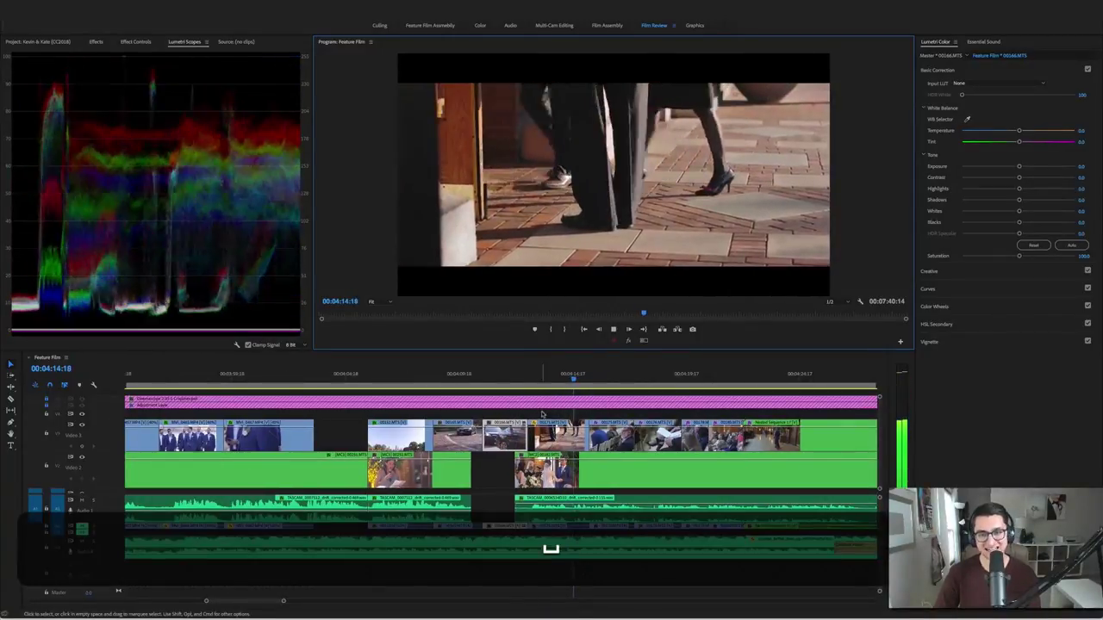
{"action": "left_click", "coordinate": [566, 379]}
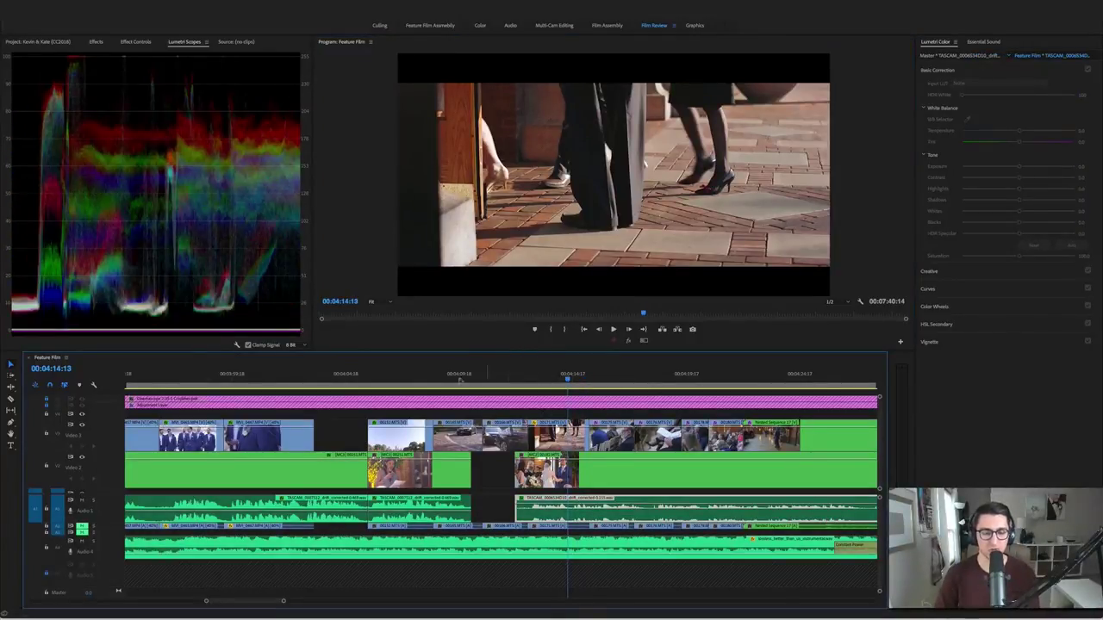
Compare the boutonniere shot at 00:04:02:17 with the skyline, car and walking-feet shots, ending at 00:04:13:08
{"action": "left_click", "coordinate": [298, 379]}
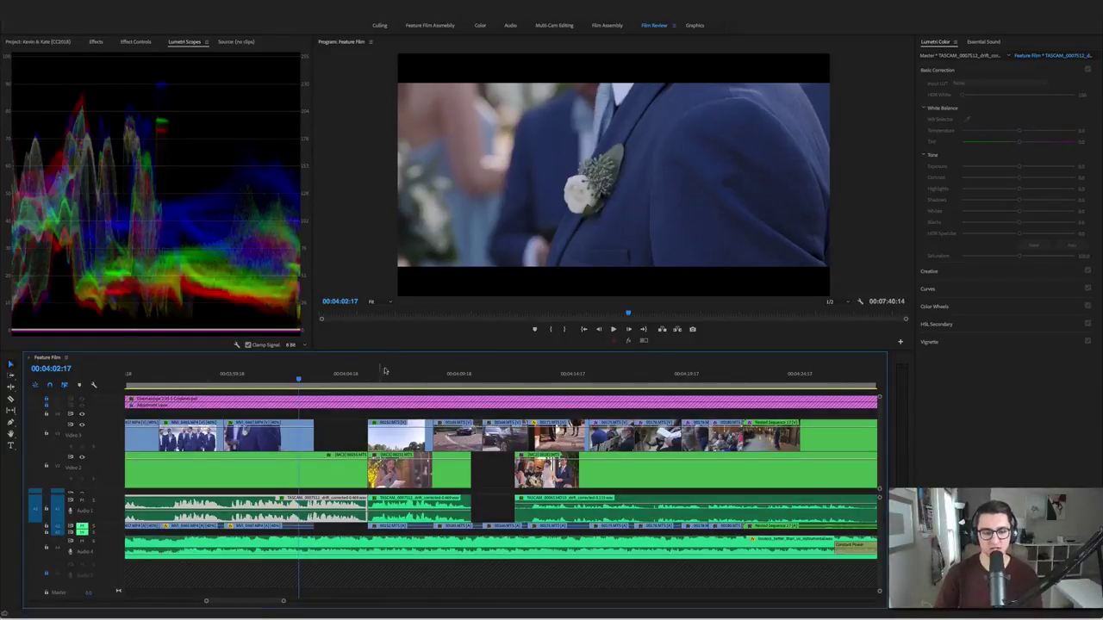
{"action": "left_click_drag", "start_coordinate": [390, 376], "coordinate": [423, 379]}
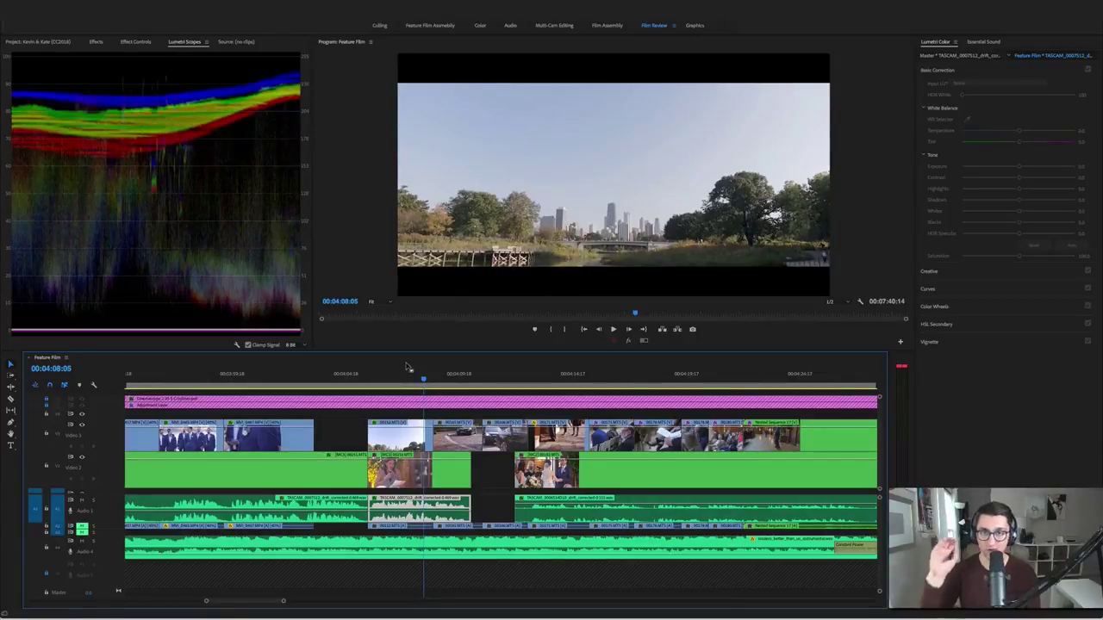
{"action": "left_click_drag", "start_coordinate": [435, 376], "coordinate": [518, 379]}
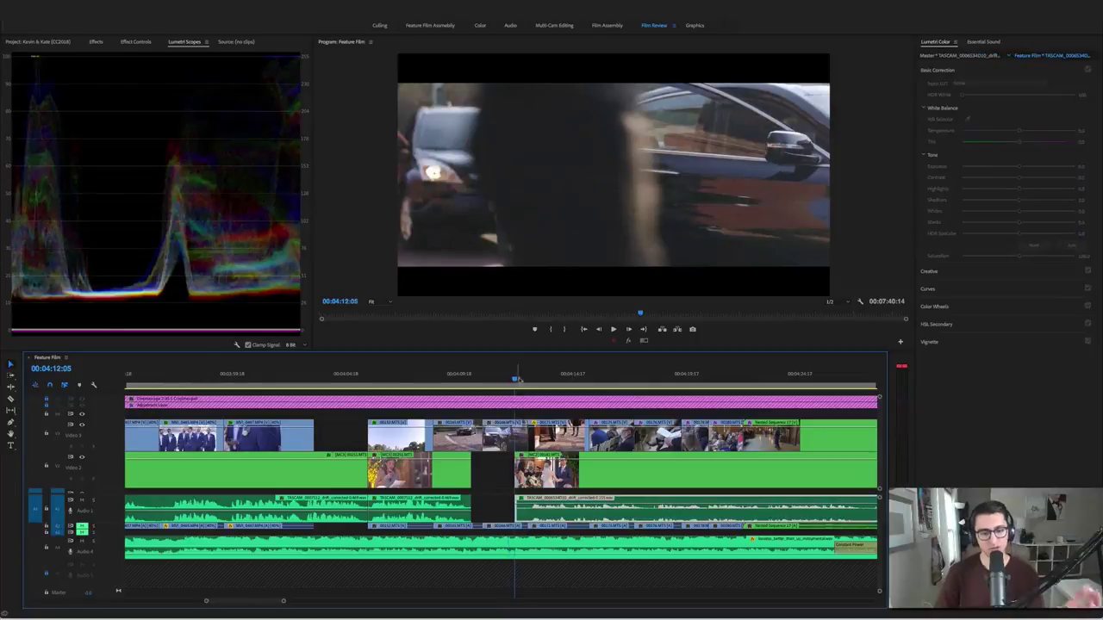
{"action": "left_click", "coordinate": [540, 380]}
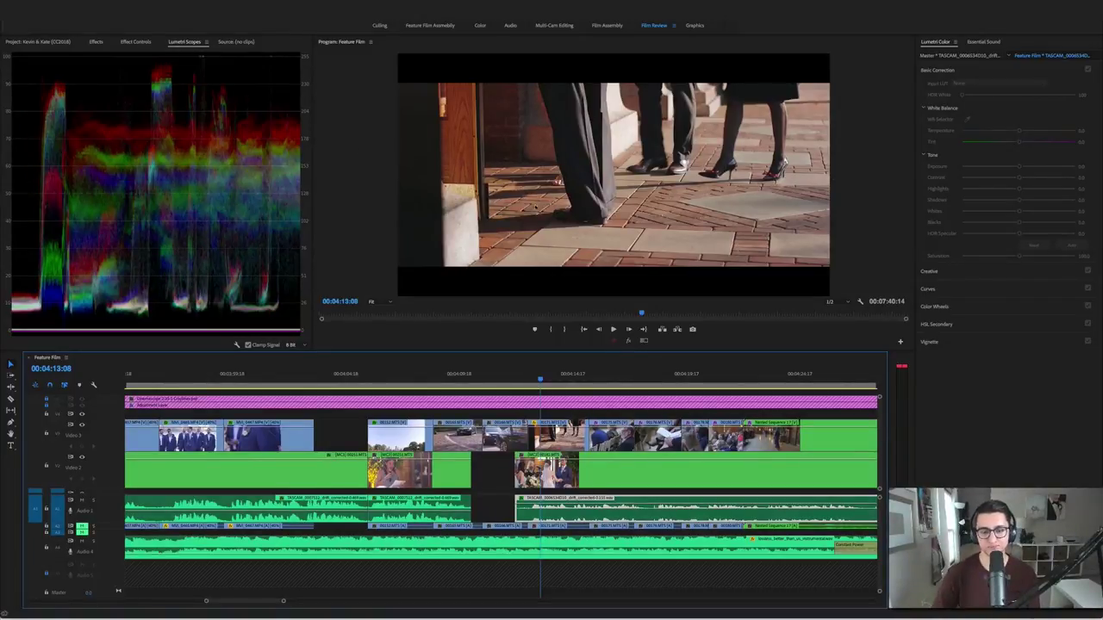
Compare the seated guest shot at 00:04:16:14 with effects muted and unmuted, and examine the clip's Lumetri settings
{"action": "left_click", "coordinate": [613, 380]}
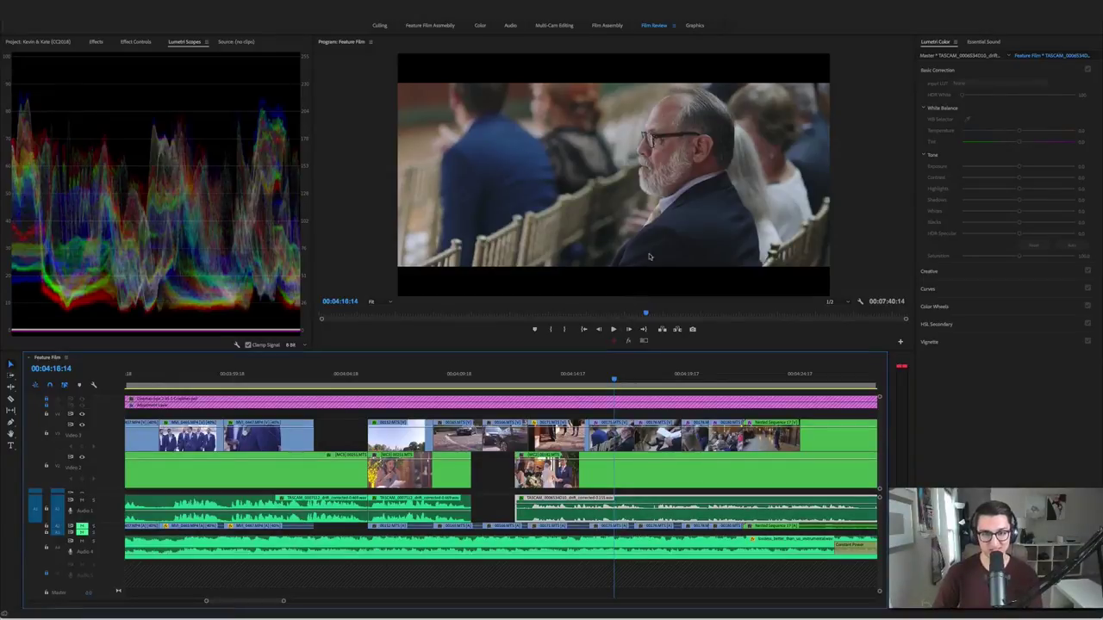
{"action": "left_click", "coordinate": [647, 283]}
{"action": "left_click", "coordinate": [628, 342]}
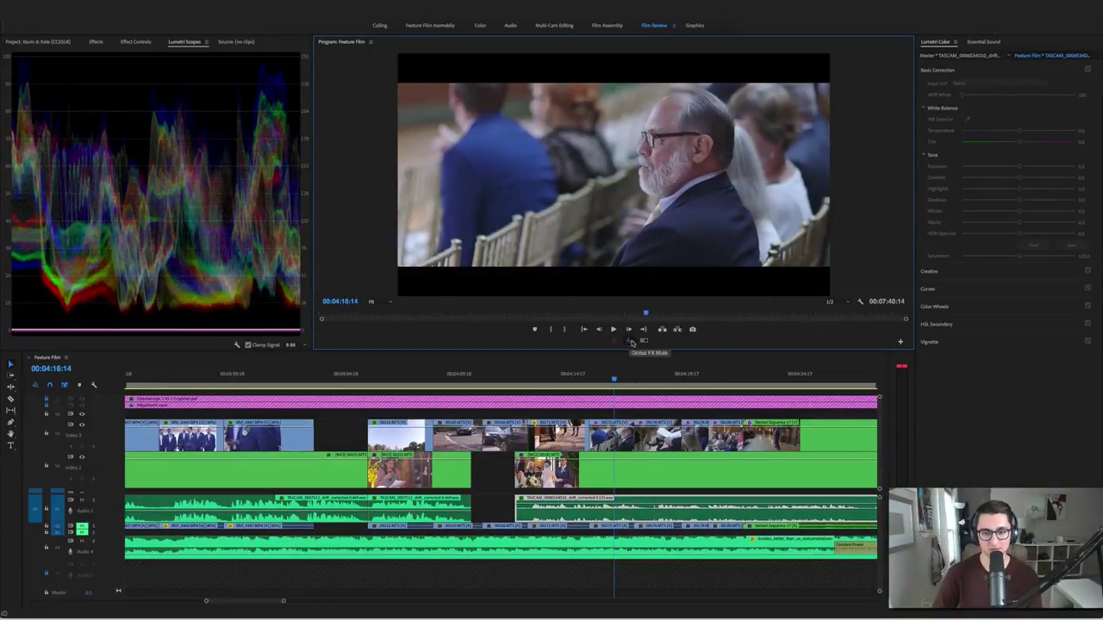
{"action": "left_click", "coordinate": [629, 341]}
{"action": "left_click", "coordinate": [617, 431]}
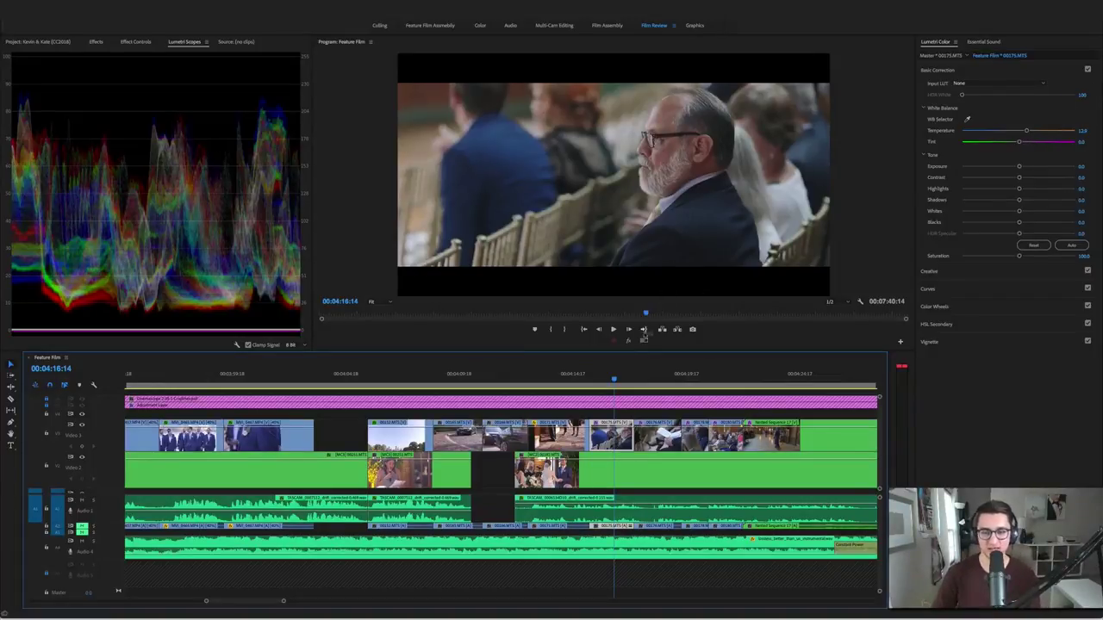
Play on through the ceremony guest shots to the couple's entrance at 00:04:22:21 and save the project
{"action": "key", "text": "super+s"}
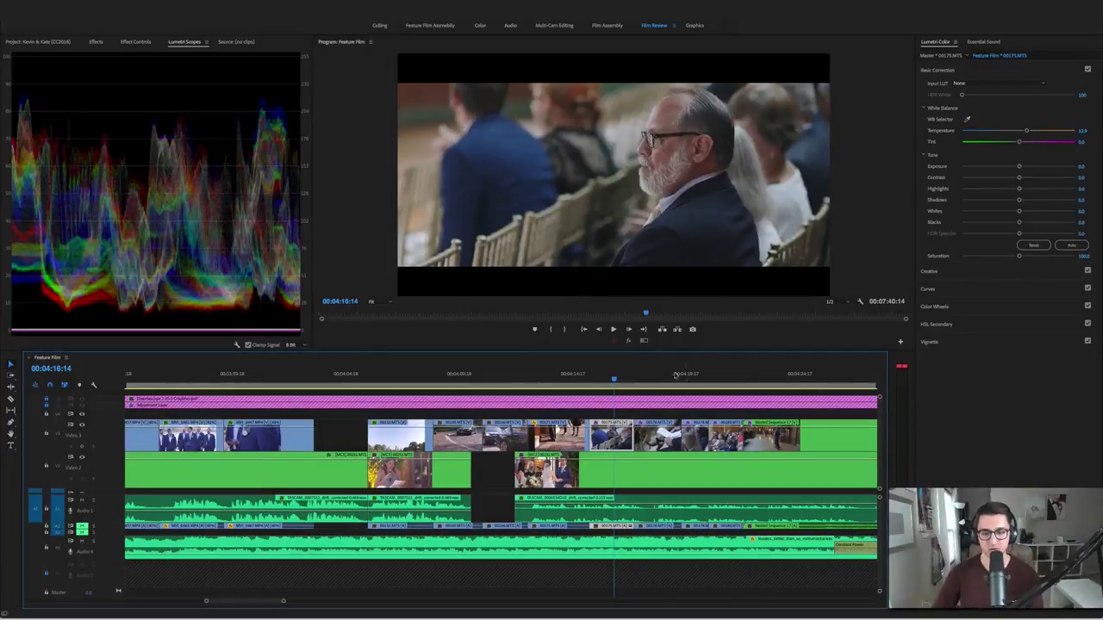
{"action": "key", "text": "space"}
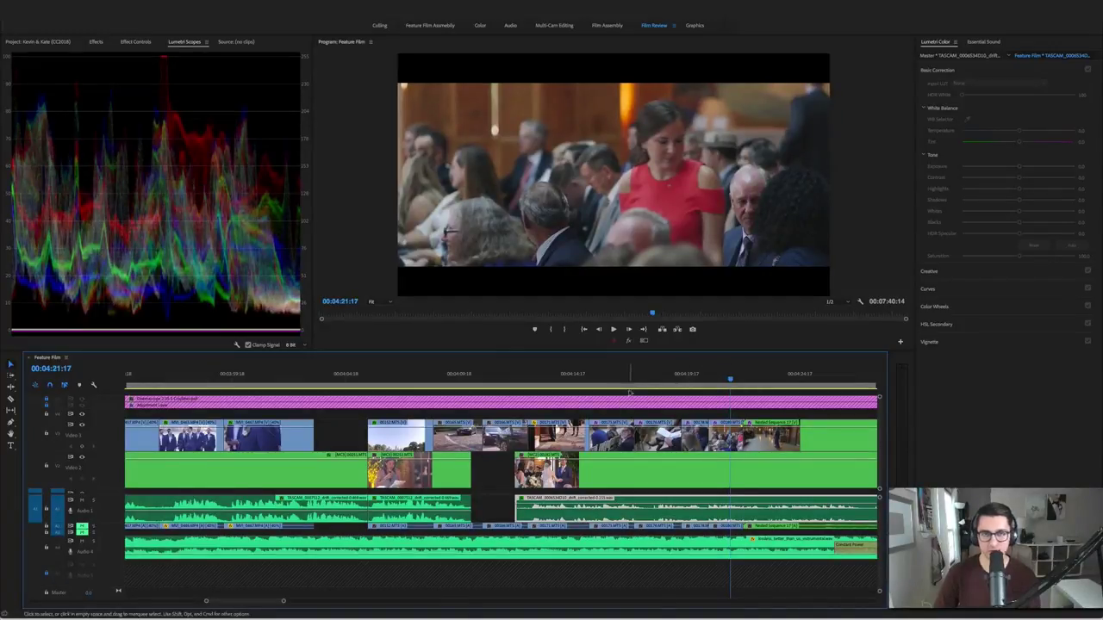
{"action": "key", "text": "space"}
{"action": "key", "text": "space"}
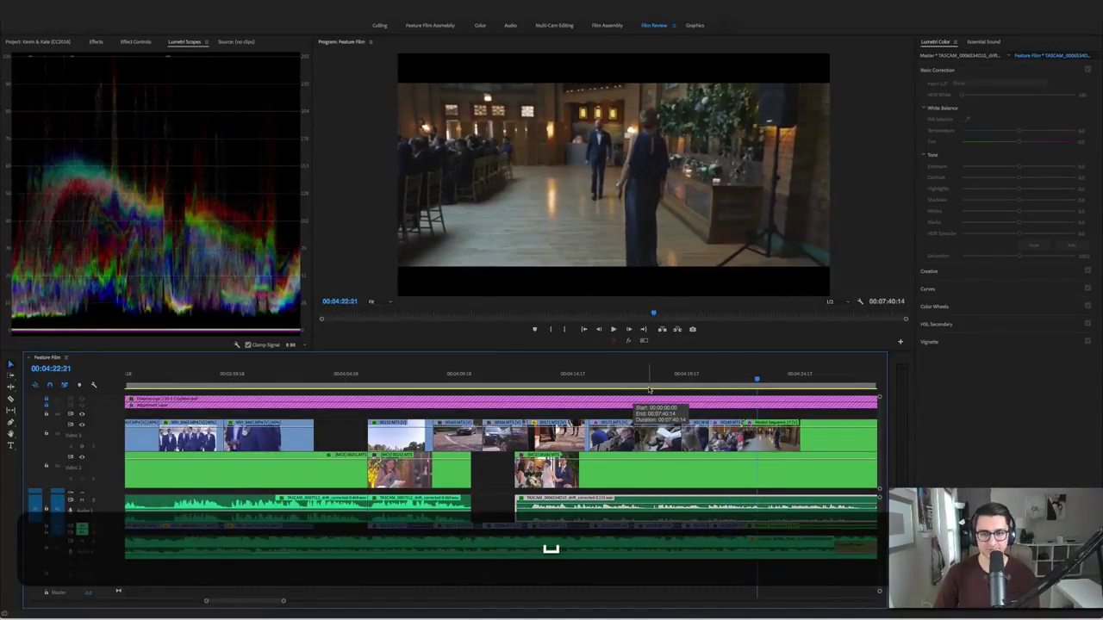
{"action": "scroll", "coordinate": [666, 405], "scroll_direction": "down", "scroll_amount": 4}
{"action": "scroll", "coordinate": [666, 404], "scroll_direction": "down", "scroll_amount": 2}
{"action": "key", "text": "super+s"}
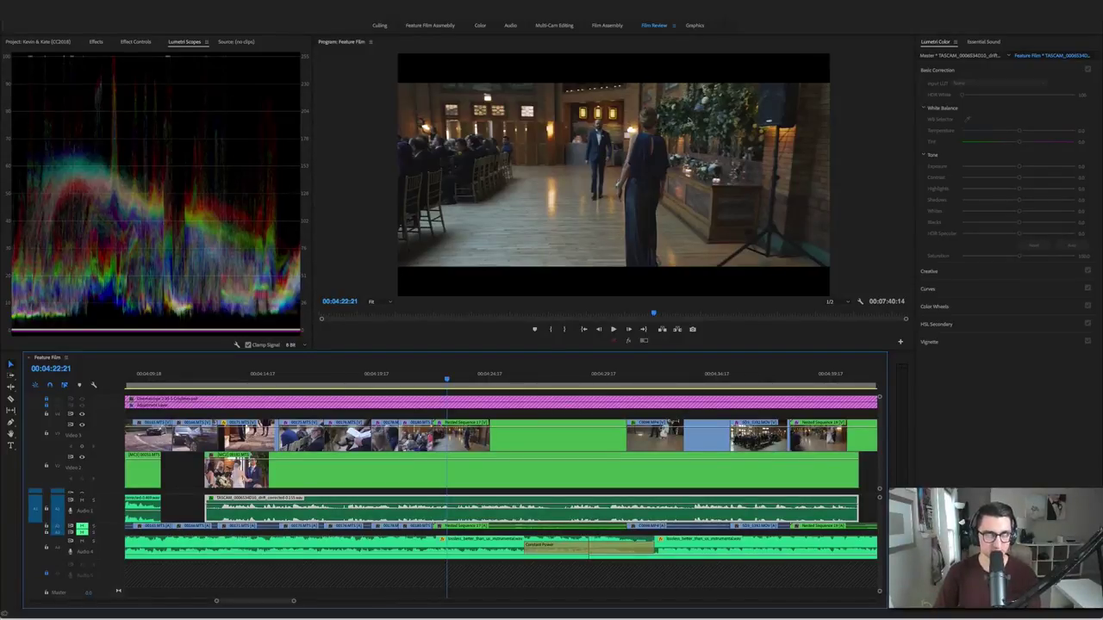
Play on to 00:04:28:15 in the Nested Sequence 17 clip and compare the picture repeatedly with effects muted and unmuted
{"action": "key", "text": "space"}
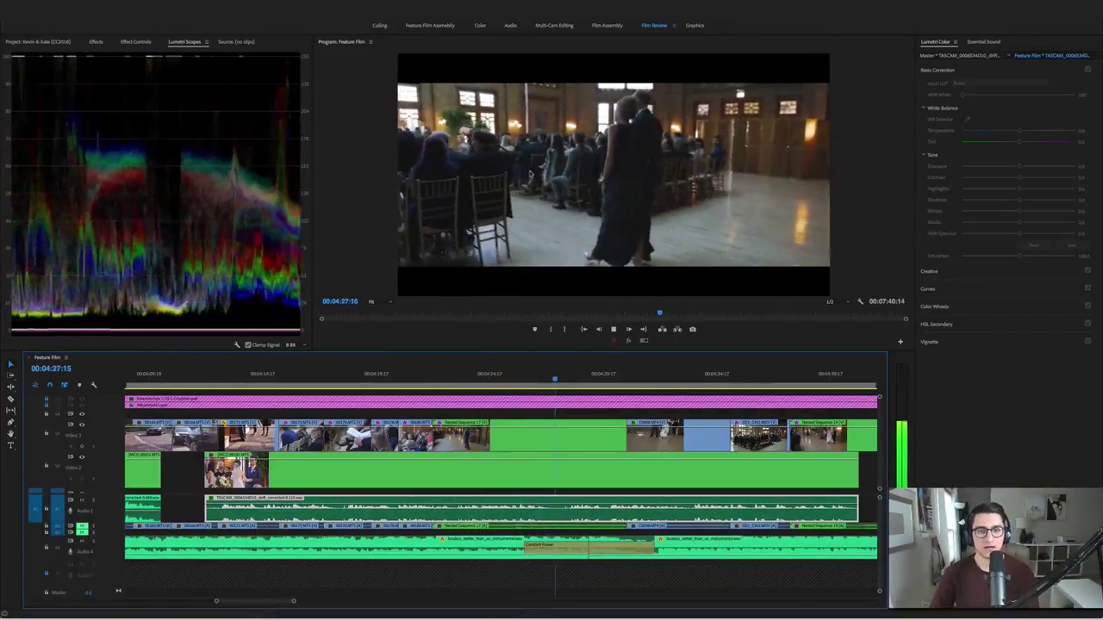
{"action": "key", "text": "space"}
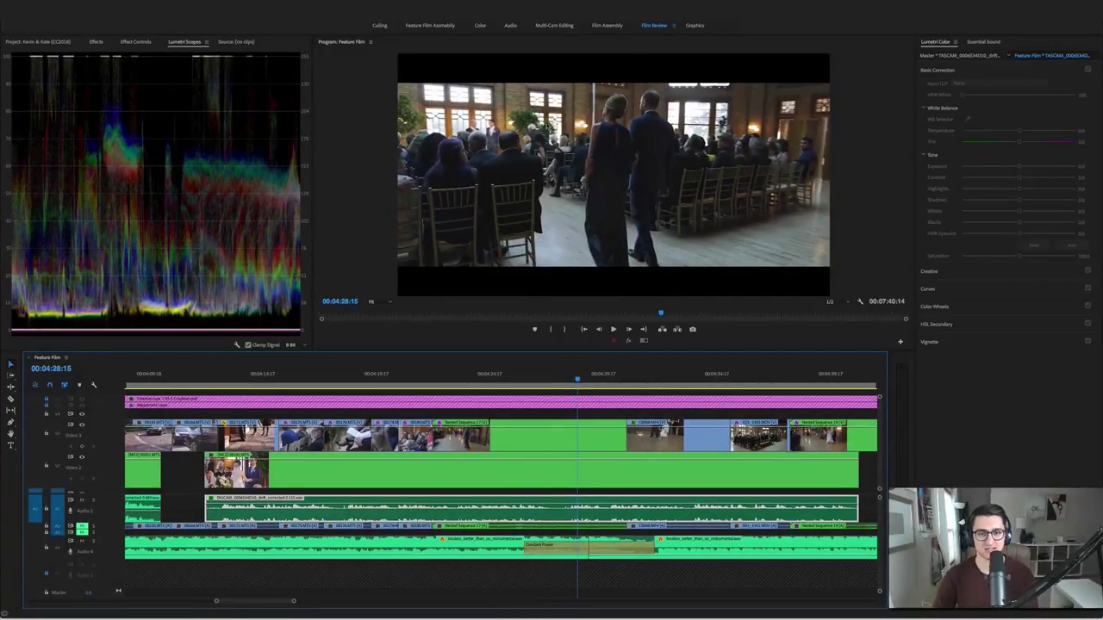
{"action": "left_click", "coordinate": [581, 435]}
{"action": "left_click", "coordinate": [629, 340]}
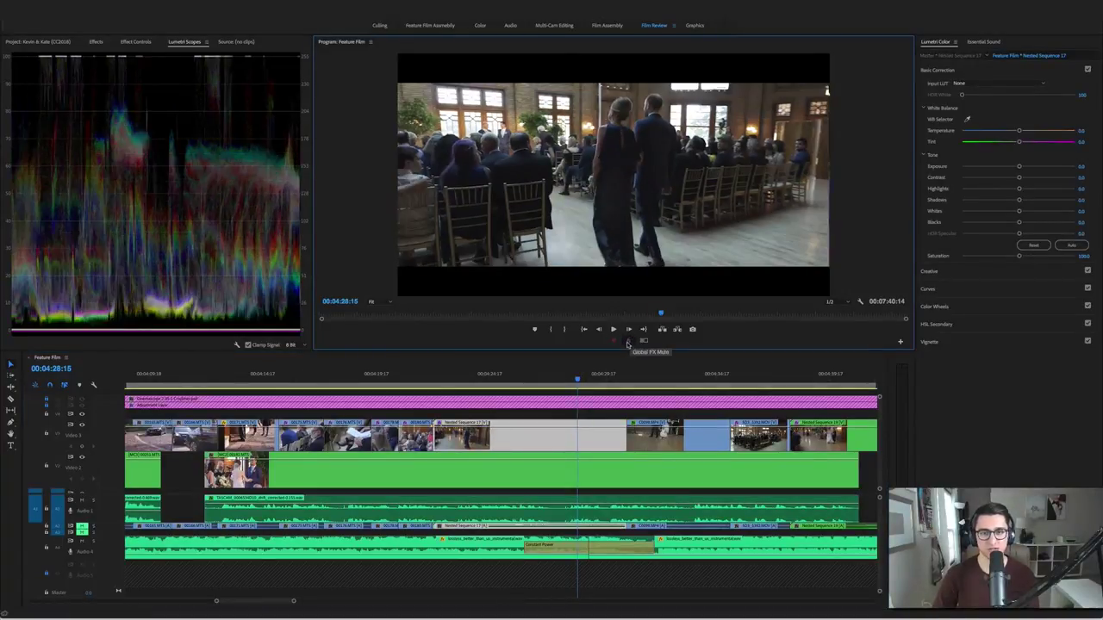
{"action": "left_click", "coordinate": [628, 341]}
{"action": "left_click", "coordinate": [629, 341]}
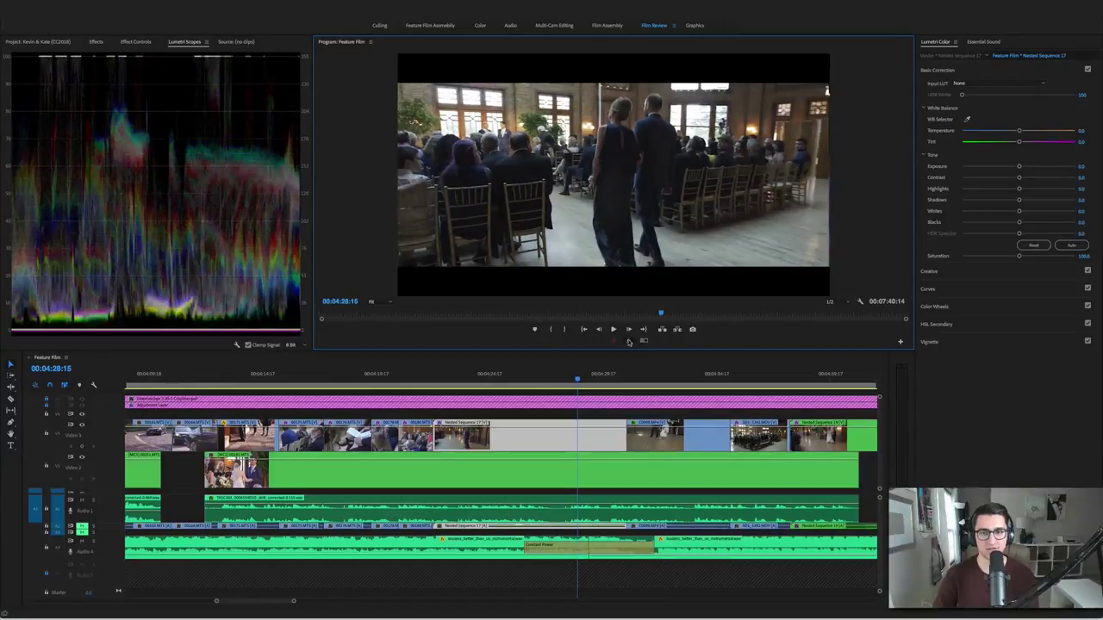
{"action": "left_click", "coordinate": [629, 342]}
{"action": "left_click", "coordinate": [629, 342]}
{"action": "left_click", "coordinate": [628, 341]}
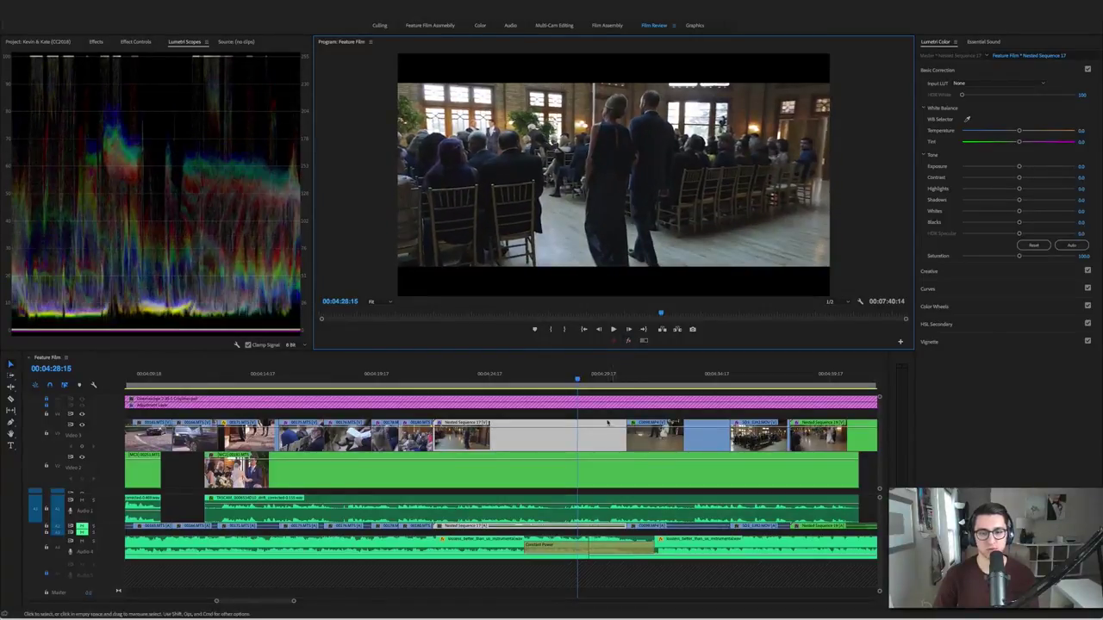
Open Nested Sequence 17, examine the Lumetri settings of the clip inside it, and return to the Feature Film sequence
{"action": "double_click", "coordinate": [549, 423]}
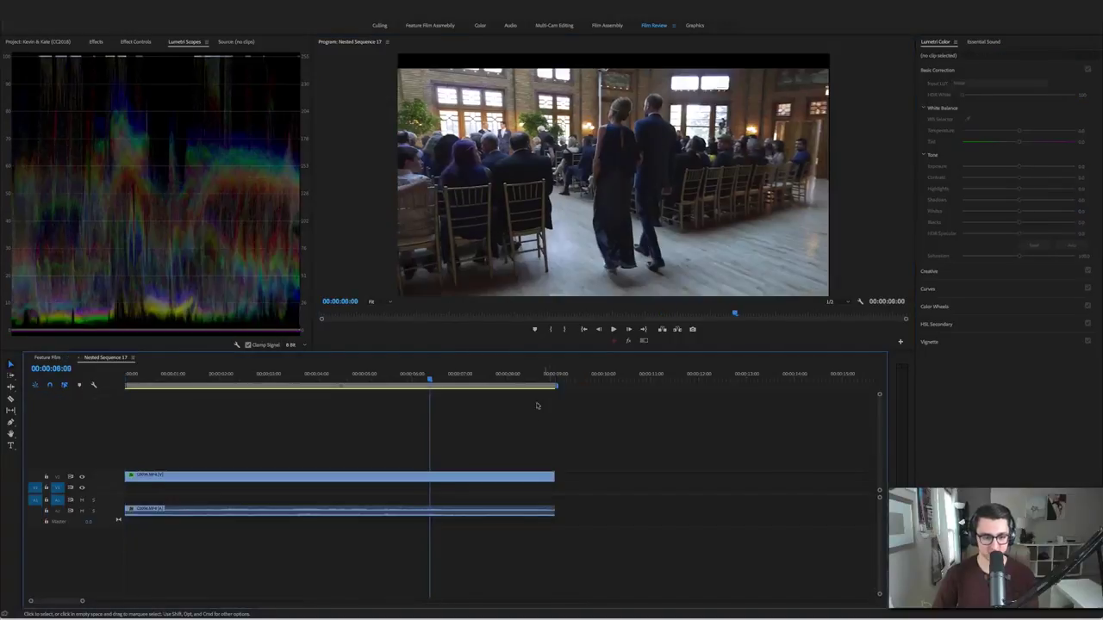
{"action": "left_click", "coordinate": [176, 477]}
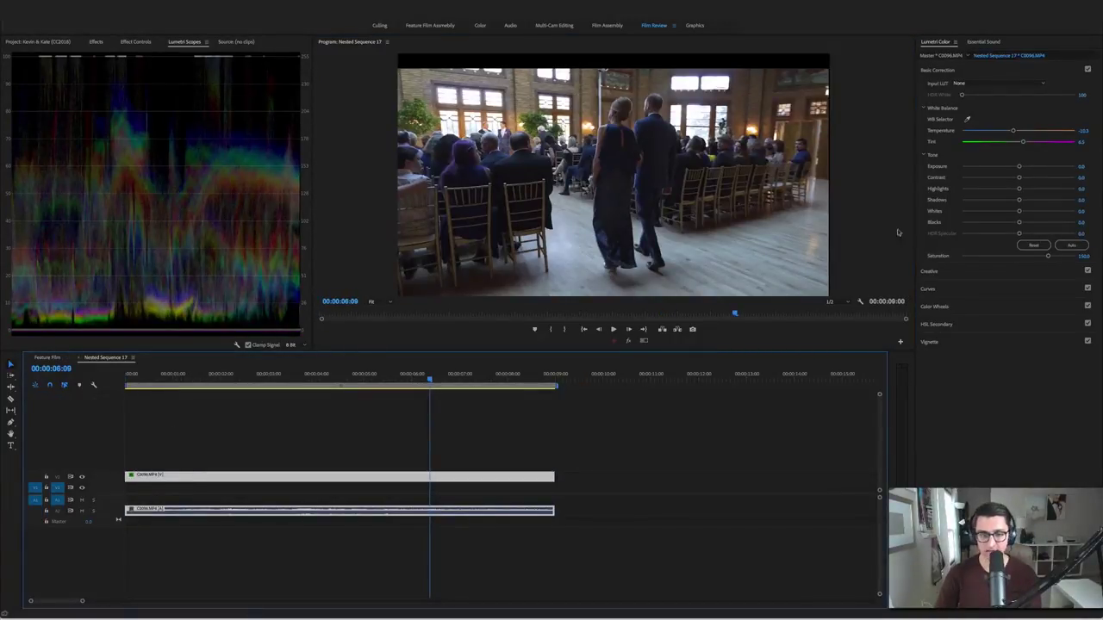
{"action": "left_click", "coordinate": [80, 360]}
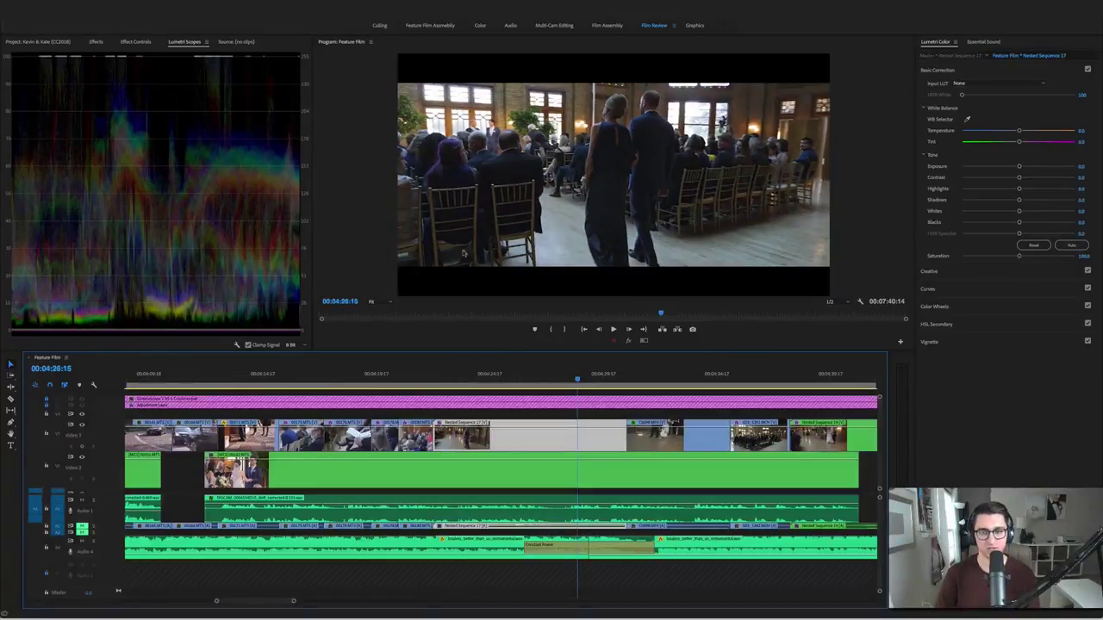
Play on through the end of the aisle shot and into the flower girl shot, up to 00:04:33:08
{"action": "key", "text": "space"}
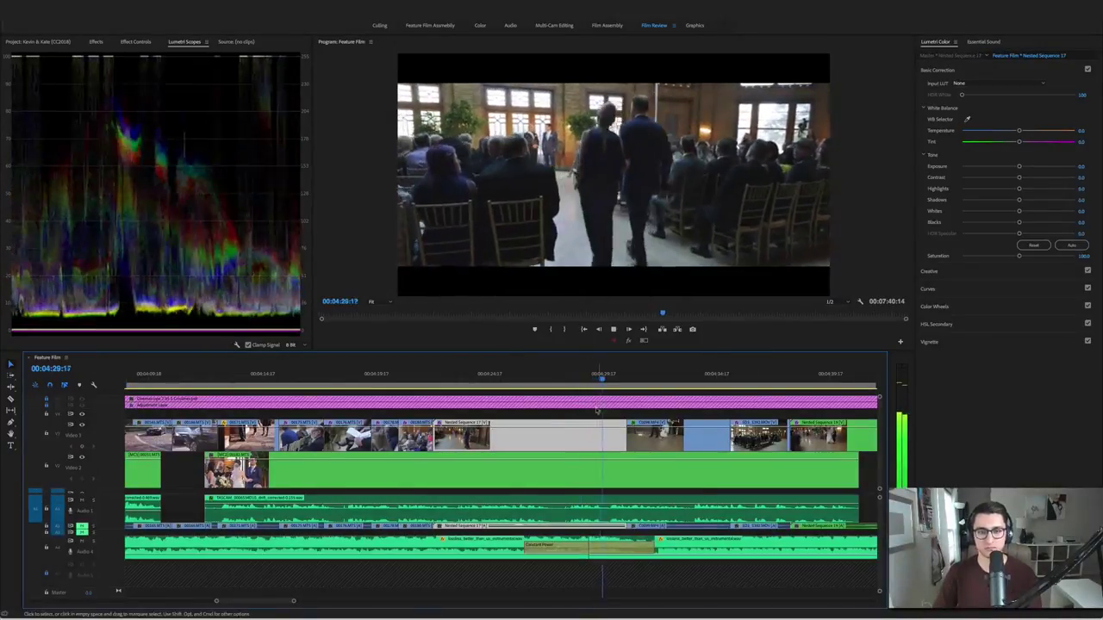
{"action": "key", "text": "space"}
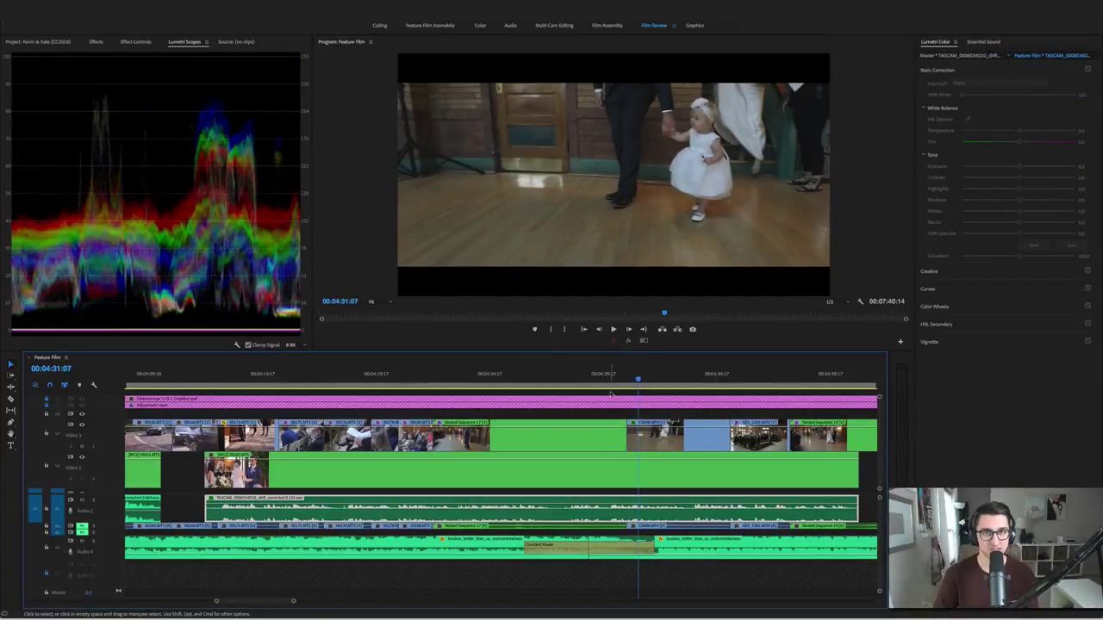
{"action": "key", "text": "space"}
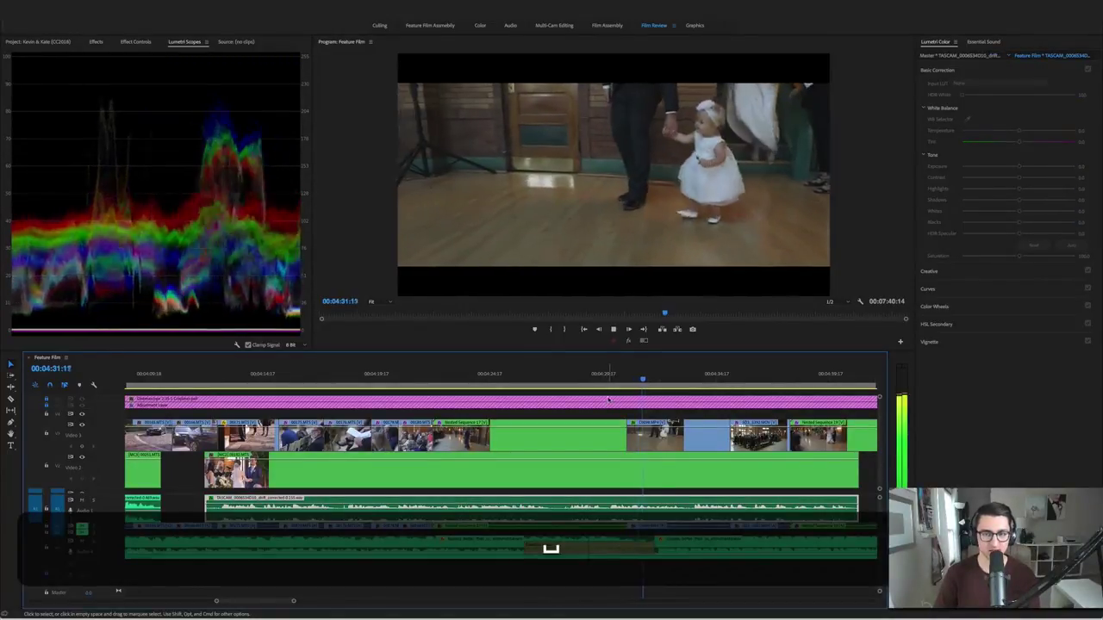
{"action": "key", "text": "space"}
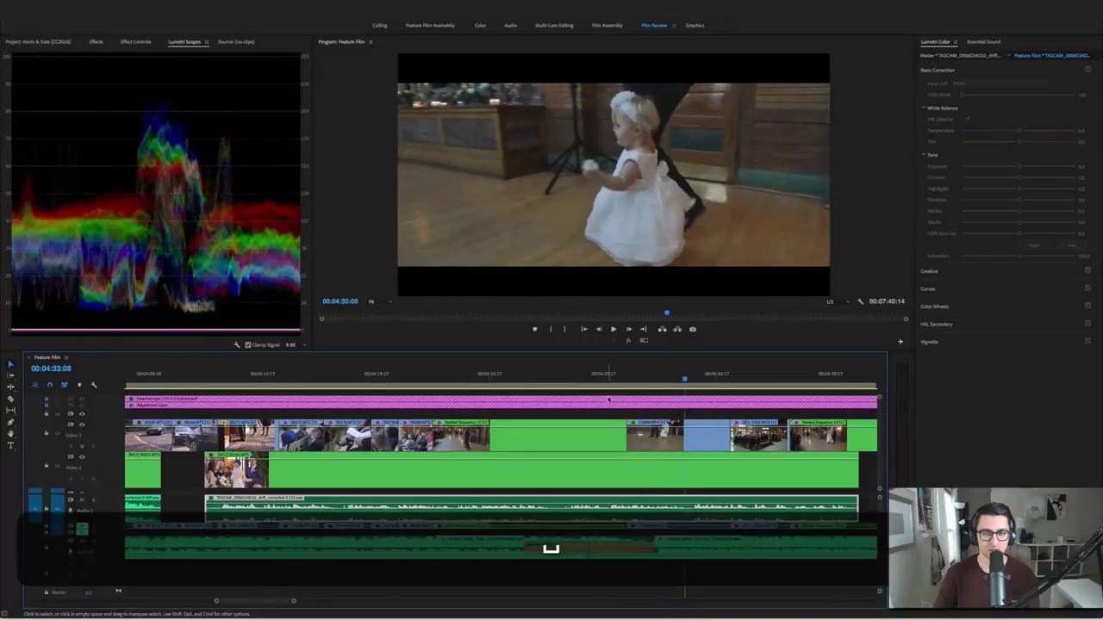
Return to 00:04:31:17 in the flower girl shot and advance frame by frame to 00:04:32:00
{"action": "left_click", "coordinate": [650, 384]}
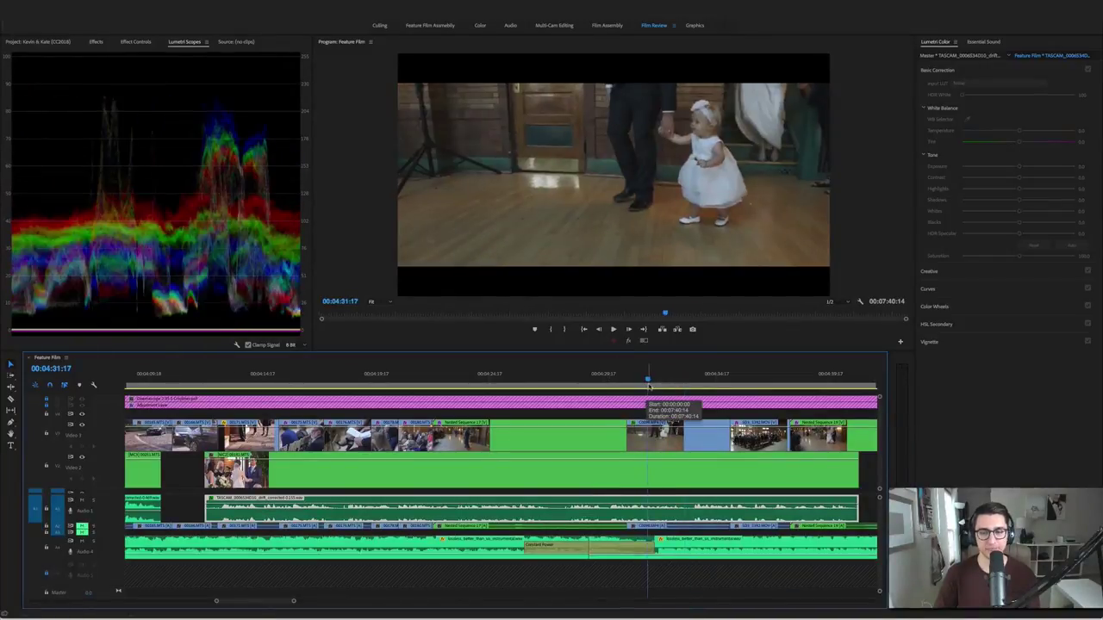
{"action": "key", "text": "Right"}
{"action": "key", "text": "Right"}
{"action": "key", "text": "Right"}
{"action": "key", "text": "Right"}
{"action": "key", "text": "Right"}
{"action": "key", "text": "Right"}
{"action": "key", "text": "Right"}
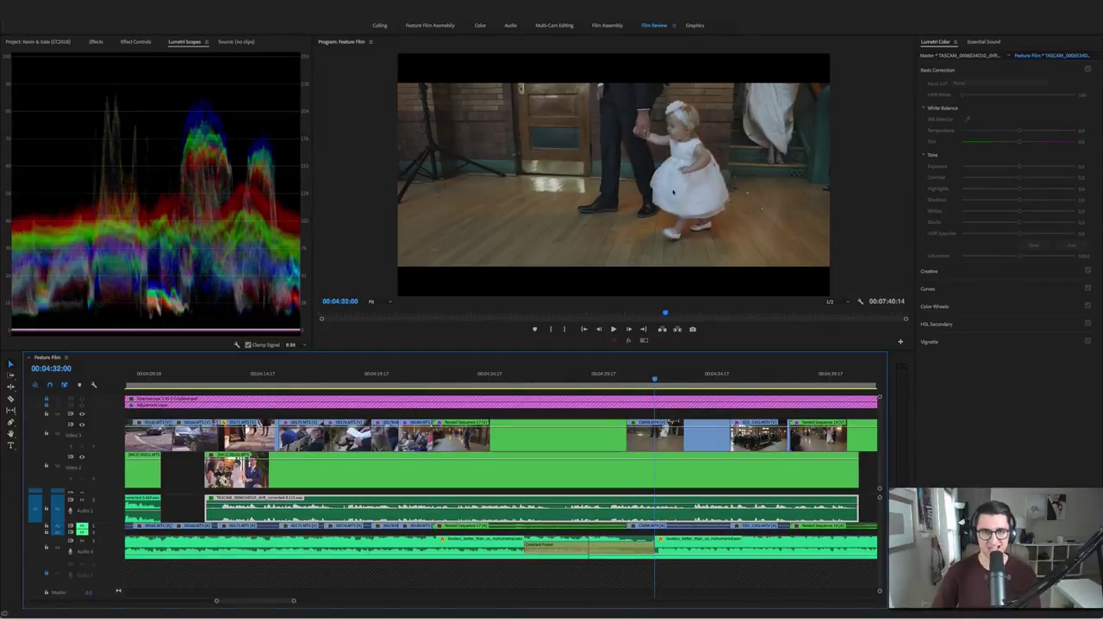
Play on to 00:04:36:19 in the wide shot of the seated guests and examine that clip's Lumetri settings
{"action": "key", "text": "space"}
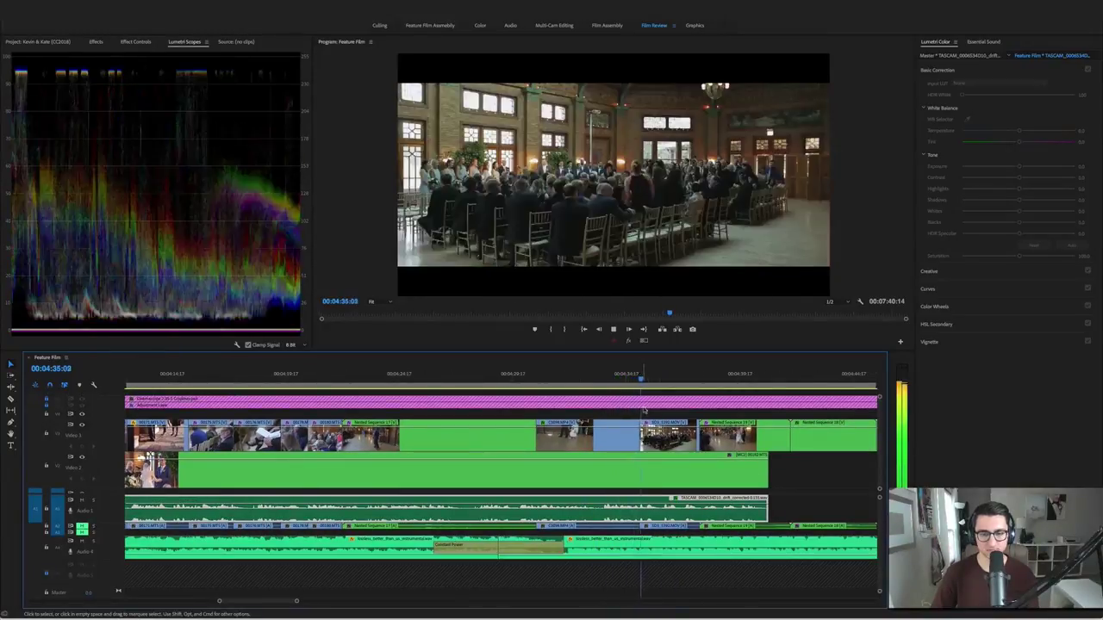
{"action": "key", "text": "space"}
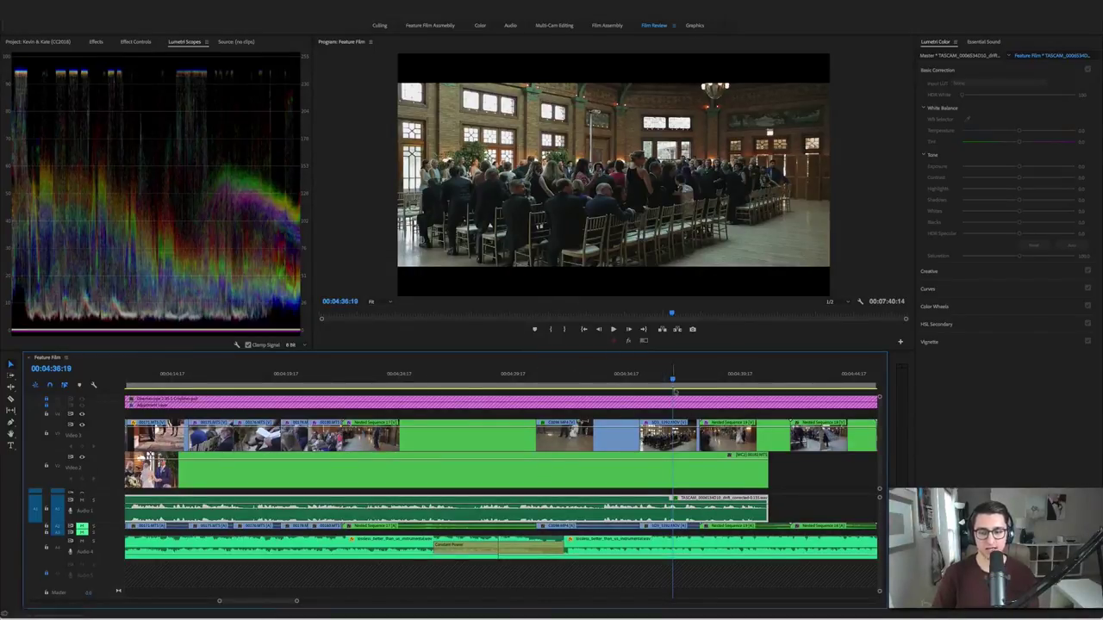
{"action": "left_click", "coordinate": [679, 428]}
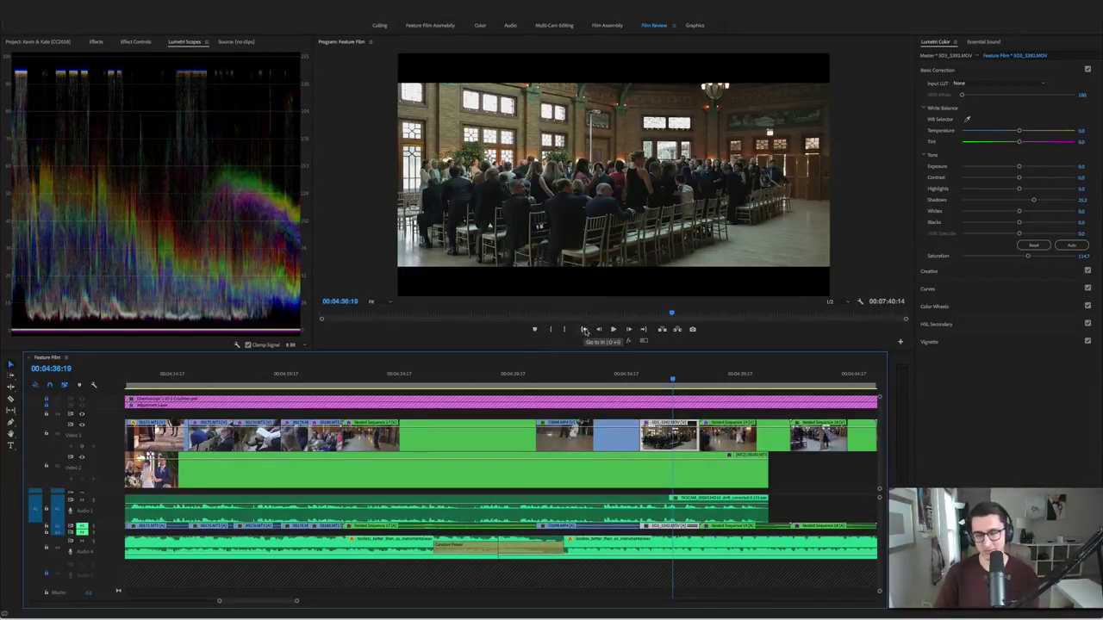
Play on to 00:04:40:02 in the shot of the bride and her companion crossing the hall
{"action": "key", "text": "space"}
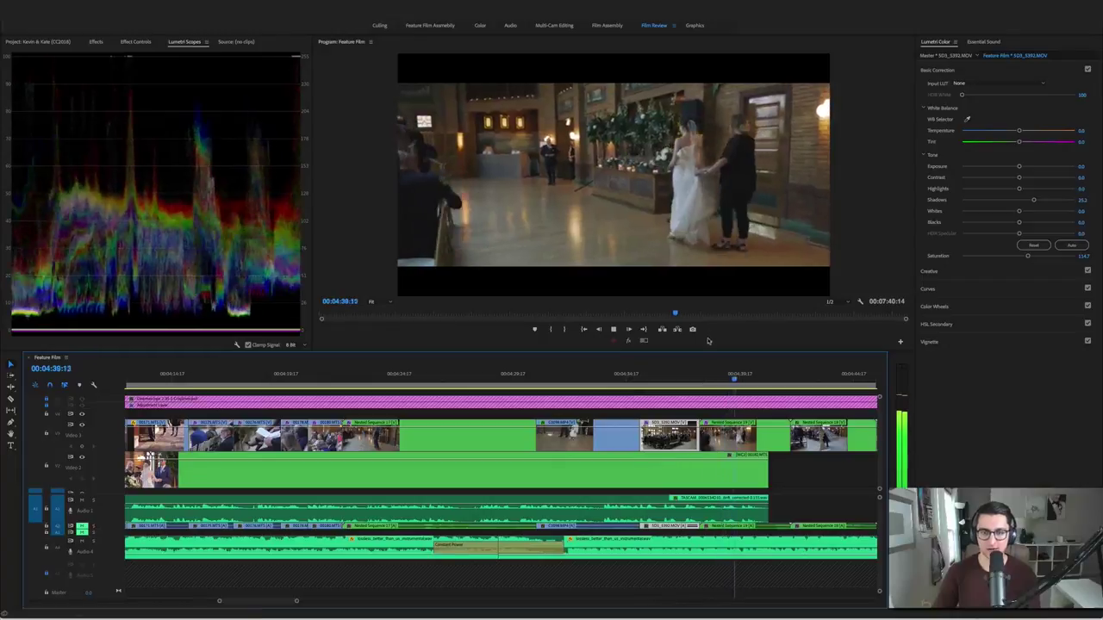
{"action": "left_click", "coordinate": [550, 549]}
{"action": "scroll", "coordinate": [551, 549], "scroll_direction": "right", "scroll_amount": 2}
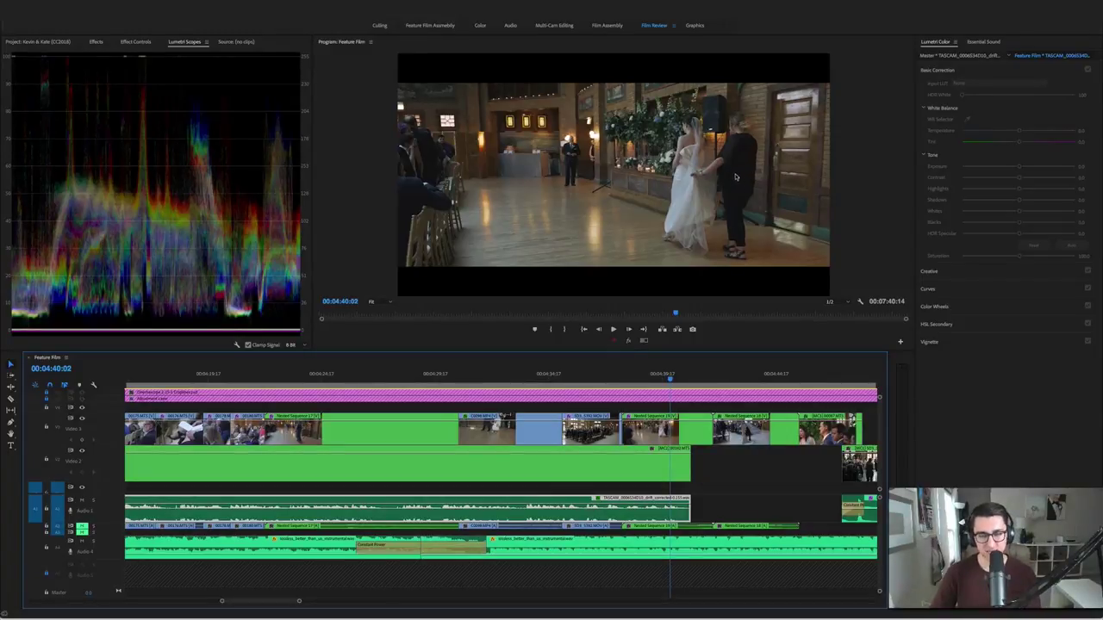
Play on into the Nested Sequence 18 aisle shot, examine its Lumetri settings, and scrub it from 00:04:41:23 to 00:04:45:09
{"action": "left_click", "coordinate": [631, 340]}
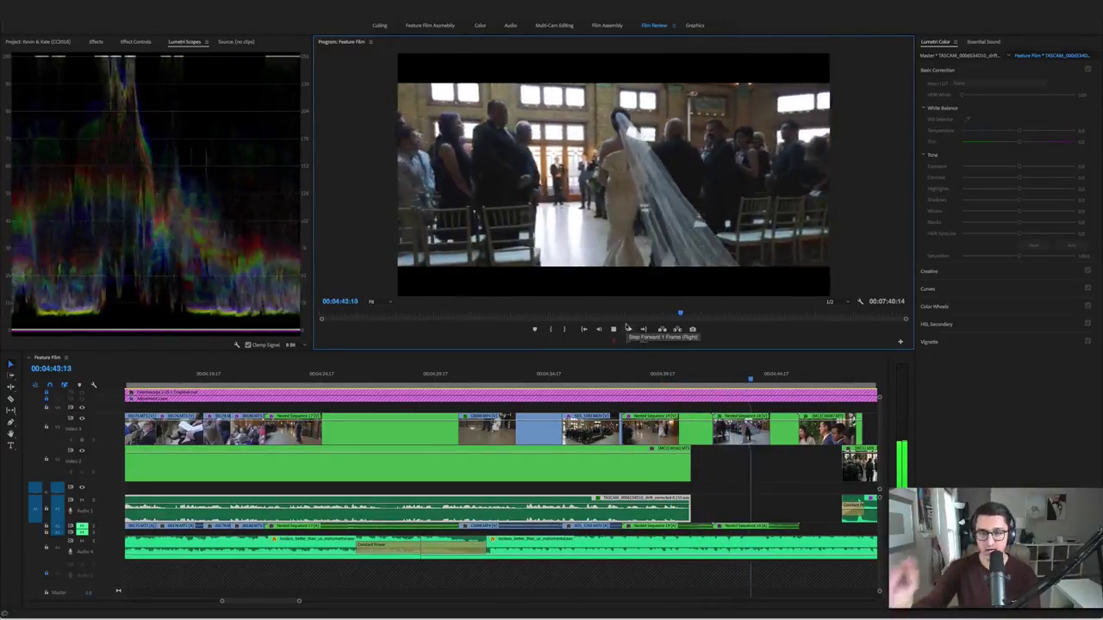
{"action": "key", "text": "space"}
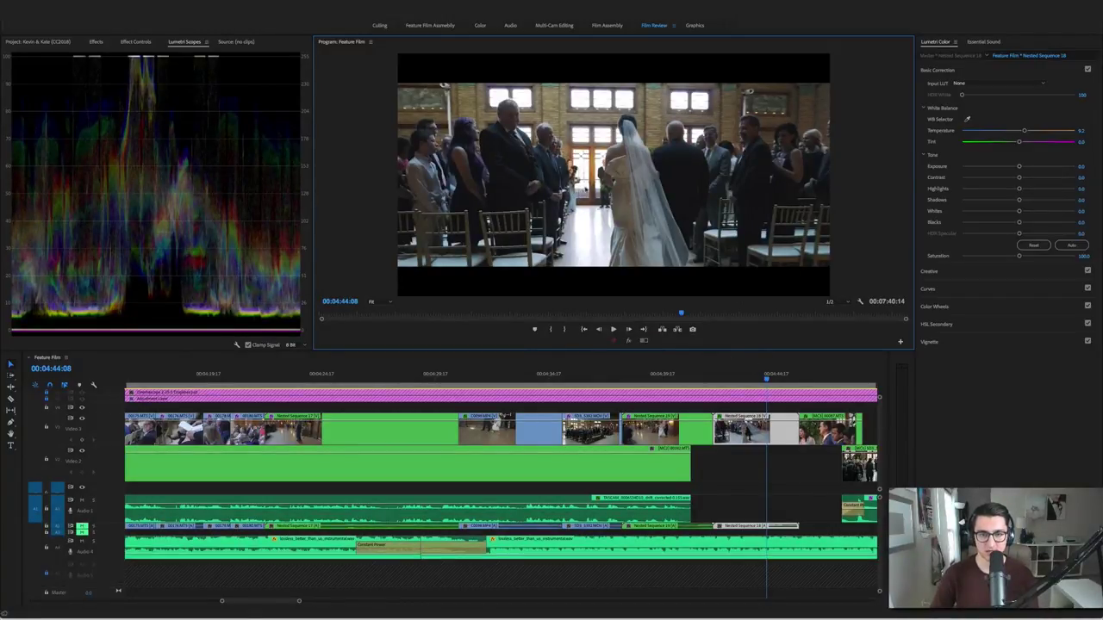
{"action": "left_click", "coordinate": [714, 385]}
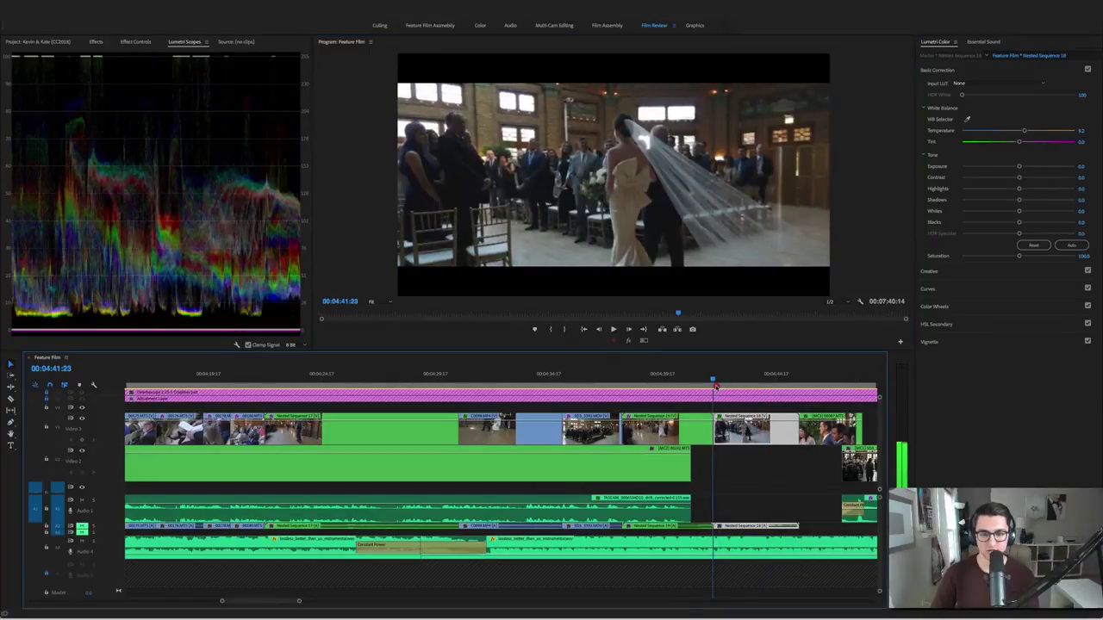
{"action": "left_click_drag", "start_coordinate": [715, 386], "coordinate": [790, 386]}
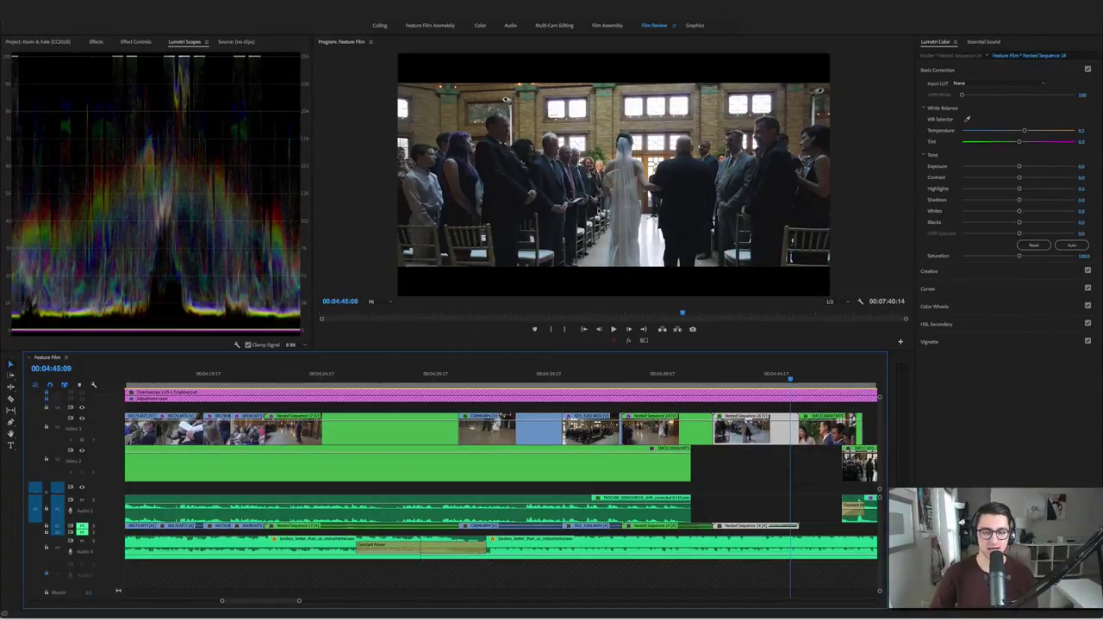
Scrub from 00:04:44:14 in the aisle shot to the groom's close-up at 00:04:46:11 and play the close-up
{"action": "scroll", "coordinate": [711, 407], "scroll_direction": "down", "scroll_amount": 2}
{"action": "left_click", "coordinate": [708, 379]}
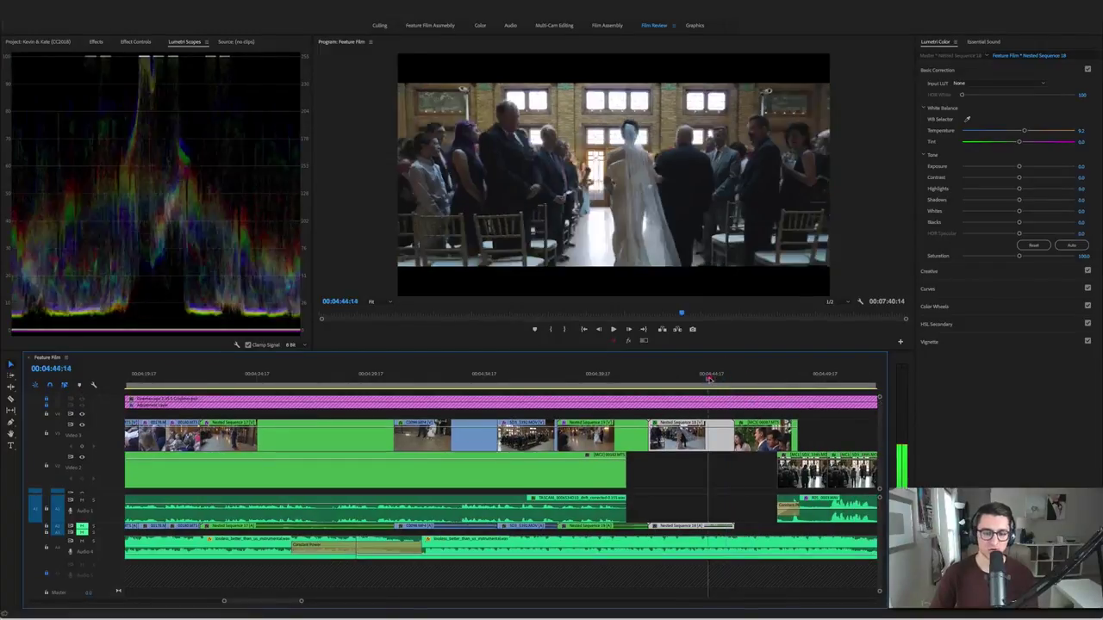
{"action": "left_click_drag", "start_coordinate": [709, 379], "coordinate": [752, 379]}
{"action": "scroll", "coordinate": [696, 420], "scroll_direction": "down", "scroll_amount": 4}
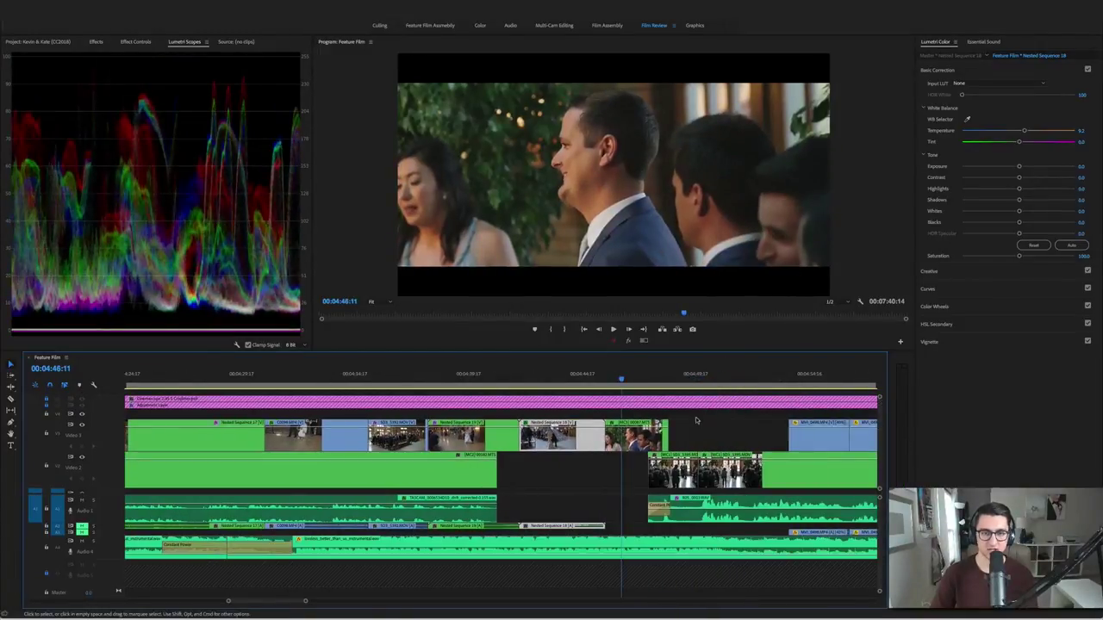
{"action": "scroll", "coordinate": [696, 420], "scroll_direction": "down", "scroll_amount": 1}
{"action": "scroll", "coordinate": [696, 421], "scroll_direction": "up", "scroll_amount": 1}
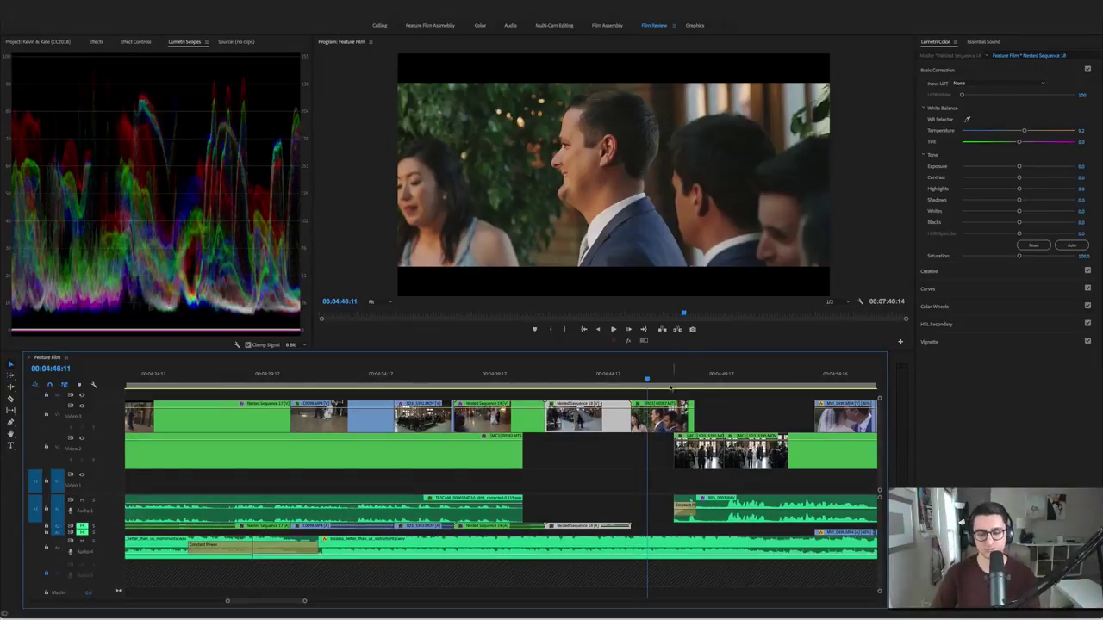
{"action": "key", "text": "space"}
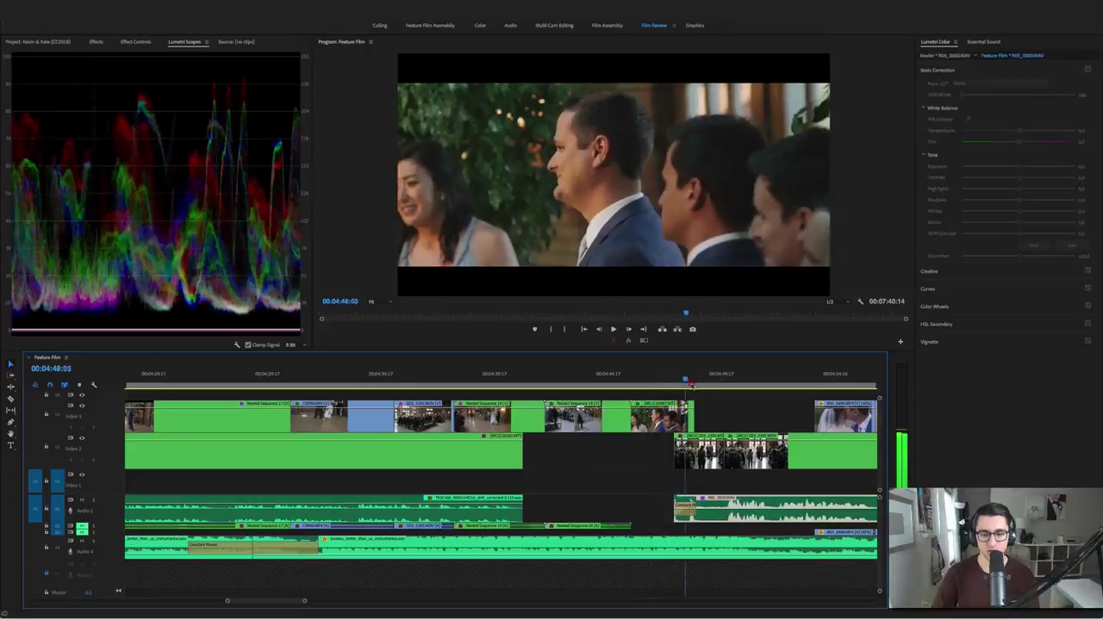
Move to 00:04:49:01 in the wide altar shot and save the project
{"action": "left_click", "coordinate": [705, 388]}
{"action": "scroll", "coordinate": [680, 393], "scroll_direction": "down", "scroll_amount": 5}
{"action": "key", "text": "super+s"}
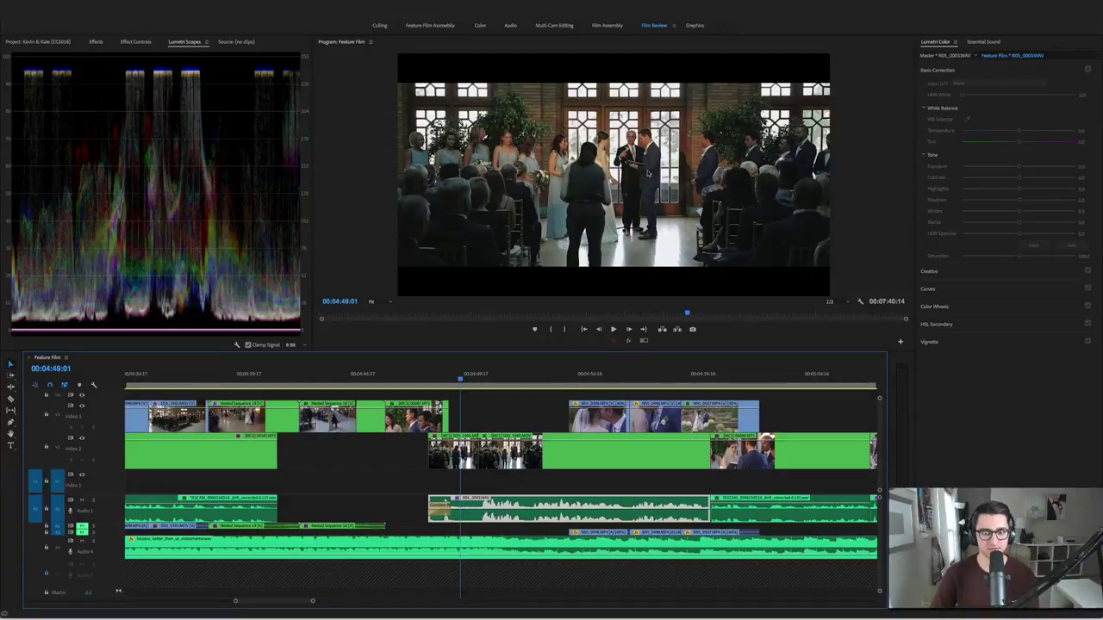
Try the close-up camera angle on the ceremony multicam clip at 00:04:49:01 and return it to the wide angle
{"action": "left_click", "coordinate": [467, 437]}
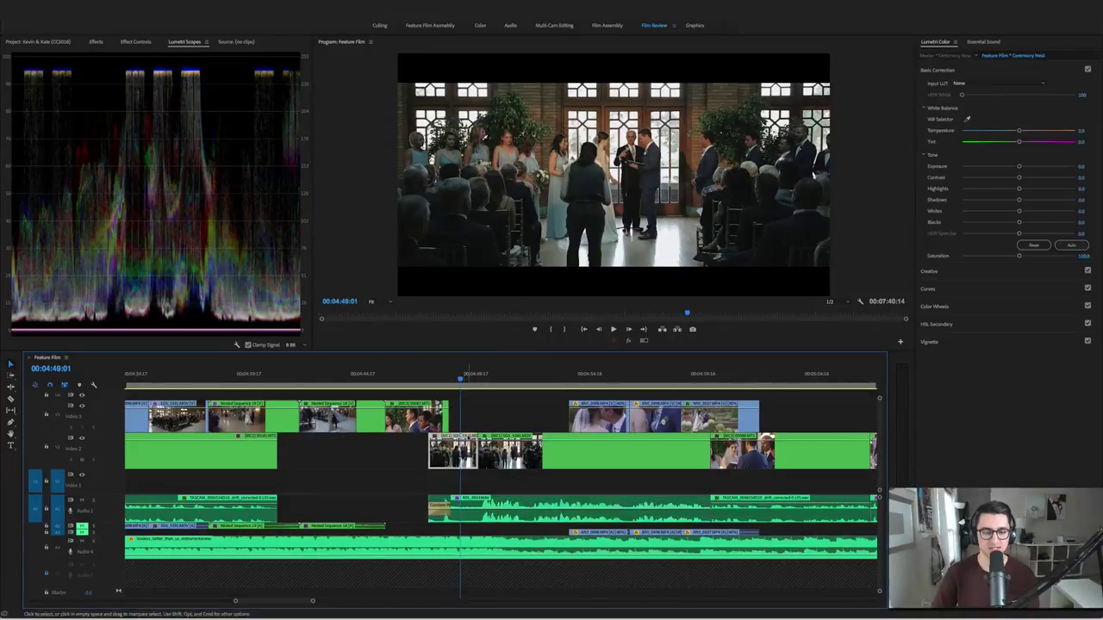
{"action": "key", "text": "shift+e"}
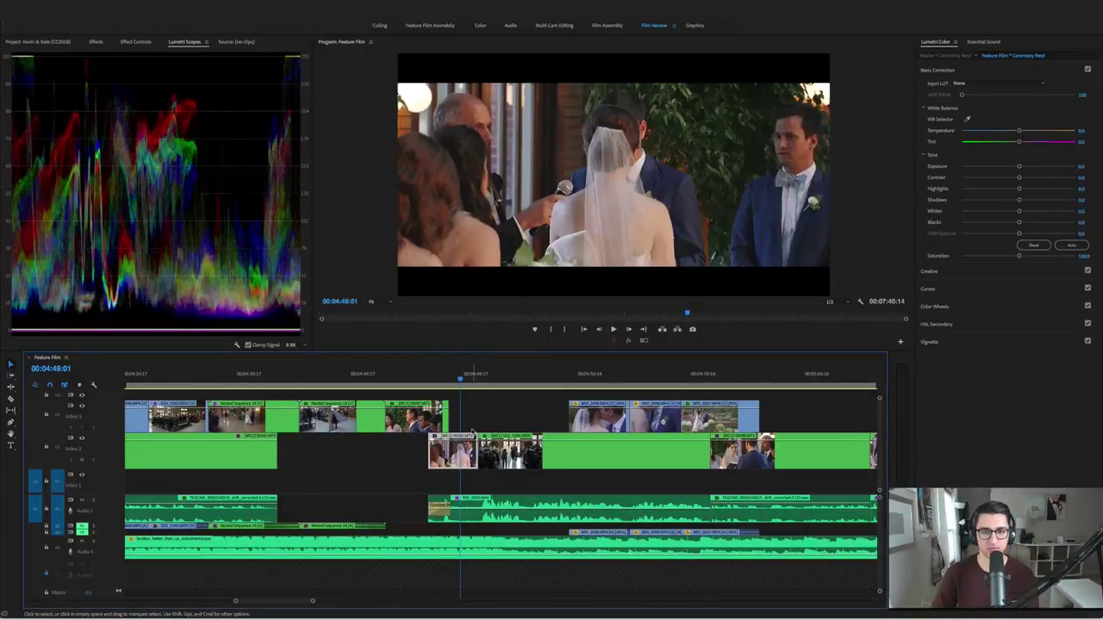
{"action": "left_click", "coordinate": [460, 383]}
{"action": "key", "text": "space"}
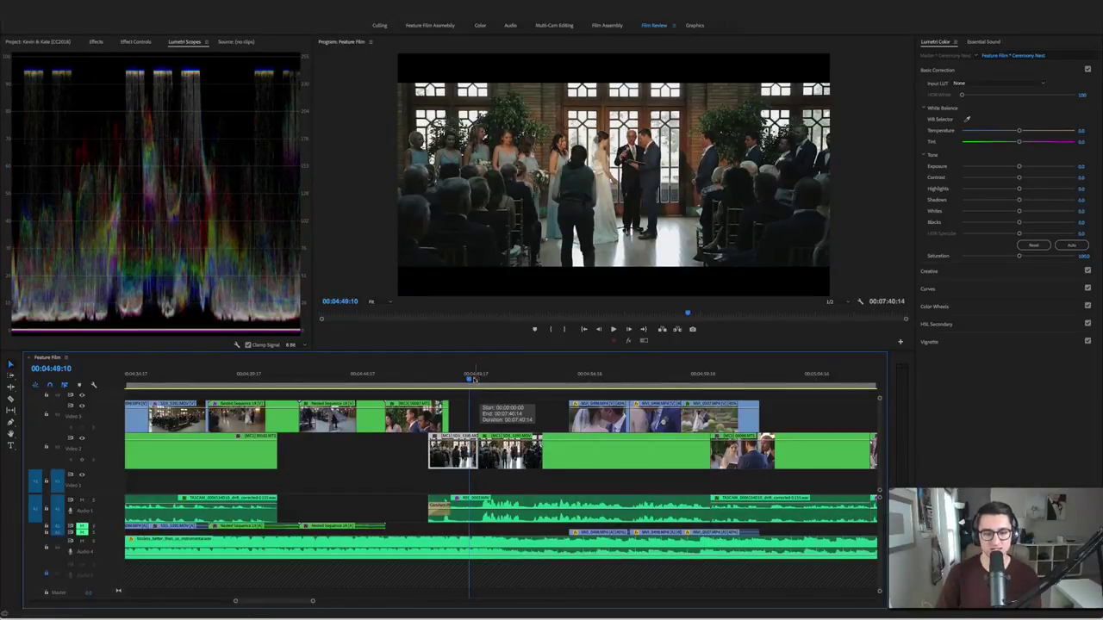
Scrub across the two wide altar shots to 00:04:52:02 and return to 00:04:49:06 to compare their color
{"action": "left_click_drag", "start_coordinate": [473, 379], "coordinate": [529, 384]}
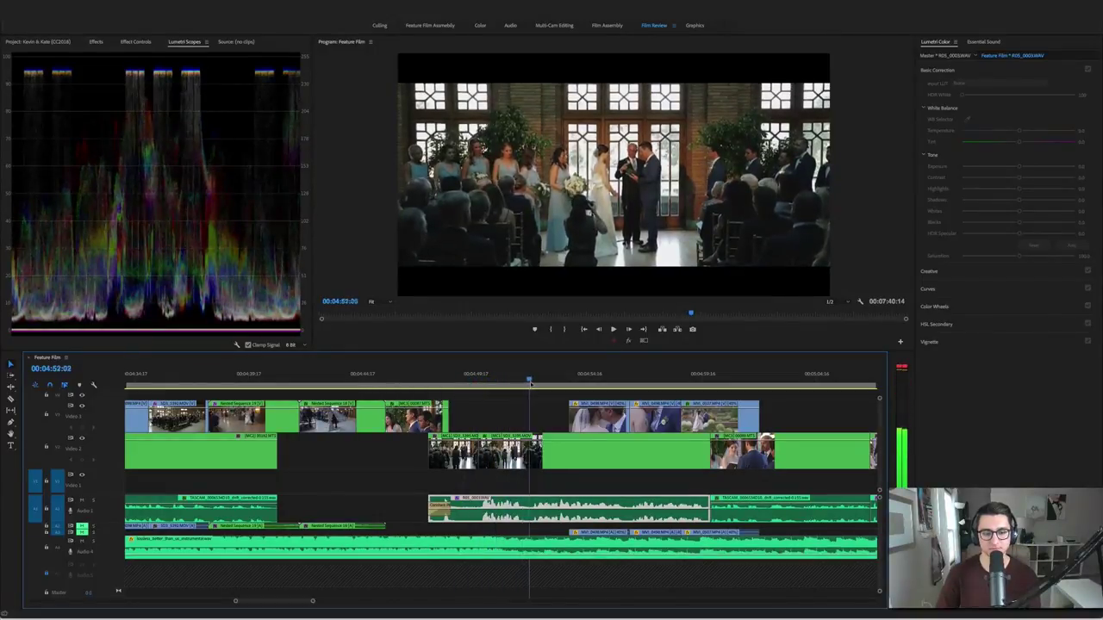
{"action": "key", "text": "space"}
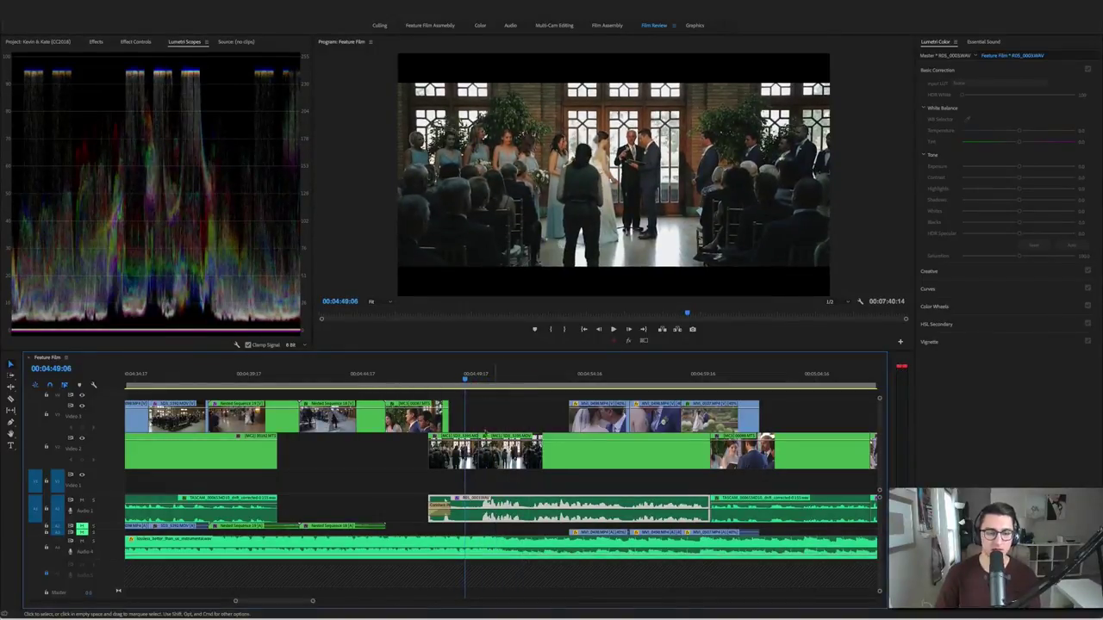
{"action": "key", "text": "space"}
{"action": "key", "text": "space"}
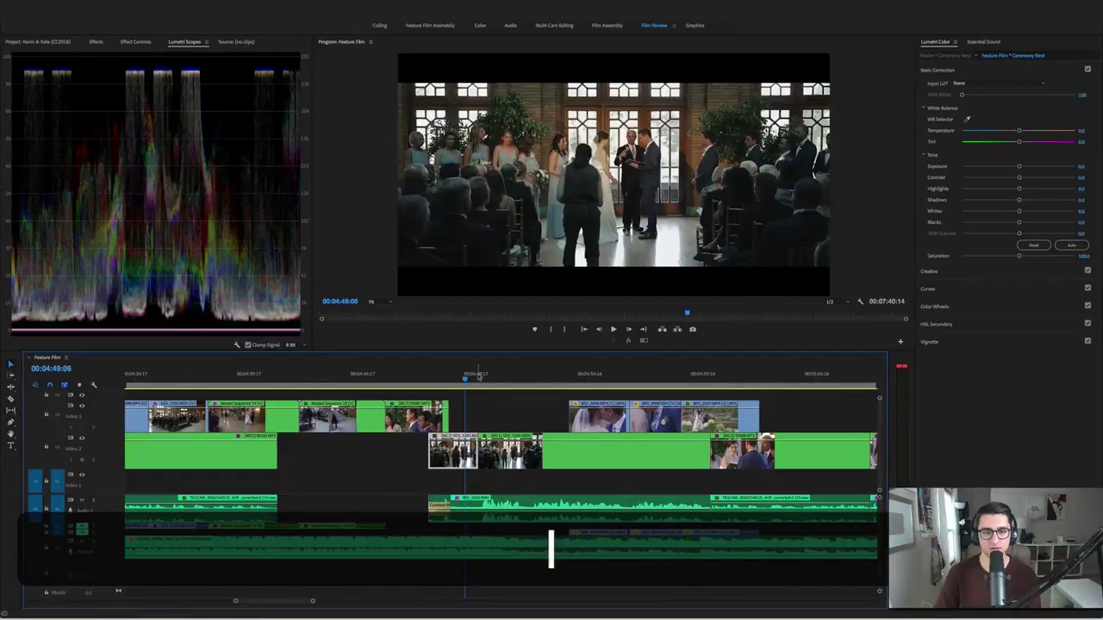
Advance to 00:04:55:01 in the close-up of the groom kissing the bride and save the project
{"action": "left_click_drag", "start_coordinate": [472, 385], "coordinate": [557, 381]}
{"action": "key", "text": "space"}
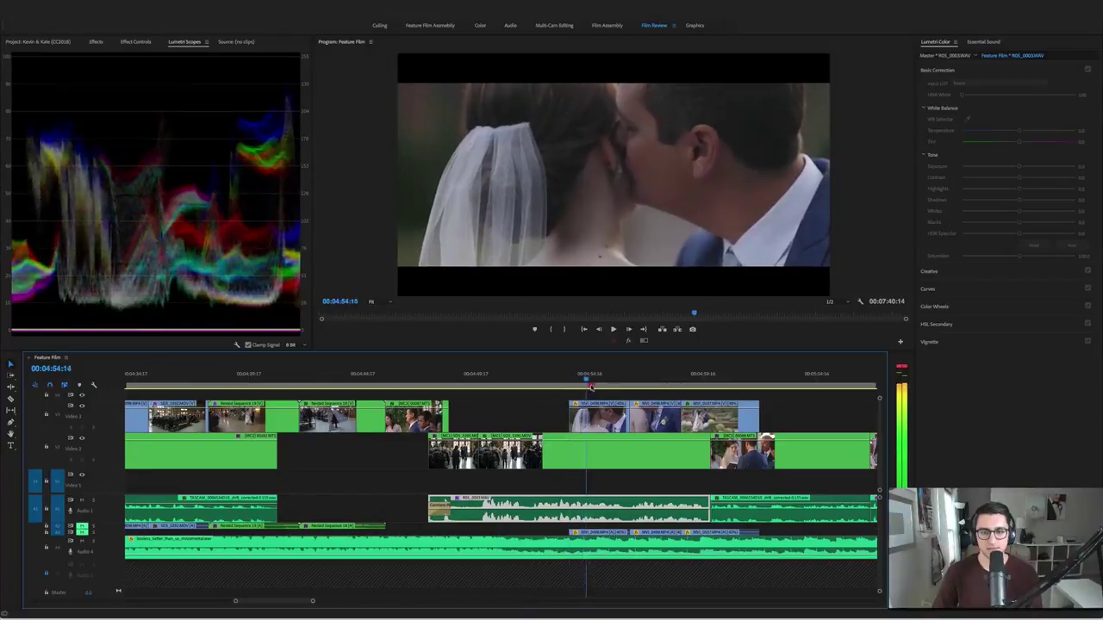
{"action": "key", "text": "super+s"}
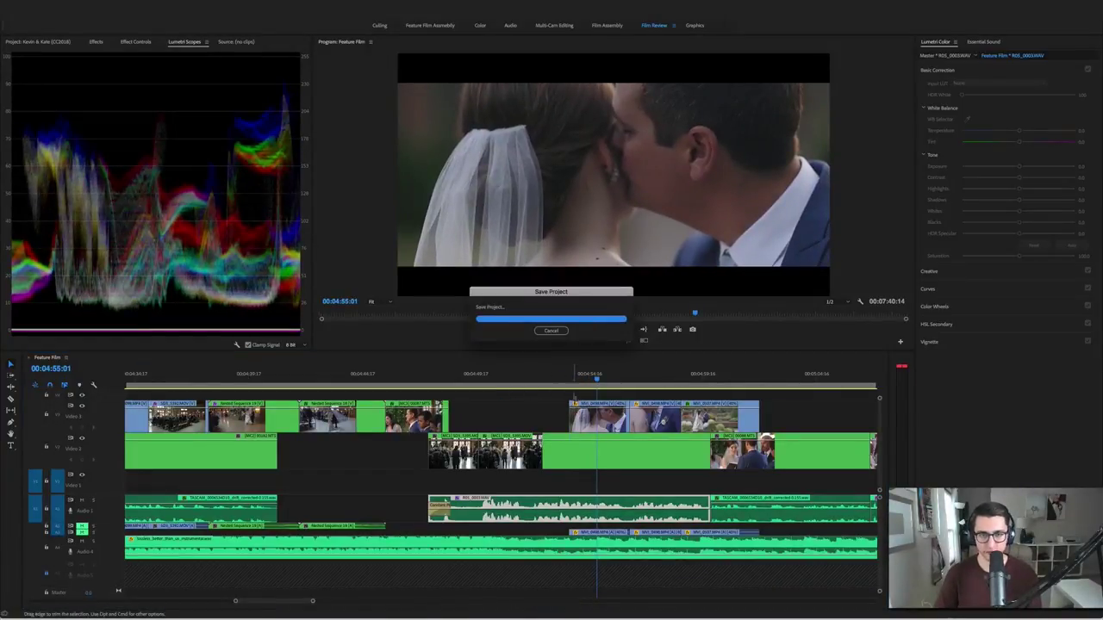
{"action": "scroll", "coordinate": [629, 380], "scroll_direction": "right", "scroll_amount": 3}
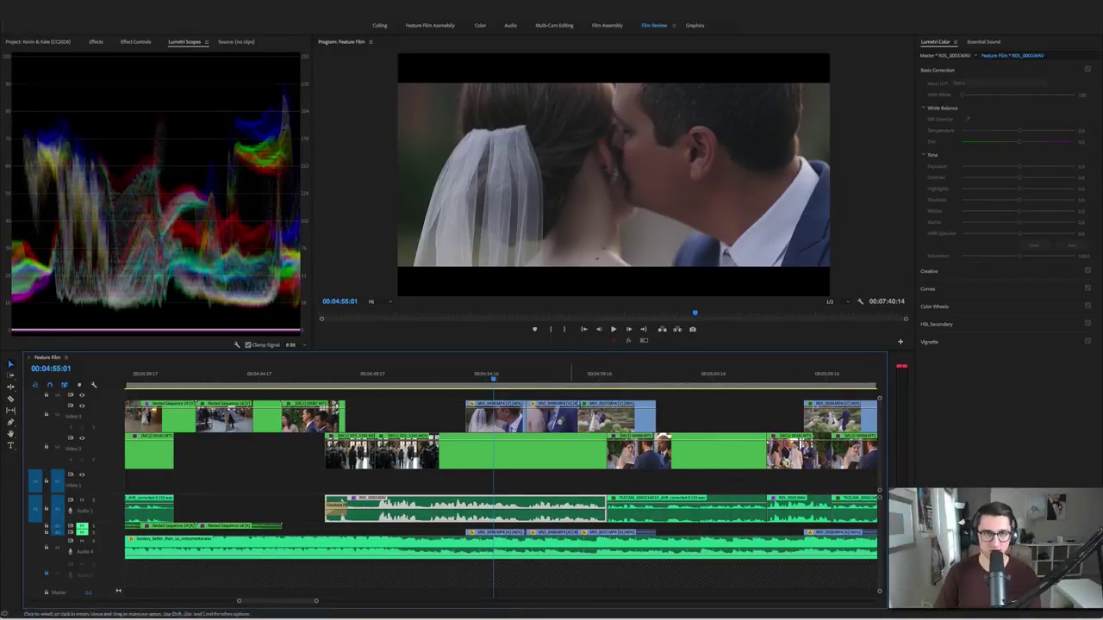
Play on to 00:04:59:17 in the garden dance shot and examine the clip's Lumetri settings
{"action": "key", "text": "space"}
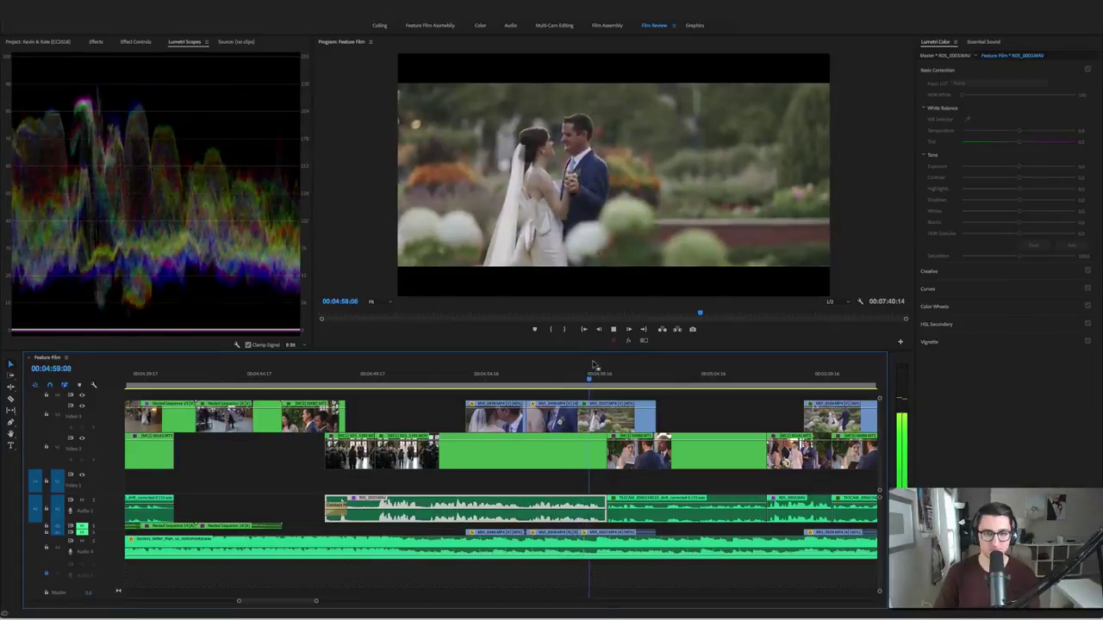
{"action": "key", "text": "space"}
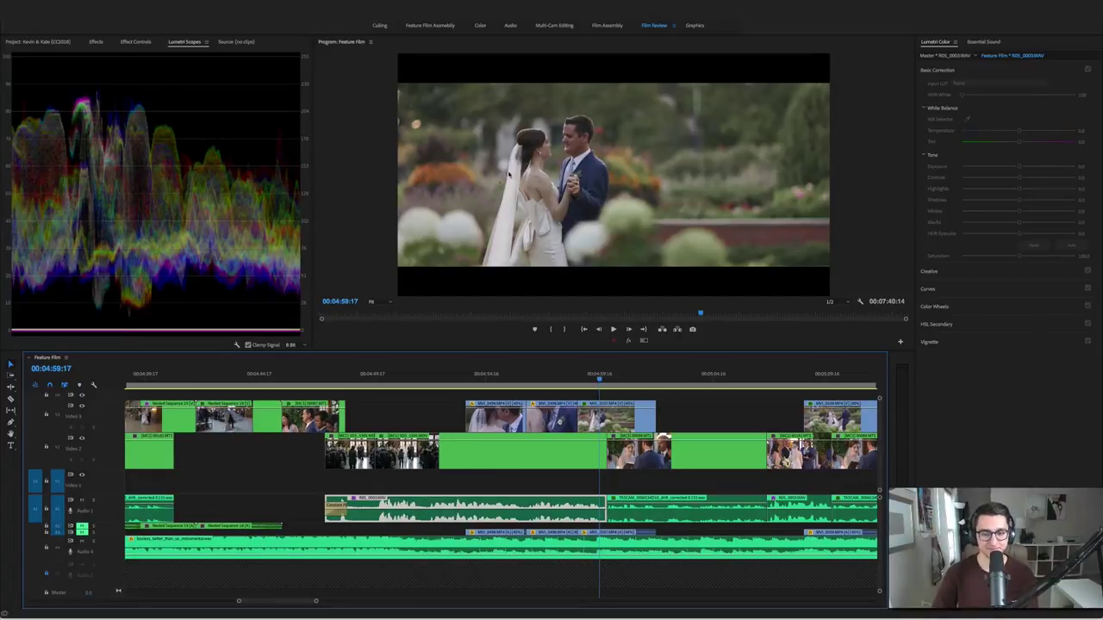
{"action": "left_click", "coordinate": [615, 407]}
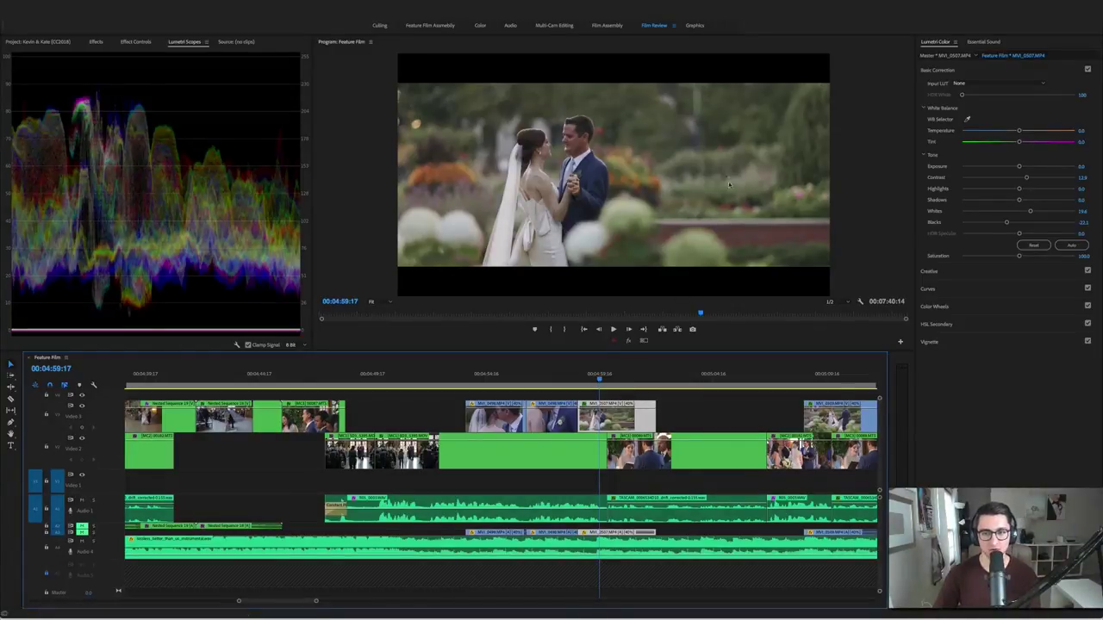
Play the garden dance shot on to 00:05:01:19 and move on to the bride's vows close-up at 00:05:02:17
{"action": "left_click", "coordinate": [613, 327]}
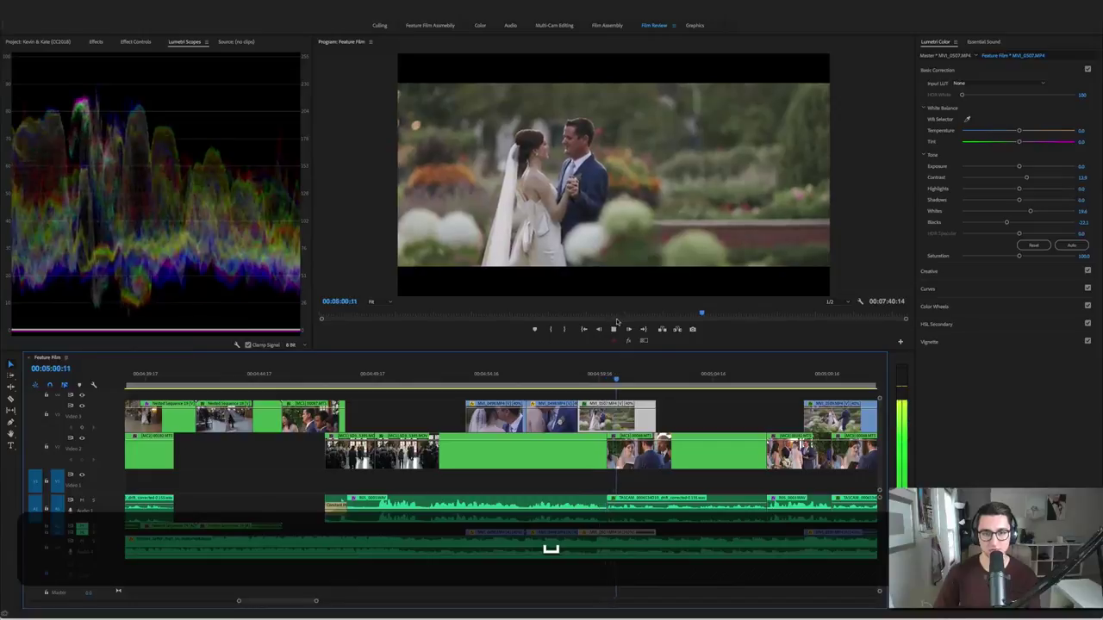
{"action": "key", "text": "space"}
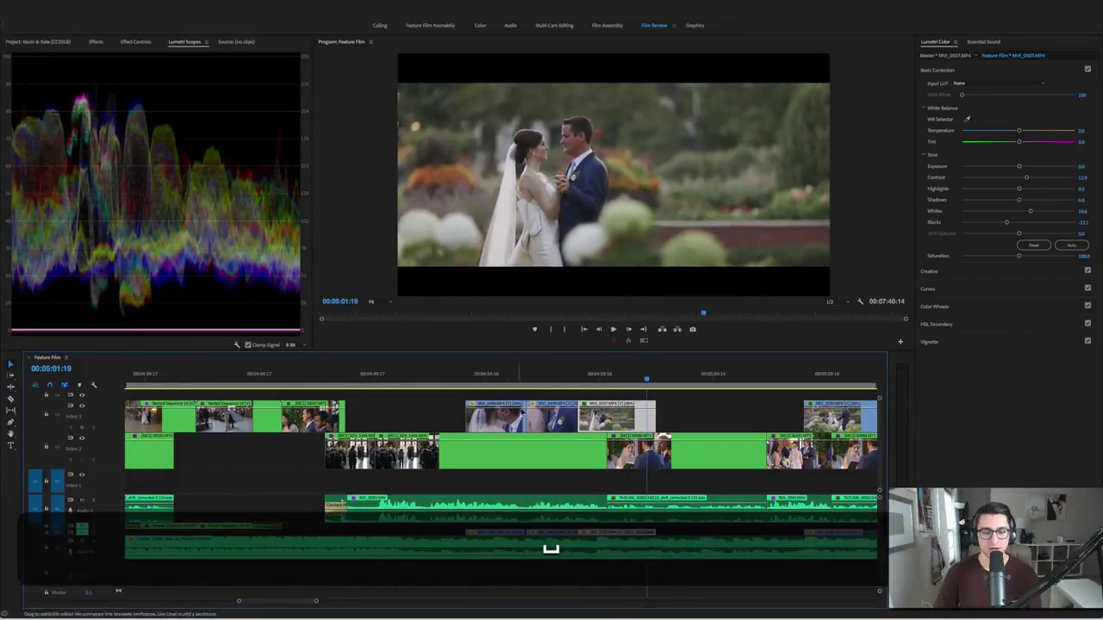
{"action": "key", "text": "Down"}
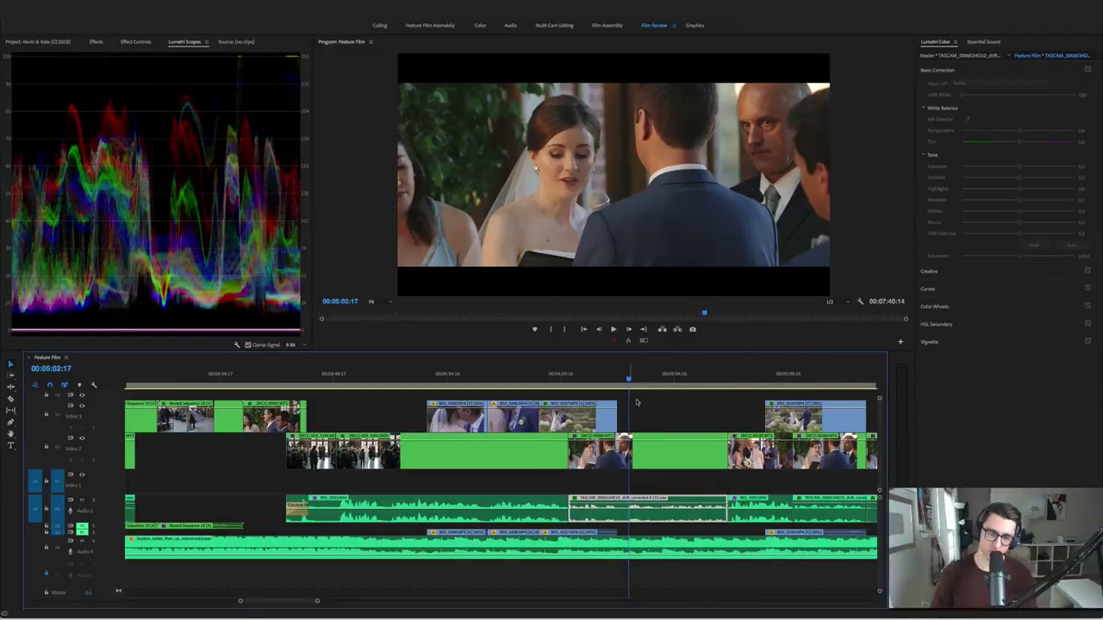
{"action": "scroll", "coordinate": [676, 408], "scroll_direction": "down", "scroll_amount": 3}
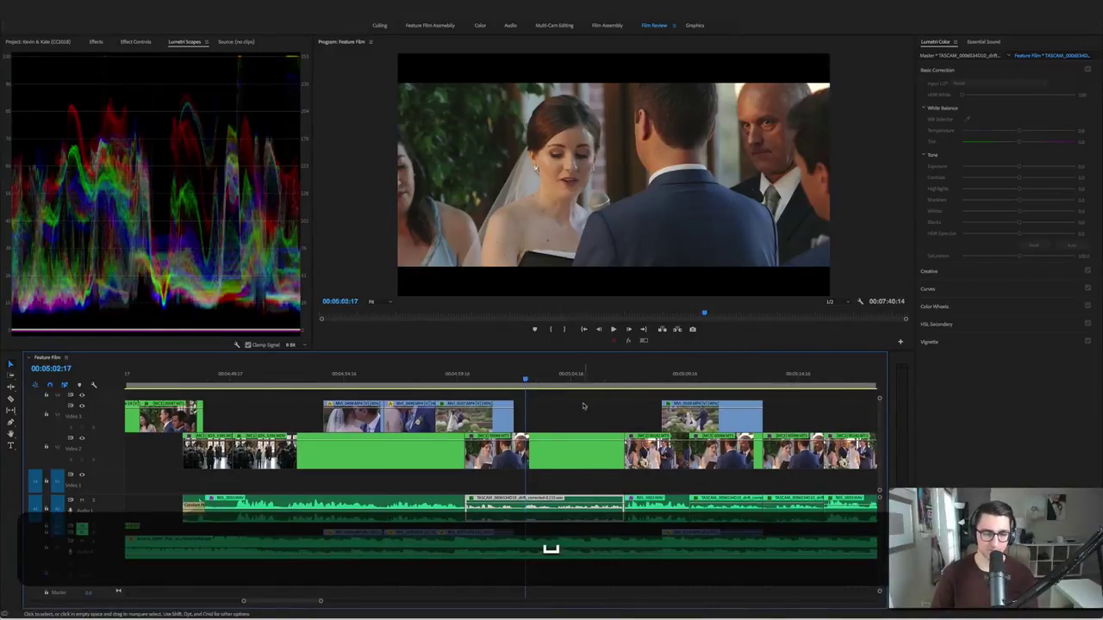
Play the bride's vows close-up into the groom's vows shot and return to the close-up at 00:05:06:01
{"action": "left_click", "coordinate": [521, 378]}
{"action": "key", "text": "space"}
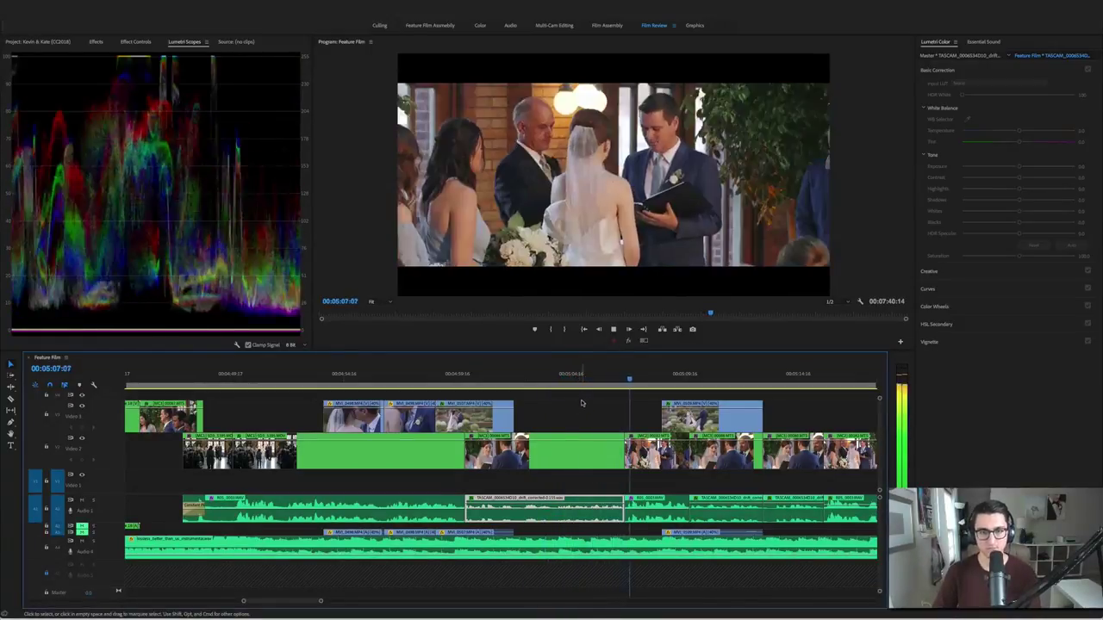
{"action": "key", "text": "space"}
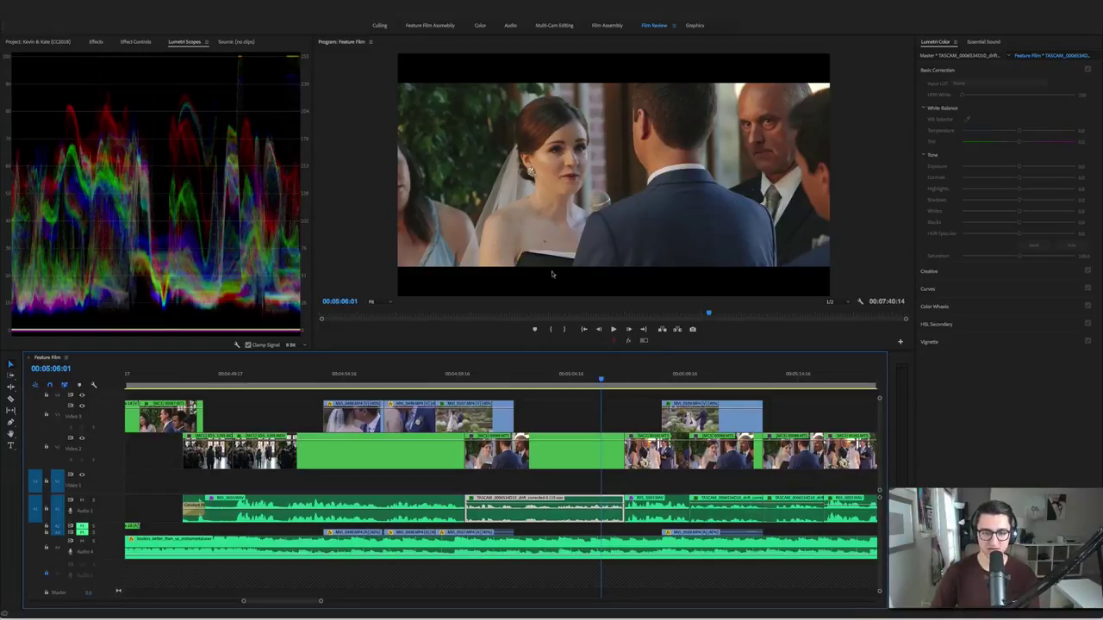
Compare the garden dance shot at 00:04:58:18 with the bride's vows close-up at 00:05:04:18
{"action": "left_click", "coordinate": [439, 506]}
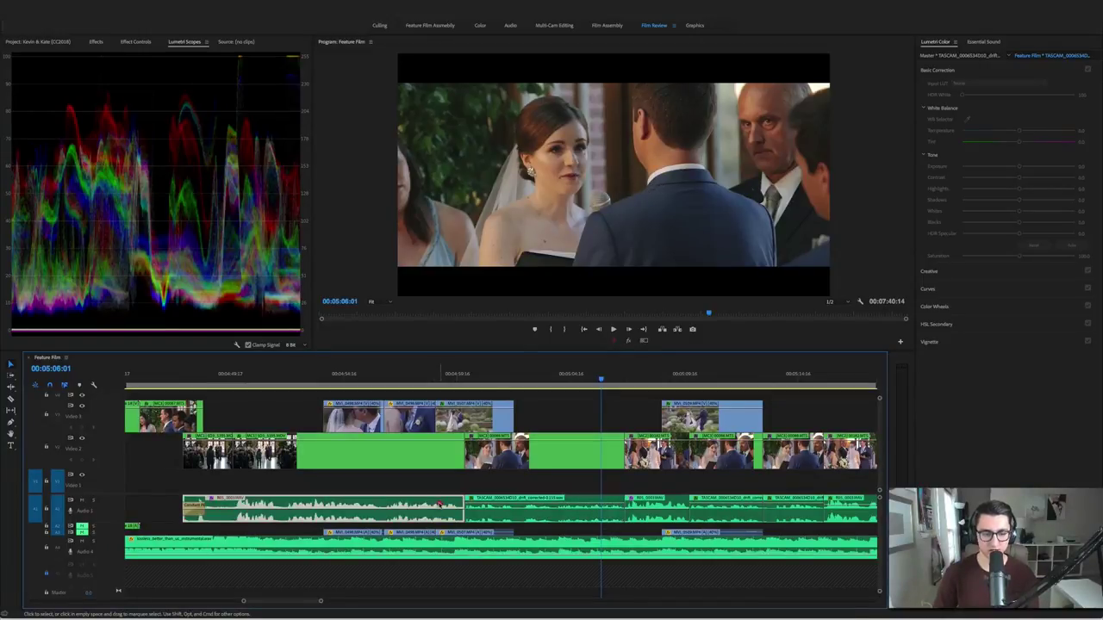
{"action": "left_click", "coordinate": [437, 381]}
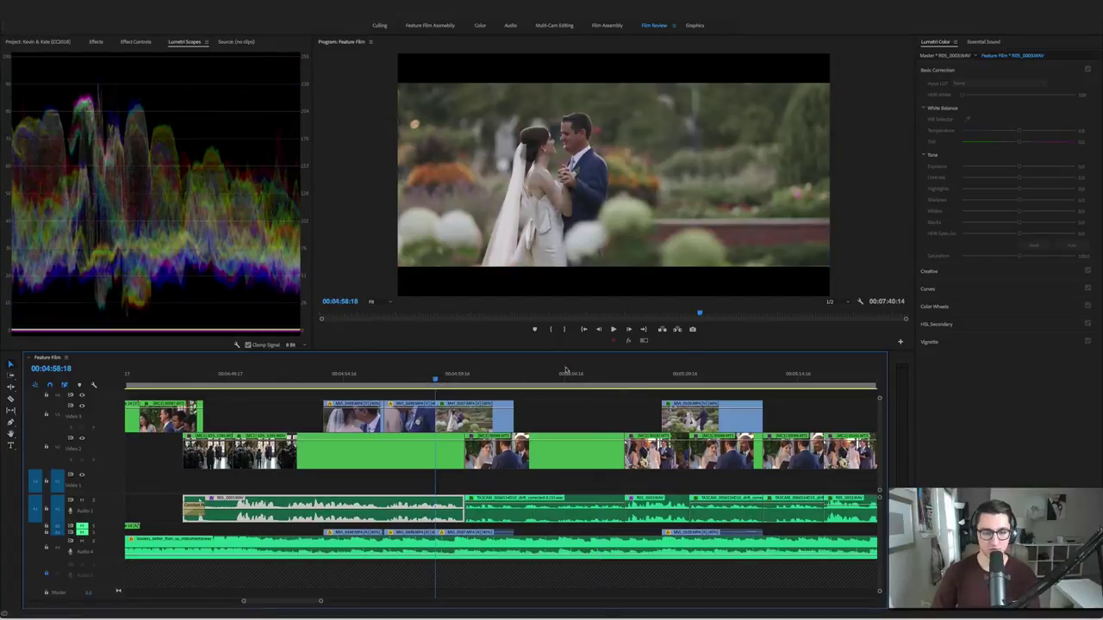
{"action": "left_click", "coordinate": [574, 378]}
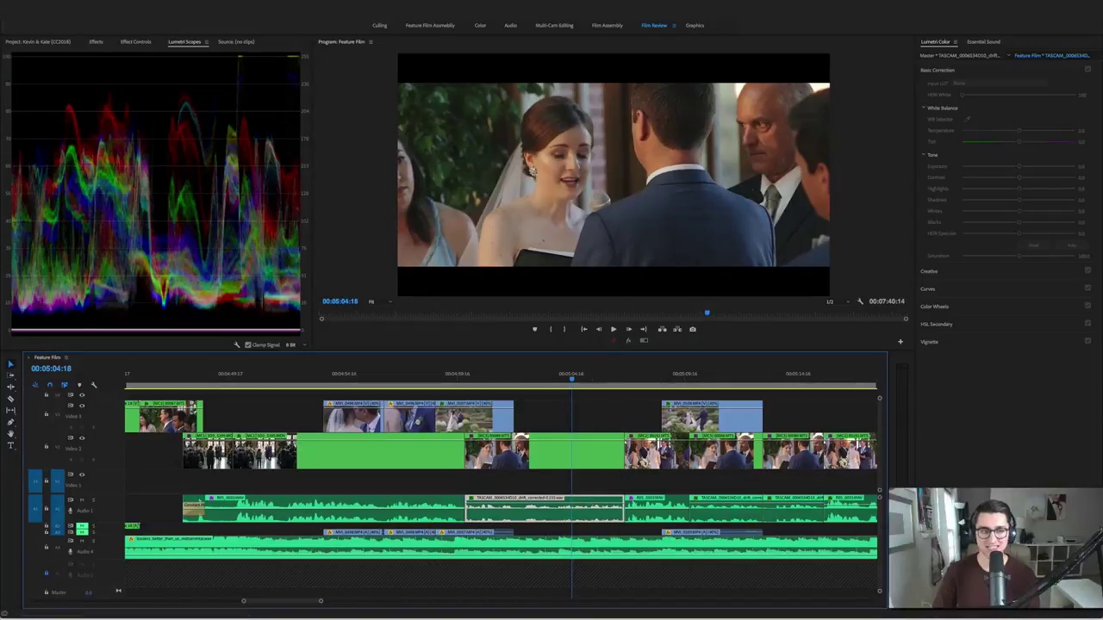
Examine the Multiband Compressor settings of the selected vows audio clip in its effect editor and close the editor
{"action": "left_click", "coordinate": [134, 43]}
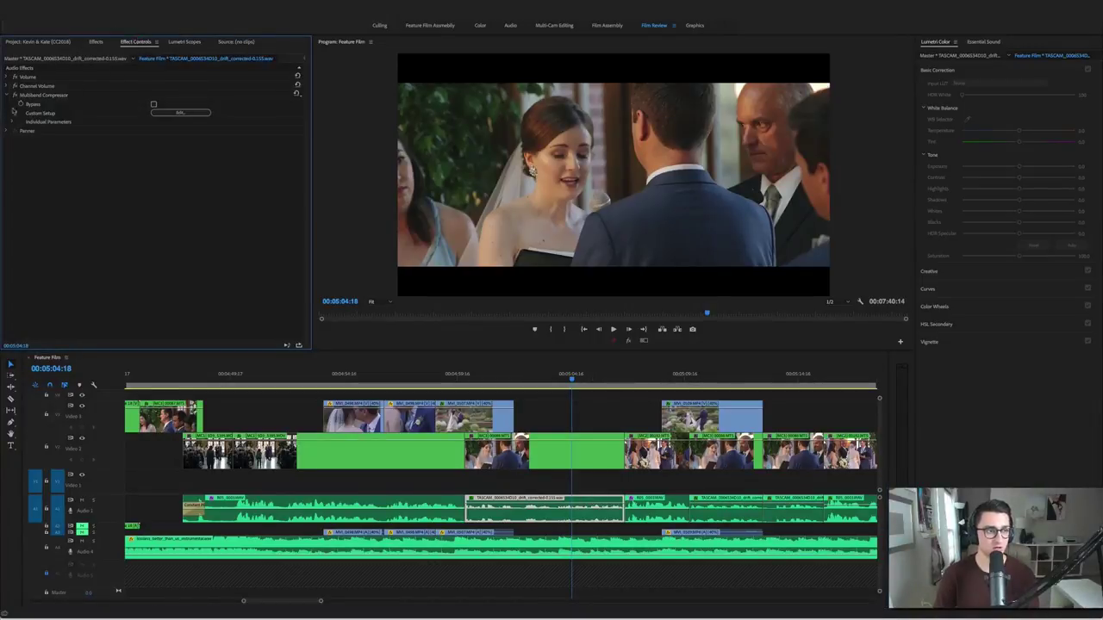
{"action": "left_click", "coordinate": [43, 95]}
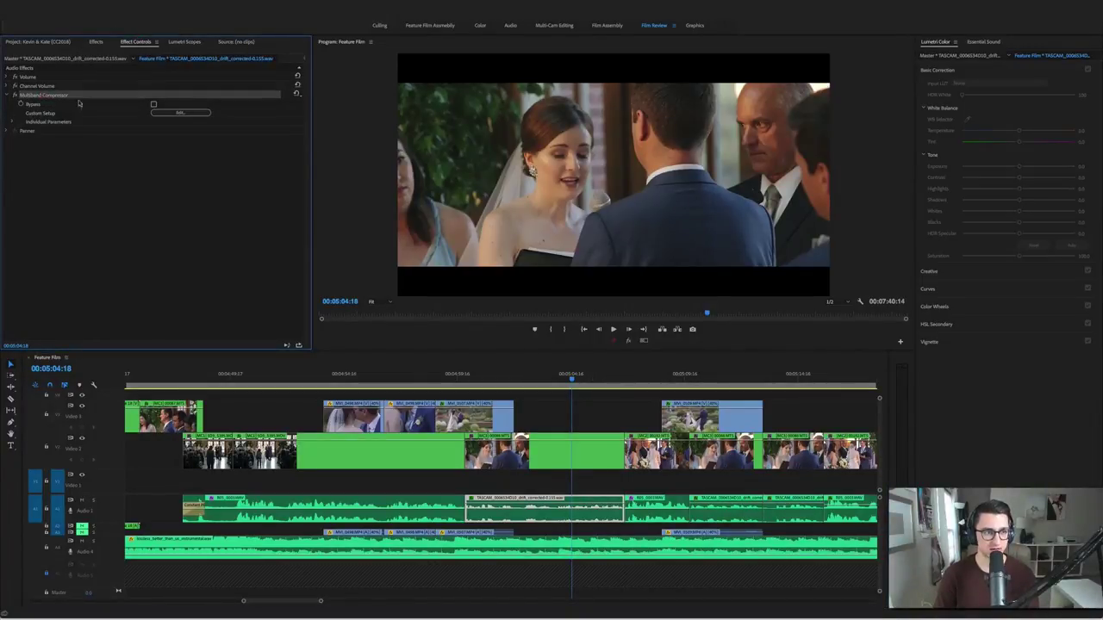
{"action": "left_click", "coordinate": [162, 112]}
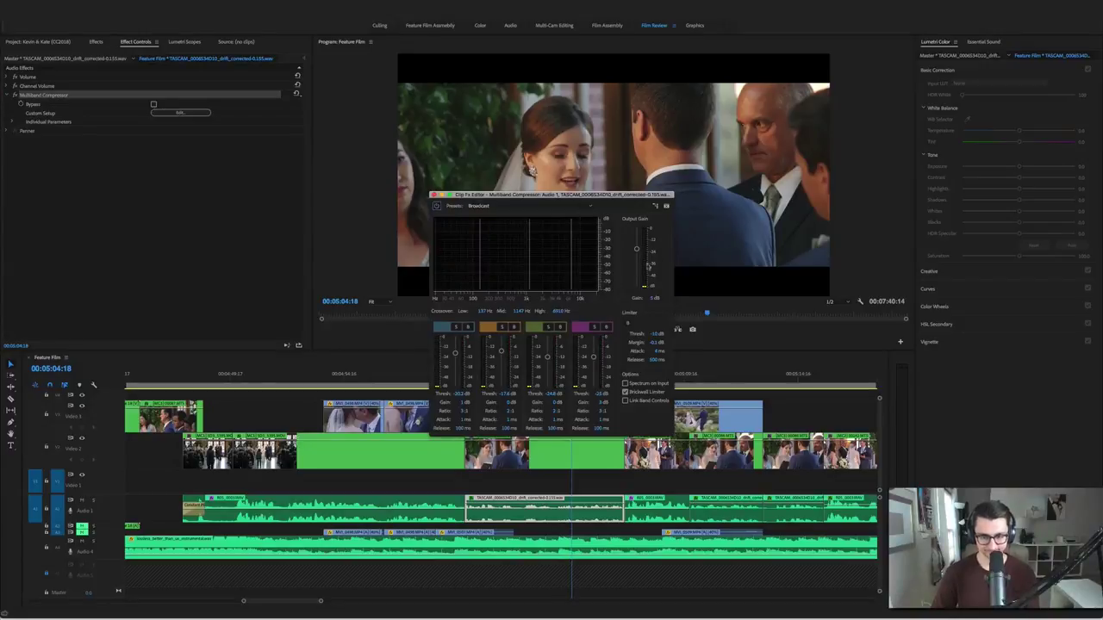
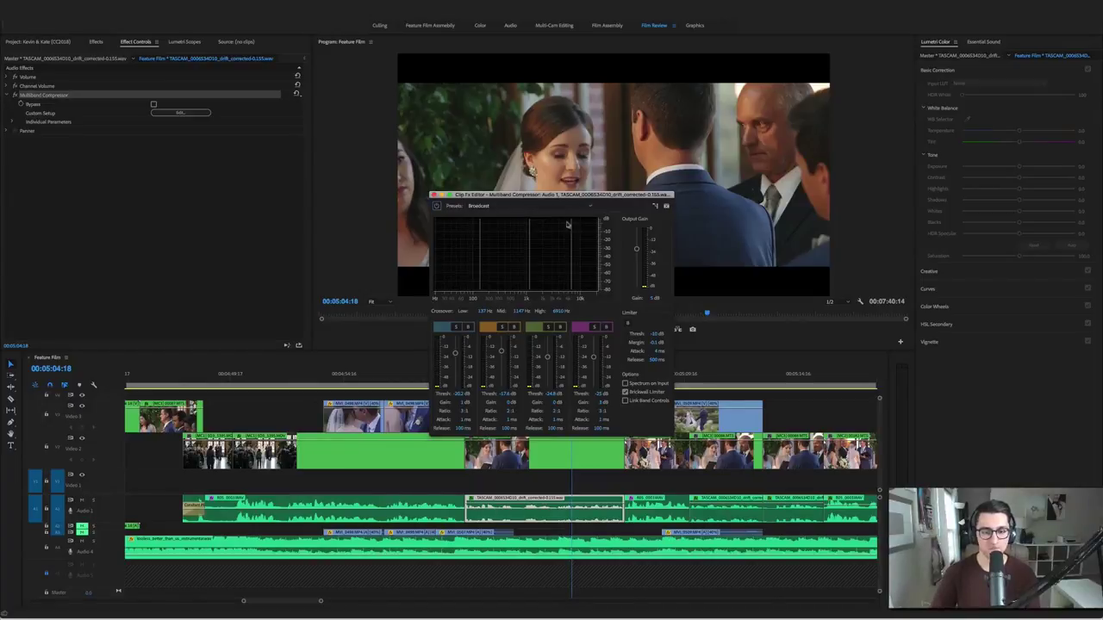
{"action": "left_click", "coordinate": [433, 196]}
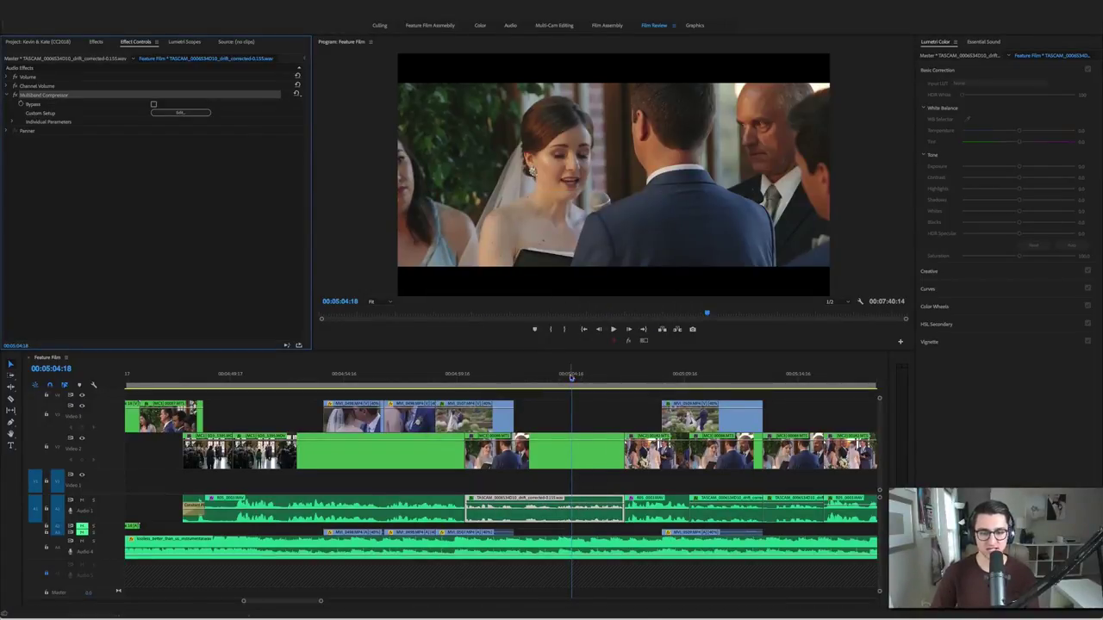
Play from the bride's vows close-up at 00:05:05:19 into the garden walking shot, stopping at 00:05:12:01
{"action": "left_click", "coordinate": [595, 387]}
{"action": "key", "text": "space"}
{"action": "key", "text": "space"}
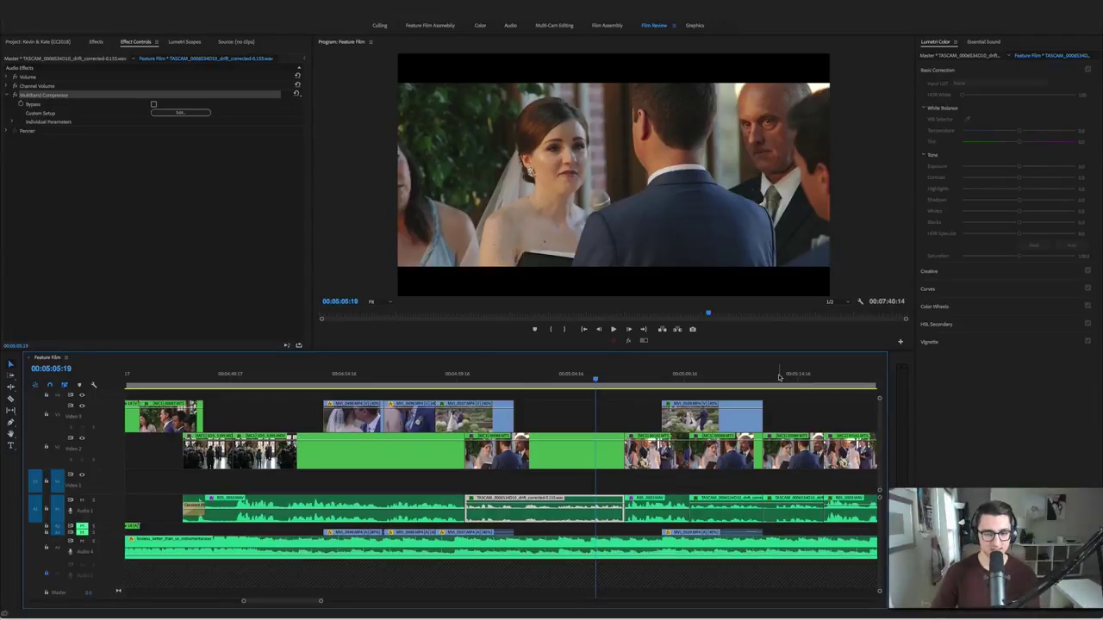
{"action": "key", "text": "space"}
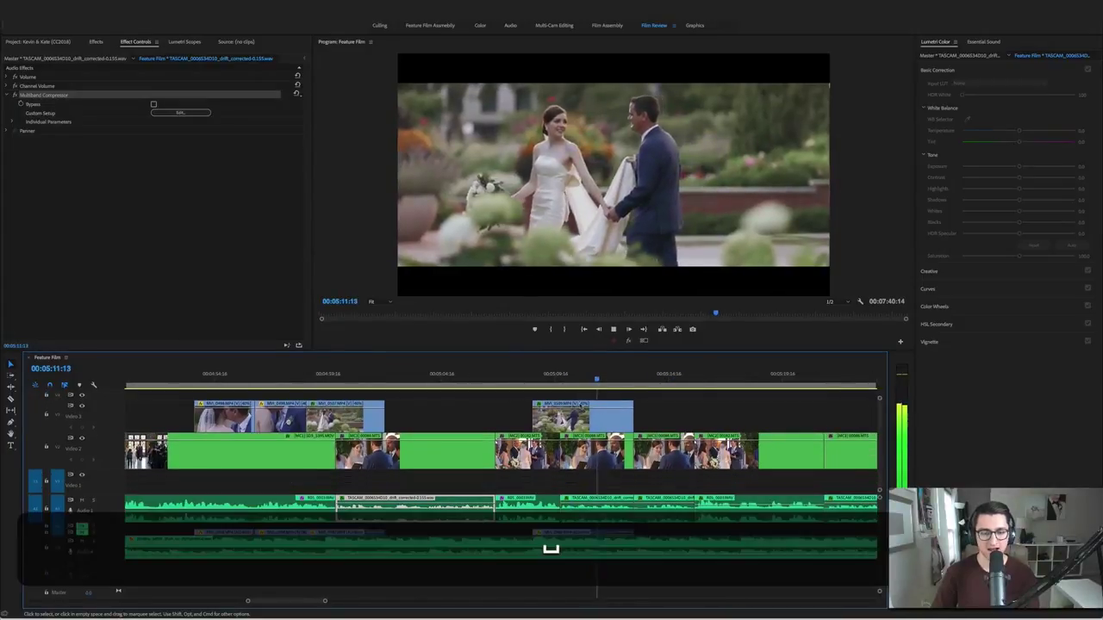
{"action": "key", "text": "space"}
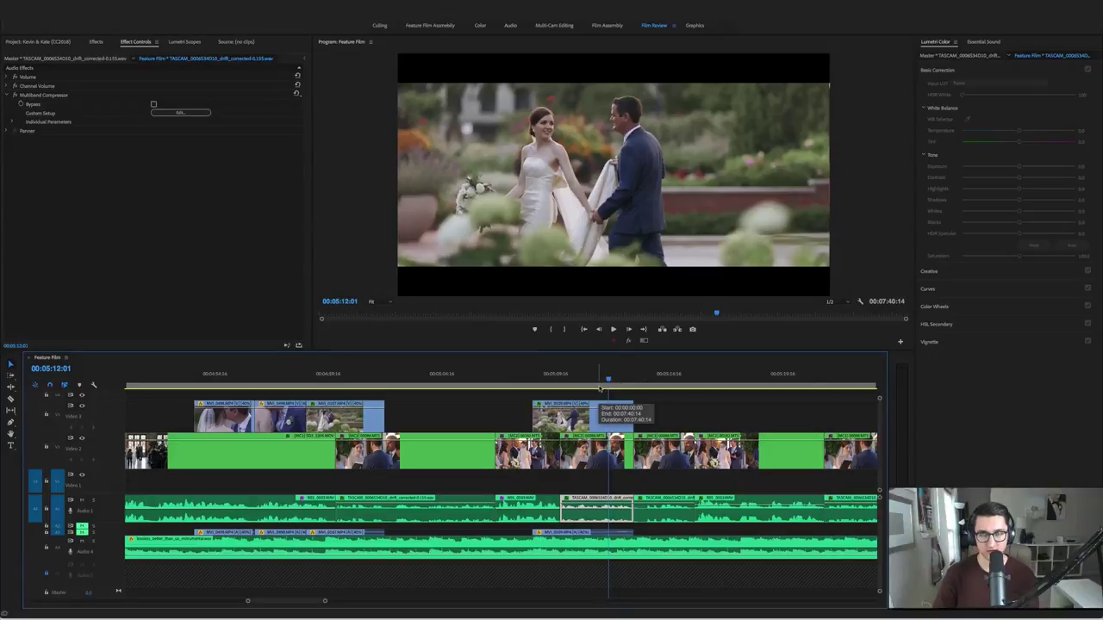
Return to the start of the garden walking shot at 00:05:08:17 and save the project
{"action": "left_click", "coordinate": [534, 380]}
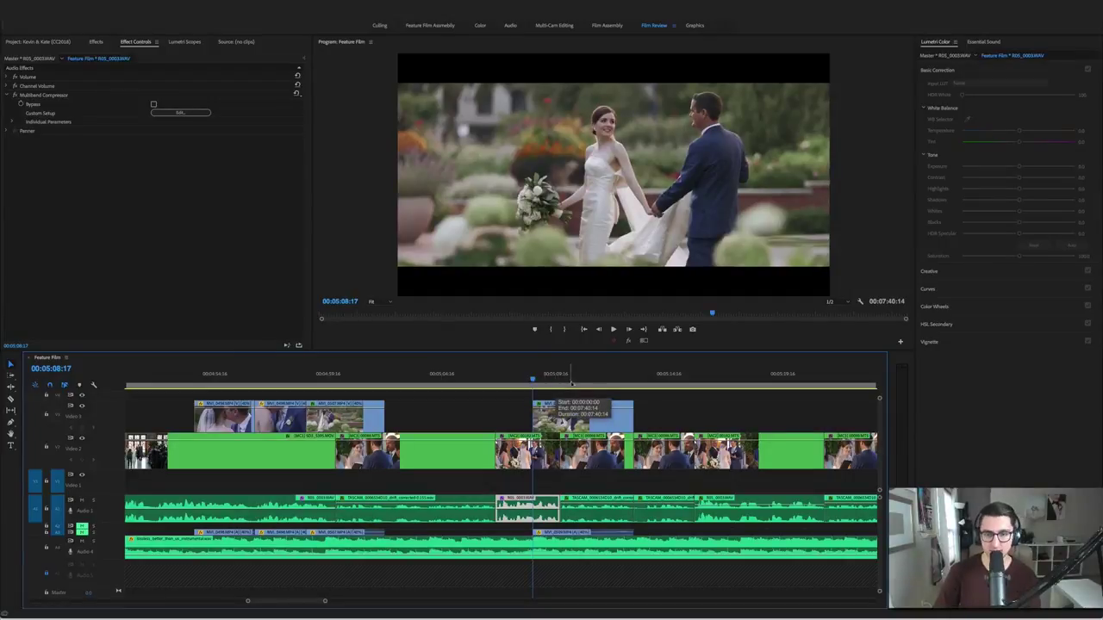
{"action": "key", "text": "super+s"}
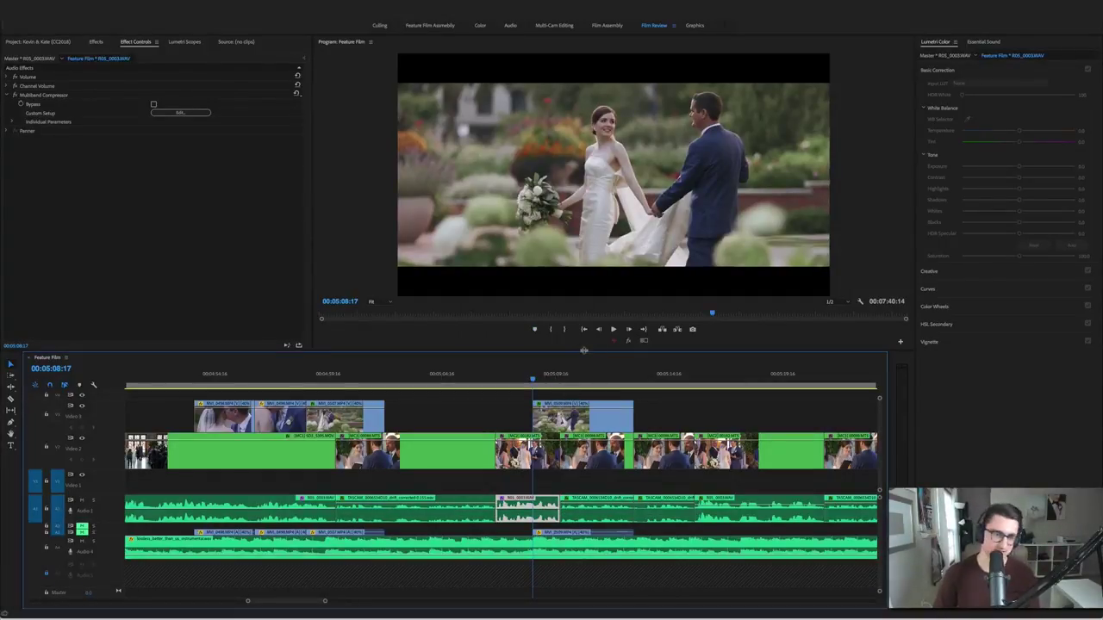
Play from the garden walking shot through the vows to the wide ceremony shot, pausing at 00:05:18:07 and 00:05:27:10
{"action": "key", "text": "space"}
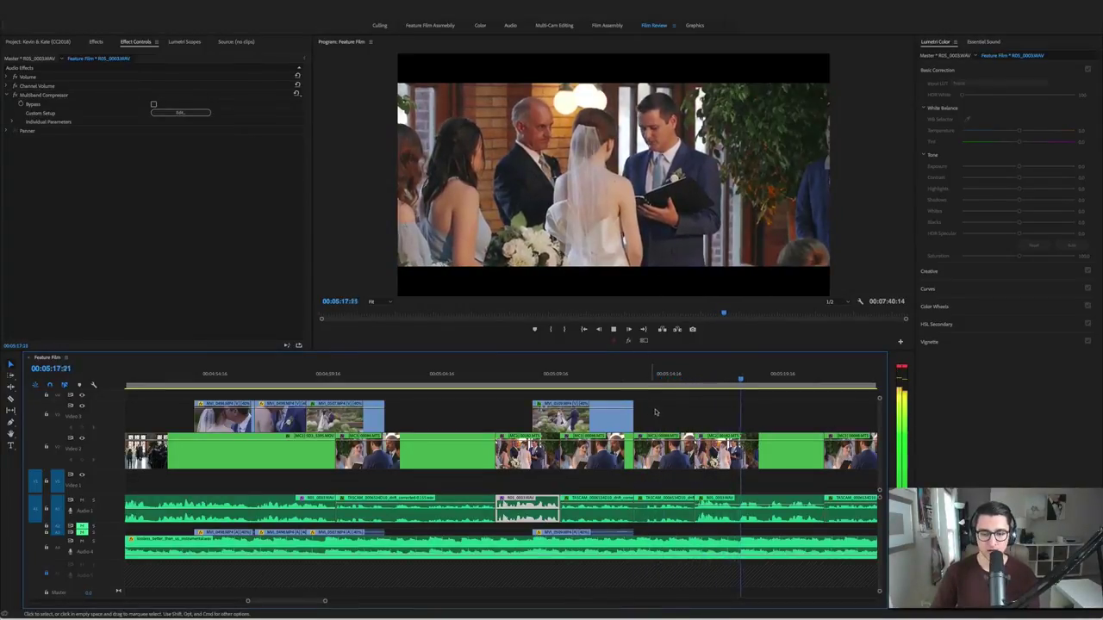
{"action": "key", "text": "space"}
{"action": "scroll", "coordinate": [661, 404], "scroll_direction": "down", "scroll_amount": 2}
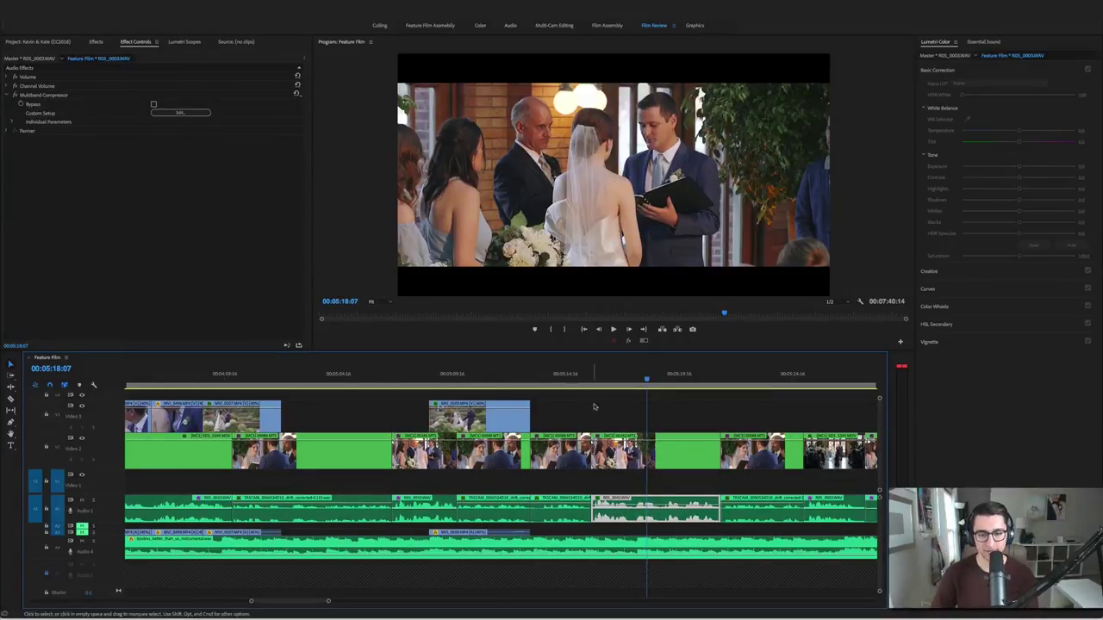
{"action": "scroll", "coordinate": [595, 405], "scroll_direction": "down", "scroll_amount": 3}
{"action": "scroll", "coordinate": [595, 408], "scroll_direction": "down", "scroll_amount": 3}
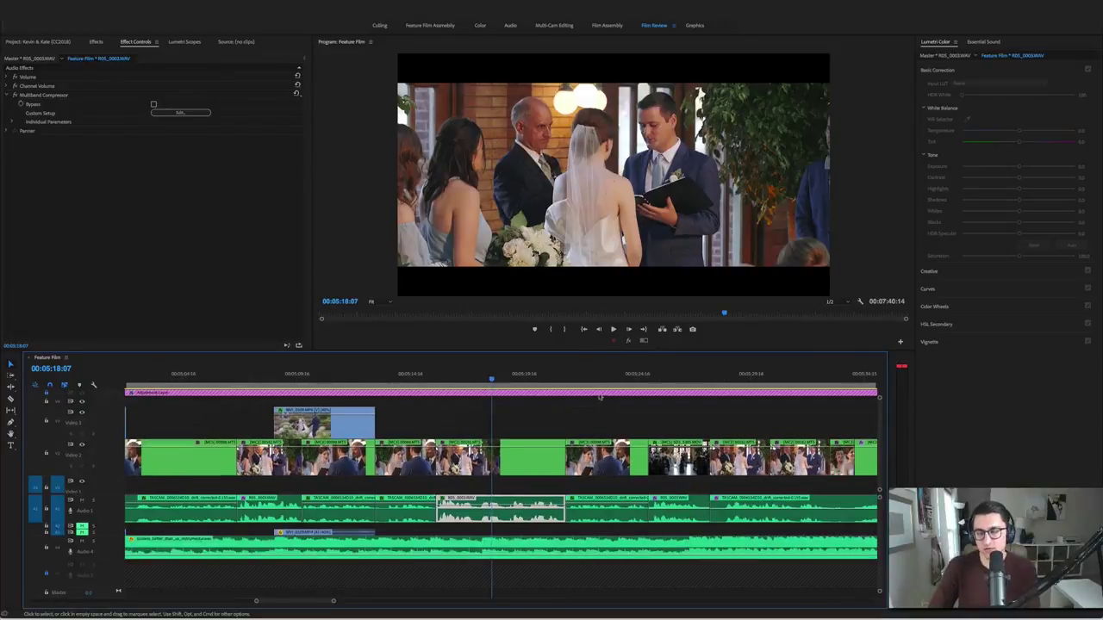
{"action": "key", "text": "space"}
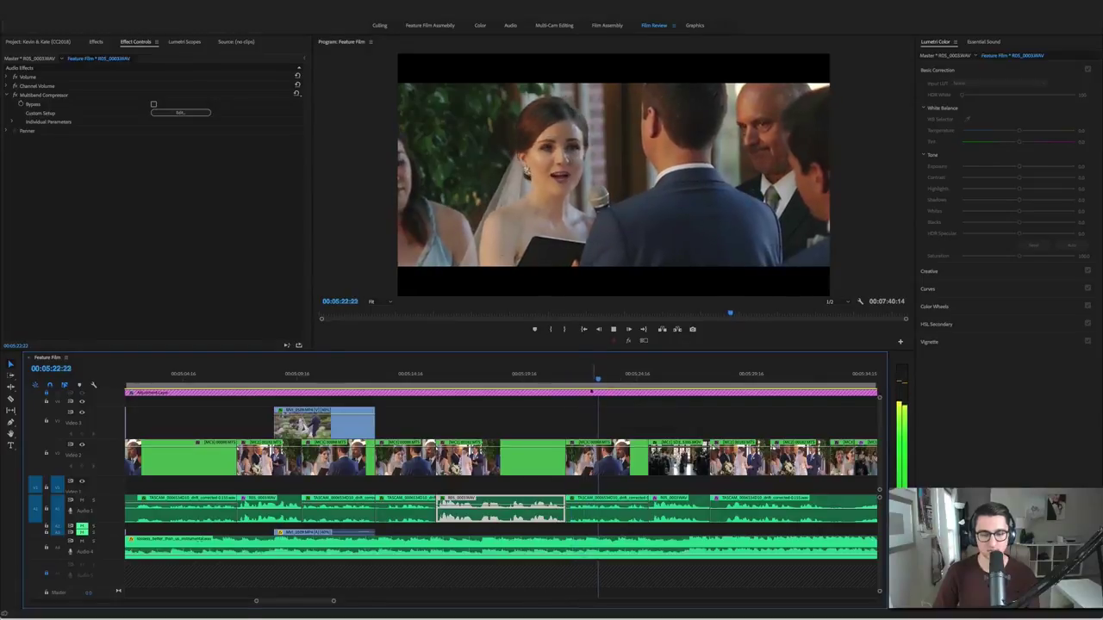
{"action": "scroll", "coordinate": [579, 412], "scroll_direction": "down", "scroll_amount": 4}
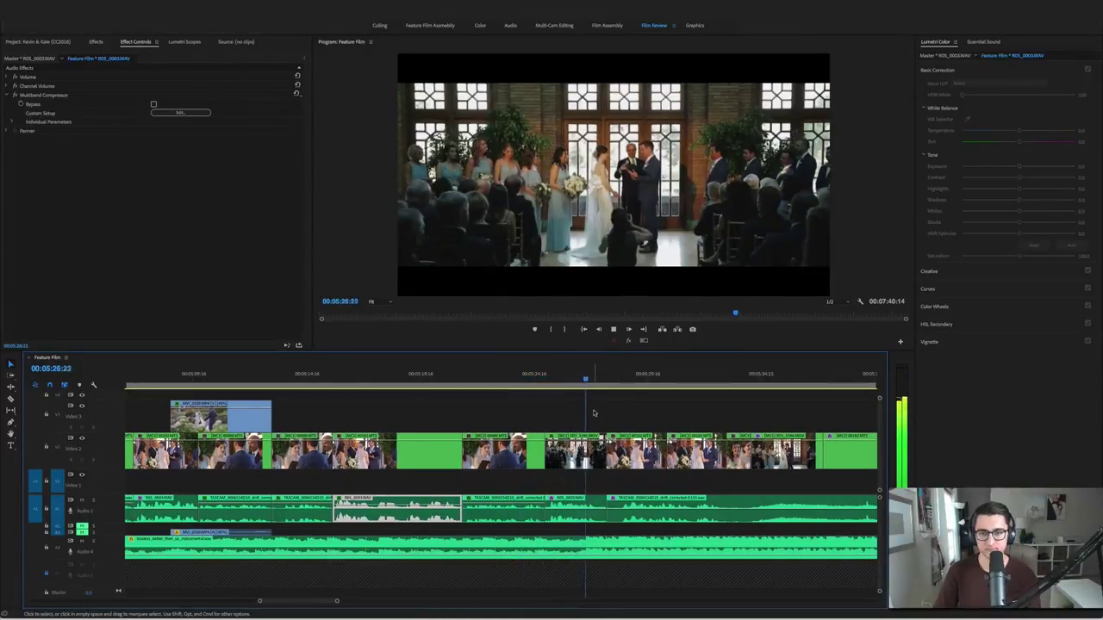
{"action": "key", "text": "space"}
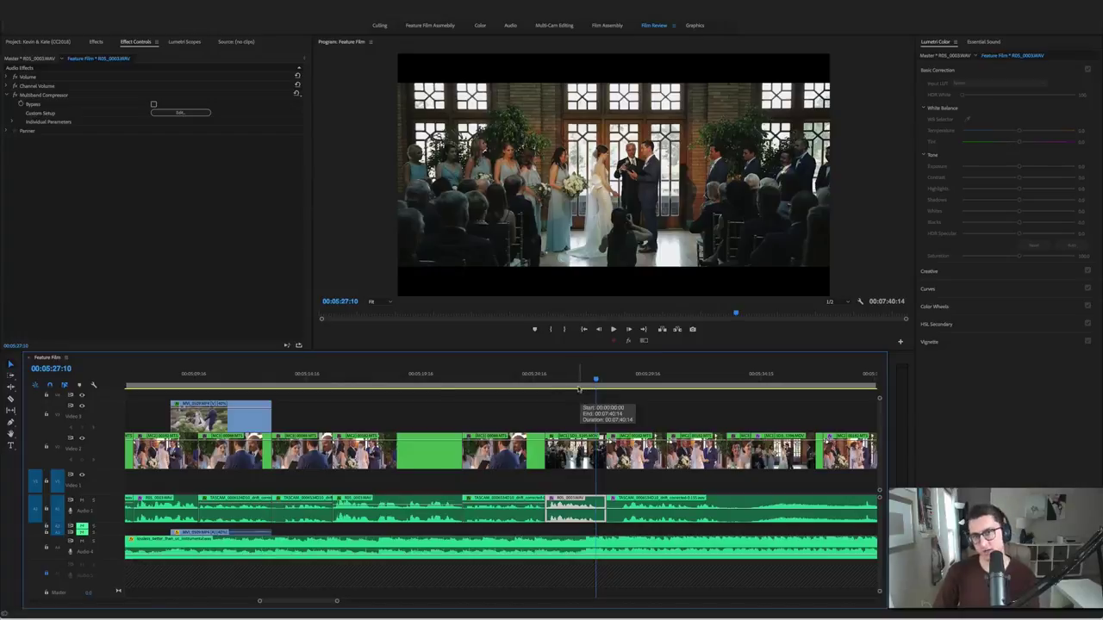
Play on to the bride's smiling close-up and compare it with the preceding groom's shot, at 00:05:32:13 and 00:05:33:04
{"action": "key", "text": "space"}
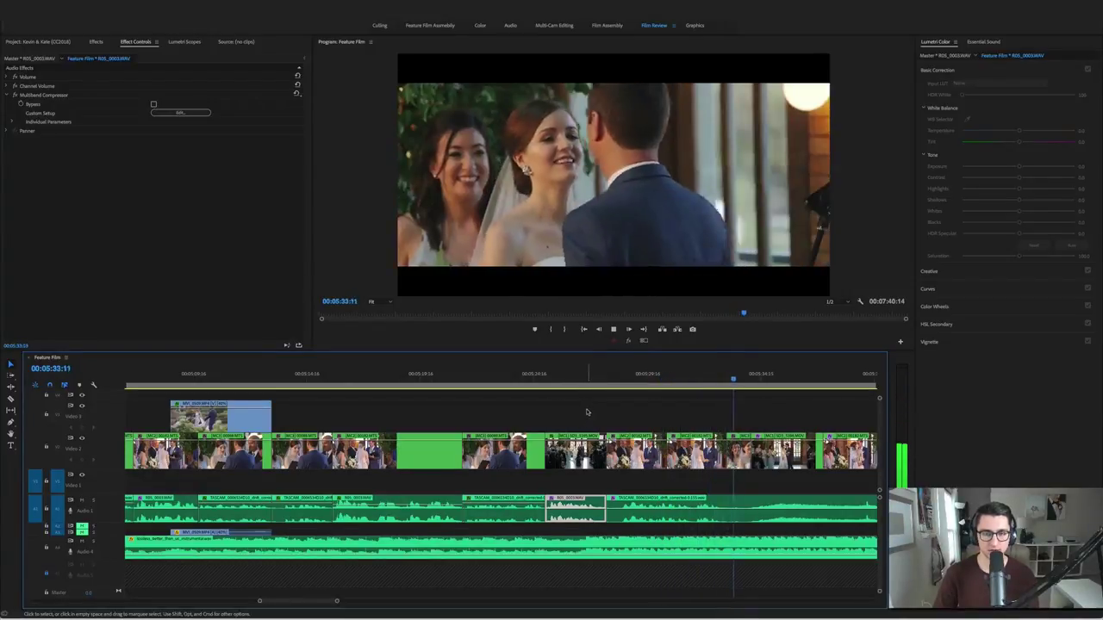
{"action": "left_click", "coordinate": [713, 380]}
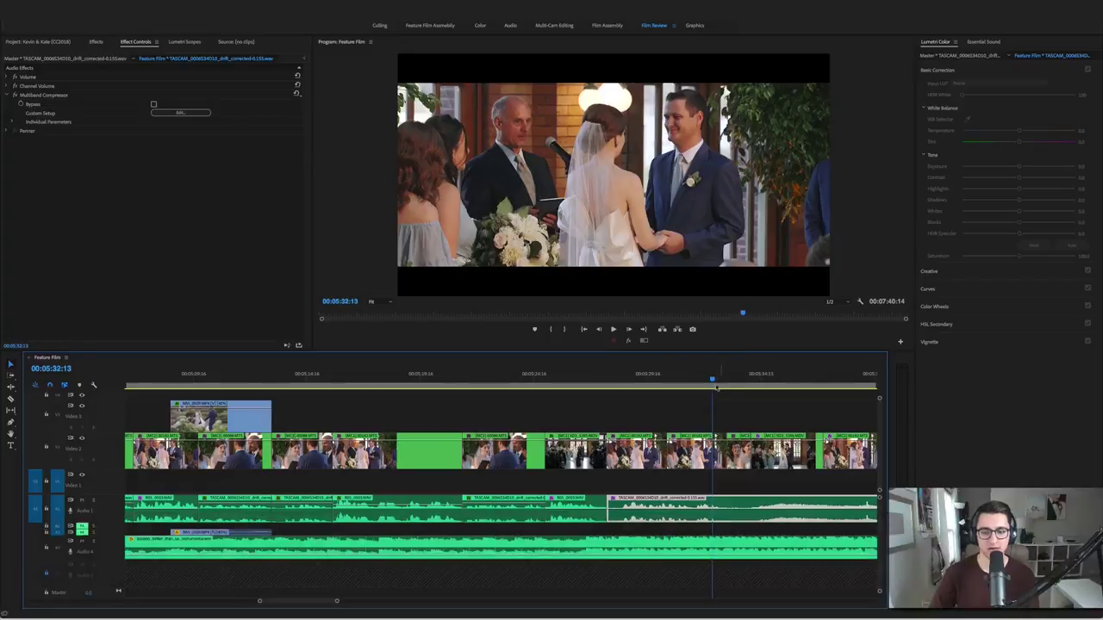
{"action": "left_click_drag", "start_coordinate": [716, 389], "coordinate": [727, 388]}
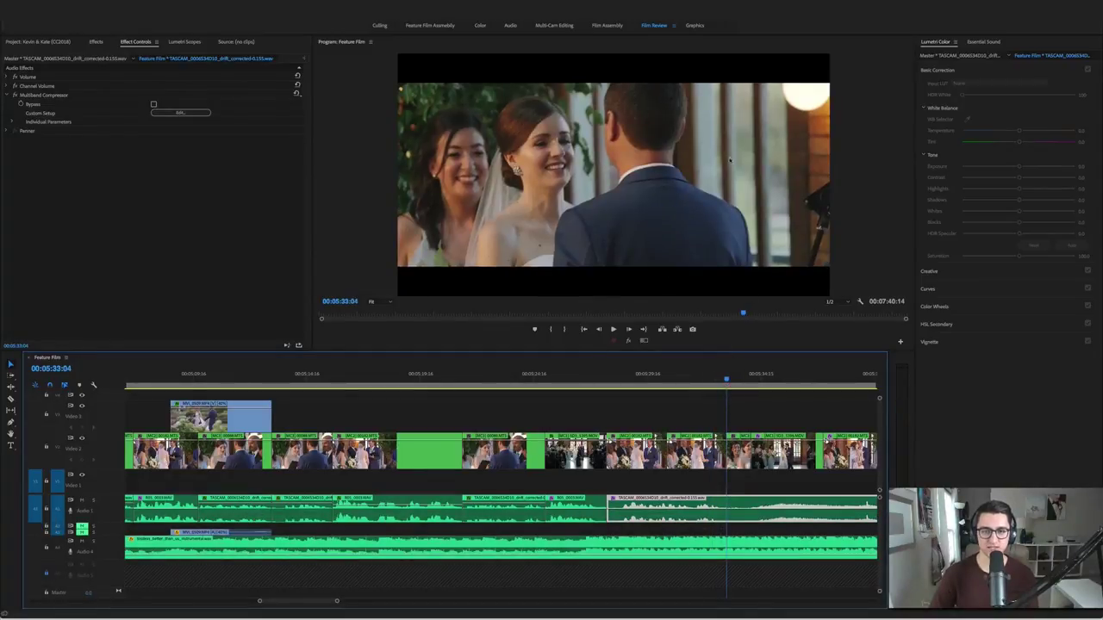
Play on to the ceremony kiss at 00:05:35:16 and compare it with the groom's shot at 00:05:29:01
{"action": "key", "text": "space"}
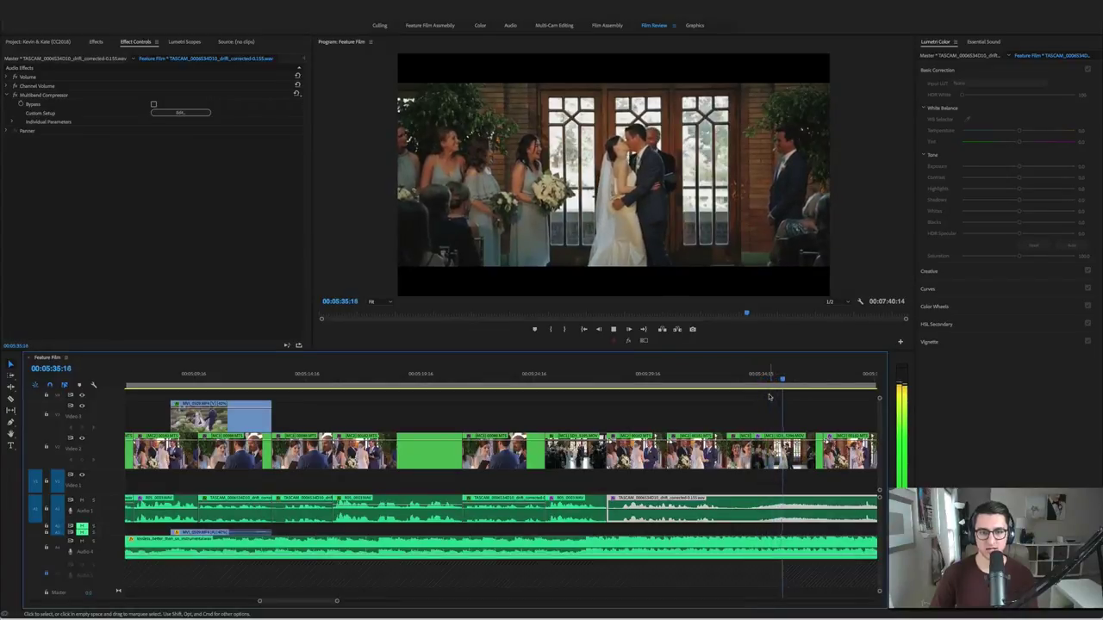
{"action": "key", "text": "space"}
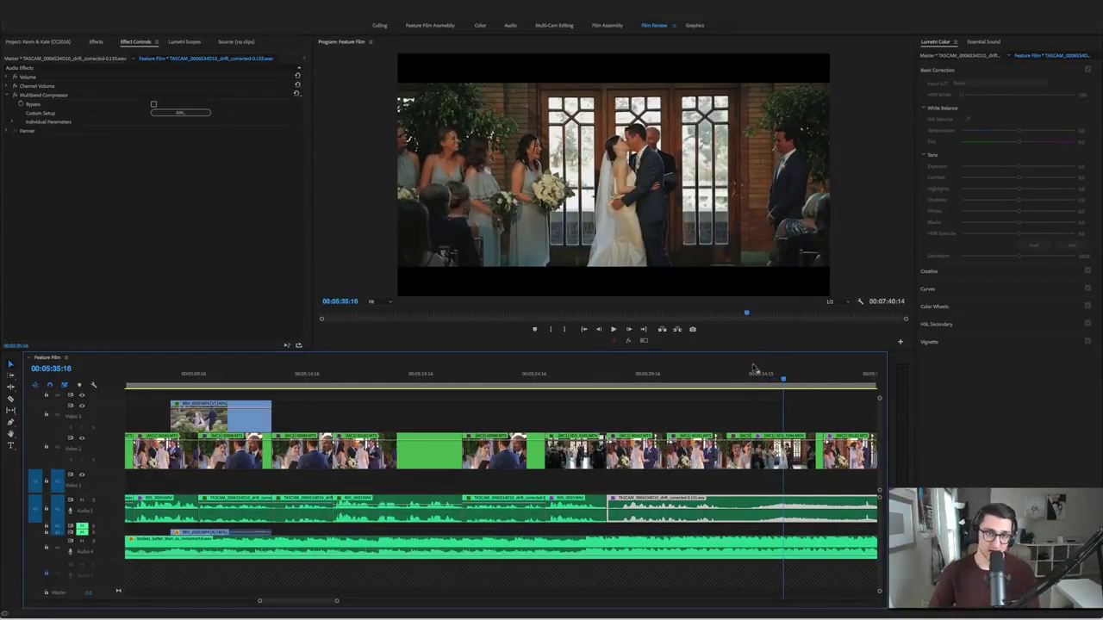
{"action": "left_click", "coordinate": [634, 374]}
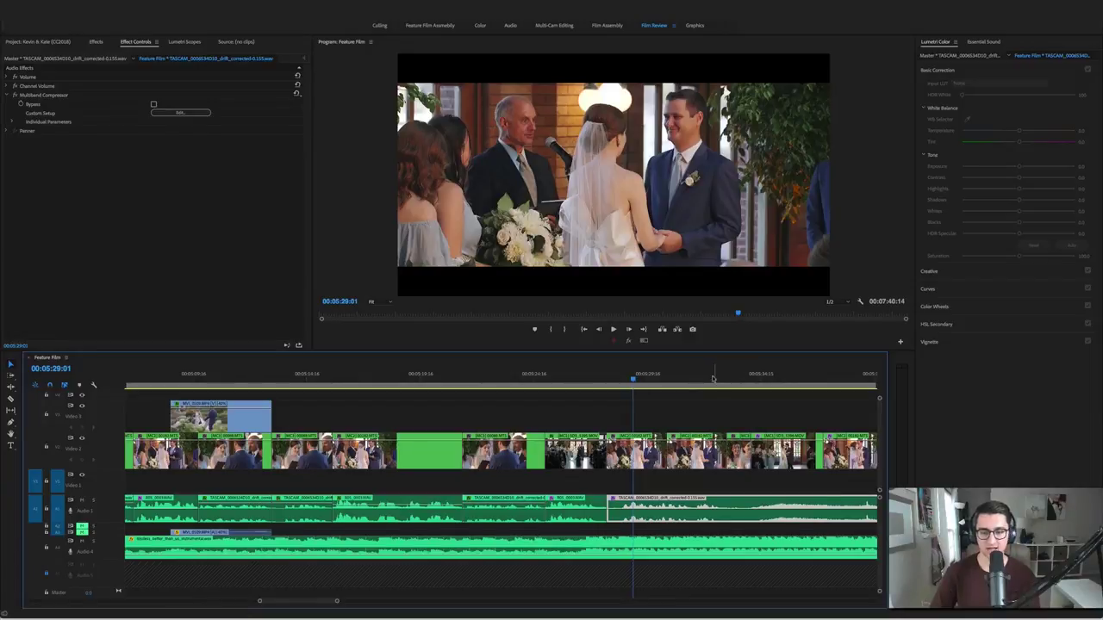
{"action": "left_click_drag", "start_coordinate": [713, 378], "coordinate": [762, 378]}
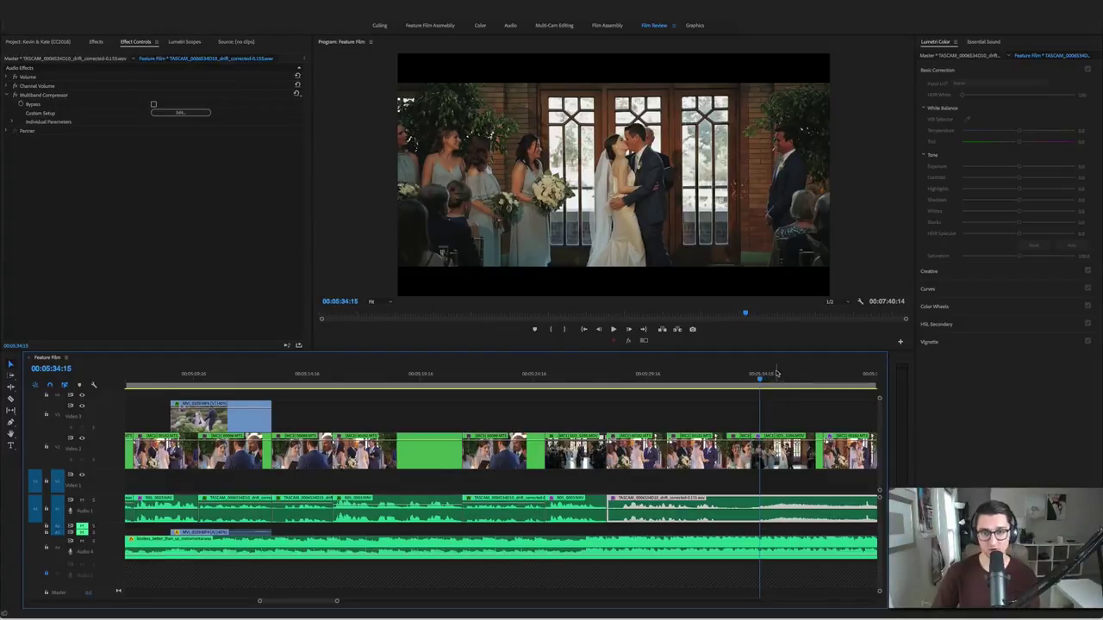
Review the ceremony from the kiss at 00:05:34:15 through the lakefront walk to the skyline kiss at 00:05:46:17
{"action": "scroll", "coordinate": [741, 379], "scroll_direction": "right", "scroll_amount": 5}
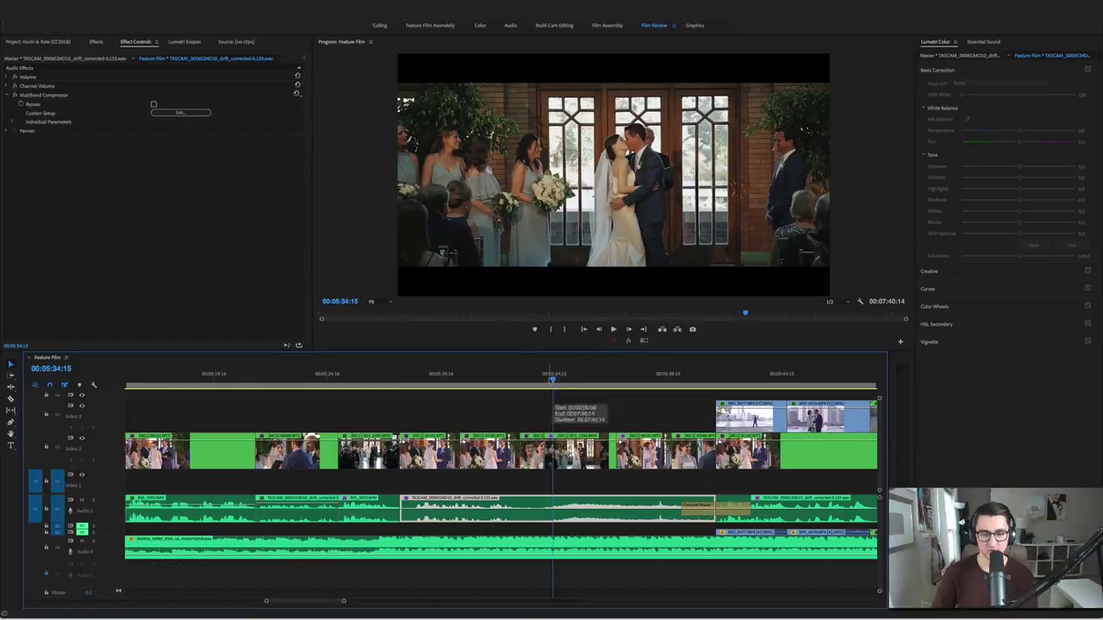
{"action": "left_click_drag", "start_coordinate": [552, 384], "coordinate": [674, 395]}
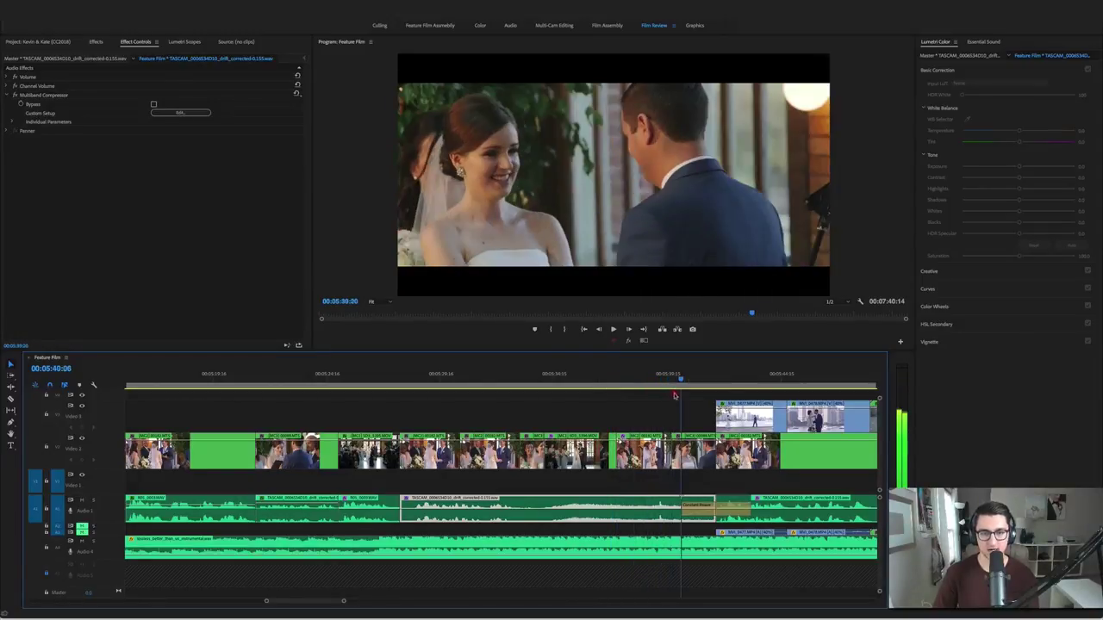
{"action": "key", "text": "space"}
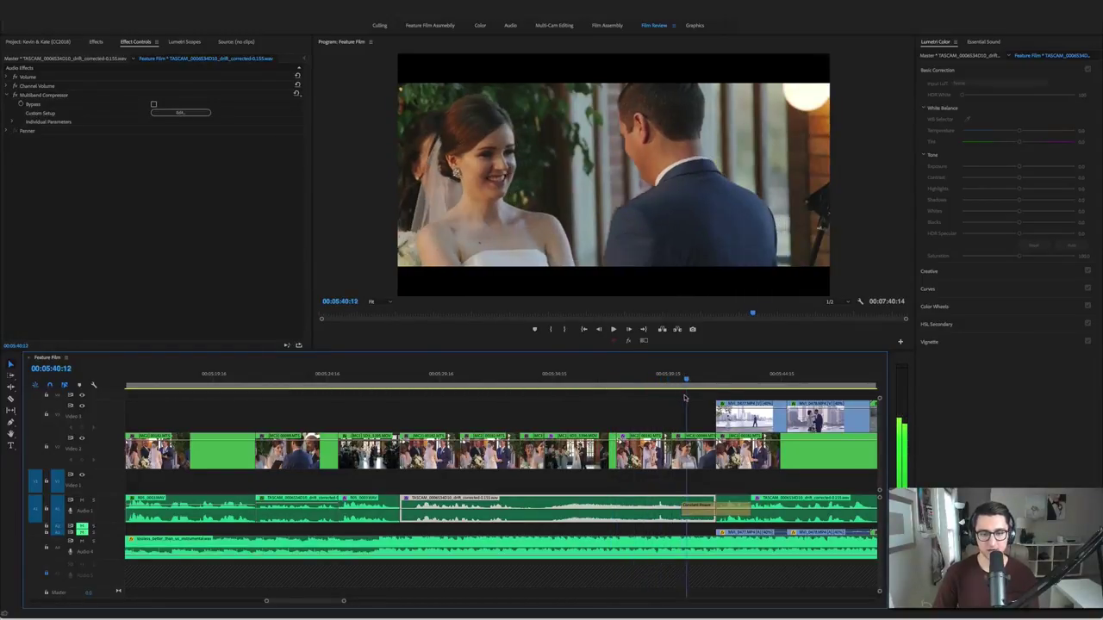
{"action": "scroll", "coordinate": [667, 413], "scroll_direction": "right", "scroll_amount": 3}
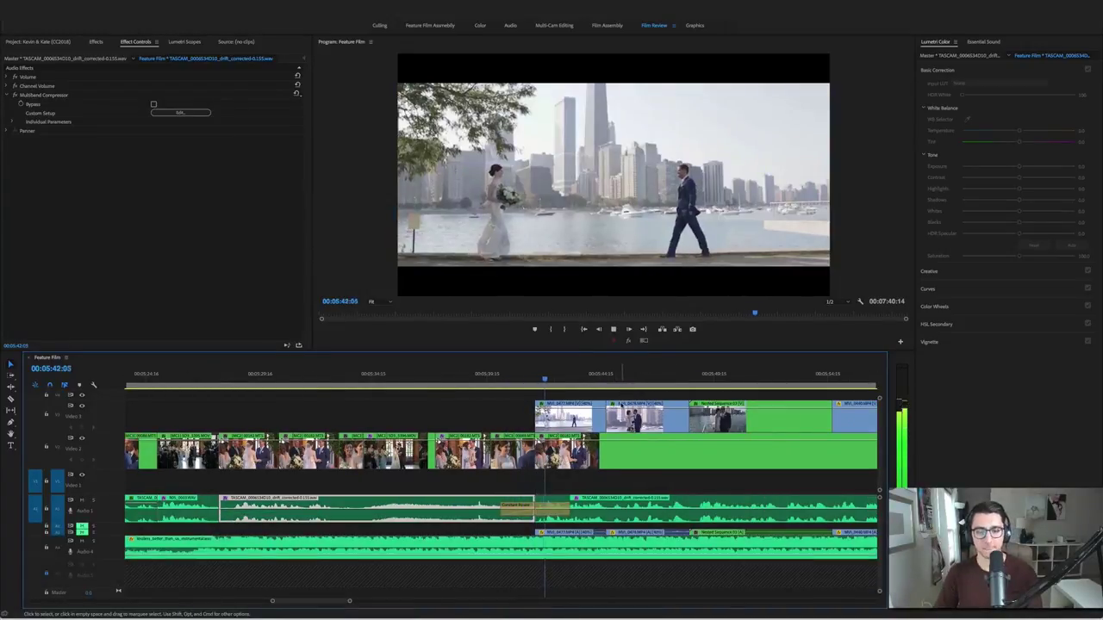
{"action": "scroll", "coordinate": [613, 400], "scroll_direction": "up", "scroll_amount": 2}
{"action": "scroll", "coordinate": [613, 400], "scroll_direction": "right", "scroll_amount": 1}
{"action": "scroll", "coordinate": [608, 414], "scroll_direction": "down", "scroll_amount": 1}
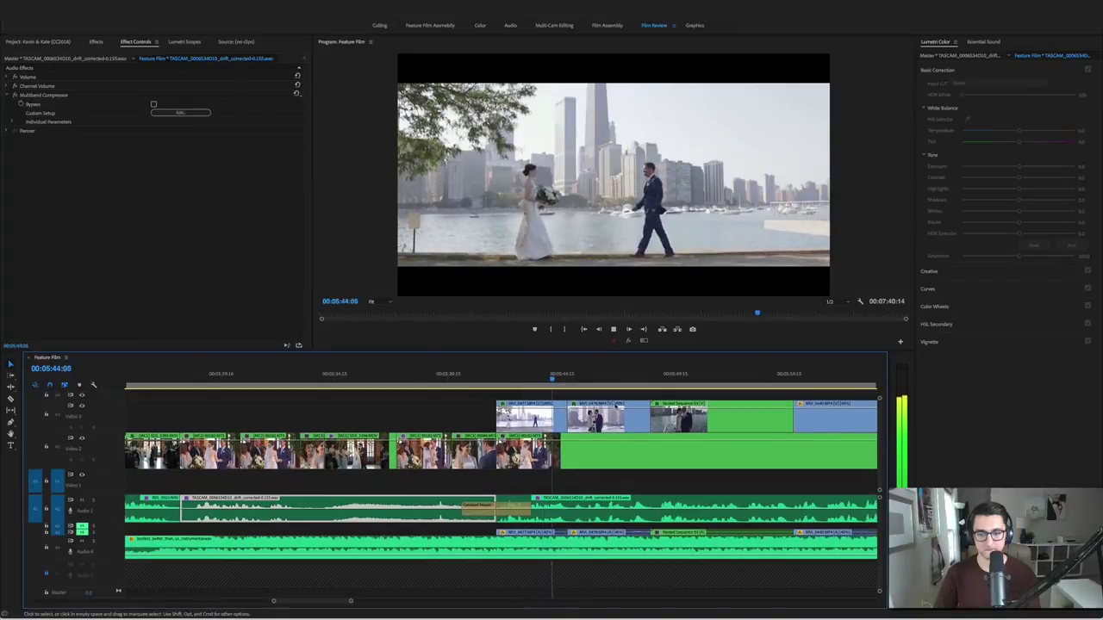
{"action": "scroll", "coordinate": [608, 415], "scroll_direction": "right", "scroll_amount": 2}
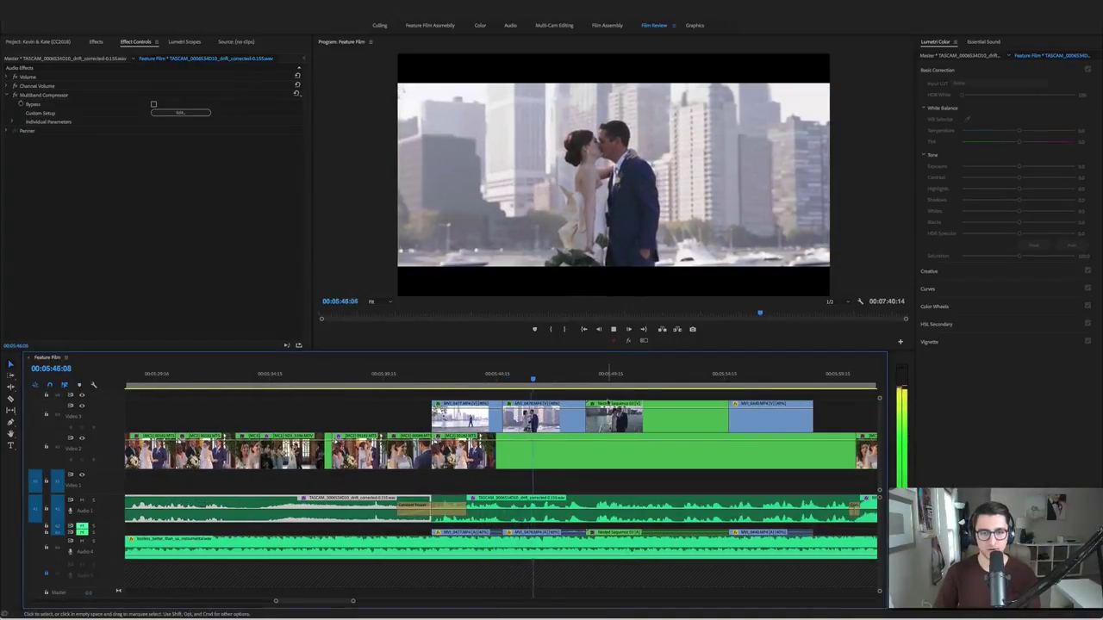
{"action": "key", "text": "space"}
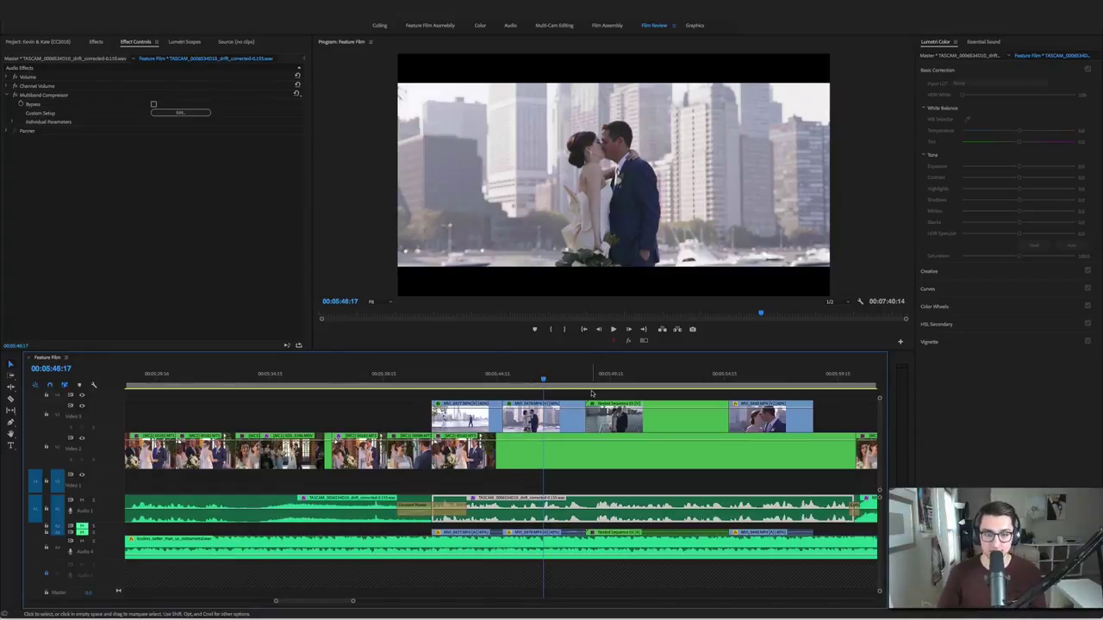
Replay the lakefront walk and skyline kiss, stopping in the couple's waterfront shot at 00:05:50:01
{"action": "left_click", "coordinate": [472, 379]}
{"action": "key", "text": "space"}
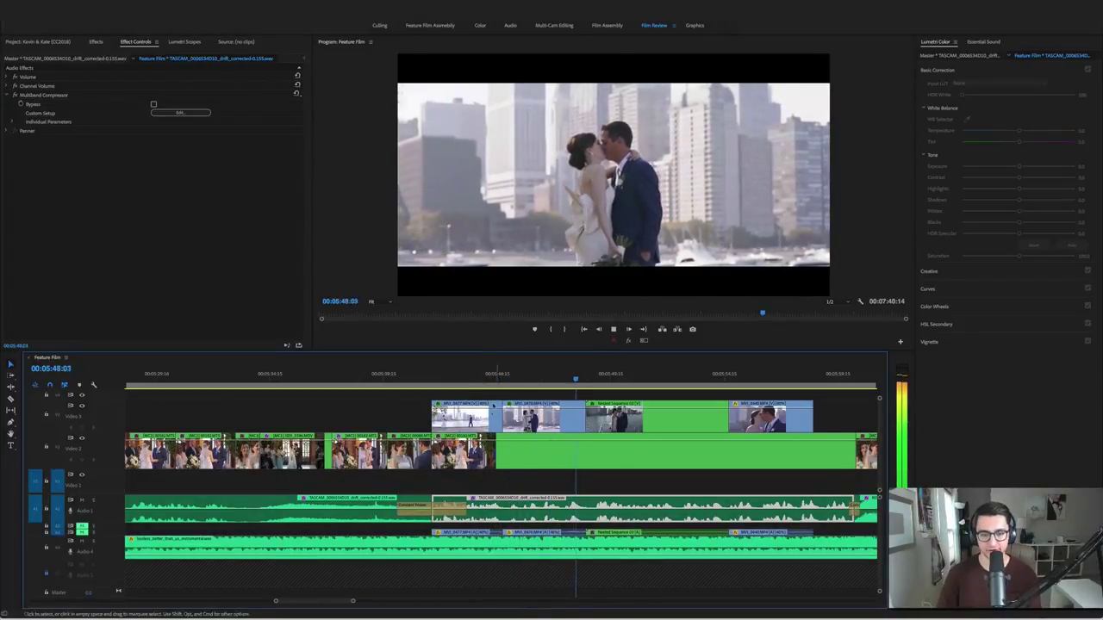
{"action": "key", "text": "space"}
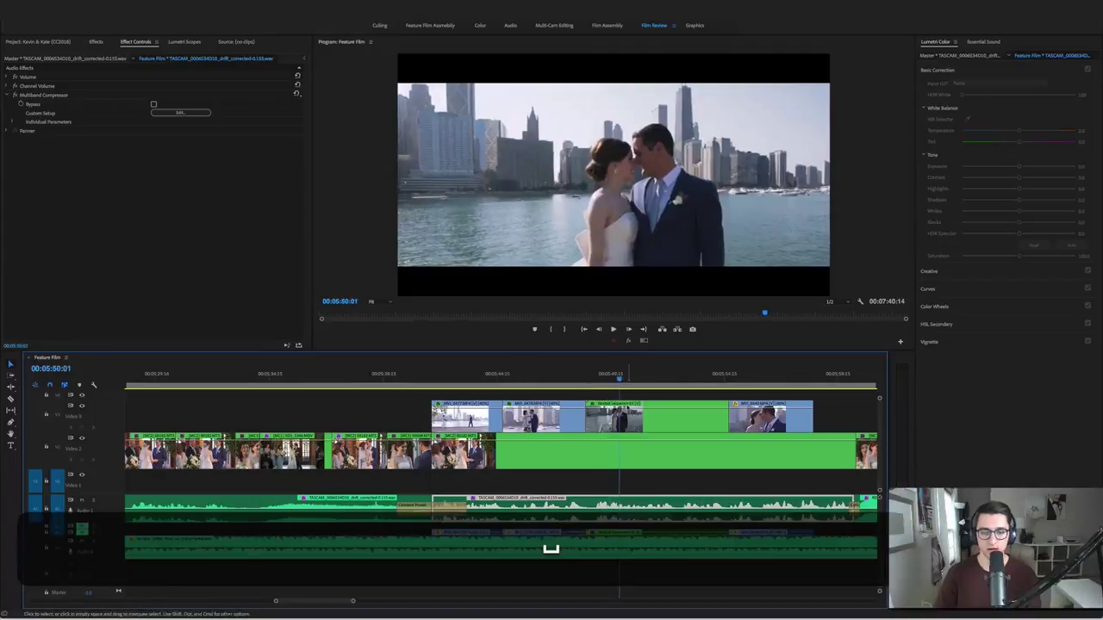
Examine the waterfront nested sequence's effects, mute global effects in the preview, and compare it with the skyline kiss at 00:05:48:07
{"action": "left_click", "coordinate": [613, 417]}
{"action": "left_click", "coordinate": [631, 342]}
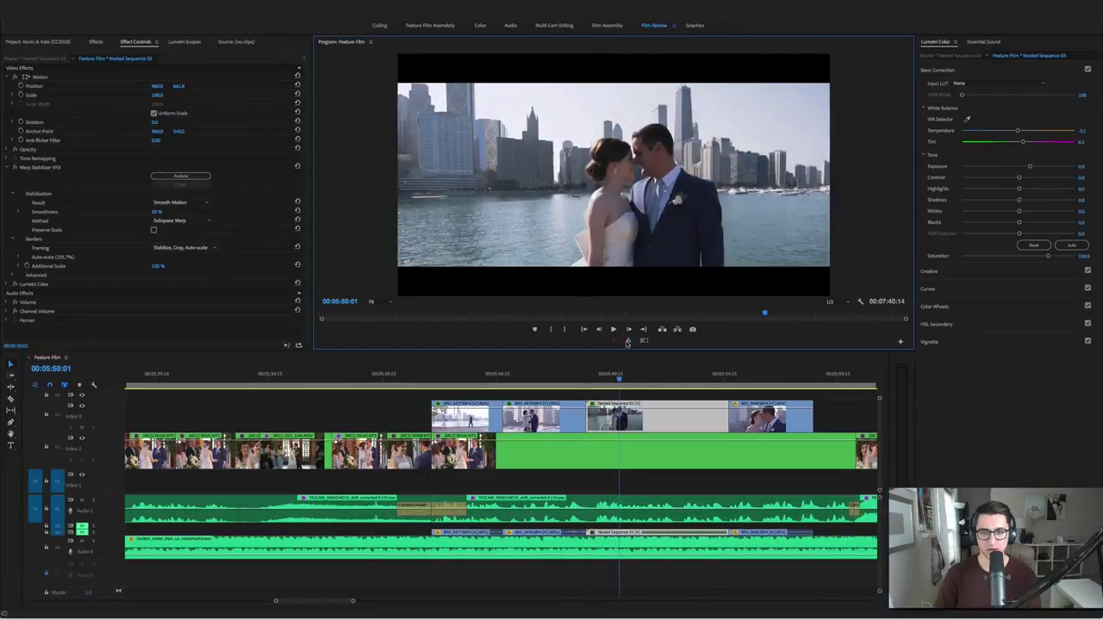
{"action": "left_click", "coordinate": [631, 342]}
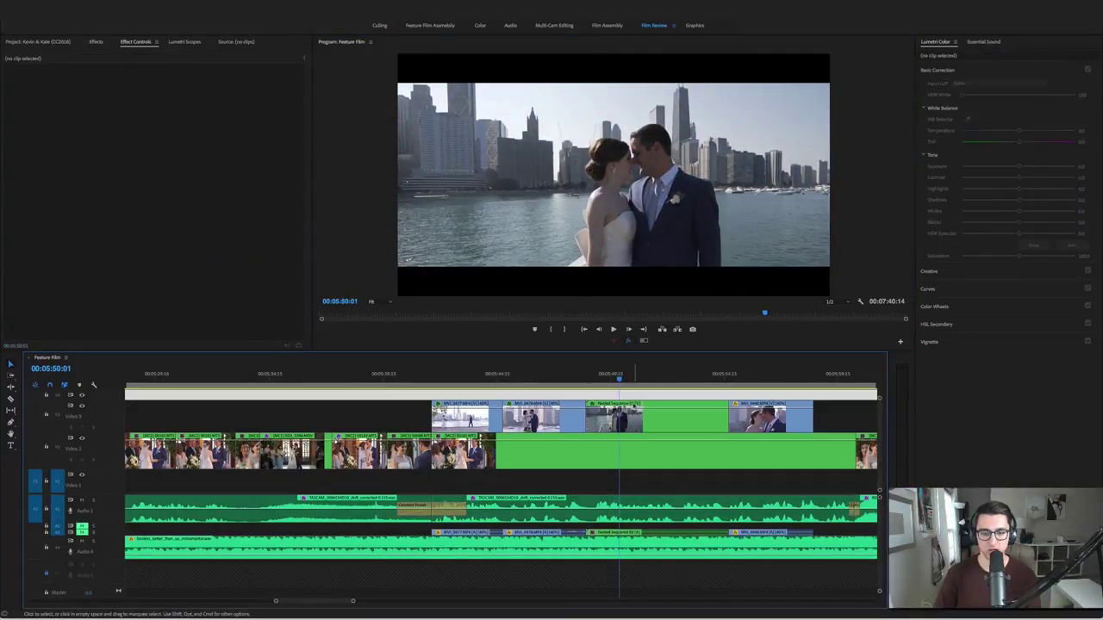
{"action": "left_click", "coordinate": [580, 379]}
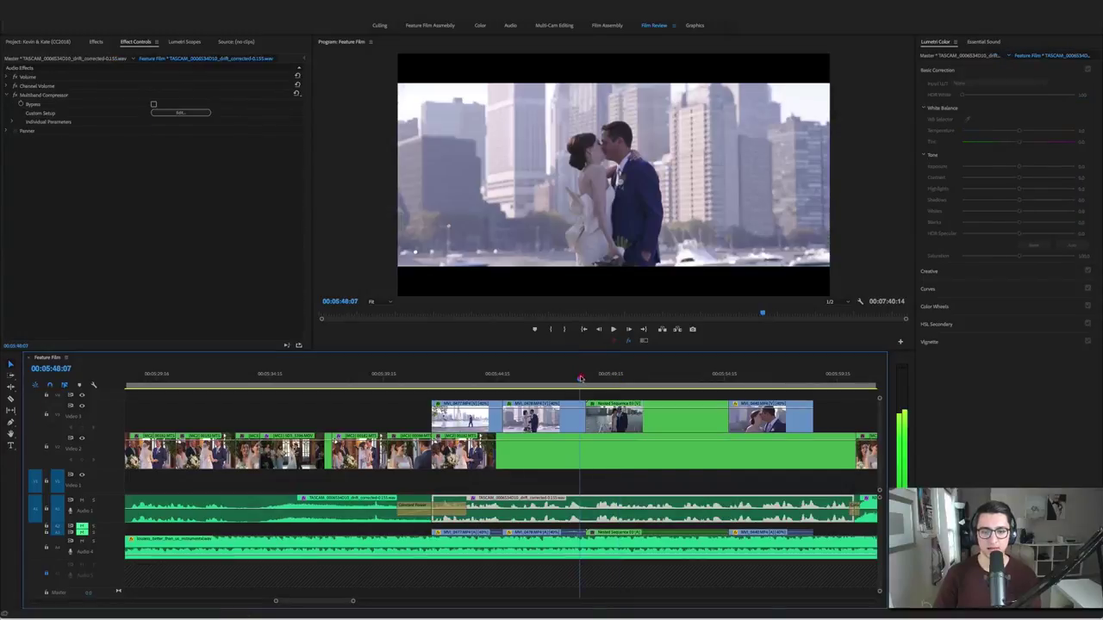
Restore global effects in the preview and compare the skyline kiss at 00:05:48:07 with the waterfront shot, playing on to 00:05:51:03
{"action": "left_click_drag", "start_coordinate": [582, 379], "coordinate": [594, 379]}
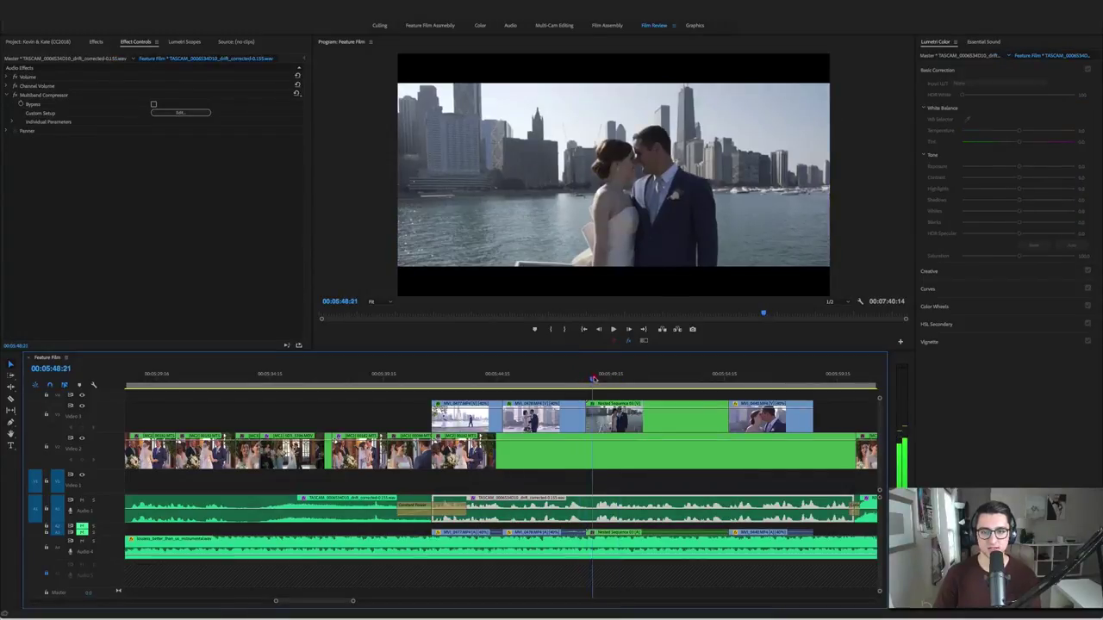
{"action": "left_click", "coordinate": [628, 342]}
{"action": "left_click", "coordinate": [585, 377]}
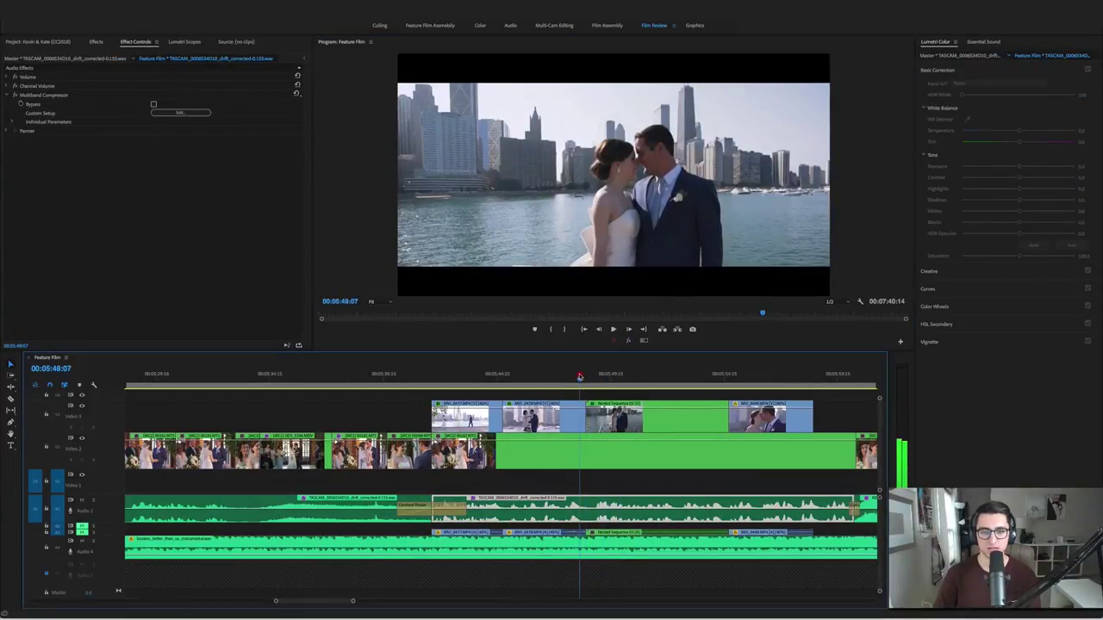
{"action": "key", "text": "space"}
{"action": "key", "text": "space"}
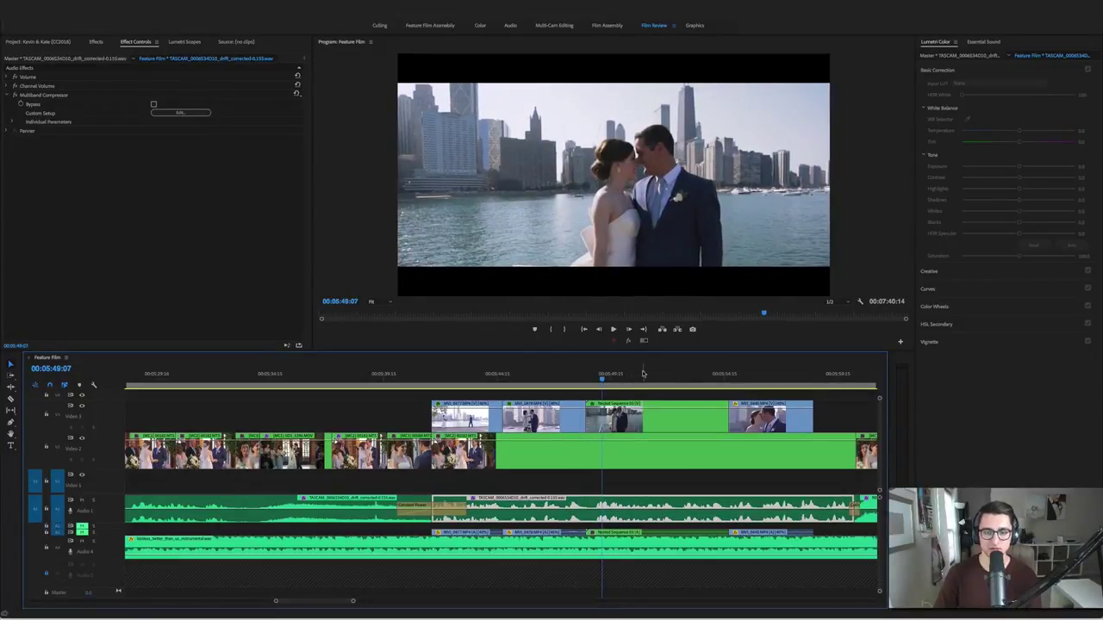
{"action": "key", "text": "space"}
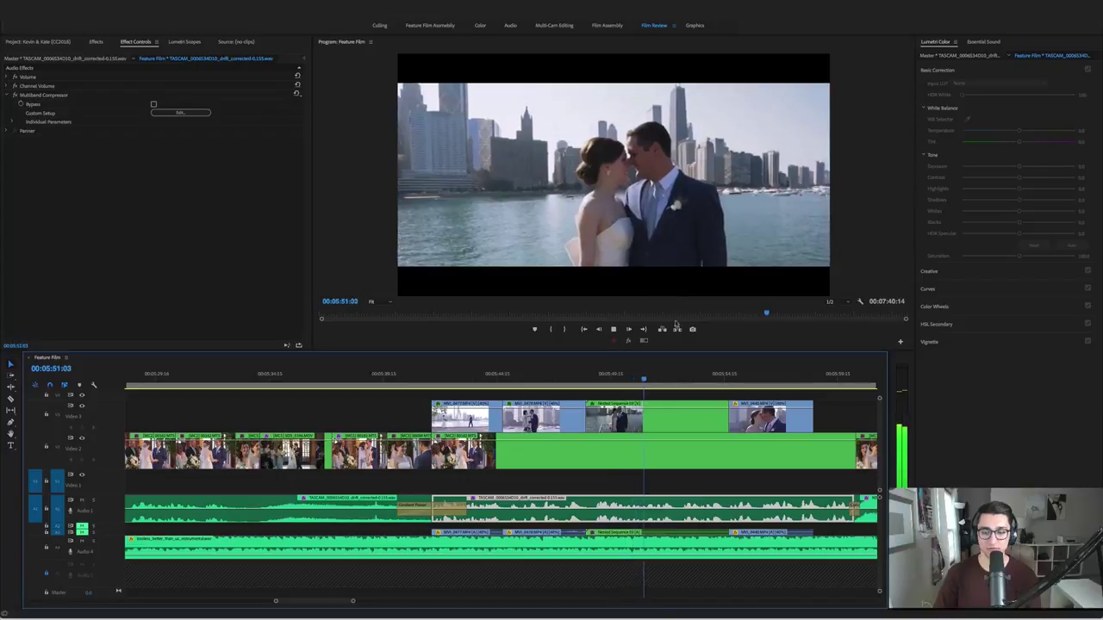
Compare the close-up skyline kiss at 00:05:55:15 with the waterfront kiss at 00:05:54:00, replaying the cut between them
{"action": "left_click", "coordinate": [737, 380]}
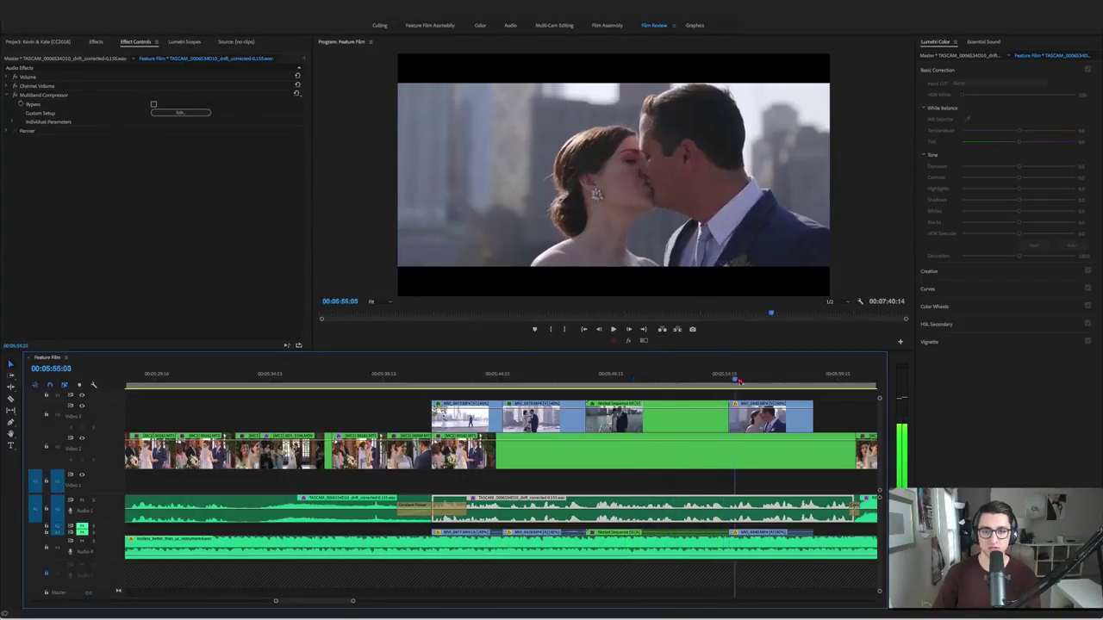
{"action": "left_click_drag", "start_coordinate": [737, 381], "coordinate": [729, 381]}
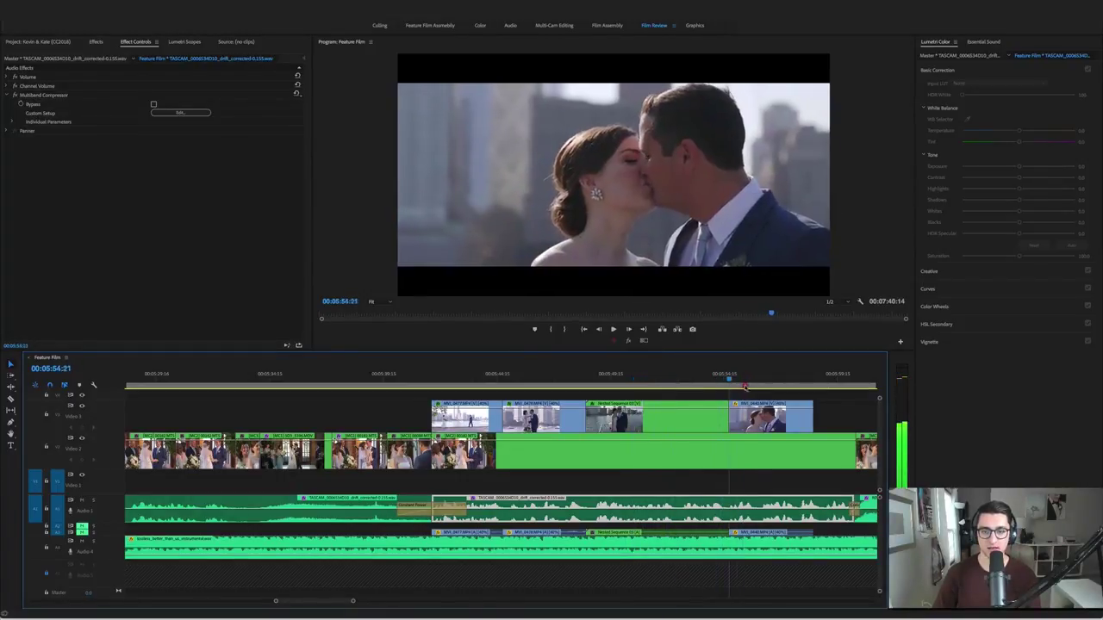
{"action": "left_click", "coordinate": [745, 386]}
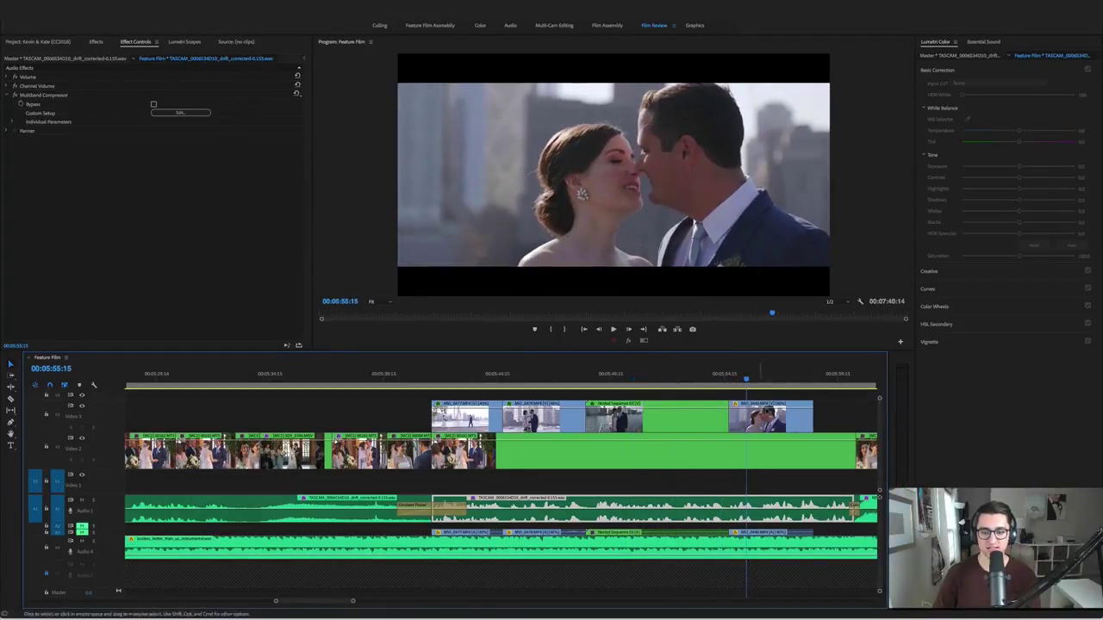
{"action": "left_click", "coordinate": [709, 380]}
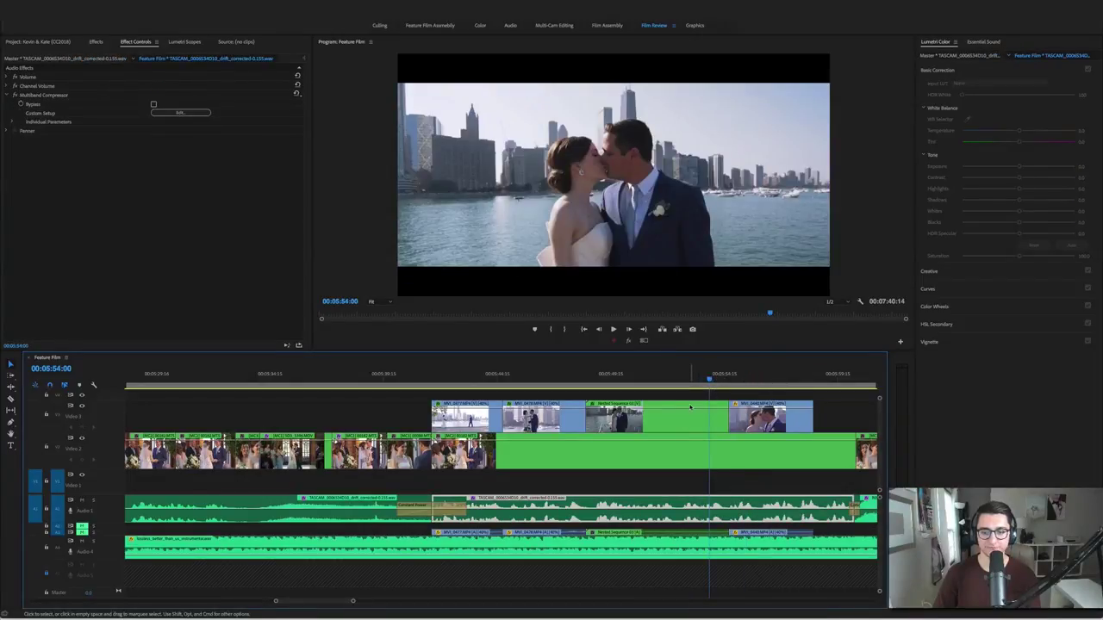
{"action": "key", "text": "space"}
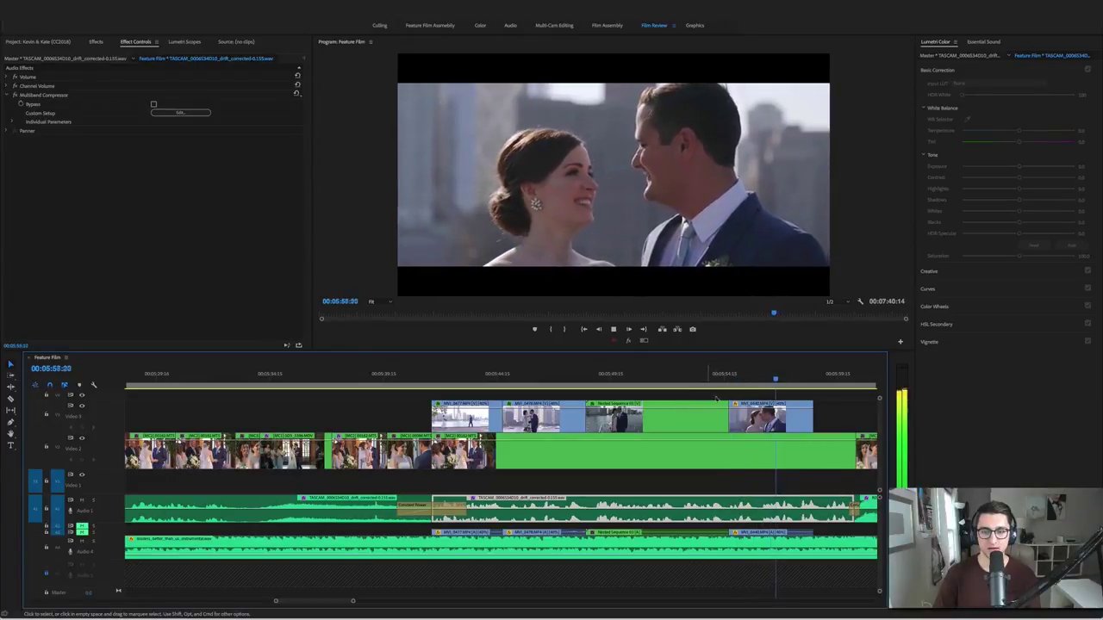
{"action": "key", "text": "space"}
Inspect the source clip inside the waterfront nested sequence and return to the Feature Film sequence to check its Lumetri Color settings
{"action": "double_click", "coordinate": [709, 414]}
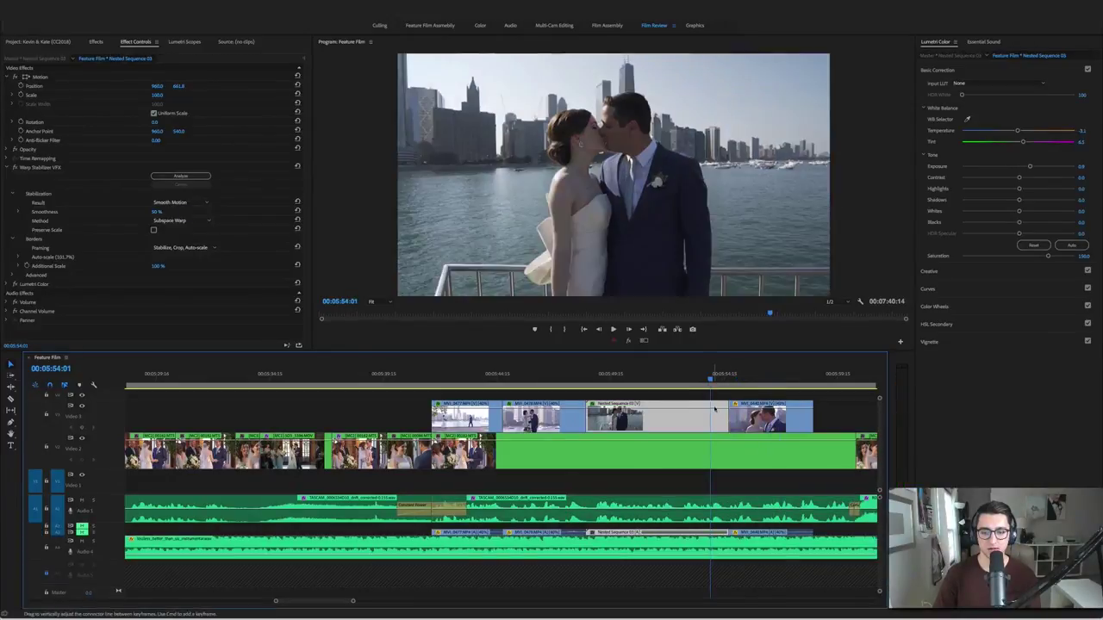
{"action": "left_click", "coordinate": [186, 471]}
{"action": "left_click", "coordinate": [186, 487]}
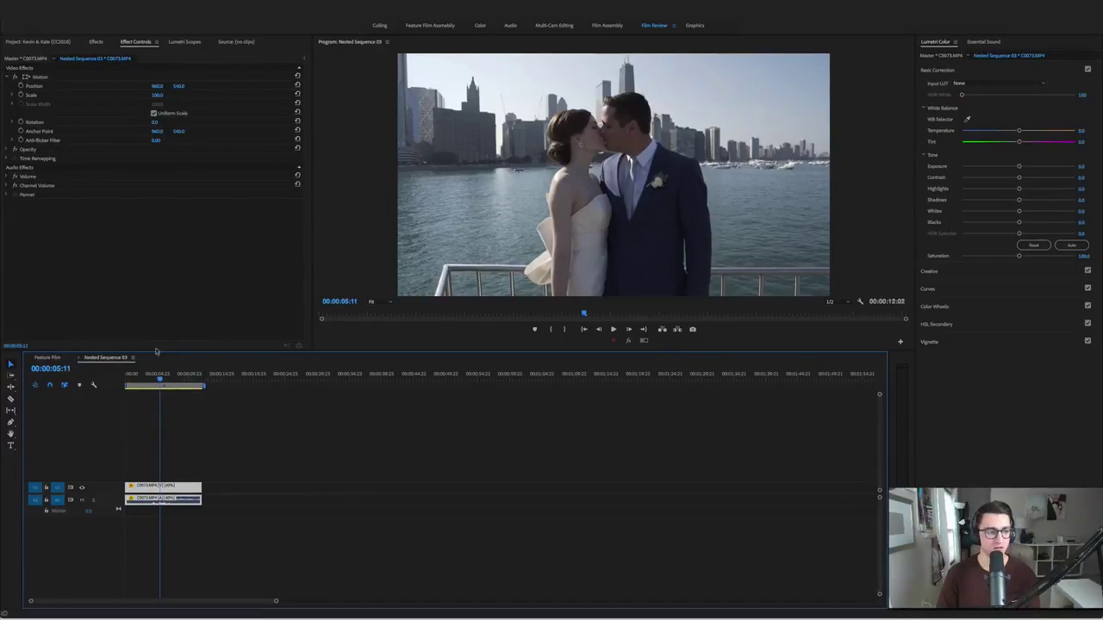
{"action": "left_click", "coordinate": [50, 357]}
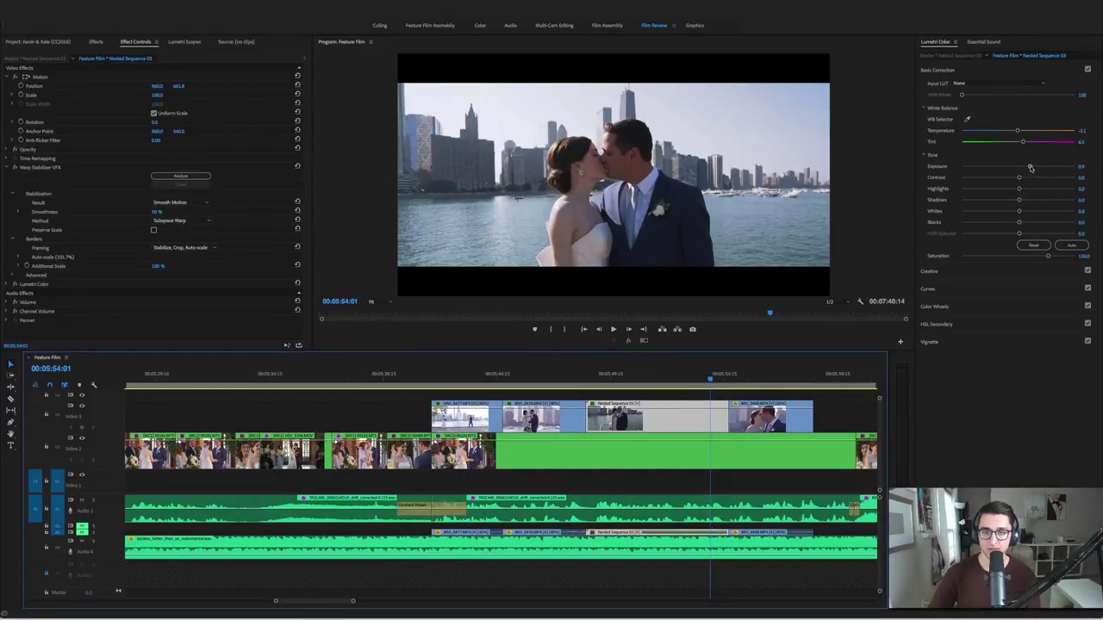
{"action": "left_click", "coordinate": [1048, 263]}
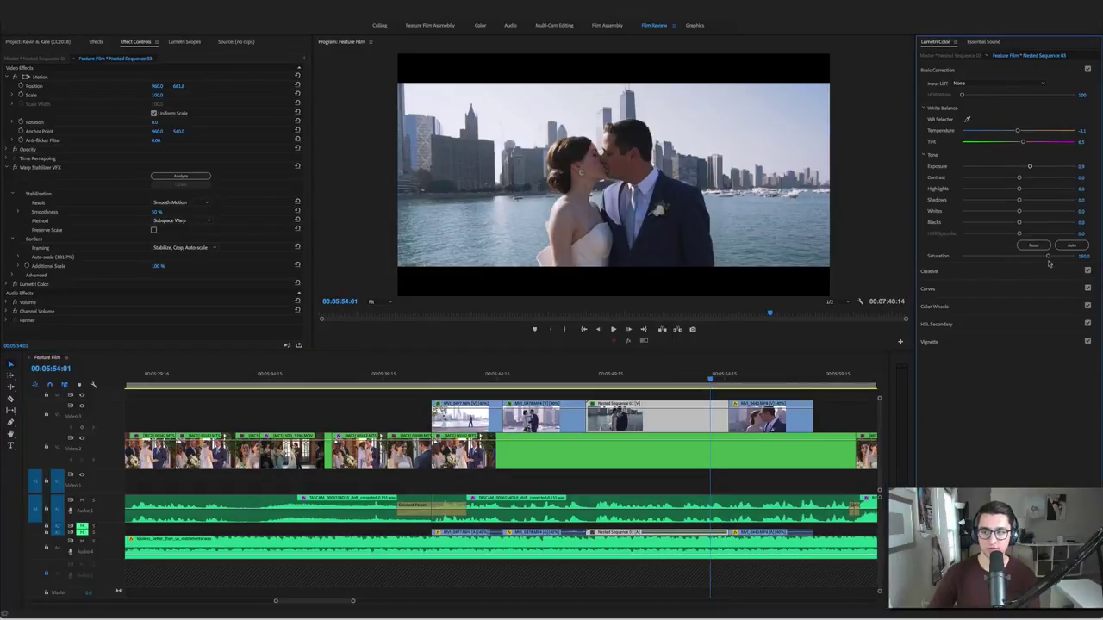
Play on to the couple's walk up the aisle, save the project, and return to the ceremony shot at 00:06:02:18
{"action": "key", "text": "space"}
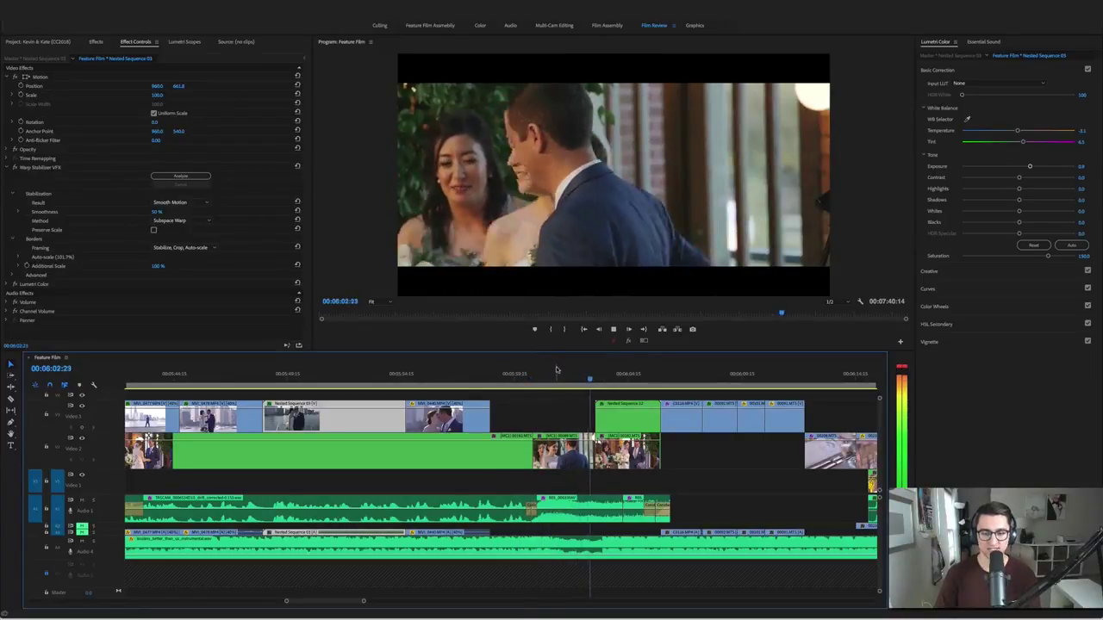
{"action": "key", "text": "super+s"}
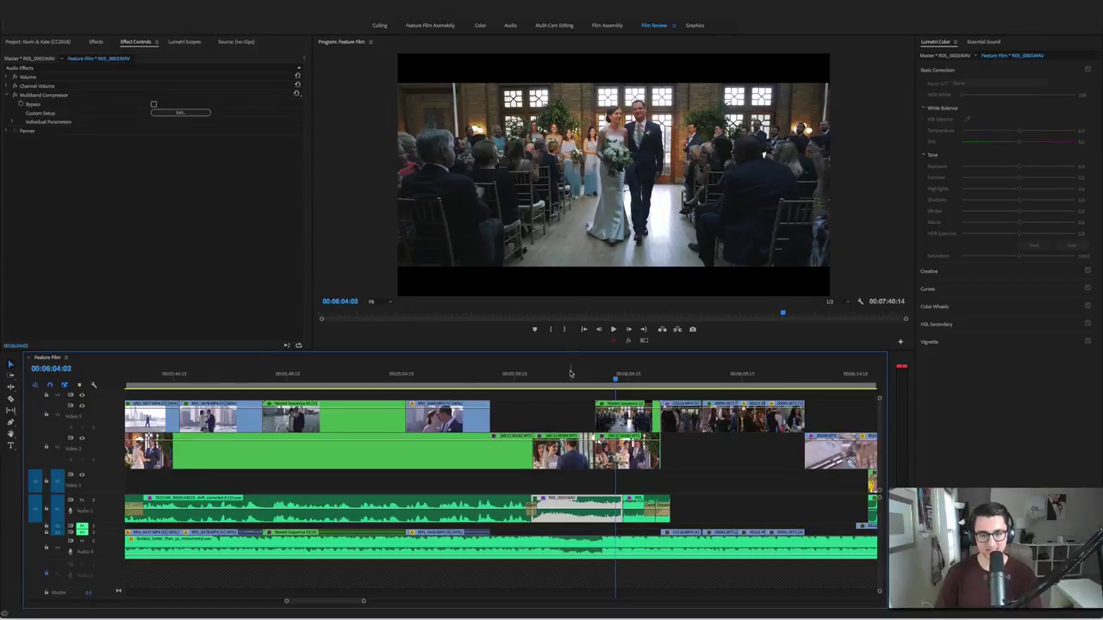
{"action": "left_click_drag", "start_coordinate": [613, 377], "coordinate": [586, 379]}
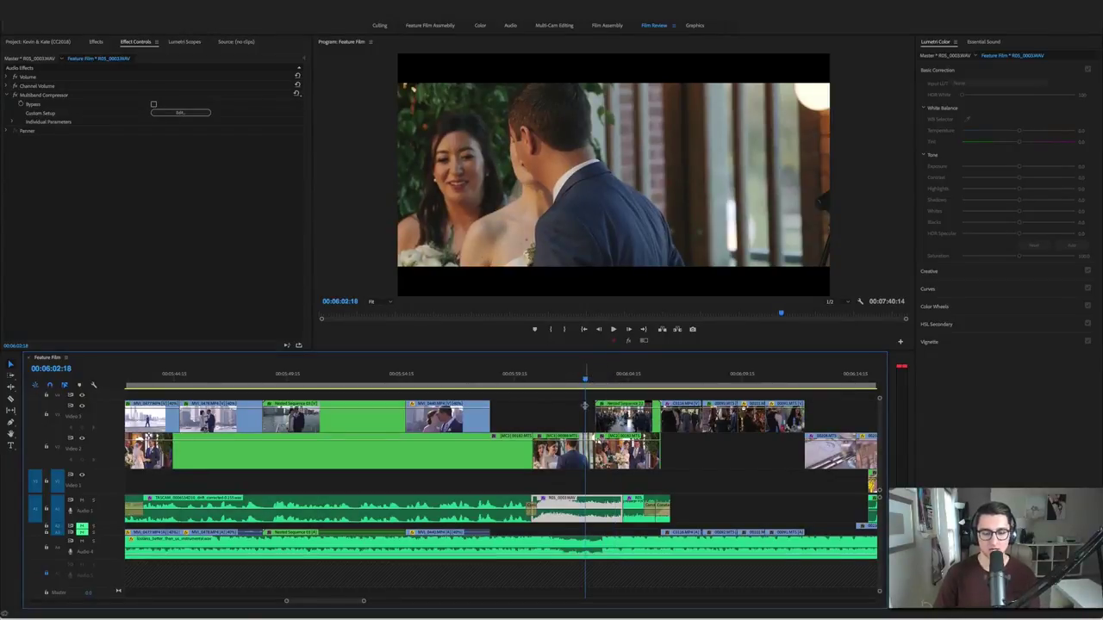
{"action": "scroll", "coordinate": [498, 484], "scroll_direction": "up", "scroll_amount": 2}
{"action": "scroll", "coordinate": [498, 484], "scroll_direction": "up", "scroll_amount": 2}
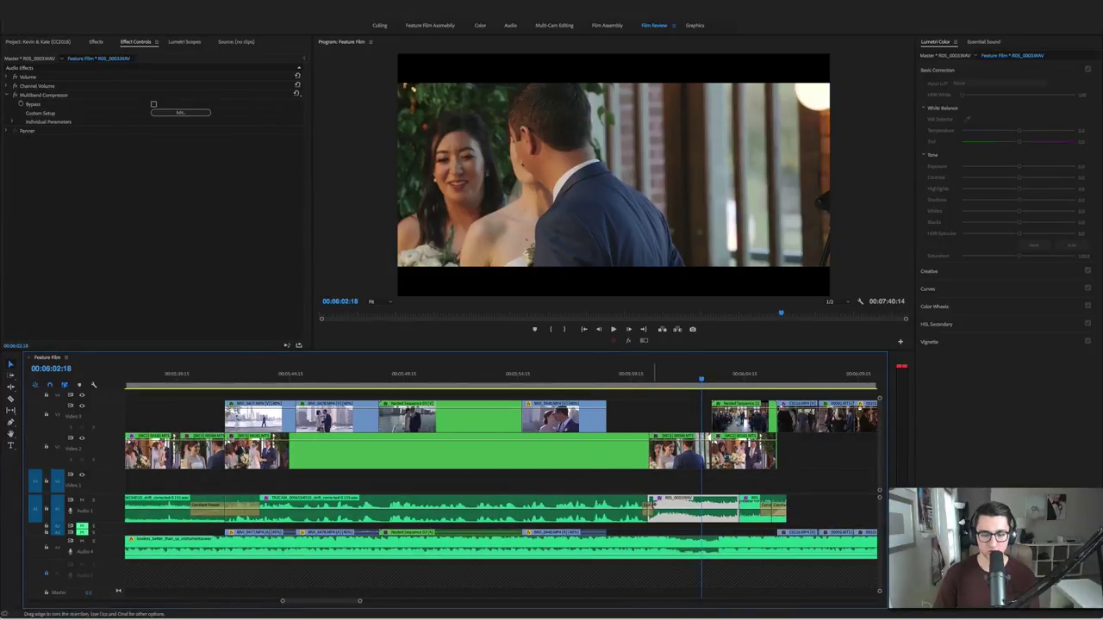
Examine the Constant Power transition at the start of the ceremony audio clip and play on to the guests' exit shot at 00:06:07:07
{"action": "left_click", "coordinate": [648, 504]}
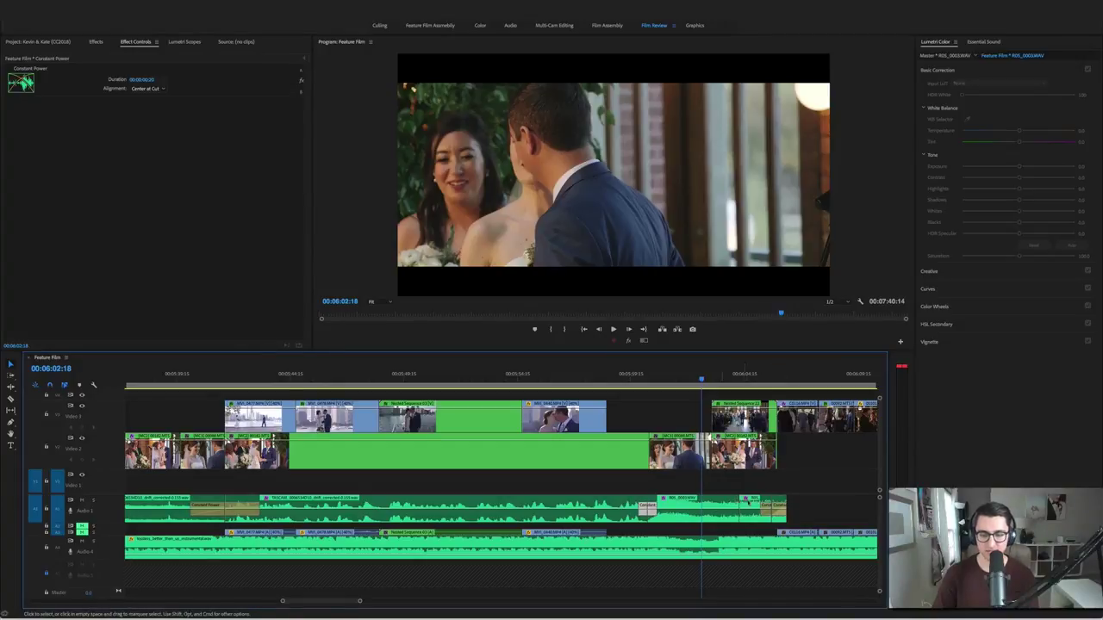
{"action": "key", "text": "space"}
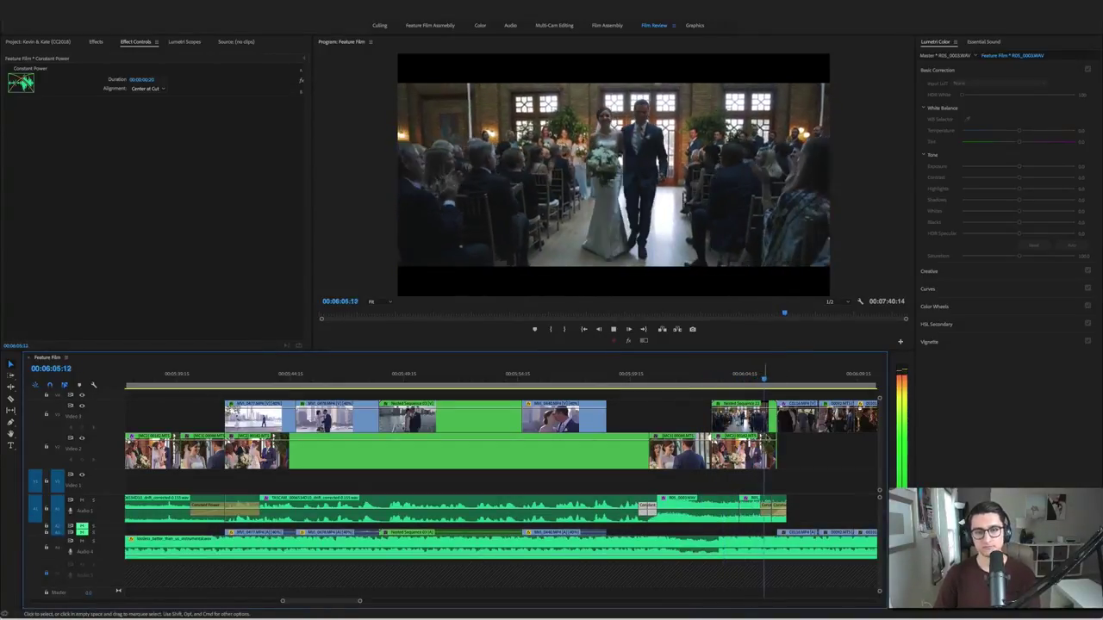
{"action": "left_click", "coordinate": [798, 418]}
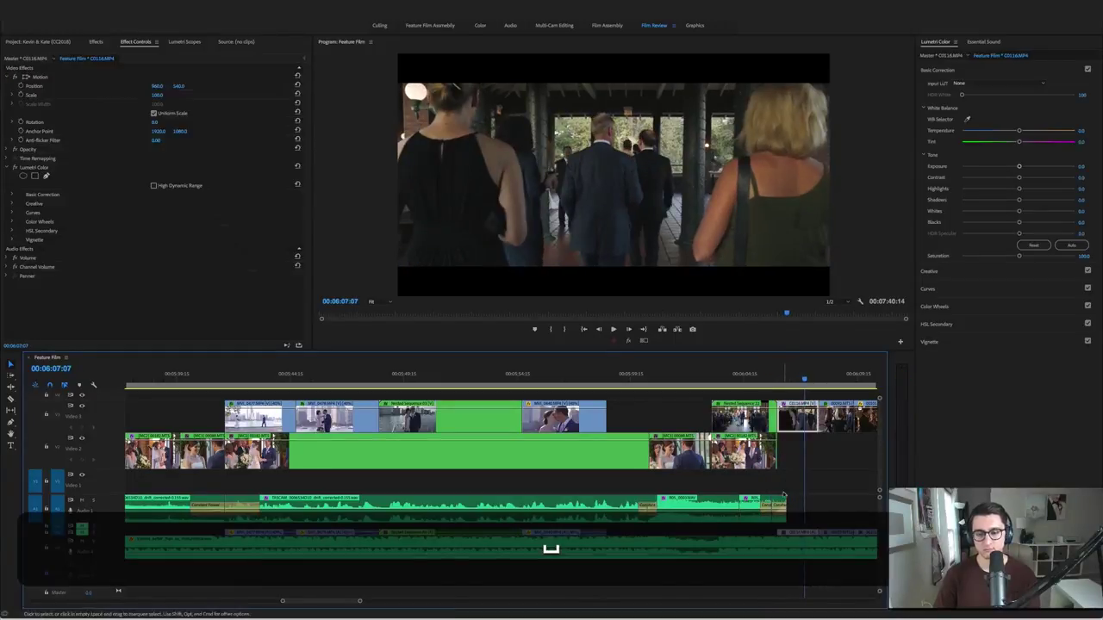
Examine the aisle-walk nested sequence's effects at 00:06:04:10 and replay its cut into the guests' exit shot
{"action": "scroll", "coordinate": [716, 413], "scroll_direction": "up", "scroll_amount": 1}
{"action": "left_click_drag", "start_coordinate": [713, 374], "coordinate": [743, 372]}
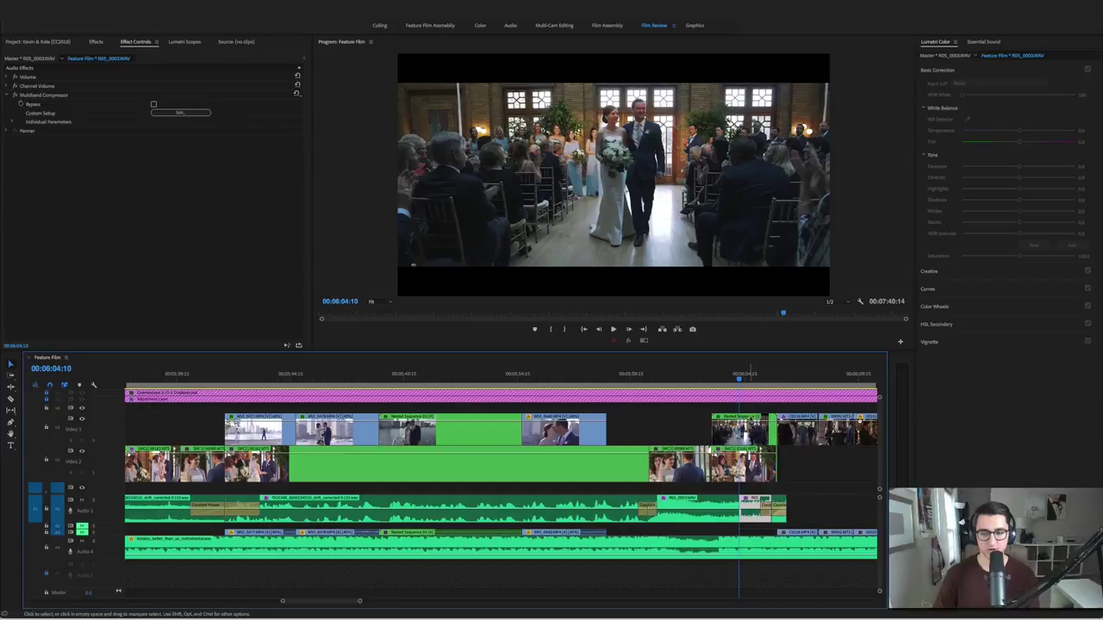
{"action": "left_click", "coordinate": [739, 422]}
{"action": "scroll", "coordinate": [755, 404], "scroll_direction": "down", "scroll_amount": 2}
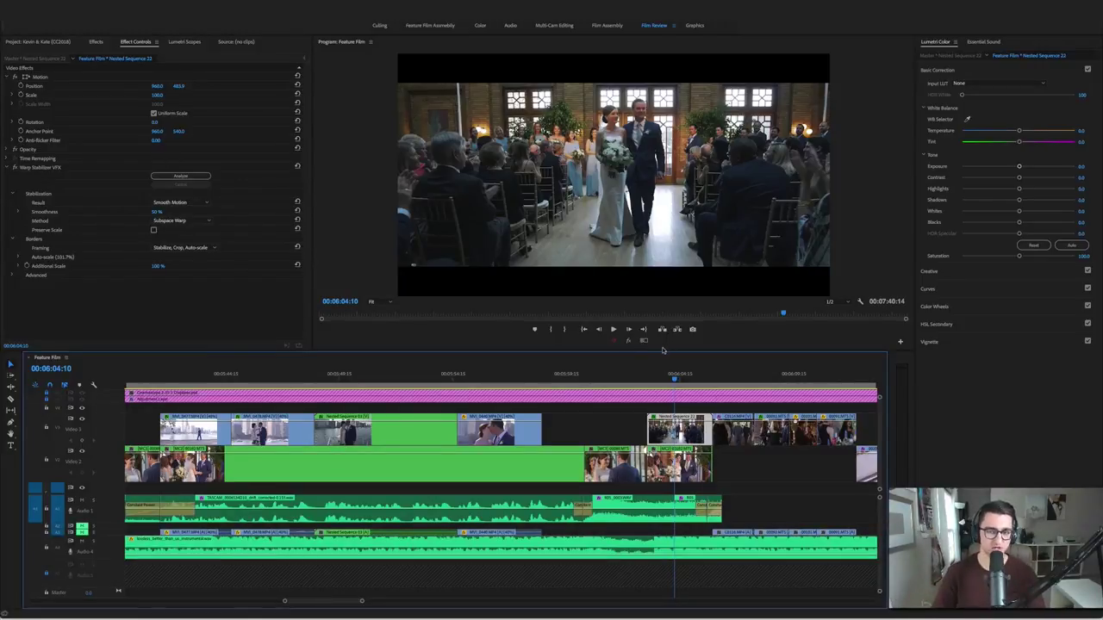
{"action": "key", "text": "space"}
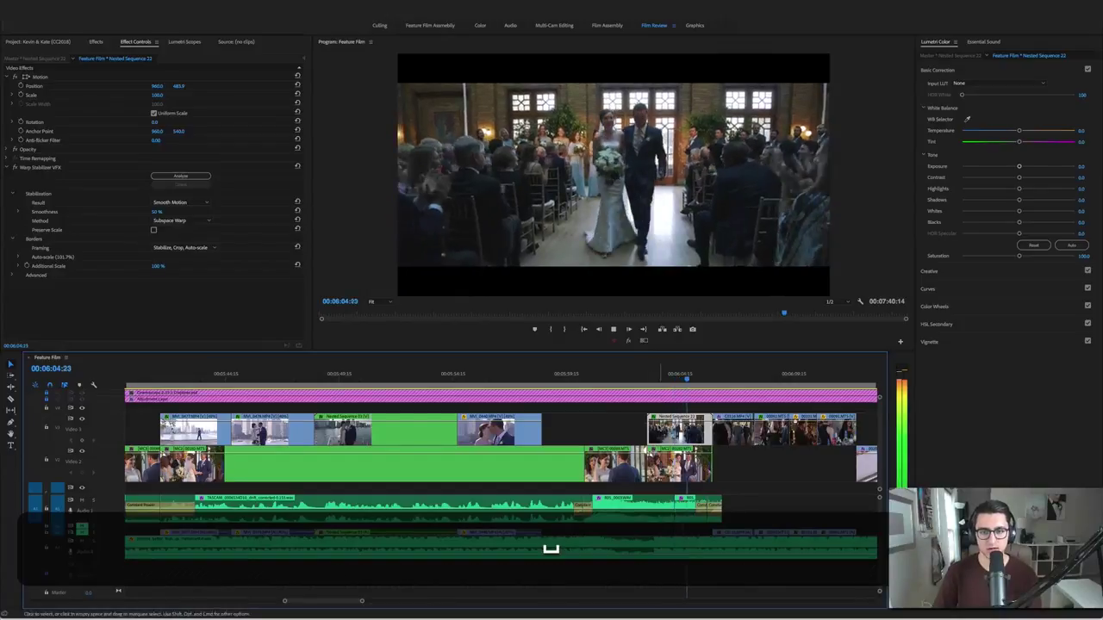
{"action": "key", "text": "space"}
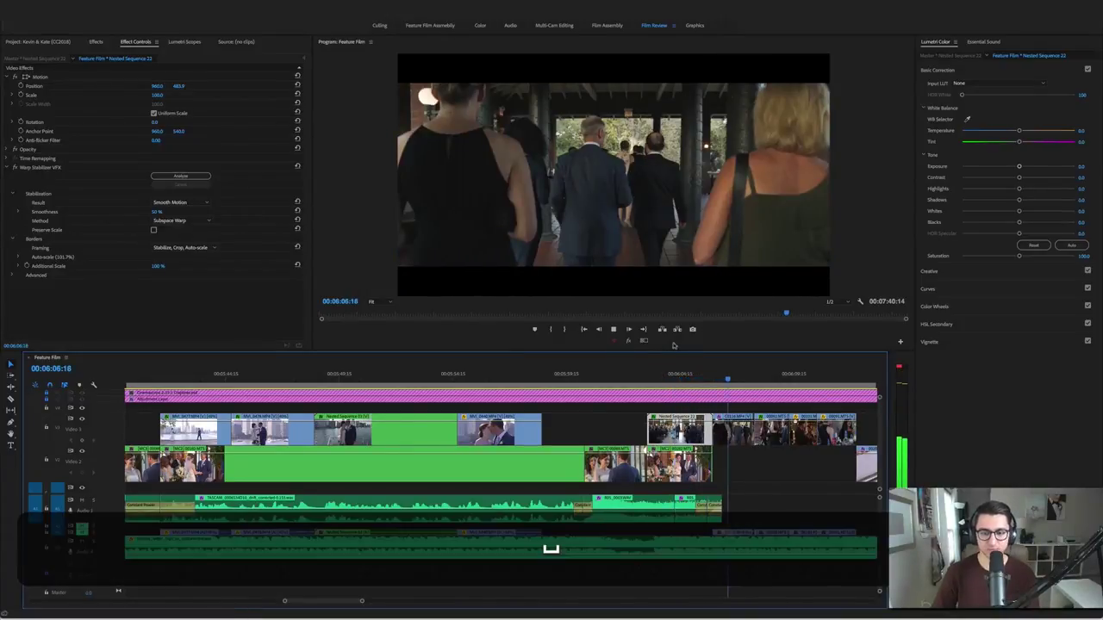
Compare the guests' exit shot at 00:06:07:08 with the following shot of guests mingling, stopping at 00:06:08:16
{"action": "scroll", "coordinate": [500, 470], "scroll_direction": "right", "scroll_amount": 5}
{"action": "scroll", "coordinate": [500, 469], "scroll_direction": "down", "scroll_amount": 1}
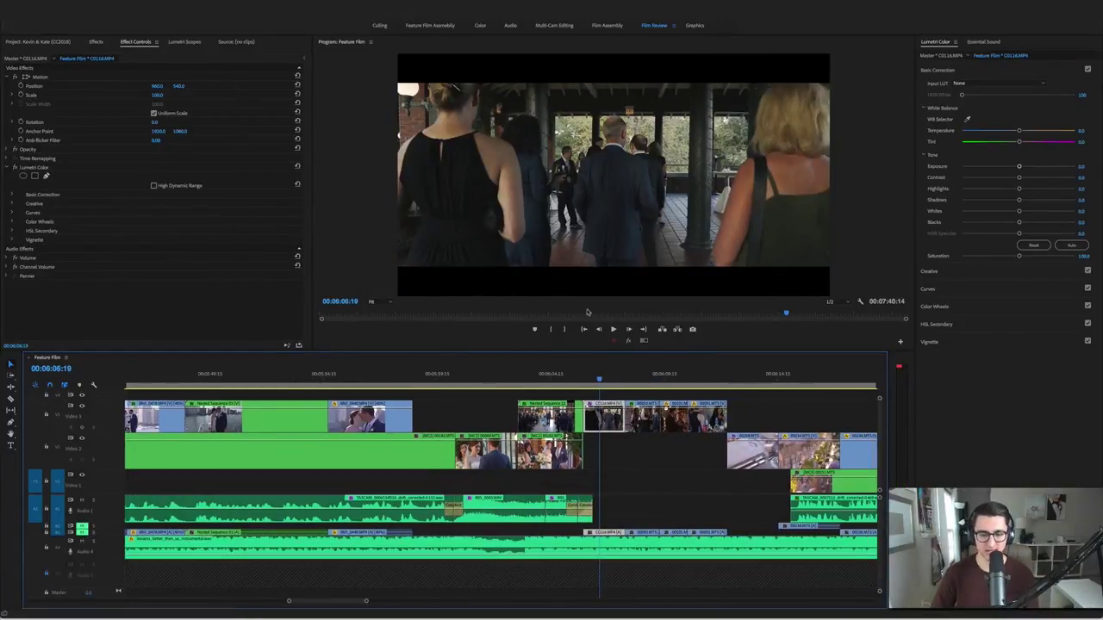
{"action": "key", "text": "space"}
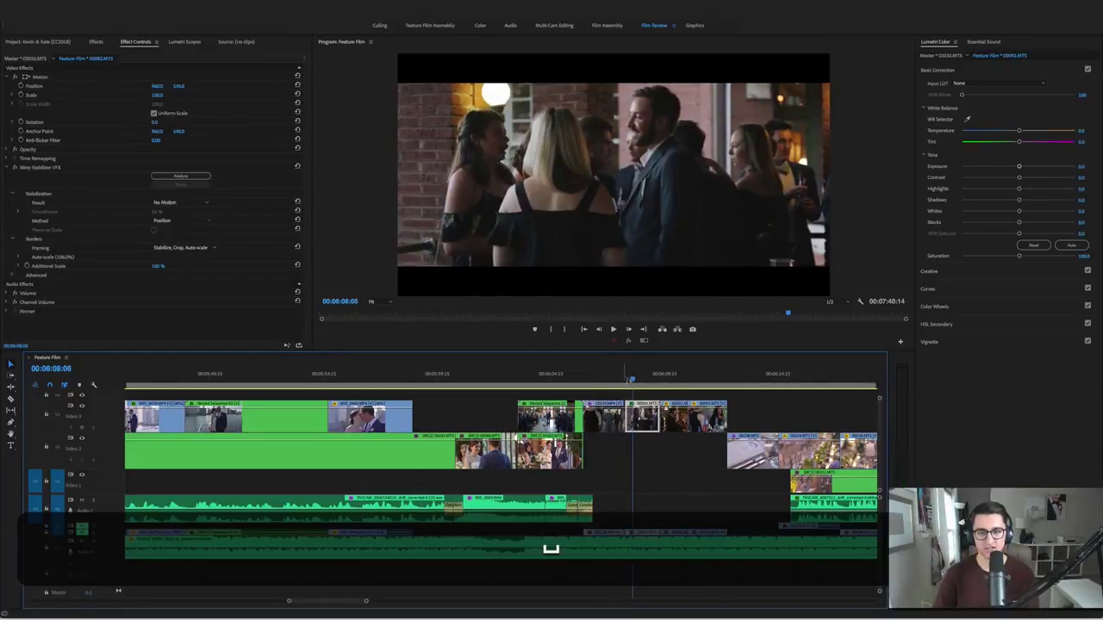
{"action": "left_click", "coordinate": [613, 379]}
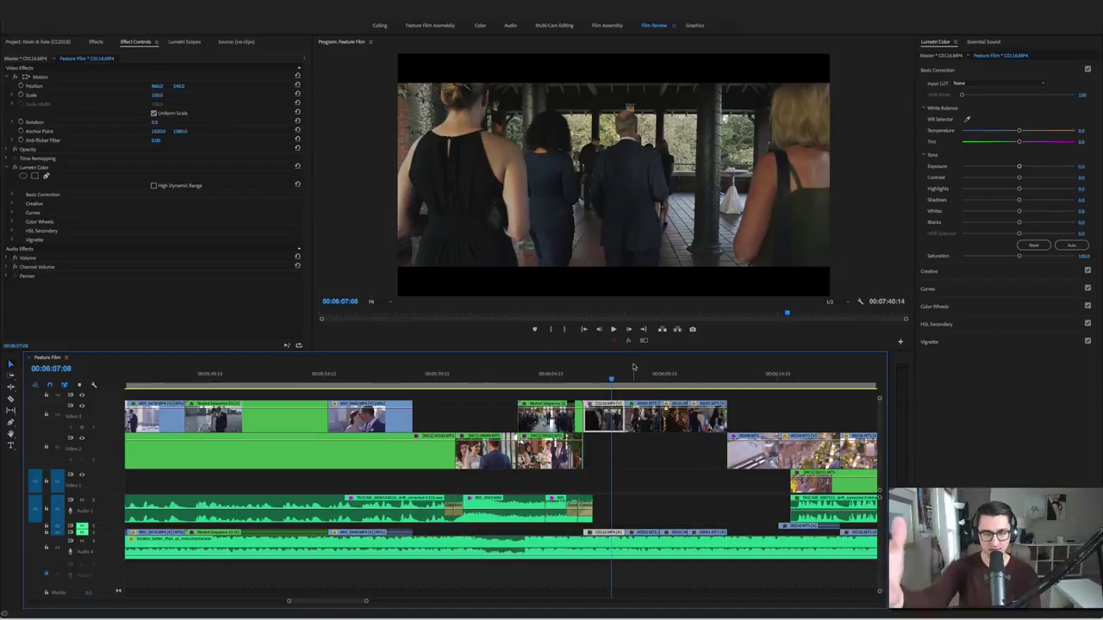
{"action": "key", "text": "space"}
{"action": "key", "text": "space"}
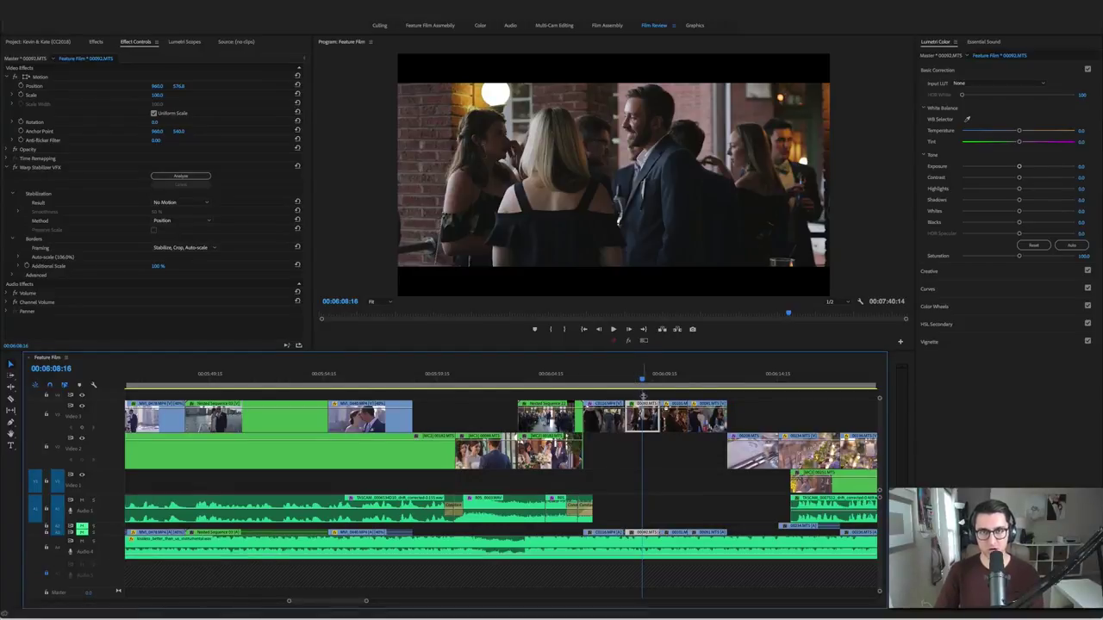
Review the guest shots through to the menu card shot at 00:06:13:07 and save the project
{"action": "key", "text": "space"}
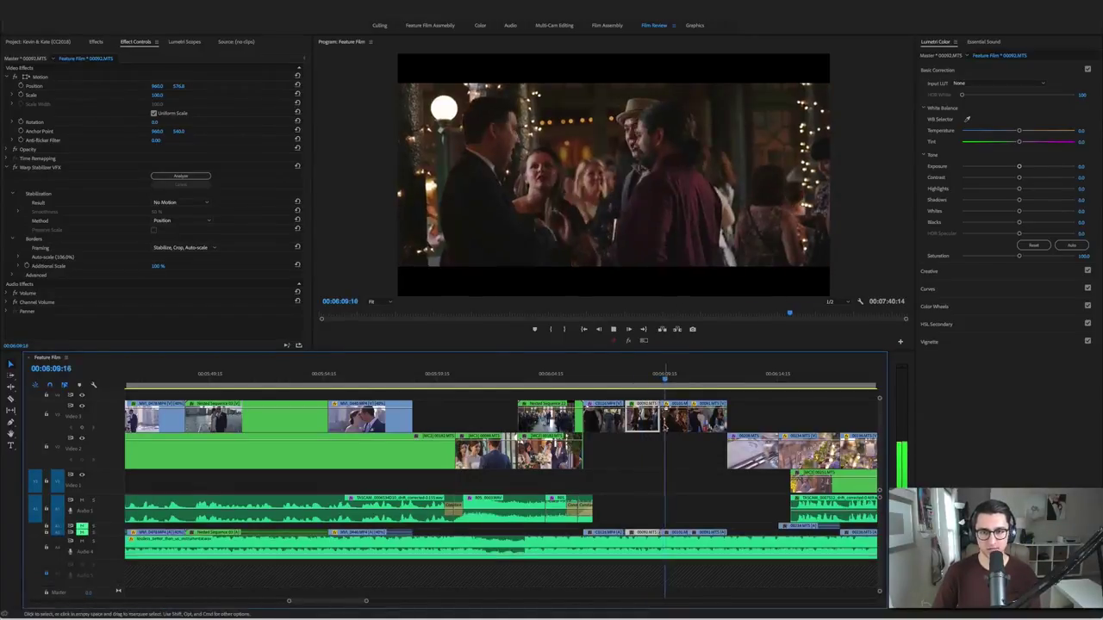
{"action": "key", "text": "space"}
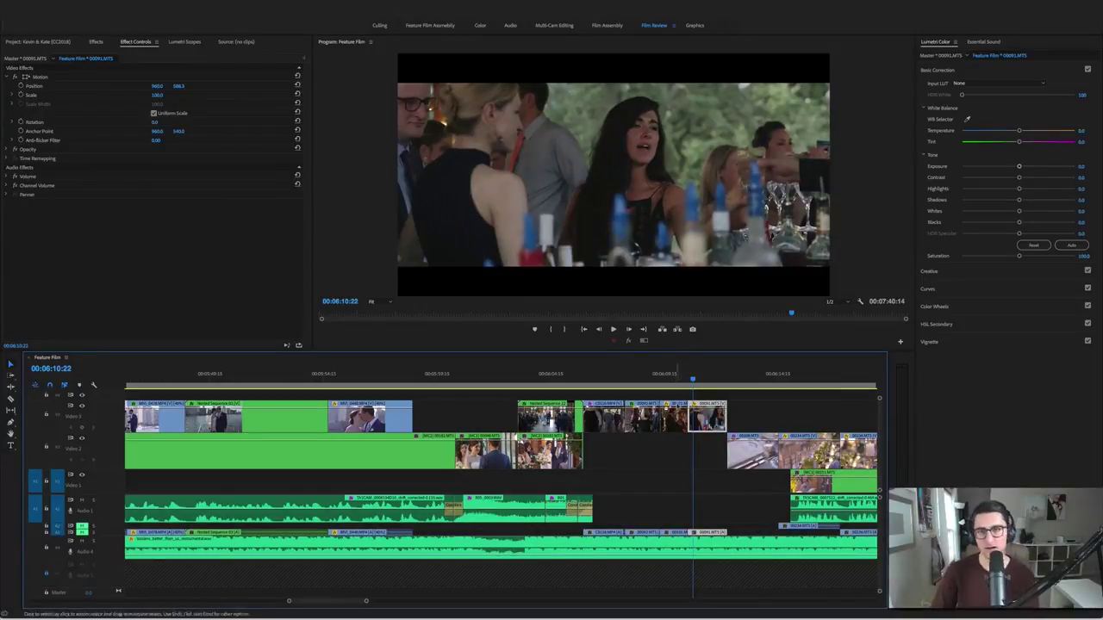
{"action": "key", "text": "space"}
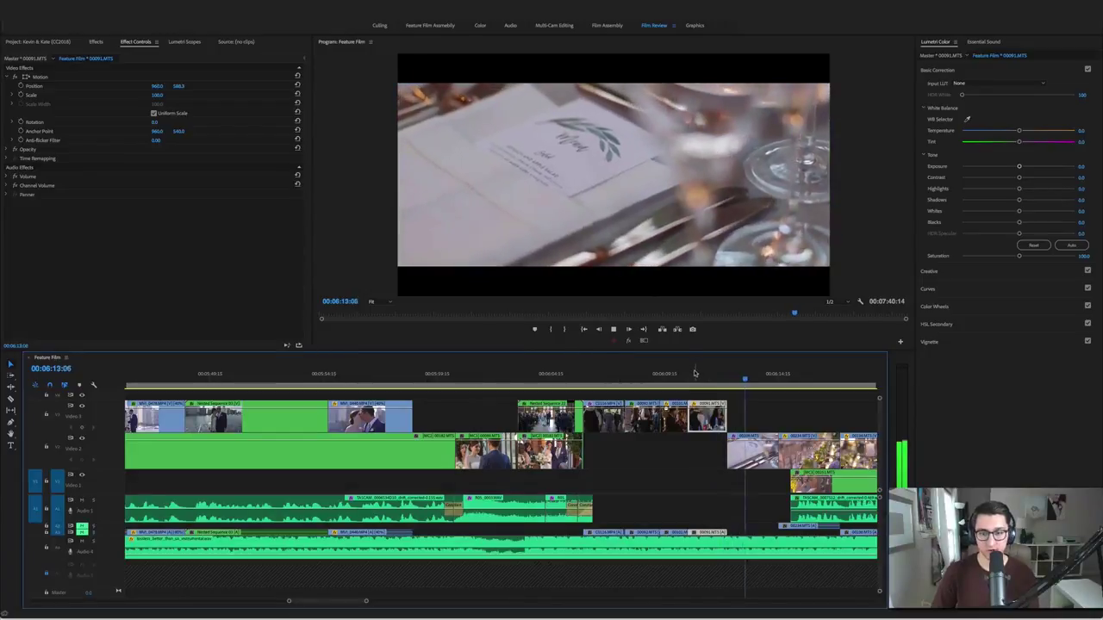
{"action": "key", "text": "super+s"}
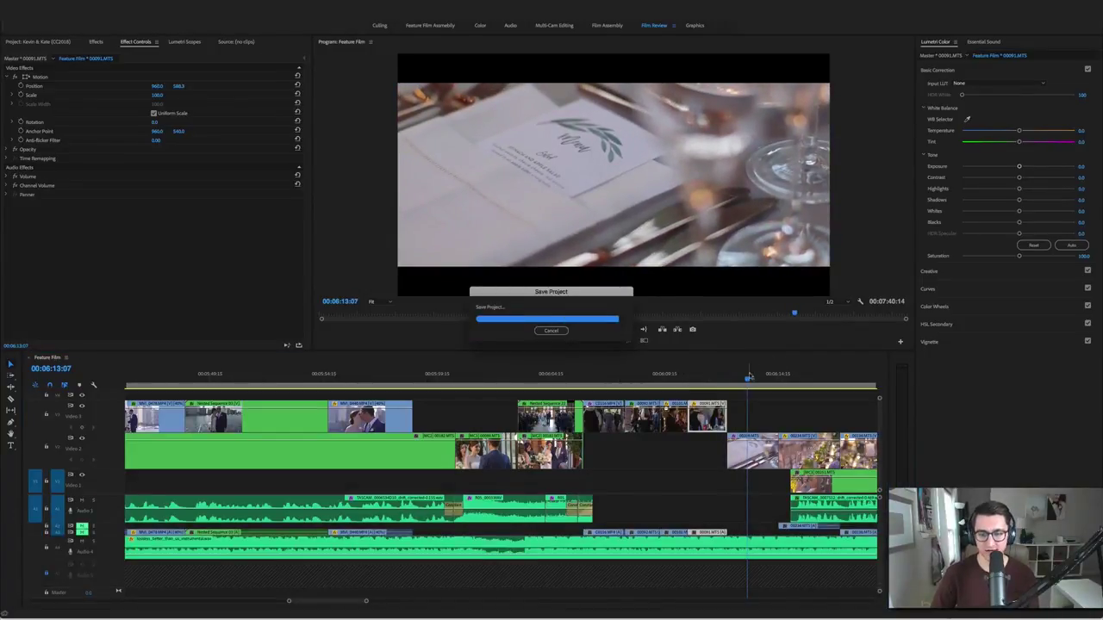
Save the project again and select the menu card clip to examine its effects
{"action": "scroll", "coordinate": [764, 399], "scroll_direction": "right", "scroll_amount": 5}
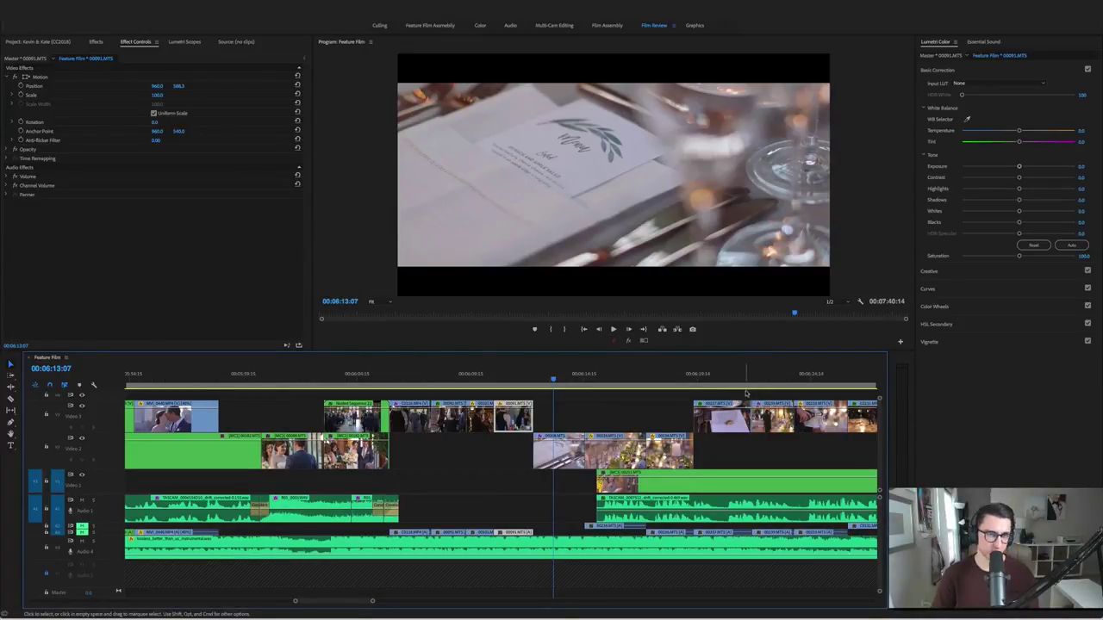
{"action": "key", "text": "super+s"}
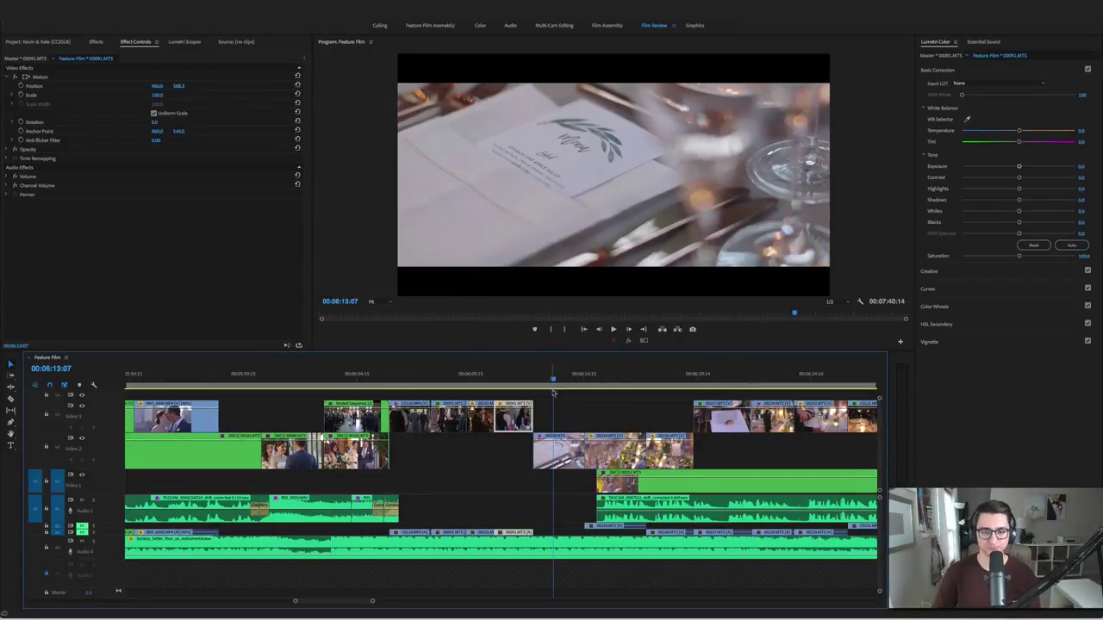
{"action": "left_click", "coordinate": [567, 436]}
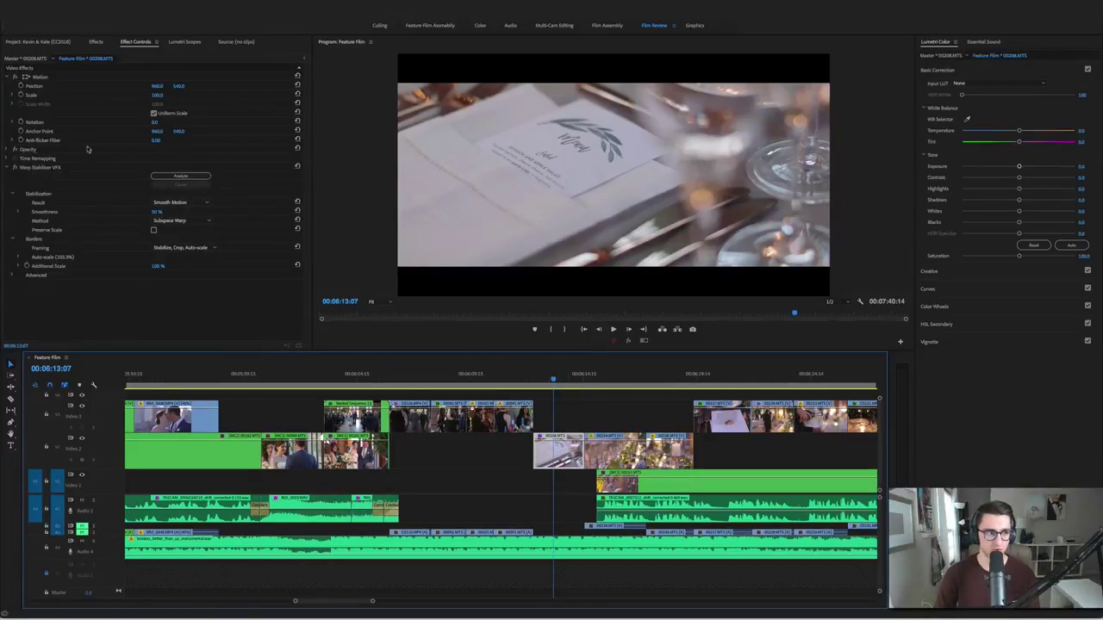
Replay the menu card shot to check its stabilised motion, parking the playhead at 00:06:13:05
{"action": "left_click", "coordinate": [8, 168]}
{"action": "left_click", "coordinate": [551, 376]}
{"action": "key", "text": "space"}
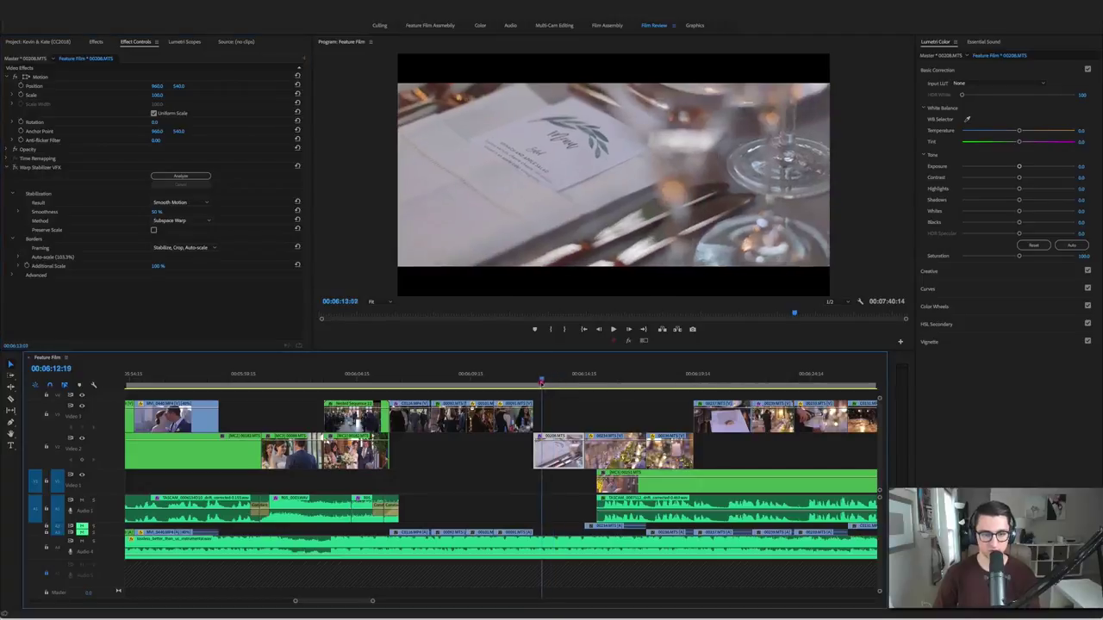
{"action": "key", "text": "space"}
{"action": "left_click", "coordinate": [551, 377]}
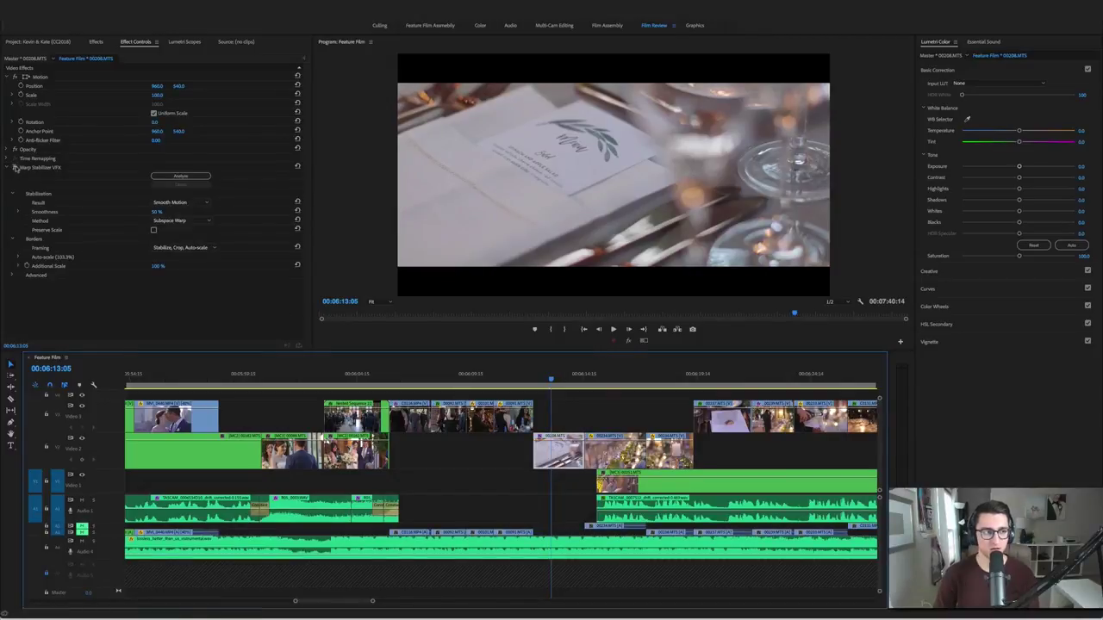
Toggle the menu card clip's Warp Stabilizer, replay the shot, and return the playhead to 00:06:13:04
{"action": "left_click", "coordinate": [15, 168]}
{"action": "left_click", "coordinate": [549, 401]}
{"action": "key", "text": "space"}
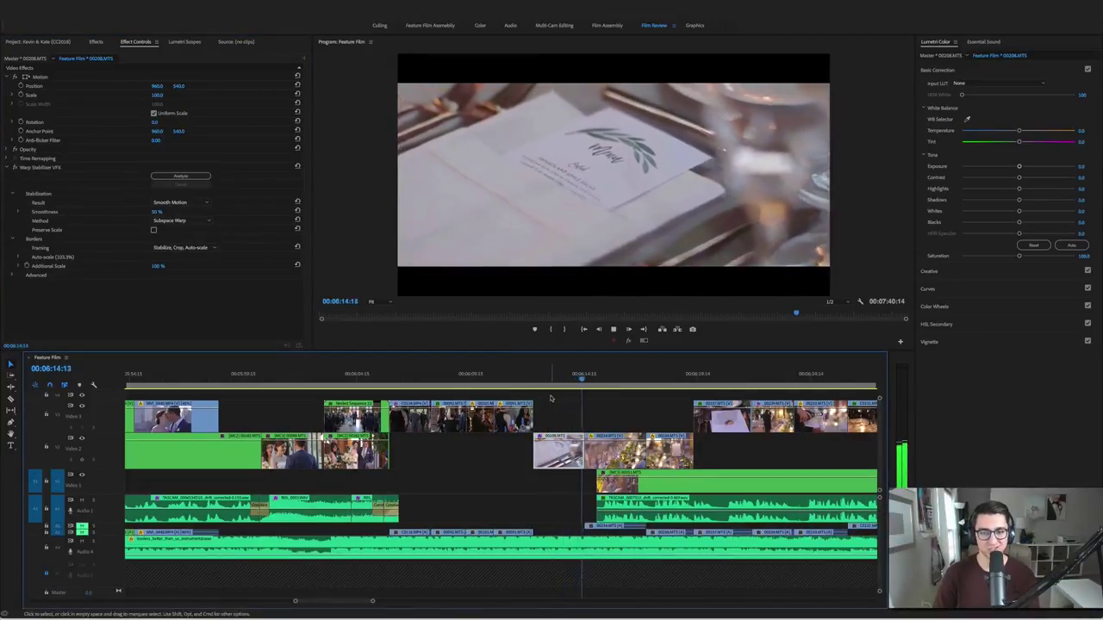
{"action": "key", "text": "space"}
{"action": "left_click", "coordinate": [553, 379]}
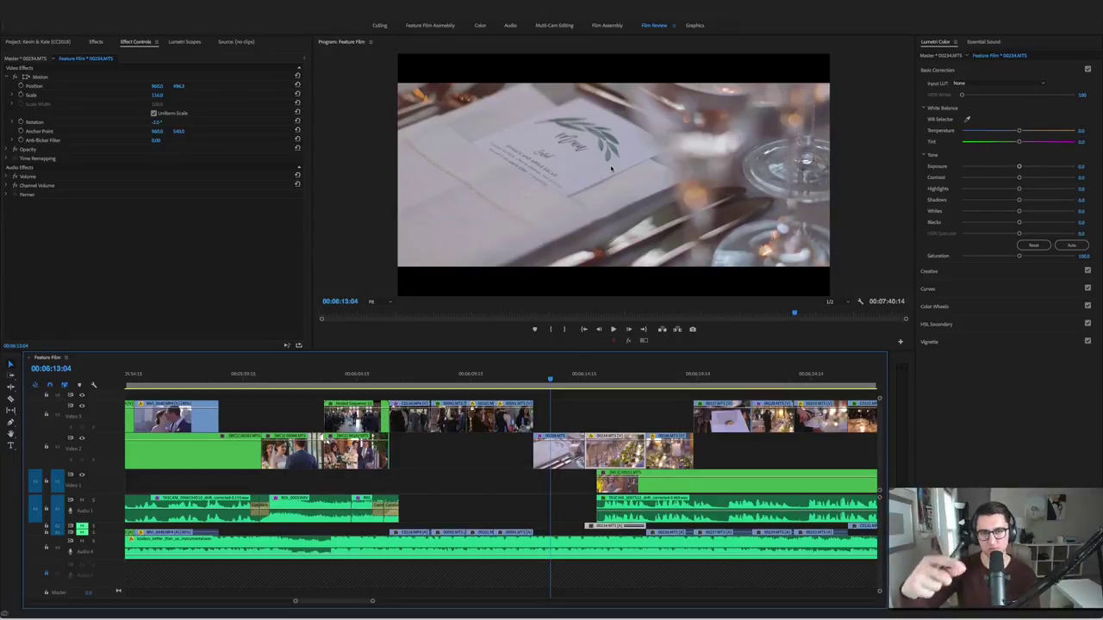
Compare the menu card shot at 00:06:13:04 with all effects bypassed and enabled
{"action": "left_click", "coordinate": [630, 342]}
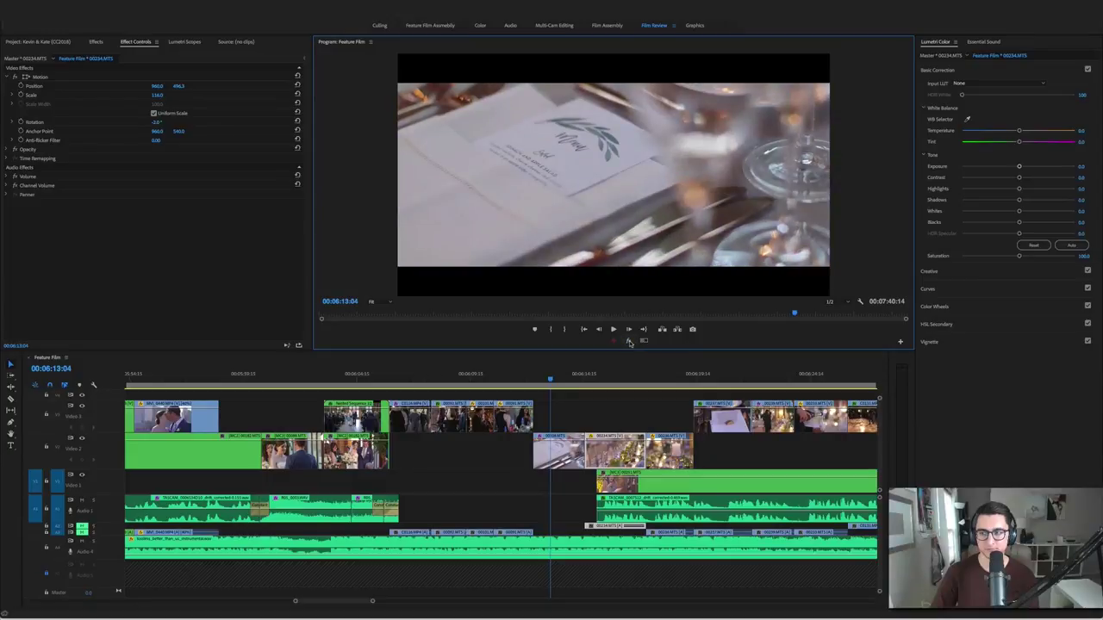
{"action": "left_click", "coordinate": [568, 440]}
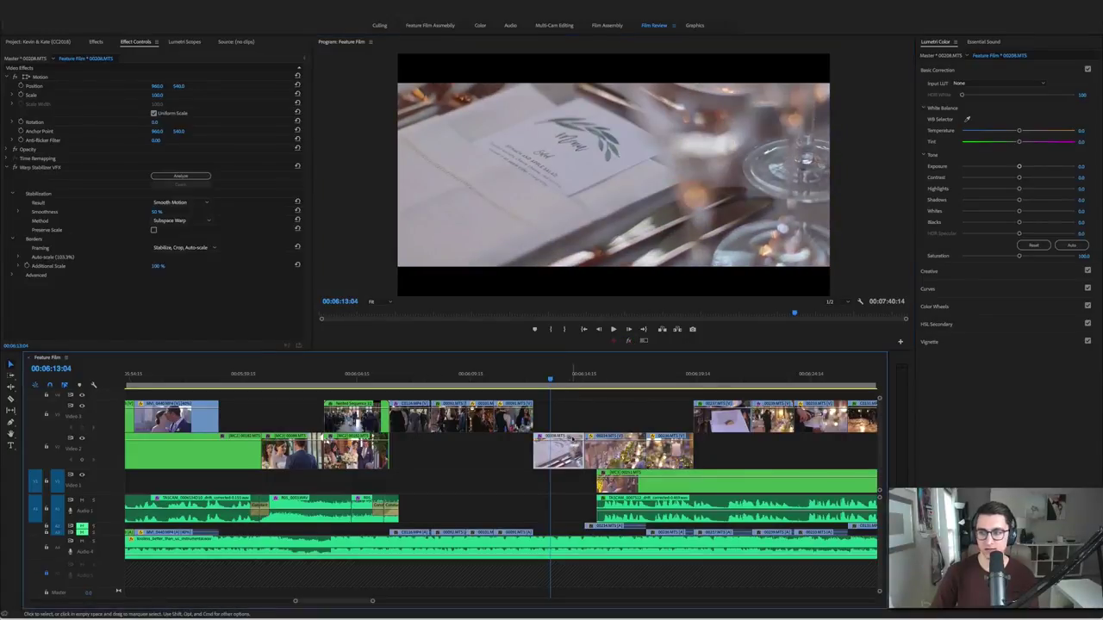
{"action": "left_click", "coordinate": [628, 341]}
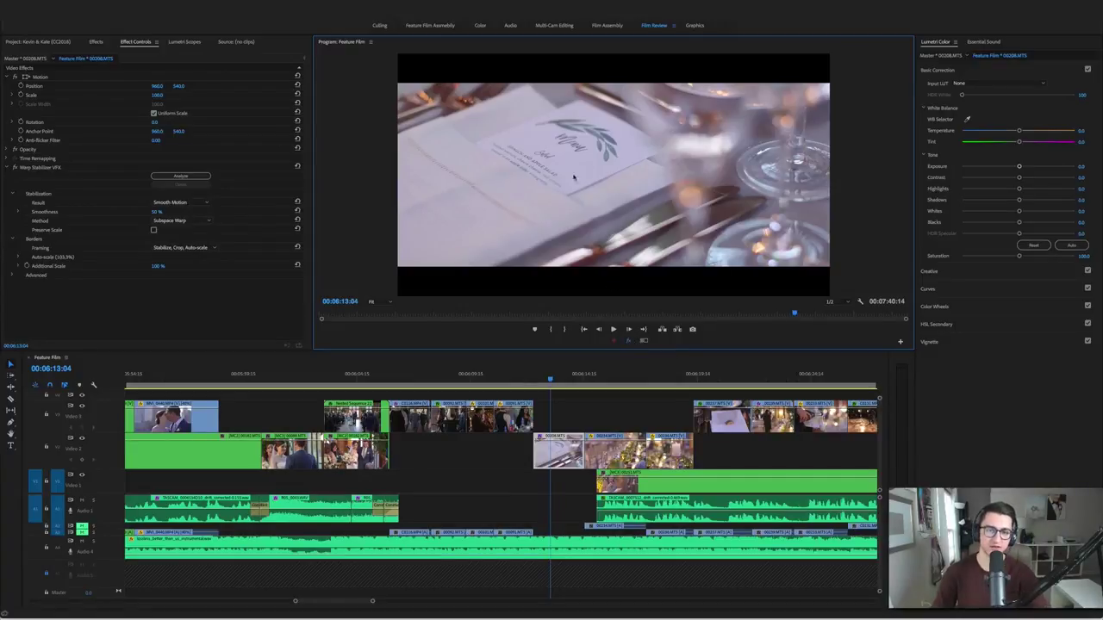
{"action": "left_click", "coordinate": [629, 342]}
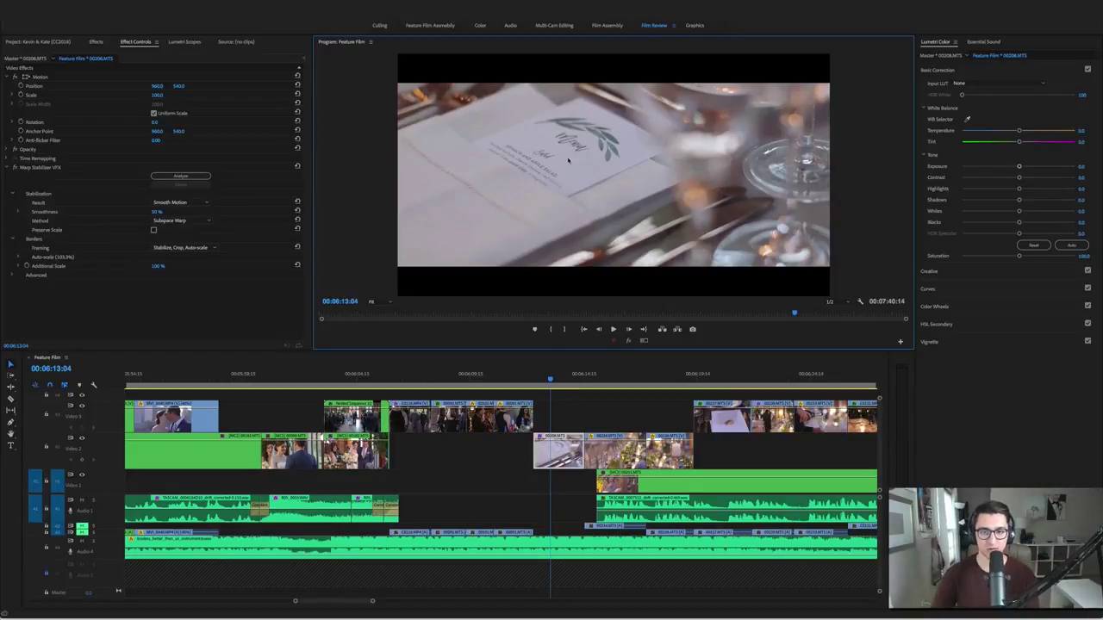
Play on to the wine glasses shot at 00:06:15:14 and compare it with all effects bypassed and enabled
{"action": "key", "text": "space"}
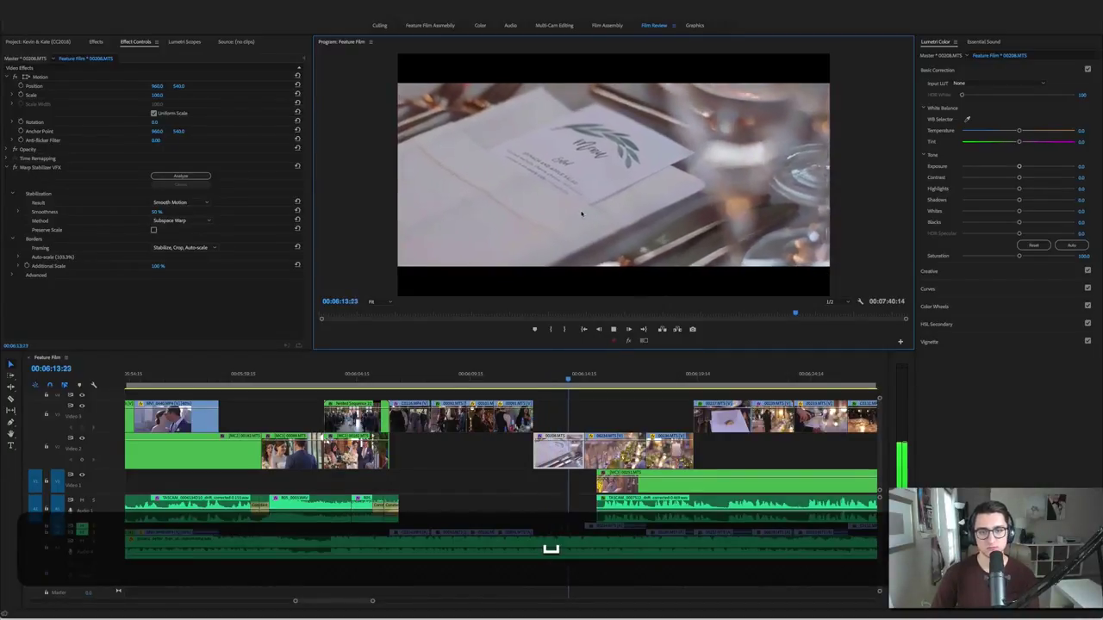
{"action": "key", "text": "space"}
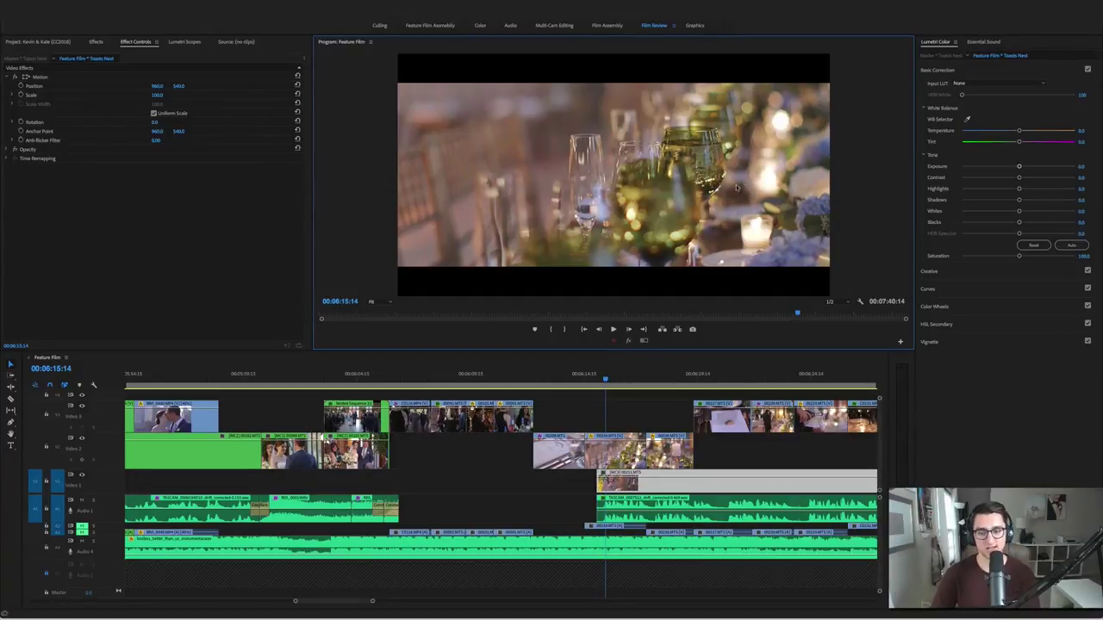
{"action": "left_click", "coordinate": [619, 483]}
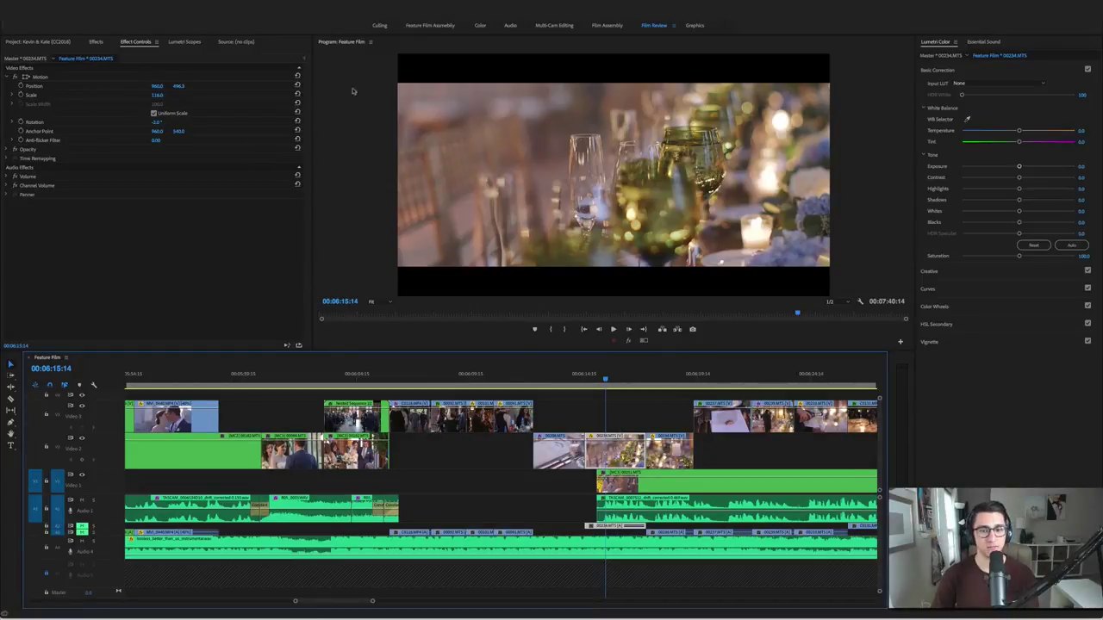
{"action": "left_click", "coordinate": [630, 343]}
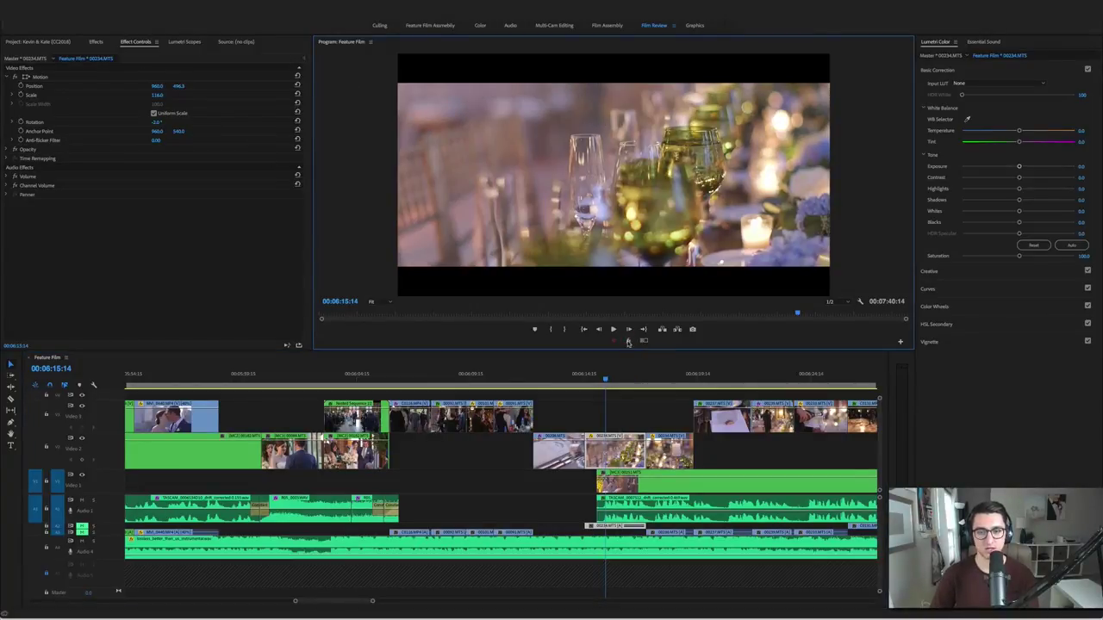
{"action": "left_click", "coordinate": [628, 341]}
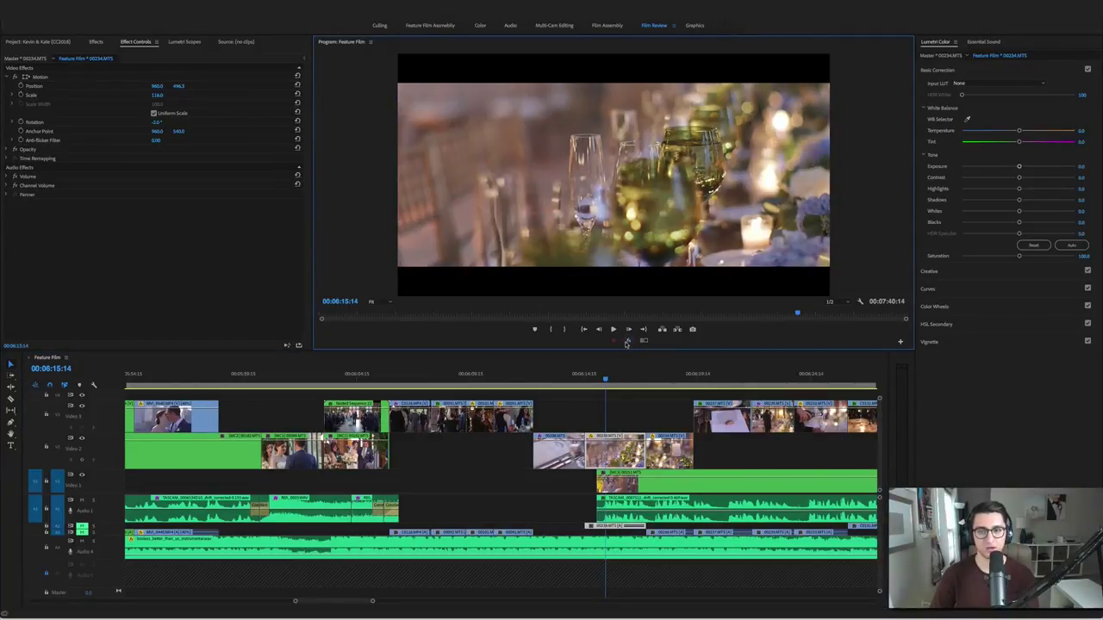
Reset the wine glasses clip's rotation to compare the tilt, and set it back to -2°
{"action": "left_click", "coordinate": [297, 125]}
{"action": "left_click", "coordinate": [298, 125]}
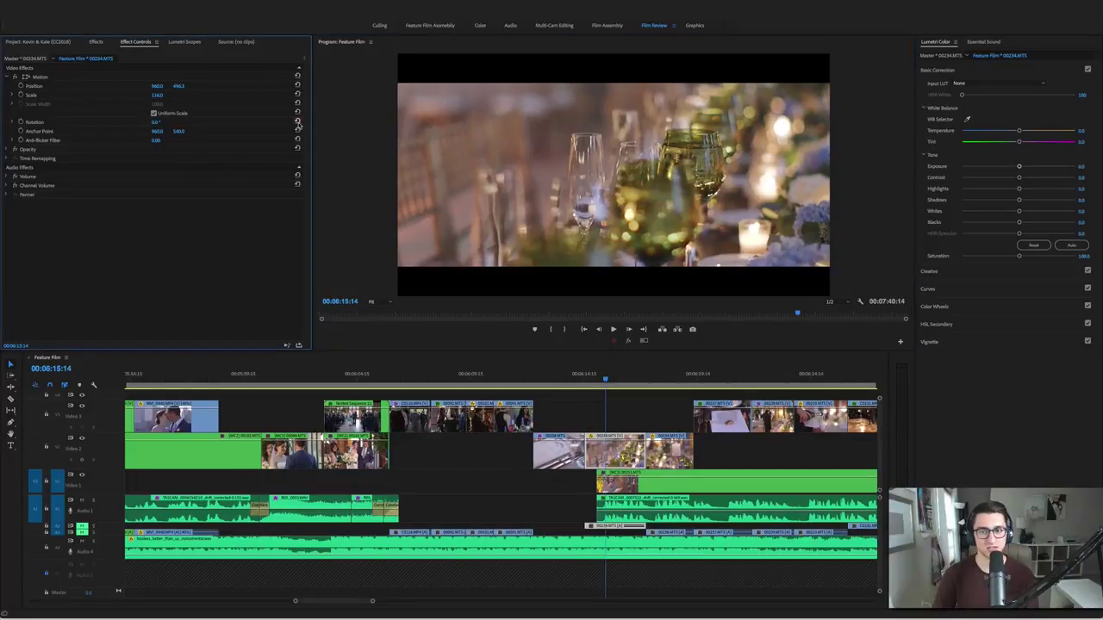
{"action": "left_click", "coordinate": [156, 121]}
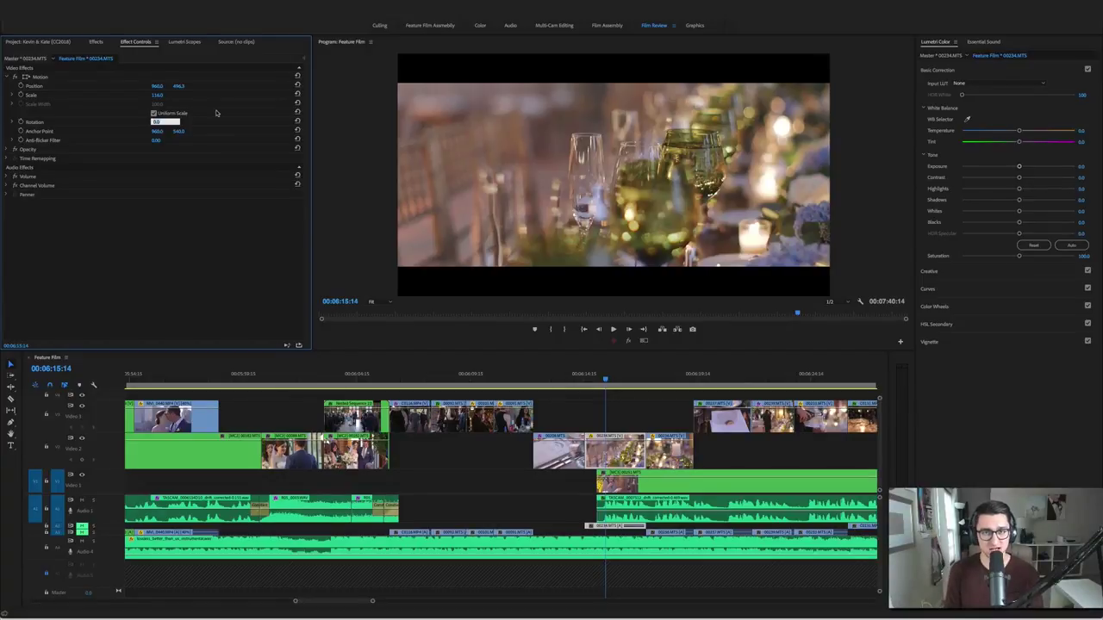
{"action": "type", "text": "-2"}
{"action": "key", "text": "Return"}
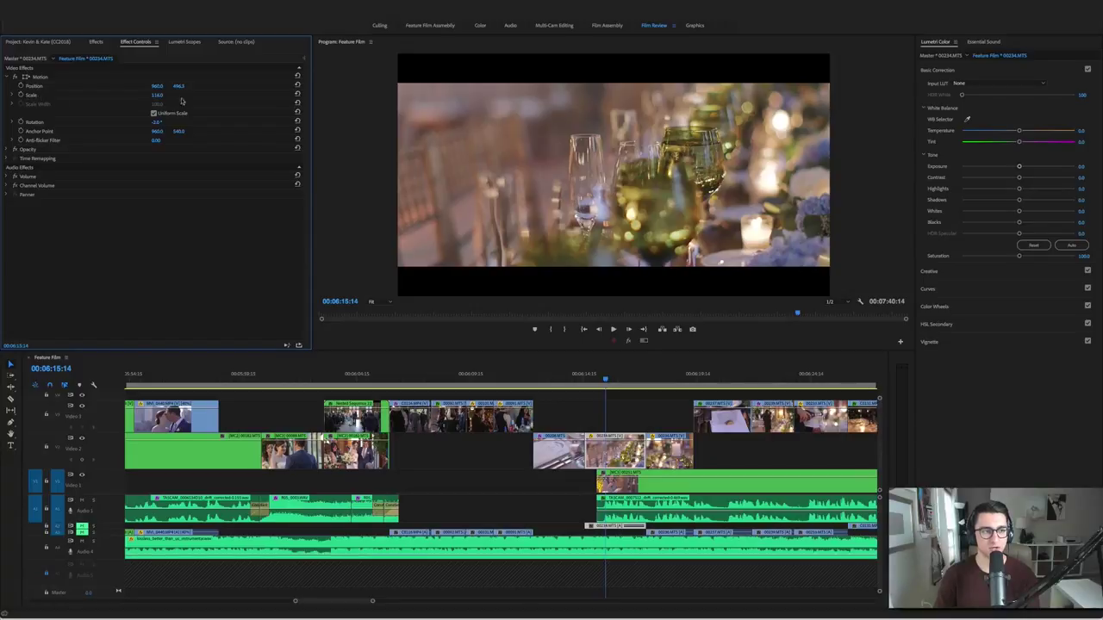
Reset the wine glasses clip's scale to 100 and briefly hide the Cinemascope overlay to examine the uncropped frame edges
{"action": "left_click", "coordinate": [297, 94]}
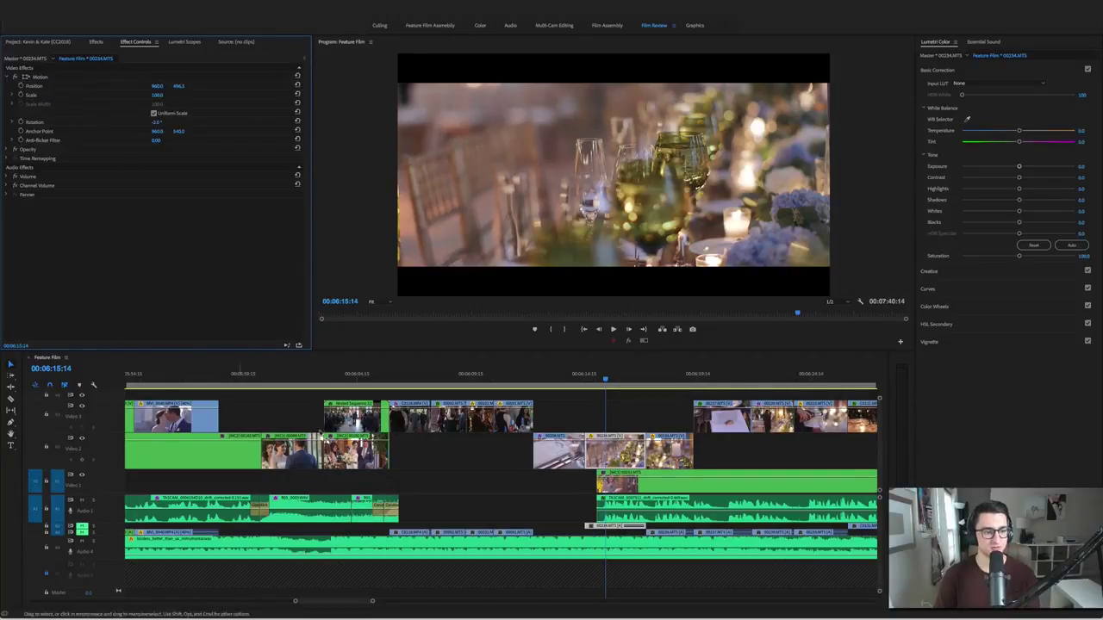
{"action": "scroll", "coordinate": [234, 411], "scroll_direction": "up", "scroll_amount": 1}
{"action": "left_click", "coordinate": [69, 400]}
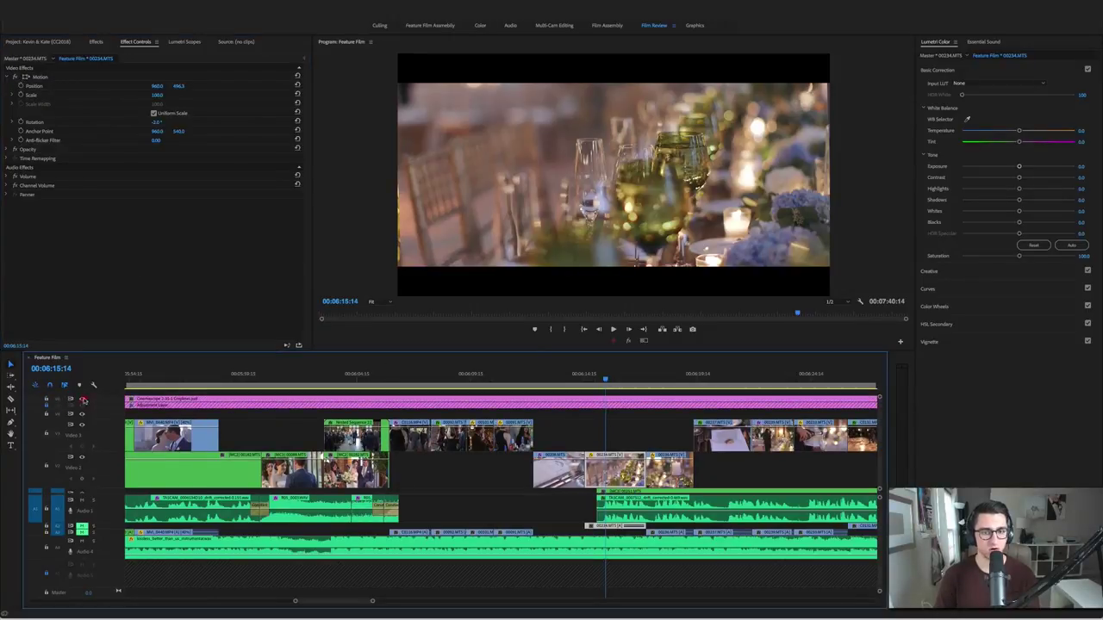
{"action": "left_click", "coordinate": [83, 400]}
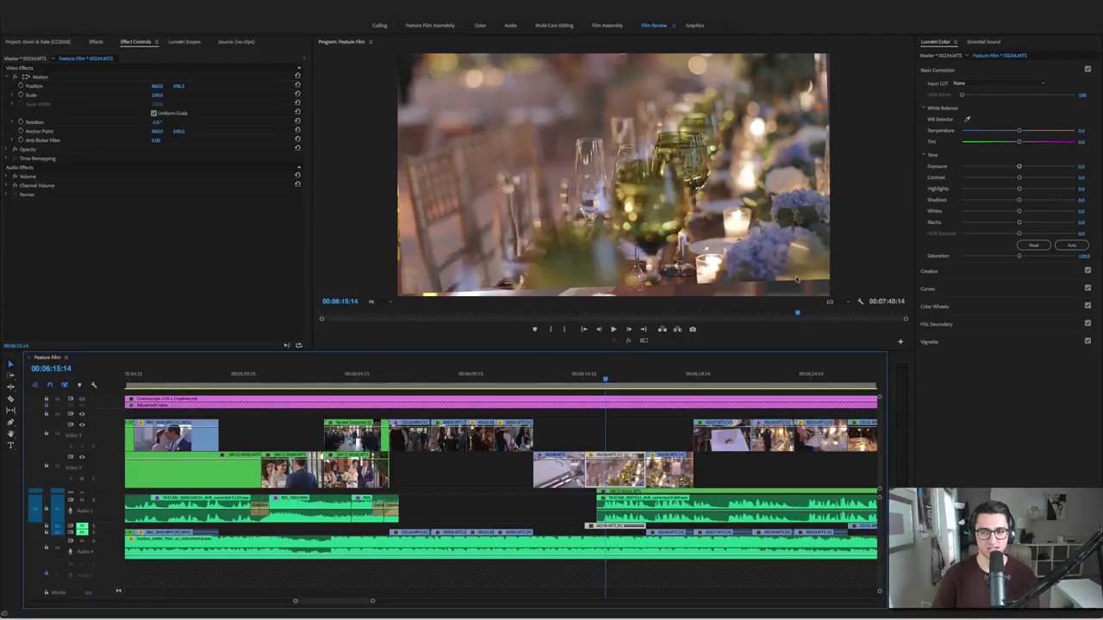
{"action": "left_click", "coordinate": [84, 401]}
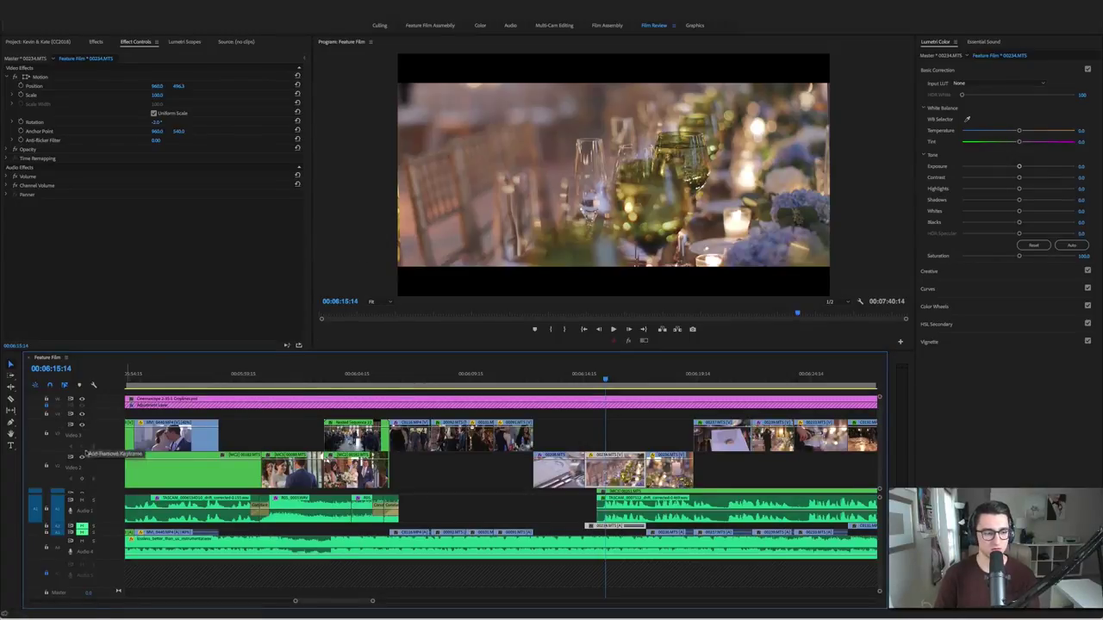
With Video 1 temporarily hidden, enlarge the wine glasses clip to cover the rotated frame's exposed edges, and save the project
{"action": "scroll", "coordinate": [93, 467], "scroll_direction": "down", "scroll_amount": 1}
{"action": "left_click", "coordinate": [82, 473]}
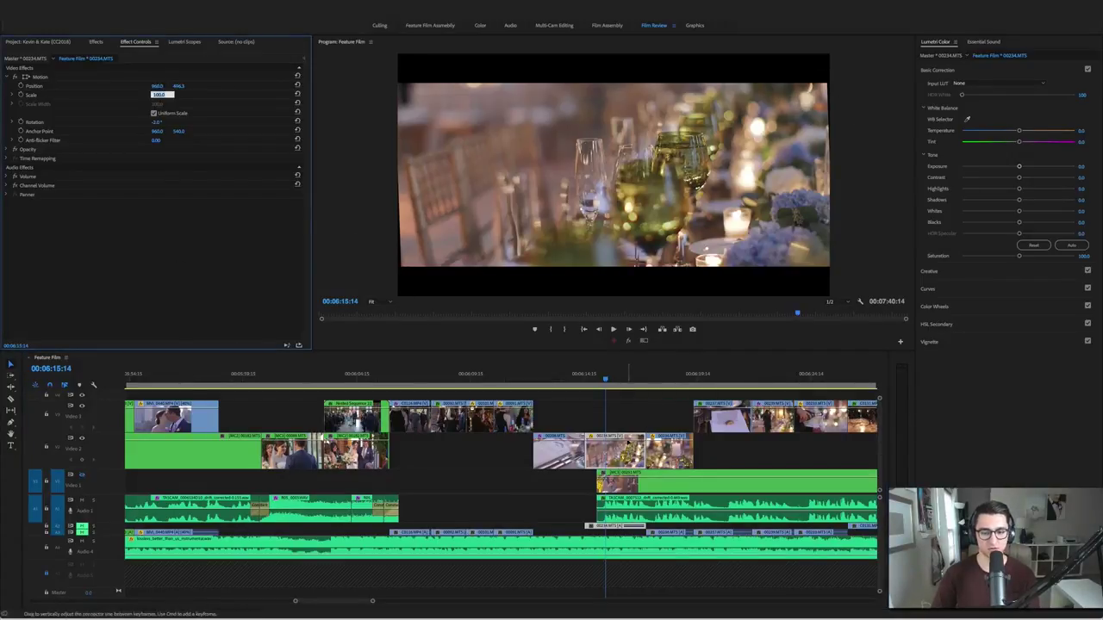
{"action": "left_click", "coordinate": [156, 95]}
{"action": "type", "text": "110"}
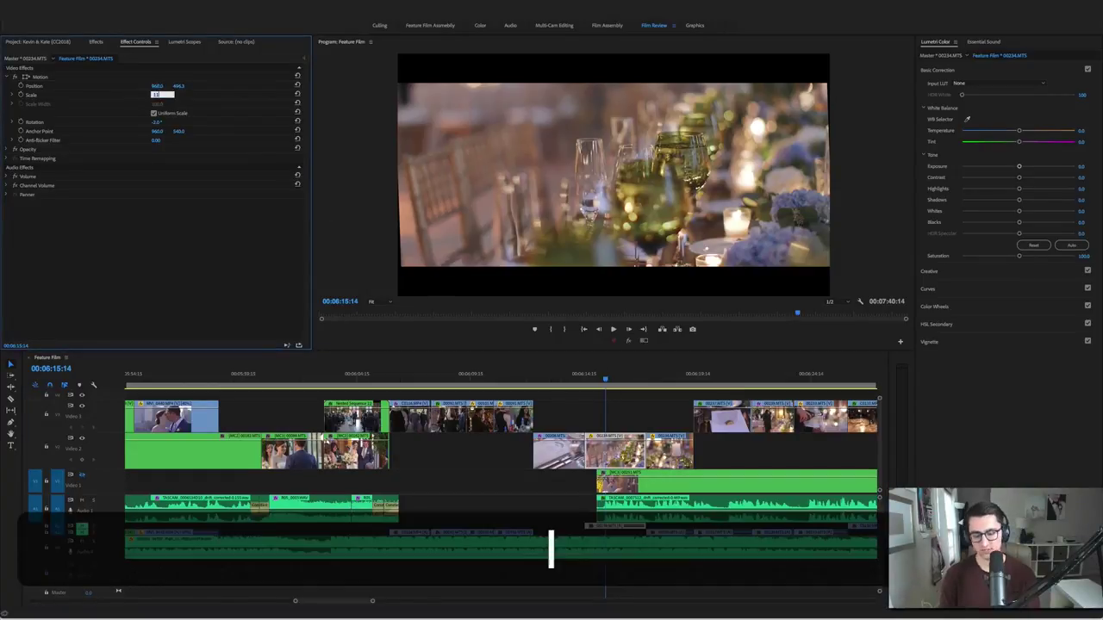
{"action": "key", "text": "Return"}
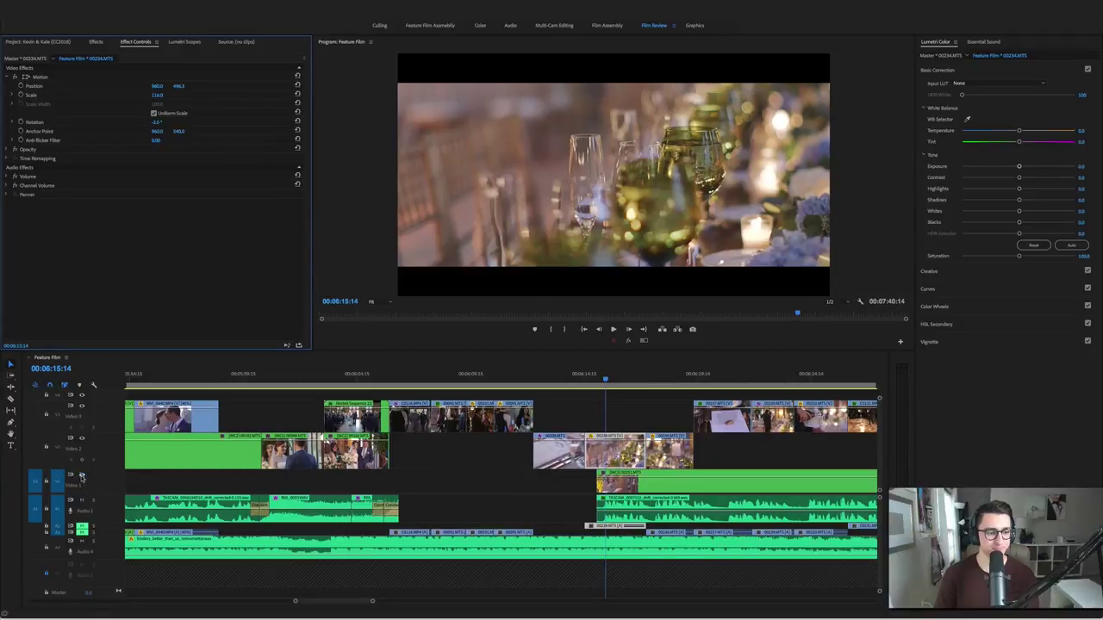
{"action": "key", "text": "super+s"}
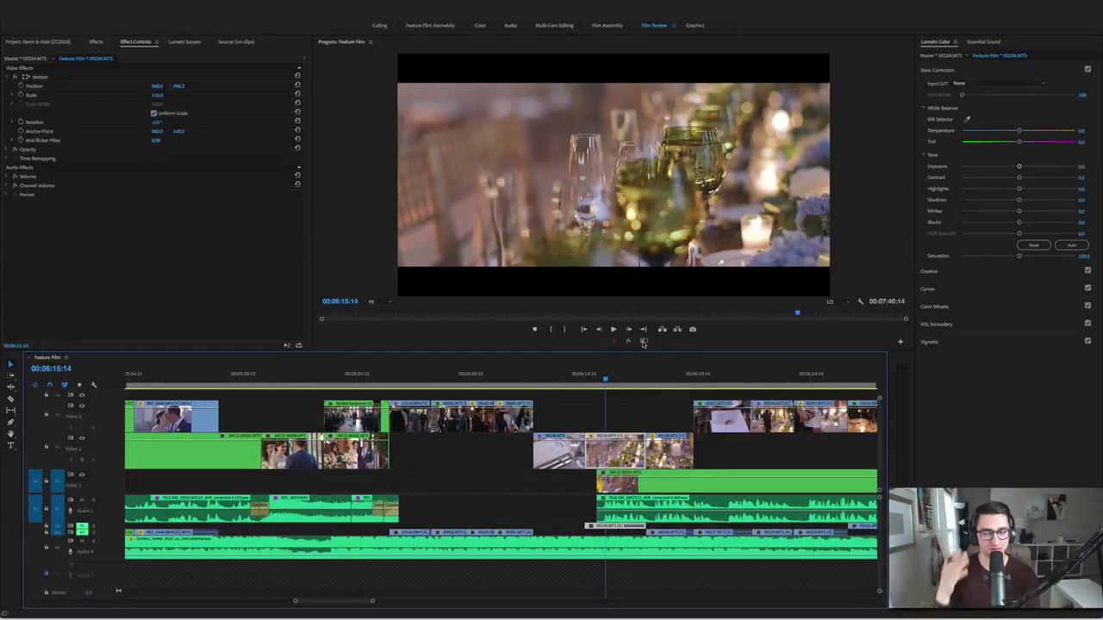
Review the candle shot and its cut into the place card shot, replaying from 00:06:18:21
{"action": "key", "text": "space"}
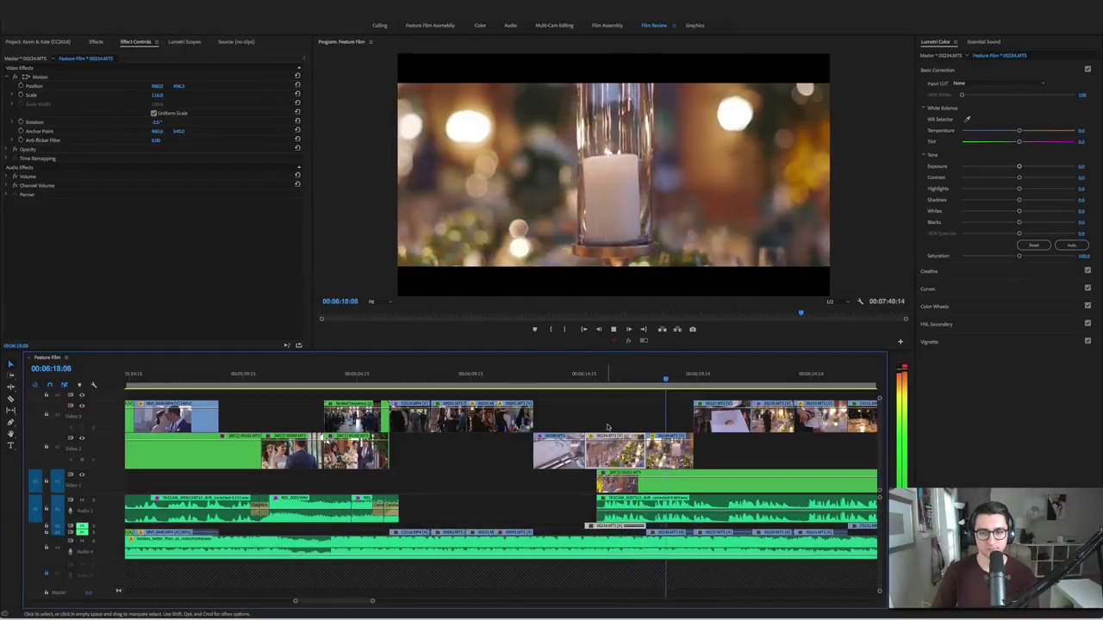
{"action": "key", "text": "space"}
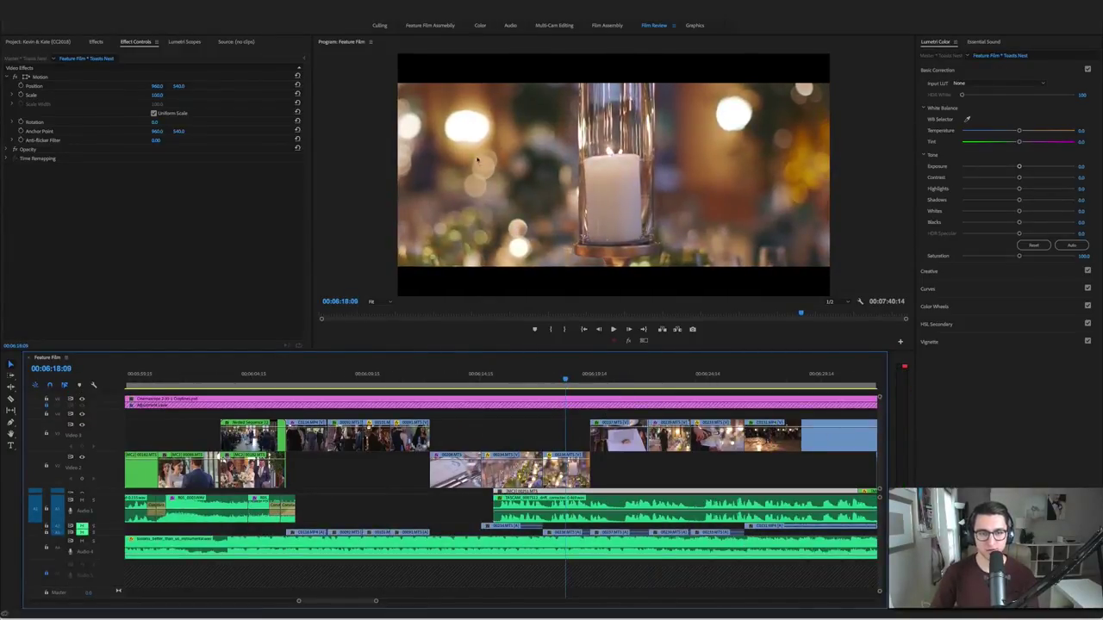
{"action": "key", "text": "space"}
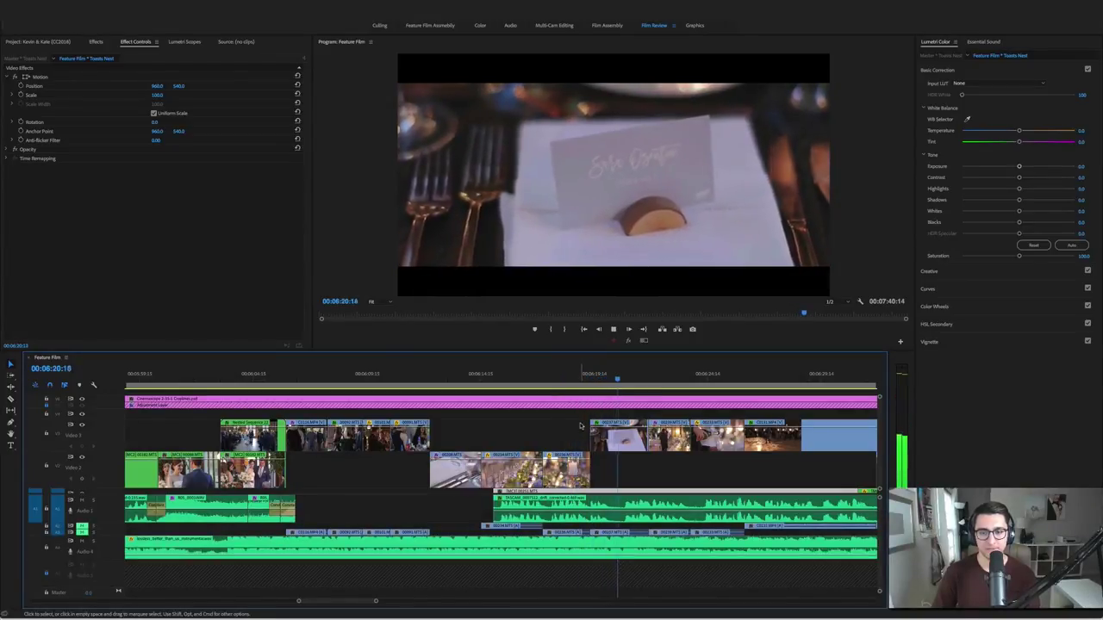
{"action": "key", "text": "space"}
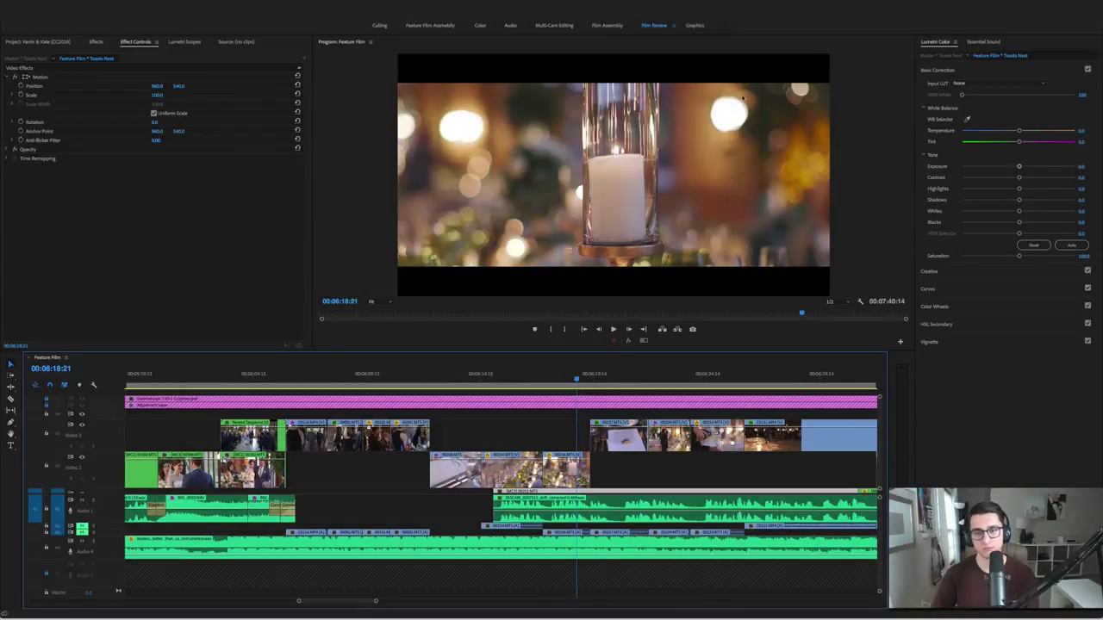
{"action": "key", "text": "space"}
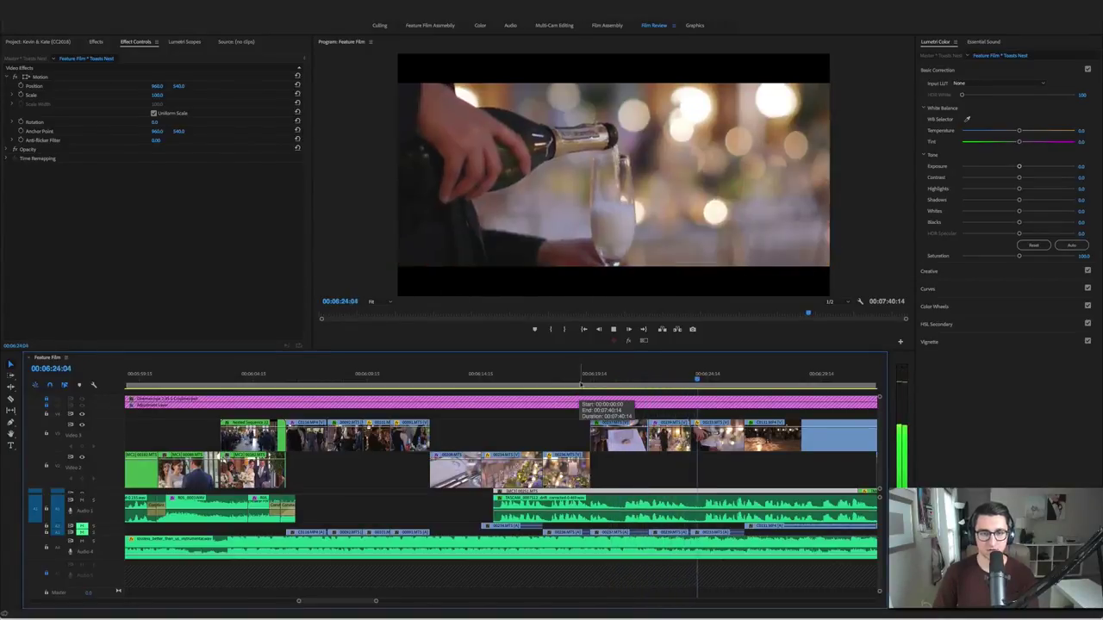
Replay the cut from the dining room shot at 00:06:23:02 into the champagne pour, stopping at 00:06:24:12
{"action": "key", "text": "space"}
{"action": "left_click", "coordinate": [672, 379]}
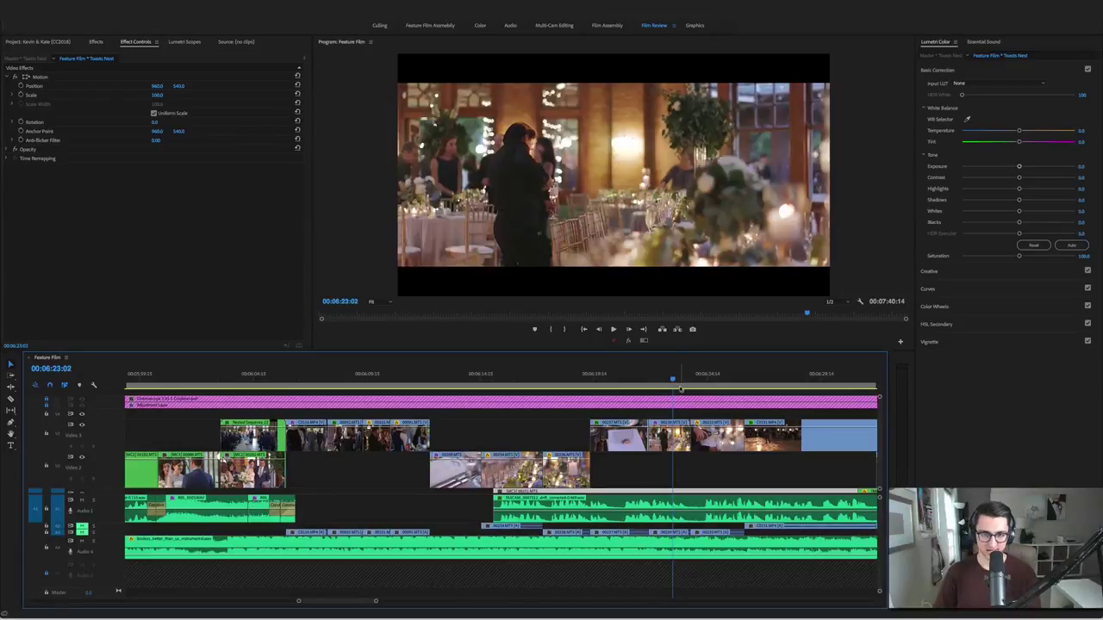
{"action": "key", "text": "space"}
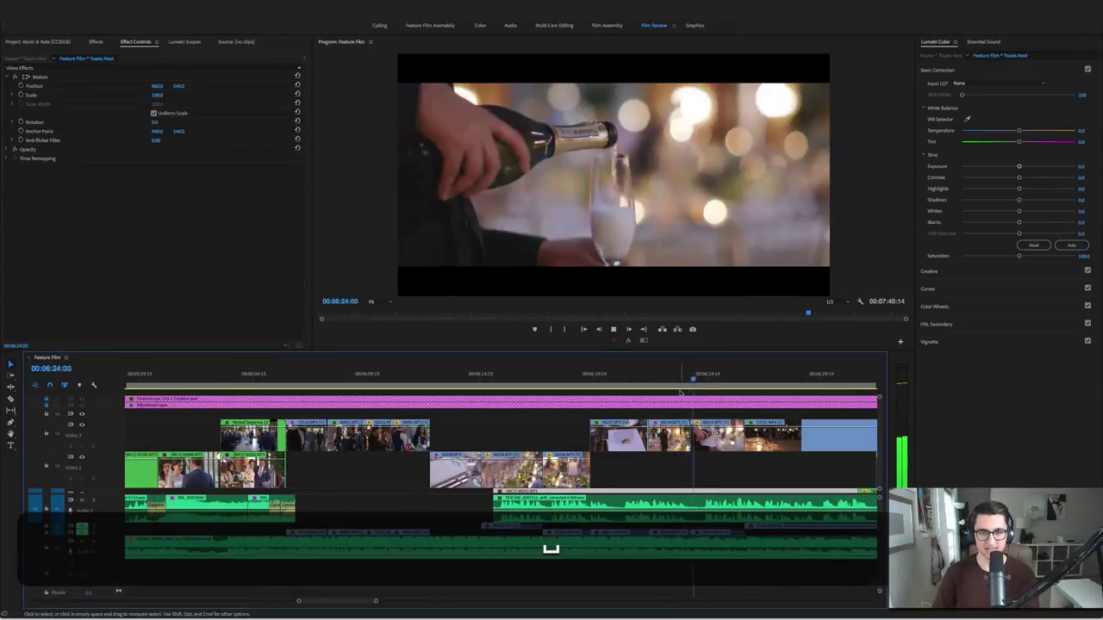
{"action": "key", "text": "space"}
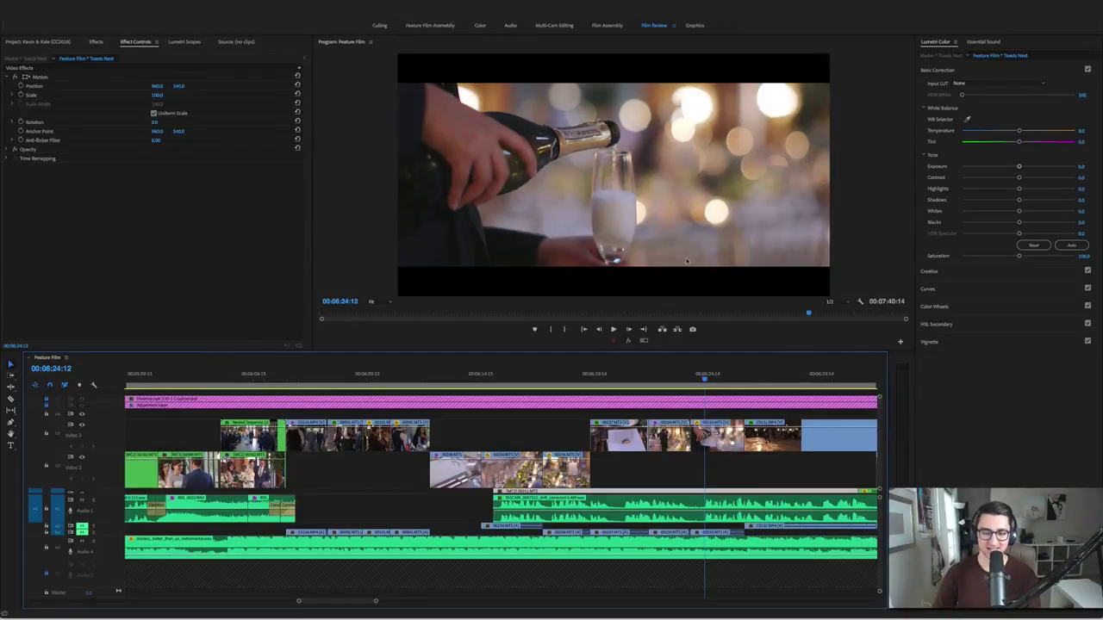
Compare the champagne pour shot with effects bypassed, save the project and select its clip to examine its effects
{"action": "left_click", "coordinate": [629, 345]}
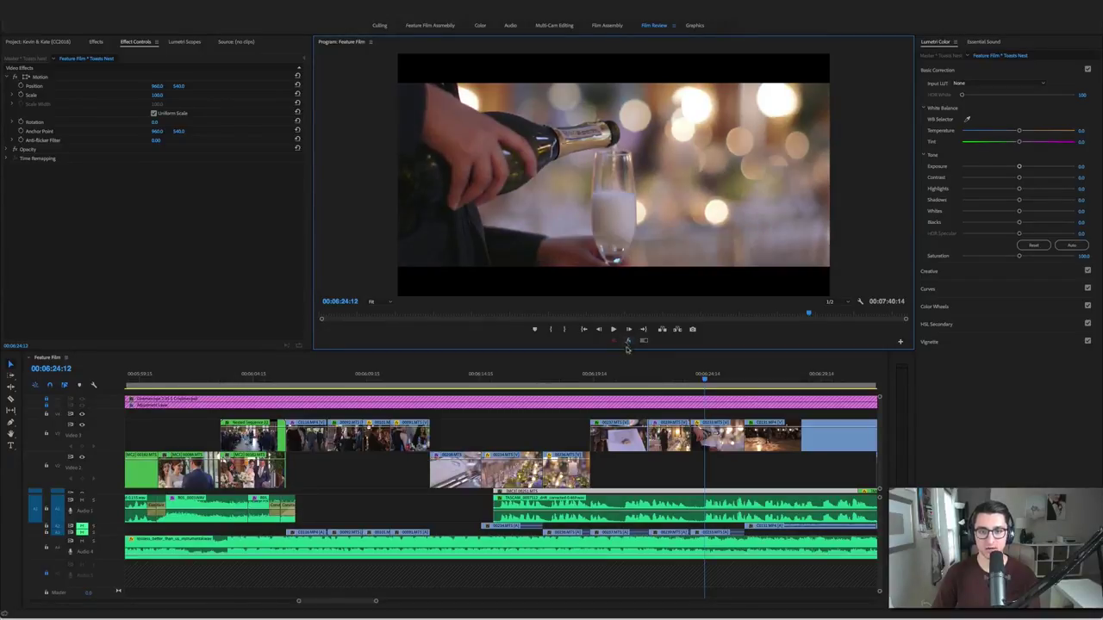
{"action": "key", "text": "super+s"}
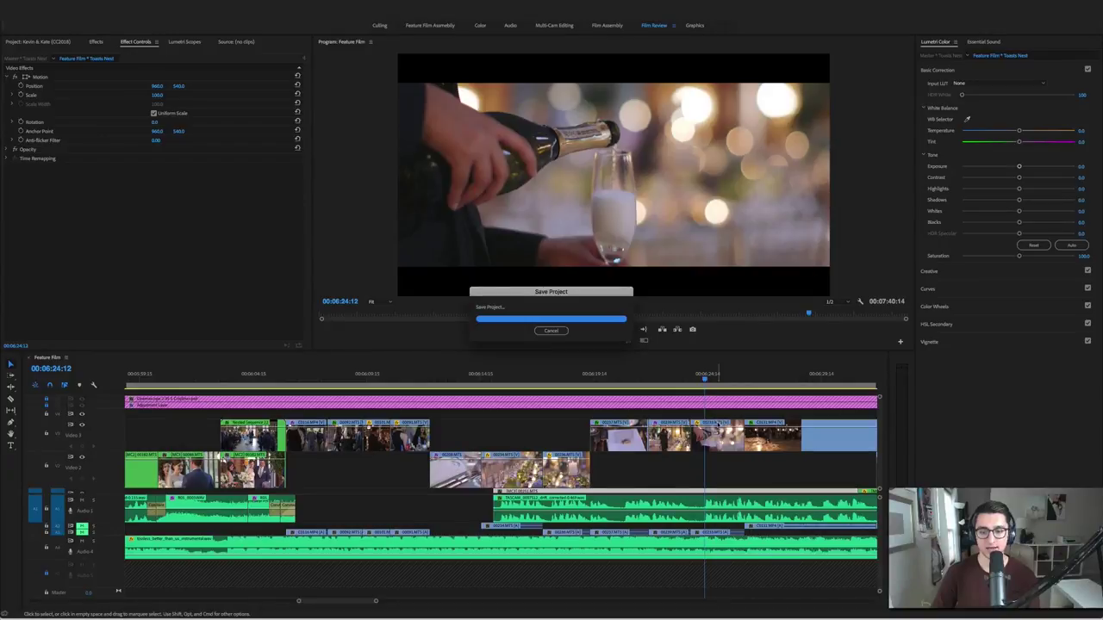
{"action": "left_click", "coordinate": [718, 427]}
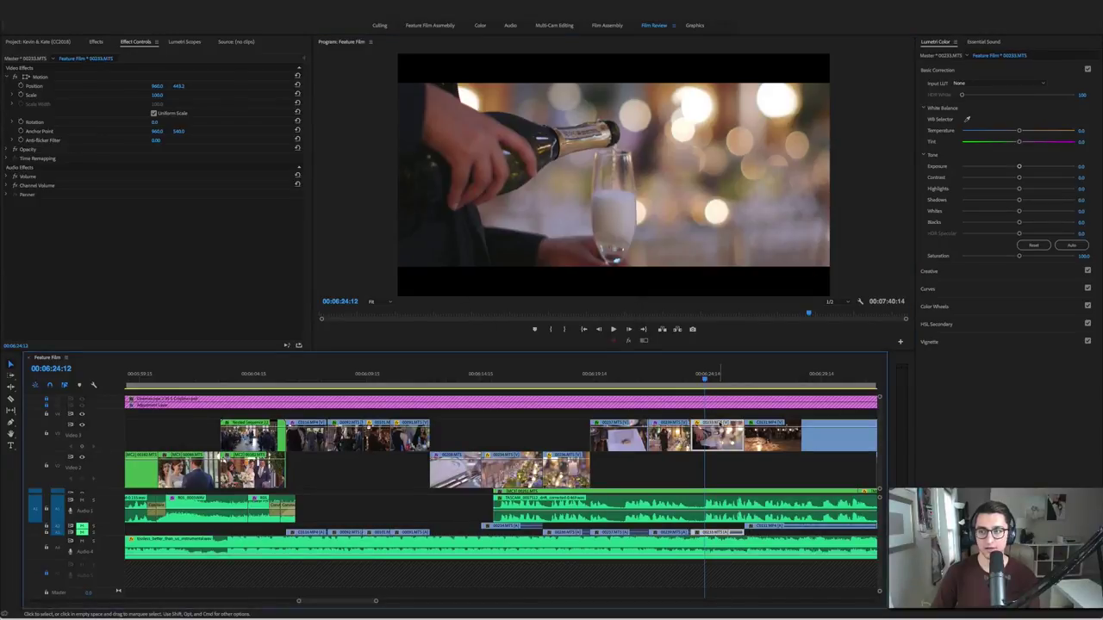
Play the cut from the champagne pour into the dance shot beside the cake table, stopping at 00:06:27:06, and save the project
{"action": "scroll", "coordinate": [661, 420], "scroll_direction": "down", "scroll_amount": 5}
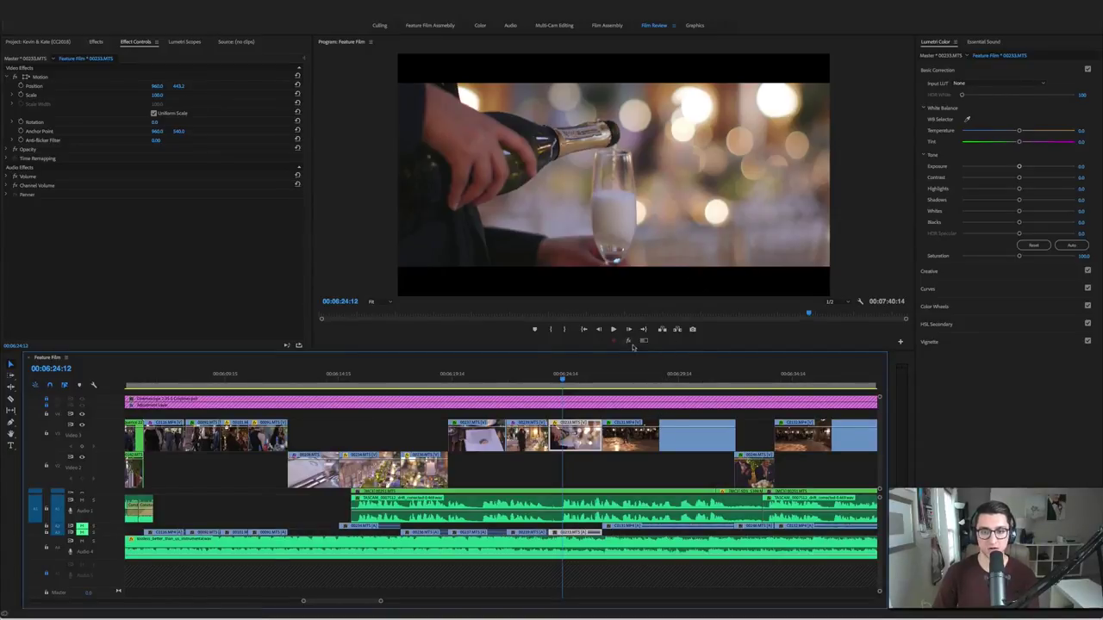
{"action": "key", "text": "space"}
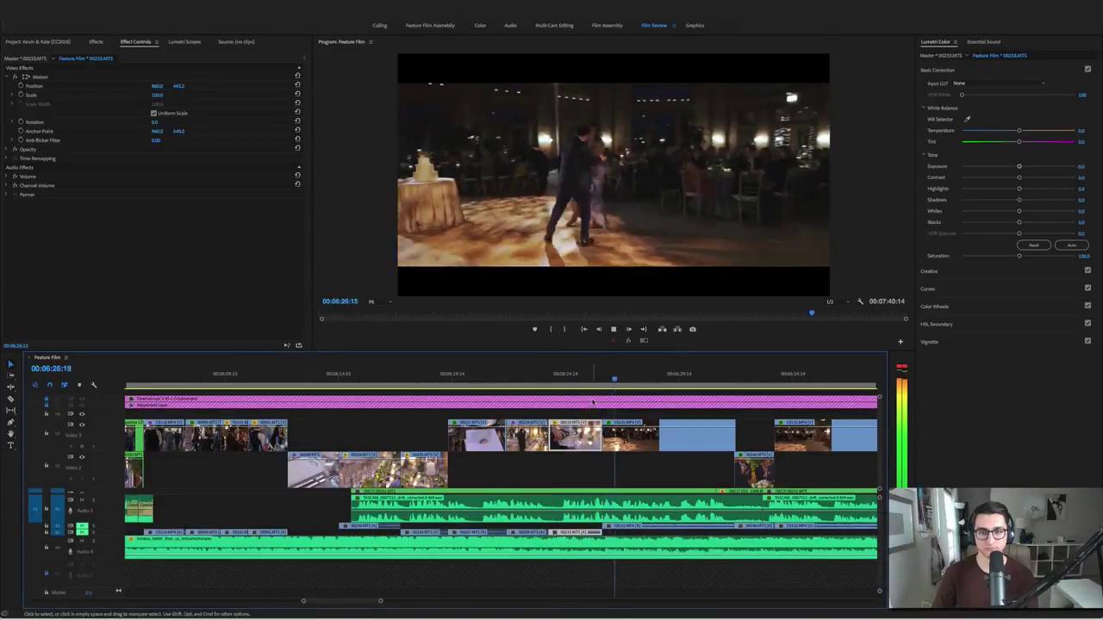
{"action": "key", "text": "space"}
{"action": "key", "text": "super+s"}
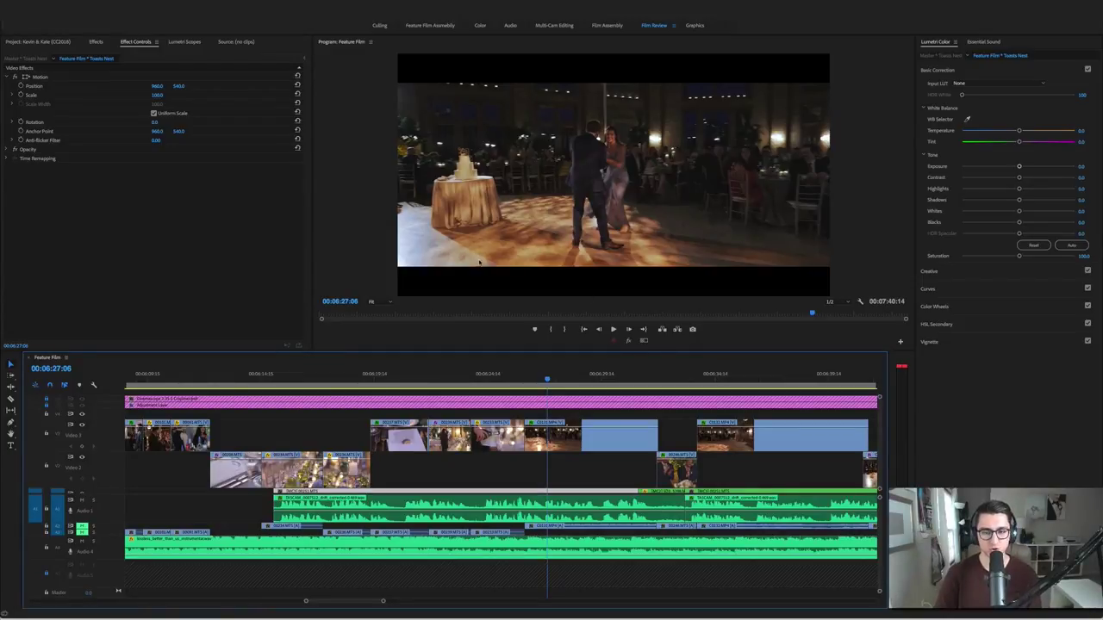
Compare the cake-table dance shot with effects bypassed, and select its clip C0131.MP4 to examine its color settings
{"action": "left_click", "coordinate": [628, 332]}
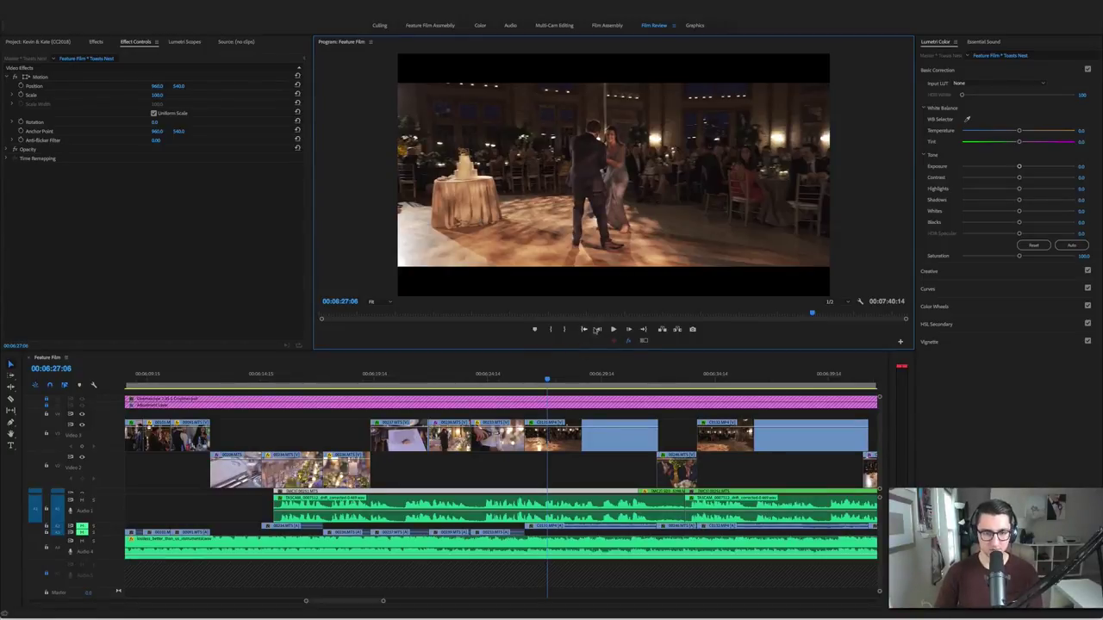
{"action": "left_click", "coordinate": [628, 341]}
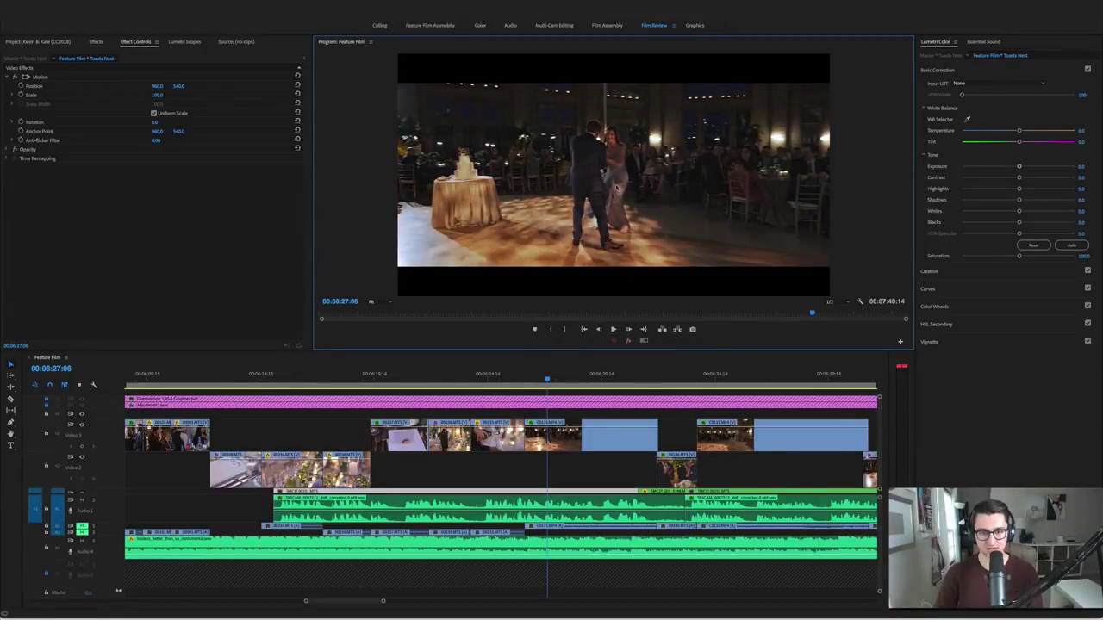
{"action": "left_click", "coordinate": [558, 423]}
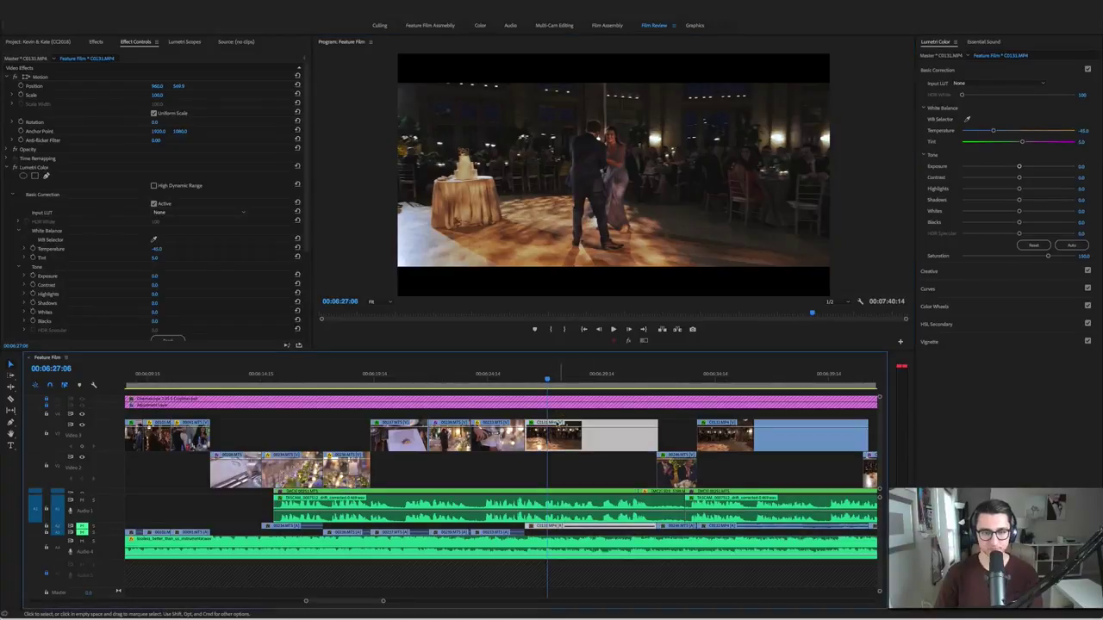
{"action": "left_click", "coordinate": [8, 167]}
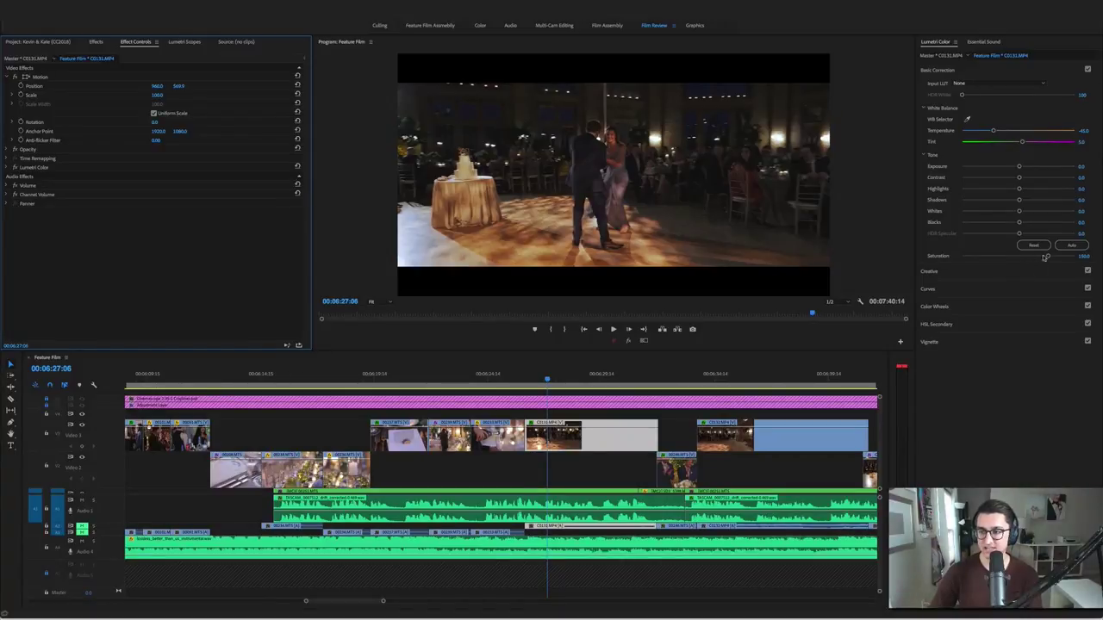
{"action": "left_click", "coordinate": [574, 422]}
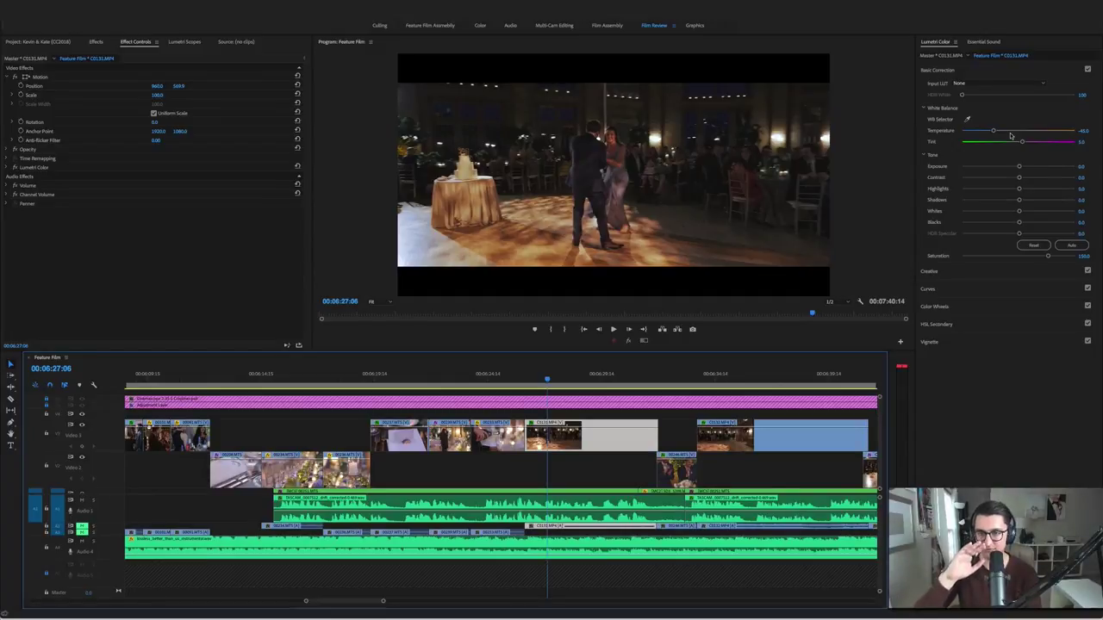
Review the dance shot and the applauding groomsmen shot at 00:06:32:12, examining the groomsmen clip's Warp Stabilizer VFX effect
{"action": "key", "text": "space"}
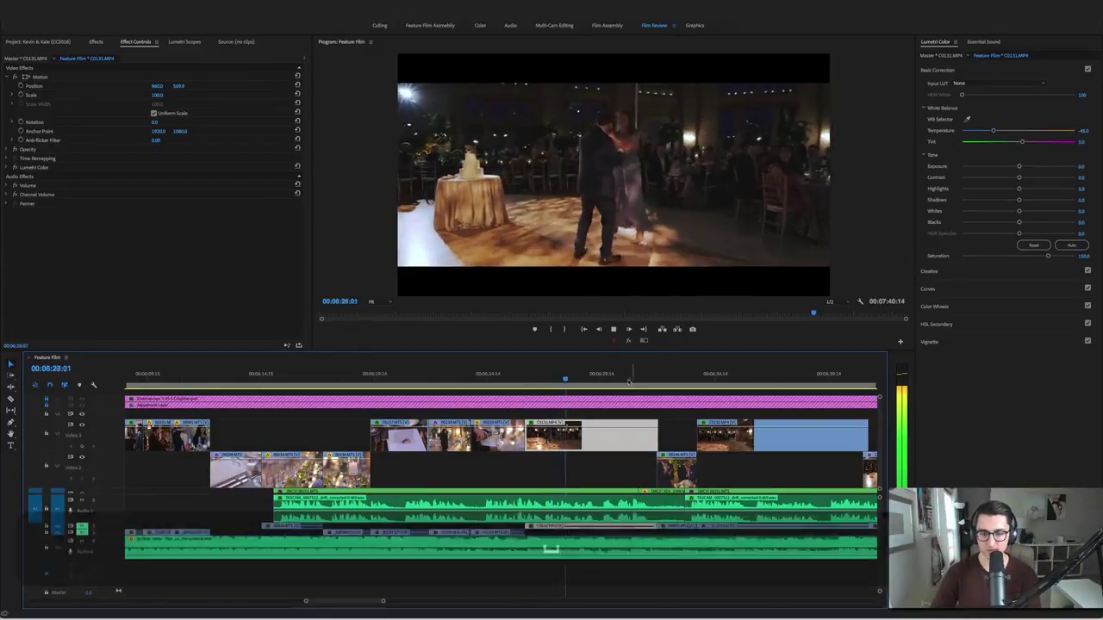
{"action": "left_click", "coordinate": [644, 379]}
{"action": "key", "text": "space"}
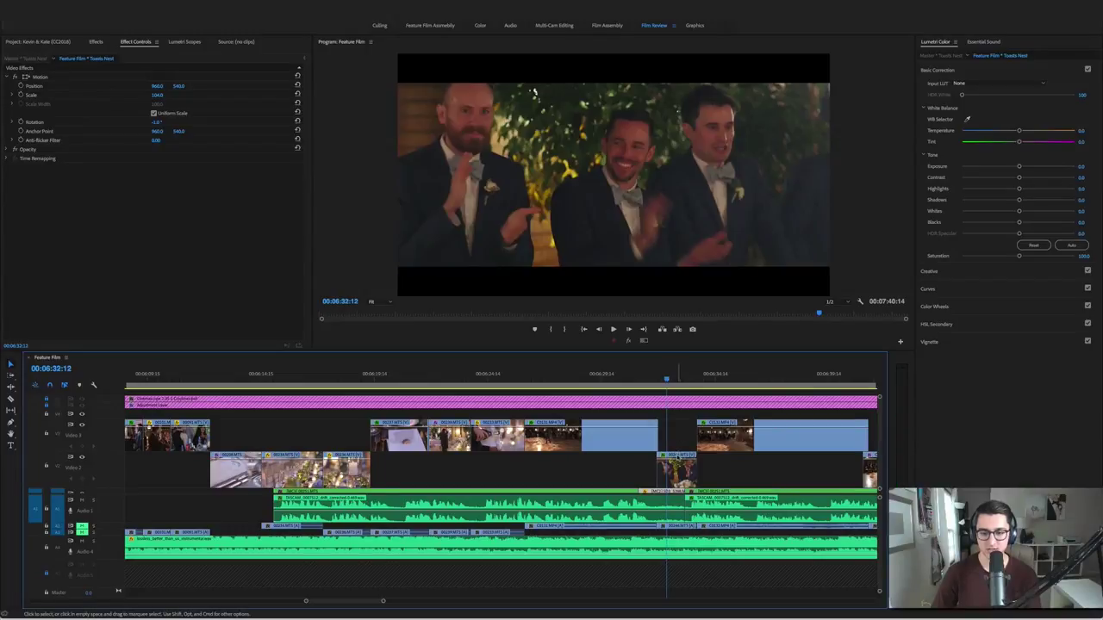
{"action": "left_click", "coordinate": [677, 465]}
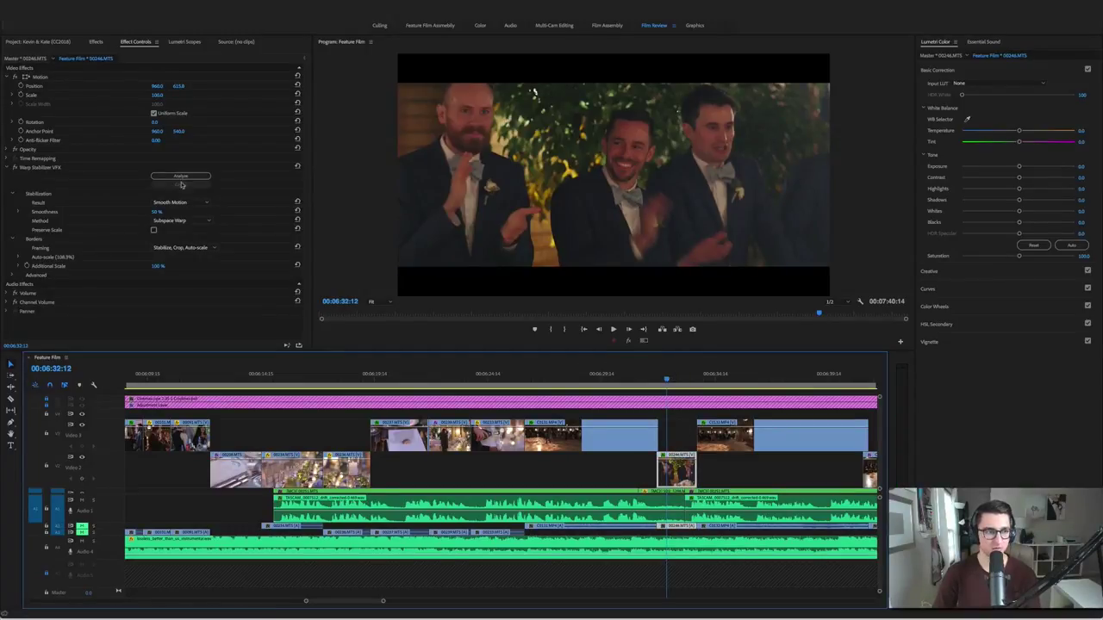
{"action": "left_click", "coordinate": [14, 169]}
Replay the groomsmen clip from its opening cut, checking its stabilization at 00:06:32:15 and the transition into the entrance shot at 00:06:33:21
{"action": "left_click", "coordinate": [673, 377]}
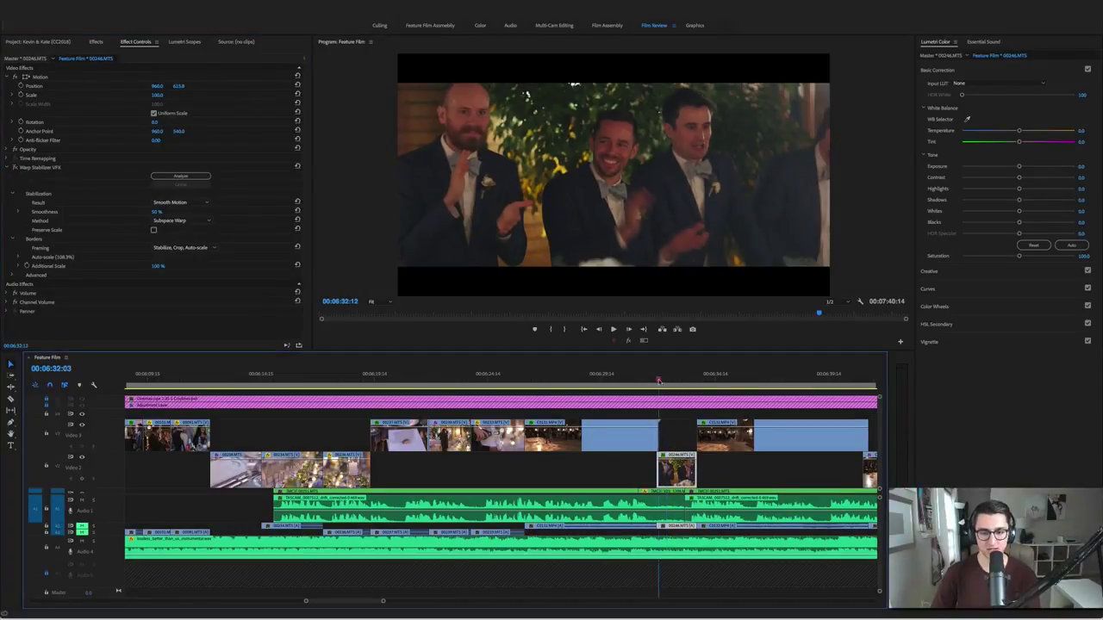
{"action": "key", "text": "j"}
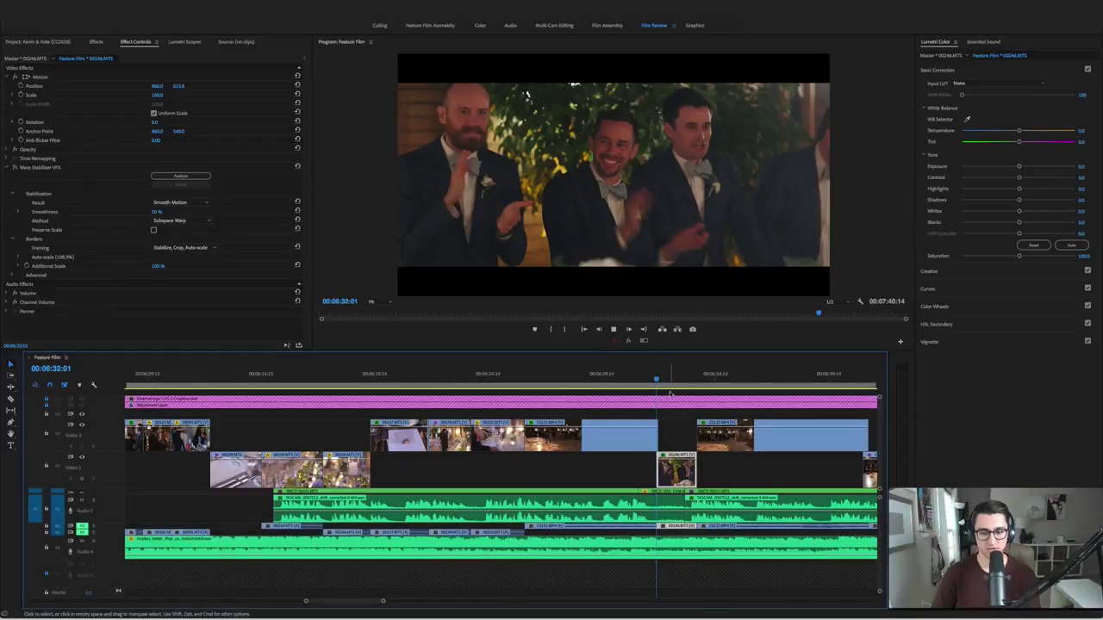
{"action": "key", "text": "space"}
{"action": "left_click", "coordinate": [656, 380]}
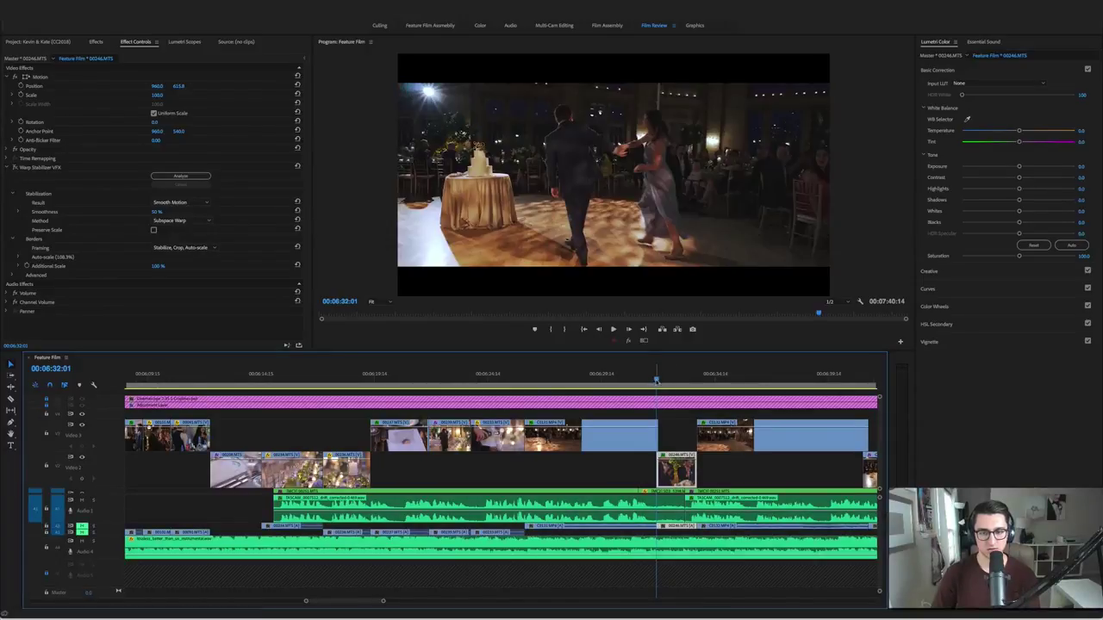
{"action": "key", "text": "space"}
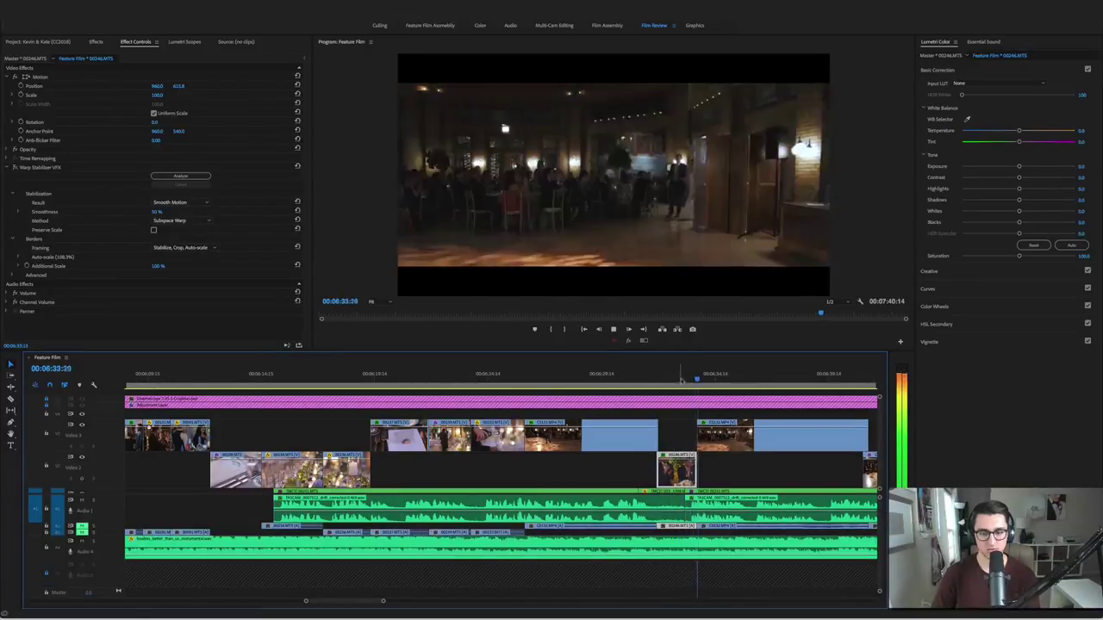
{"action": "left_click", "coordinate": [669, 379]}
{"action": "left_click", "coordinate": [18, 170]}
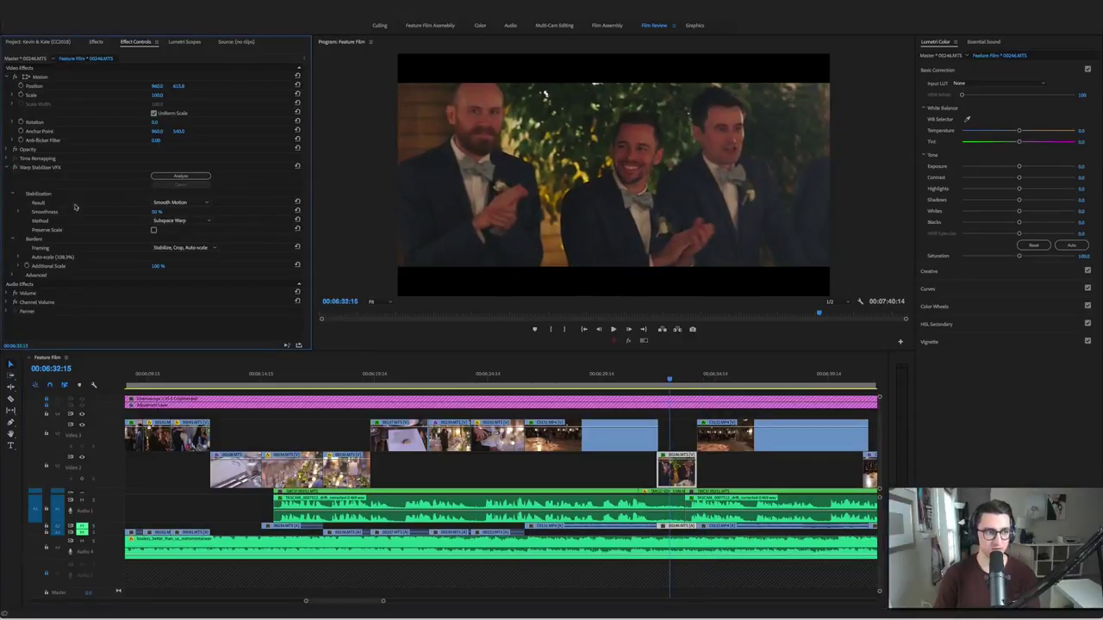
{"action": "left_click", "coordinate": [658, 394]}
{"action": "key", "text": "space"}
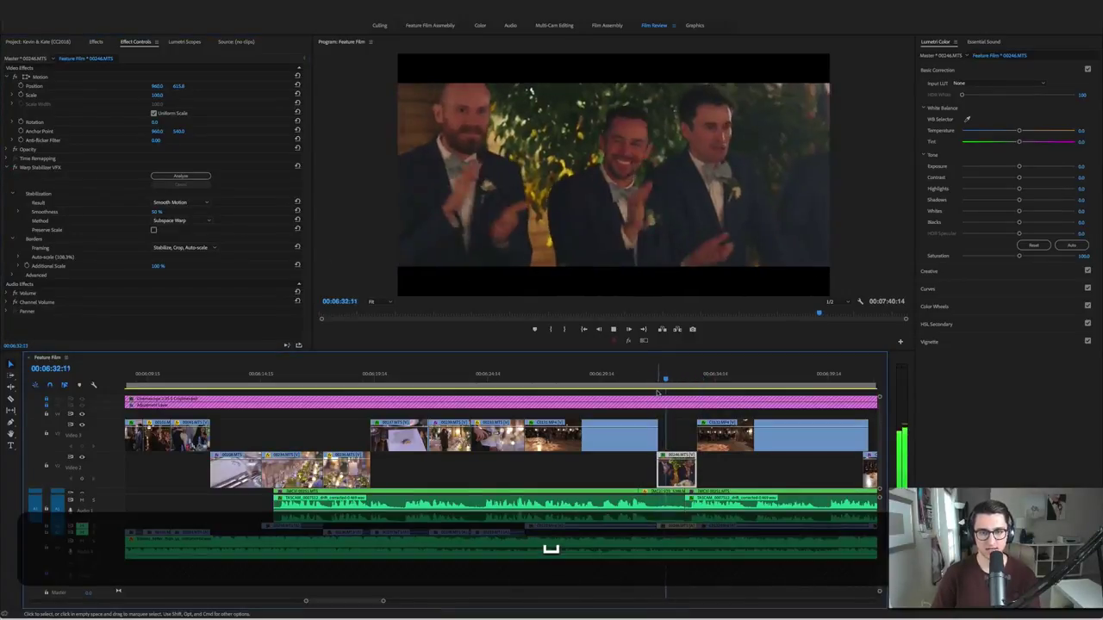
{"action": "key", "text": "space"}
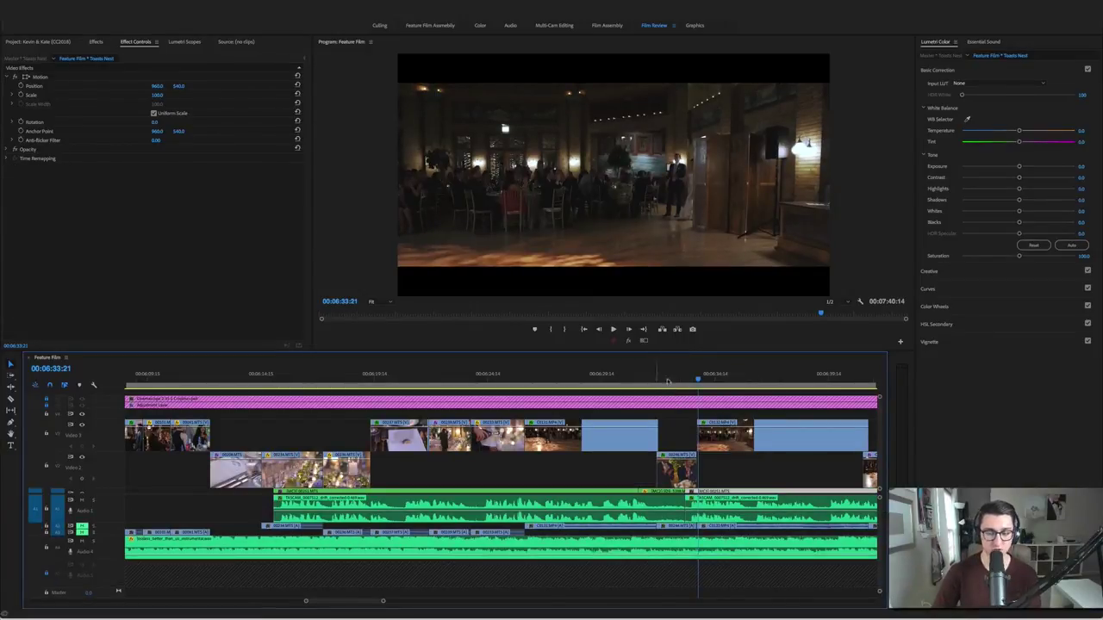
Replay the sequence from 00:06:28:10 into the couple's entrance shot, stopping at 00:06:36:11
{"action": "mouse_move", "coordinate": [579, 379]}
{"action": "left_mouse_down"}
{"action": "mouse_move", "coordinate": [560, 379]}
{"action": "mouse_move", "coordinate": [574, 380]}
{"action": "left_mouse_up"}
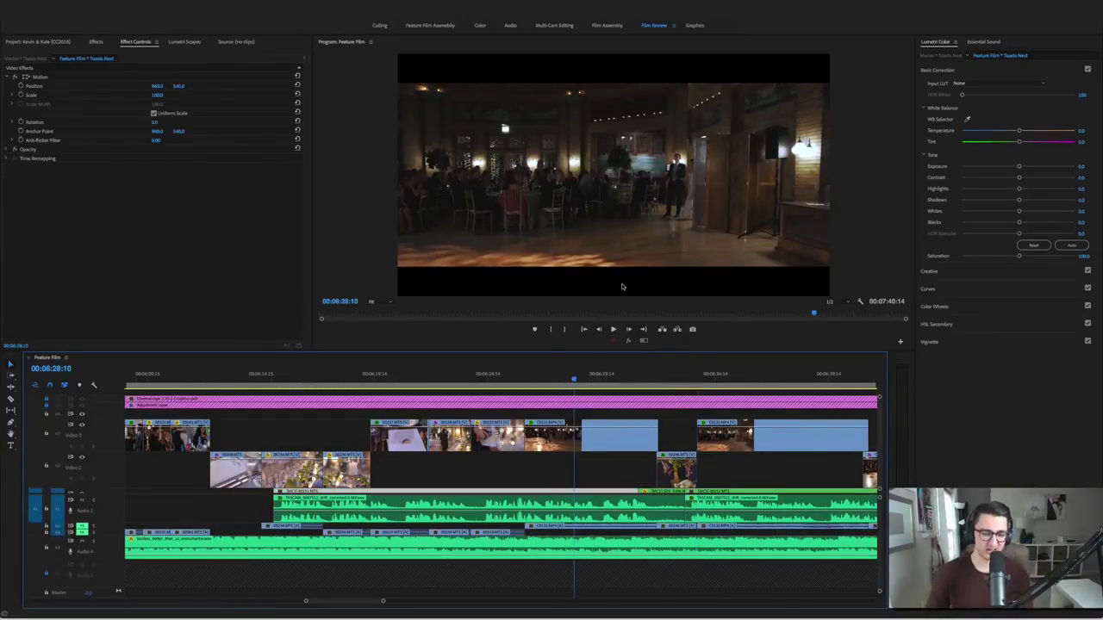
{"action": "key", "text": "space"}
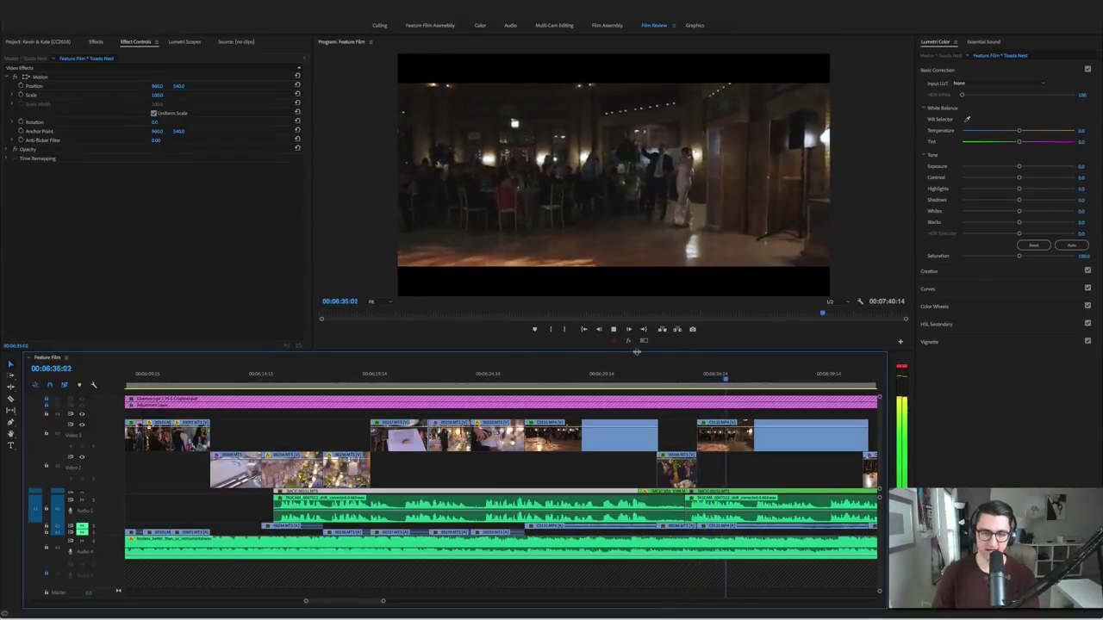
{"action": "key", "text": "space"}
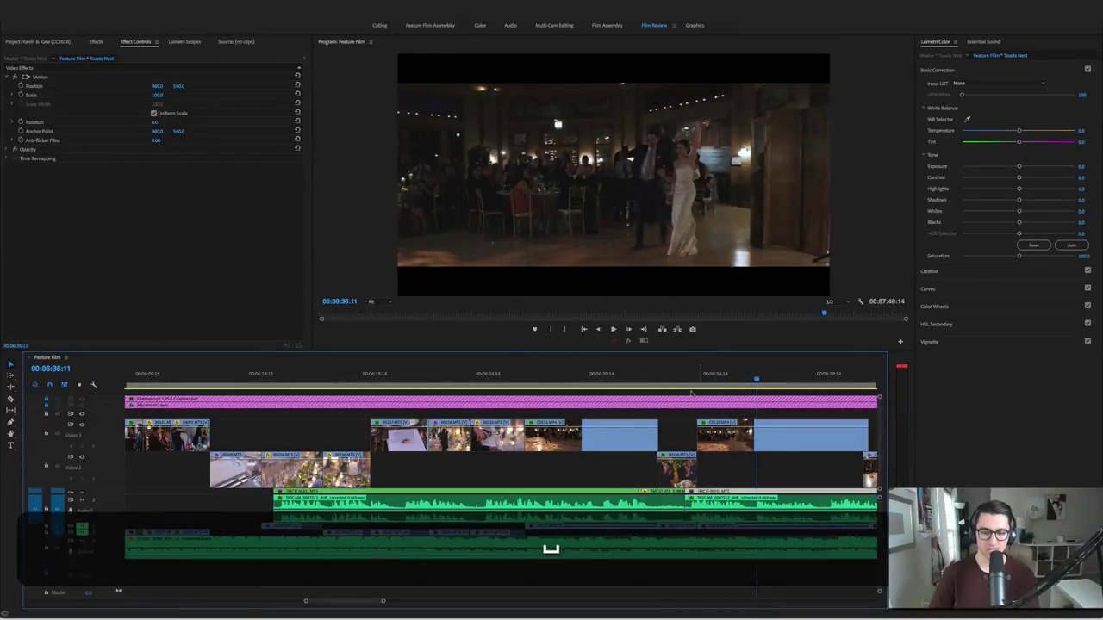
{"action": "scroll", "coordinate": [691, 393], "scroll_direction": "down", "scroll_amount": 3}
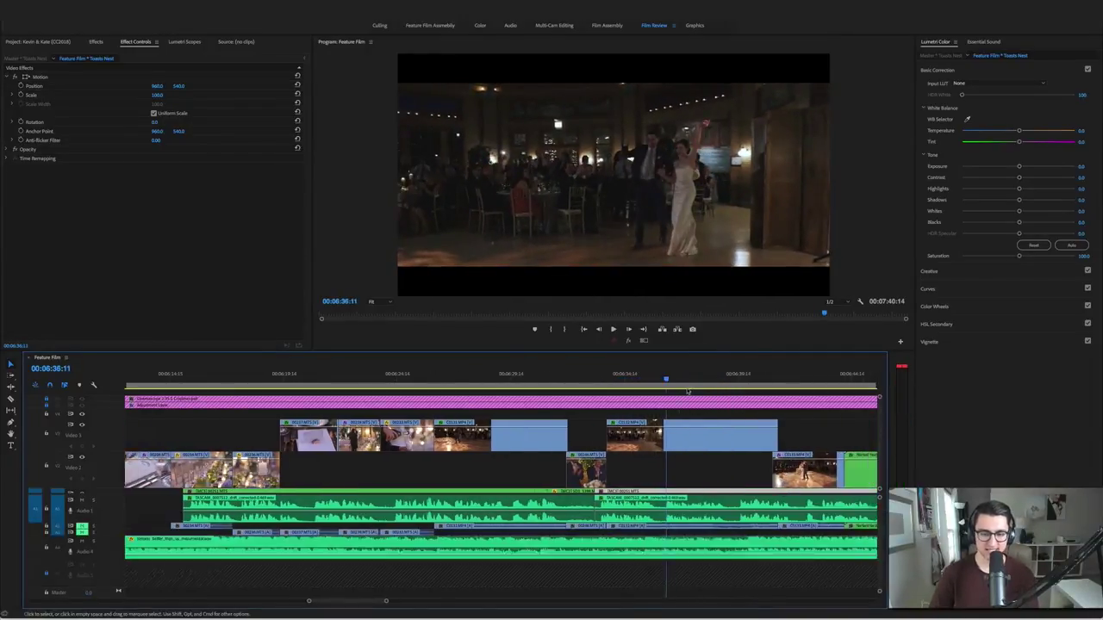
Compare the couple's entrance shot with effects bypassed, check it in the Lumetri Scopes, and select its clip C0132.MP4
{"action": "left_click", "coordinate": [631, 341]}
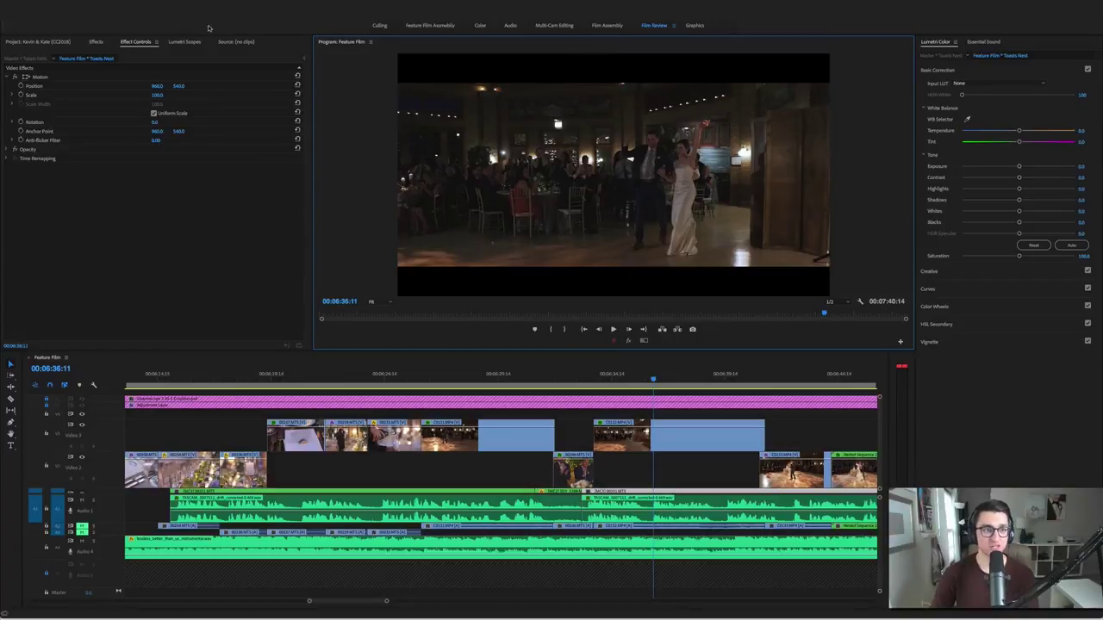
{"action": "left_click", "coordinate": [184, 41]}
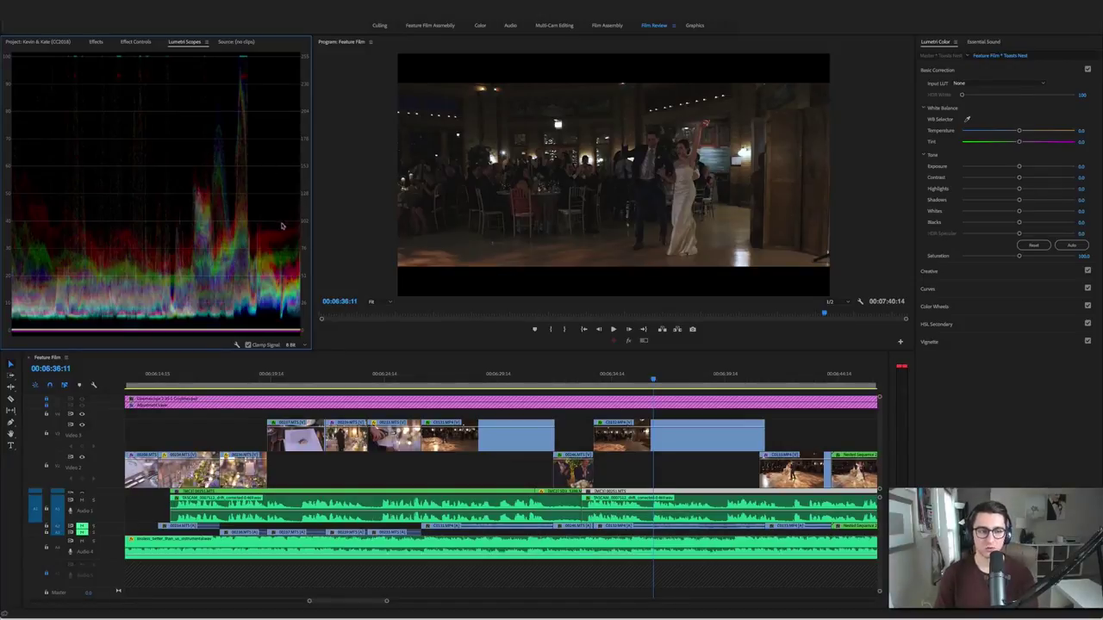
{"action": "left_click", "coordinate": [707, 435]}
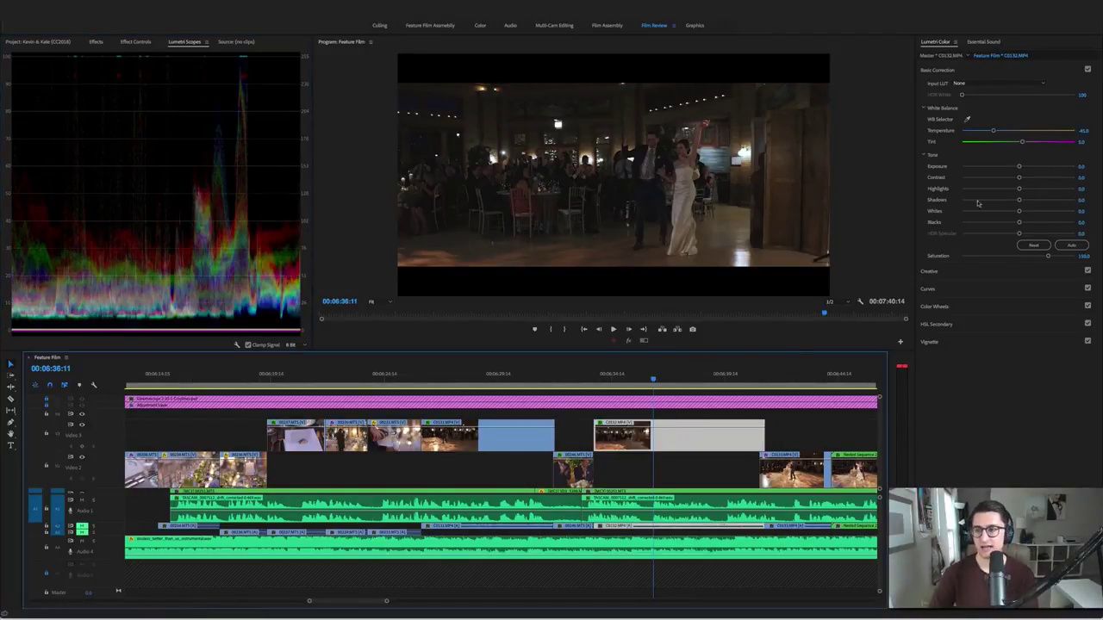
Try a much higher exposure on the entrance clip while playing it to 00:06:38:01, and reset the exposure to 0
{"action": "left_click_drag", "start_coordinate": [1019, 170], "coordinate": [1043, 169]}
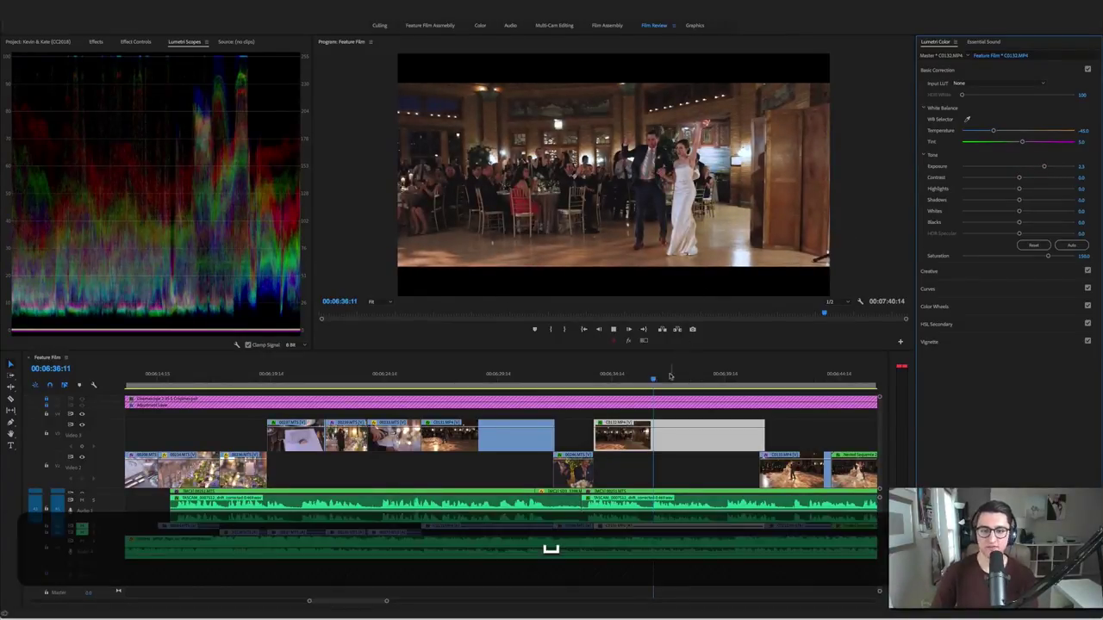
{"action": "key", "text": "space"}
{"action": "key", "text": "space"}
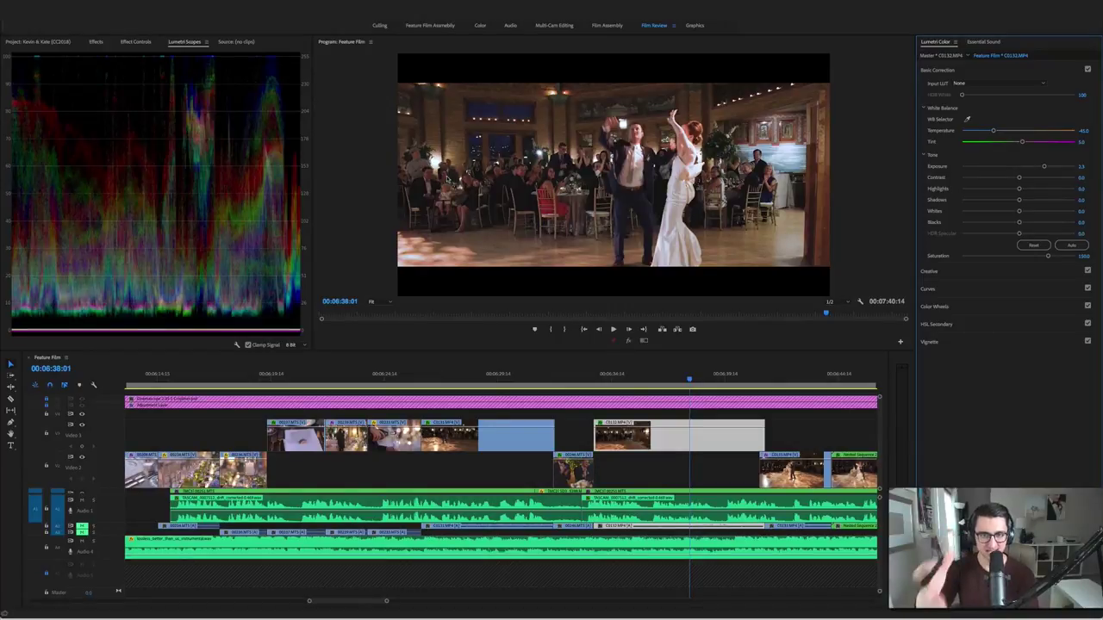
{"action": "left_click", "coordinate": [1083, 167]}
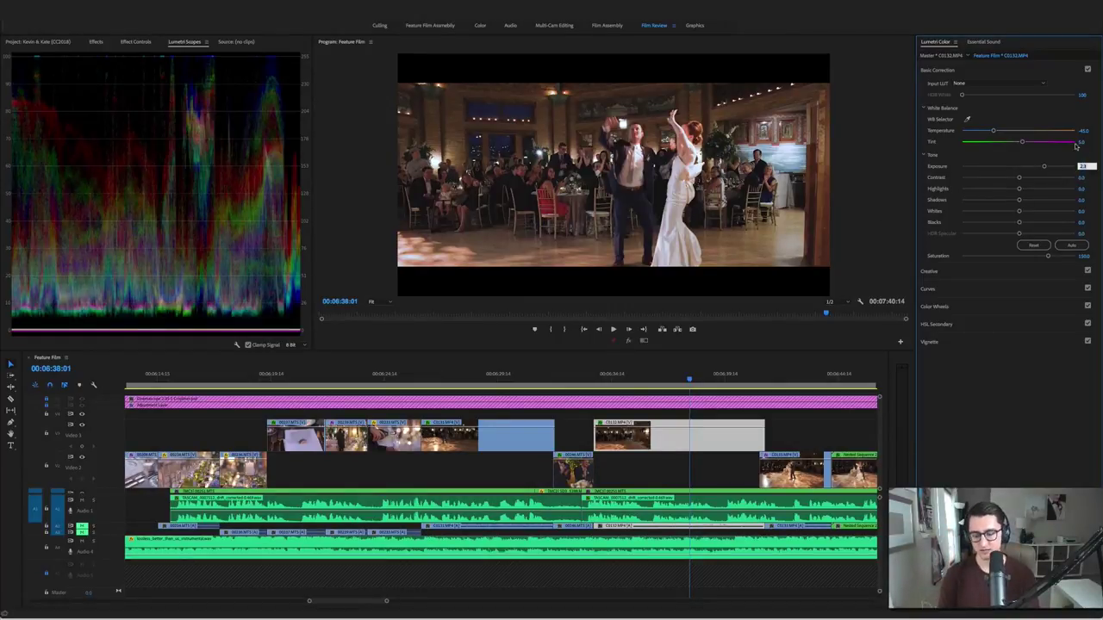
{"action": "type", "text": "0"}
{"action": "key", "text": "Return"}
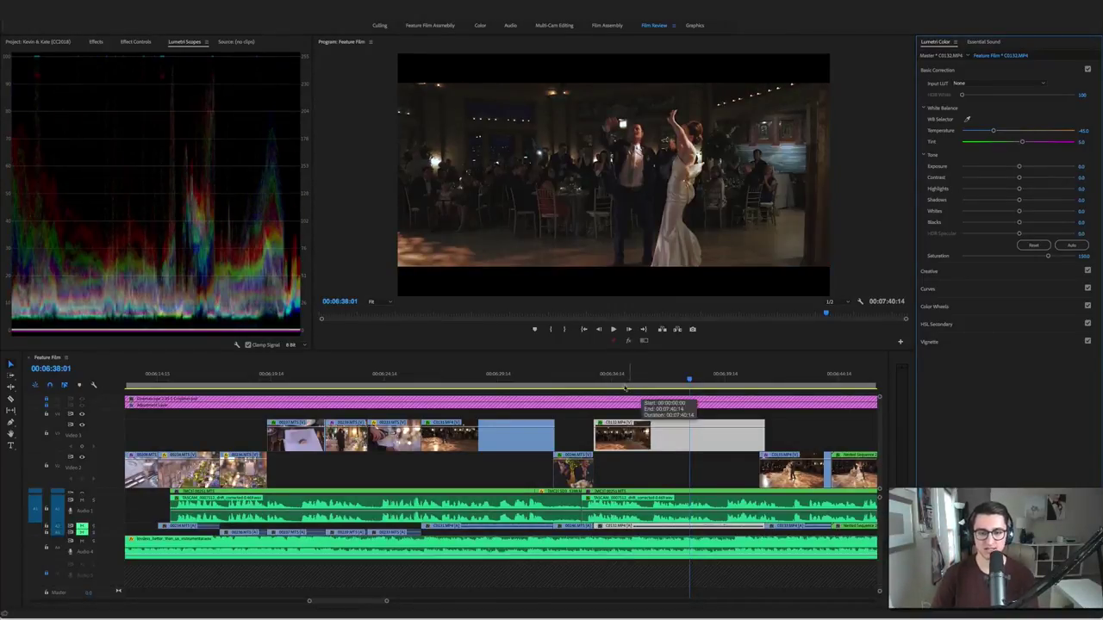
Replay the entrance shot from 00:06:35:04 through the cut to the bride's dance shot, stopping at 00:06:42:19
{"action": "left_click", "coordinate": [622, 378]}
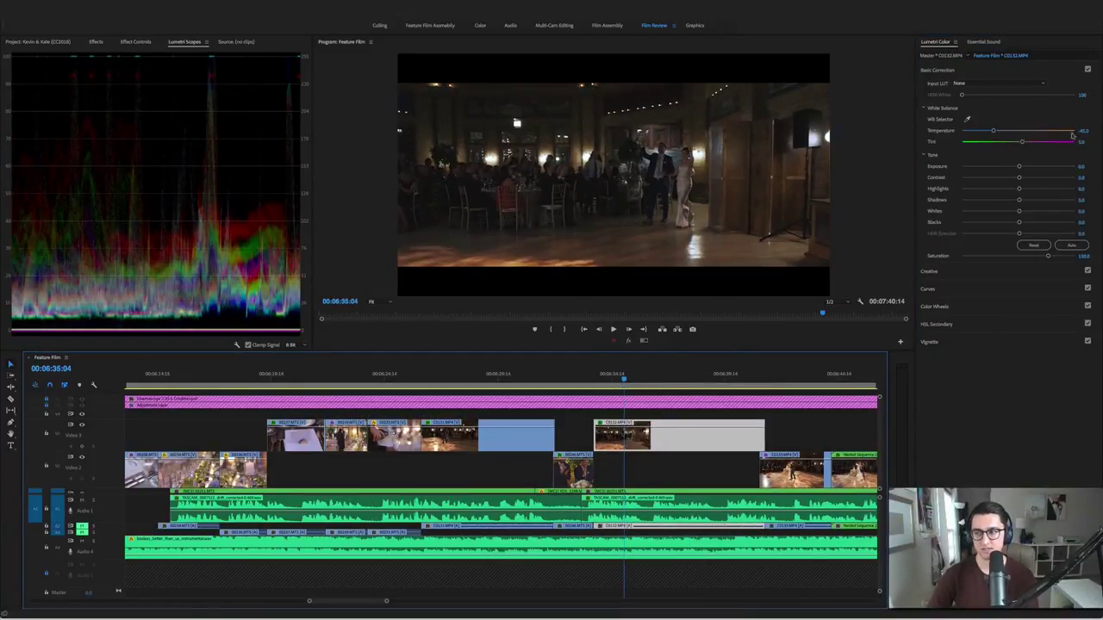
{"action": "key", "text": "space"}
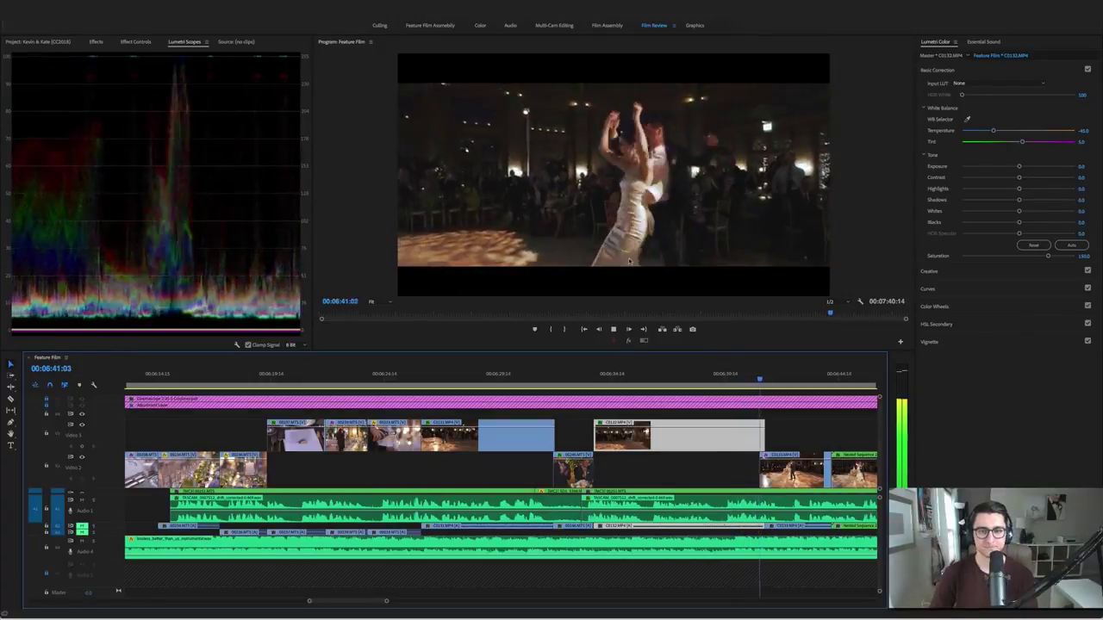
{"action": "key", "text": "space"}
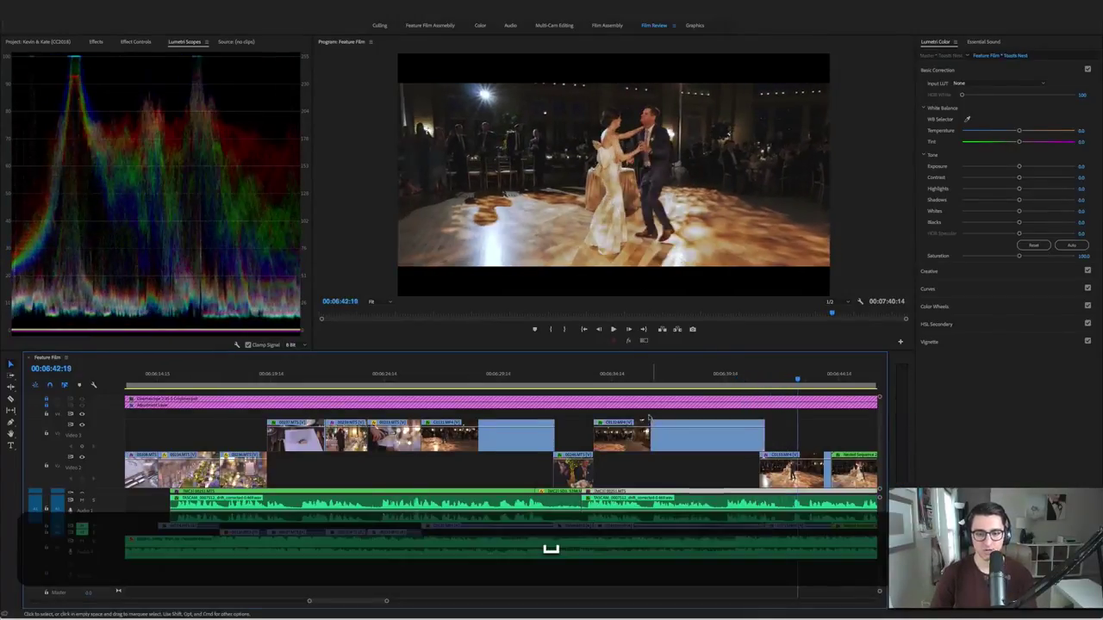
Review the bride's dance shot from 00:06:42:19 to its end at 00:06:43:20, with the following clips in view
{"action": "scroll", "coordinate": [551, 546], "scroll_direction": "right", "scroll_amount": 5}
{"action": "scroll", "coordinate": [623, 417], "scroll_direction": "down", "scroll_amount": 1}
{"action": "key", "text": "space"}
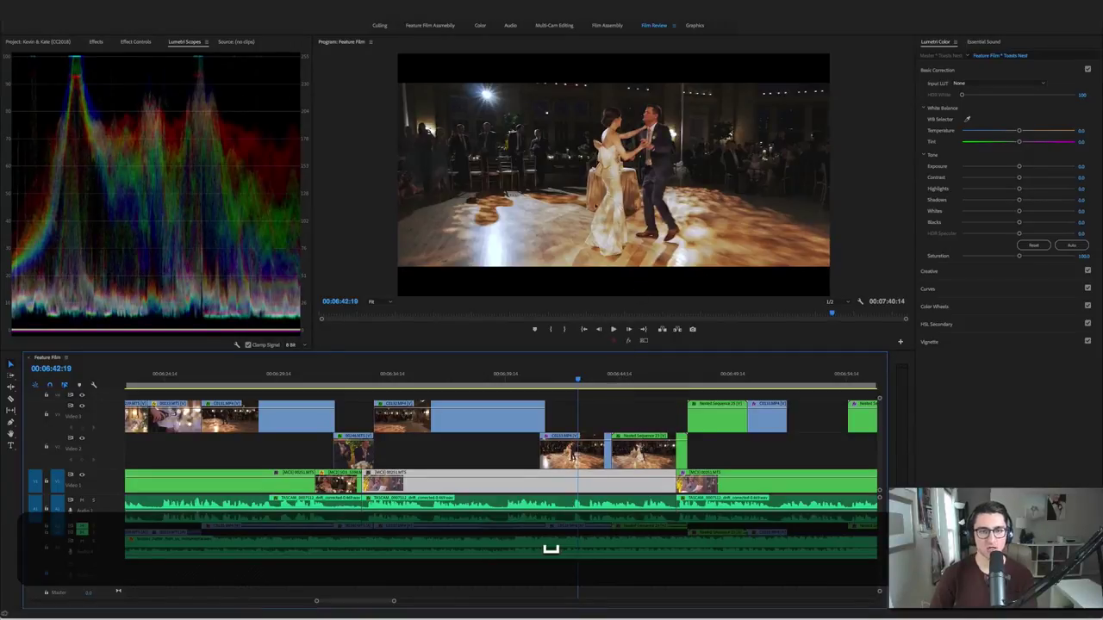
{"action": "left_click", "coordinate": [612, 328]}
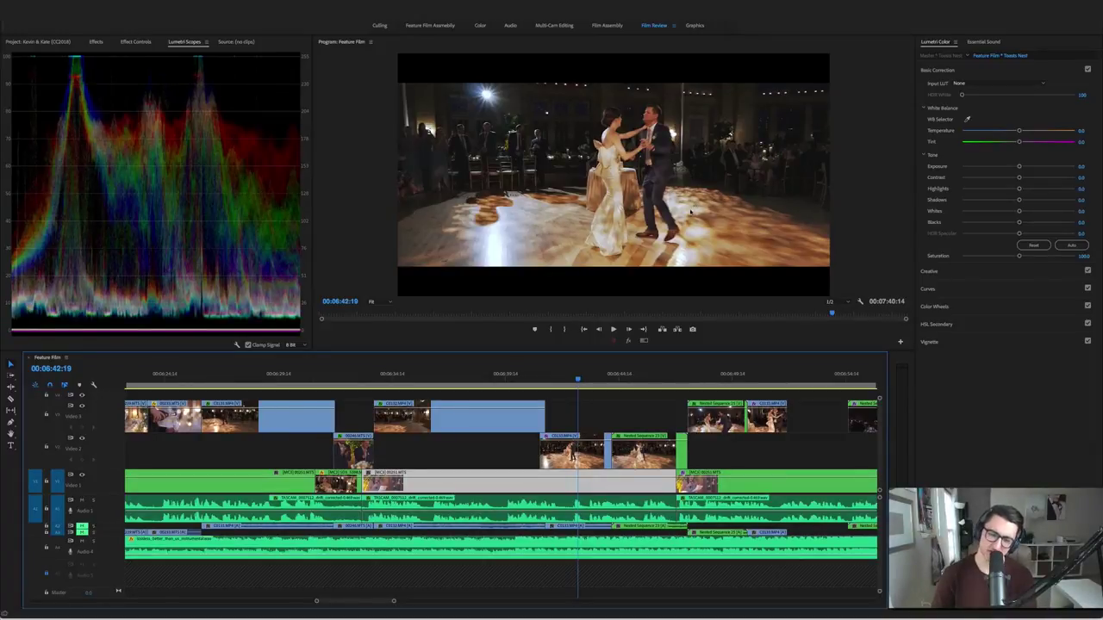
{"action": "key", "text": "space"}
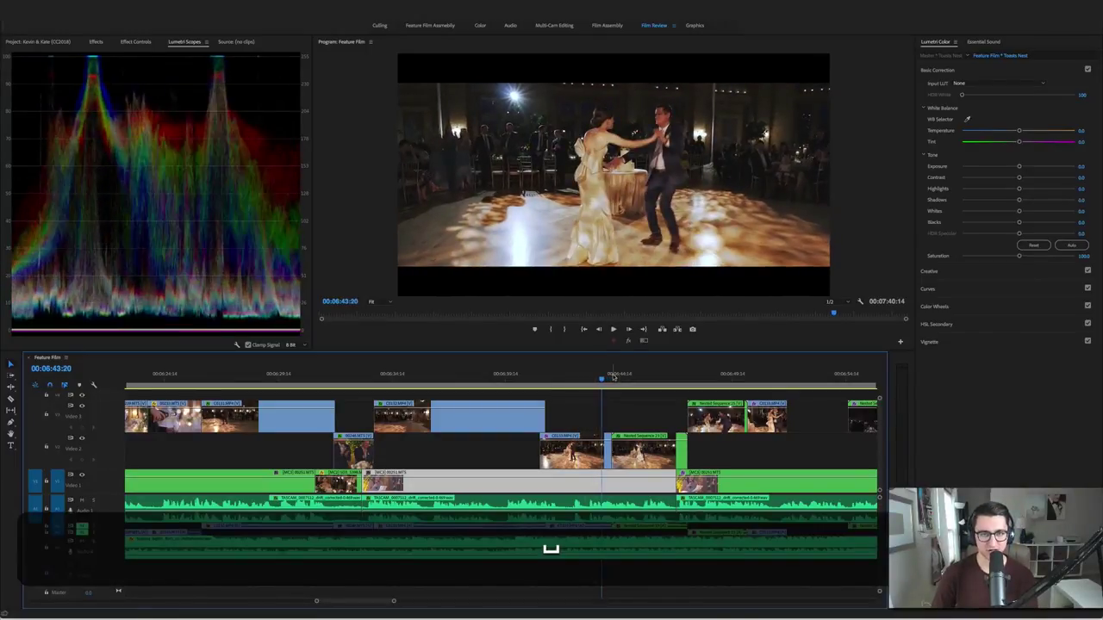
Save the project and play the couple's dance from 00:06:43:20 into the shot around the wedding cake
{"action": "key", "text": "super+s"}
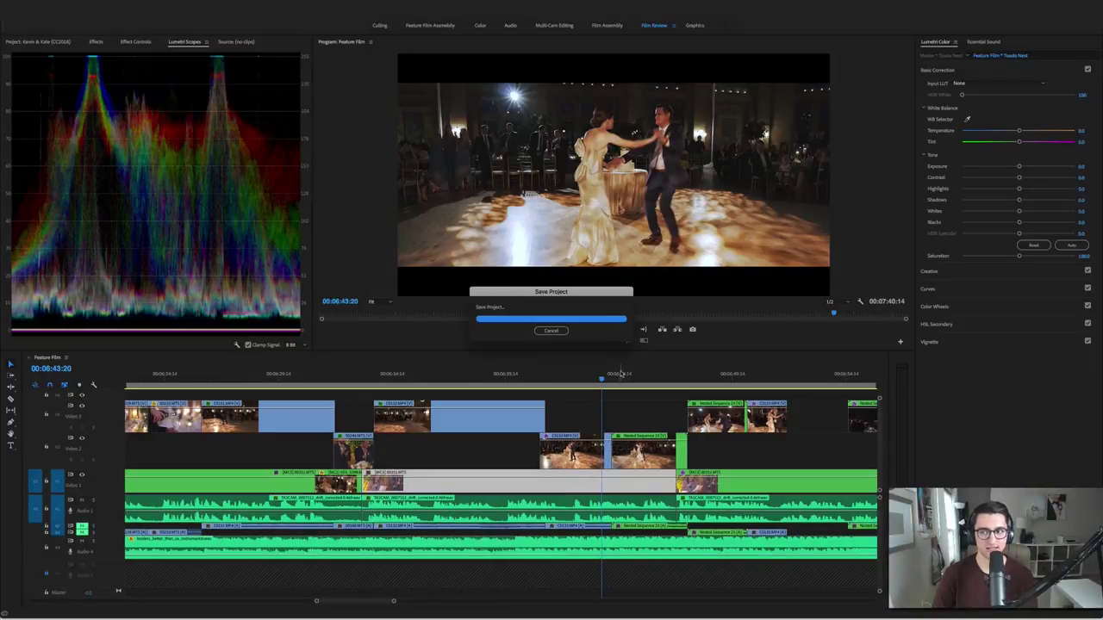
{"action": "key", "text": "space"}
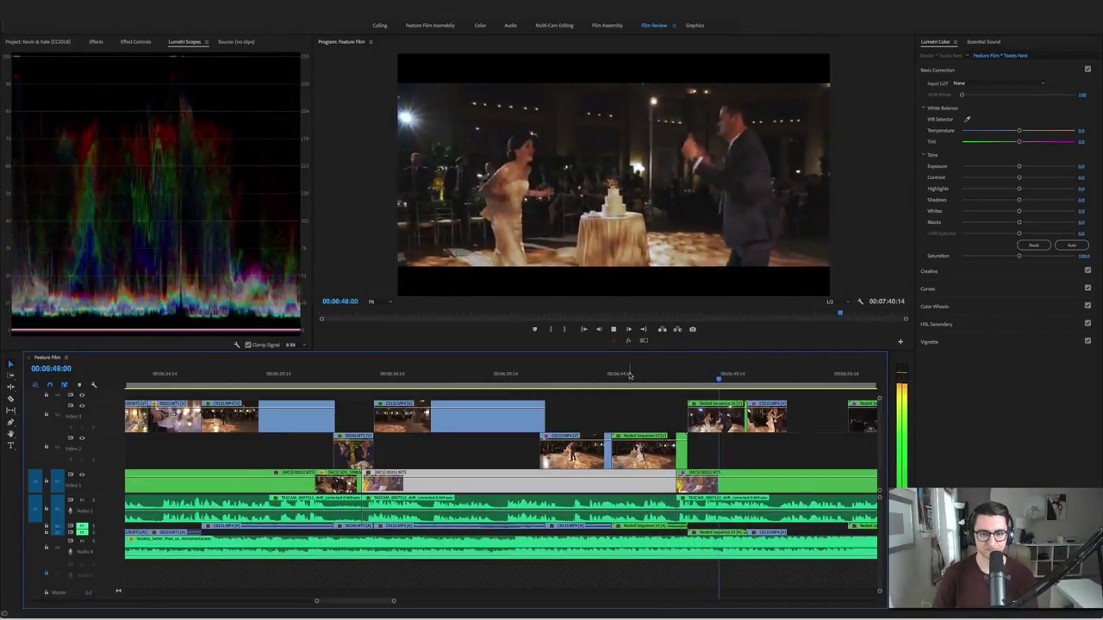
{"action": "key", "text": "space"}
Replay the dance sequence from 00:06:39:08 through its cuts into the cake dance shot, stopping at 00:06:49:08
{"action": "left_click", "coordinate": [579, 377]}
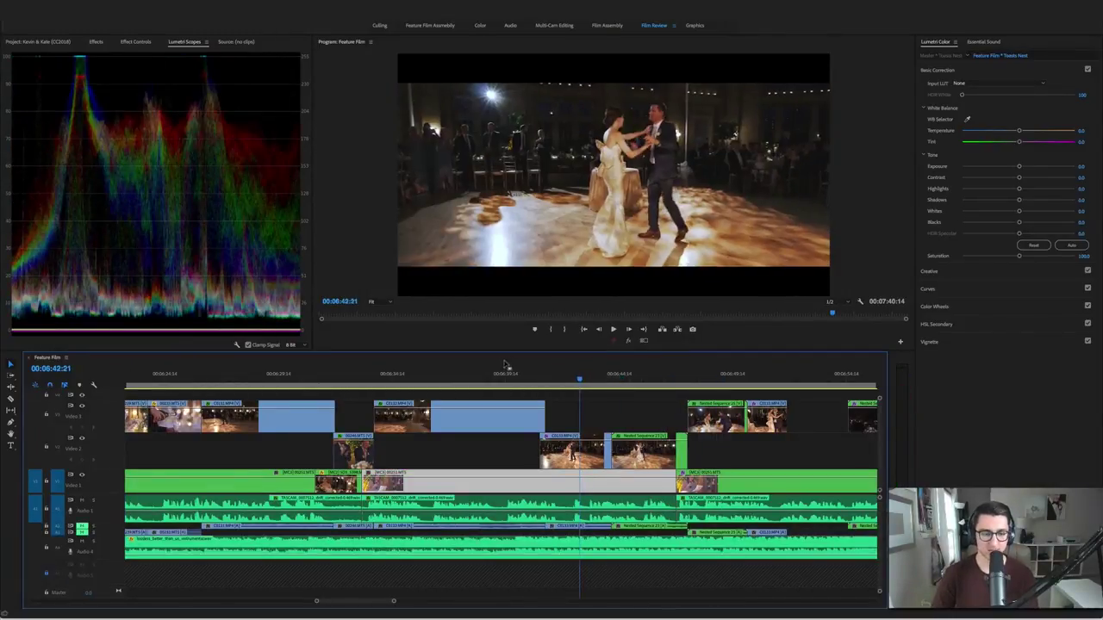
{"action": "left_click", "coordinate": [500, 375]}
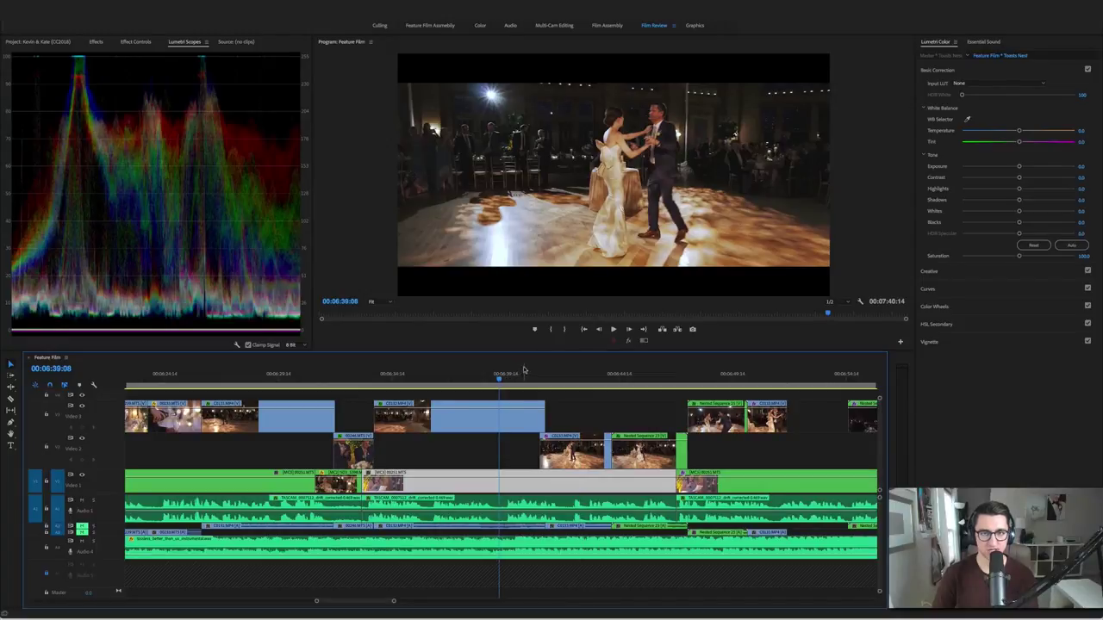
{"action": "key", "text": "space"}
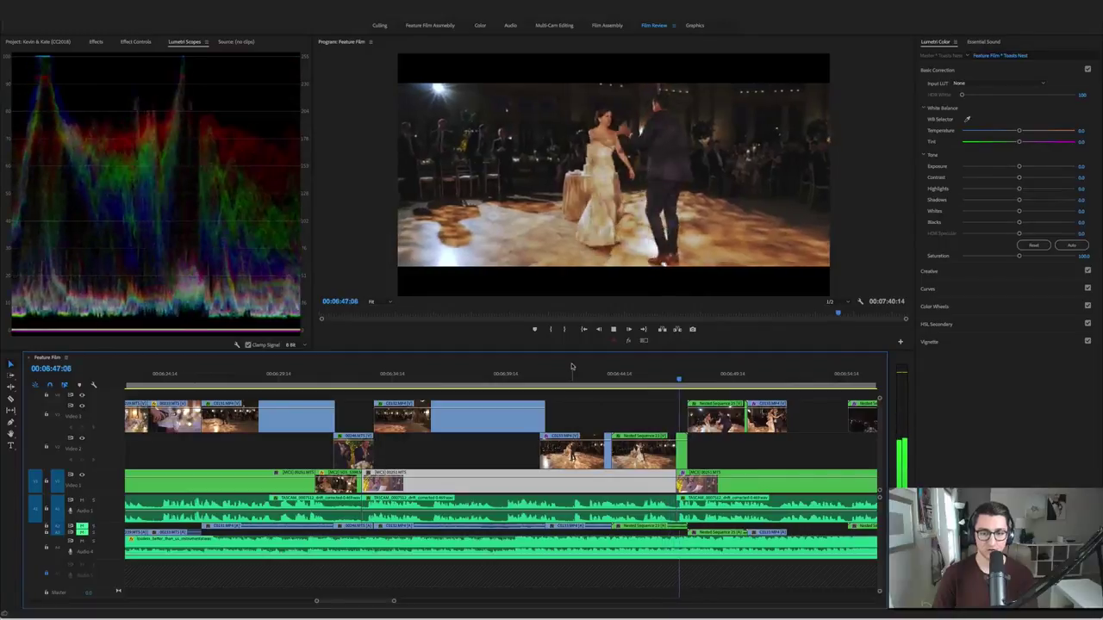
{"action": "key", "text": "space"}
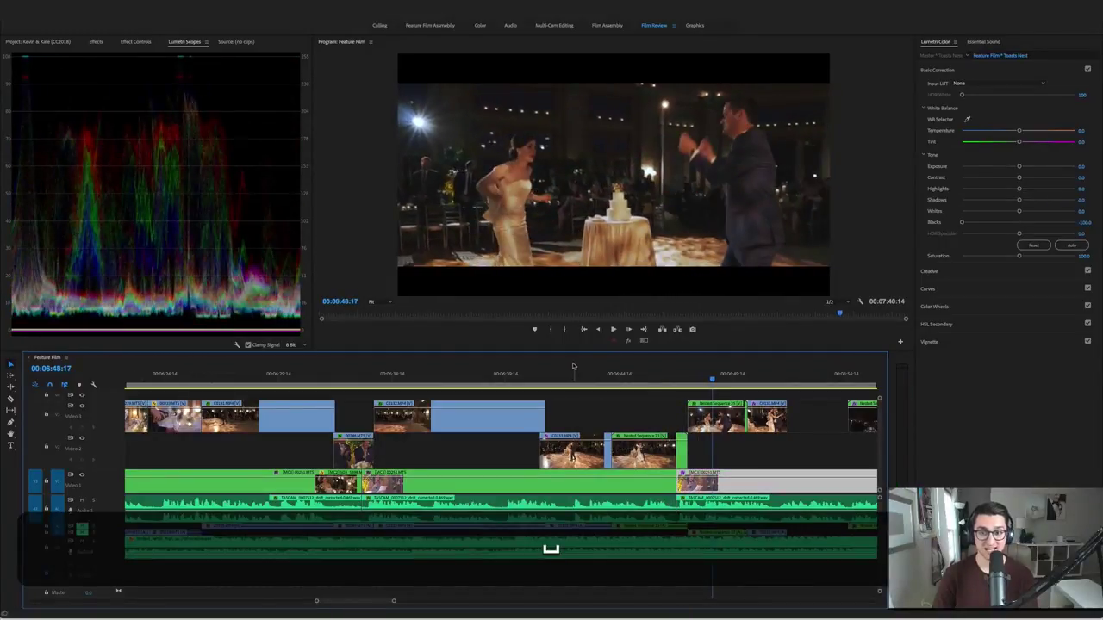
{"action": "key", "text": "space"}
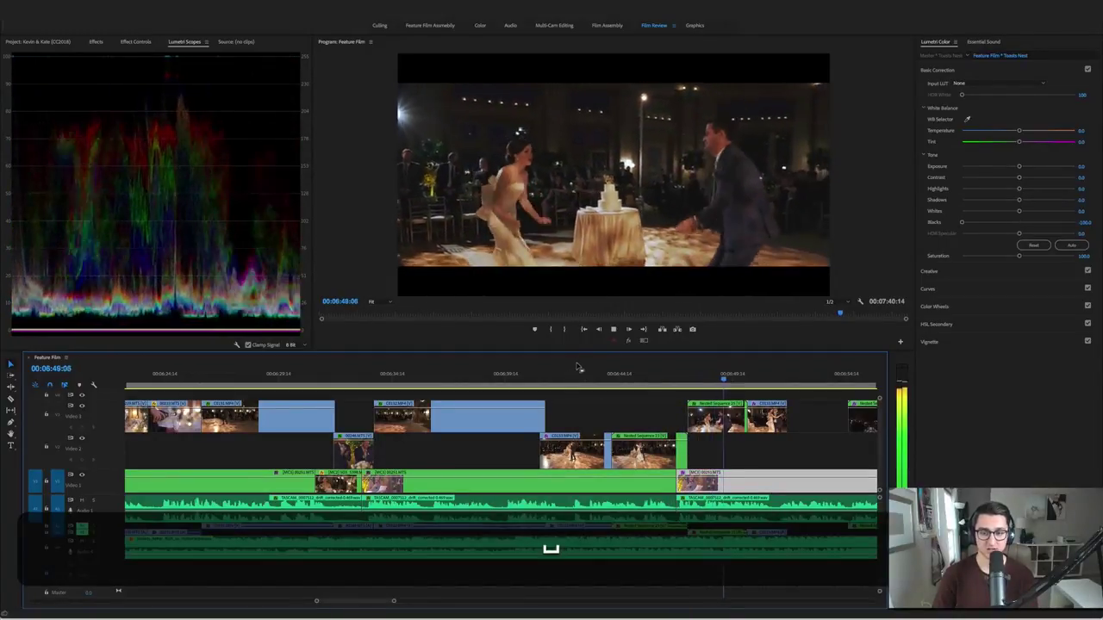
Compare the cake dance shot with effects bypassed, and check the effect settings of clip C0133.MP4 inside its nested sequence
{"action": "left_click", "coordinate": [630, 342]}
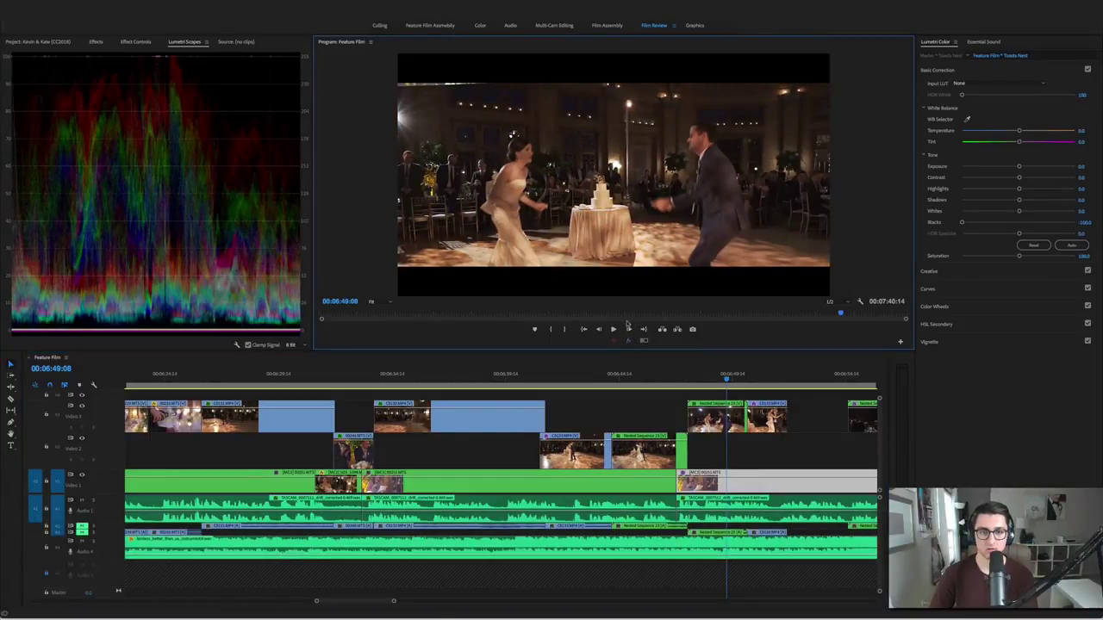
{"action": "left_click", "coordinate": [630, 342]}
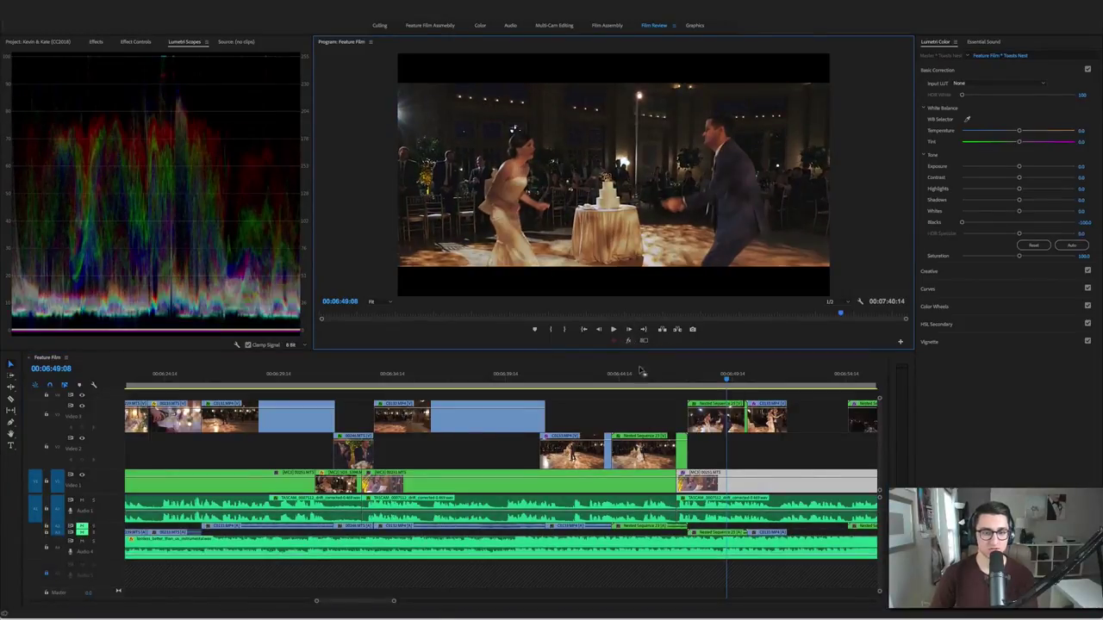
{"action": "double_click", "coordinate": [715, 414]}
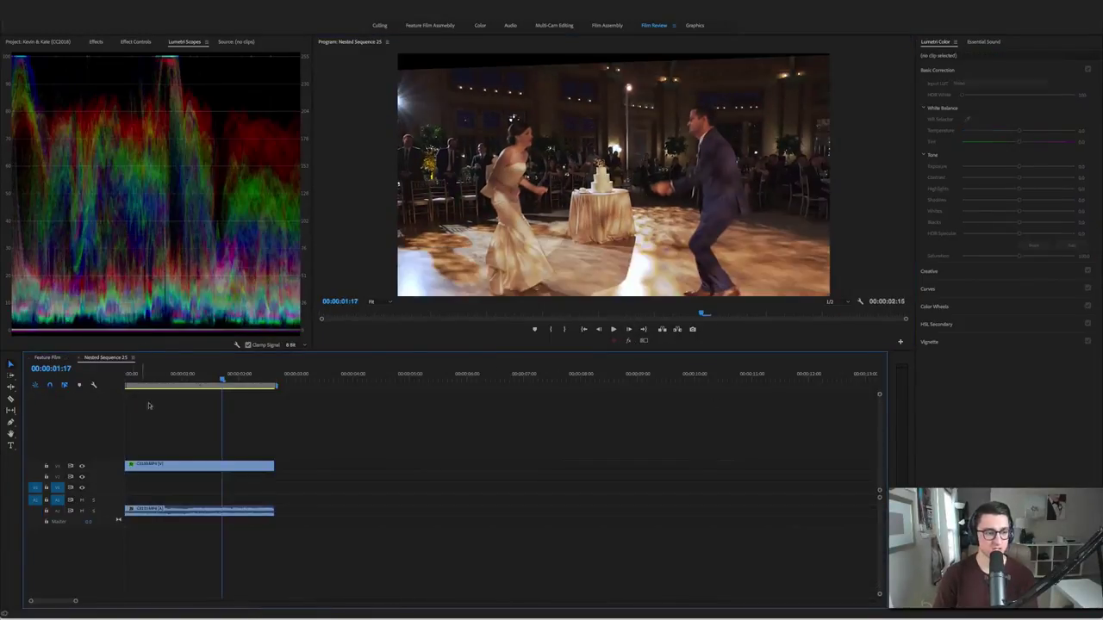
{"action": "left_click", "coordinate": [170, 465]}
{"action": "left_click", "coordinate": [136, 43]}
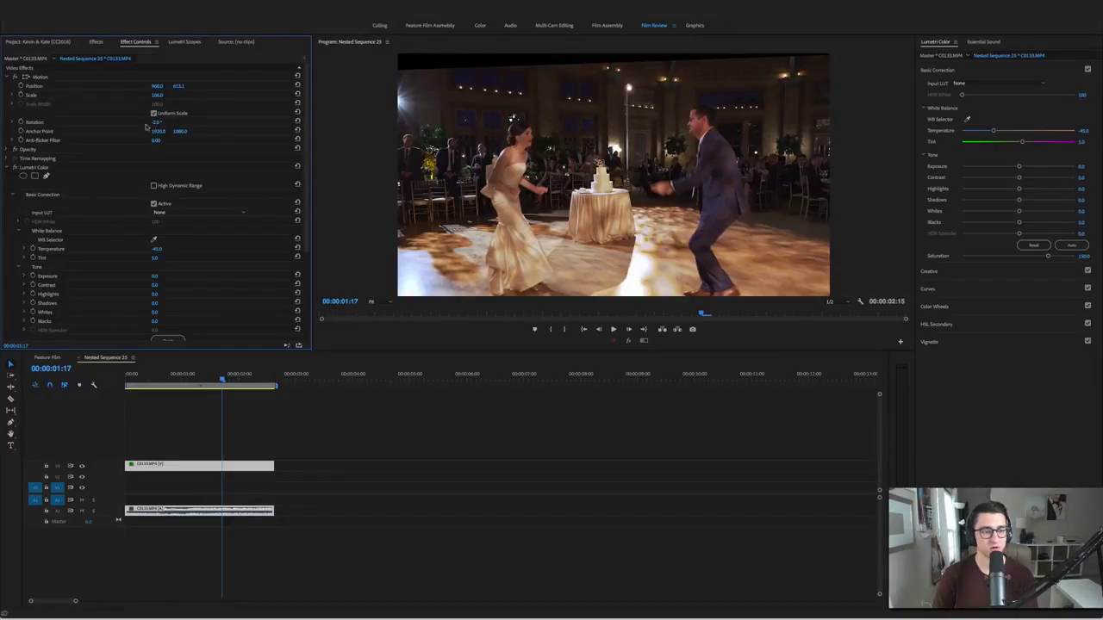
{"action": "left_click", "coordinate": [48, 357]}
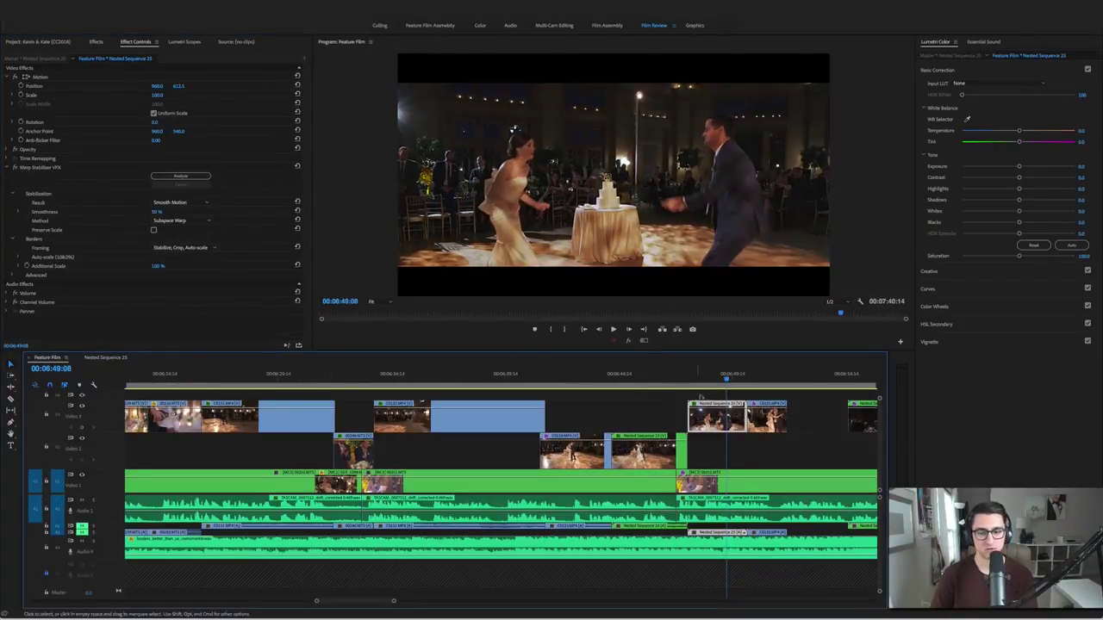
Play from 00:06:49:08 through the couple's close dance shot to the toast shot at 00:06:52:11, and save the project
{"action": "key", "text": "space"}
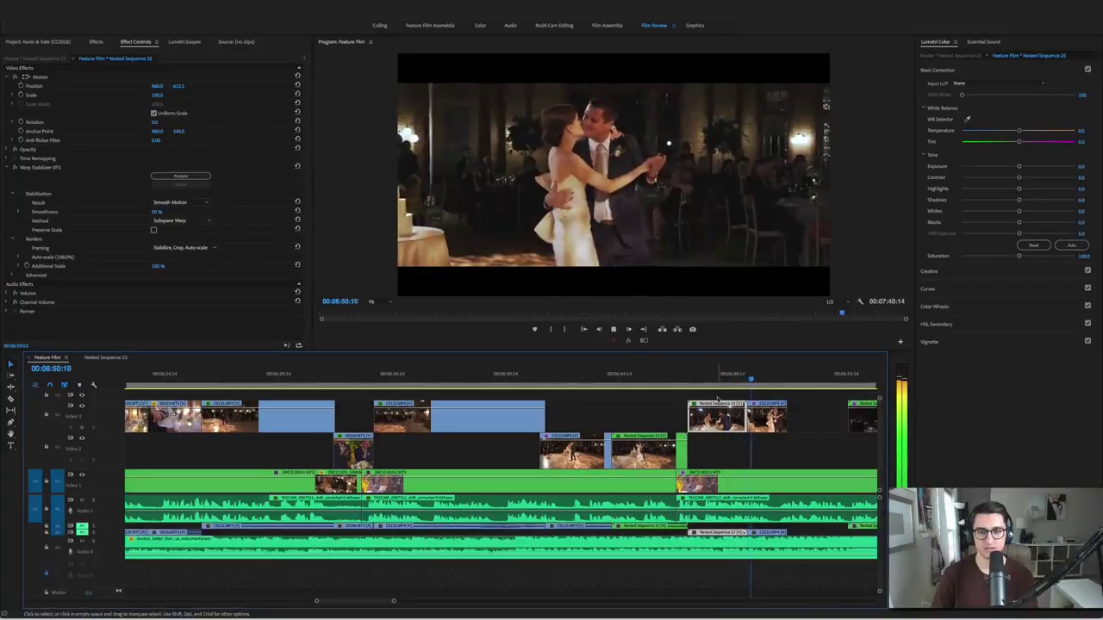
{"action": "key", "text": "super+s"}
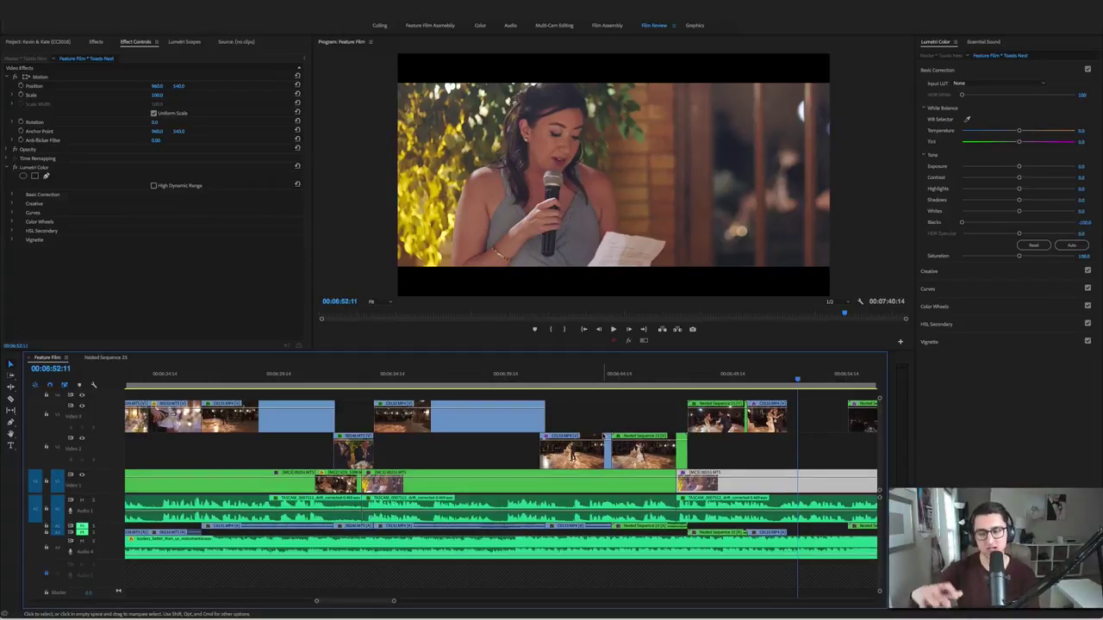
{"action": "scroll", "coordinate": [638, 424], "scroll_direction": "right", "scroll_amount": 10}
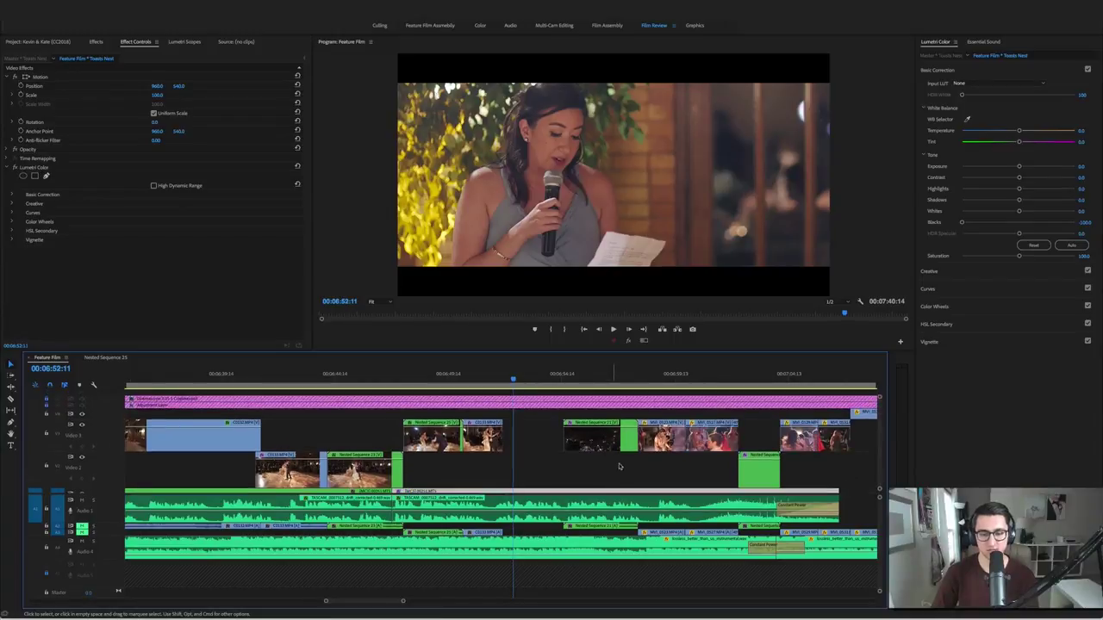
{"action": "scroll", "coordinate": [612, 463], "scroll_direction": "right", "scroll_amount": 3}
{"action": "key", "text": "super+s"}
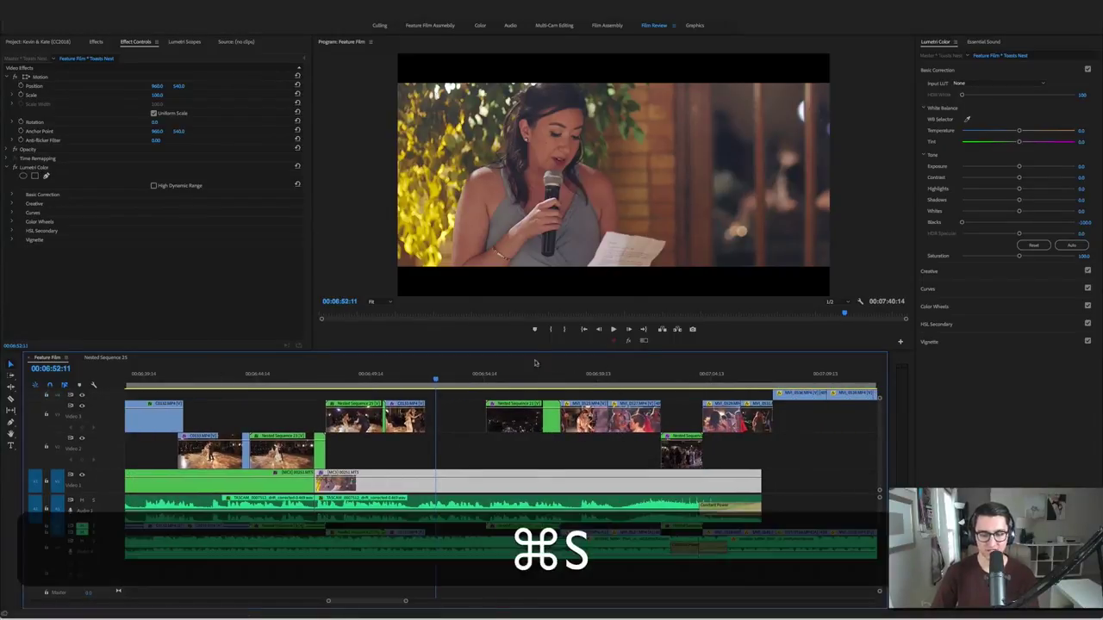
{"action": "key", "text": "minus"}
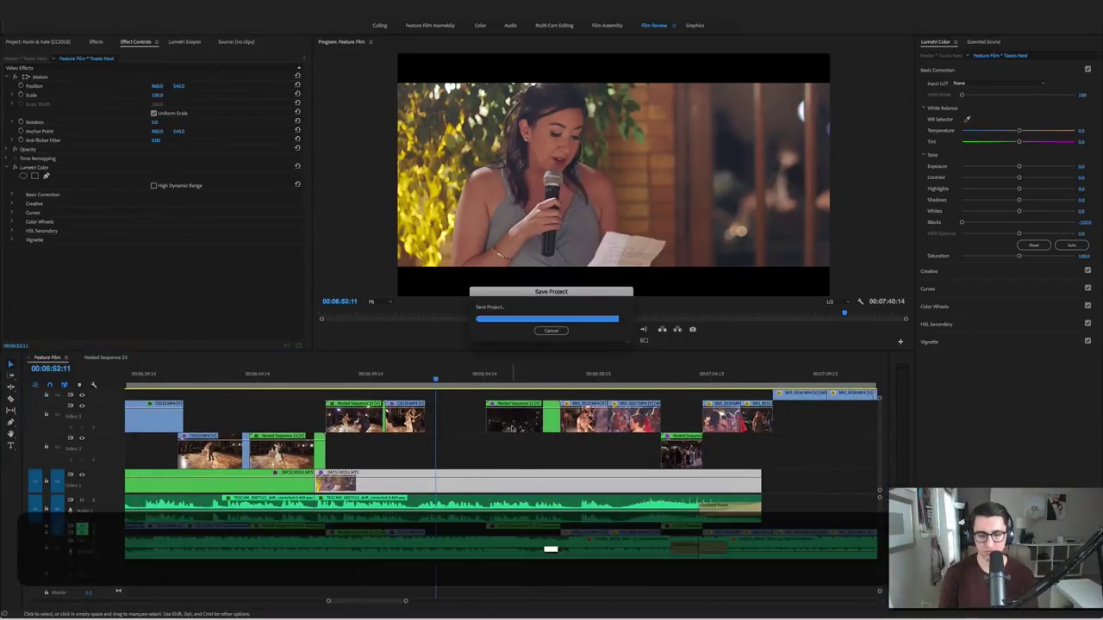
{"action": "key", "text": "minus"}
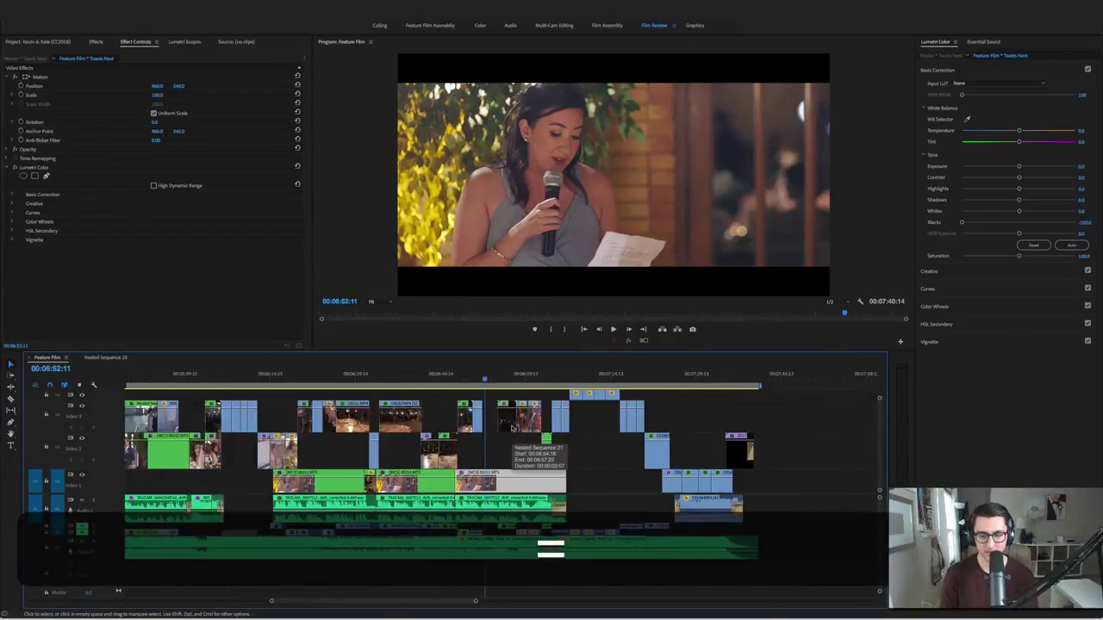
{"action": "key", "text": "equal"}
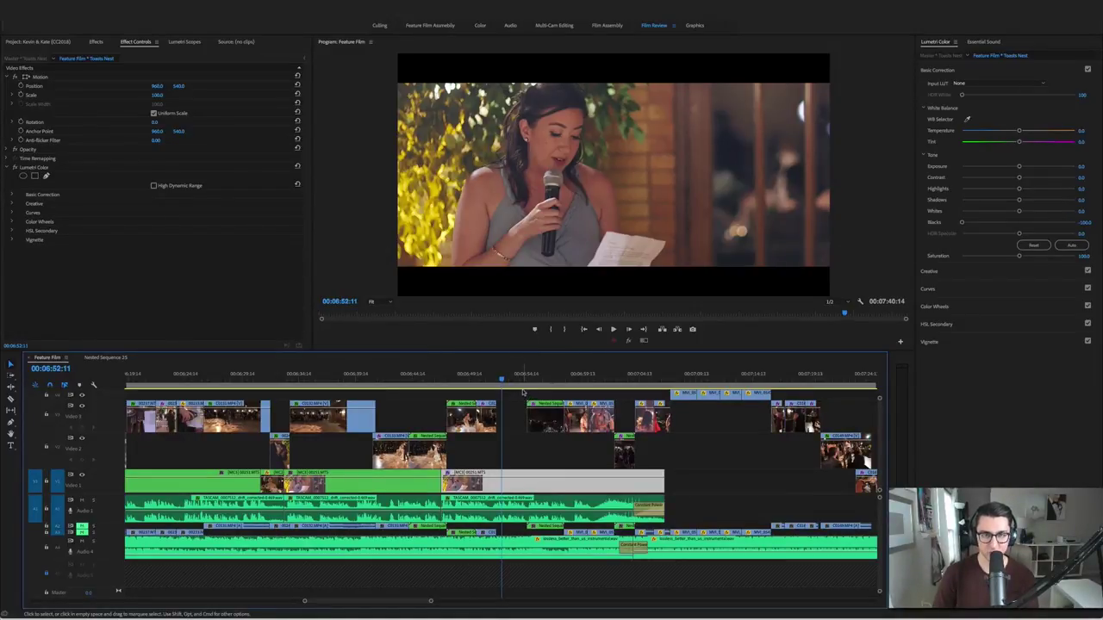
Review the dark wide reception hall shot up to 00:06:56:20, and save the project with the playhead back at 00:06:55:09
{"action": "key", "text": "space"}
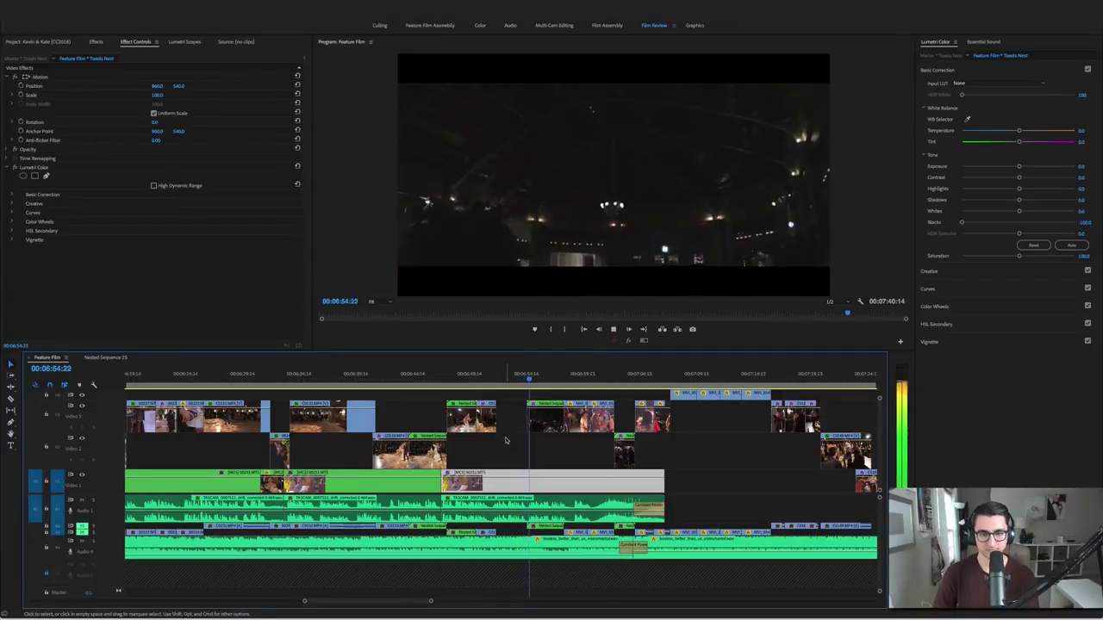
{"action": "key", "text": "space"}
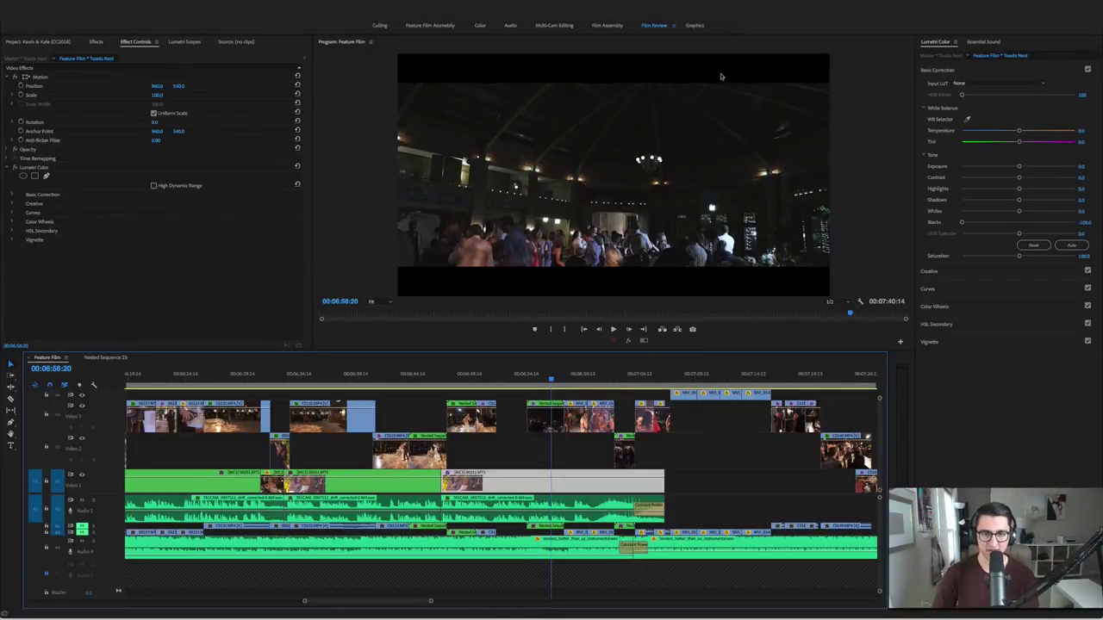
{"action": "left_click", "coordinate": [534, 375]}
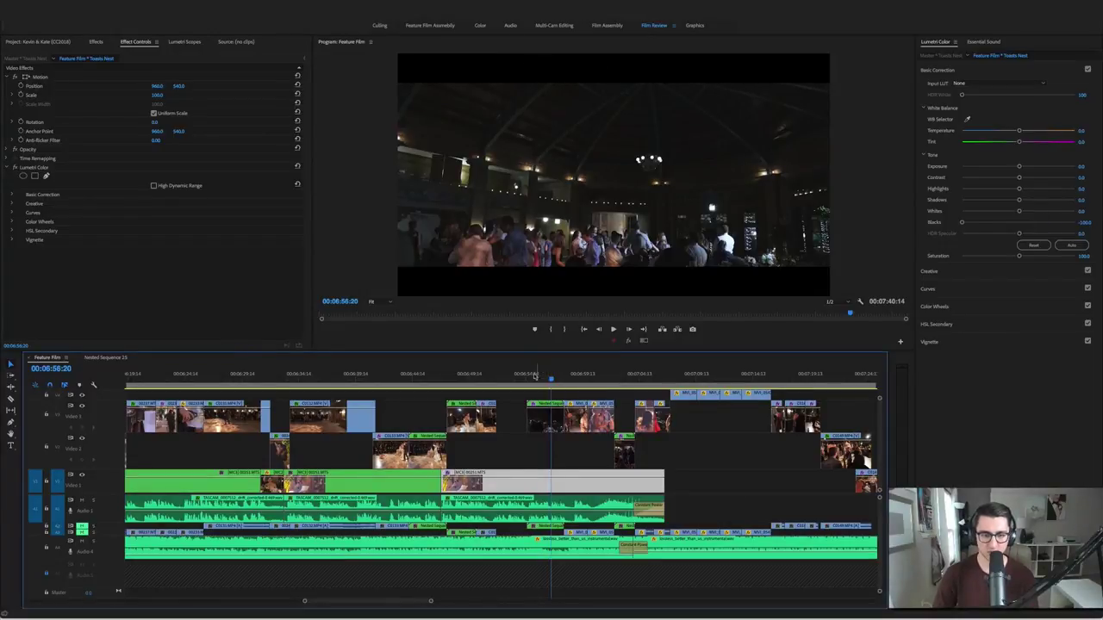
{"action": "key", "text": "super+s"}
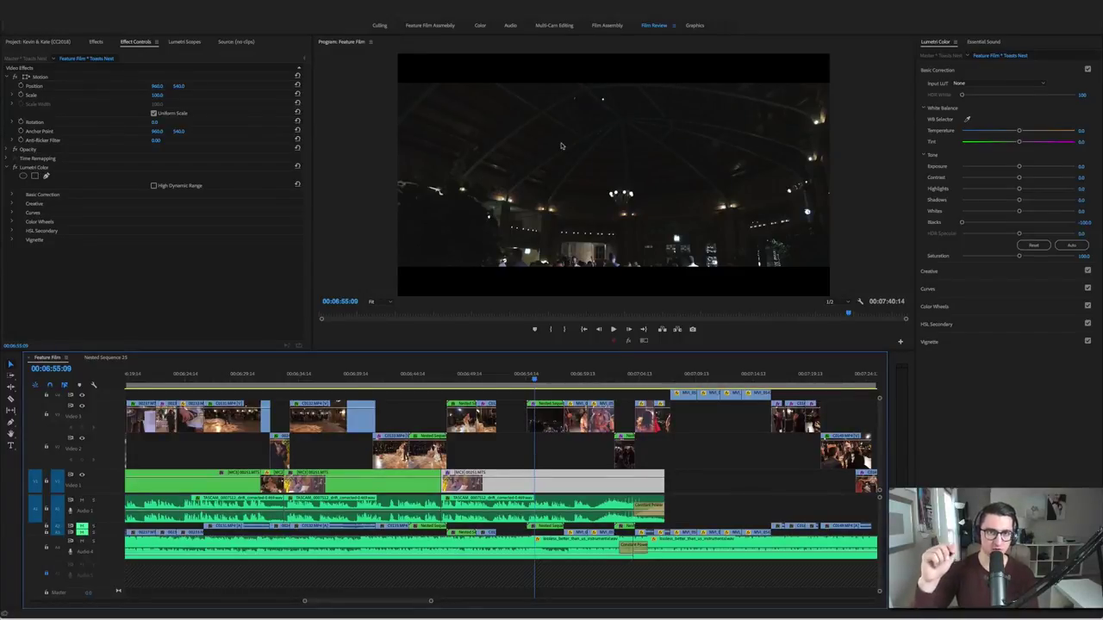
Replay the wide hall shot from its start at 00:06:54:16 through the cut to the boy dancing, stopping at 00:06:59:04
{"action": "key", "text": "space"}
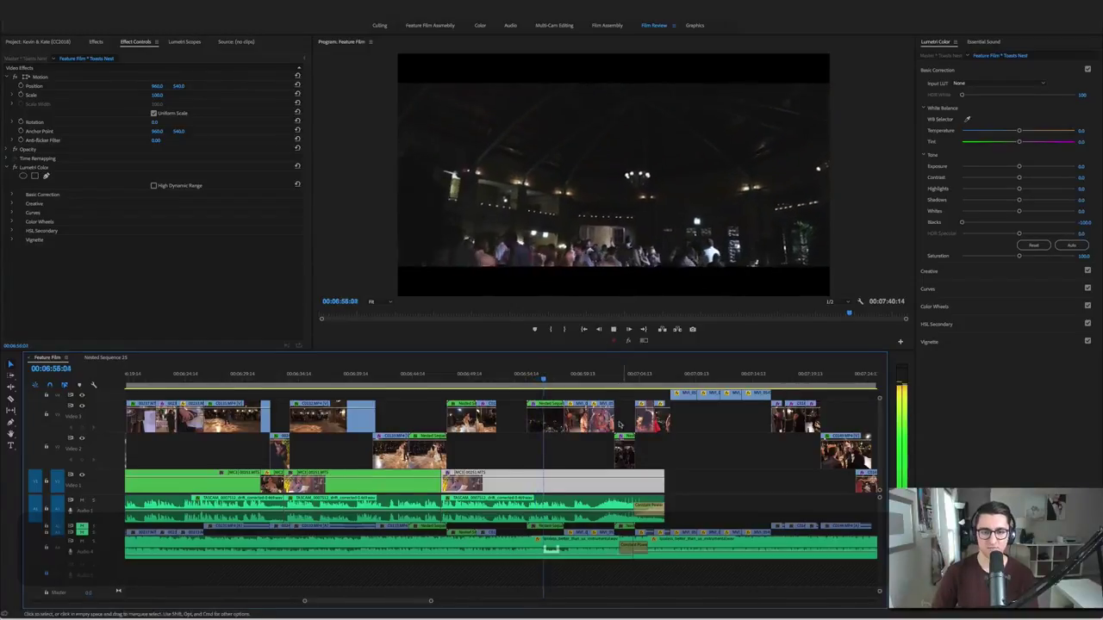
{"action": "key", "text": "space"}
{"action": "left_click", "coordinate": [531, 376]}
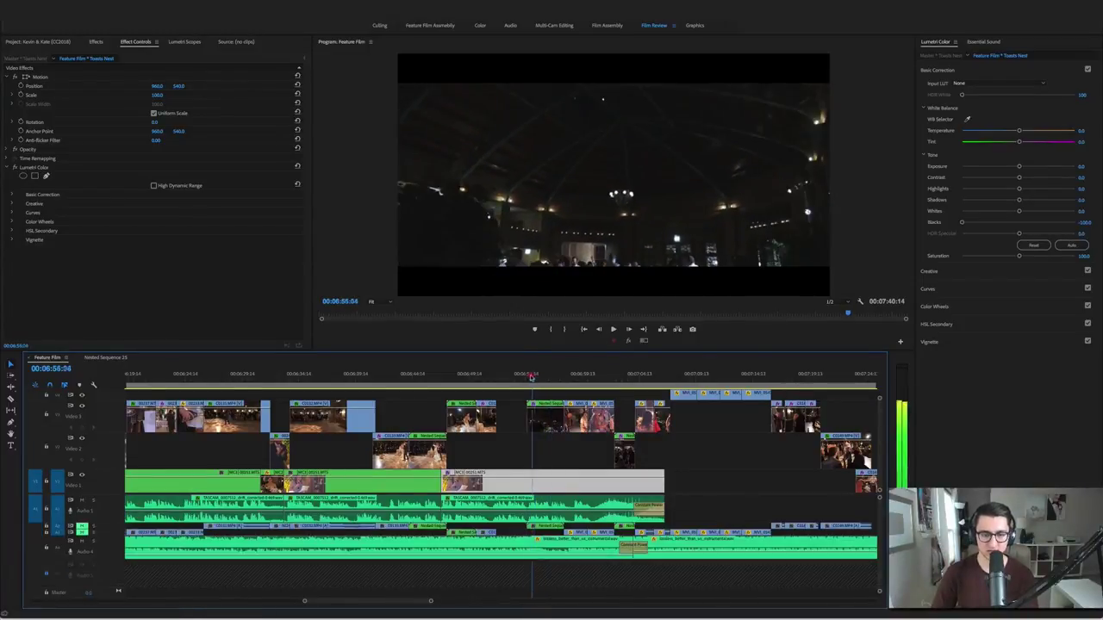
{"action": "left_click_drag", "start_coordinate": [530, 376], "coordinate": [526, 377]}
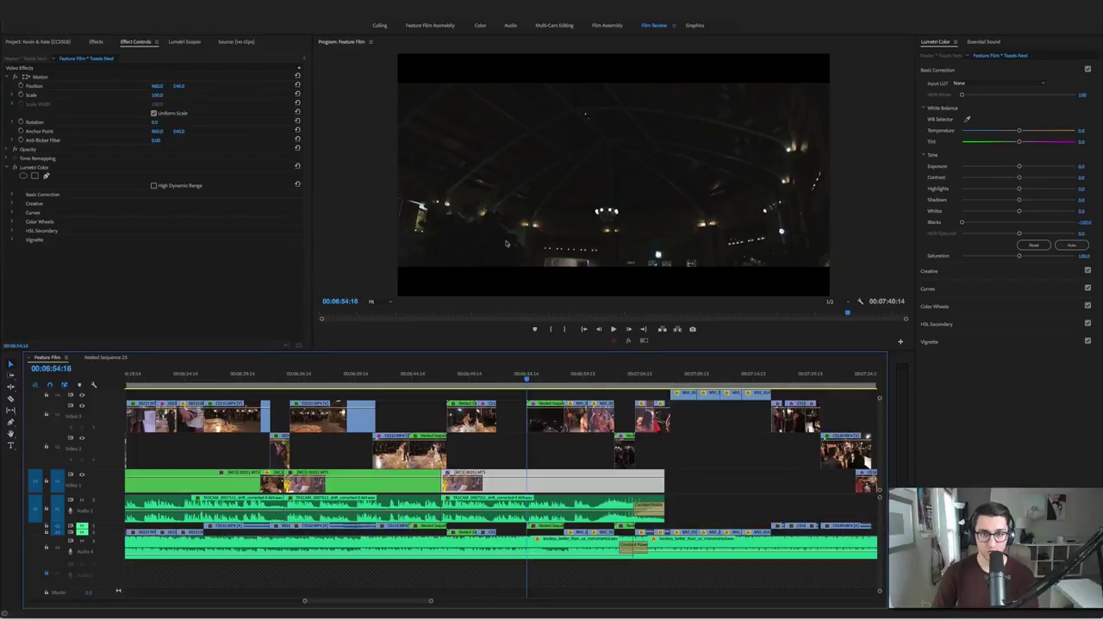
{"action": "key", "text": "space"}
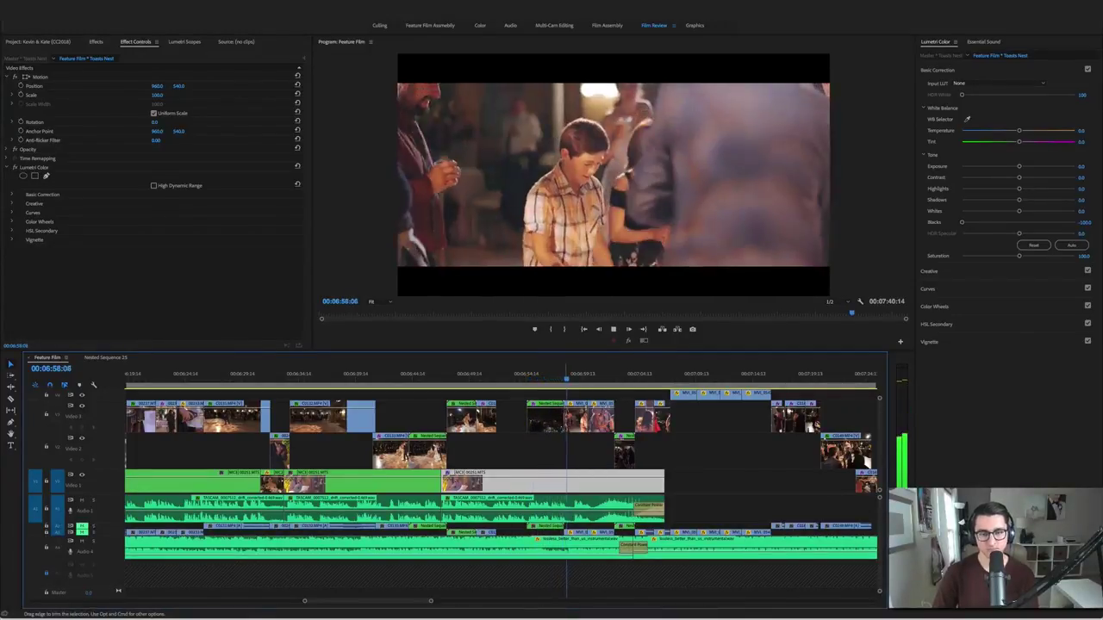
{"action": "key", "text": "space"}
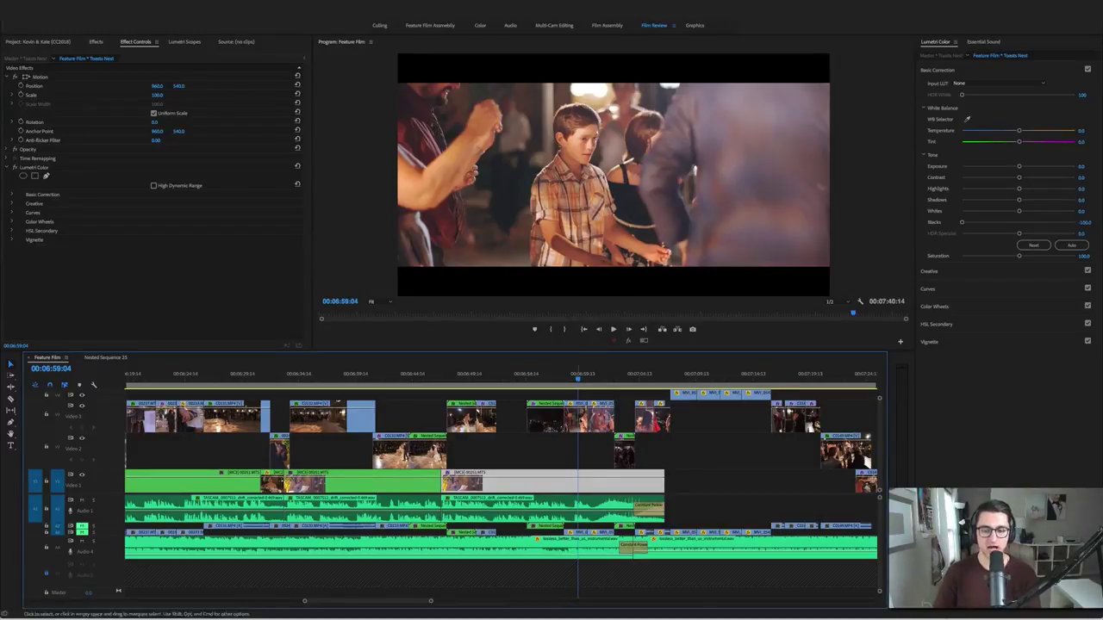
Save the project and play on from 00:06:59:04 through the guests' close-up to the wide dance floor shot at 00:07:03:06
{"action": "key", "text": "super+s"}
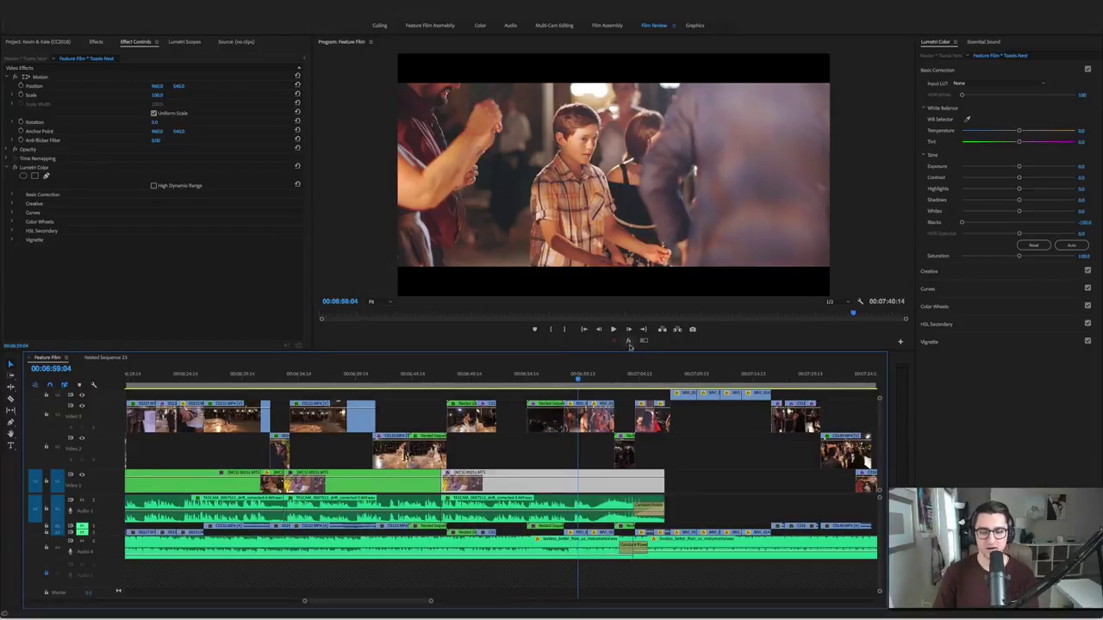
{"action": "key", "text": "space"}
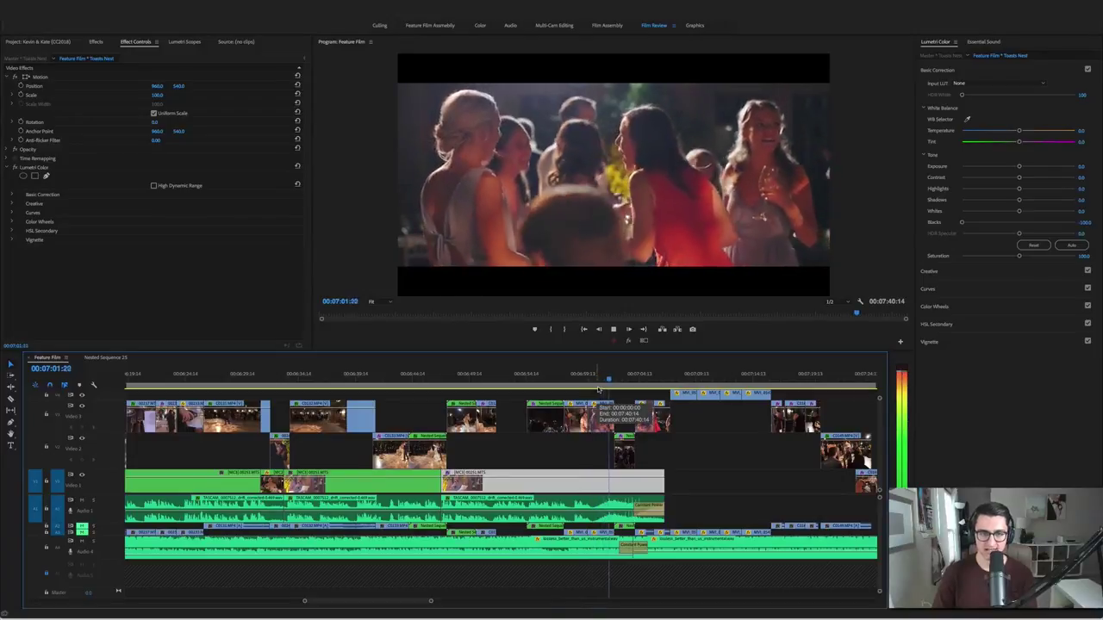
{"action": "key", "text": "space"}
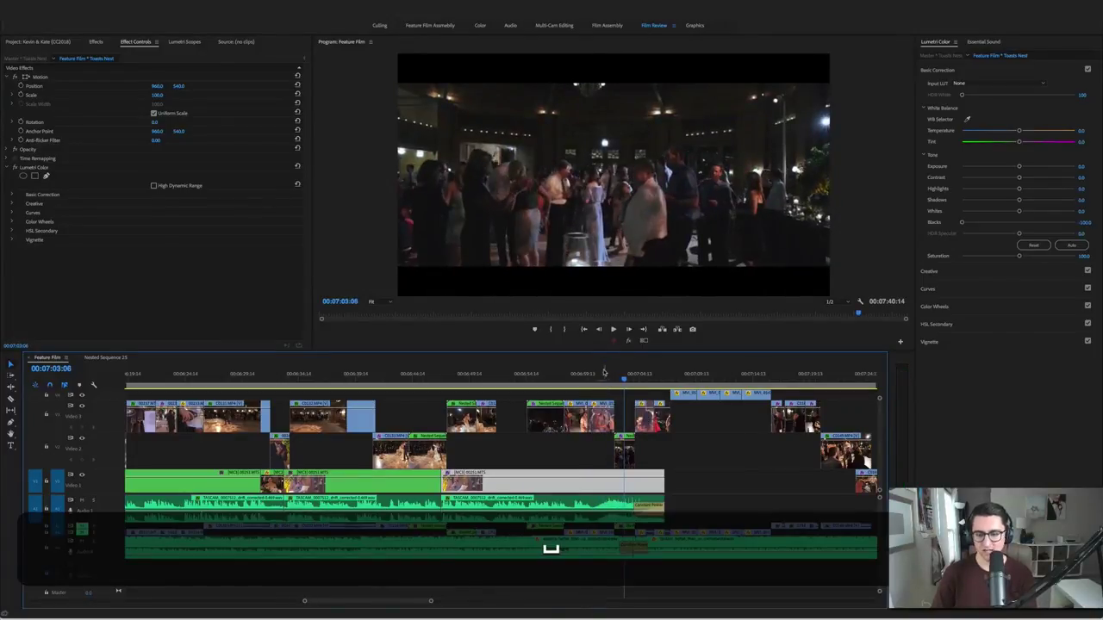
Compare the guests' close-up at 00:07:01:06 with effects bypassed, and replay it through the cut to the wide dance floor shot
{"action": "left_click", "coordinate": [602, 373]}
{"action": "left_click", "coordinate": [631, 340]}
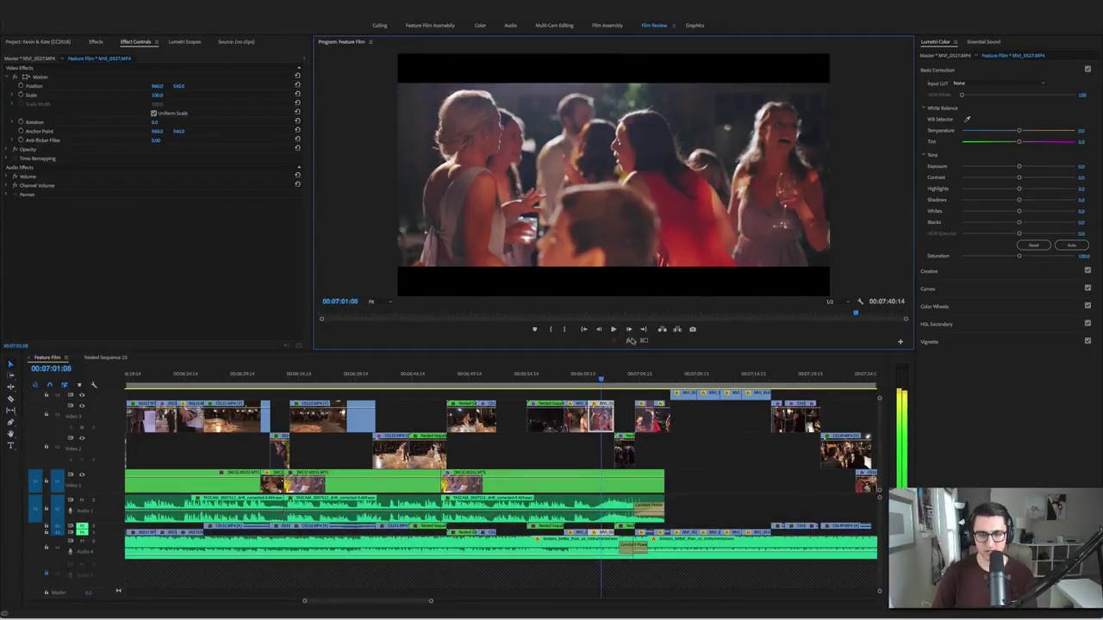
{"action": "left_click", "coordinate": [629, 342]}
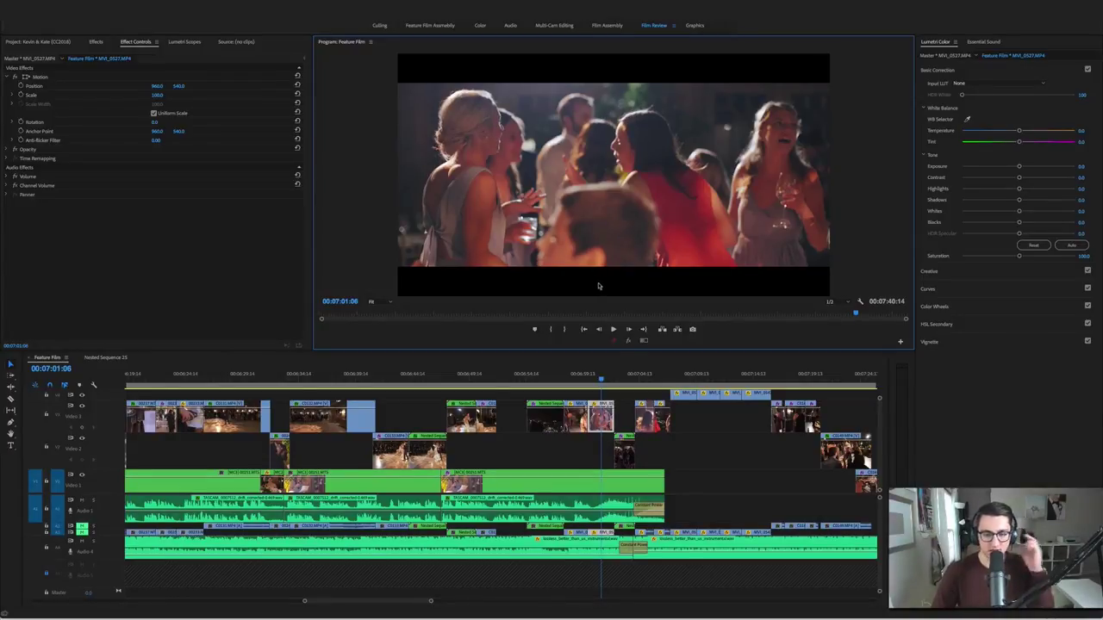
{"action": "key", "text": "space"}
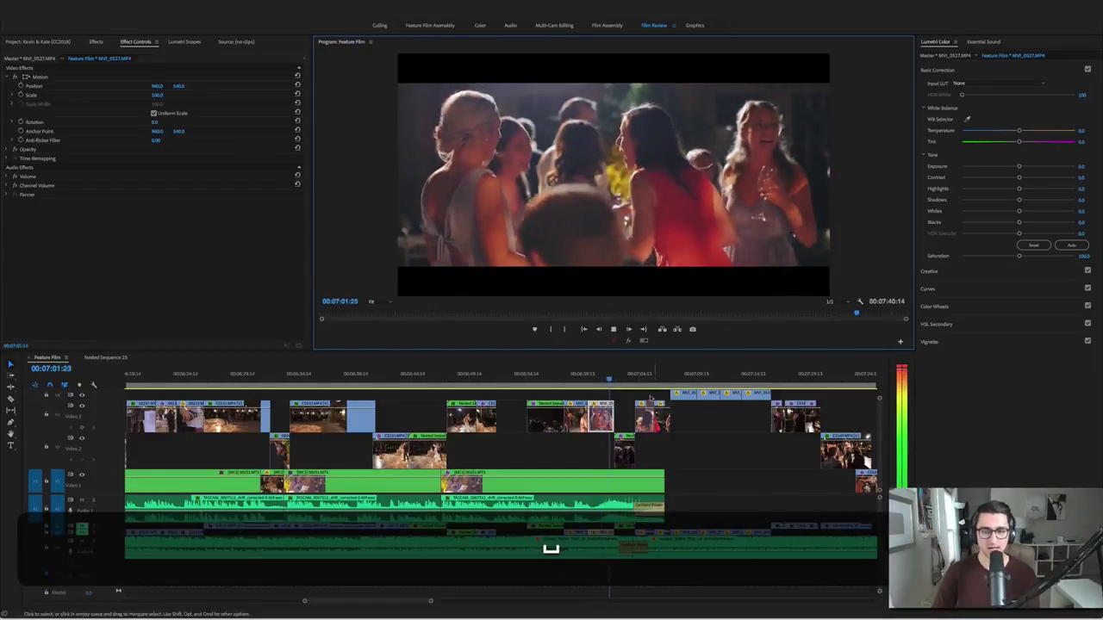
{"action": "key", "text": "space"}
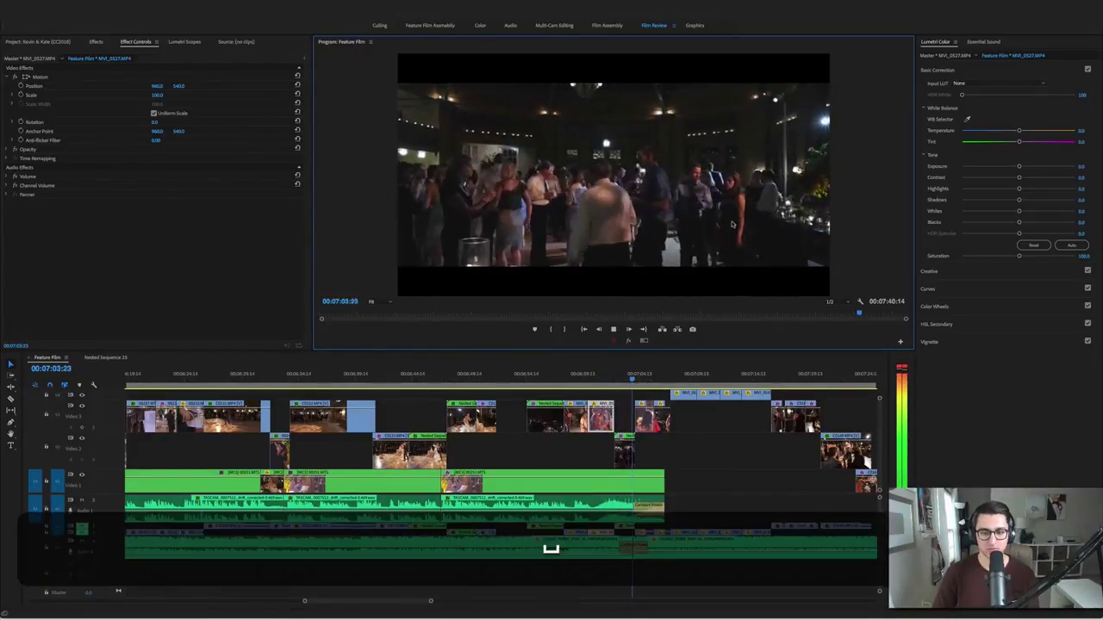
Replay from the wide dance floor shot at 00:07:02:19 to the man in the tie, and compare 00:07:09:04 with effects bypassed
{"action": "mouse_move", "coordinate": [607, 380]}
{"action": "left_mouse_down"}
{"action": "mouse_move", "coordinate": [642, 380]}
{"action": "mouse_move", "coordinate": [624, 382]}
{"action": "left_mouse_up"}
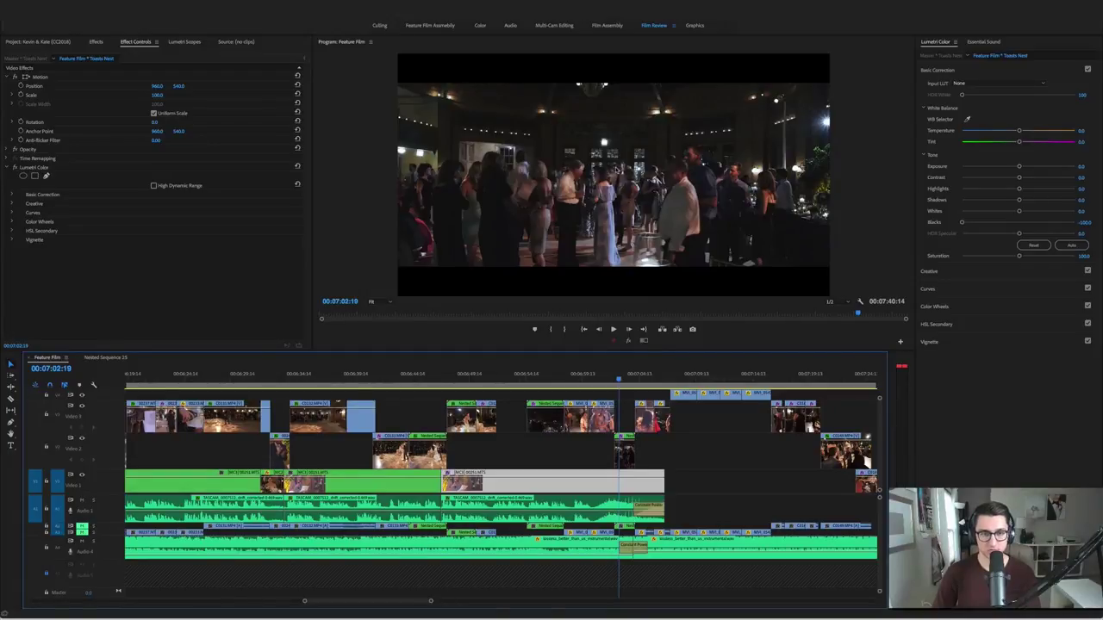
{"action": "key", "text": "space"}
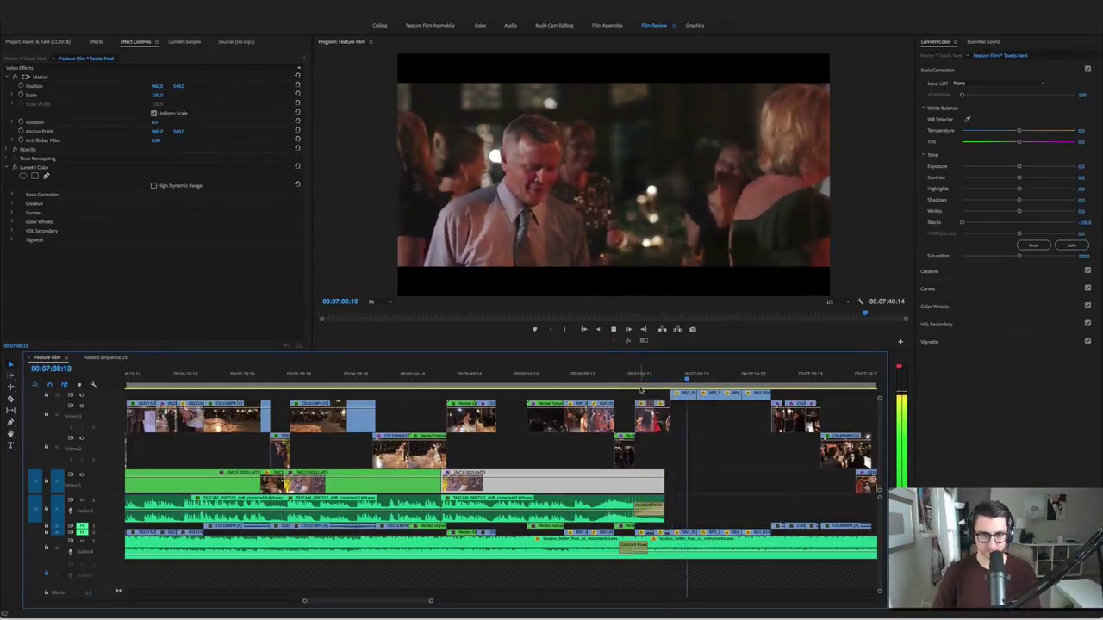
{"action": "key", "text": "space"}
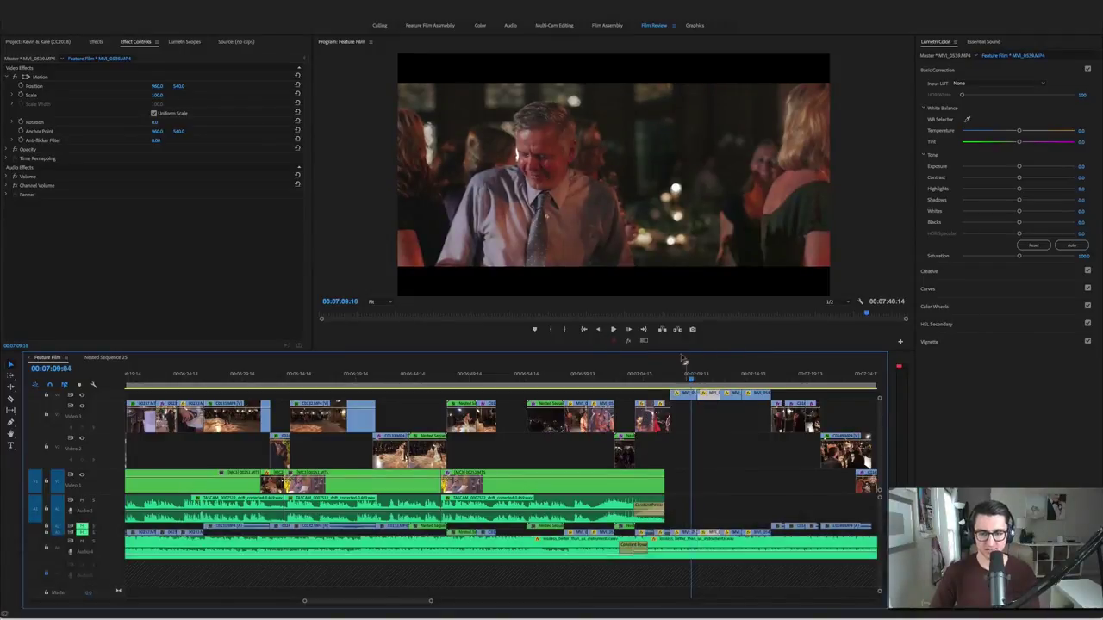
{"action": "left_click", "coordinate": [627, 343]}
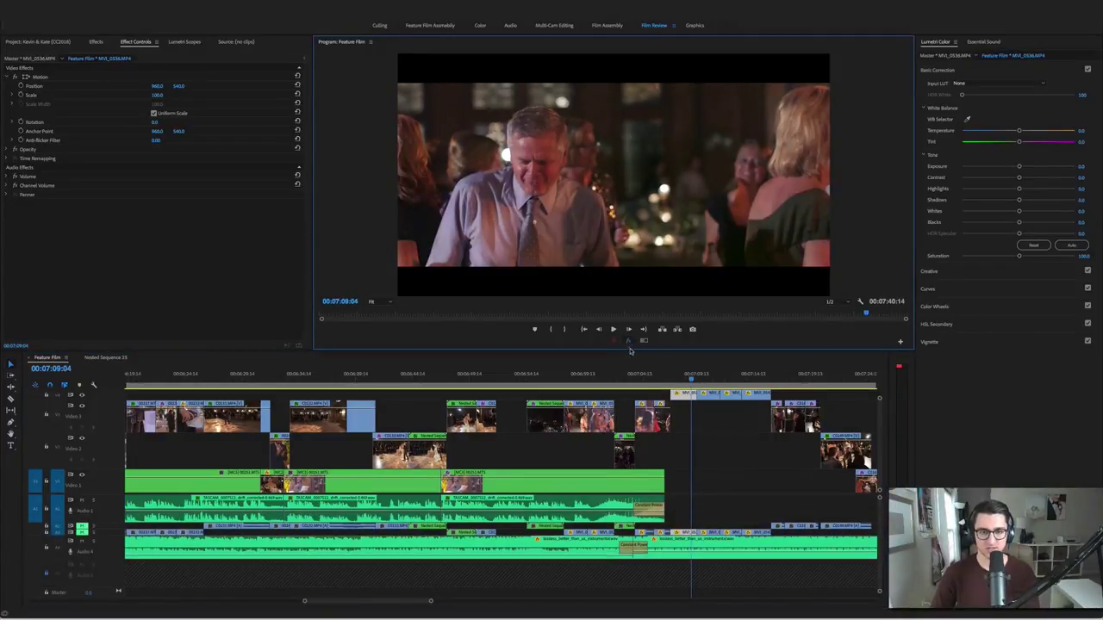
{"action": "left_click", "coordinate": [628, 343]}
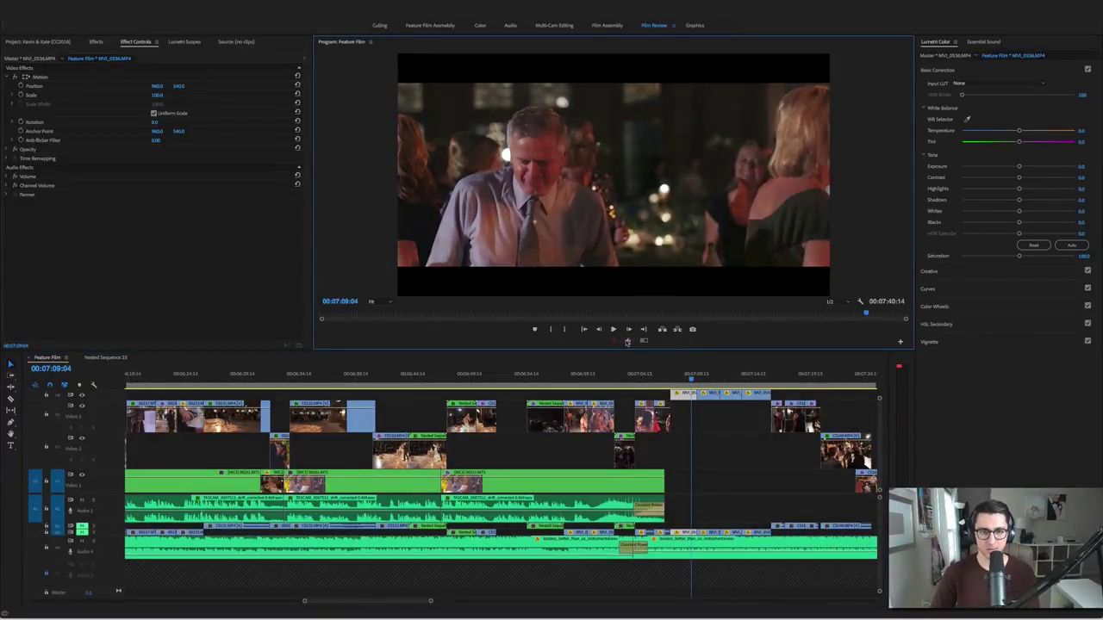
Cool the white balance of the man-in-tie close-up, setting Temperature to about -36 and shifting Tint slightly toward green
{"action": "left_click", "coordinate": [687, 397]}
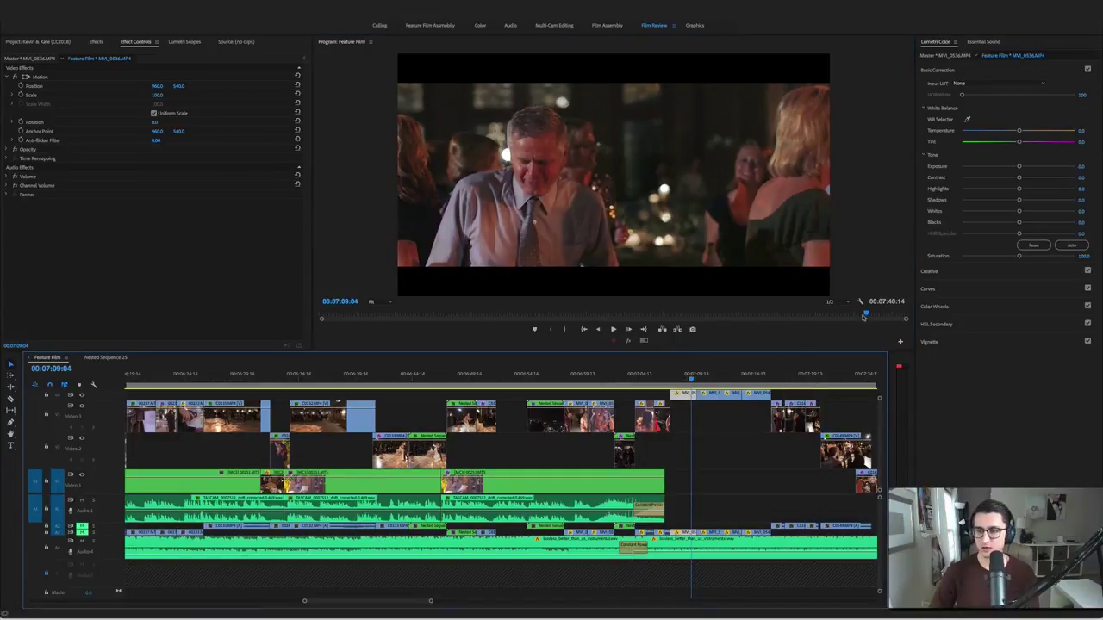
{"action": "left_click_drag", "start_coordinate": [1019, 130], "coordinate": [986, 130]}
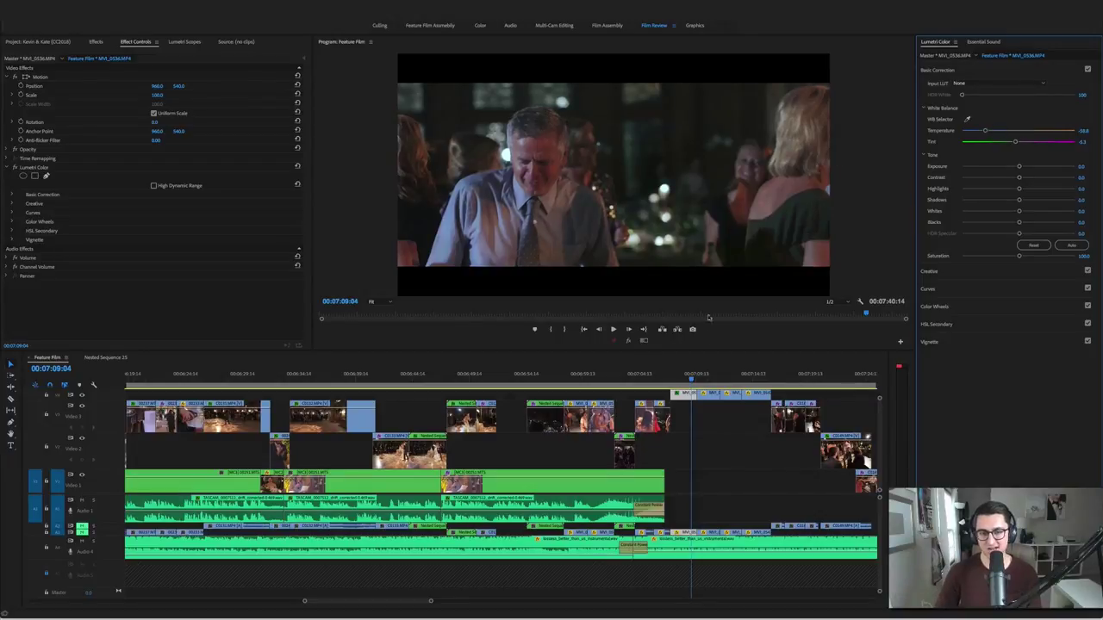
{"action": "left_click_drag", "start_coordinate": [693, 379], "coordinate": [686, 379]}
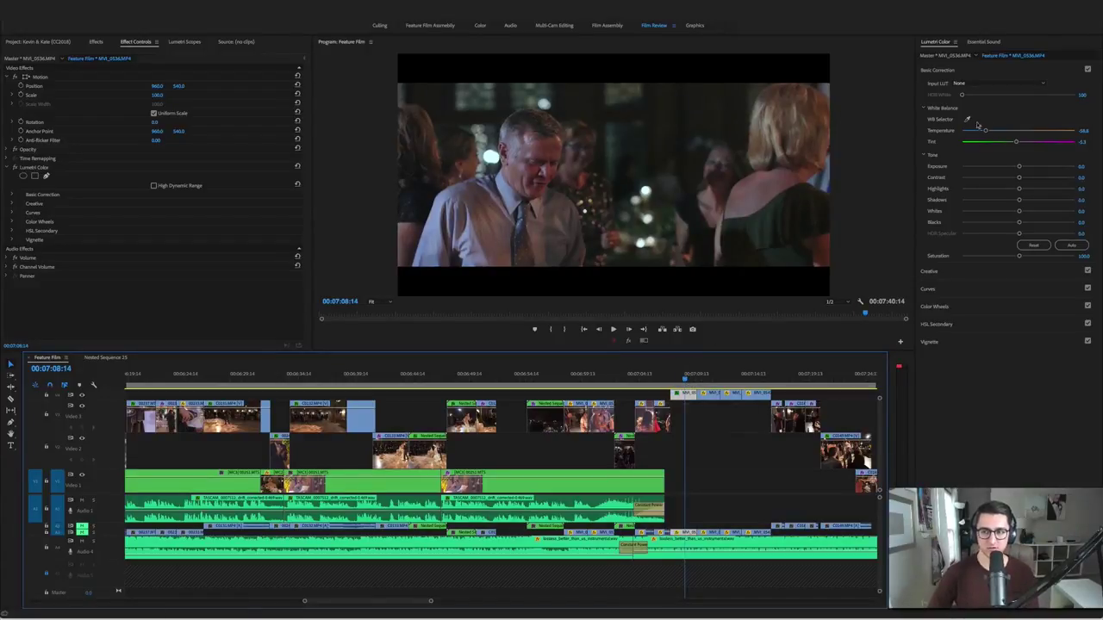
{"action": "left_click_drag", "start_coordinate": [986, 132], "coordinate": [1014, 143]}
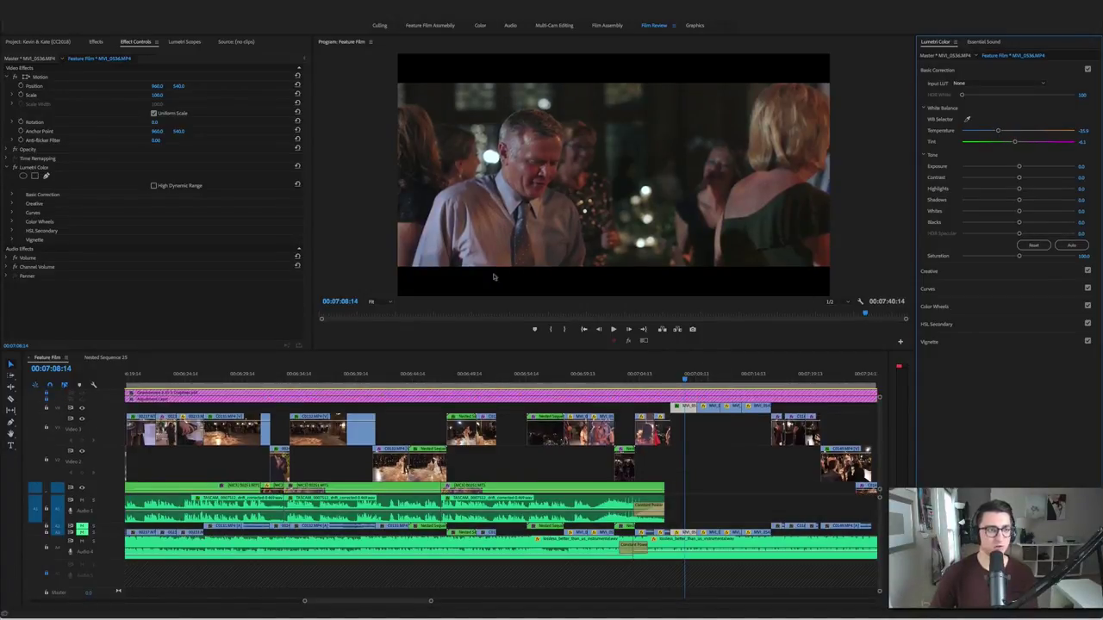
Display the Lumetri Scopes and play on from 00:07:08:14 through the guests' close-ups to the bride's shot at 00:07:14:20
{"action": "left_click", "coordinate": [180, 41]}
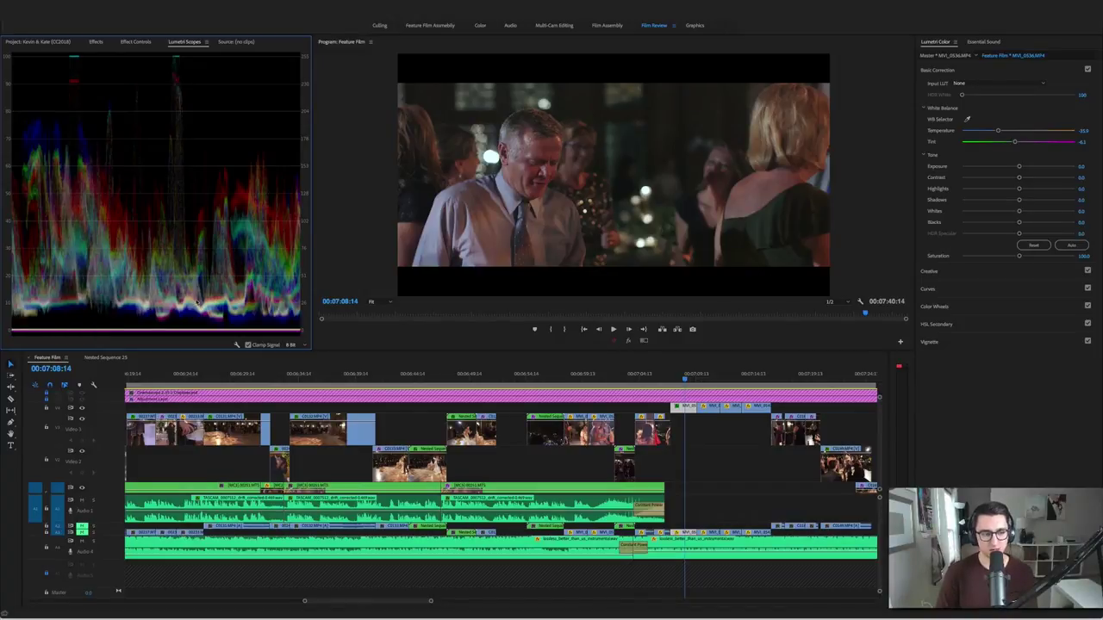
{"action": "key", "text": "space"}
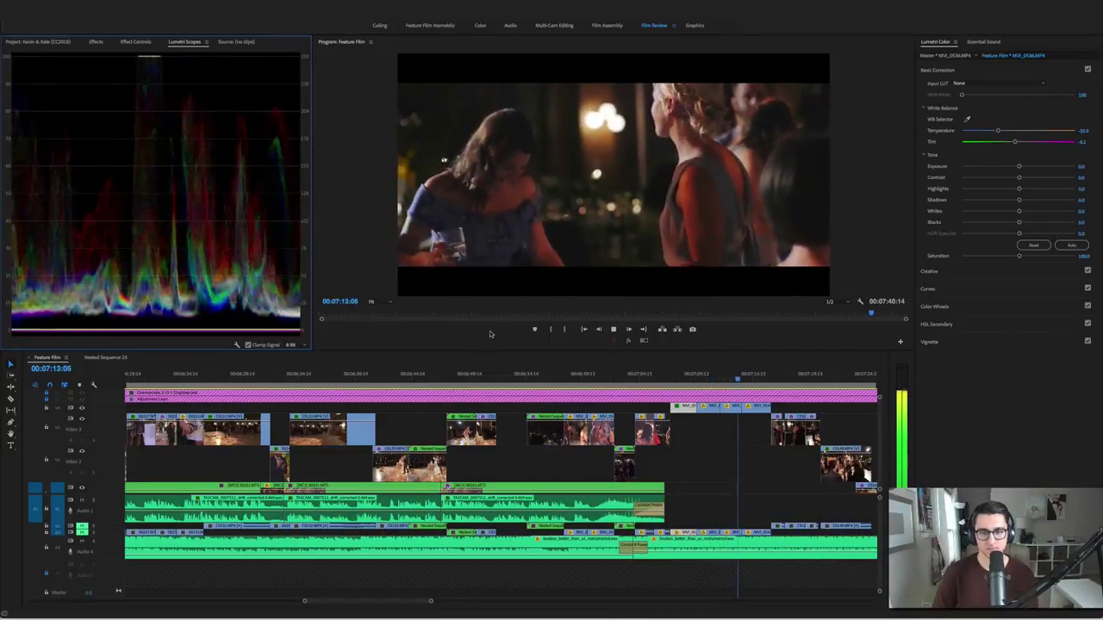
{"action": "key", "text": "space"}
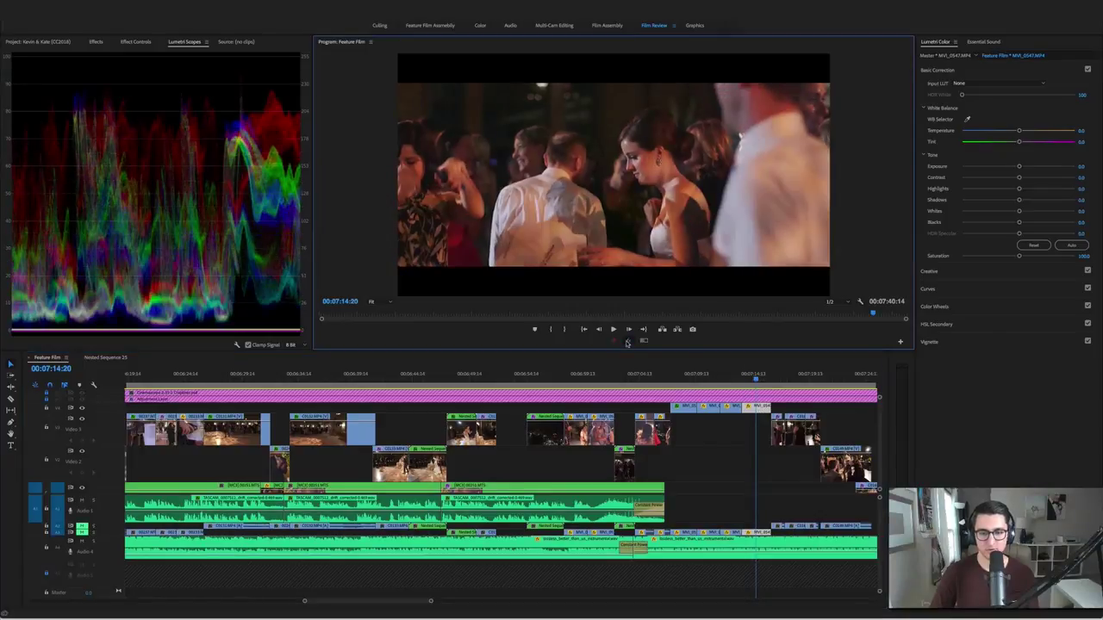
Play on from the bride's shot into the following dance floor clips, and save the project
{"action": "key", "text": "space"}
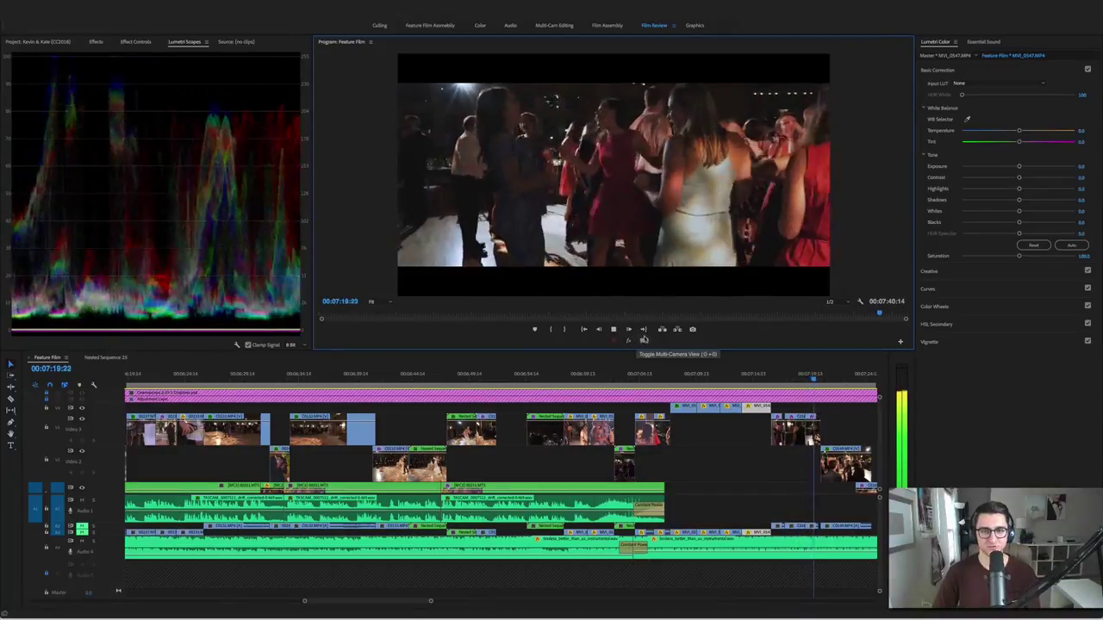
{"action": "key", "text": "space"}
{"action": "key", "text": "super+s"}
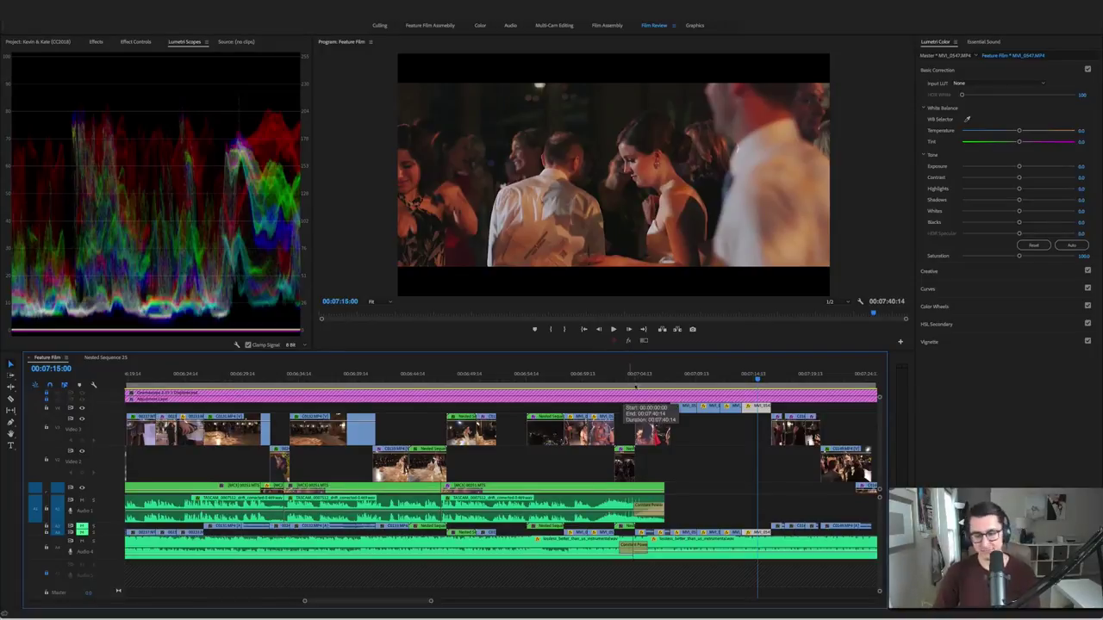
Replay the cuts from the bride's shot at 00:07:15:00 to the boy on the dance floor at 00:07:21:00, watching the scopes
{"action": "scroll", "coordinate": [711, 408], "scroll_direction": "right", "scroll_amount": 5}
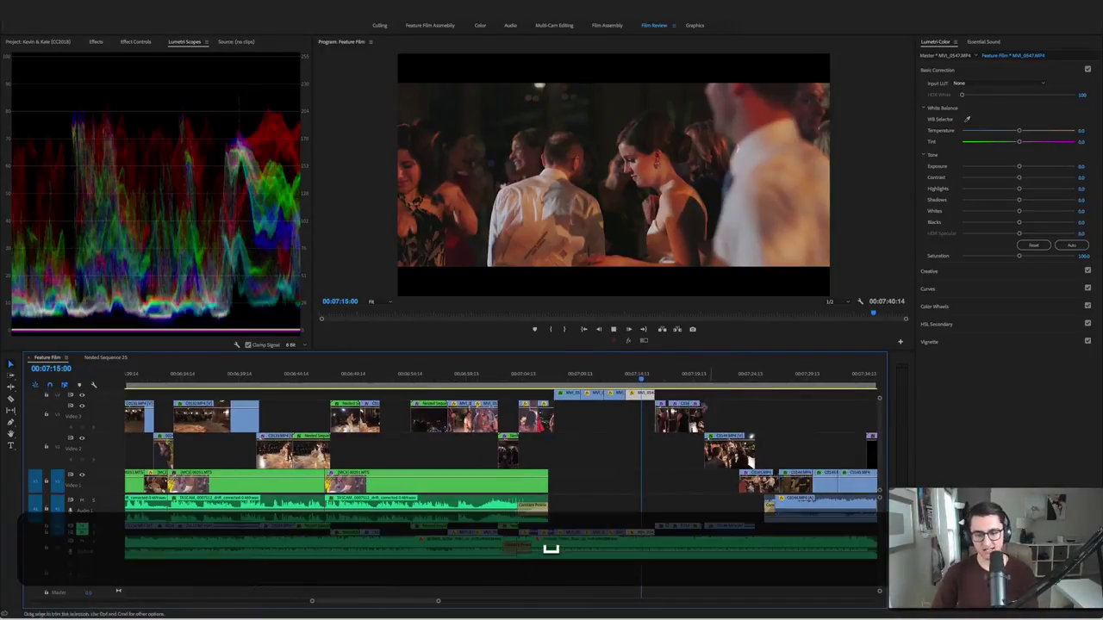
{"action": "key", "text": "space"}
{"action": "key", "text": "space"}
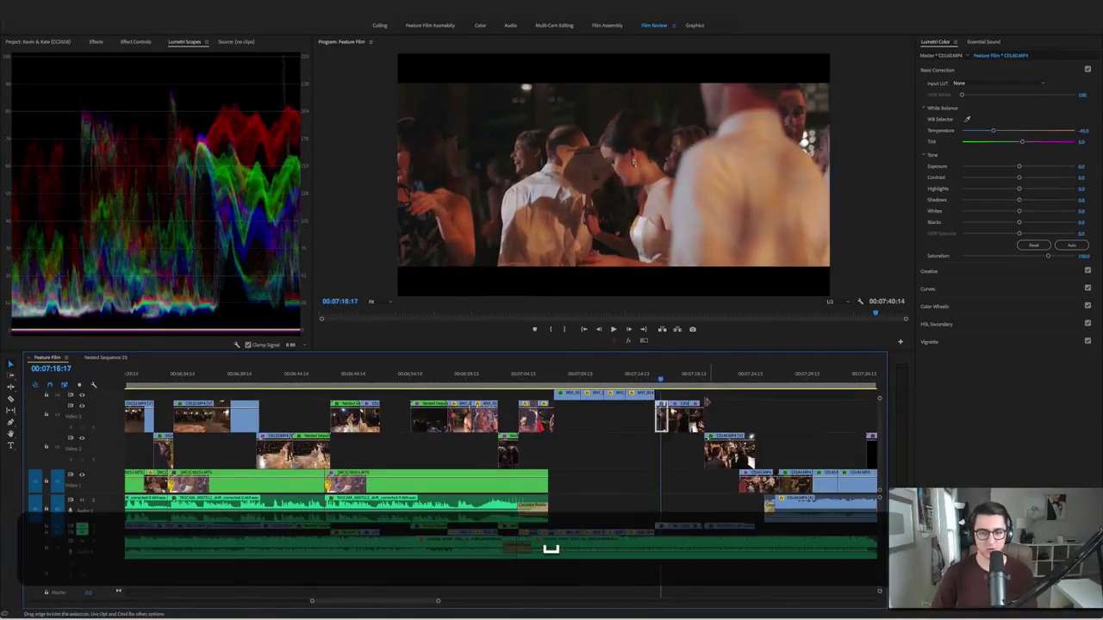
{"action": "key", "text": "space"}
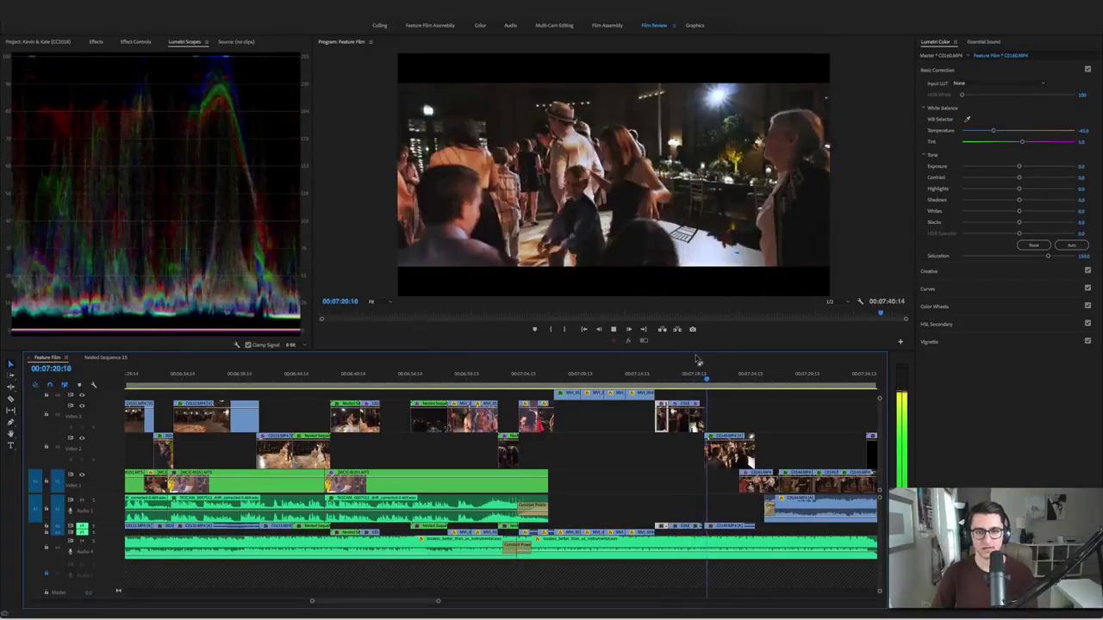
{"action": "key", "text": "space"}
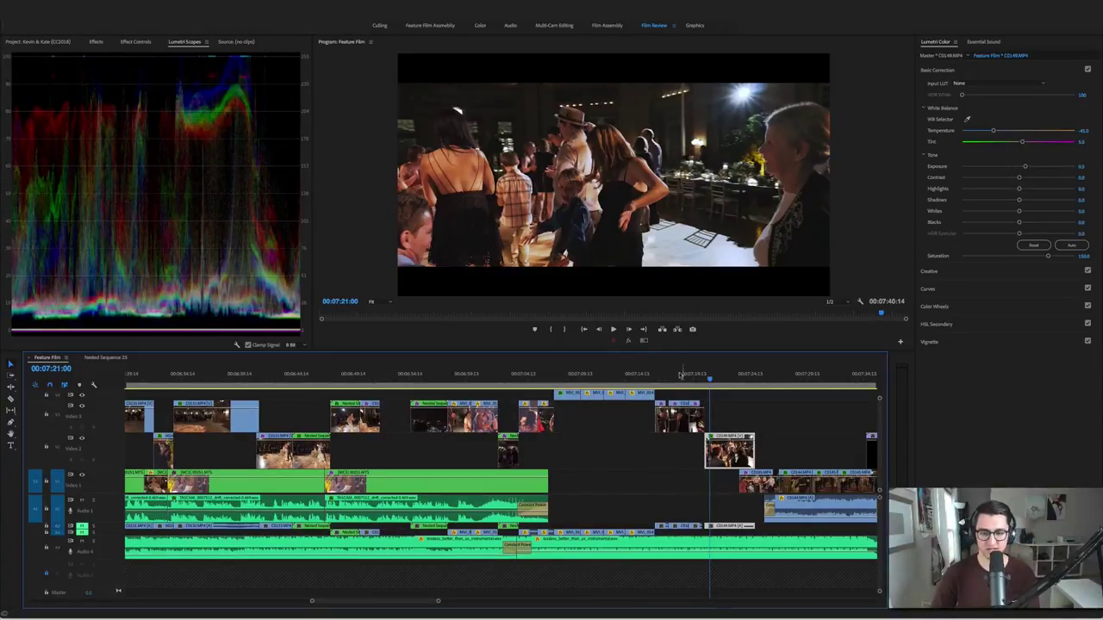
Recheck the short dance floor clips from 00:07:16:04, playing through the couple and crowd shots to 00:07:20:23
{"action": "left_click", "coordinate": [663, 378]}
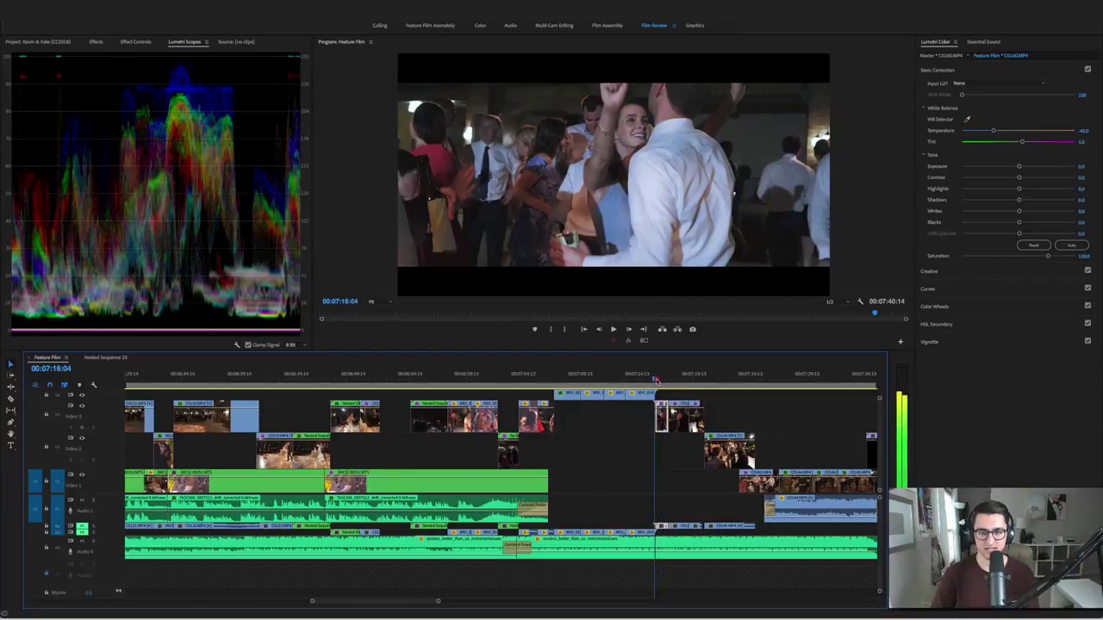
{"action": "left_click", "coordinate": [669, 379]}
{"action": "left_click", "coordinate": [674, 380]}
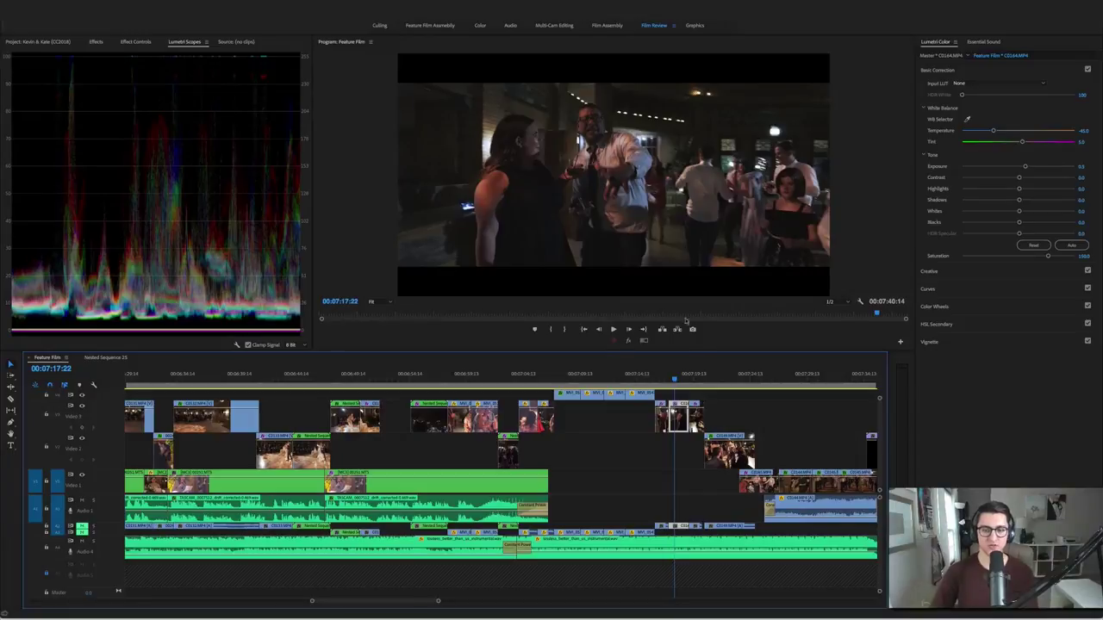
{"action": "key", "text": "space"}
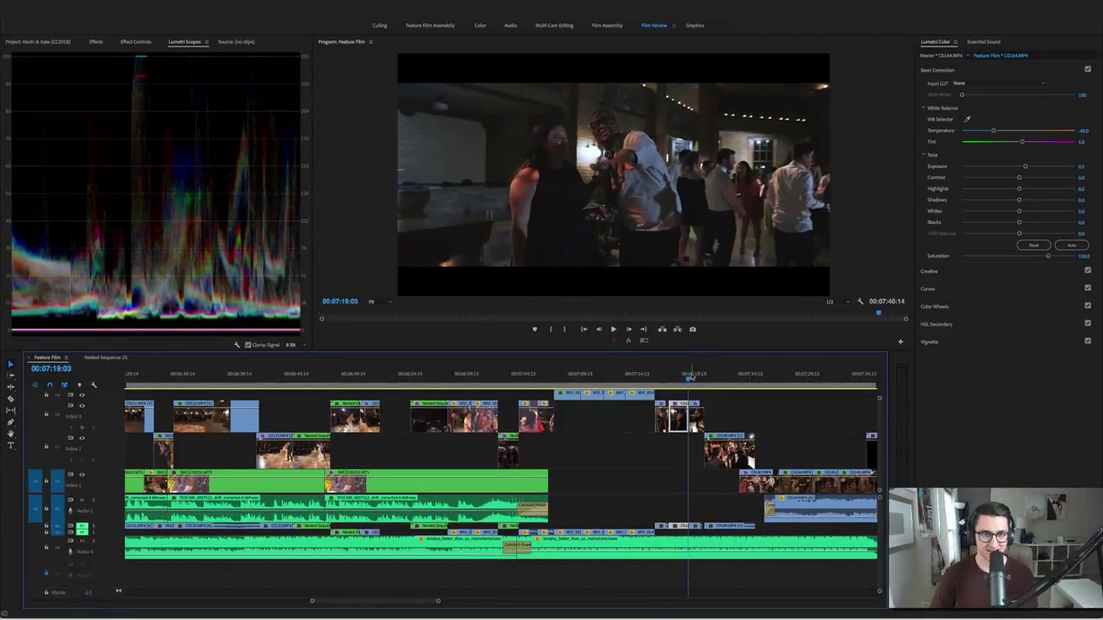
{"action": "key", "text": "space"}
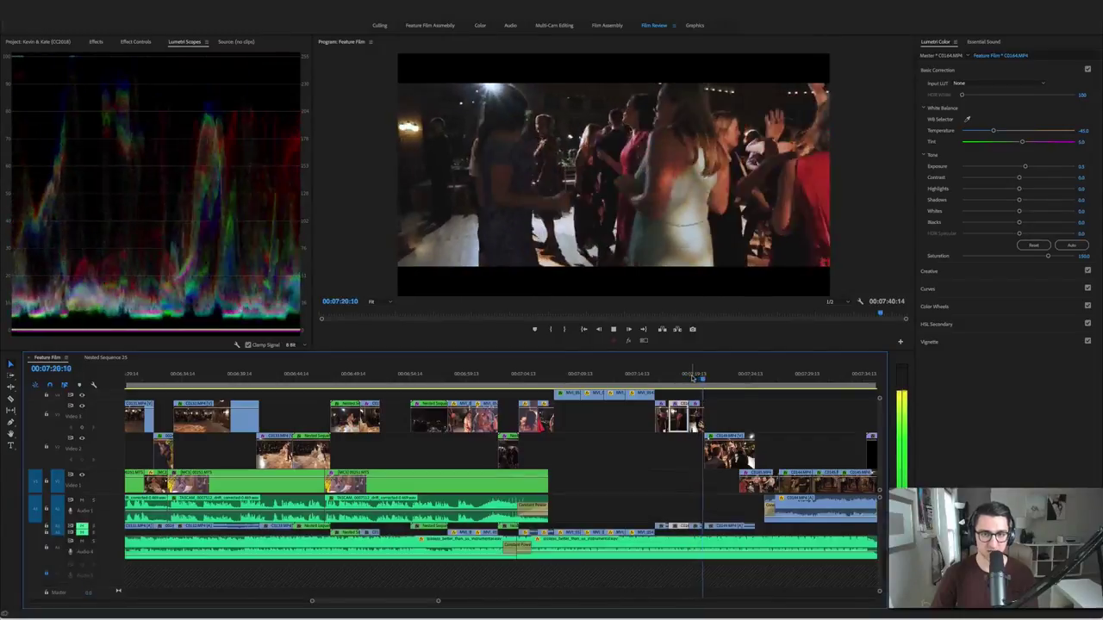
{"action": "key", "text": "space"}
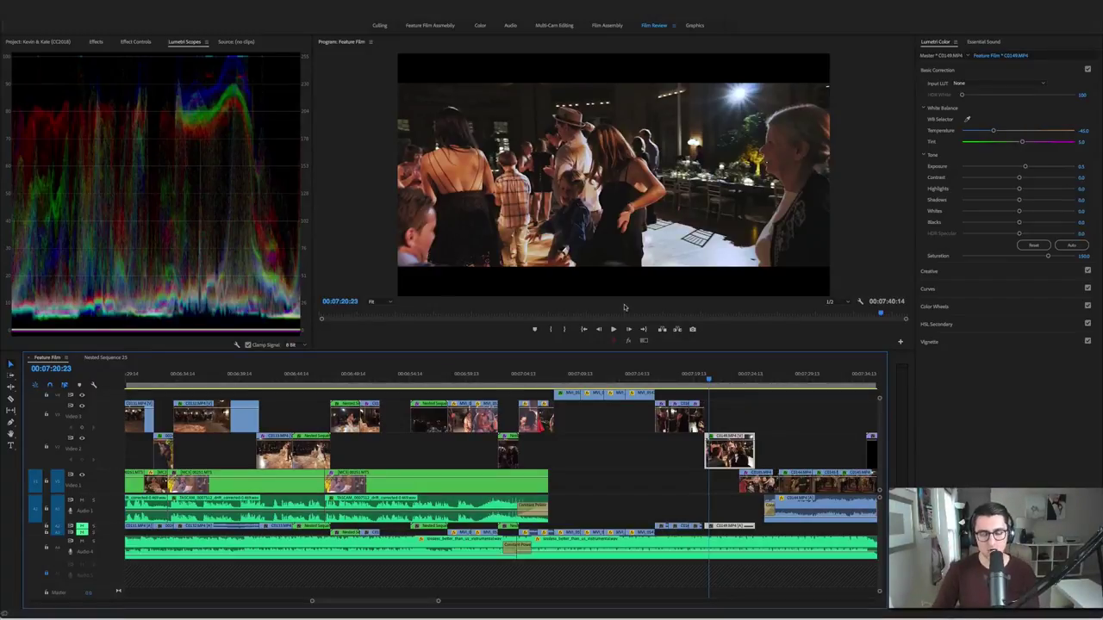
Review the boy's dance floor shot through the cut to the sparkler exit at 00:07:27:23, and save the project
{"action": "key", "text": "space"}
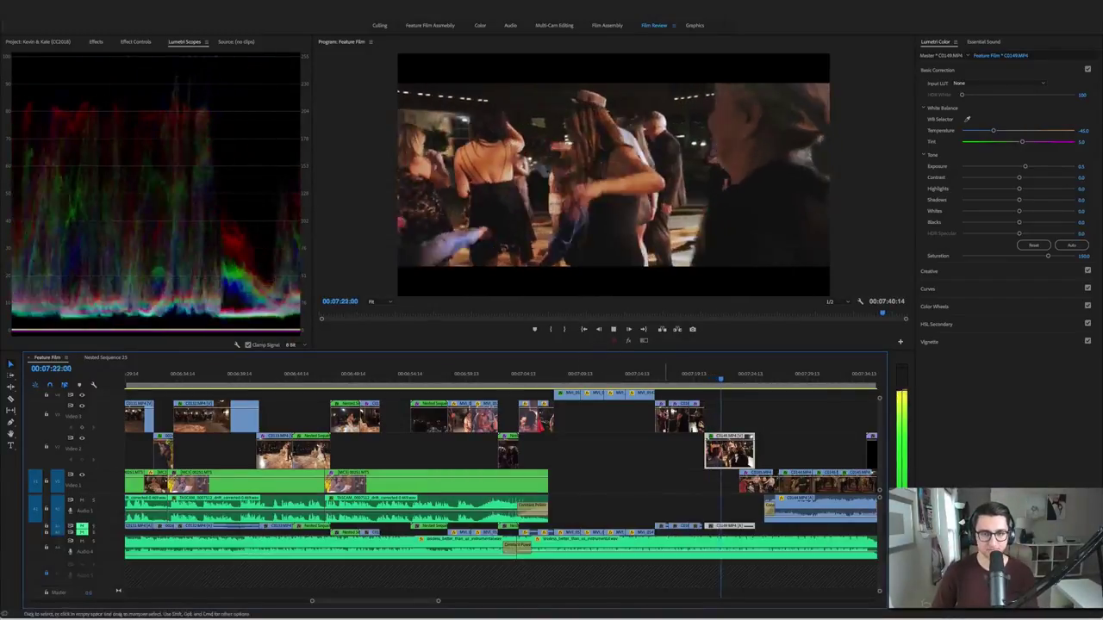
{"action": "left_click", "coordinate": [711, 373]}
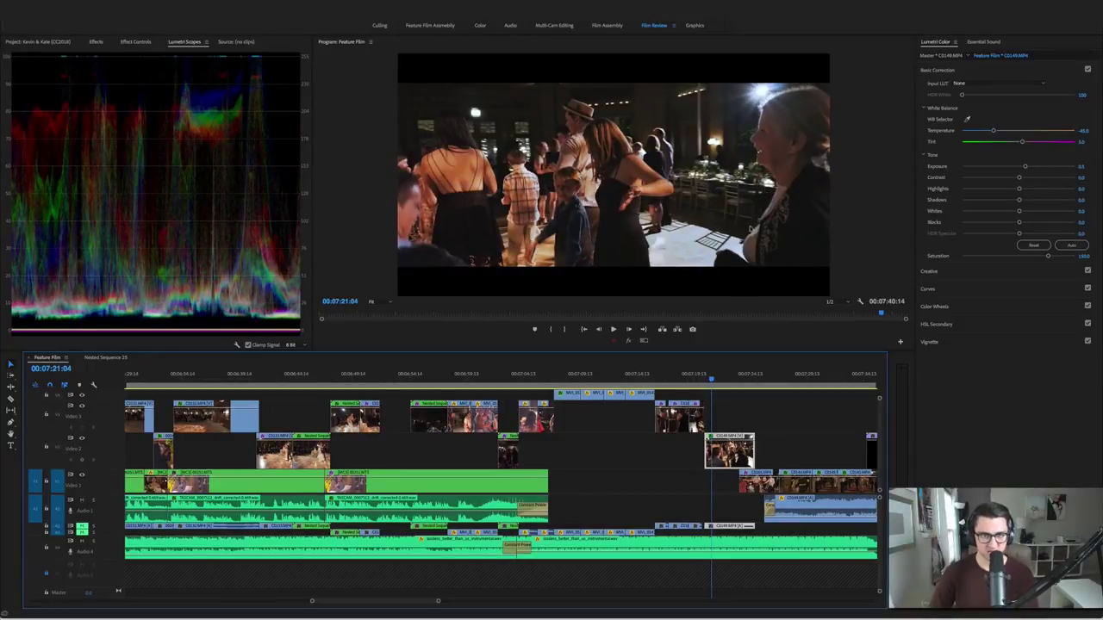
{"action": "key", "text": "space"}
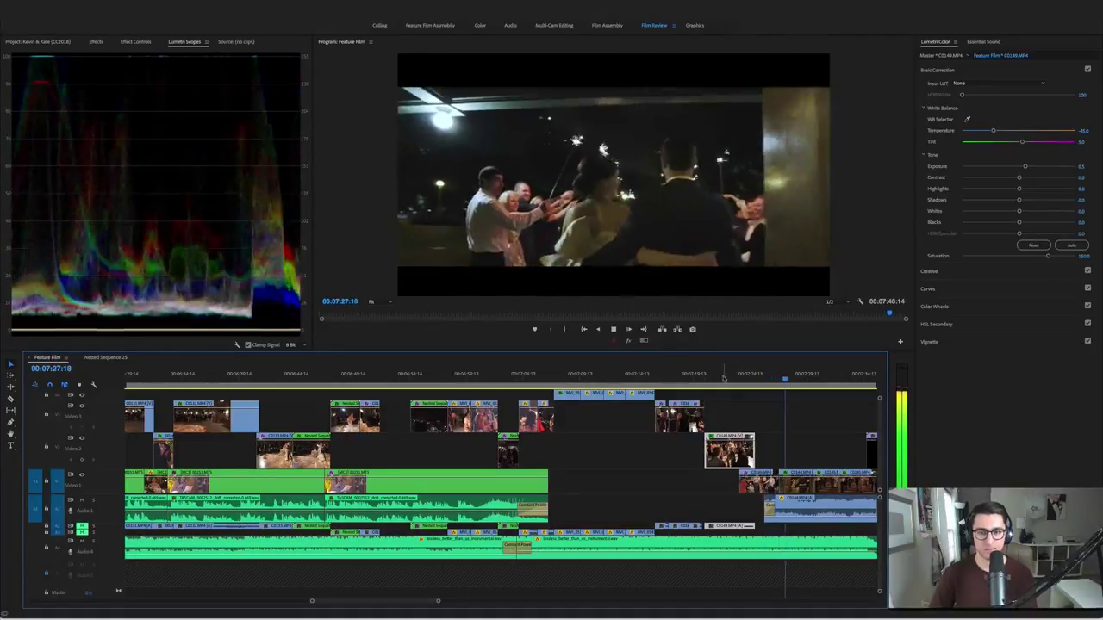
{"action": "key", "text": "space"}
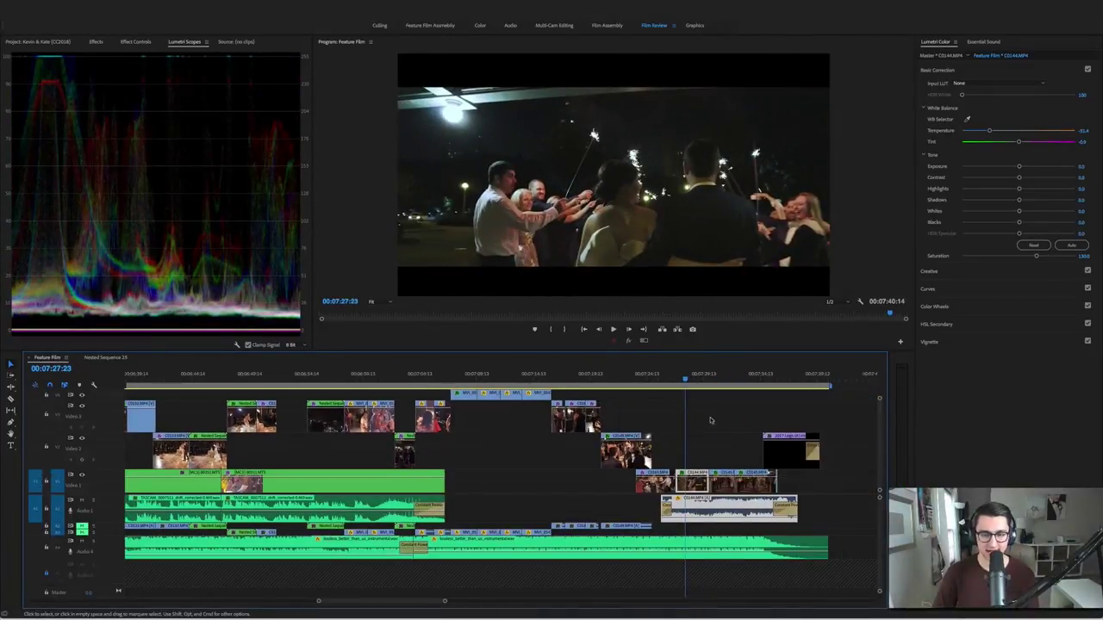
{"action": "key", "text": "super+s"}
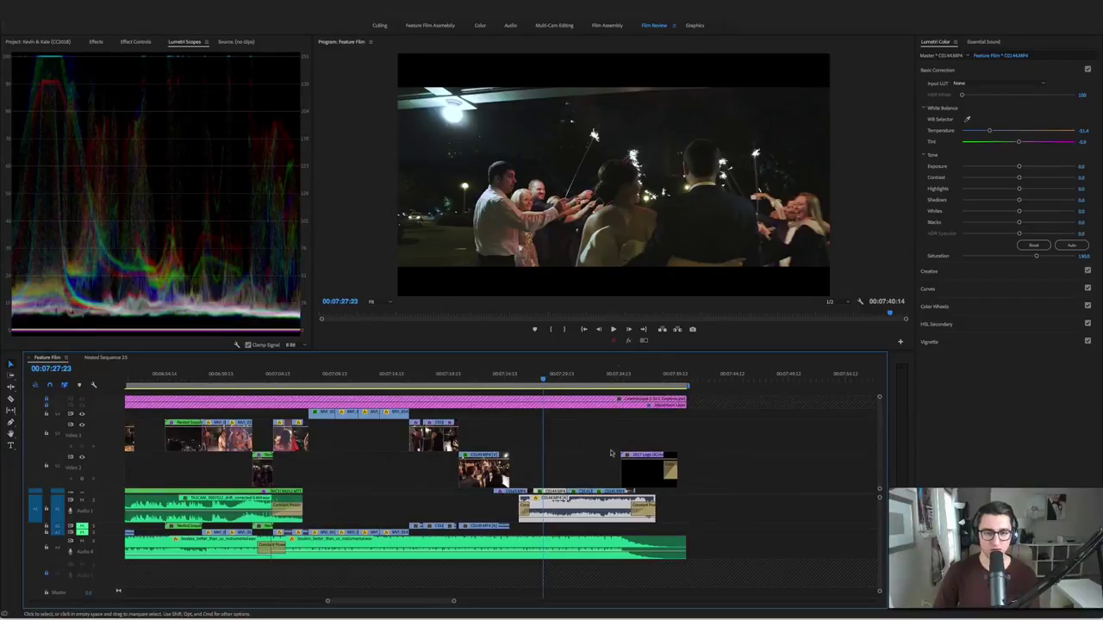
Play the sparkler exit clips from 00:07:27:23 to the couple's walk at 00:07:35:12, and save the project
{"action": "scroll", "coordinate": [611, 453], "scroll_direction": "down", "scroll_amount": 1}
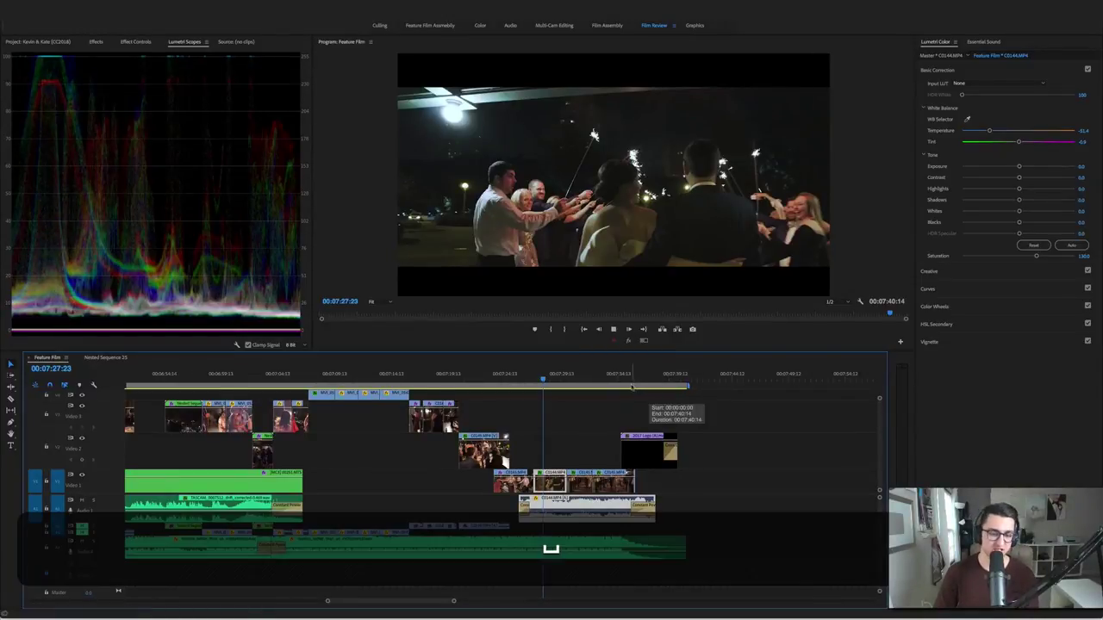
{"action": "key", "text": "space"}
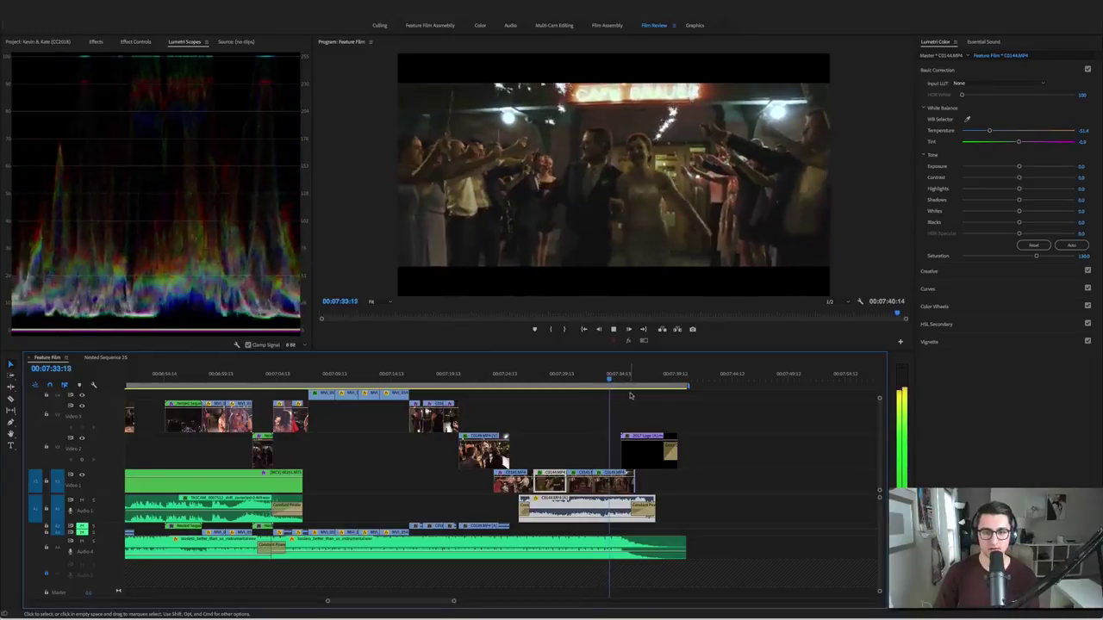
{"action": "key", "text": "space"}
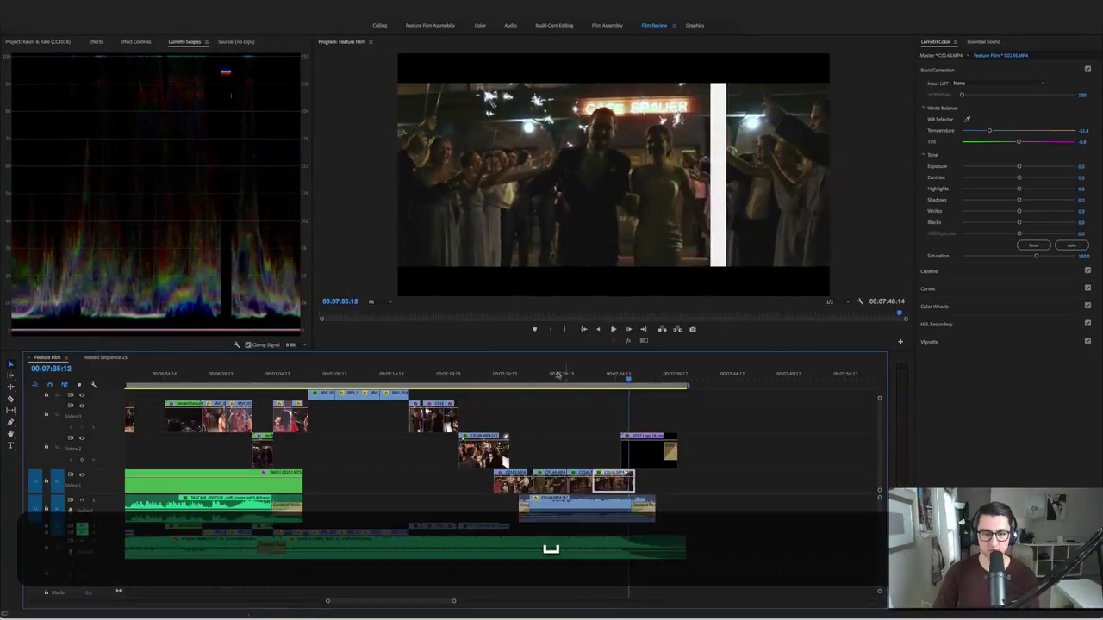
{"action": "key", "text": "super+s"}
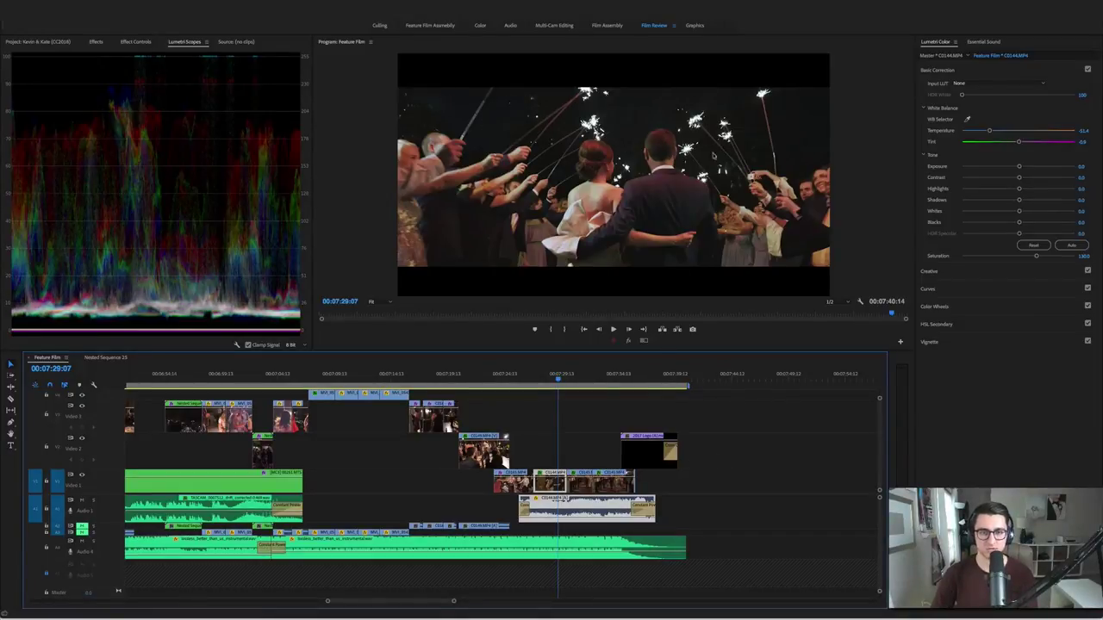
Compare the couple's sparkler shot from behind at 00:07:29:09 with effects bypassed and restored
{"action": "left_click", "coordinate": [559, 379]}
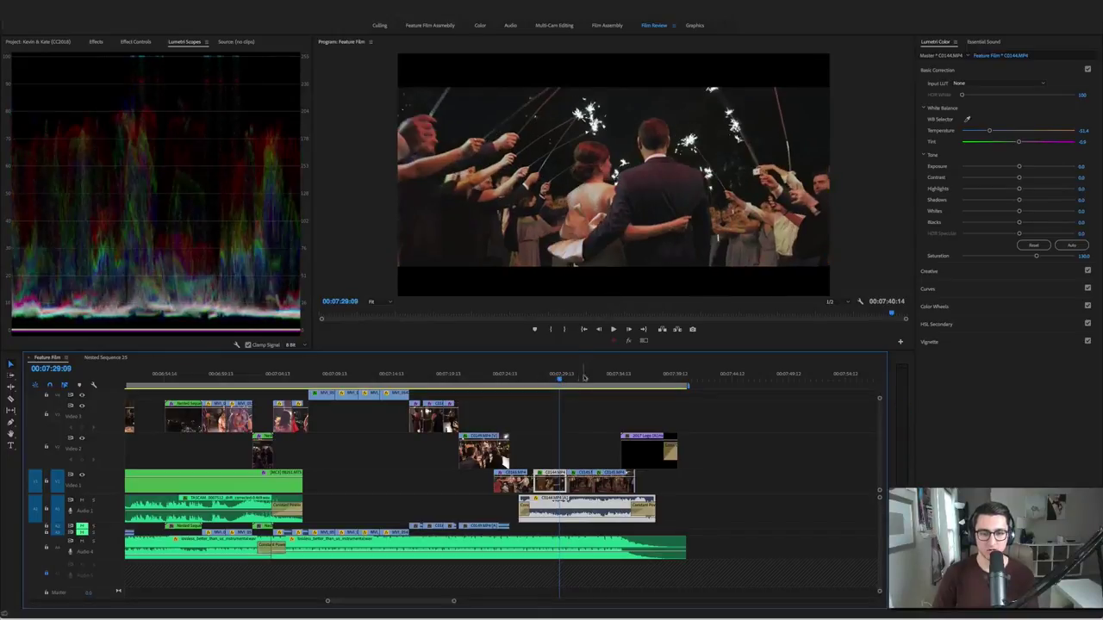
{"action": "left_click", "coordinate": [629, 342]}
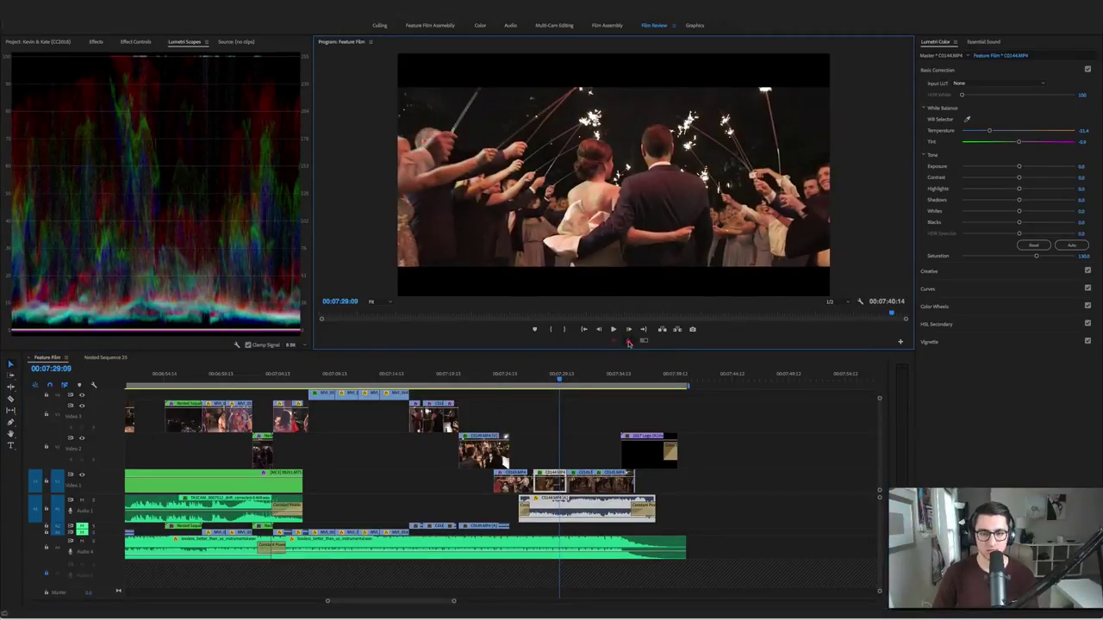
{"action": "left_click", "coordinate": [629, 342]}
{"action": "left_click", "coordinate": [629, 342]}
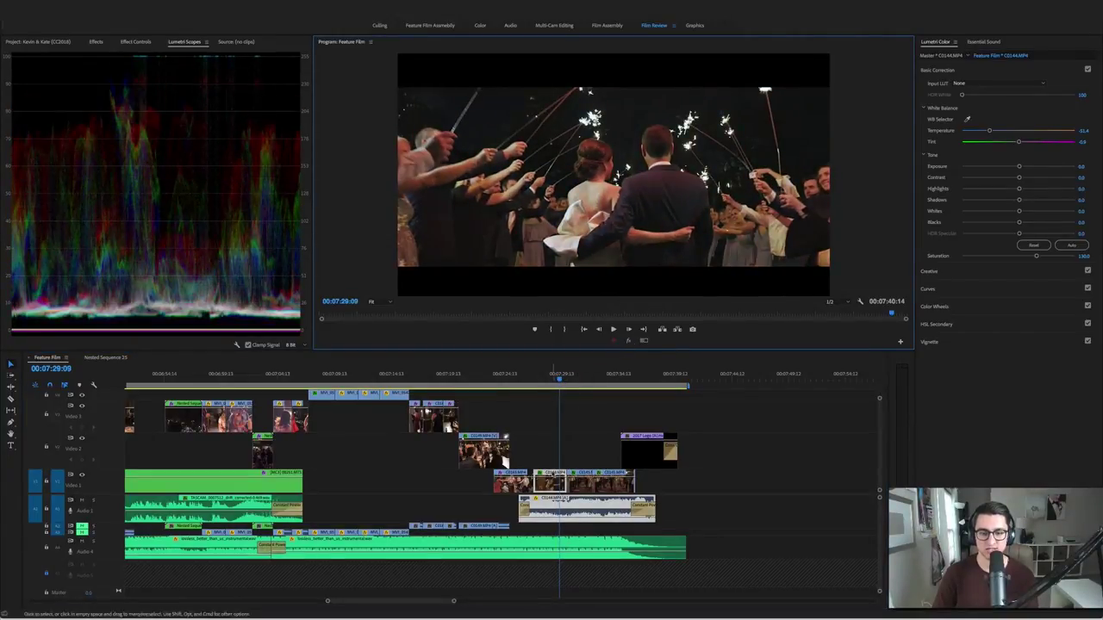
Play the sparkler exit from 00:07:29:09 through the couple's kiss and walk to the closing title card at 00:07:38:05
{"action": "left_click", "coordinate": [556, 473]}
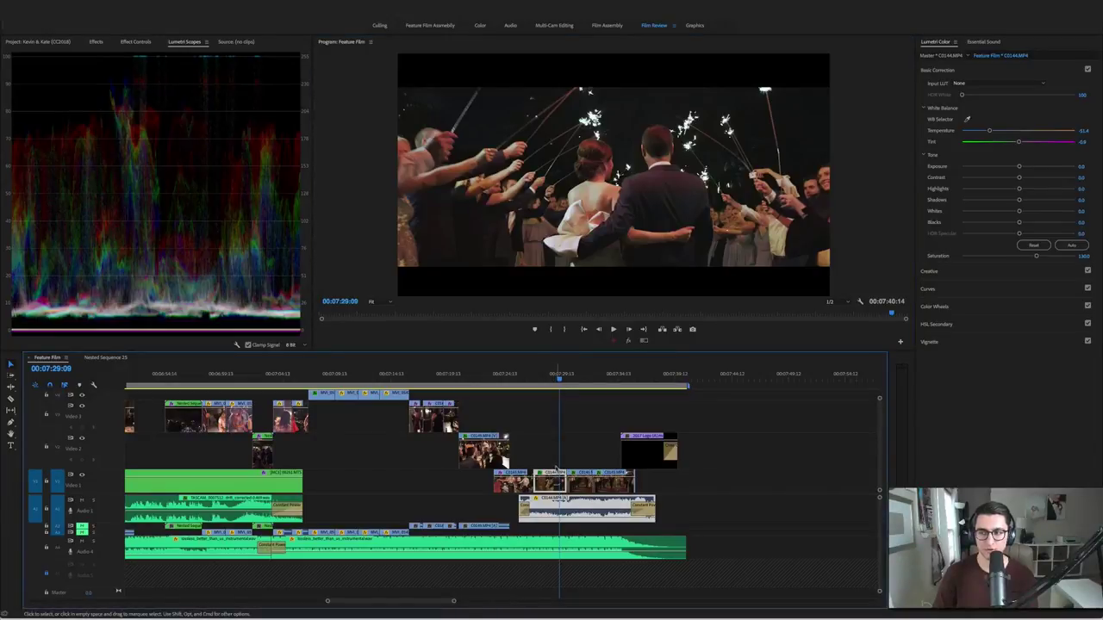
{"action": "key", "text": "space"}
{"action": "key", "text": "space"}
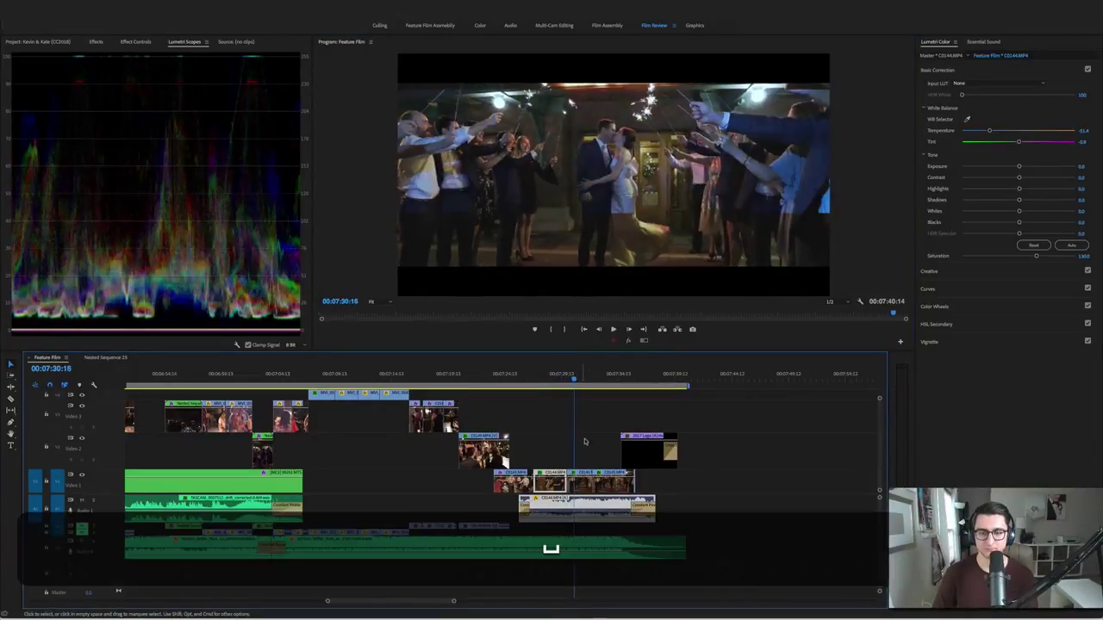
{"action": "left_click", "coordinate": [575, 379]}
{"action": "key", "text": "space"}
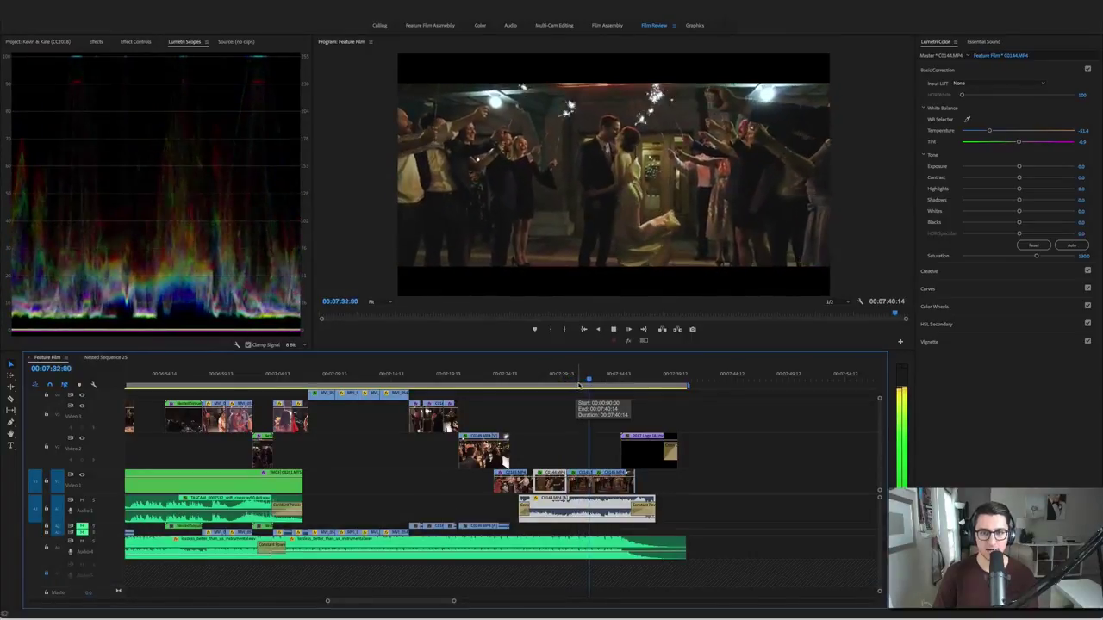
{"action": "key", "text": "space"}
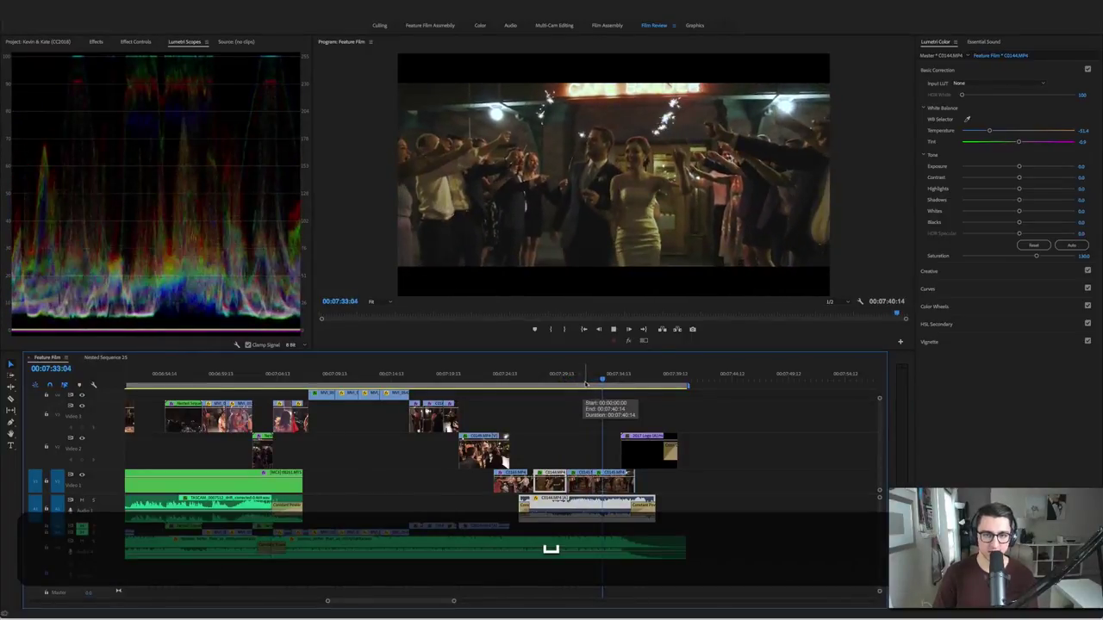
{"action": "key", "text": "space"}
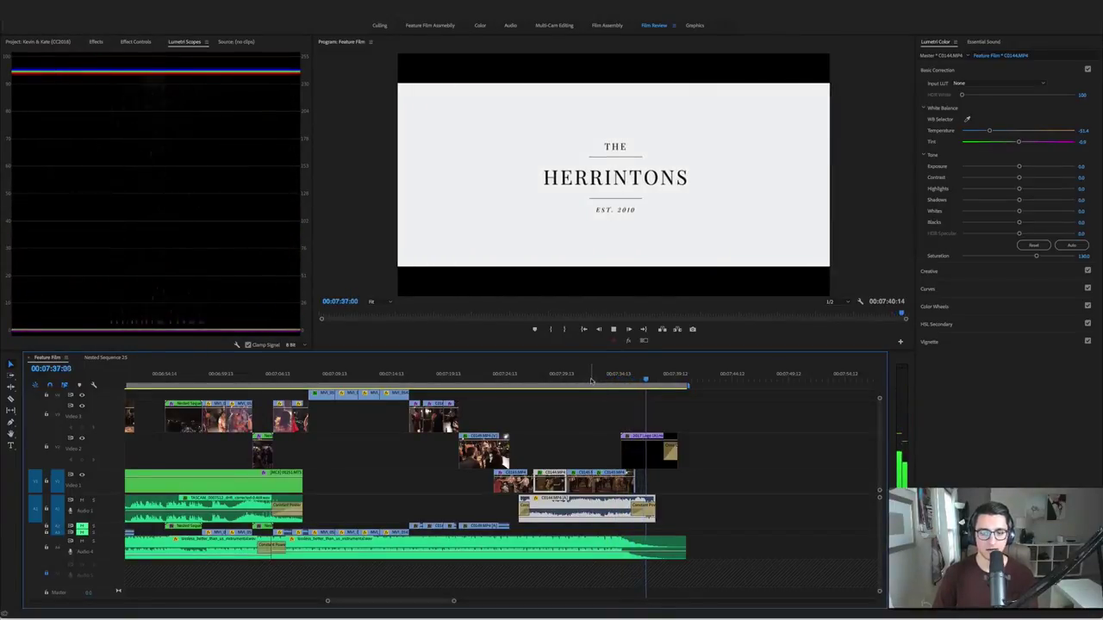
{"action": "key", "text": "space"}
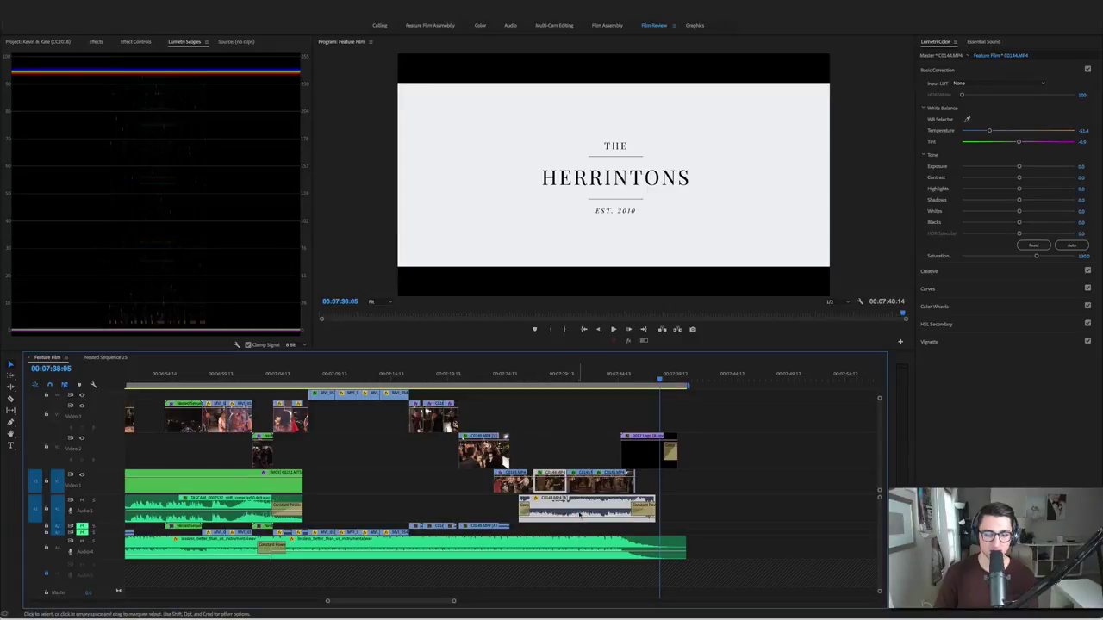
Collapse the selected sparkler clip's Lumetri Color effect settings and expand its audio volume settings to inspect the level
{"action": "left_click", "coordinate": [138, 43]}
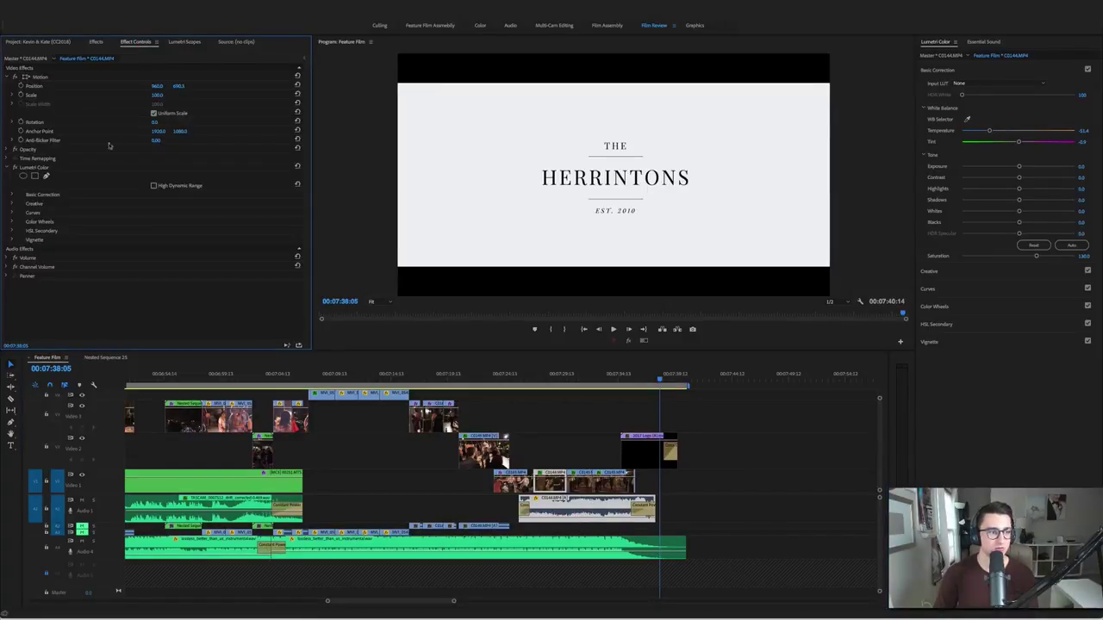
{"action": "left_click", "coordinate": [7, 169]}
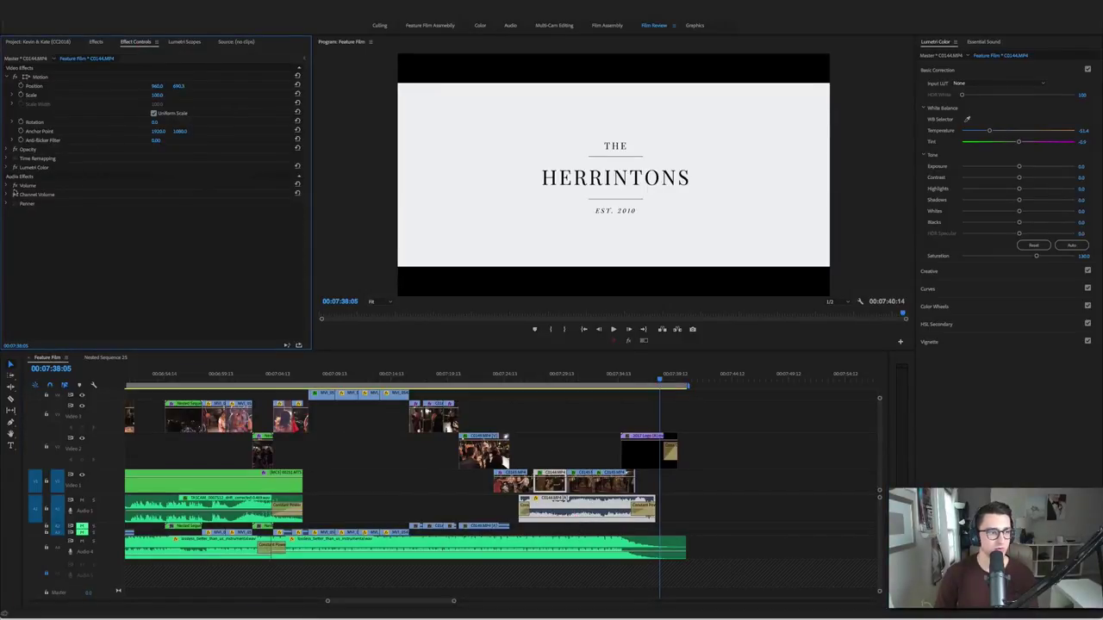
{"action": "left_click", "coordinate": [7, 185]}
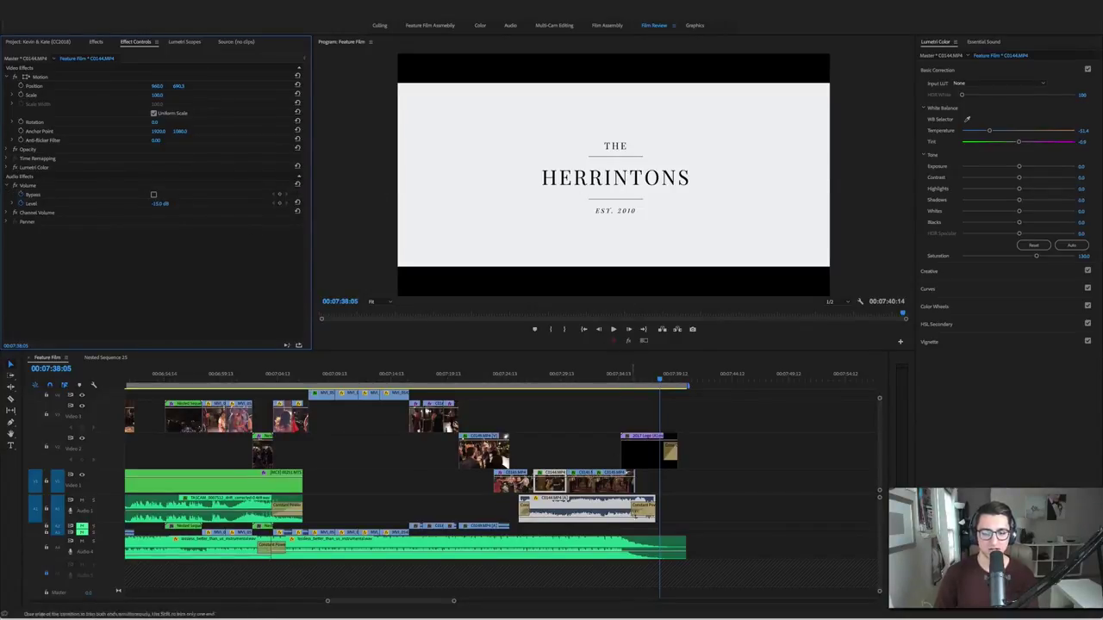
Play the film's ending through the closing title card's fade-out to 00:07:40:06, and save the project
{"action": "left_click", "coordinate": [621, 381]}
{"action": "key", "text": "space"}
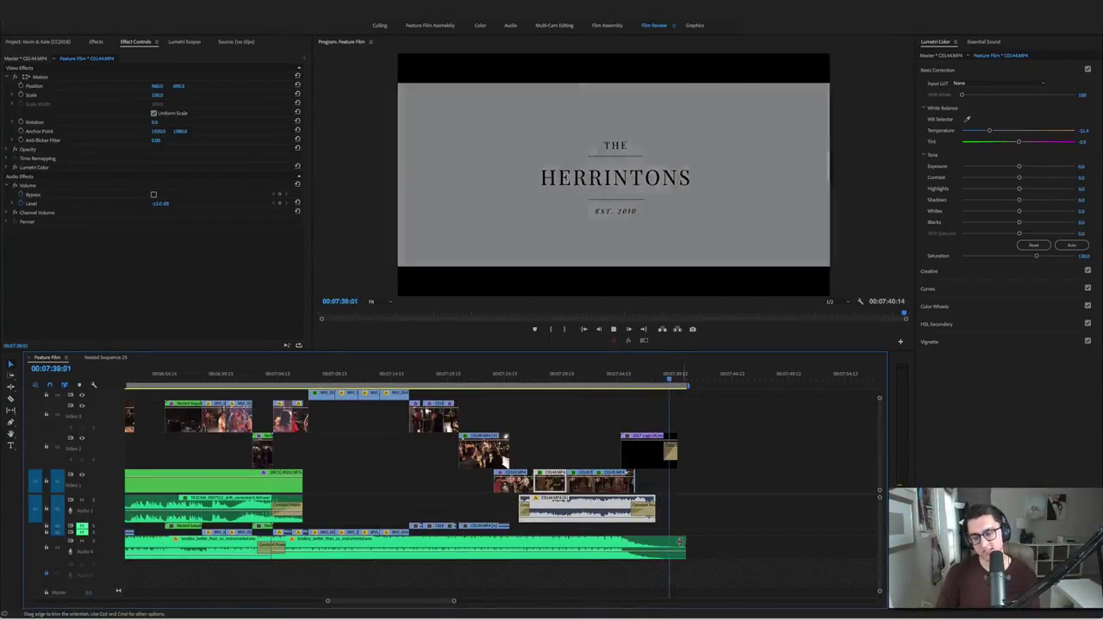
{"action": "key", "text": "super+s"}
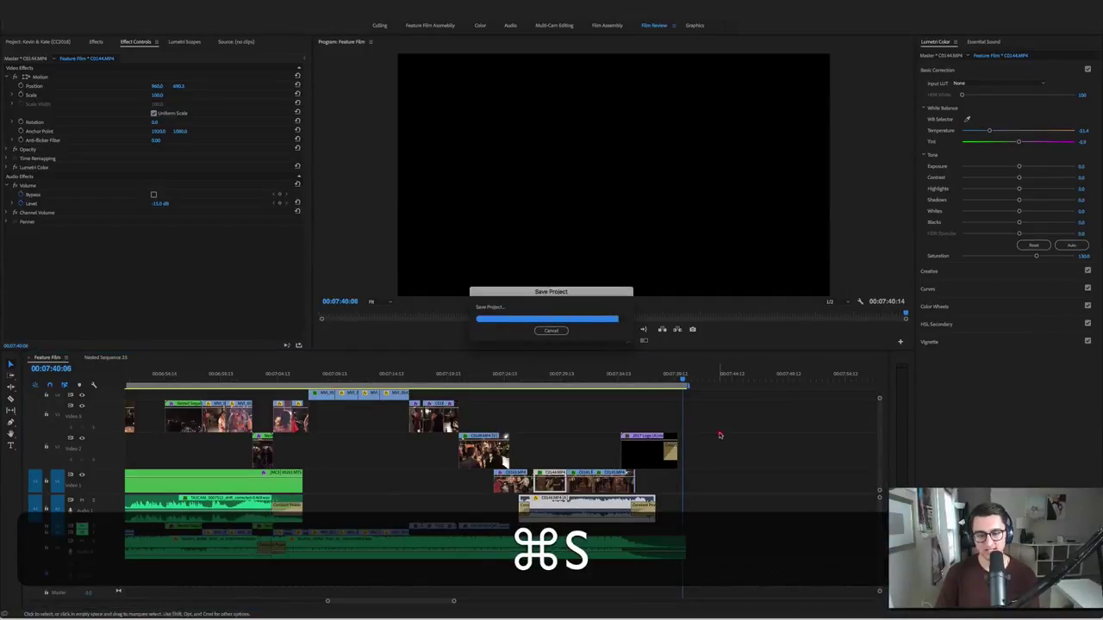